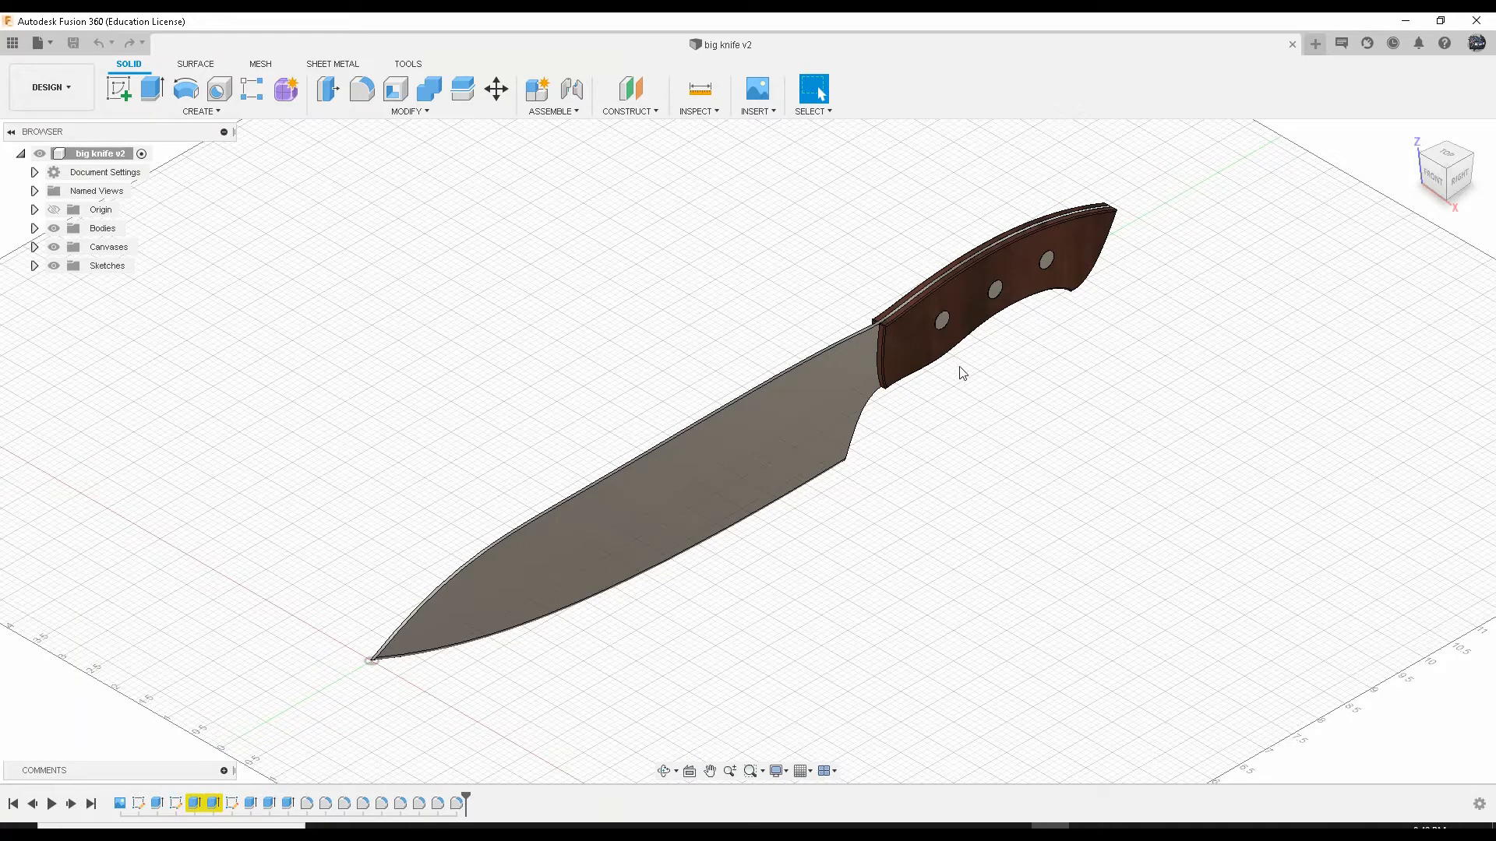
# Step: Show the big knife canvas, hide the knife bodies and view the reference drawing from the right side
pyautogui.moveTo(958, 382); pyautogui.dragTo(956, 407, button='middle')
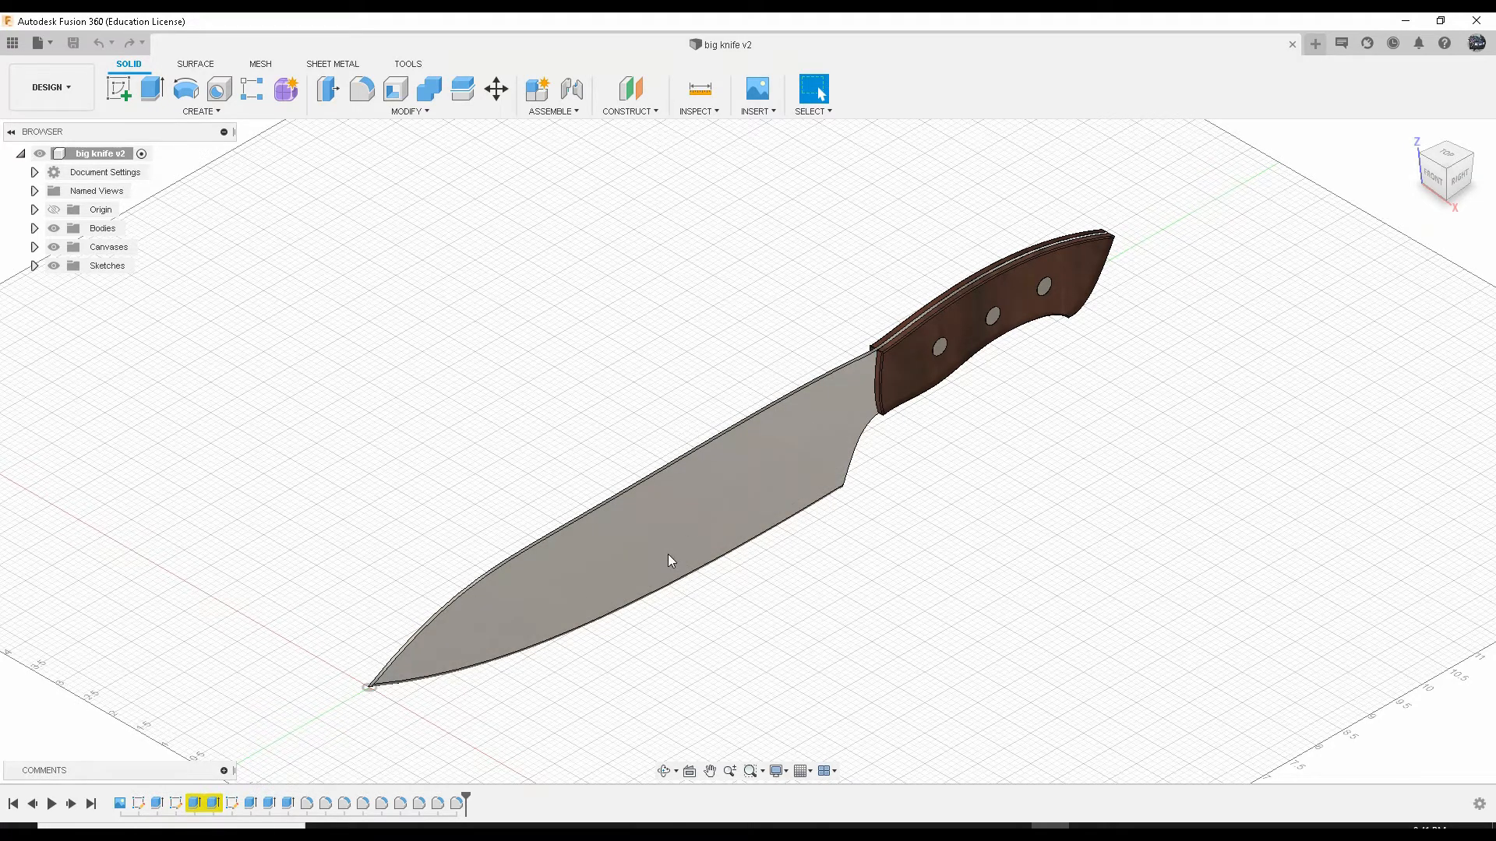
pyautogui.click(34, 266)
pyautogui.click(34, 247)
pyautogui.click(68, 265)
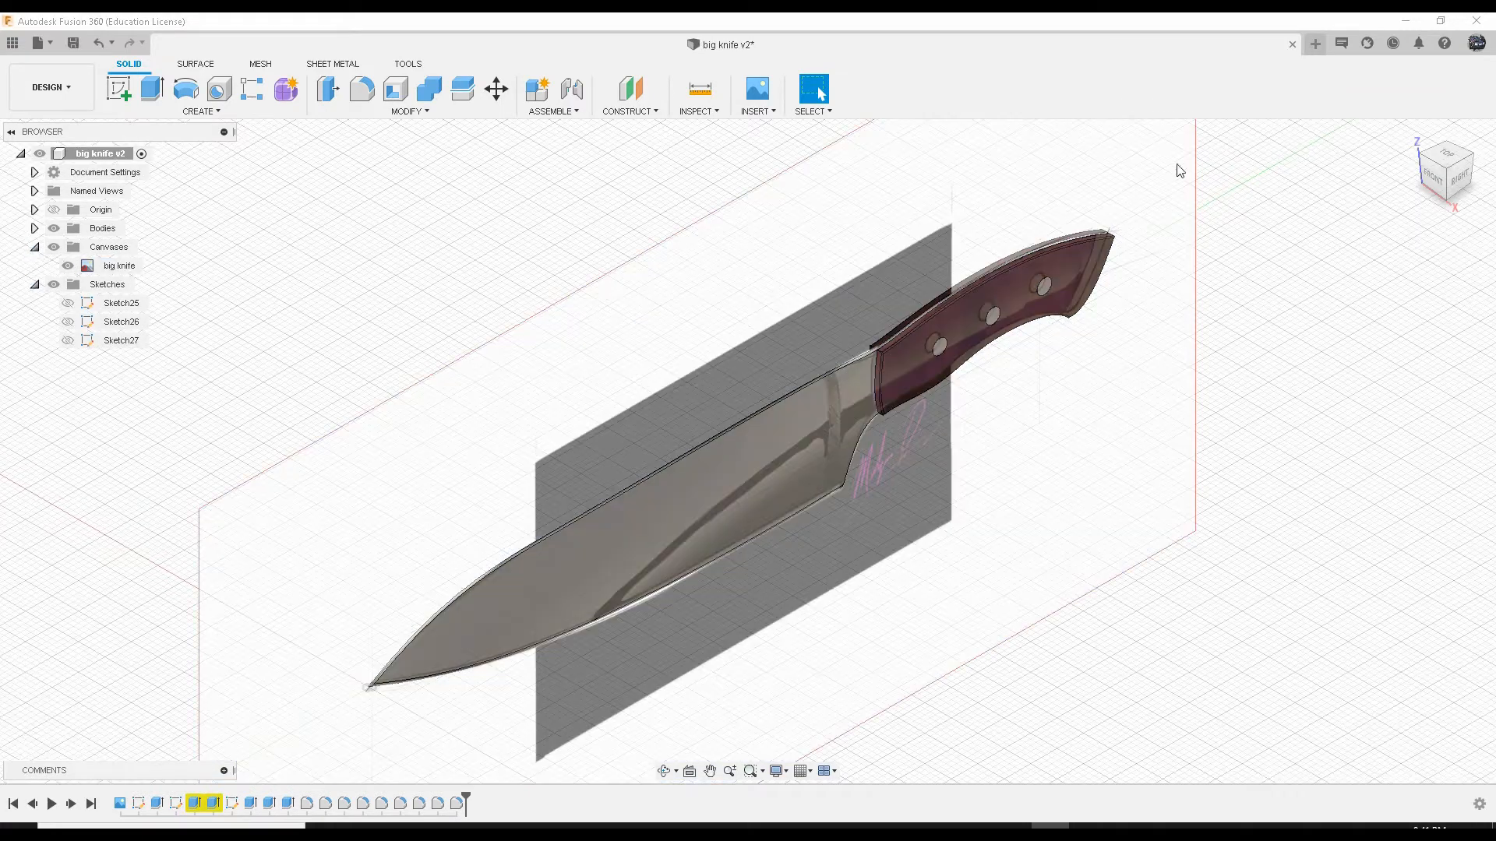
pyautogui.click(53, 229)
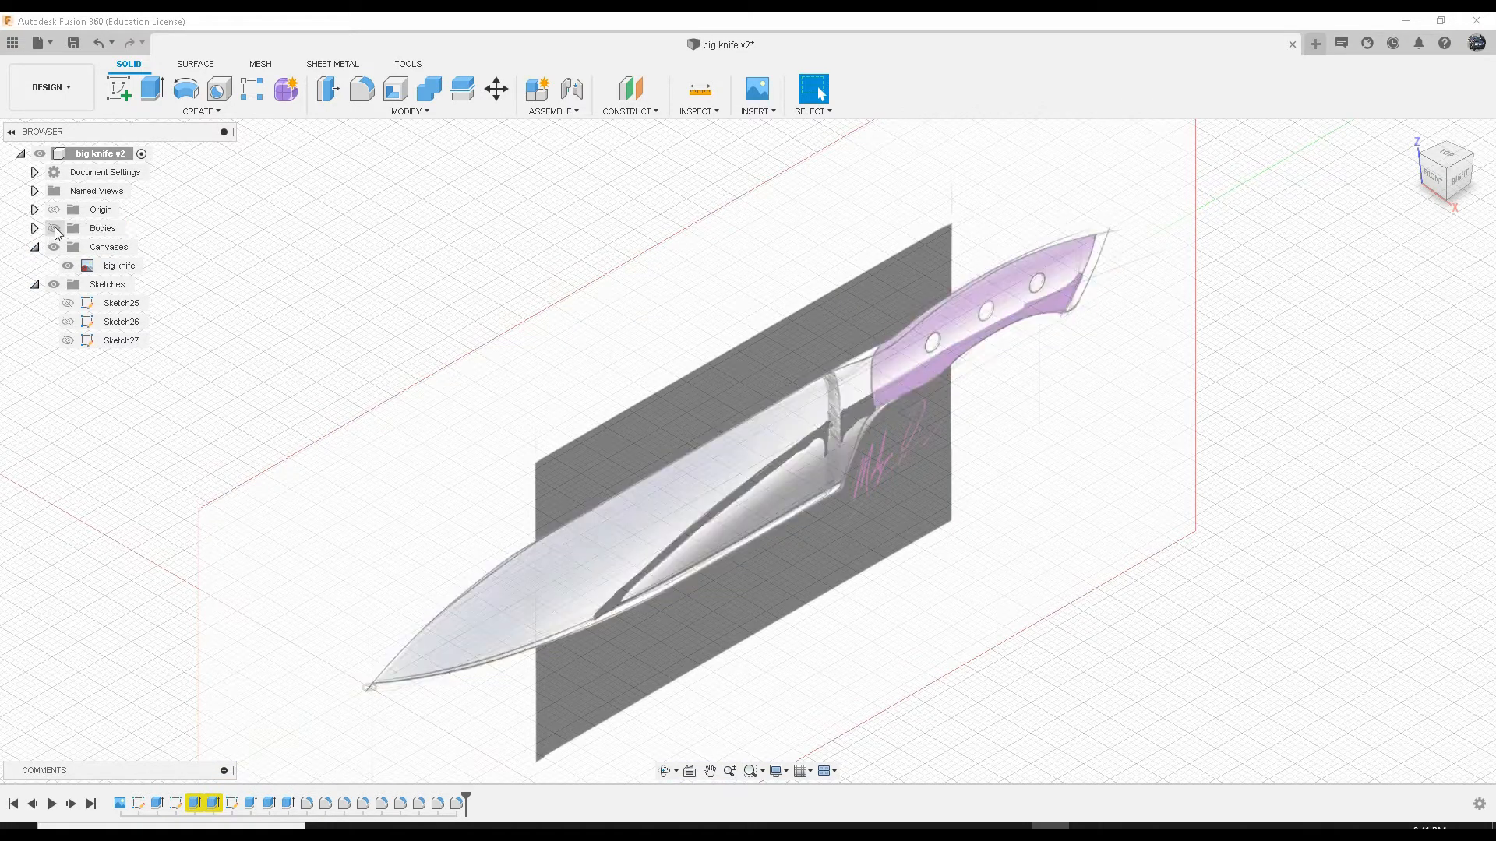
pyautogui.click(1441, 196)
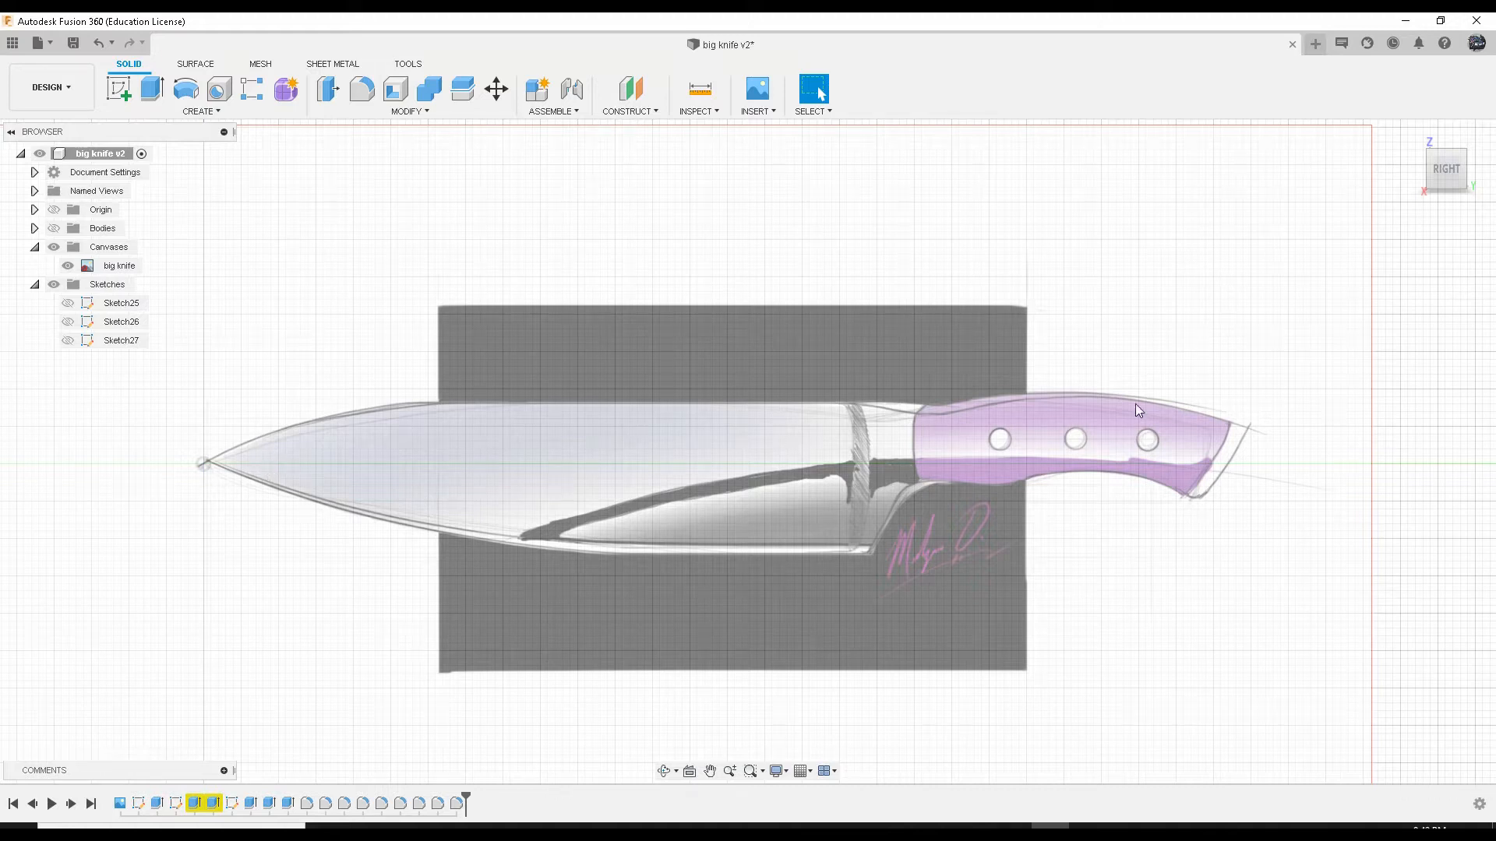
# Step: Show the bodies again, hide the big knife canvas and examine the modelled knife at an angle and from the right
pyautogui.click(54, 229)
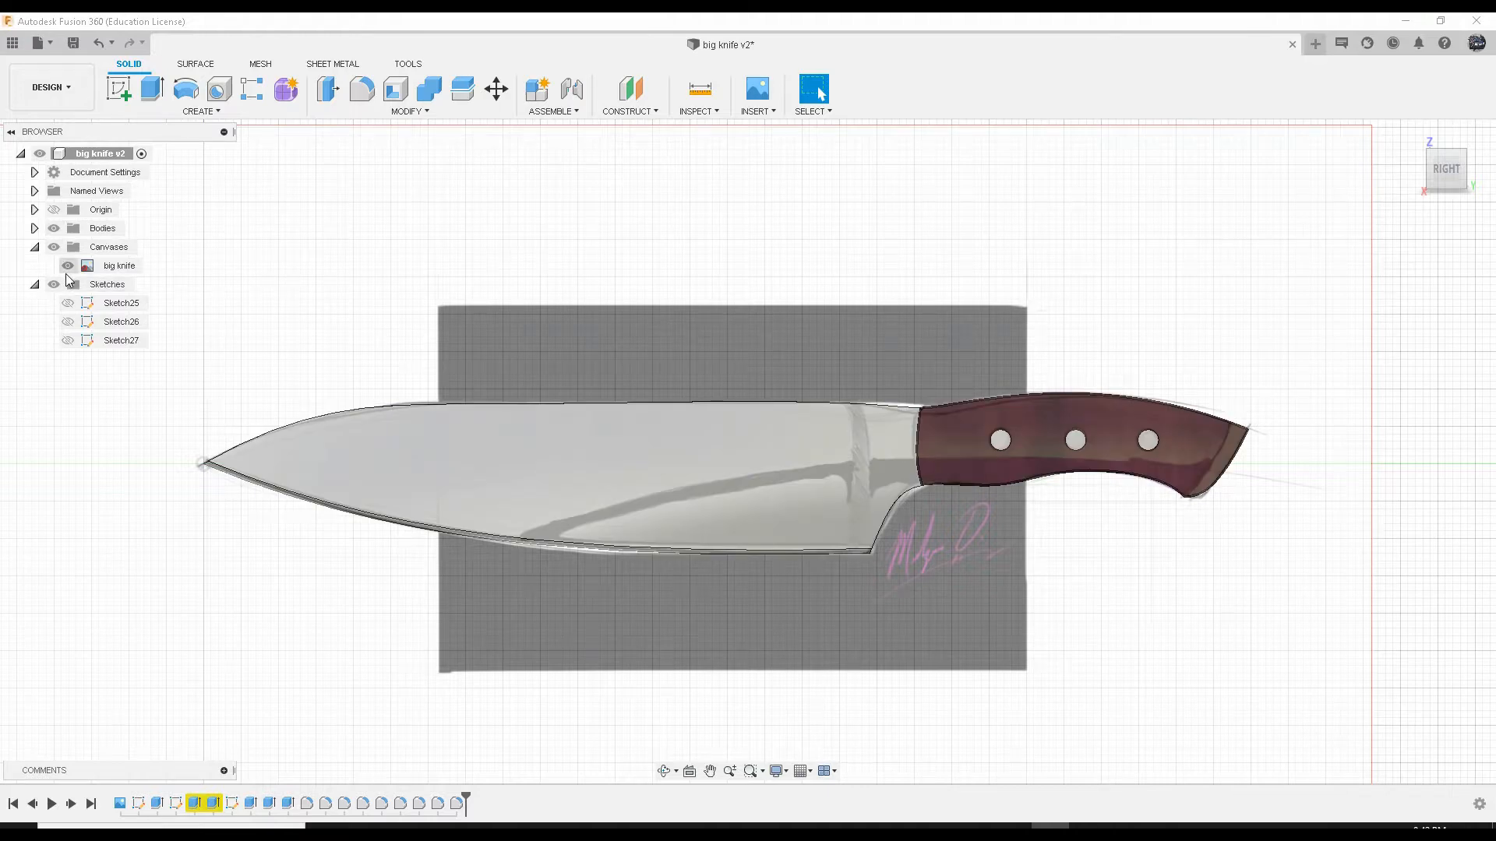
pyautogui.click(67, 268)
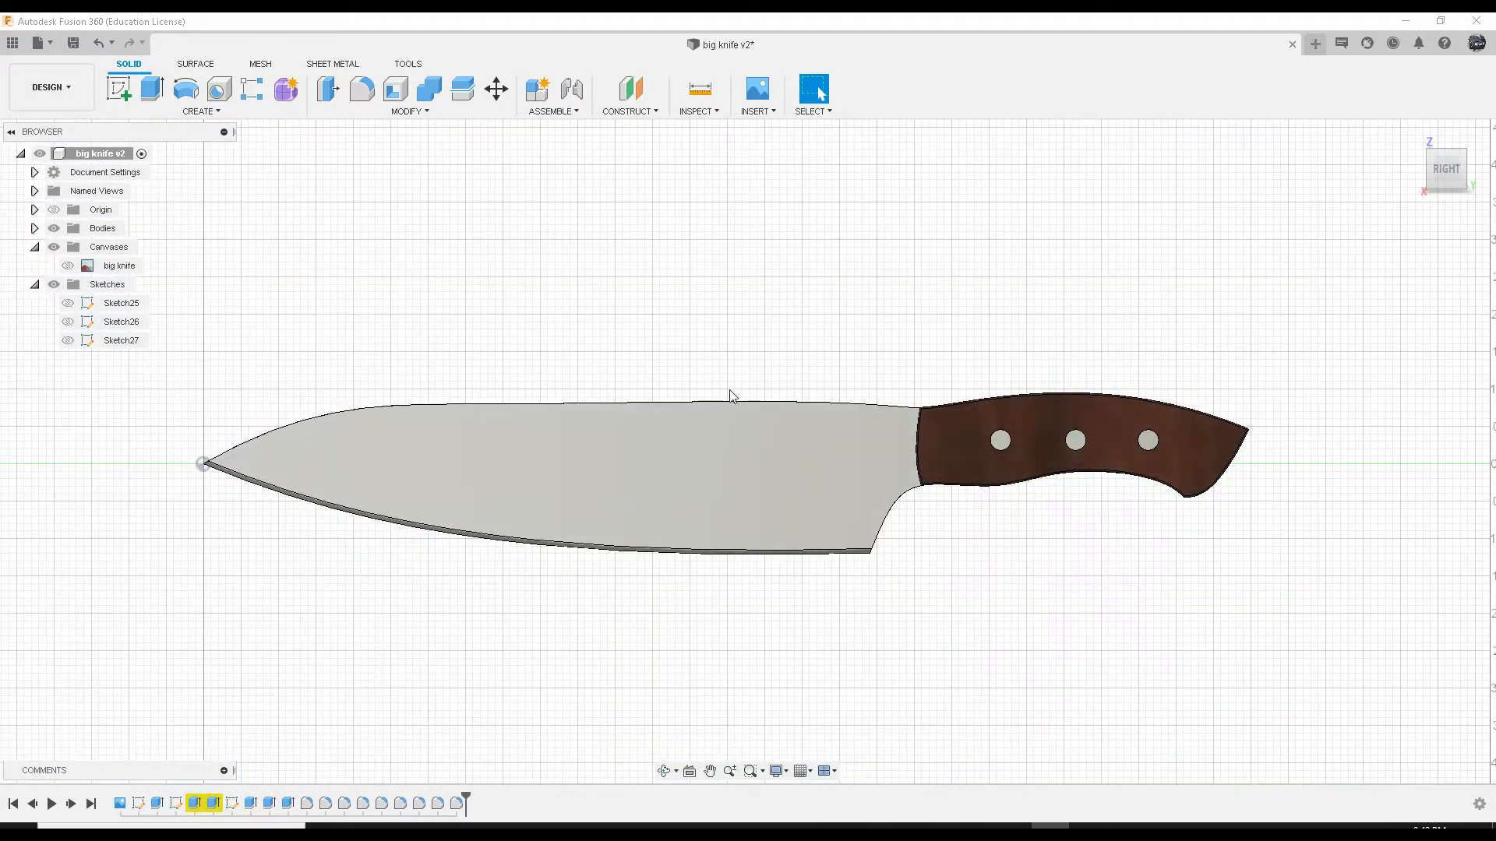
pyautogui.keyDown('shift'); pyautogui.moveTo(730, 389); pyautogui.dragTo(736, 472, button='middle'); pyautogui.keyUp('shift')
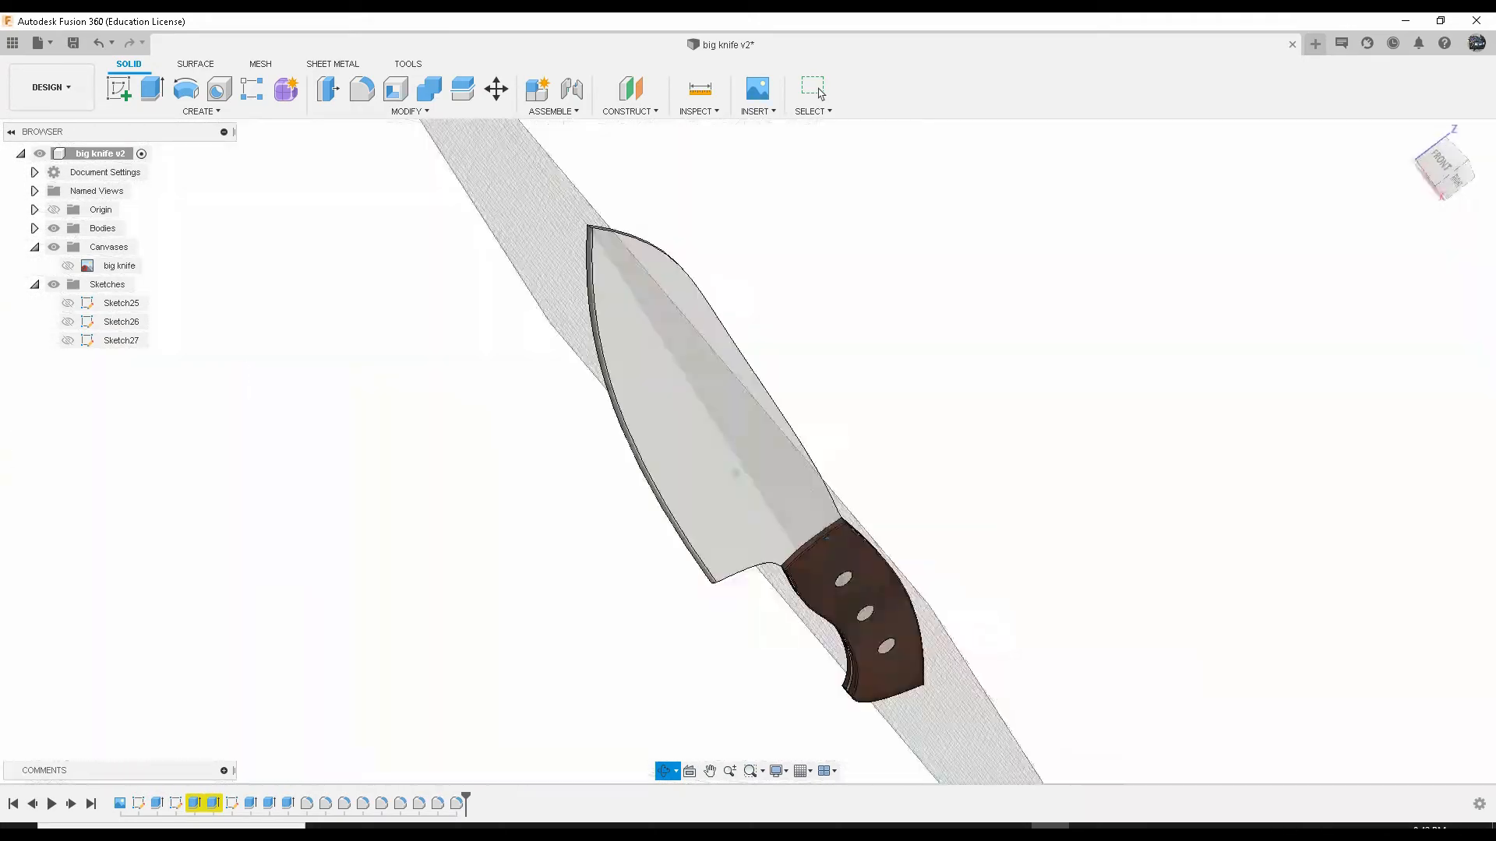
pyautogui.click(1465, 180)
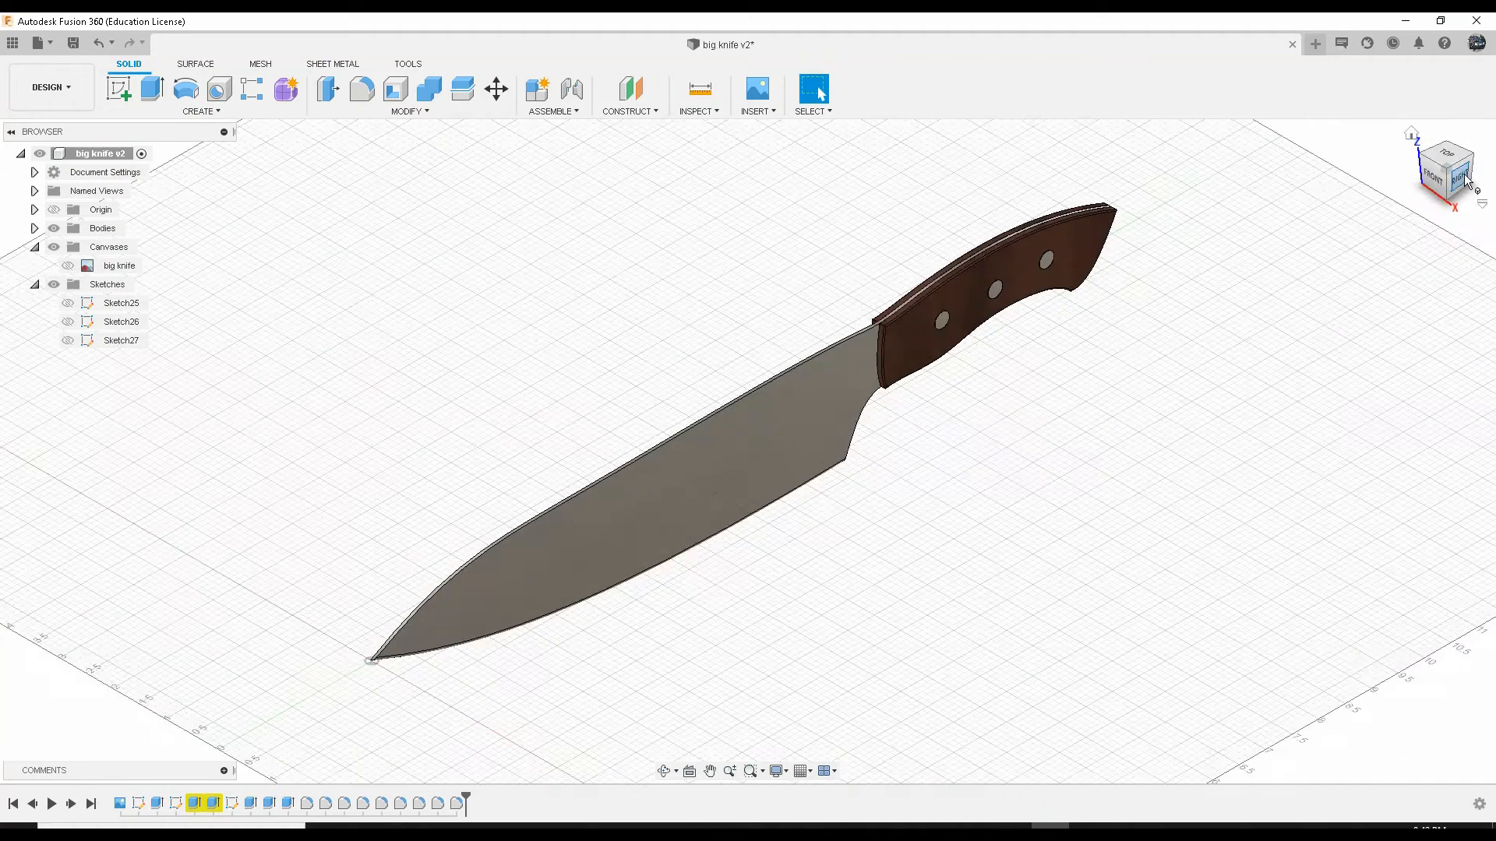
pyautogui.click(1464, 179)
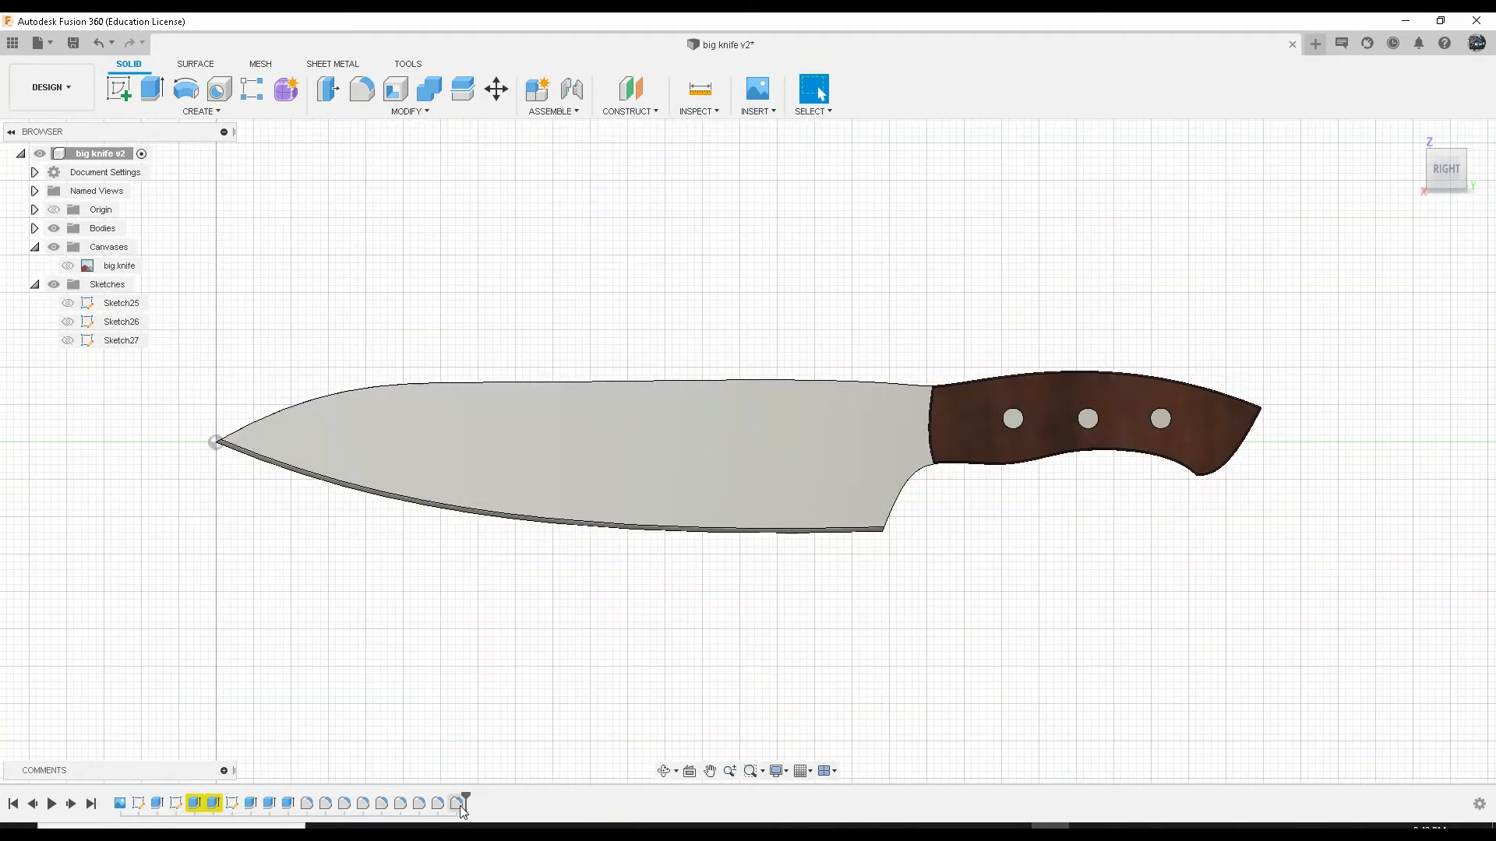
# Step: Delete all the timeline features that follow the canvas and show the big knife canvas again for tracing
pyautogui.moveTo(462, 810); pyautogui.dragTo(131, 806)
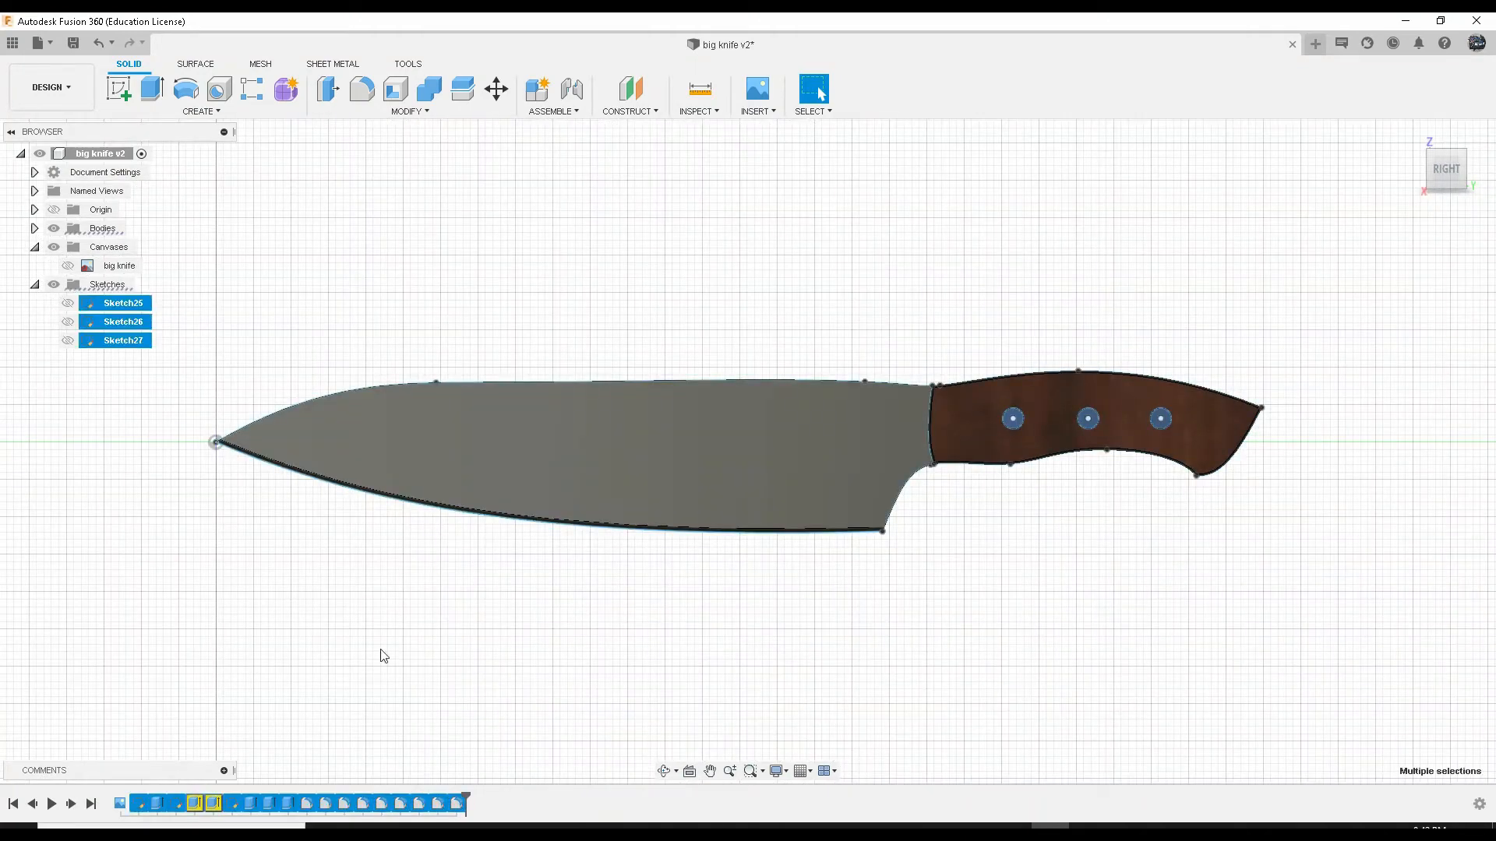
pyautogui.press('Delete')
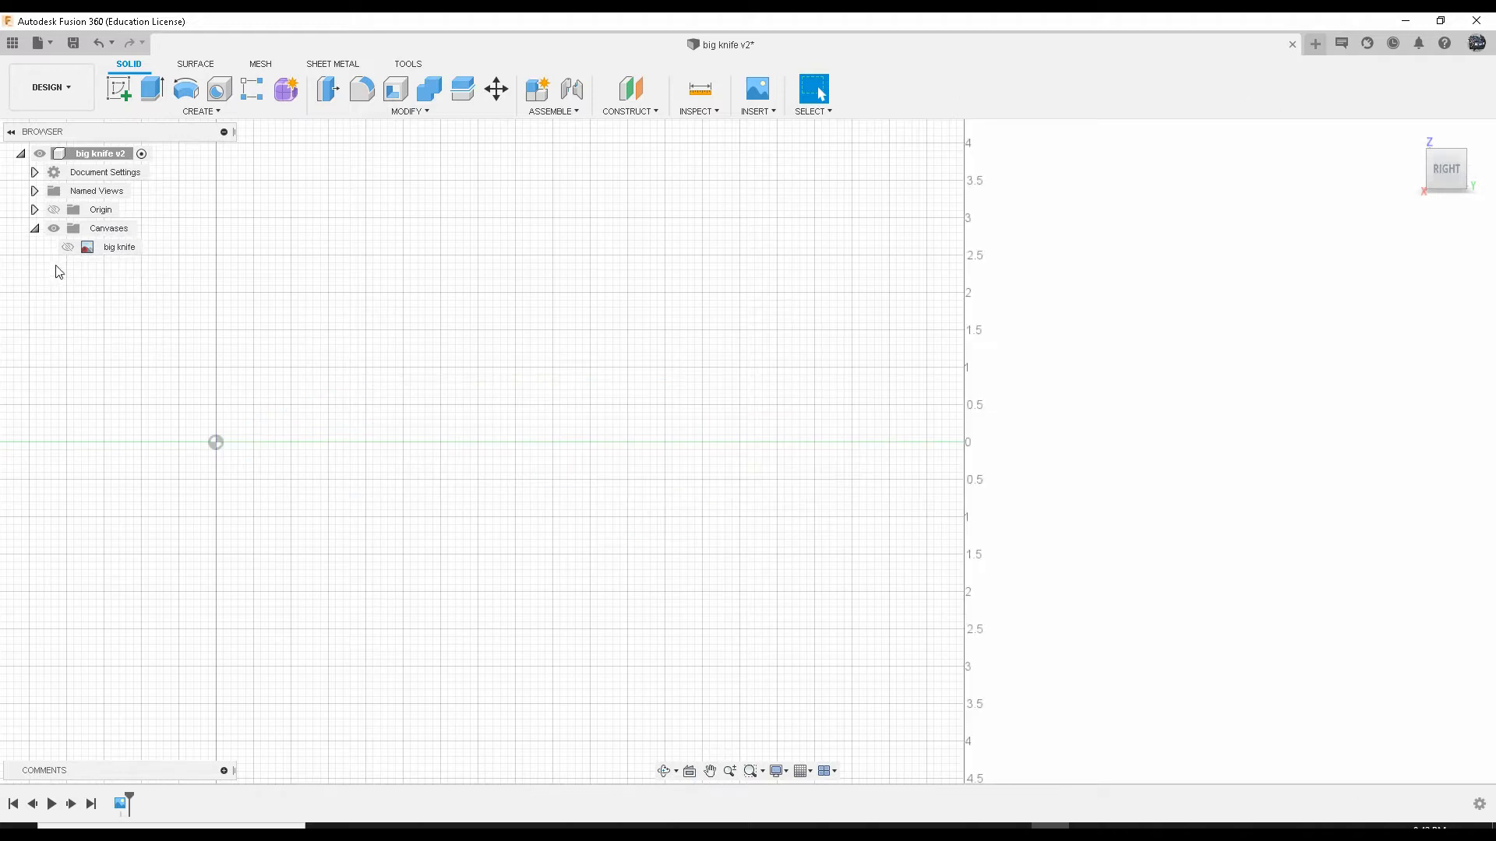
pyautogui.click(68, 248)
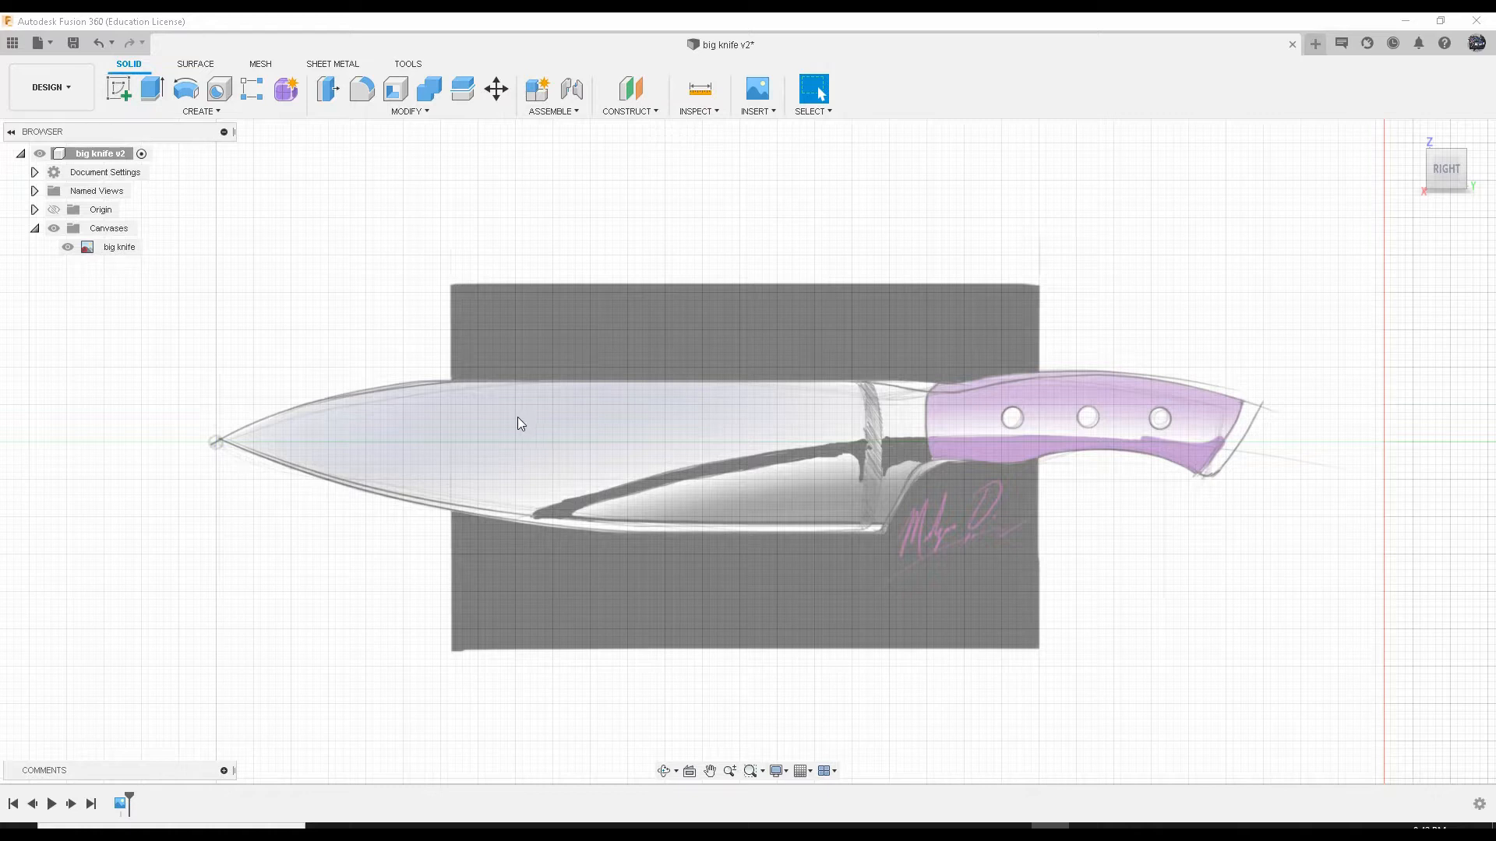
pyautogui.moveTo(465, 425); pyautogui.dragTo(549, 417, button='middle')
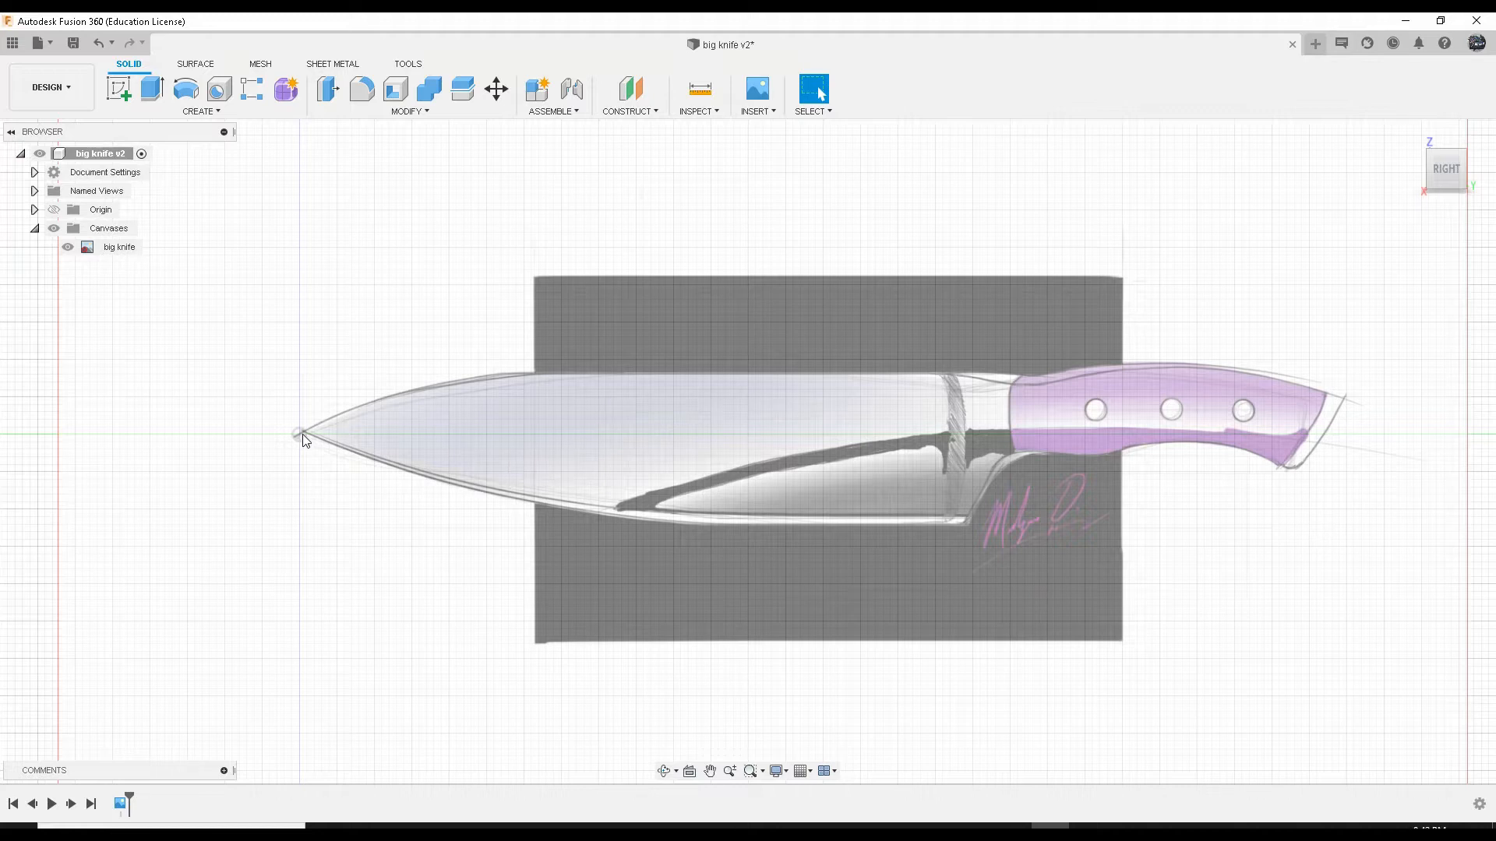
# Step: Create a sketch on the plane parallel to the canvas and begin a fit point spline at the origin on the blade tip
pyautogui.click(123, 90)
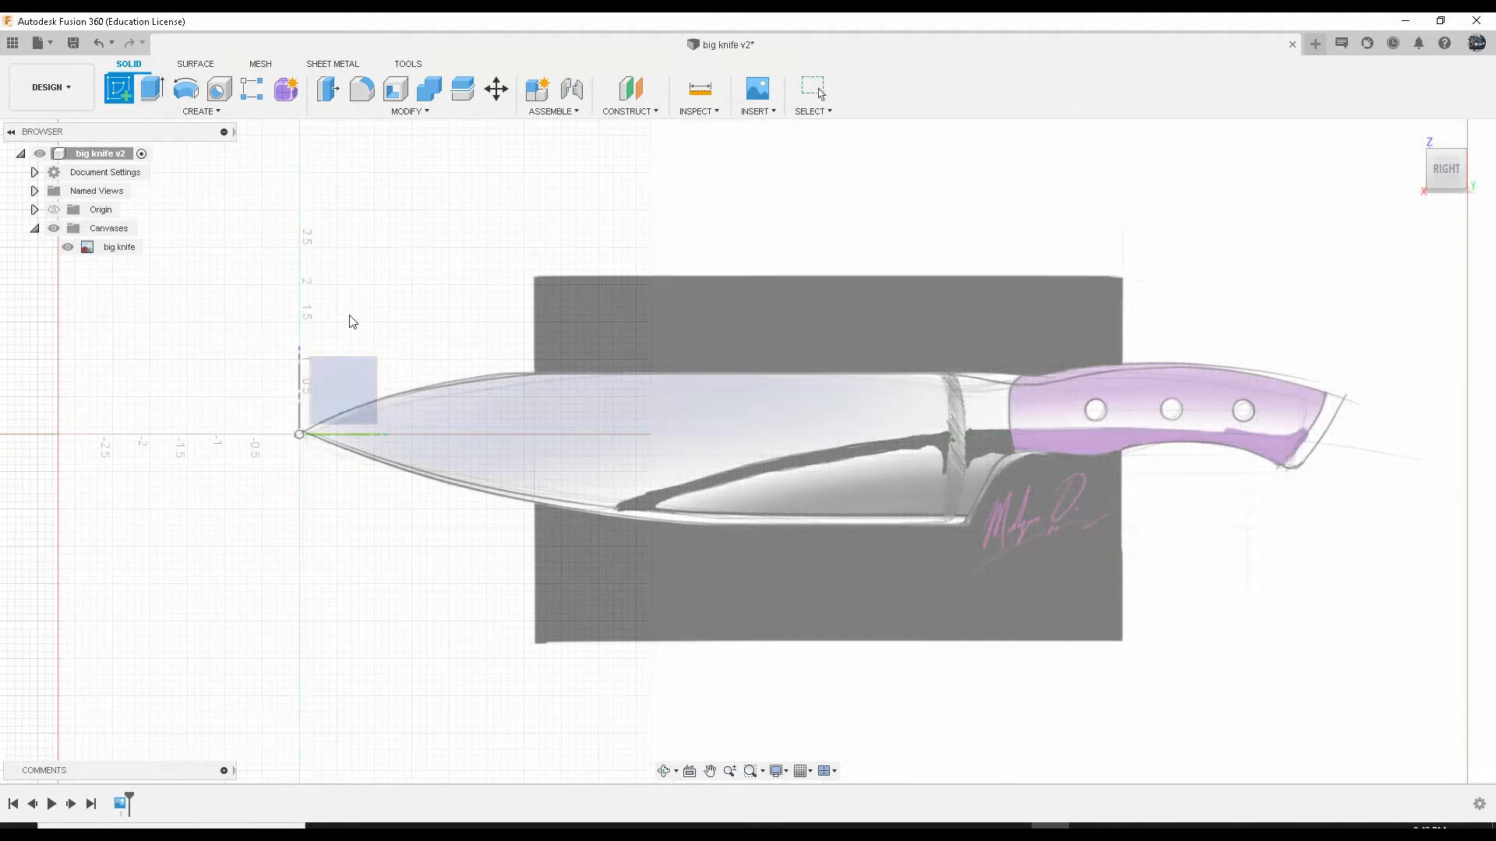
pyautogui.click(346, 378)
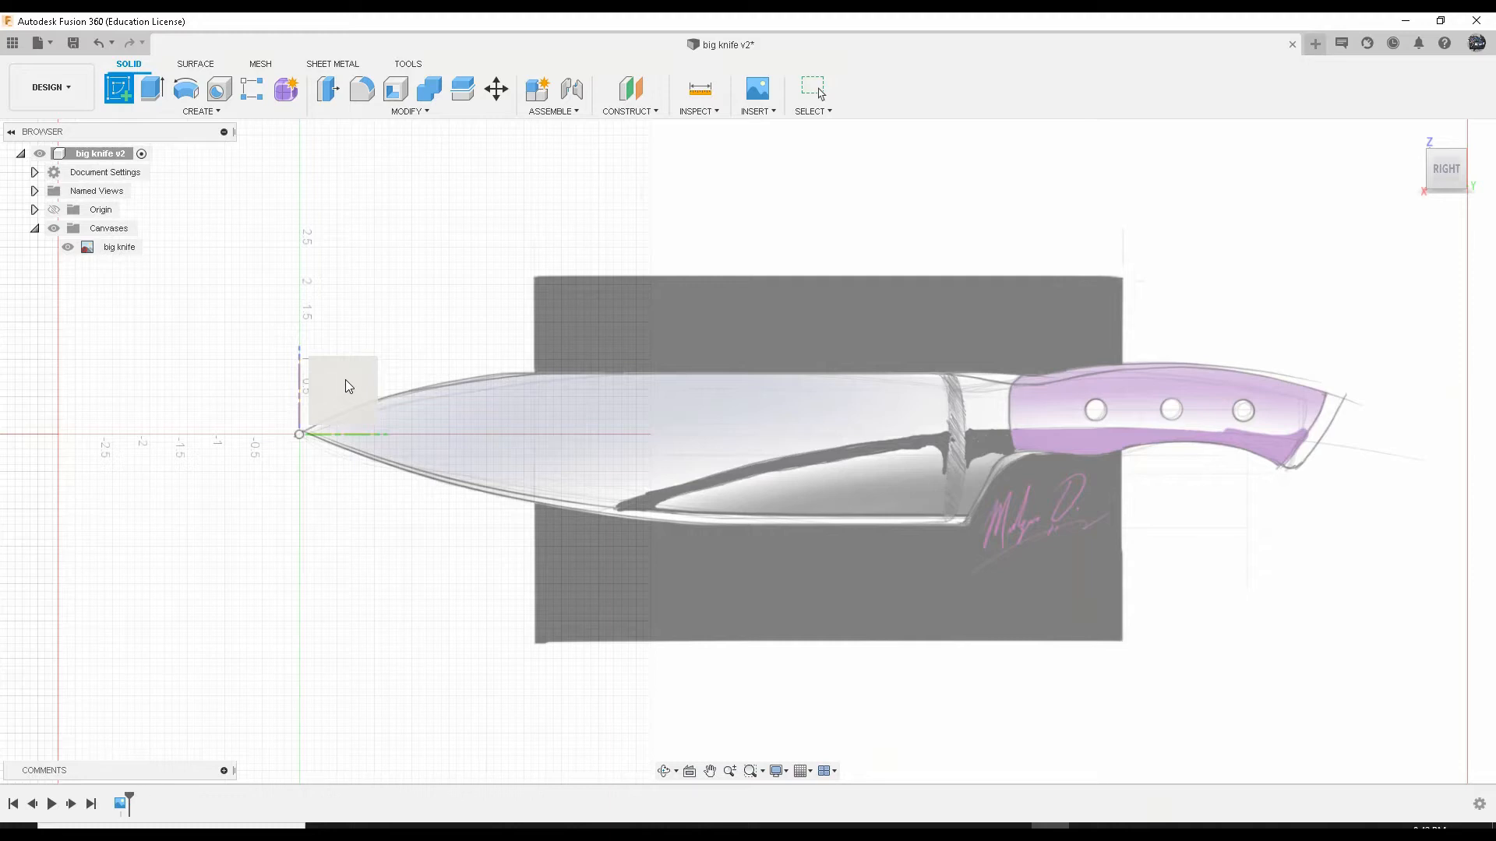
pyautogui.moveTo(578, 459)
pyautogui.mouseDown(button='middle')
pyautogui.moveTo(349, 461)
pyautogui.moveTo(265, 442)
pyautogui.mouseUp(button='middle')
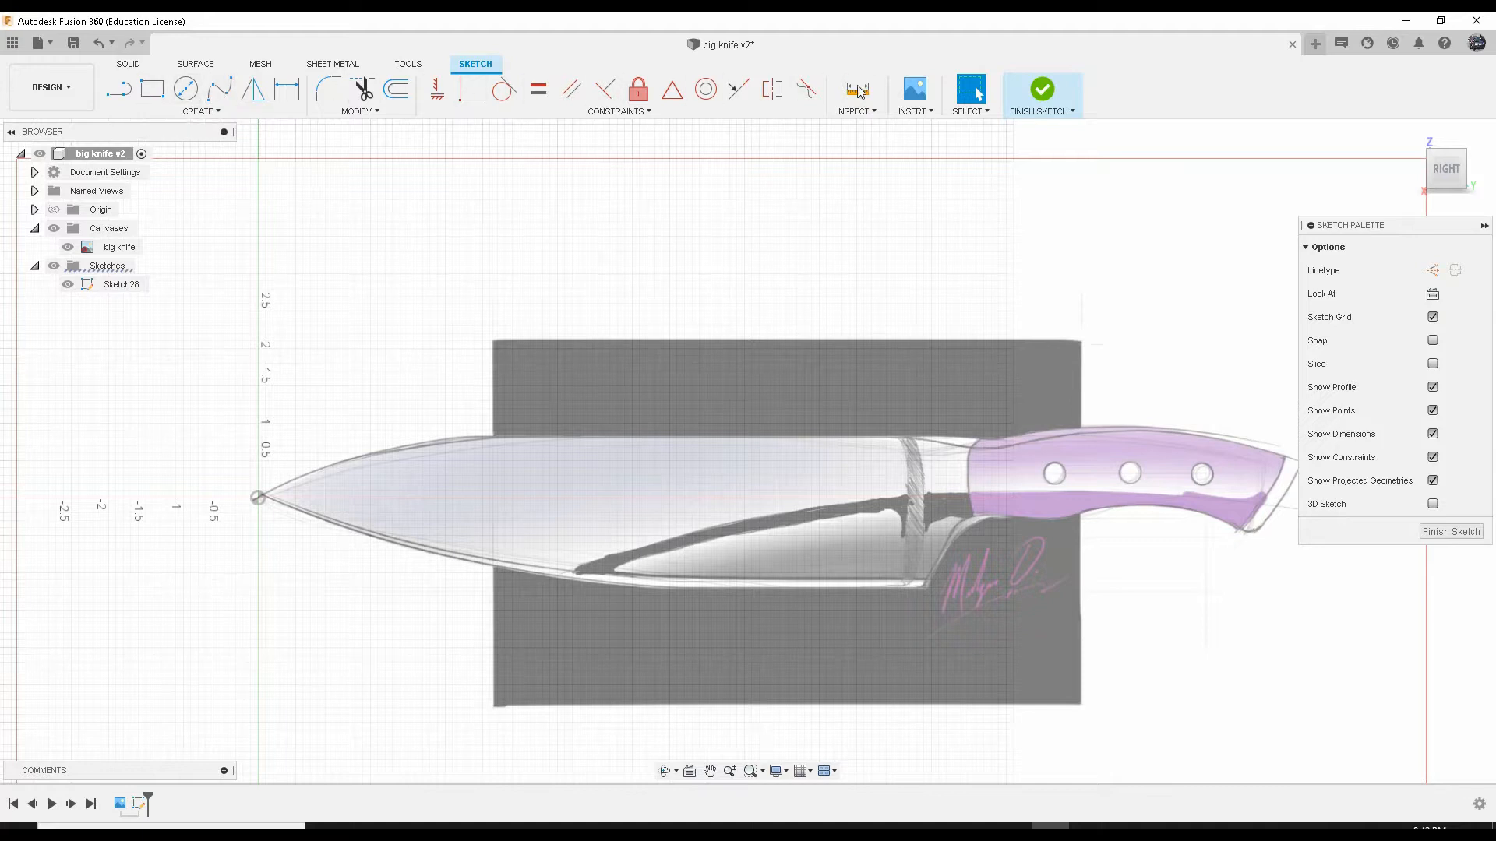
pyautogui.click(221, 90)
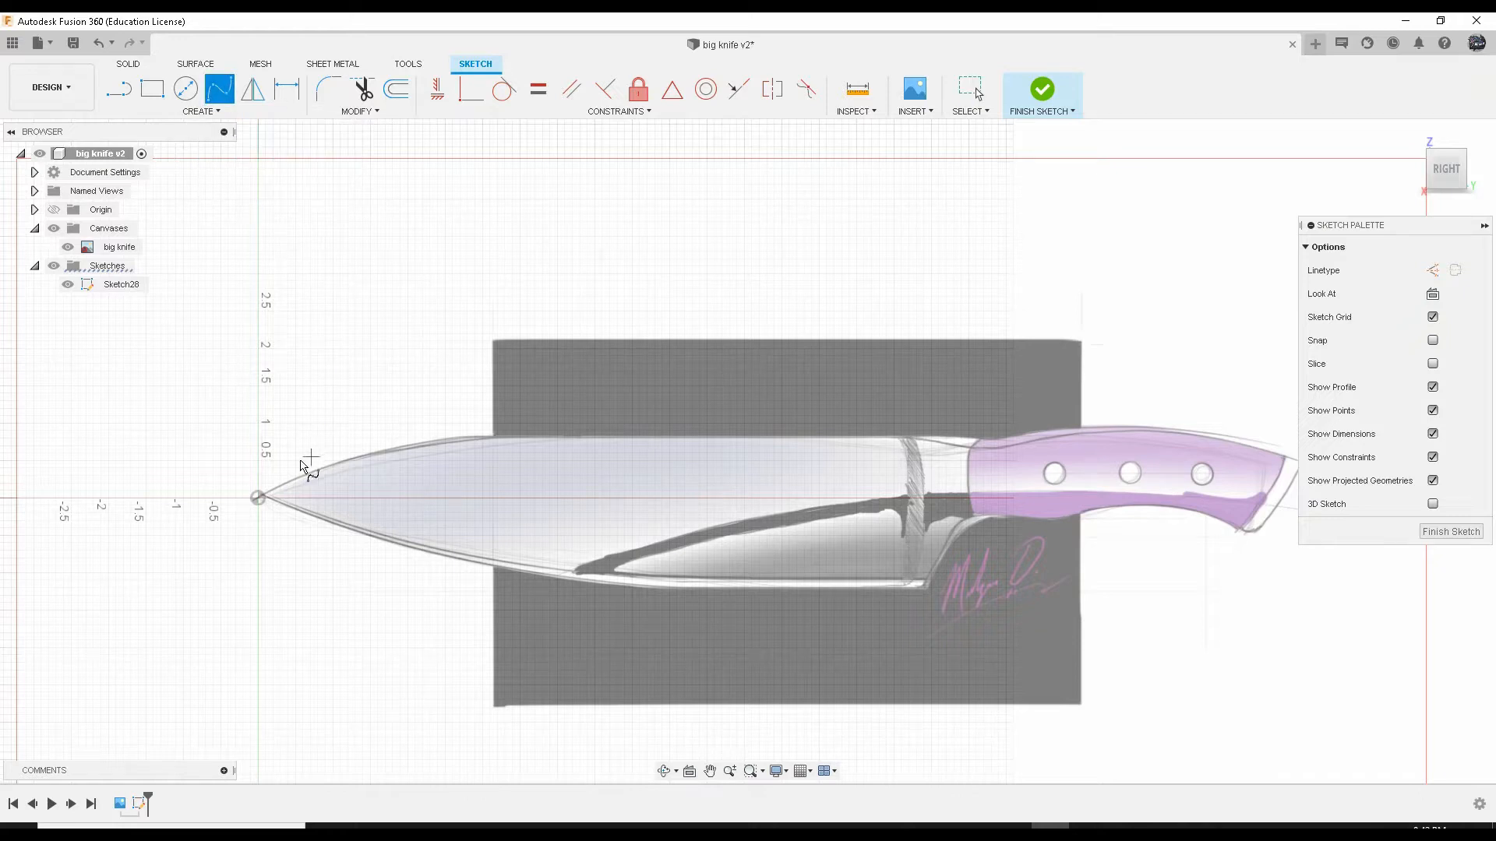
pyautogui.click(258, 497)
pyautogui.scroll(2, 312, 484)
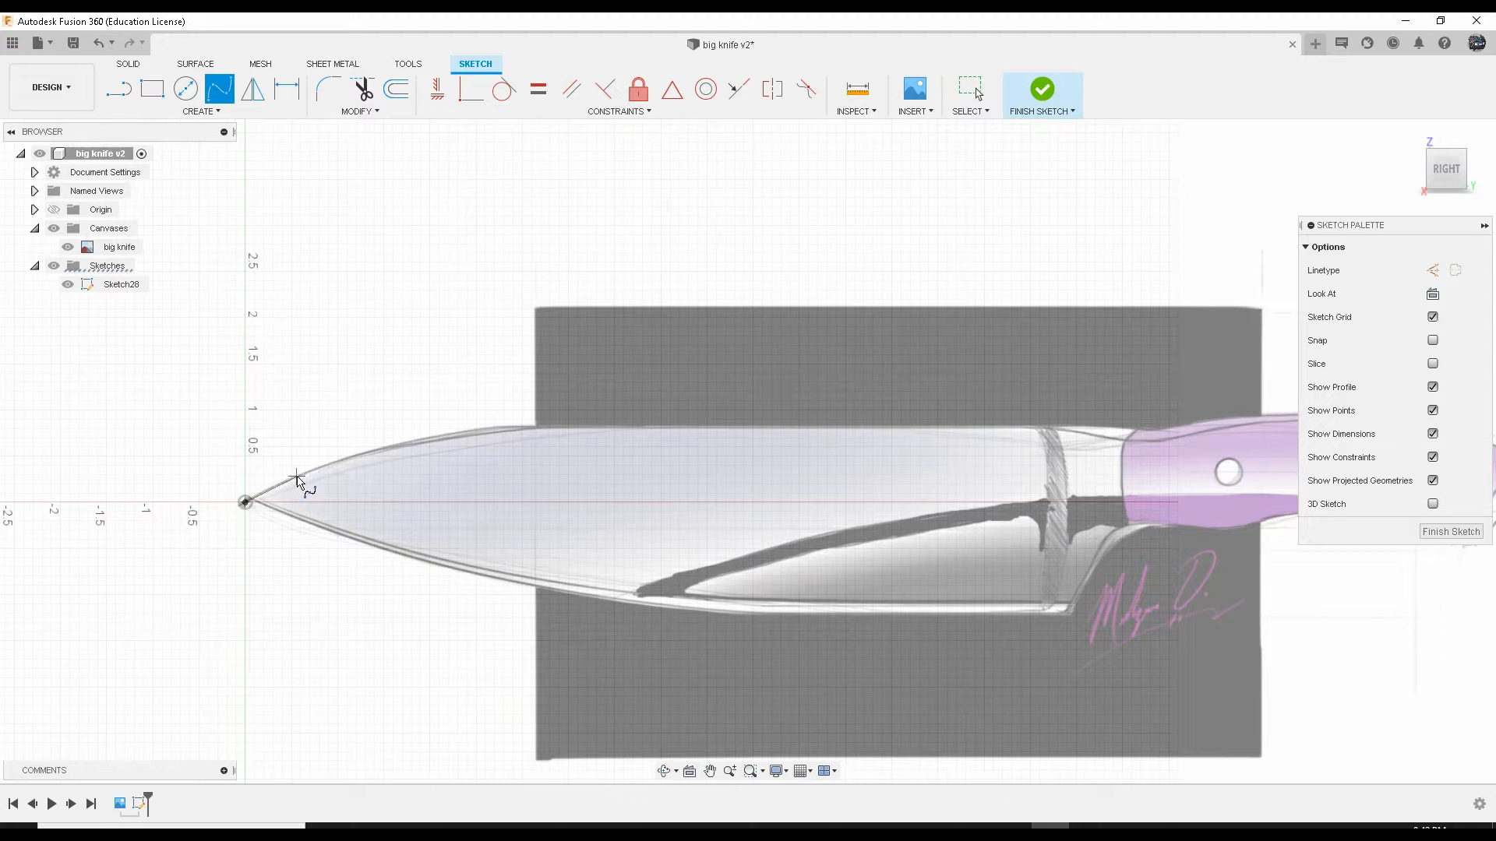
pyautogui.click(601, 429)
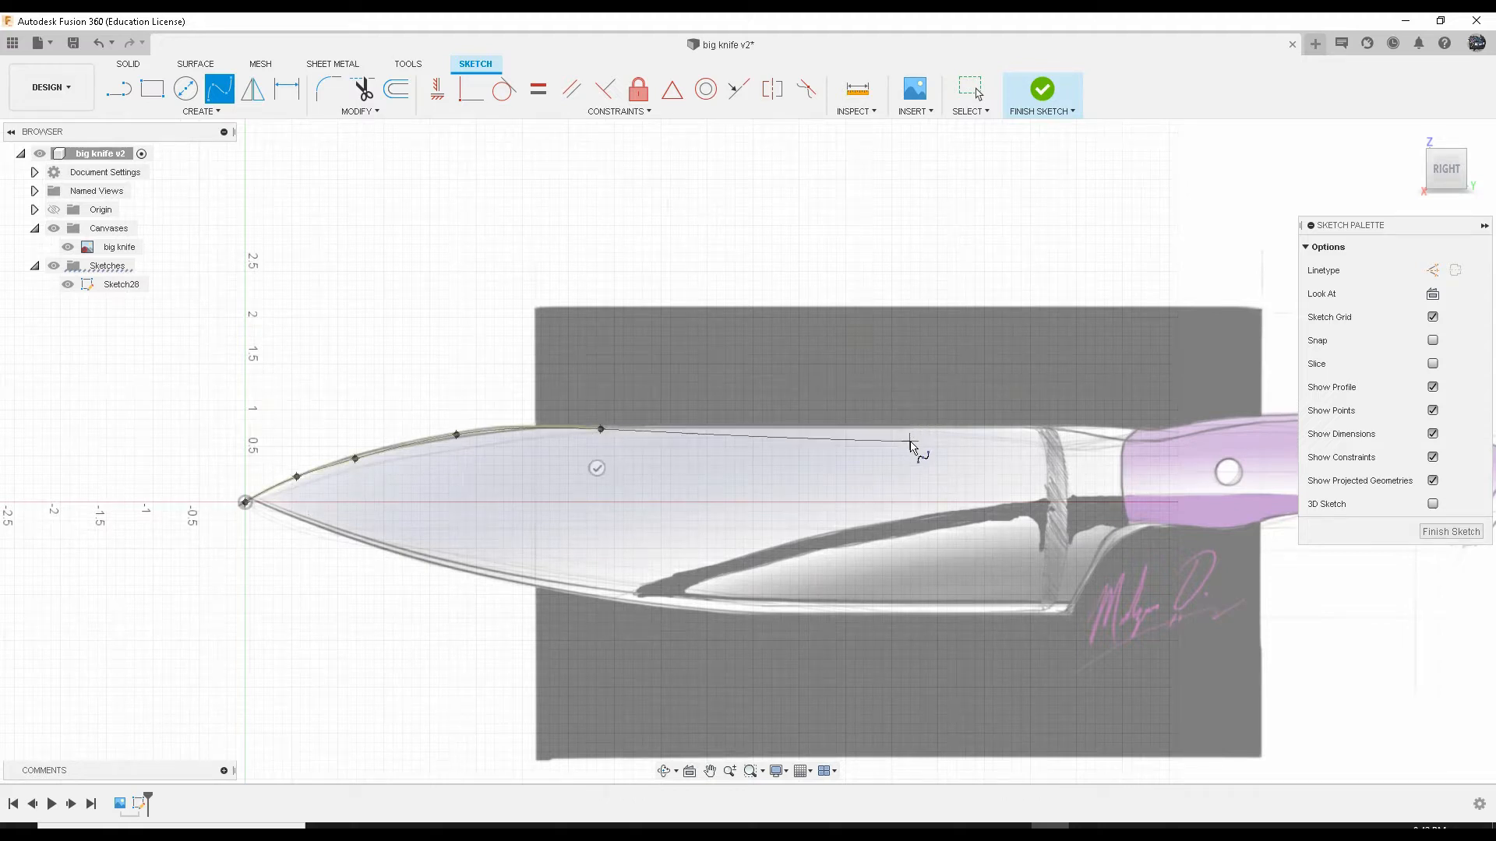
pyautogui.hotkey('ctrl', 'z')
pyautogui.hotkey('ctrl', 'z')
pyautogui.hotkey('ctrl', 'z')
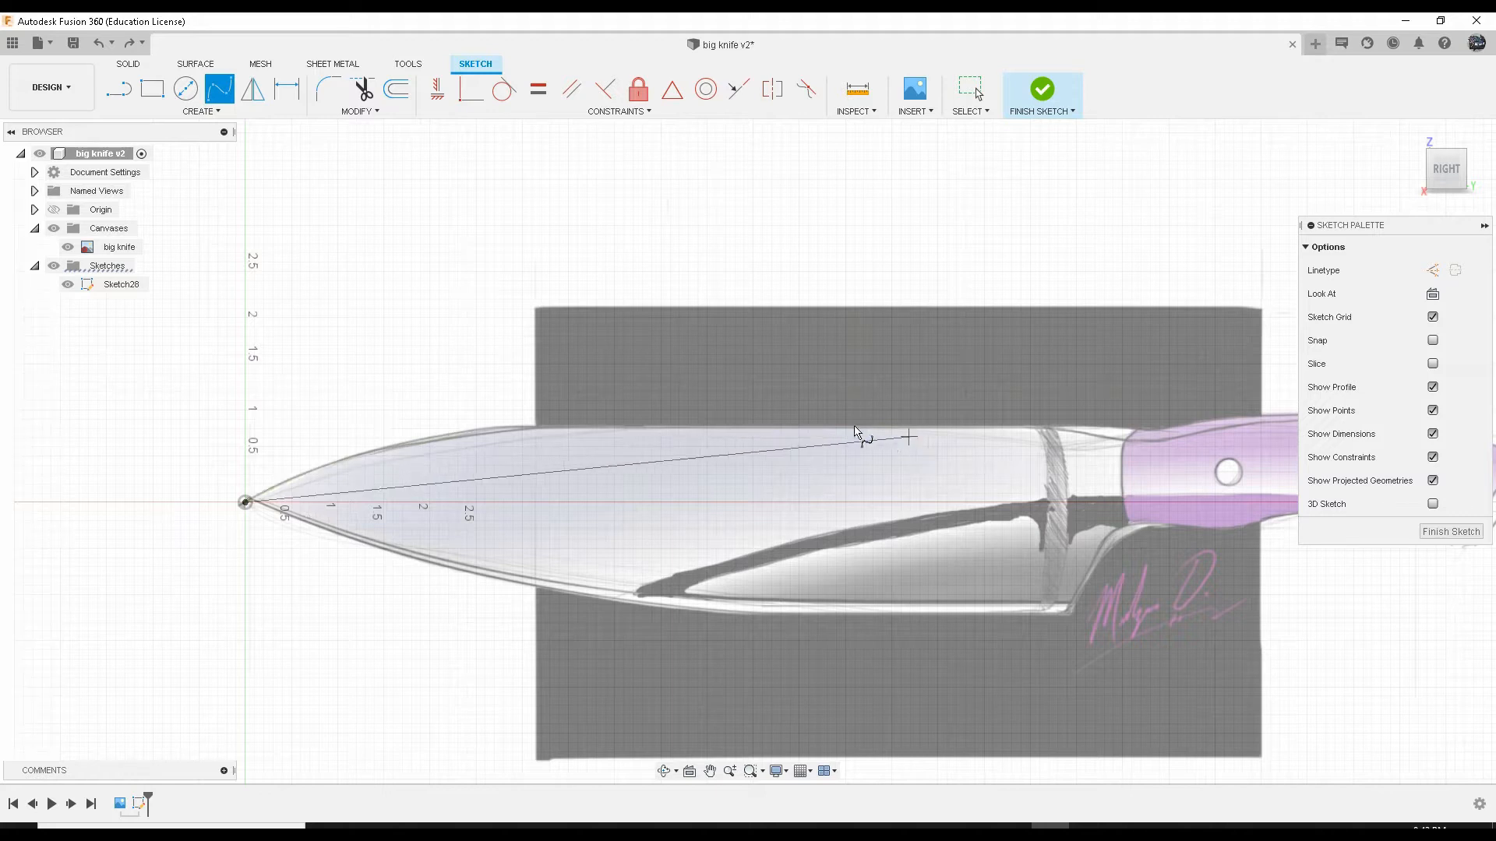
pyautogui.hotkey('ctrl', 'z')
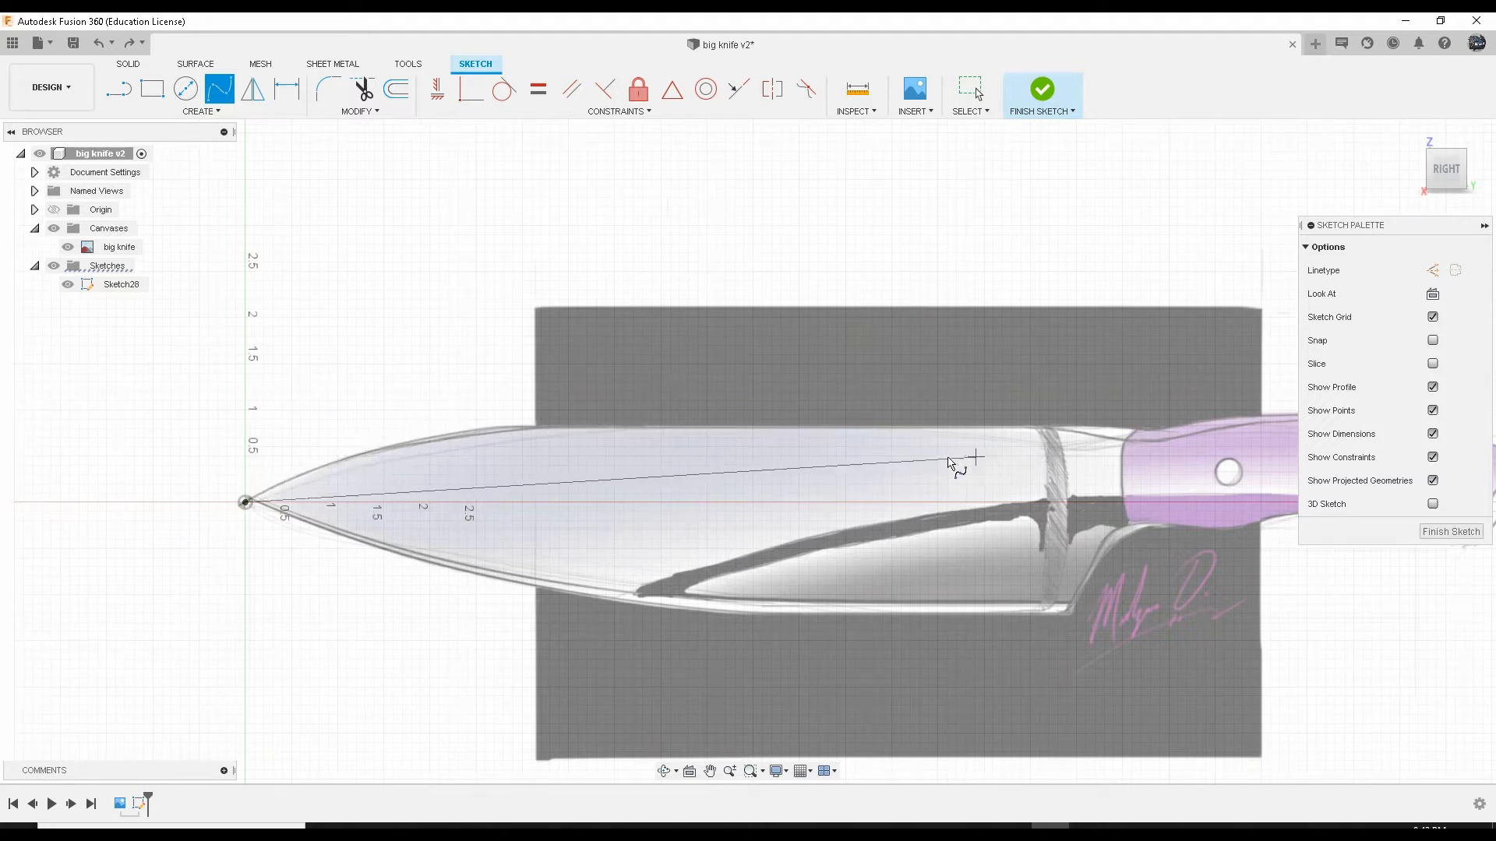
# Step: Trace the knife's upper edge with the fit point spline, along the blade's spine and over the handle to its butt end
pyautogui.moveTo(949, 464)
pyautogui.mouseDown(button='middle')
pyautogui.moveTo(728, 485)
pyautogui.moveTo(791, 518)
pyautogui.mouseUp(button='middle')
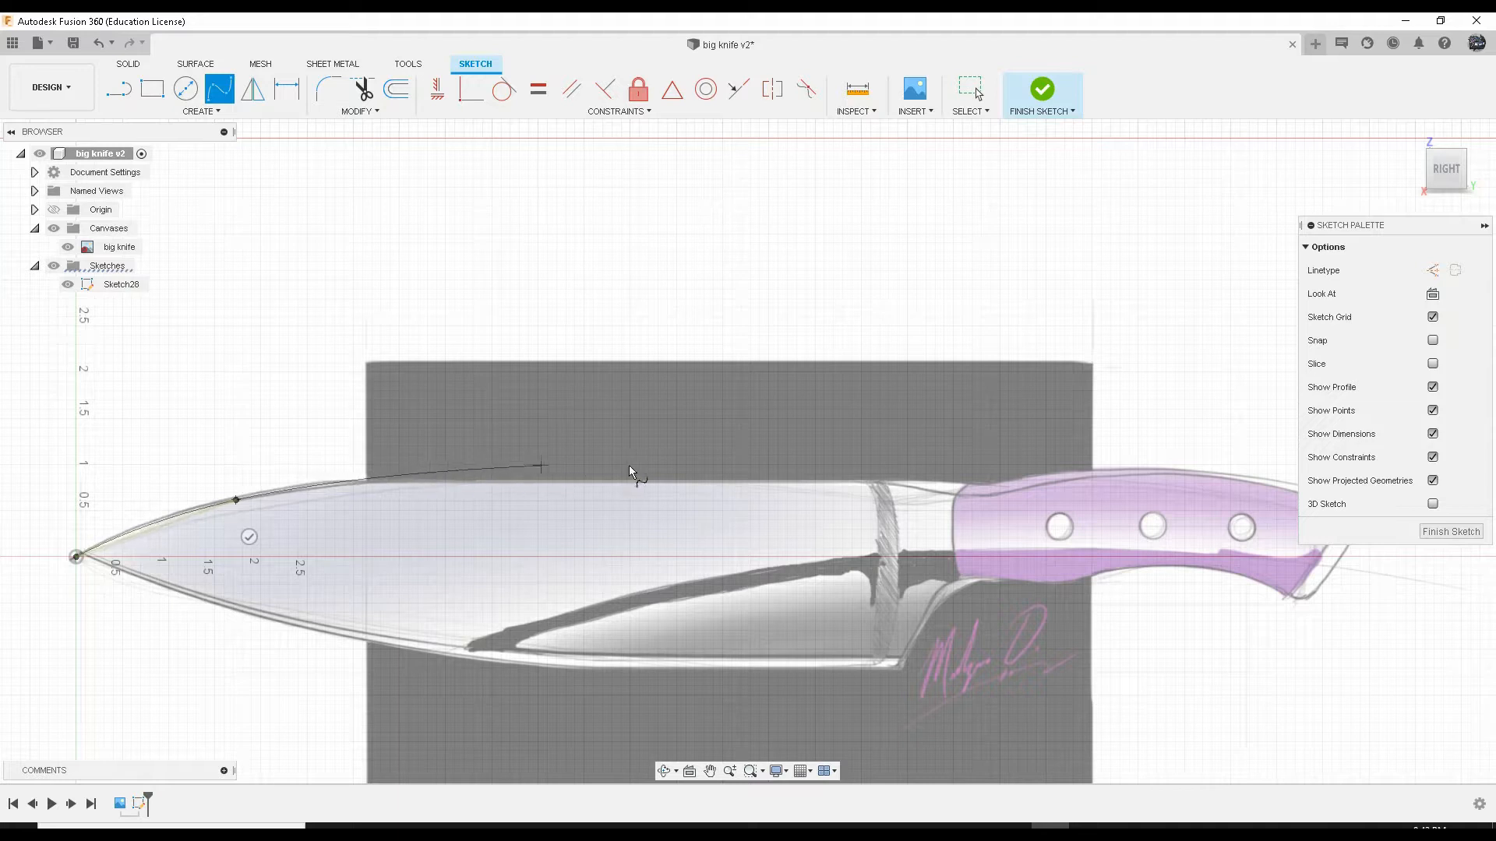
pyautogui.click(873, 482)
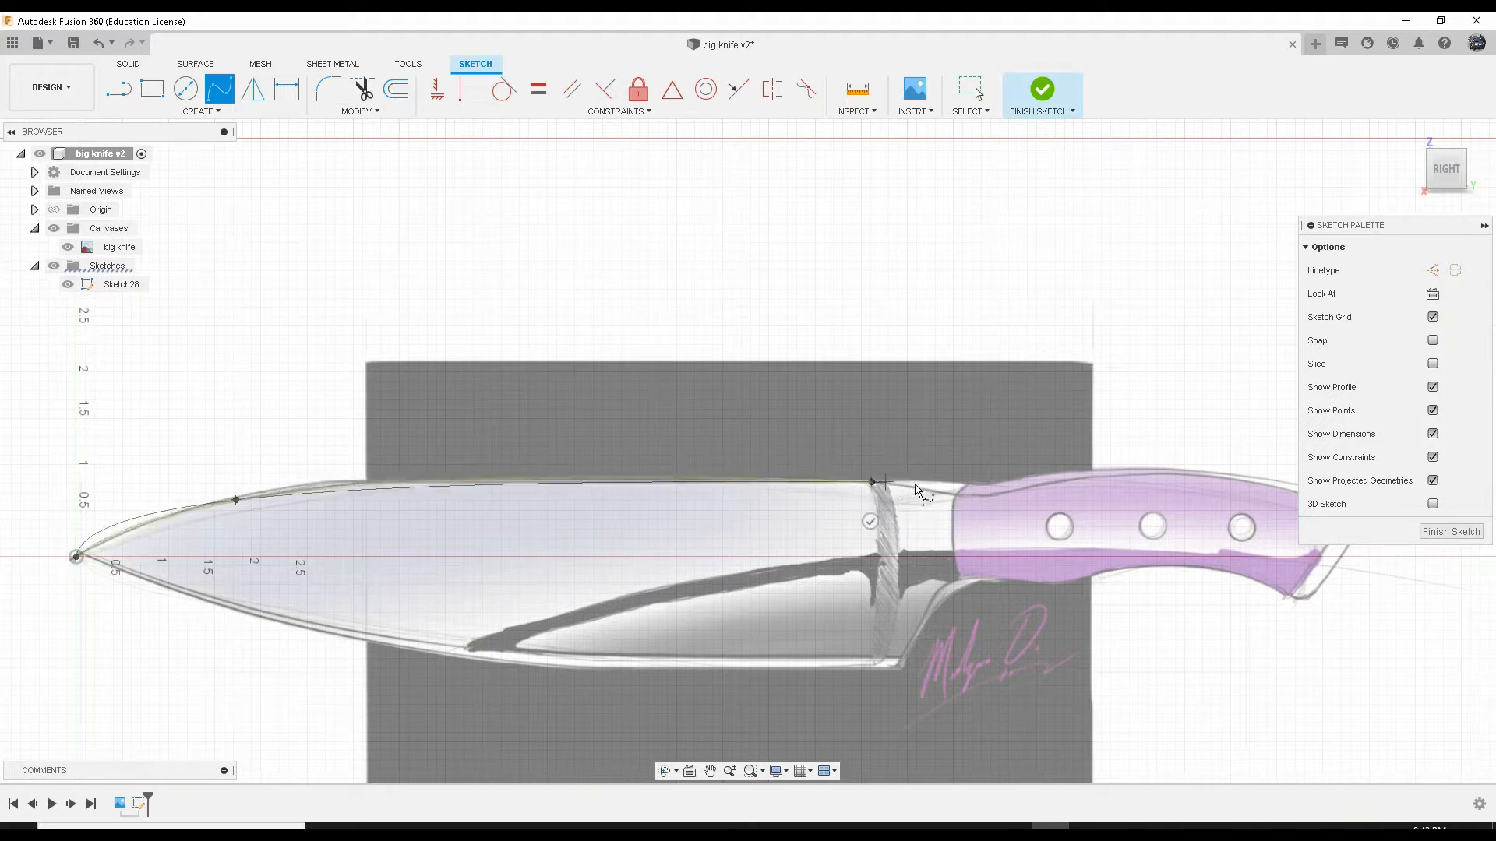
pyautogui.click(969, 495)
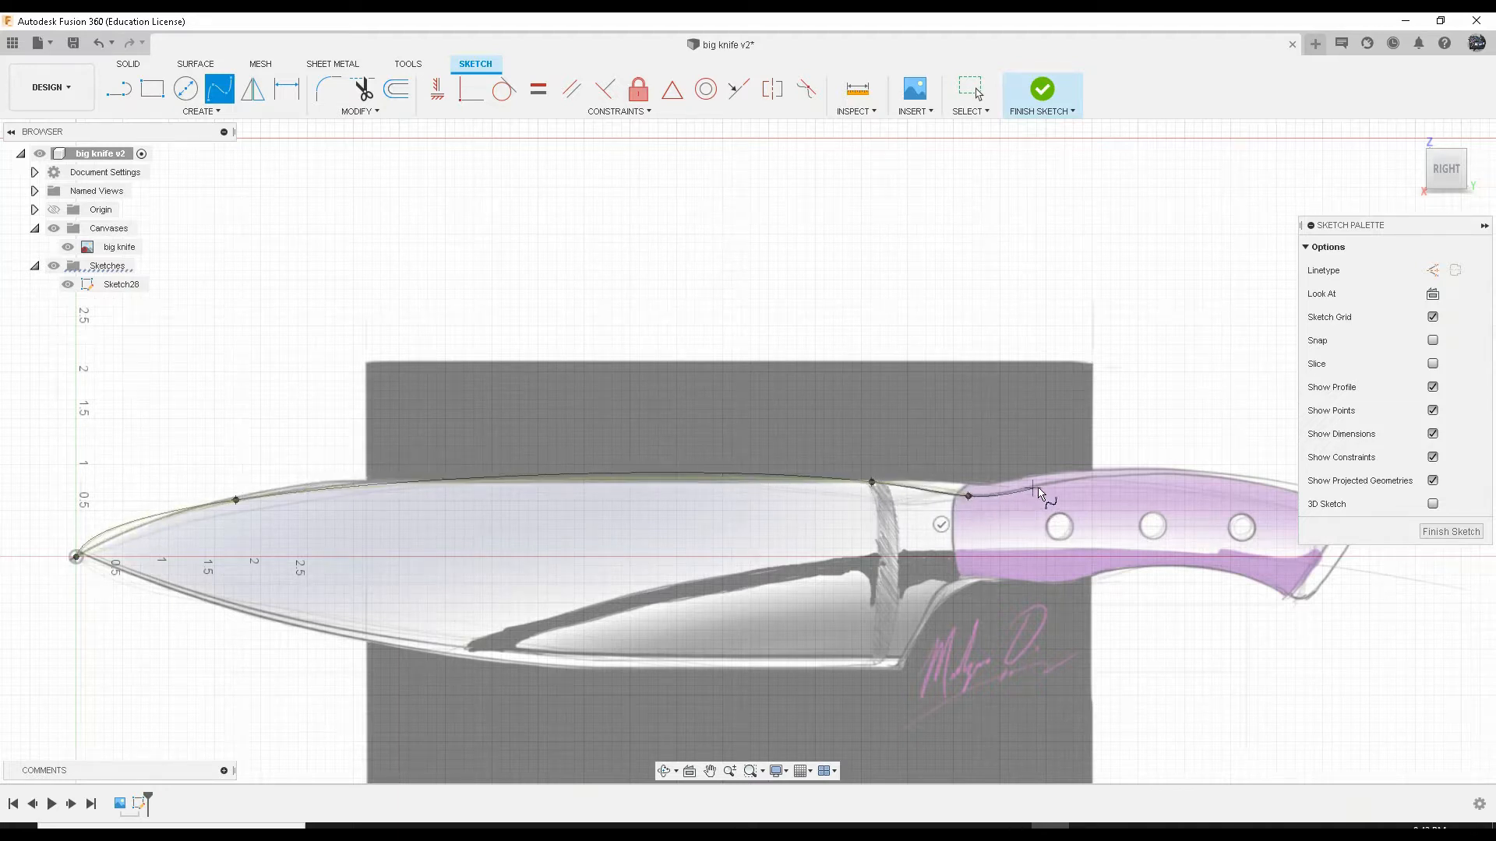
pyautogui.click(1136, 475)
pyautogui.moveTo(1272, 477); pyautogui.dragTo(992, 488, button='middle')
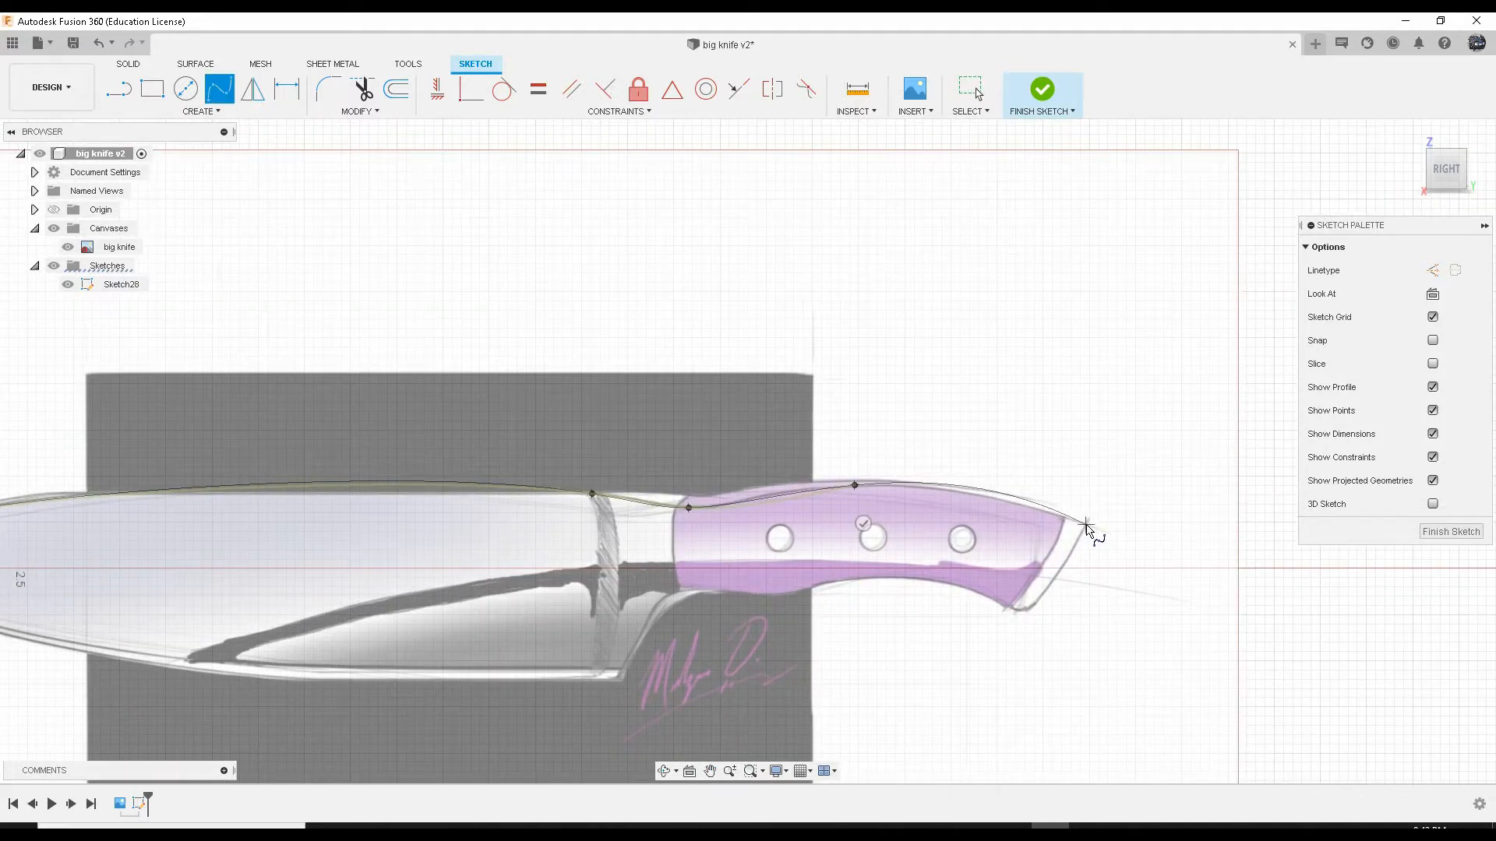
pyautogui.click(1087, 526)
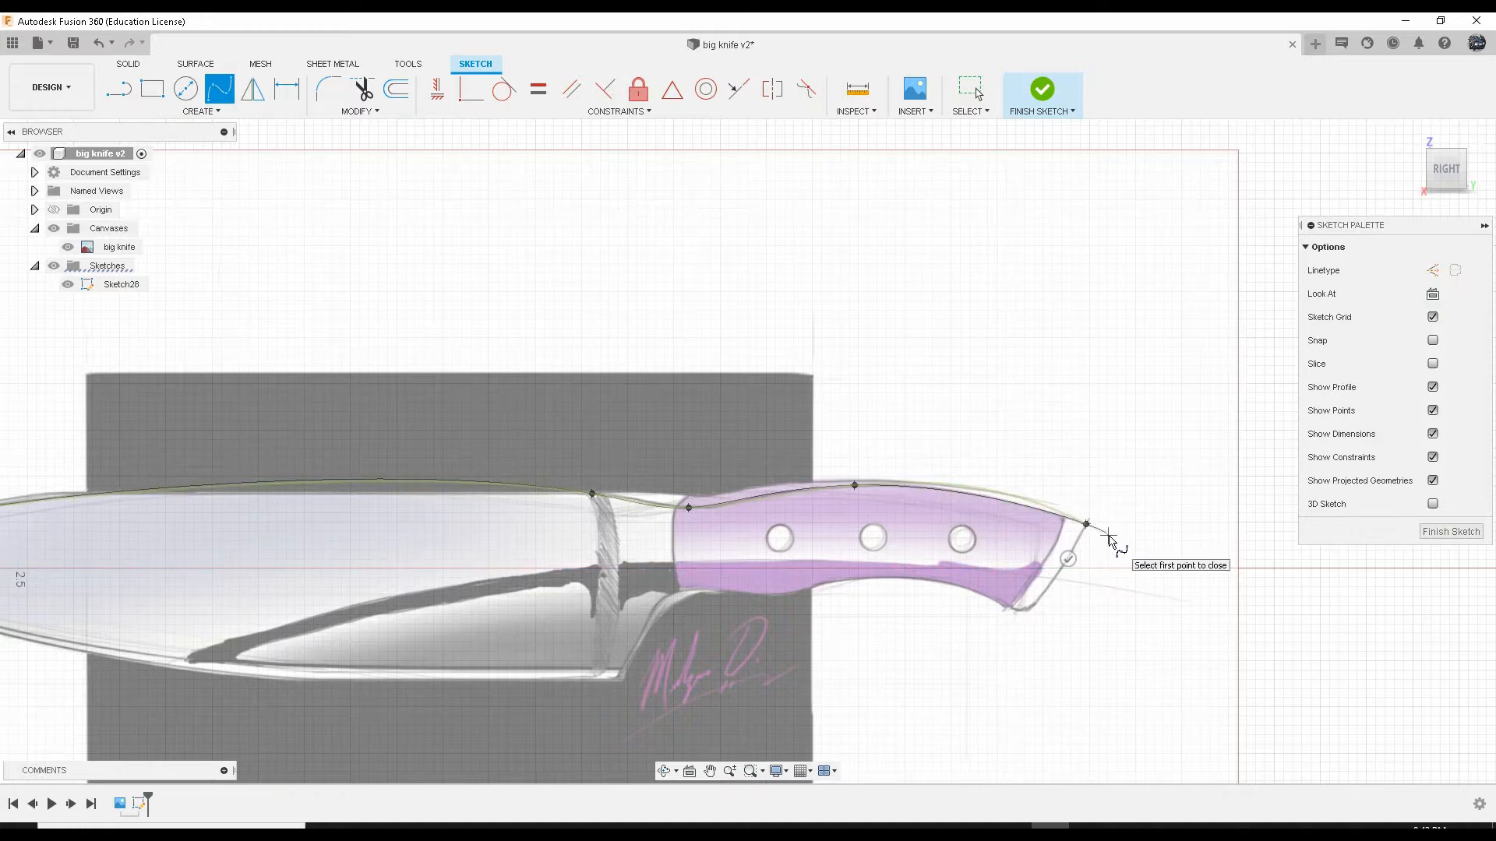
pyautogui.press('Escape')
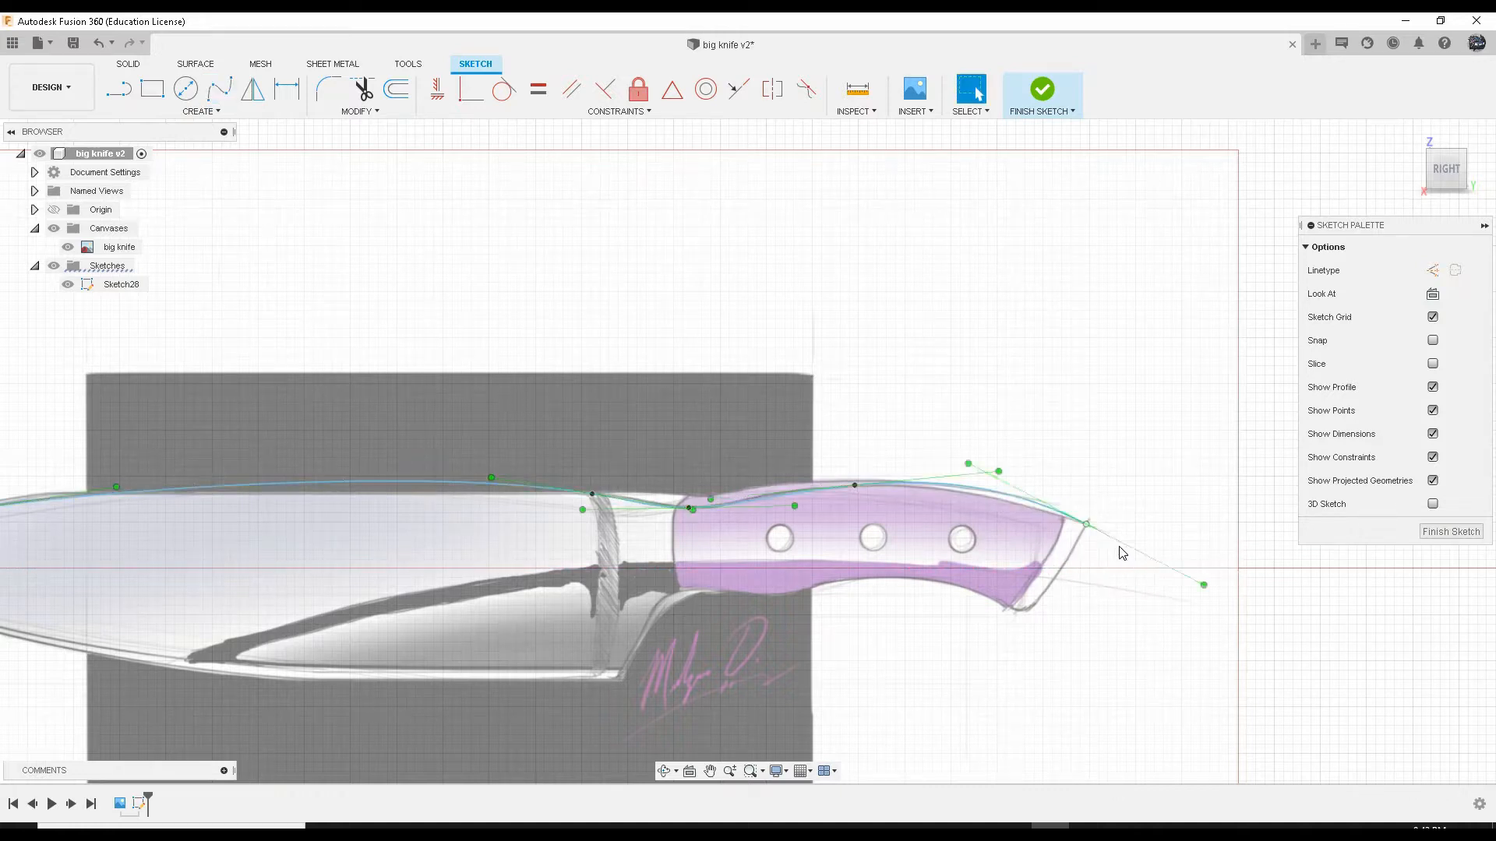
# Step: Move the spline's fit point at the front of the handle up by about 0.091 in
pyautogui.scroll(5, 685, 511)
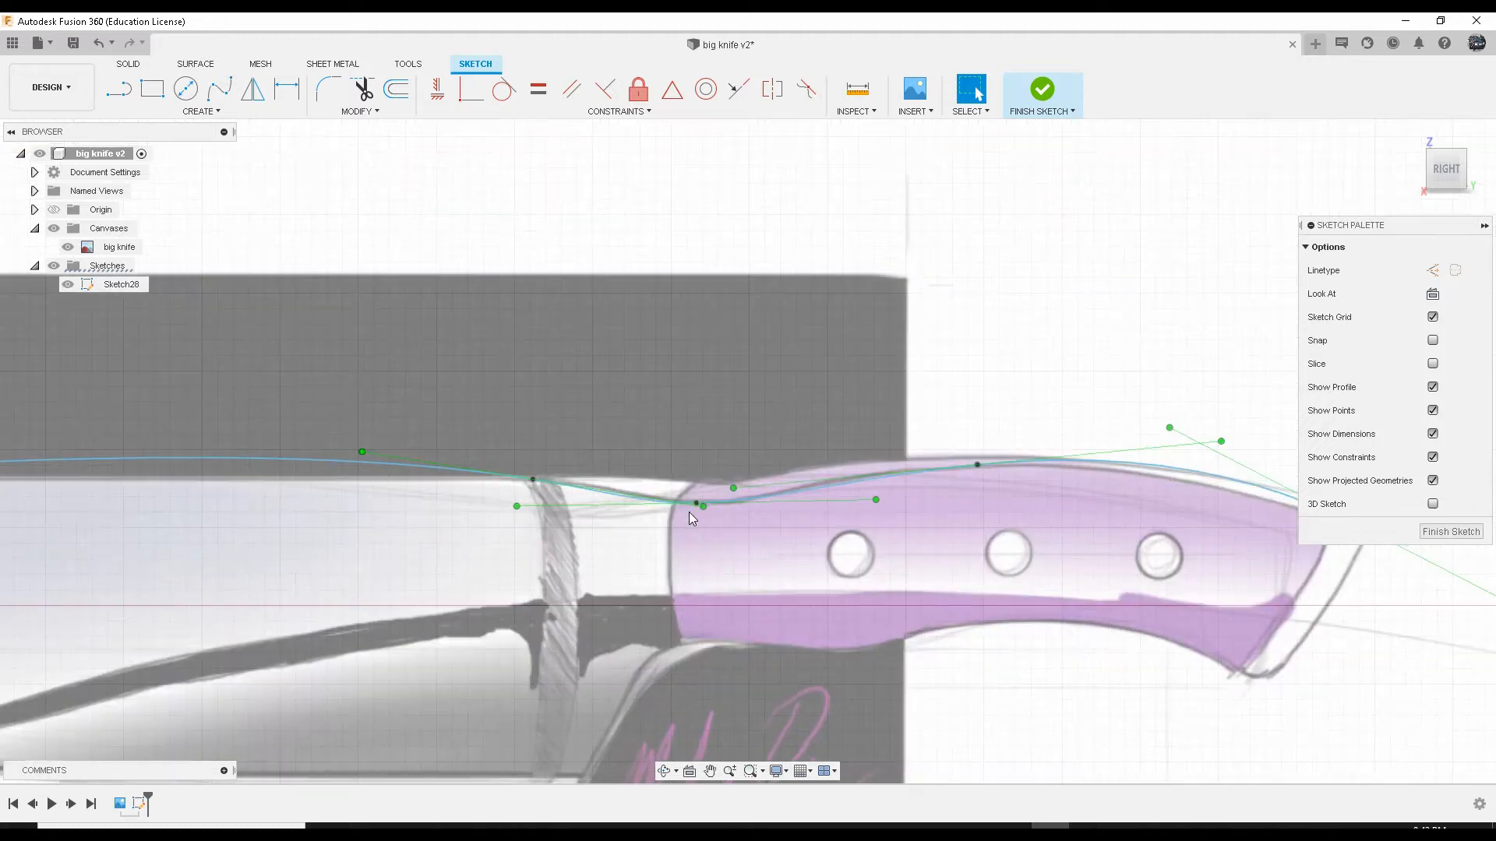
pyautogui.click(681, 496)
pyautogui.scroll(-3, 681, 496)
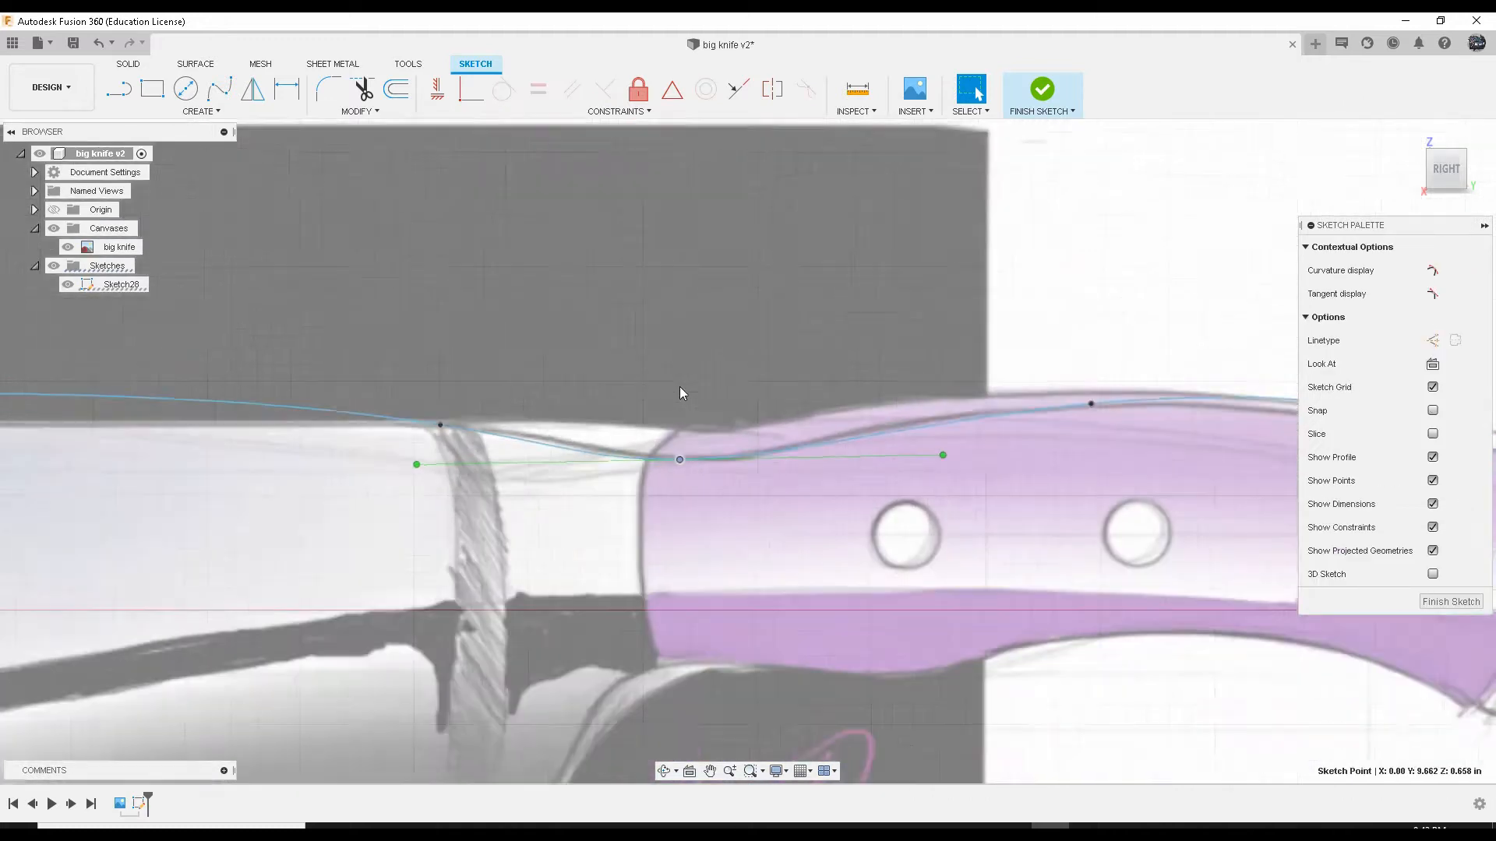
pyautogui.scroll(2, 679, 387)
pyautogui.press('m')
pyautogui.scroll(-3, 681, 397)
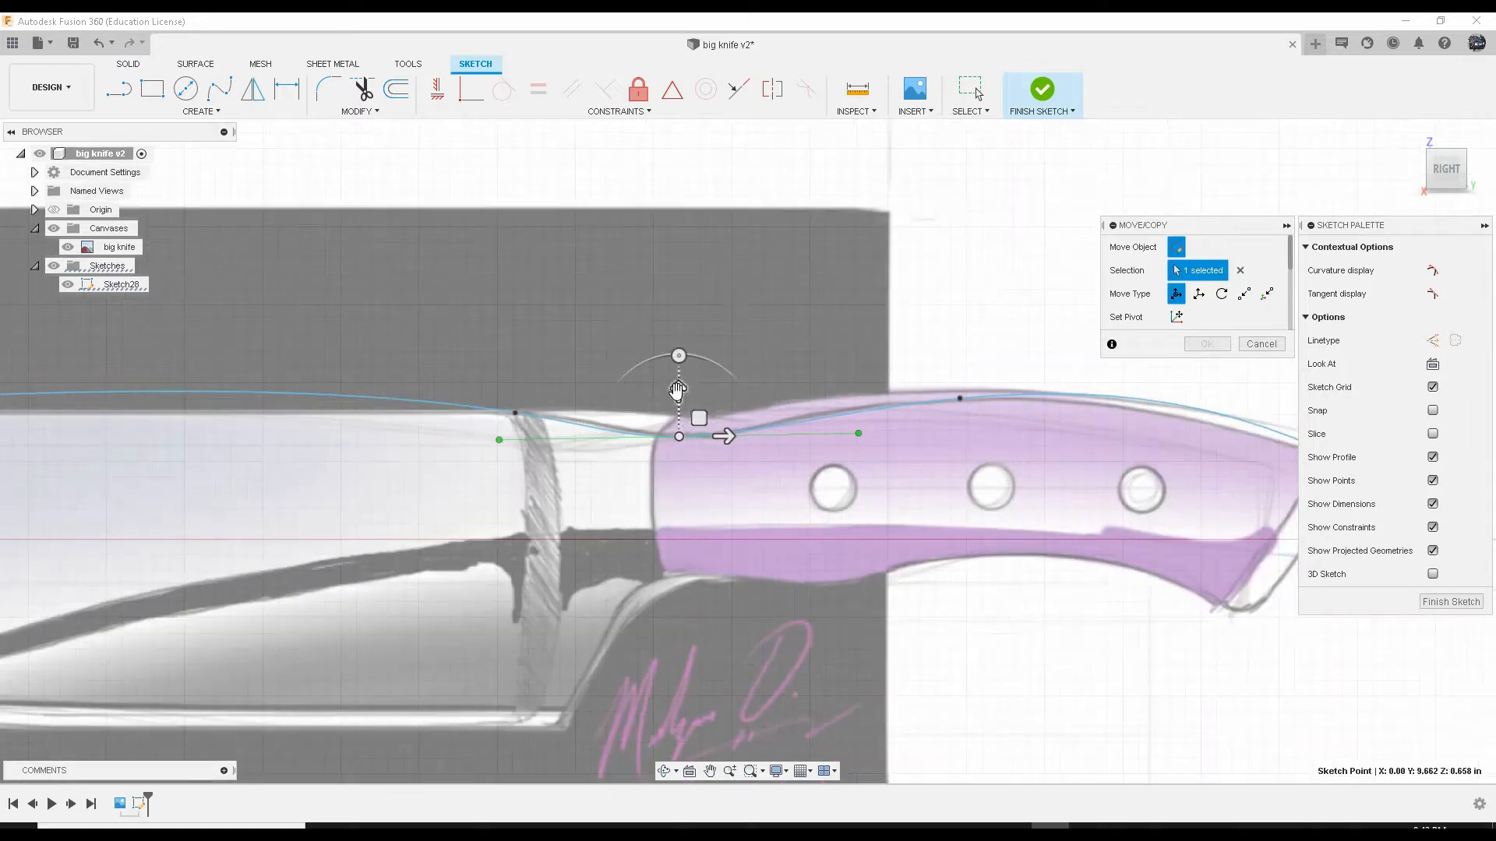
pyautogui.scroll(3, 690, 447)
pyautogui.scroll(-2, 576, 420)
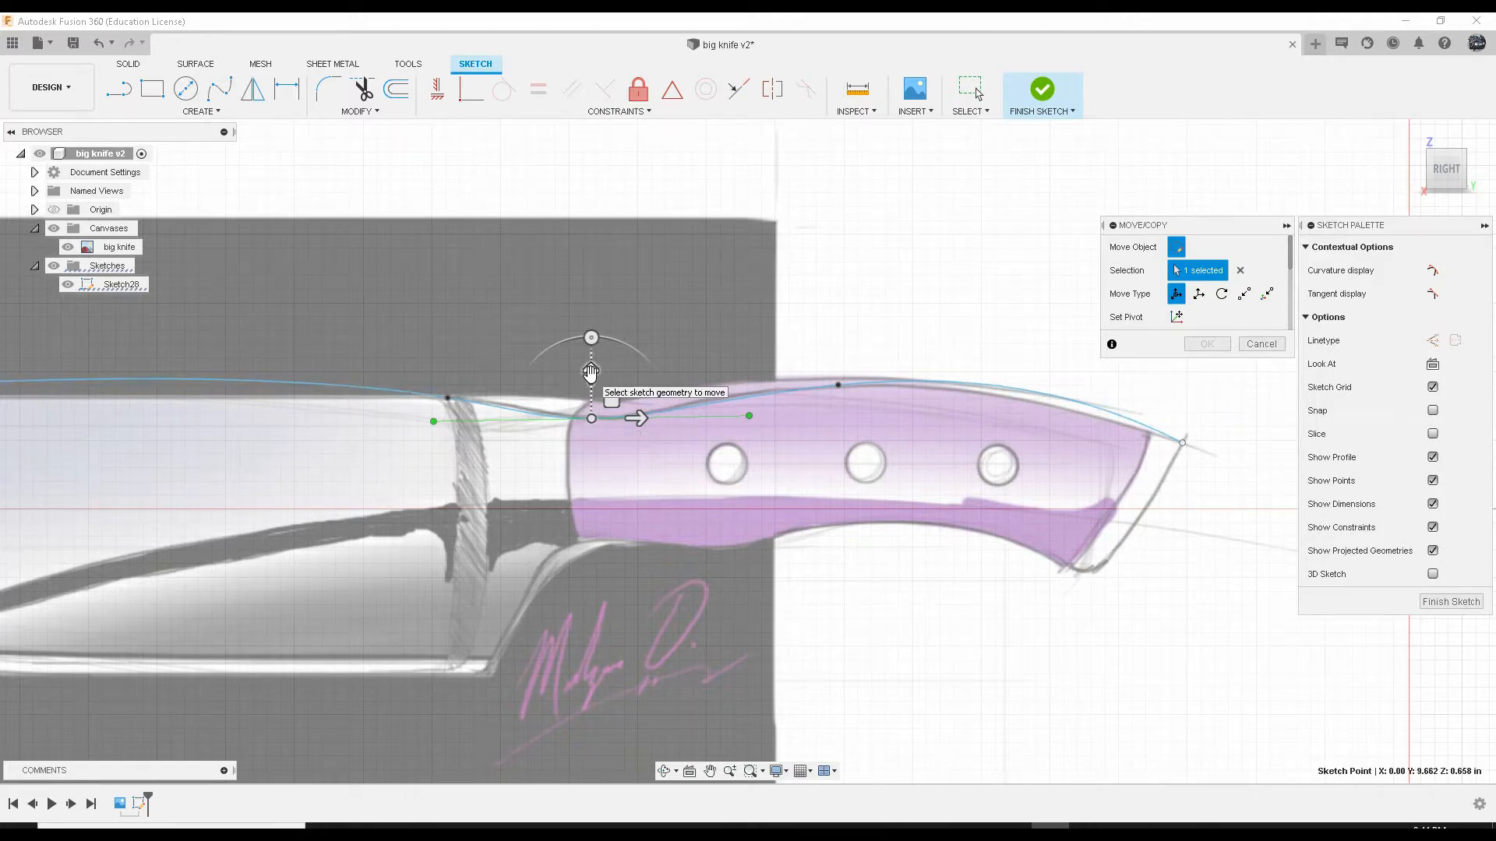
pyautogui.moveTo(590, 372); pyautogui.dragTo(591, 370)
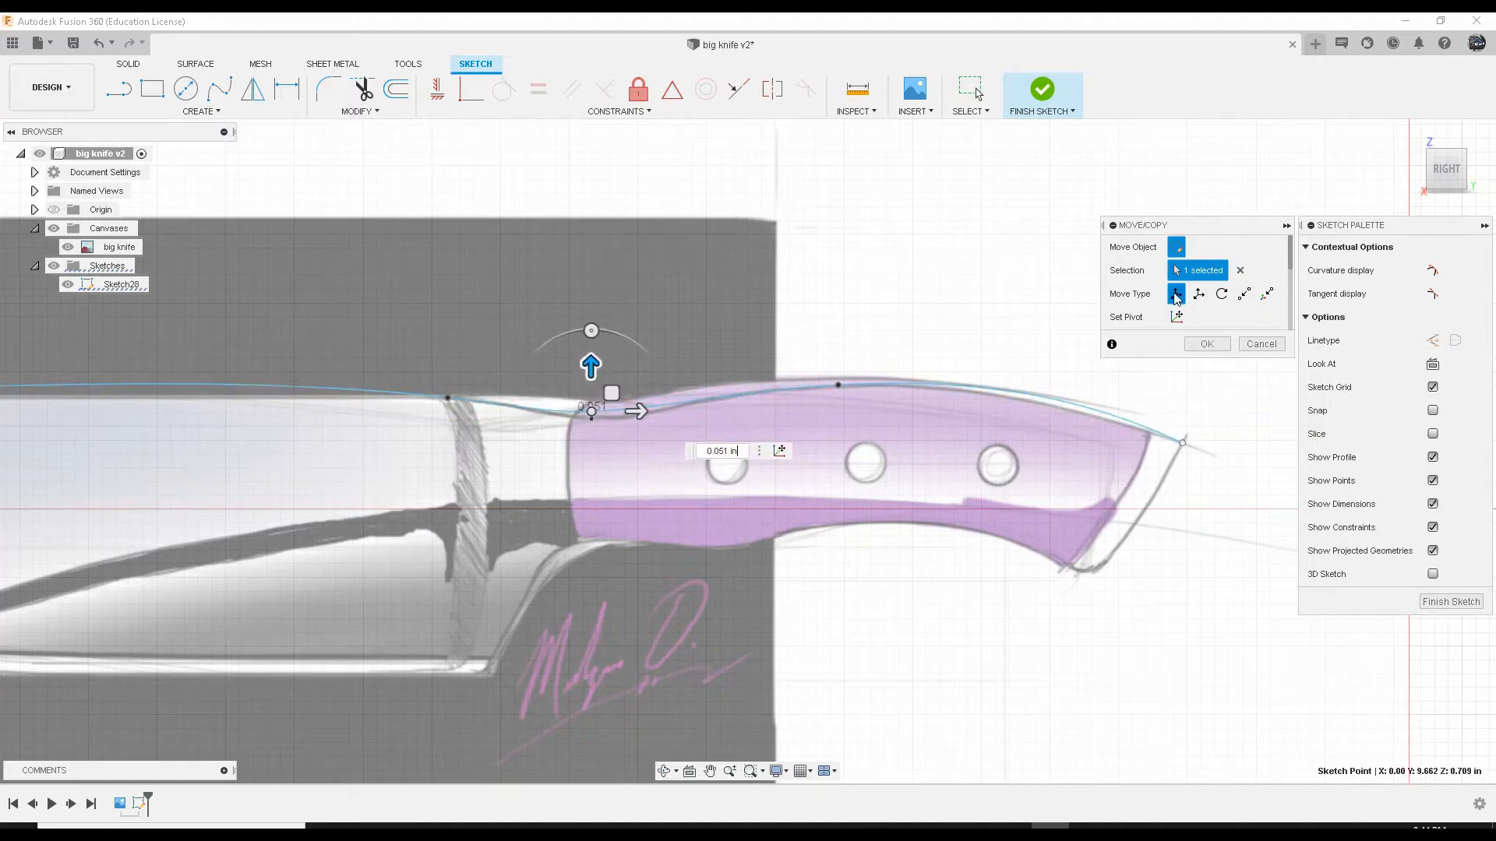
pyautogui.moveTo(591, 368); pyautogui.dragTo(592, 369)
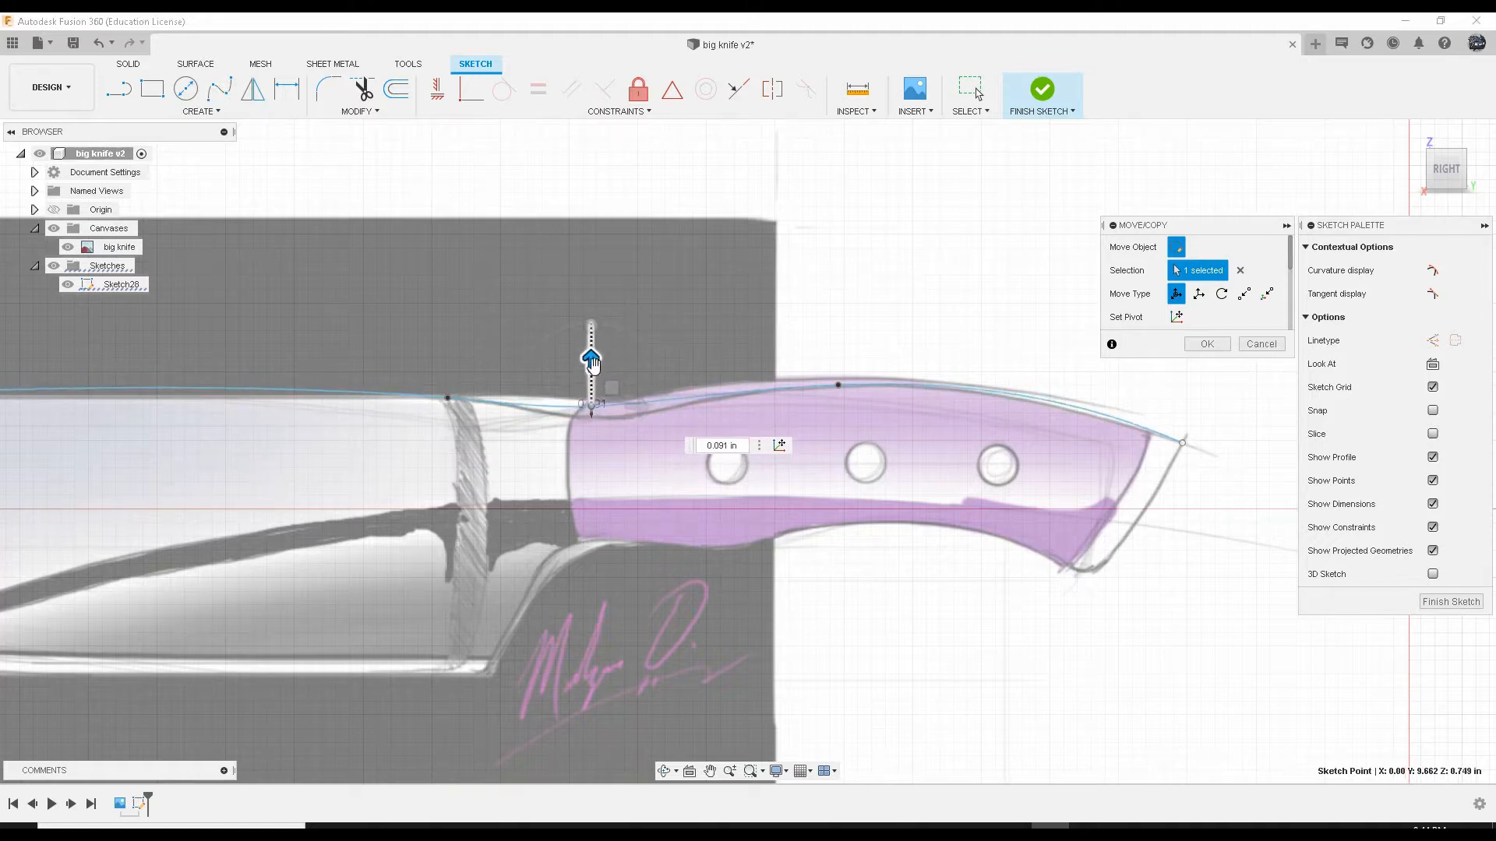
# Step: Move the fit point on top of the handle up about 0.023 in and lower the butt-end tangent handle about 0.102 in
pyautogui.click(838, 383)
pyautogui.moveTo(836, 348); pyautogui.dragTo(854, 346)
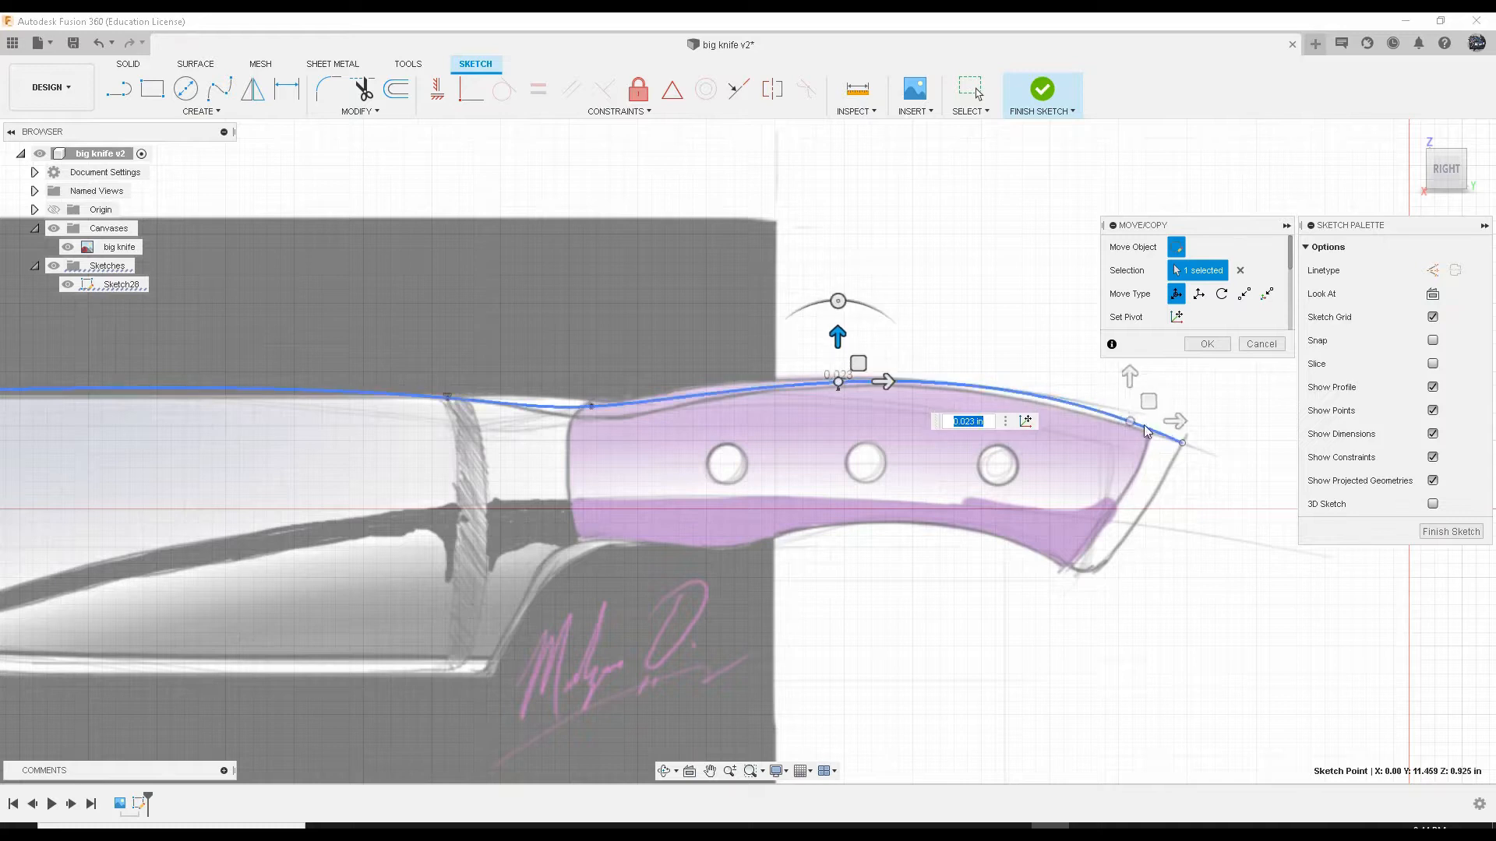
pyautogui.click(1182, 442)
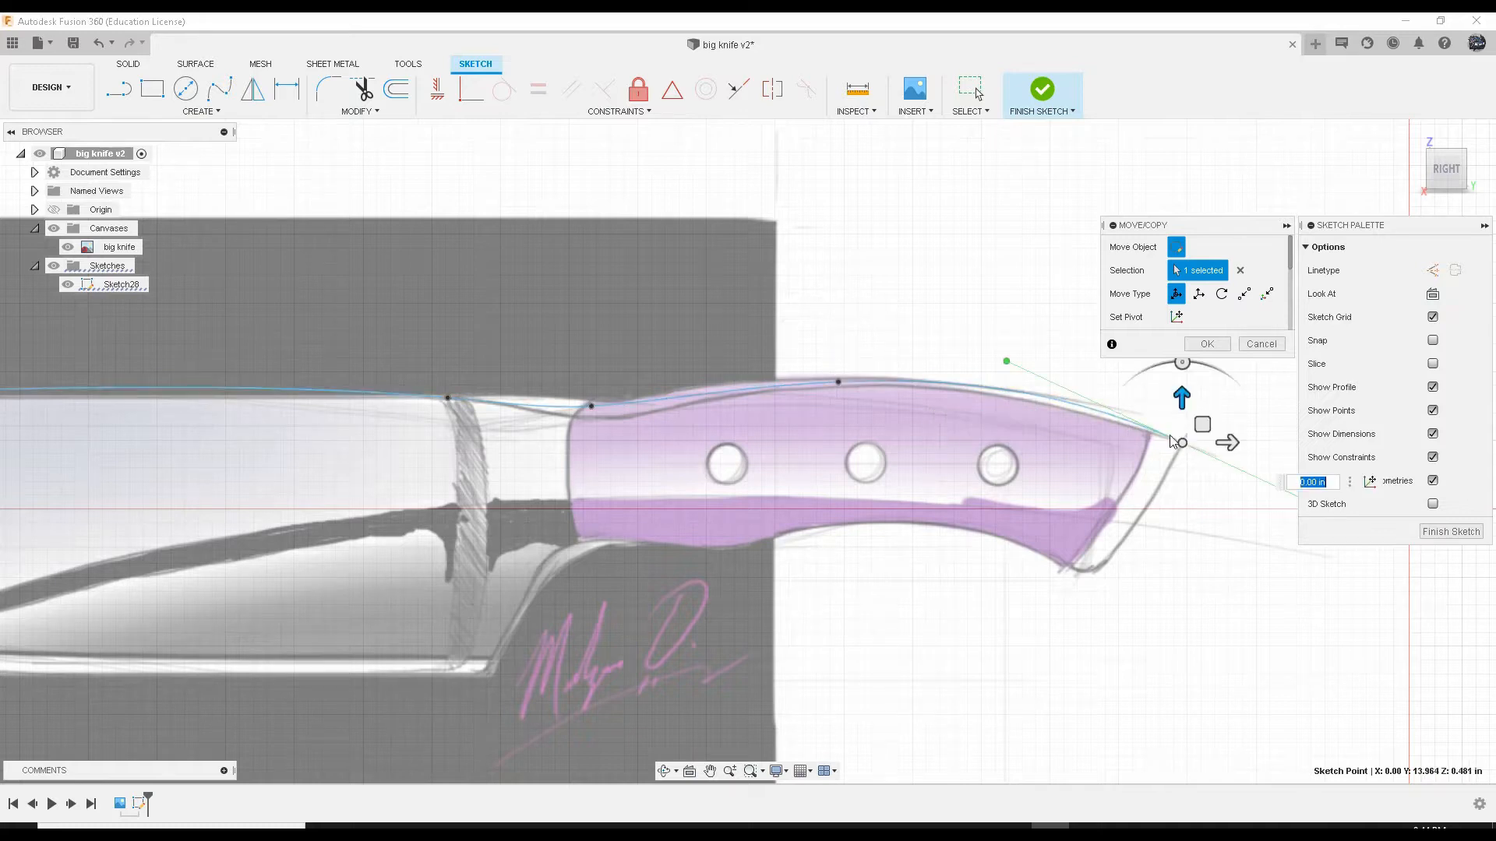
pyautogui.click(1006, 362)
pyautogui.moveTo(1006, 320); pyautogui.dragTo(997, 333)
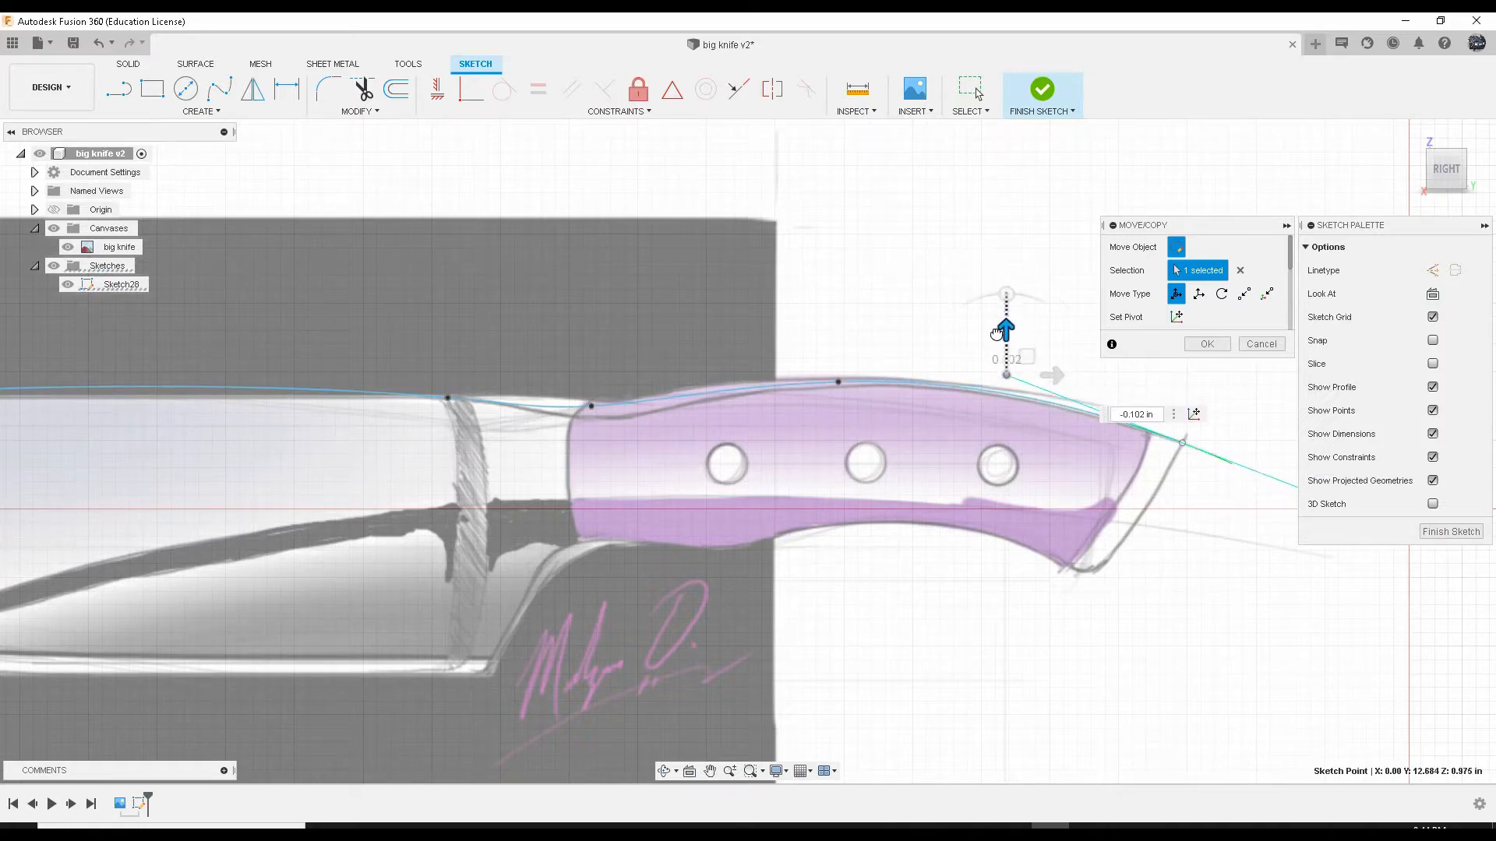
# Step: Shift the left tangent handle of the fit point near the blade tip towards the handle to match the canvas outline
pyautogui.moveTo(446, 345); pyautogui.dragTo(1032, 367, button='middle')
pyautogui.scroll(-3, 935, 372)
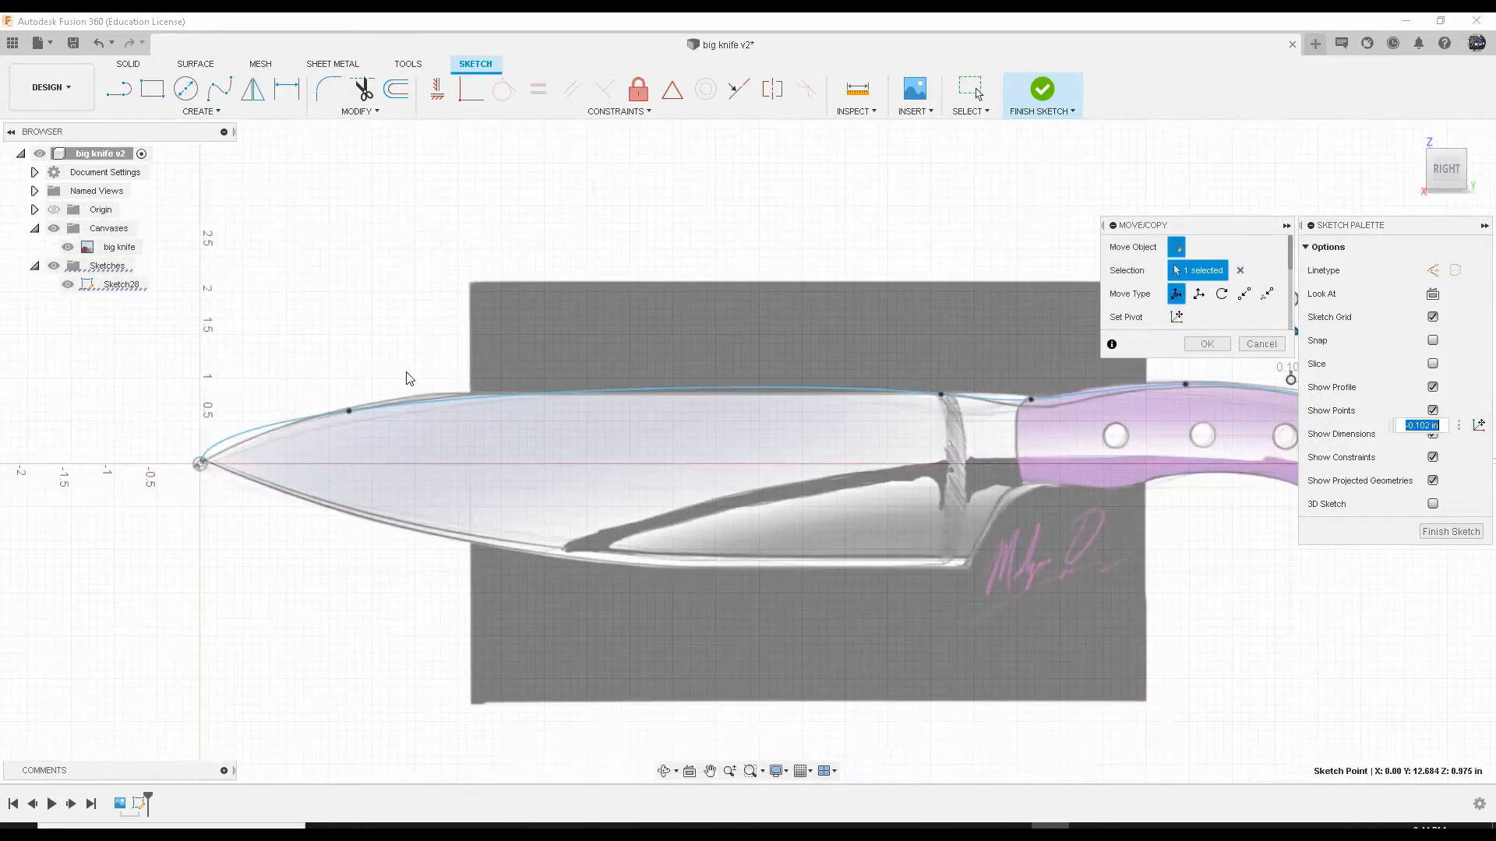
pyautogui.click(349, 411)
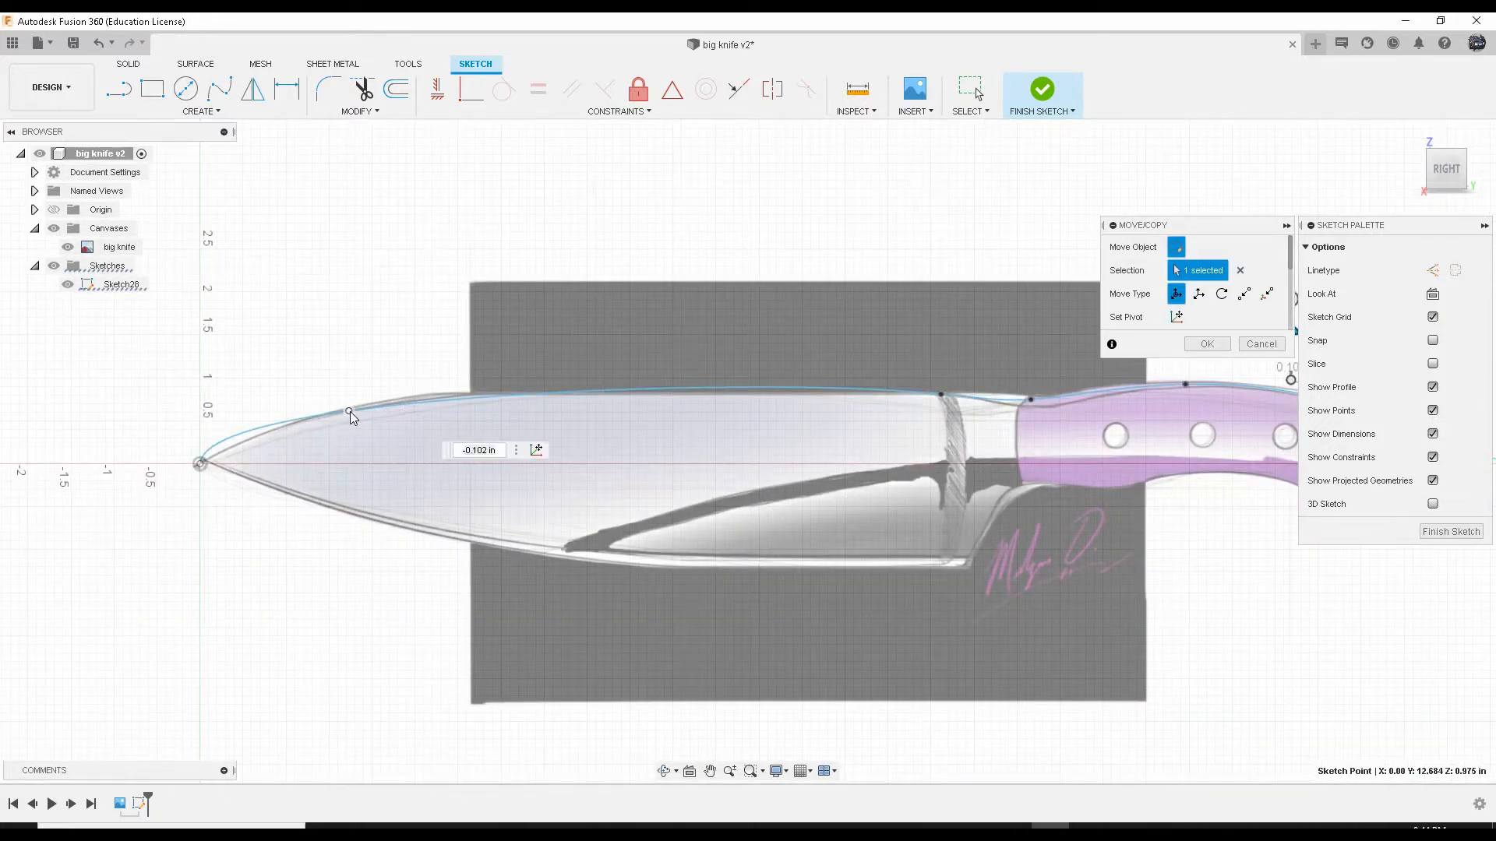
pyautogui.click(200, 431)
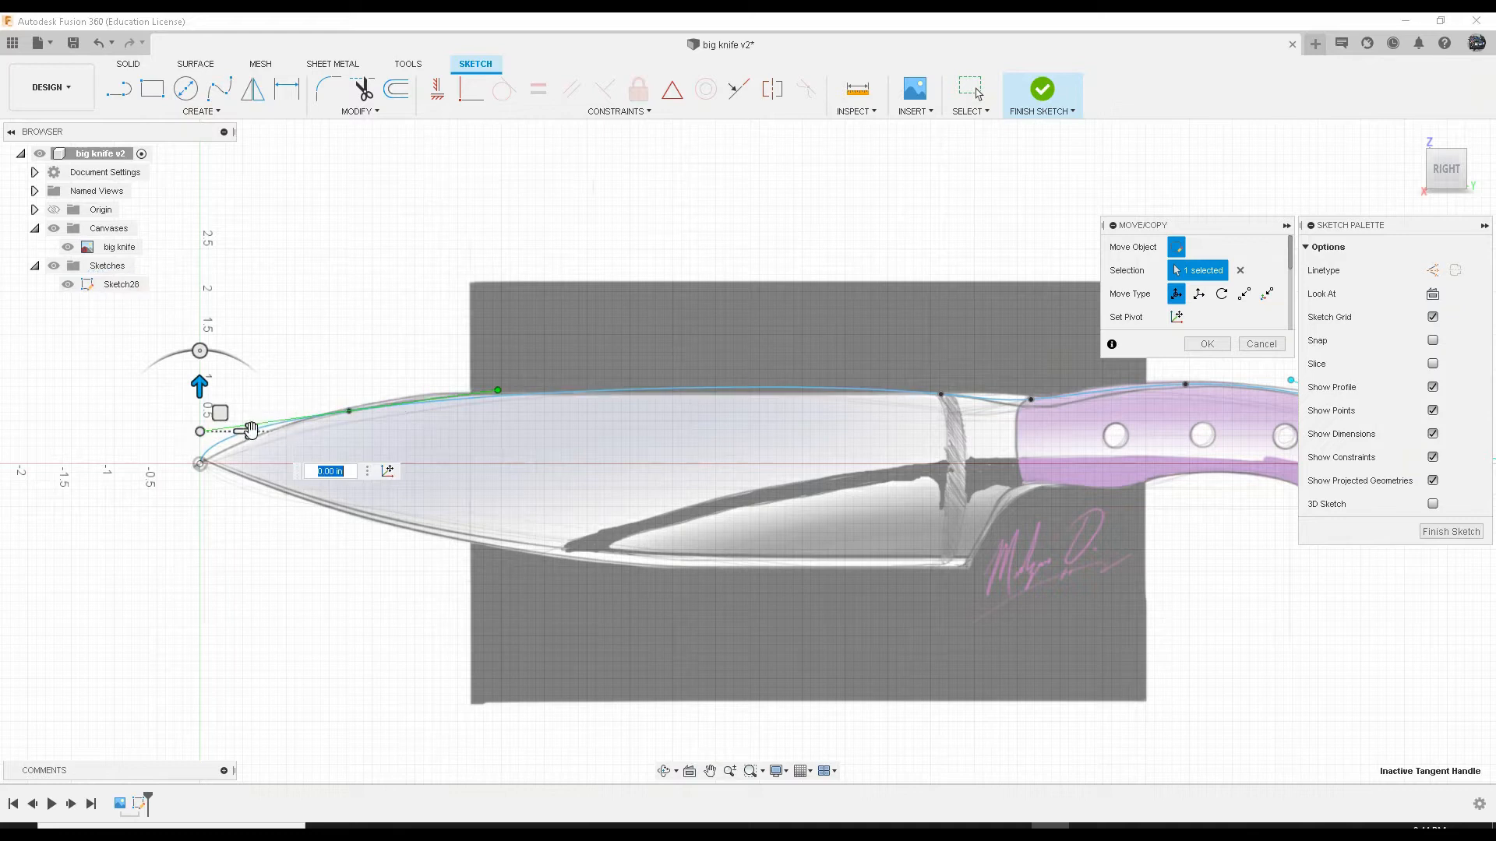
pyautogui.moveTo(244, 431); pyautogui.dragTo(287, 431)
# Step: Lower the blade-side tangent handle of the fit point above the bolster by about 0.10 in to flatten the spine curve
pyautogui.click(941, 395)
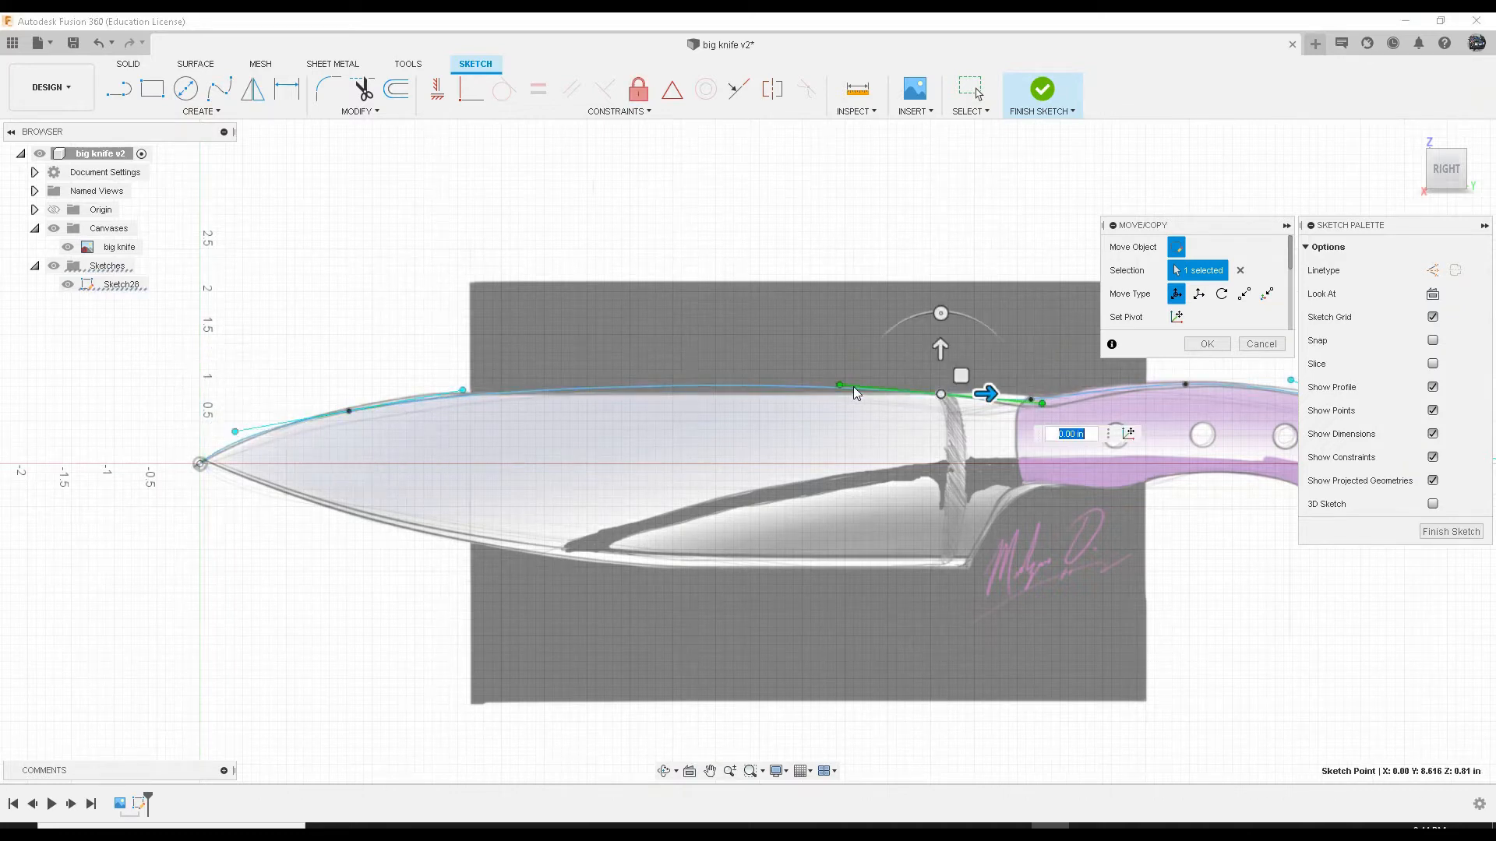
pyautogui.click(839, 385)
pyautogui.moveTo(841, 332); pyautogui.dragTo(839, 345)
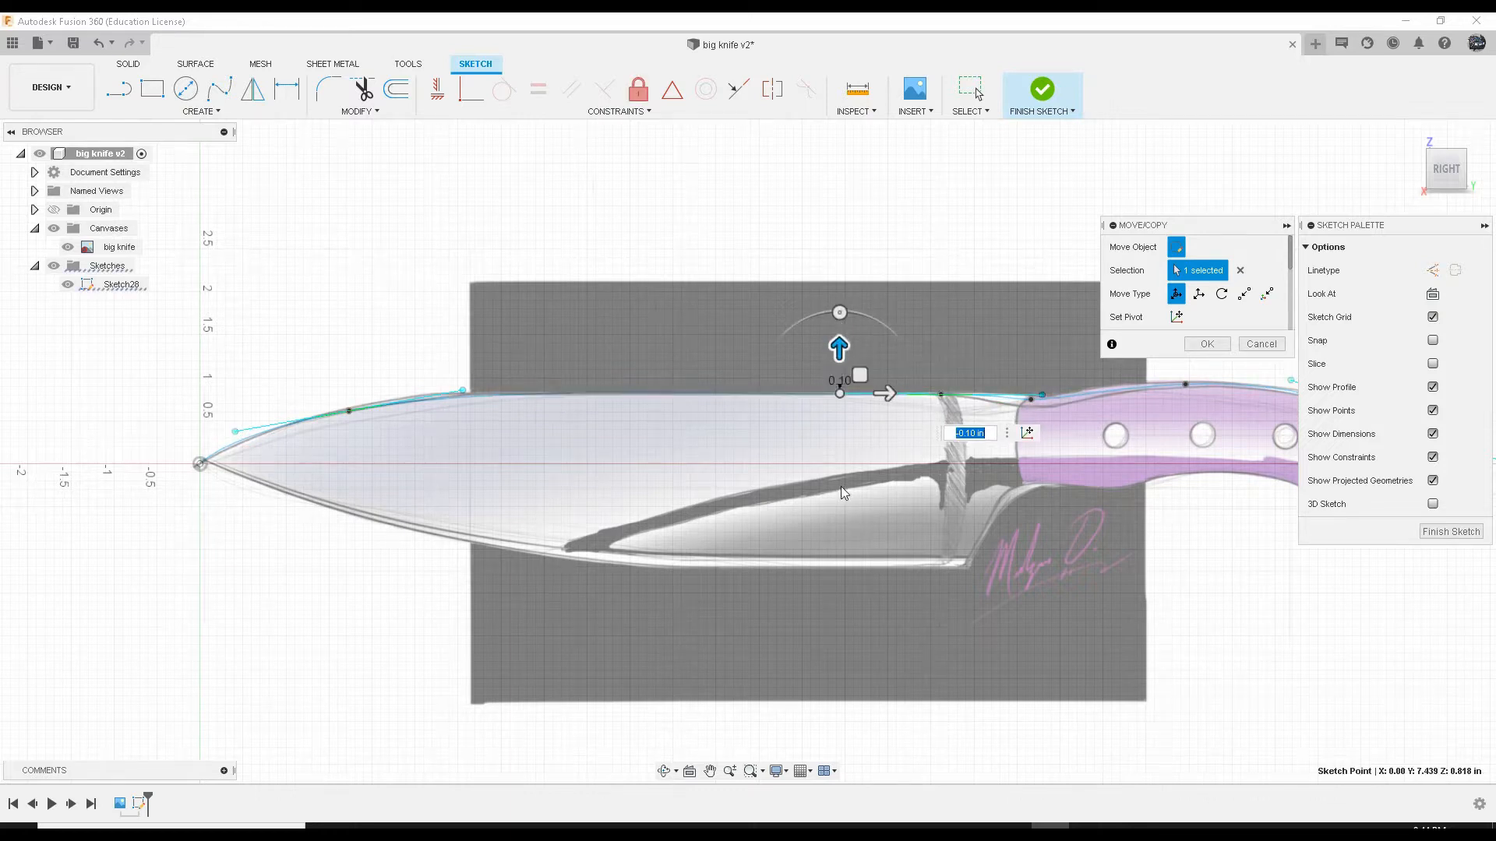
pyautogui.moveTo(1054, 445); pyautogui.dragTo(816, 441, button='middle')
pyautogui.press('Return')
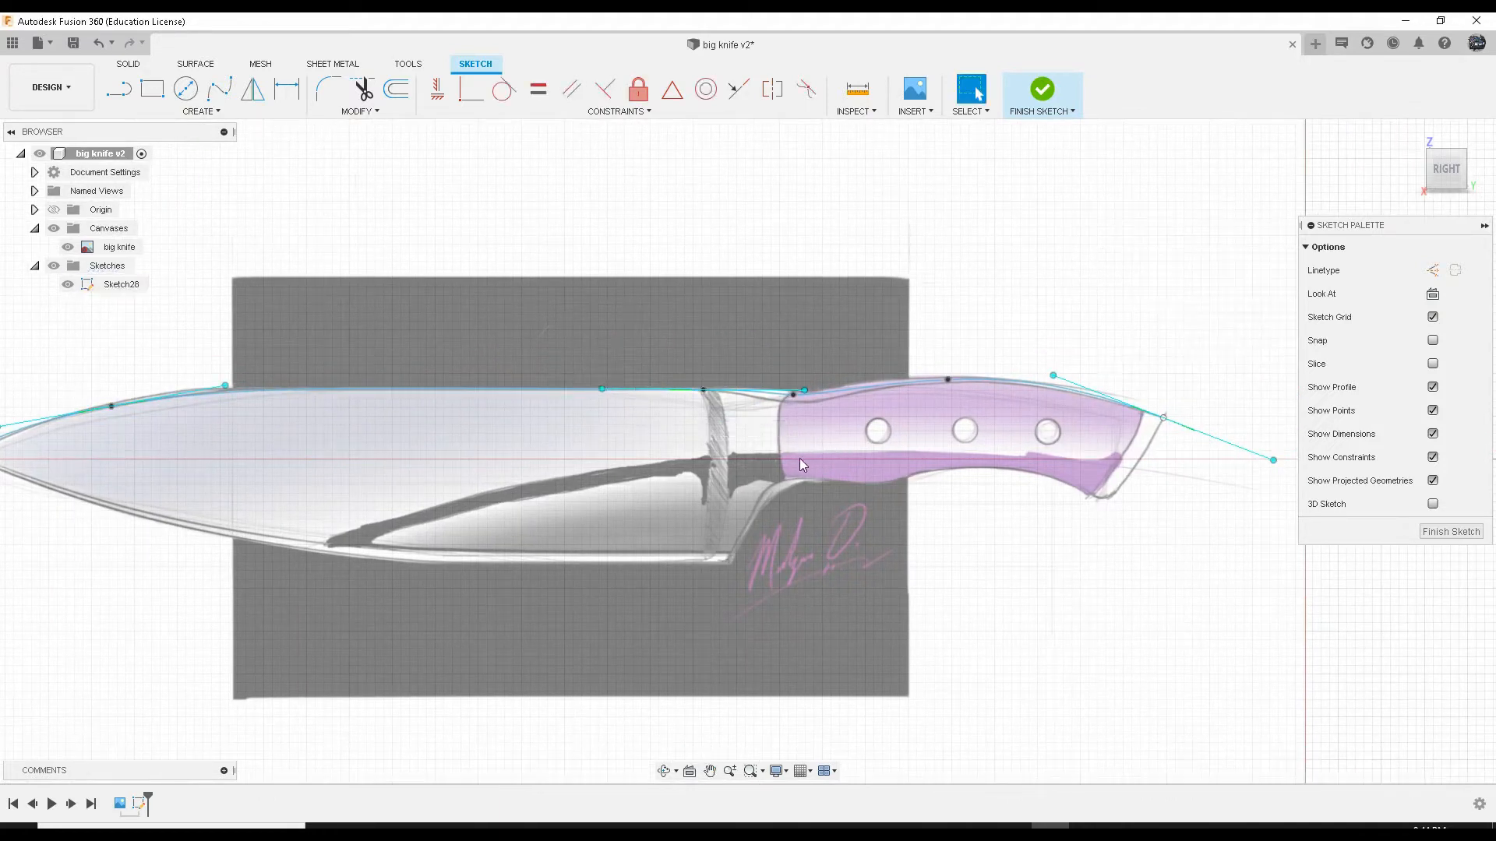
# Step: Draw a two-point fit point spline from the upper corner of the handle's butt to its lower corner
pyautogui.click(219, 90)
pyautogui.scroll(4, 1005, 471)
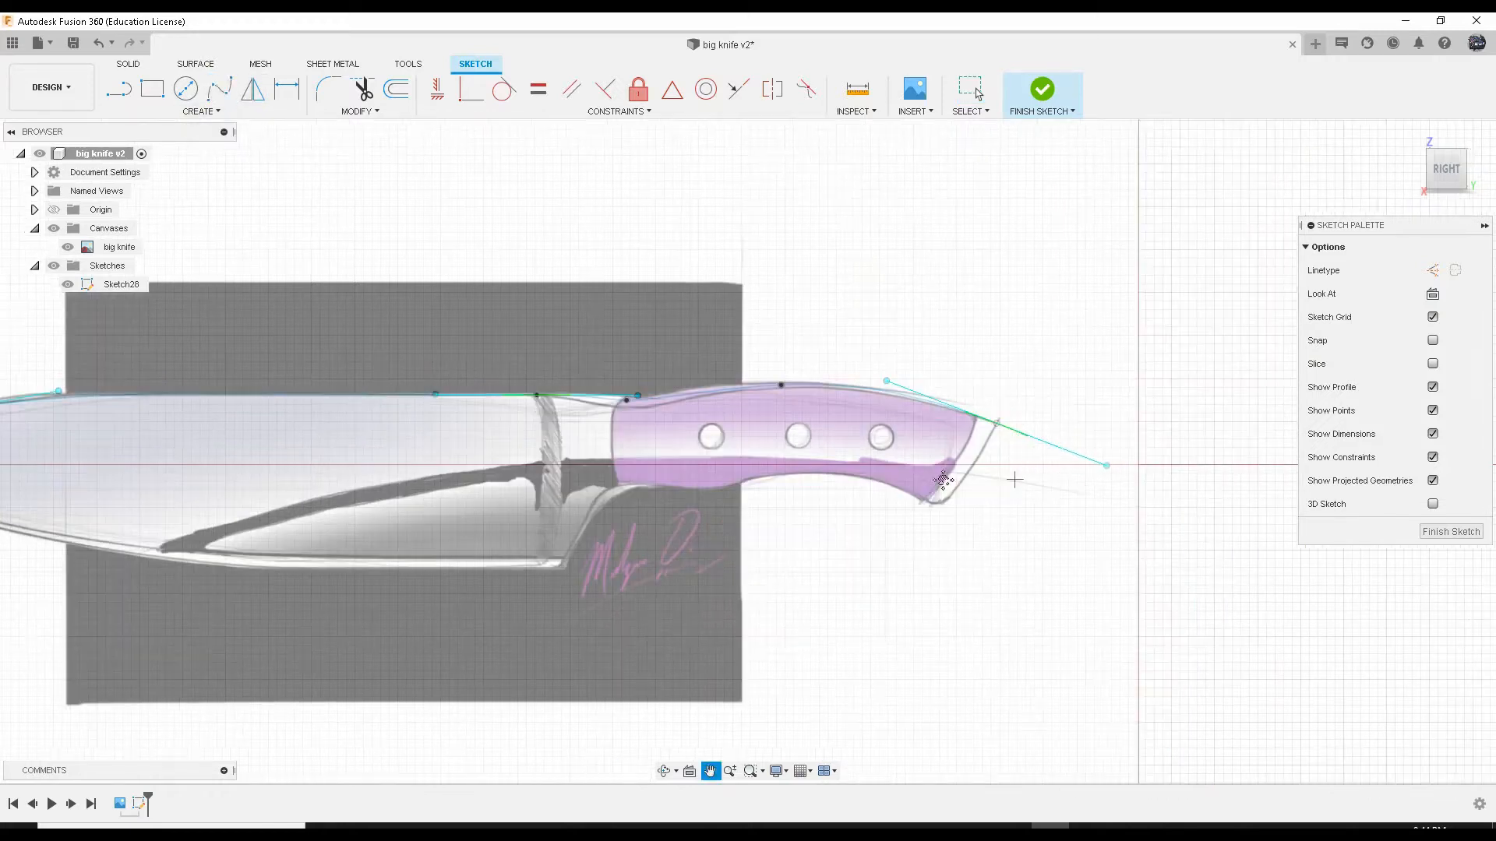
pyautogui.scroll(-2, 911, 420)
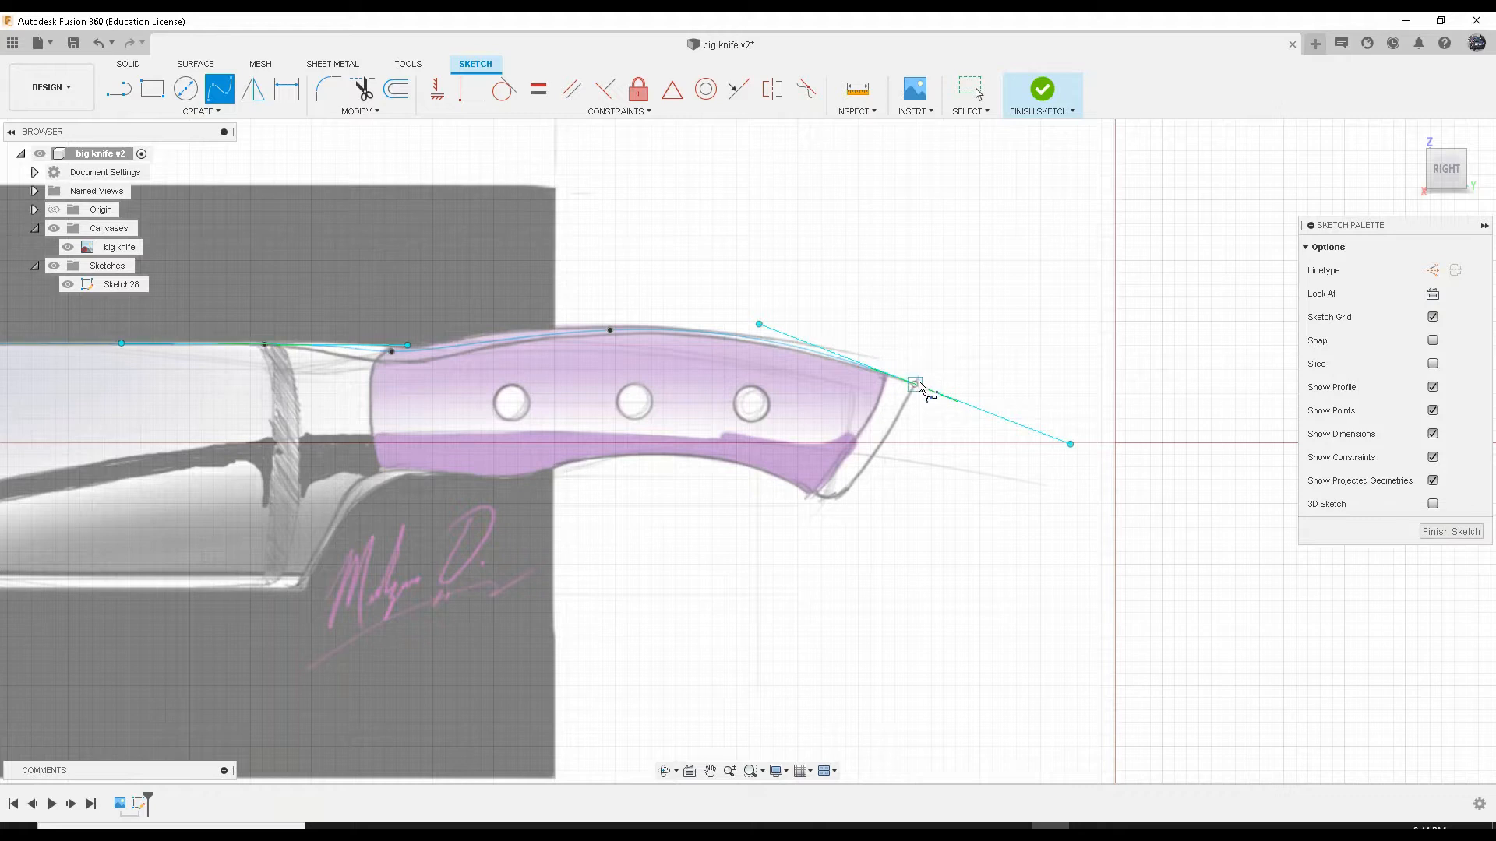
pyautogui.click(813, 497)
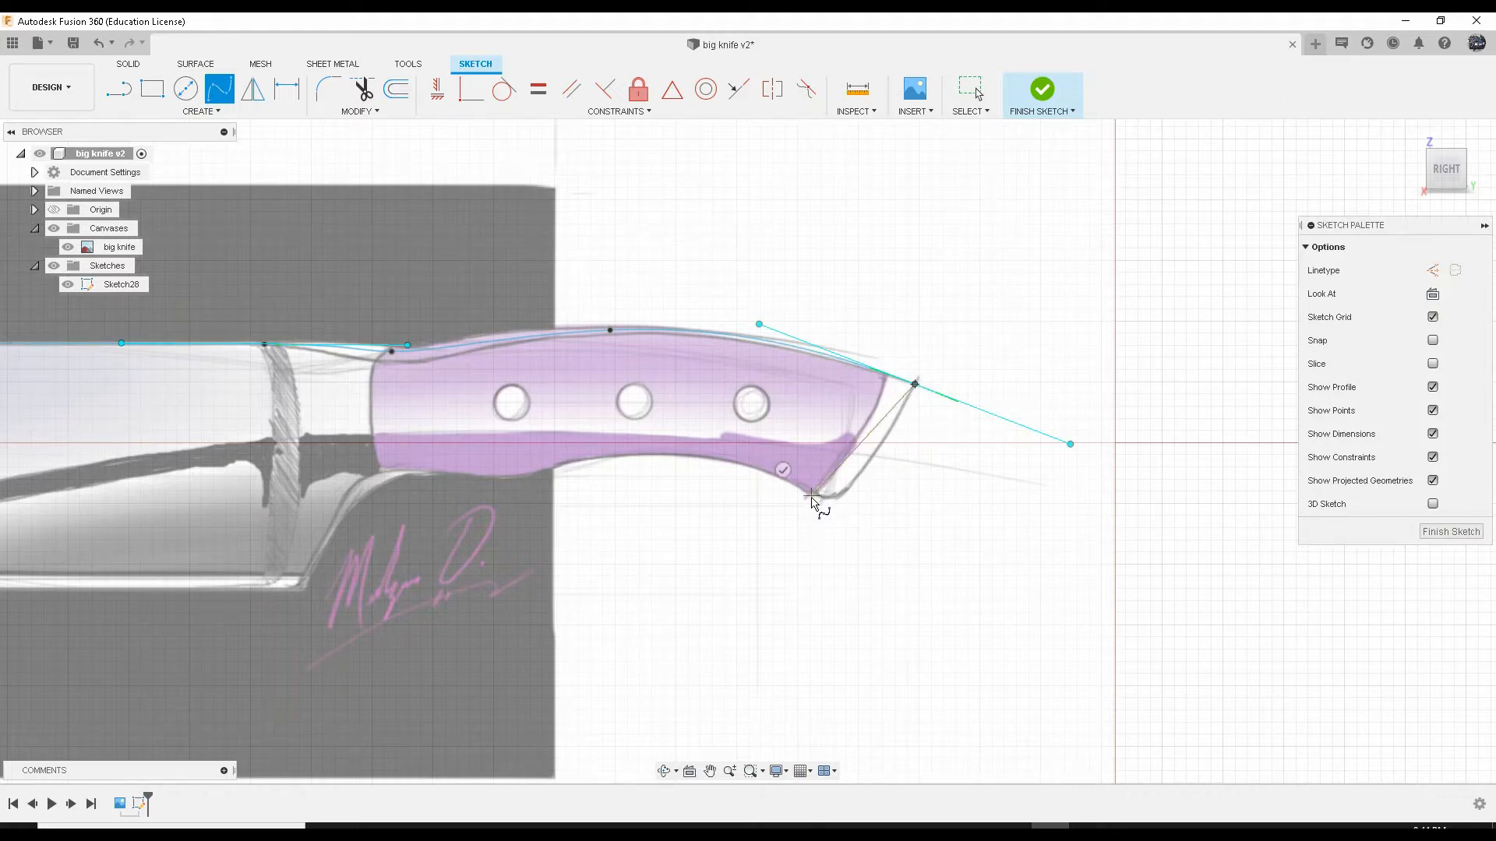
pyautogui.press('Escape')
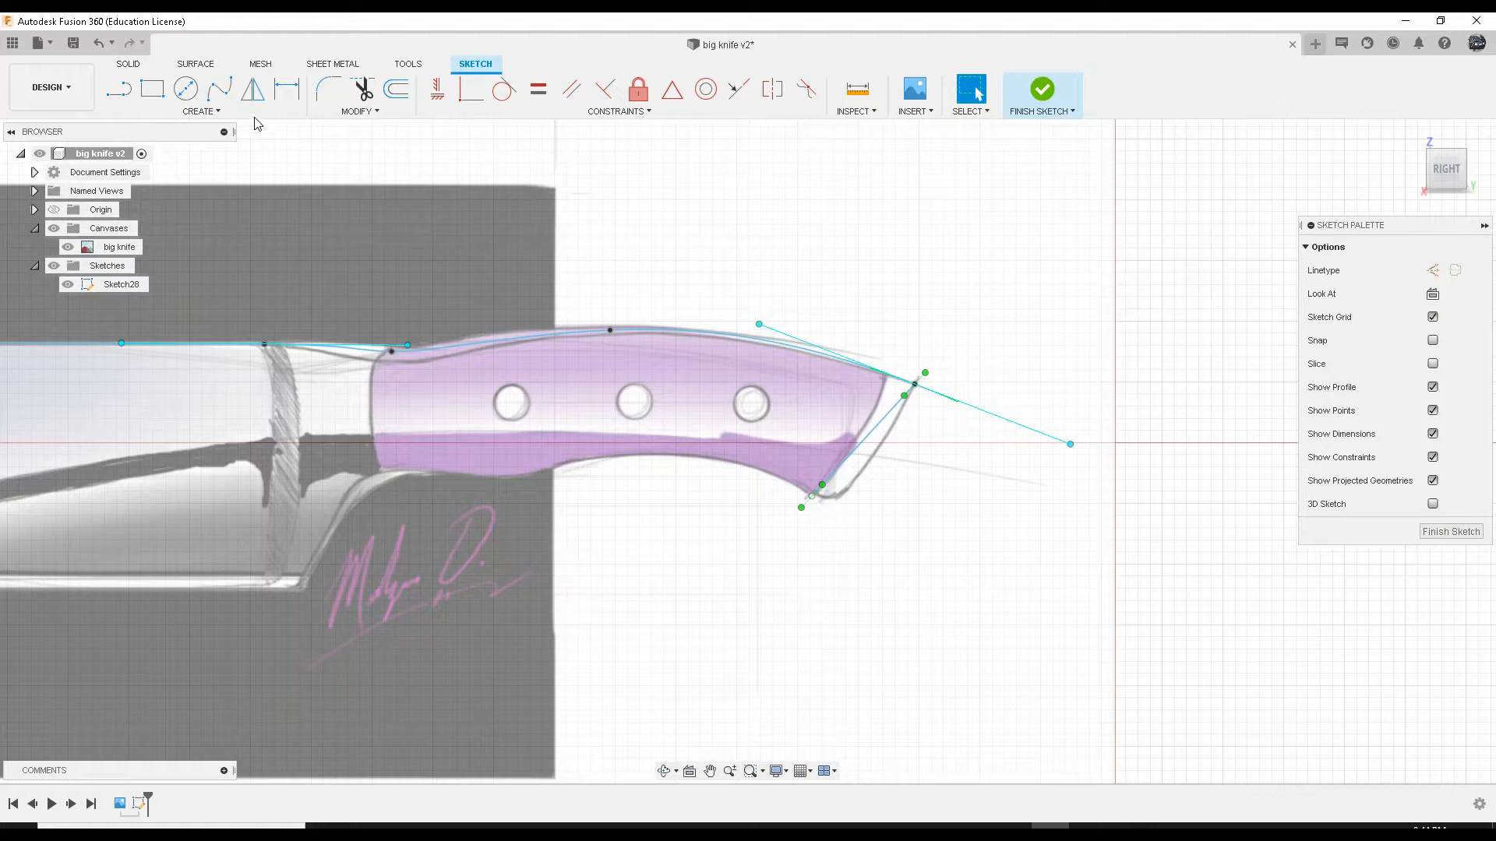
# Step: Move the butt spline's lower tangent handle by about 0.013 in in X and -0.103 in in Y to round the corner
pyautogui.click(822, 485)
pyautogui.press('m')
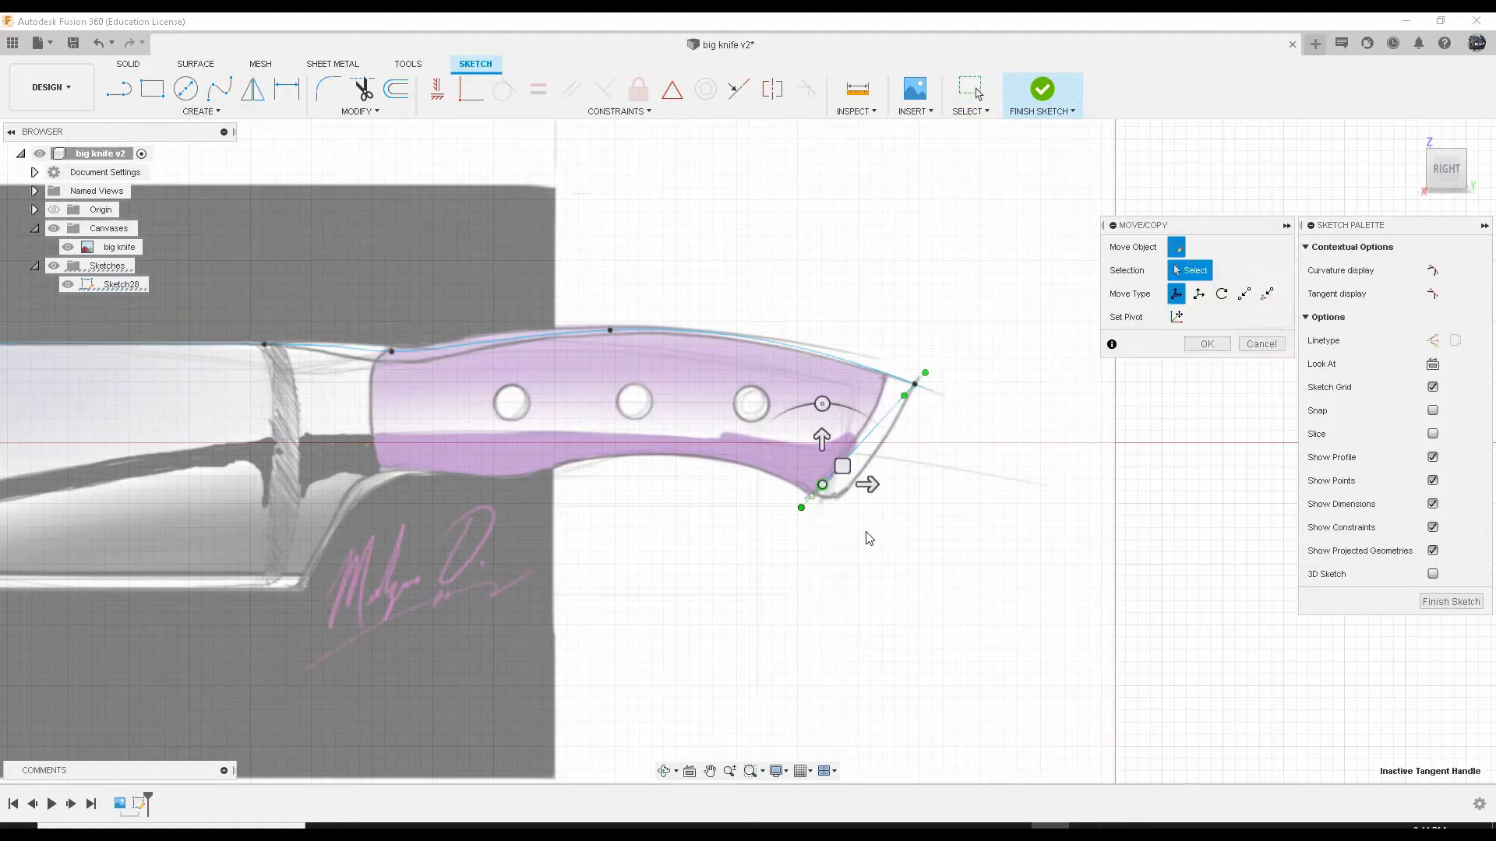
pyautogui.moveTo(842, 466); pyautogui.dragTo(845, 478)
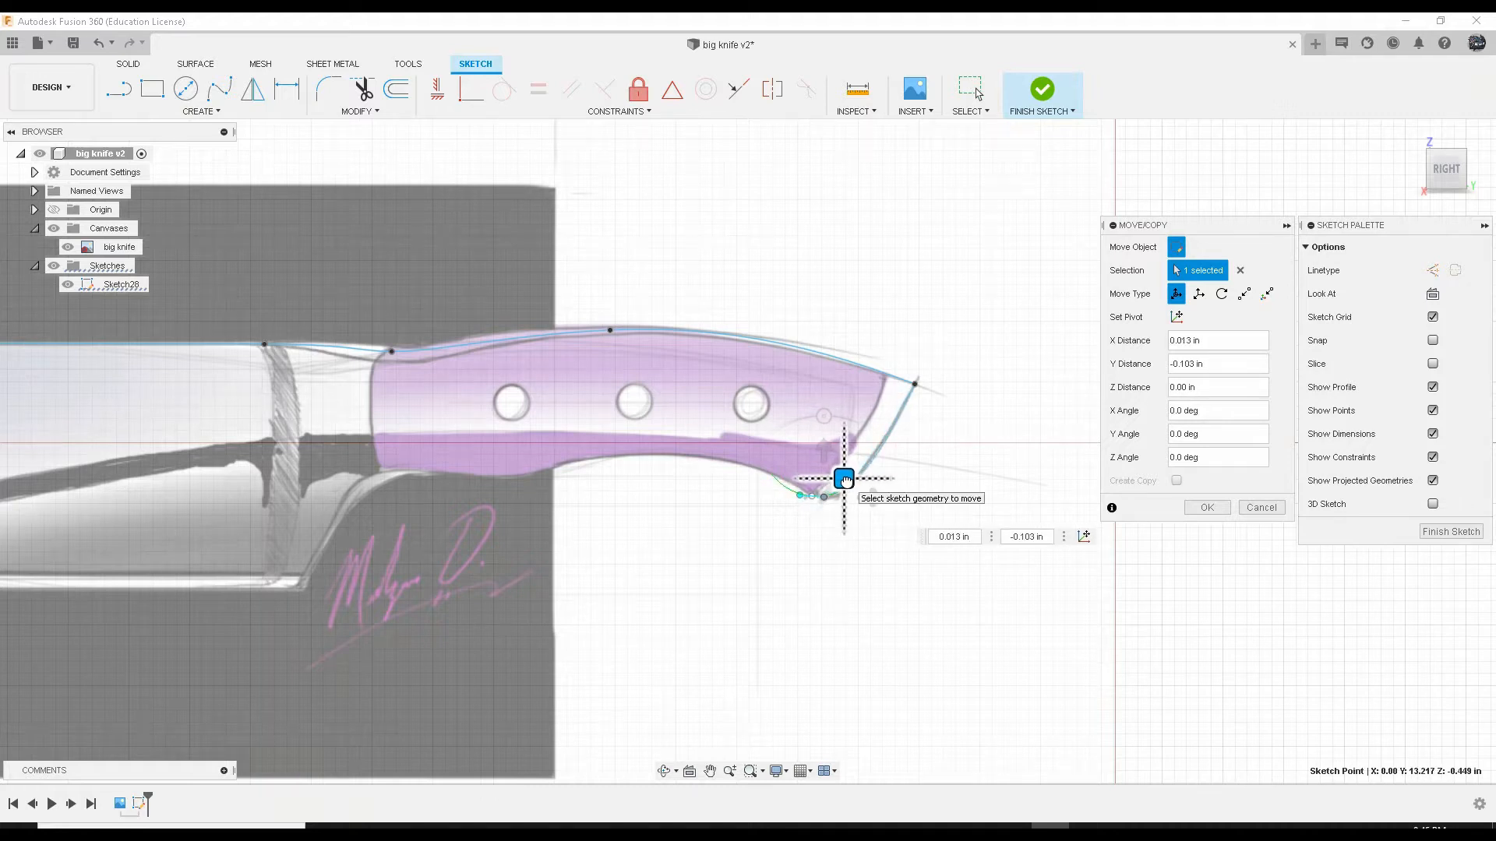
pyautogui.press('Return')
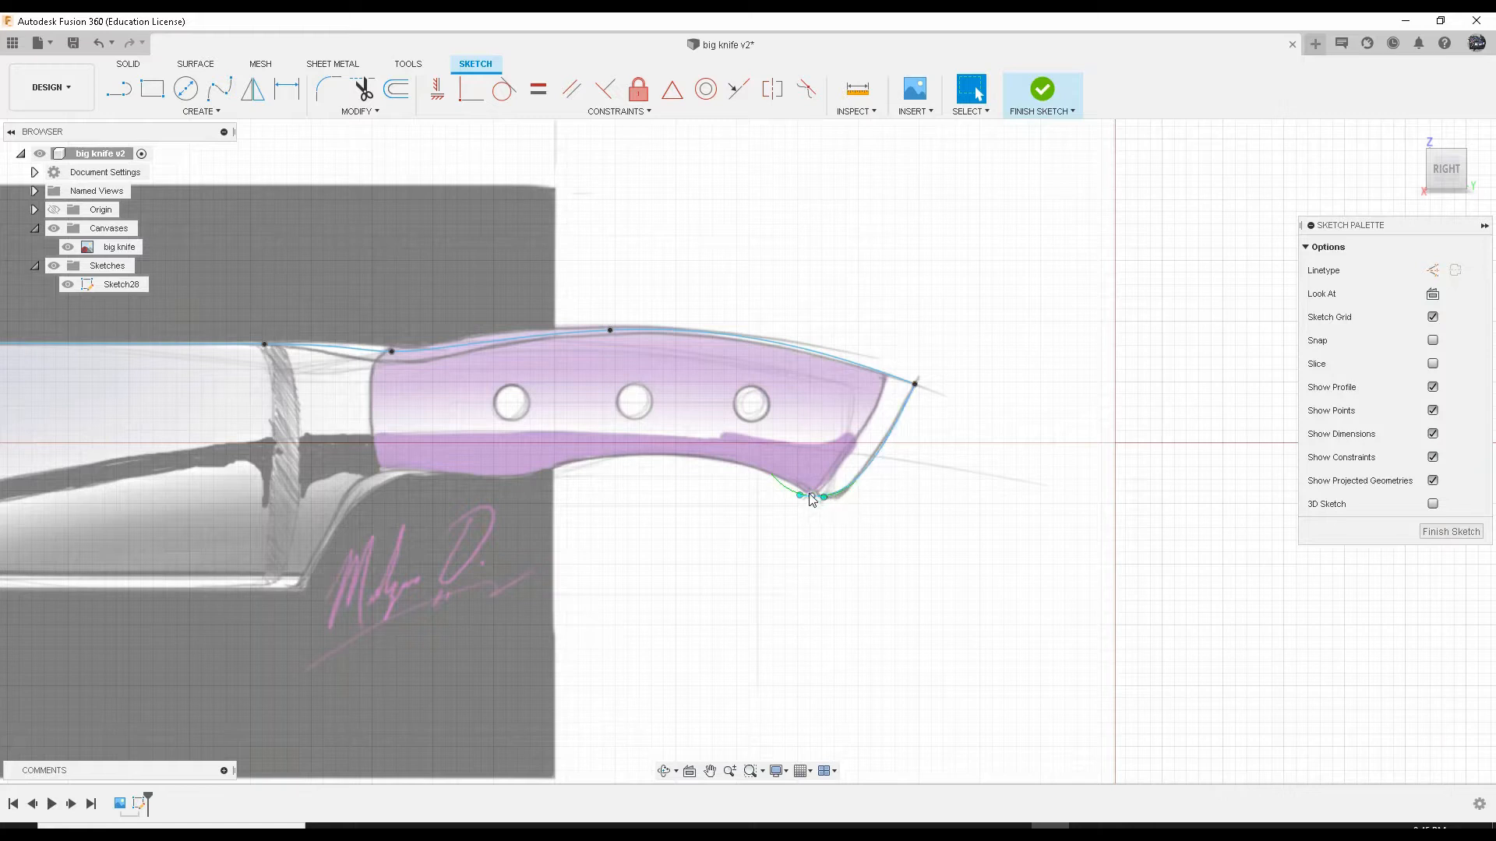
# Step: Trace the handle's underside with a fit point spline from the butt's lower corner to the blade's heel
pyautogui.click(220, 88)
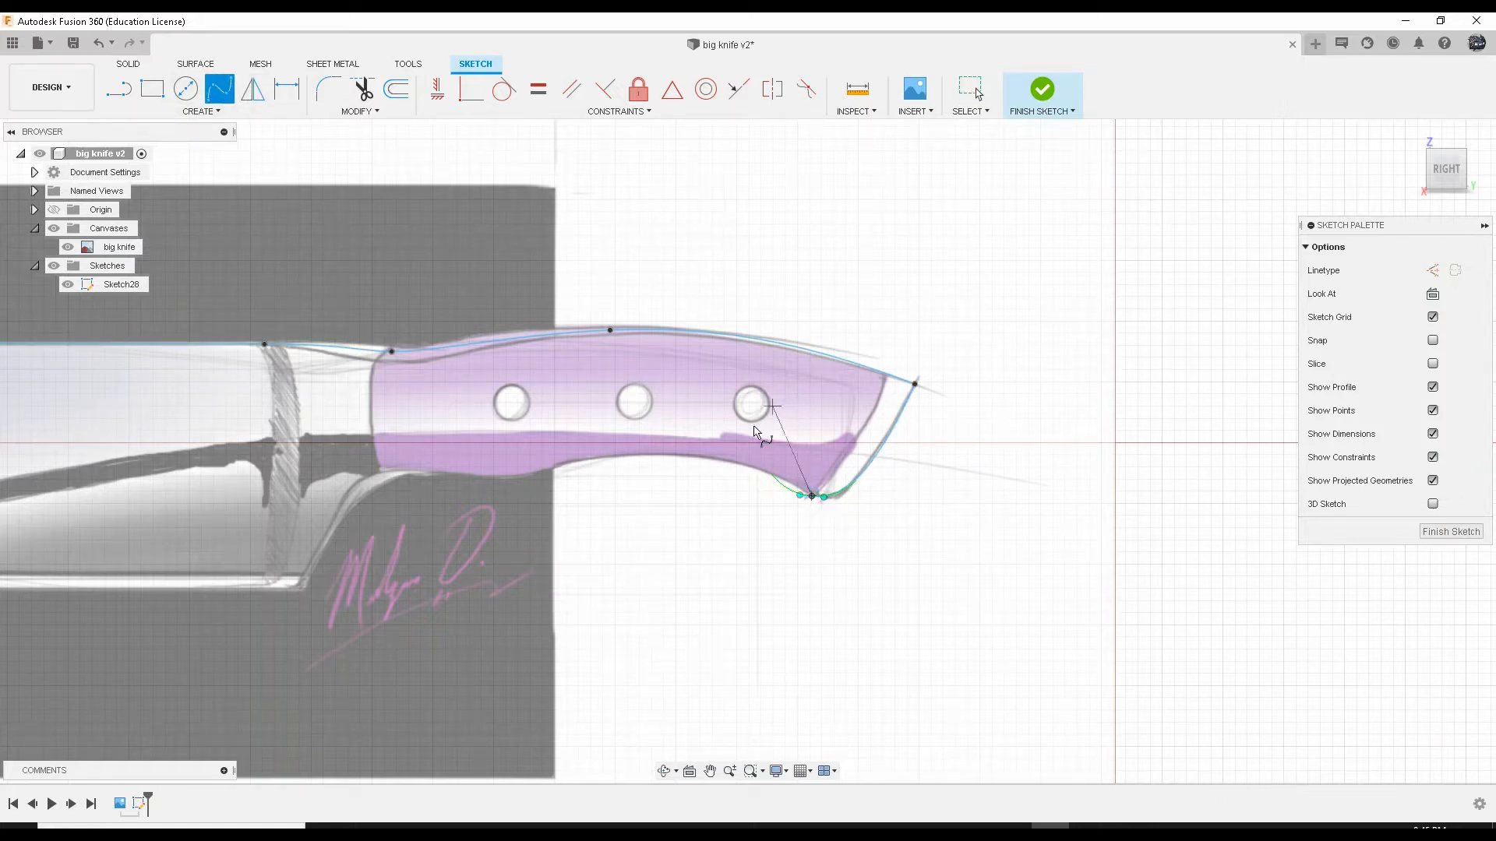
pyautogui.click(674, 453)
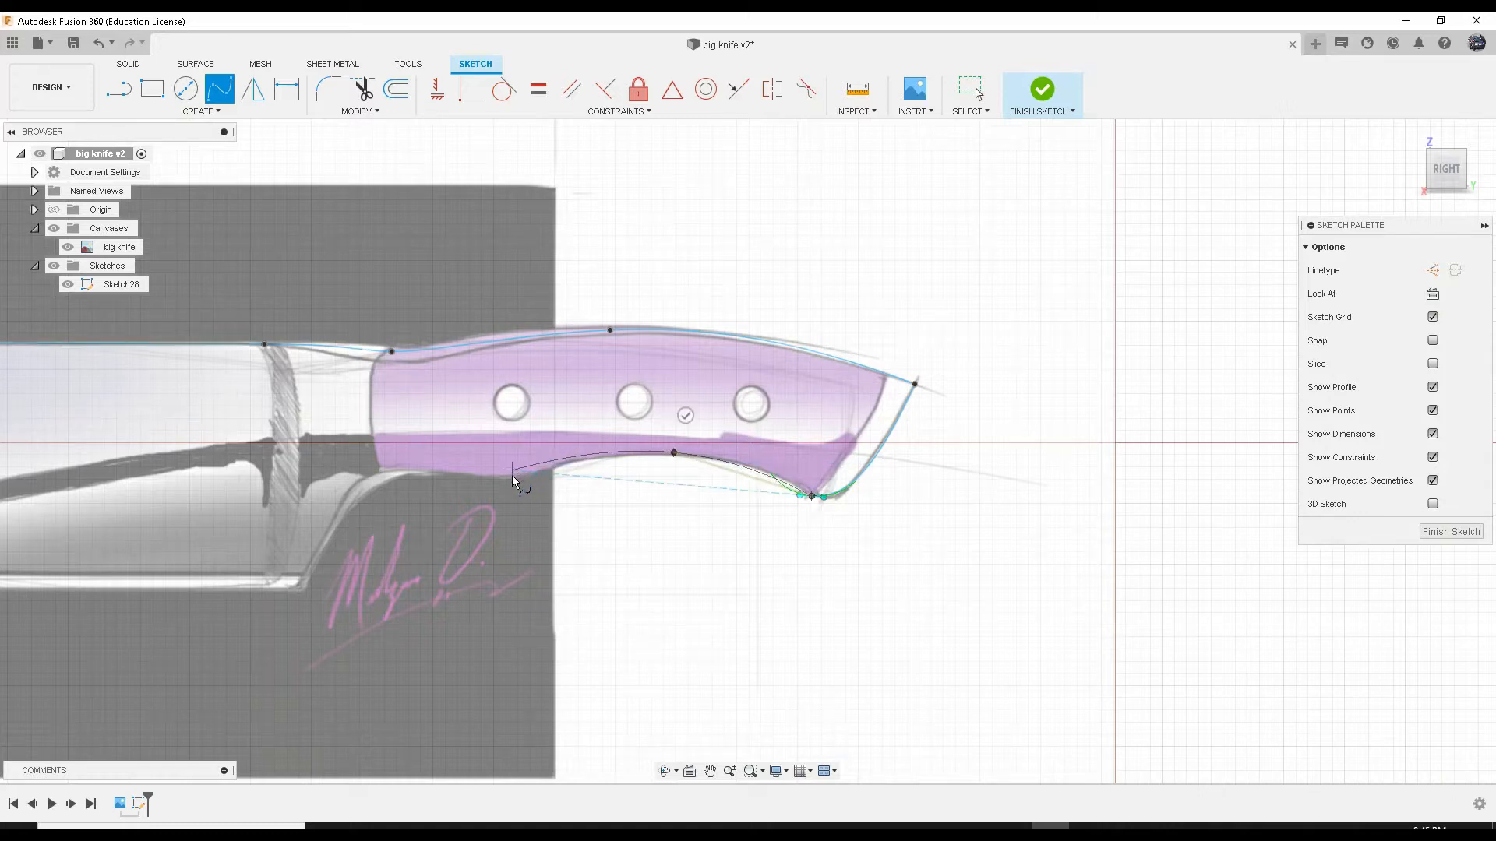
pyautogui.click(509, 479)
pyautogui.click(374, 471)
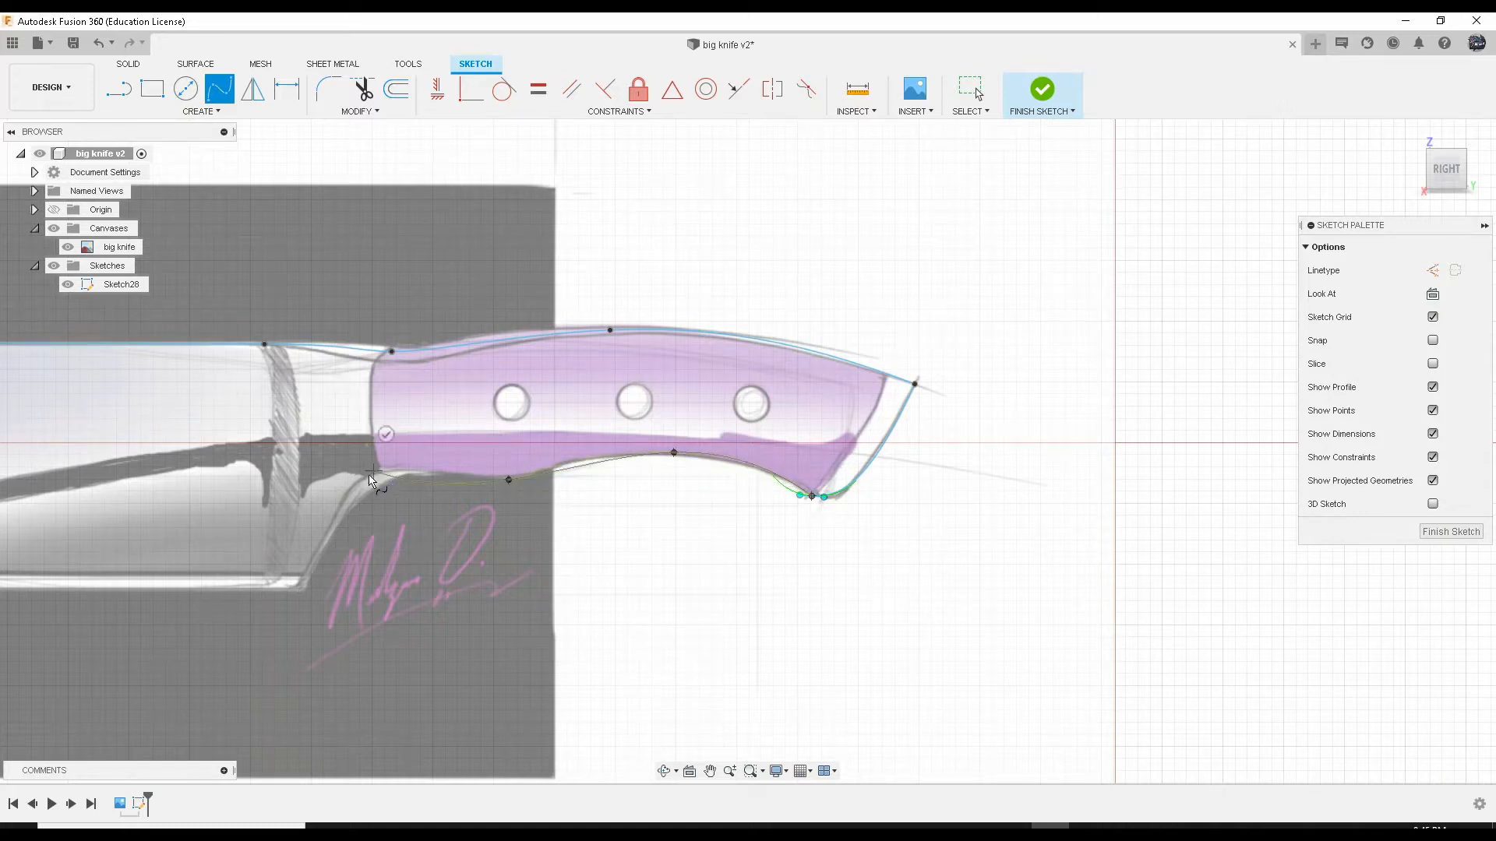
pyautogui.doubleClick(302, 591)
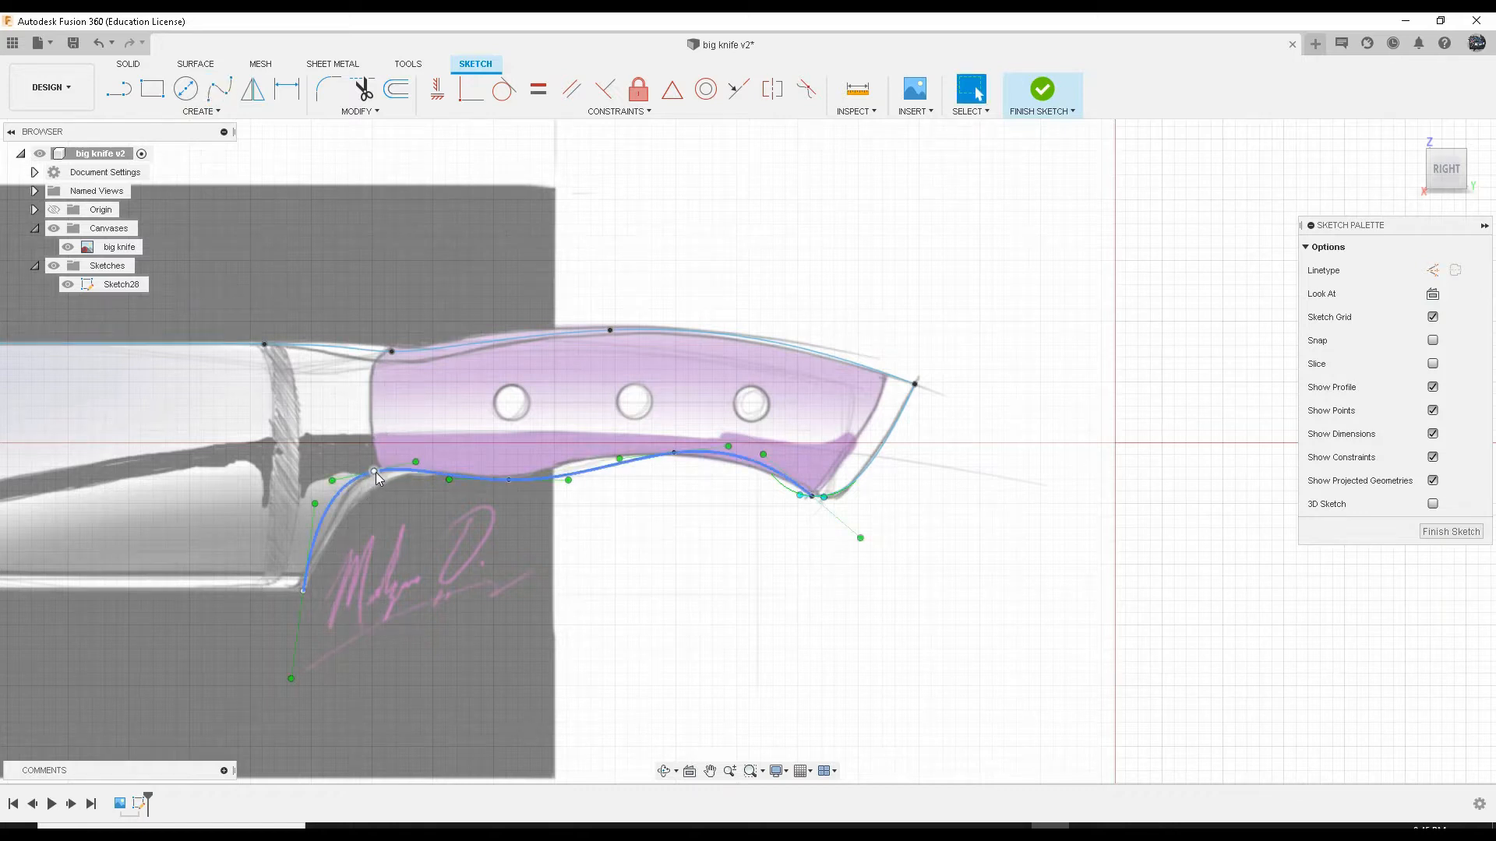
# Step: Reposition the underside fit point at the handle's front and shift the next point's right tangent handle by about -0.128 in and 0.019 in
pyautogui.click(373, 471)
pyautogui.press('m')
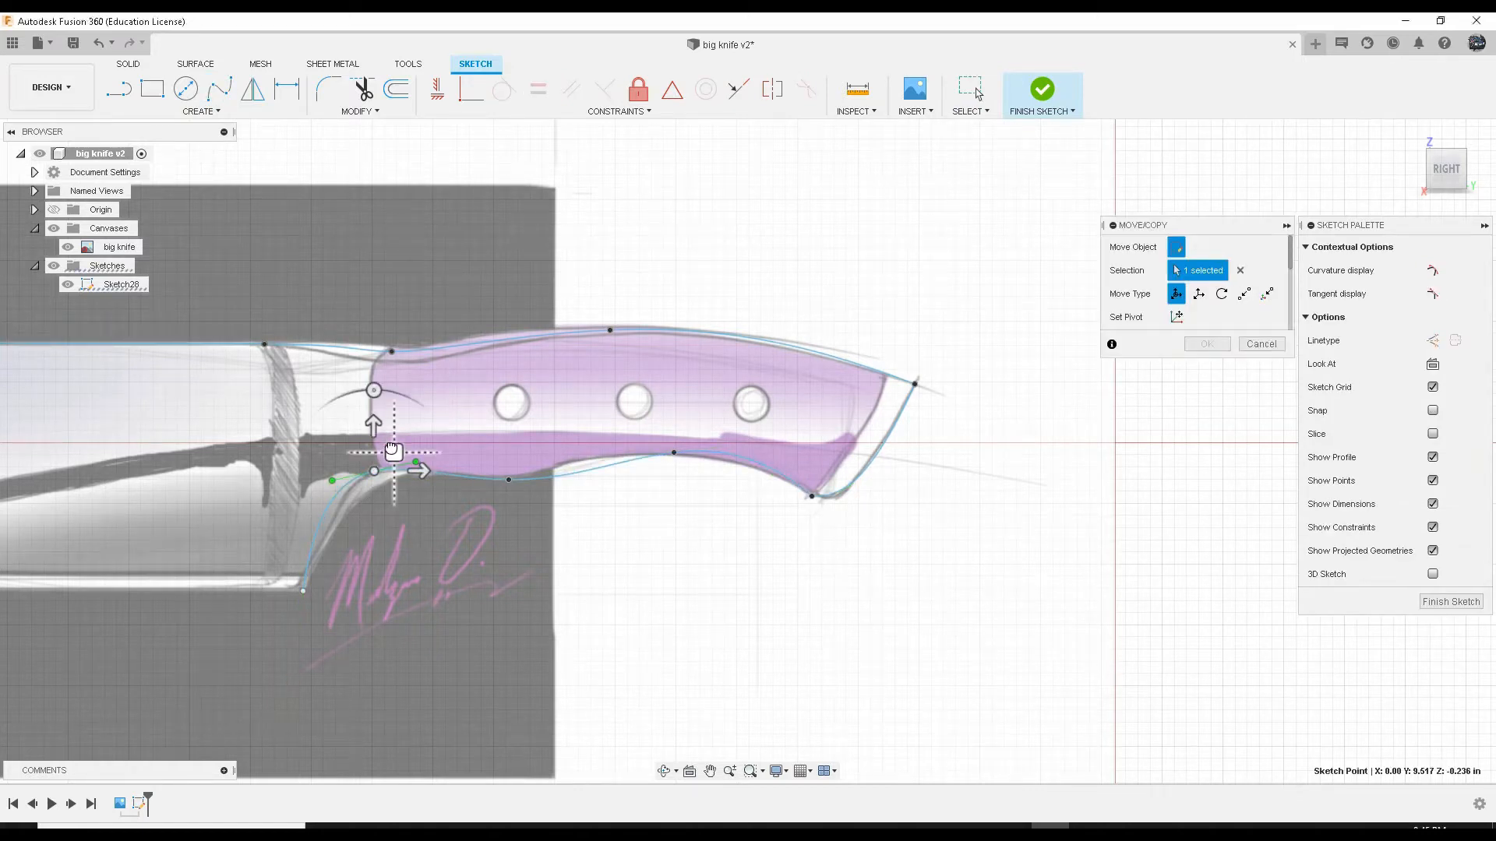
pyautogui.moveTo(374, 471); pyautogui.dragTo(412, 458)
pyautogui.click(509, 479)
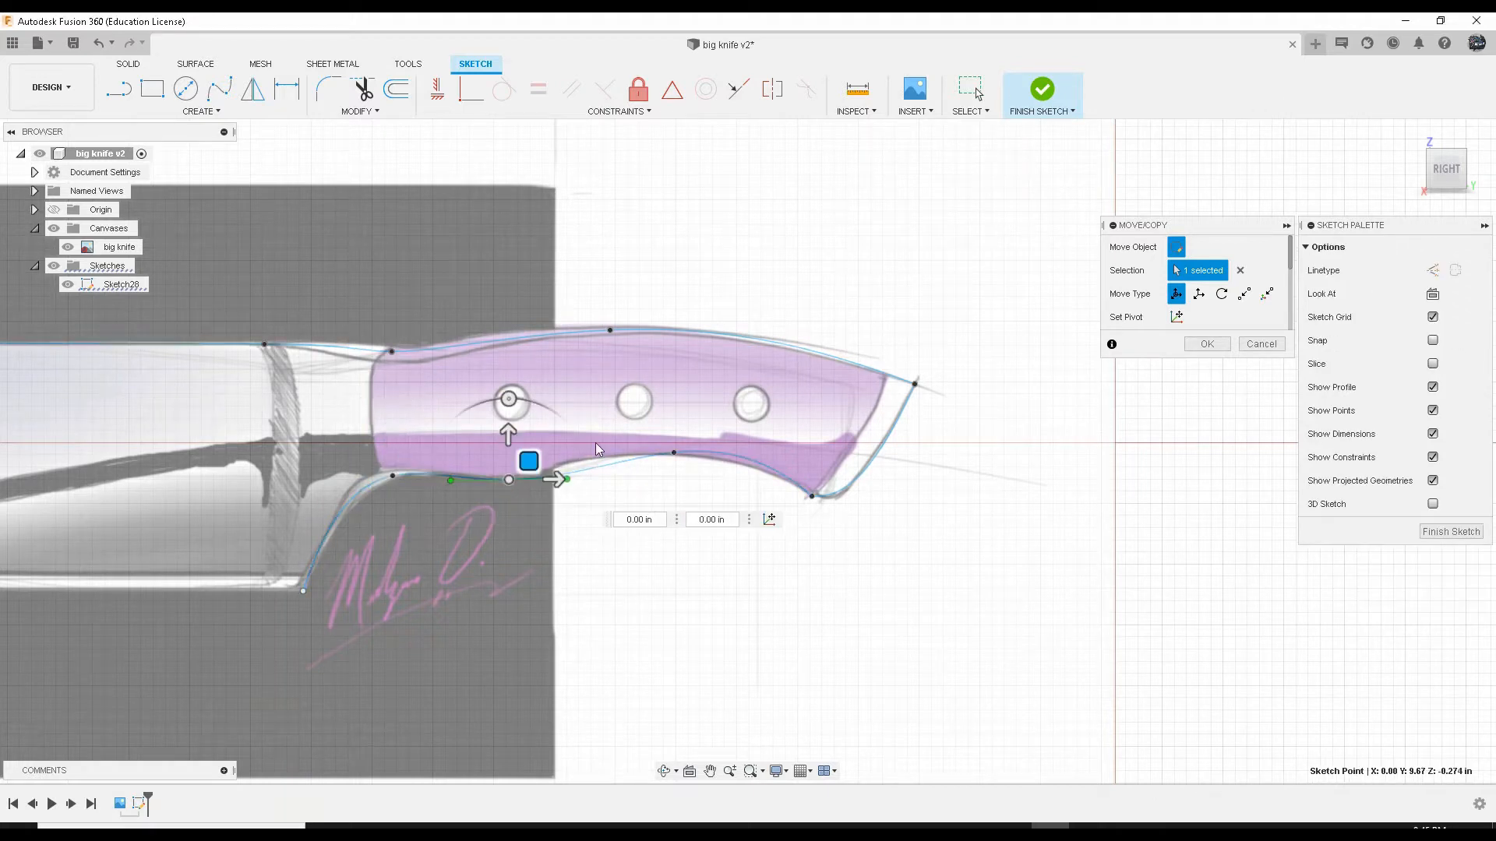
pyautogui.click(570, 482)
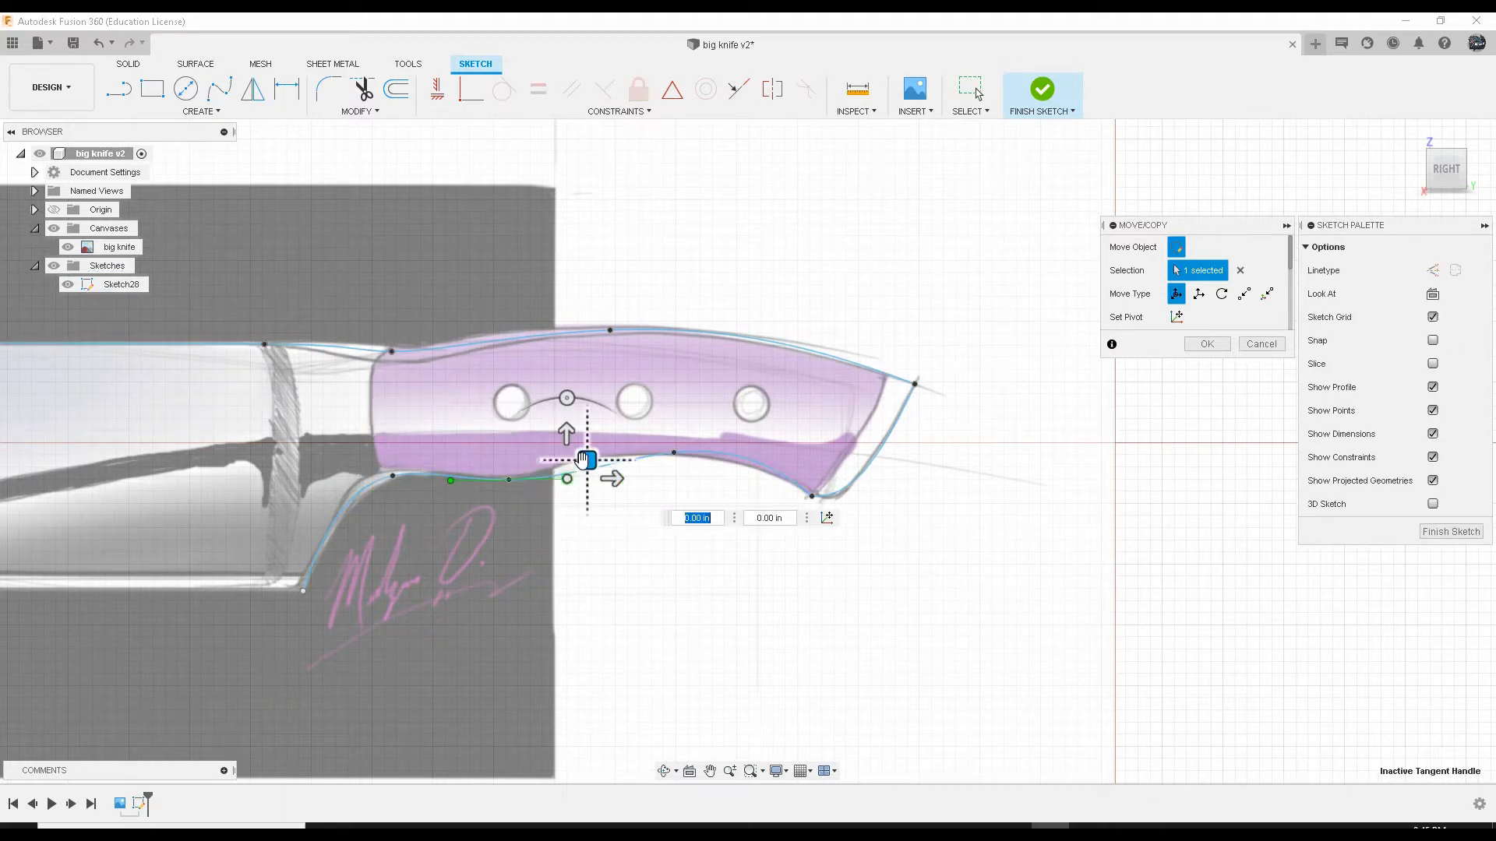
pyautogui.moveTo(579, 463); pyautogui.dragTo(562, 461)
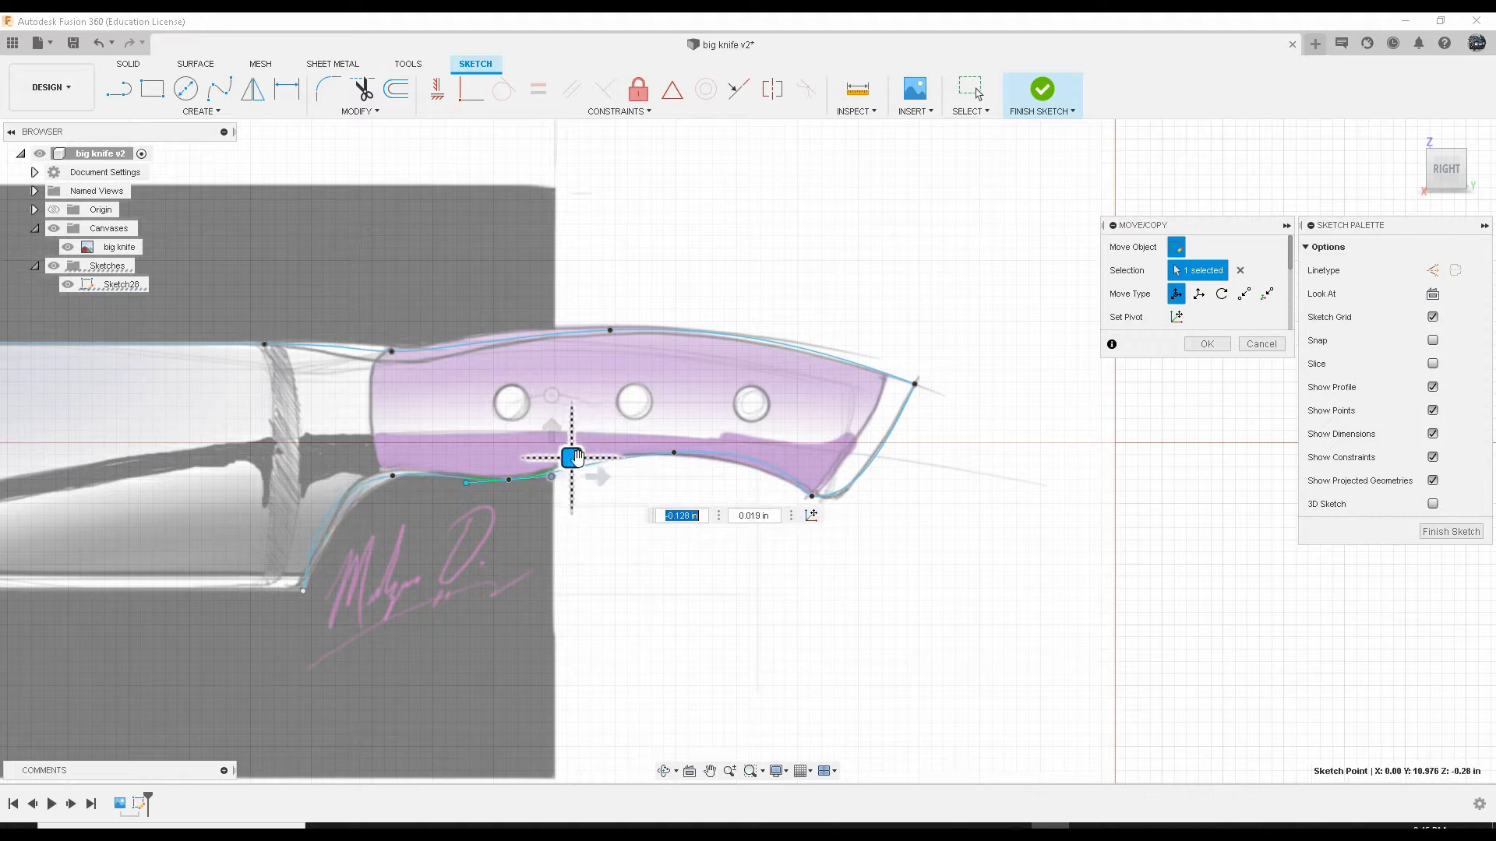
# Step: Move the fit point in the underside's finger curve by about -0.314 in and -0.051 in, and fine-tune the tangent handle beside it
pyautogui.click(674, 452)
pyautogui.moveTo(693, 434); pyautogui.dragTo(656, 440)
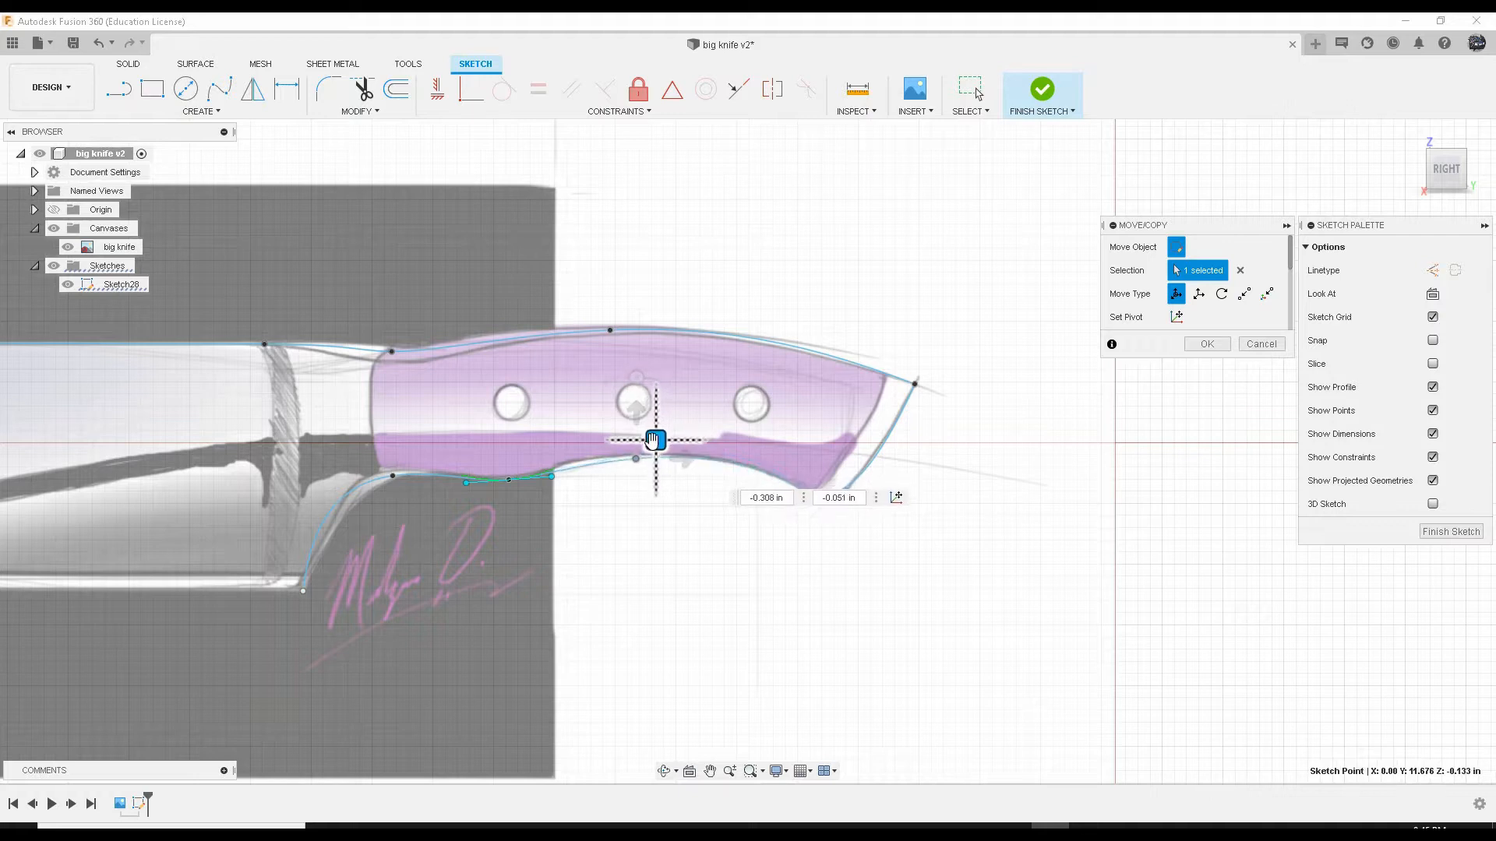
pyautogui.click(553, 475)
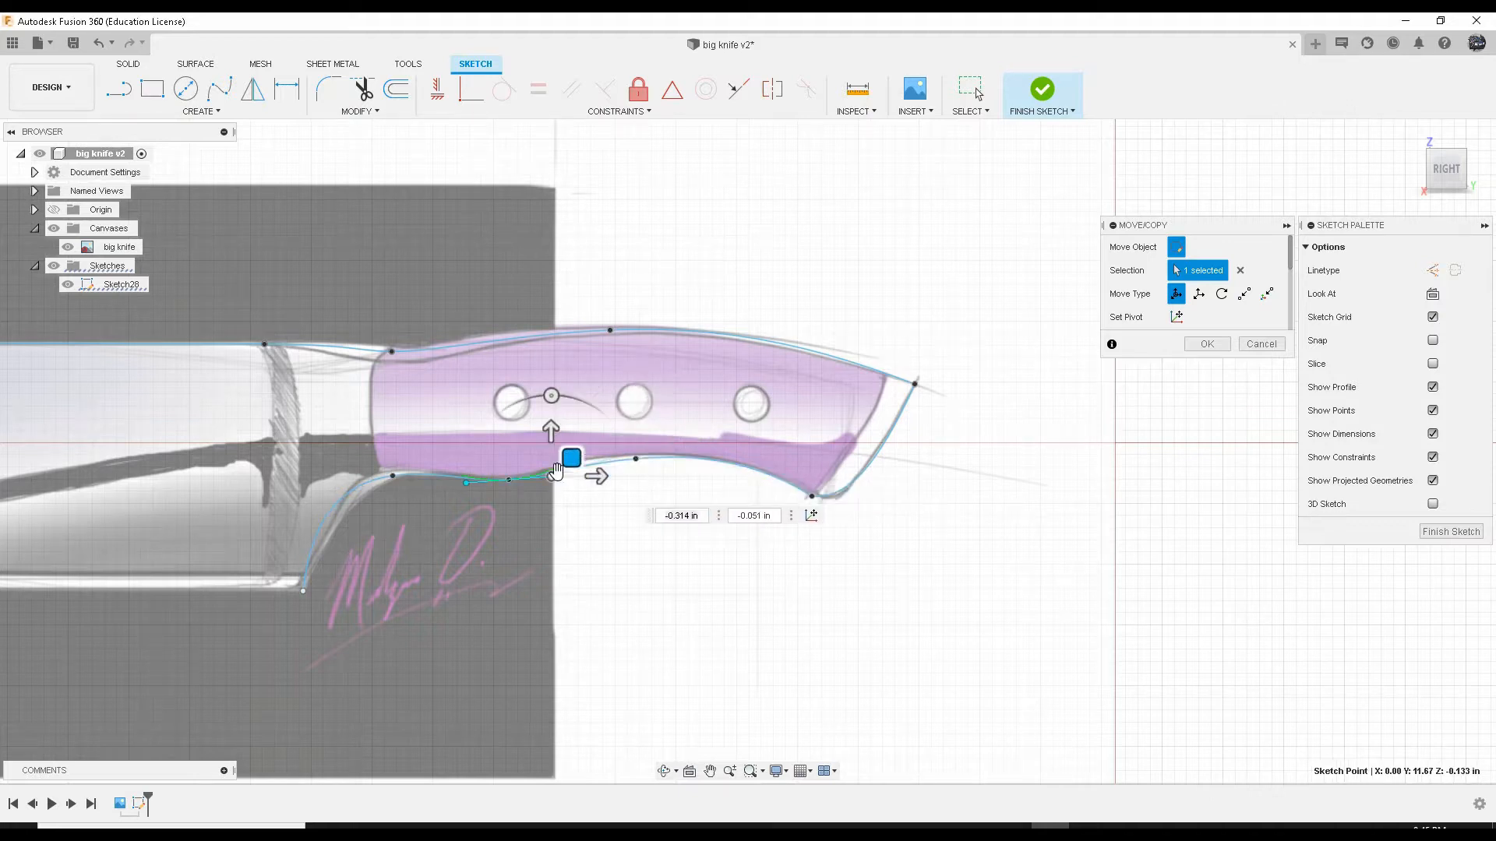
pyautogui.moveTo(565, 461); pyautogui.dragTo(651, 438)
pyautogui.click(639, 461)
pyautogui.press('Return')
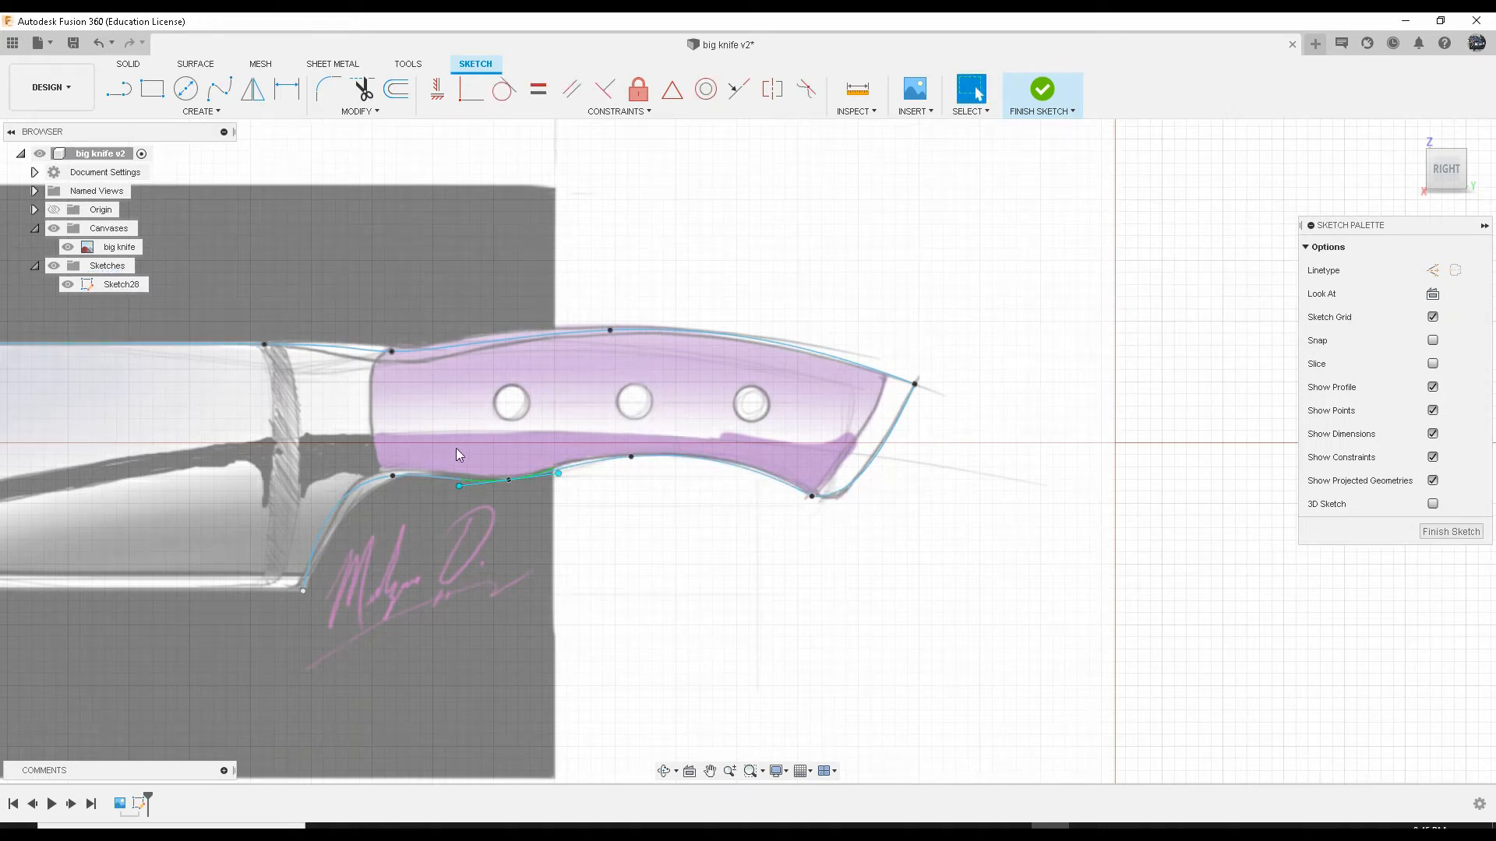
# Step: Draw a two-point fit point spline from the blade's heel to the origin at the blade tip, closing the knife outline
pyautogui.scroll(-3, 458, 449)
pyautogui.moveTo(483, 380); pyautogui.dragTo(629, 341, button='middle')
pyautogui.click(221, 90)
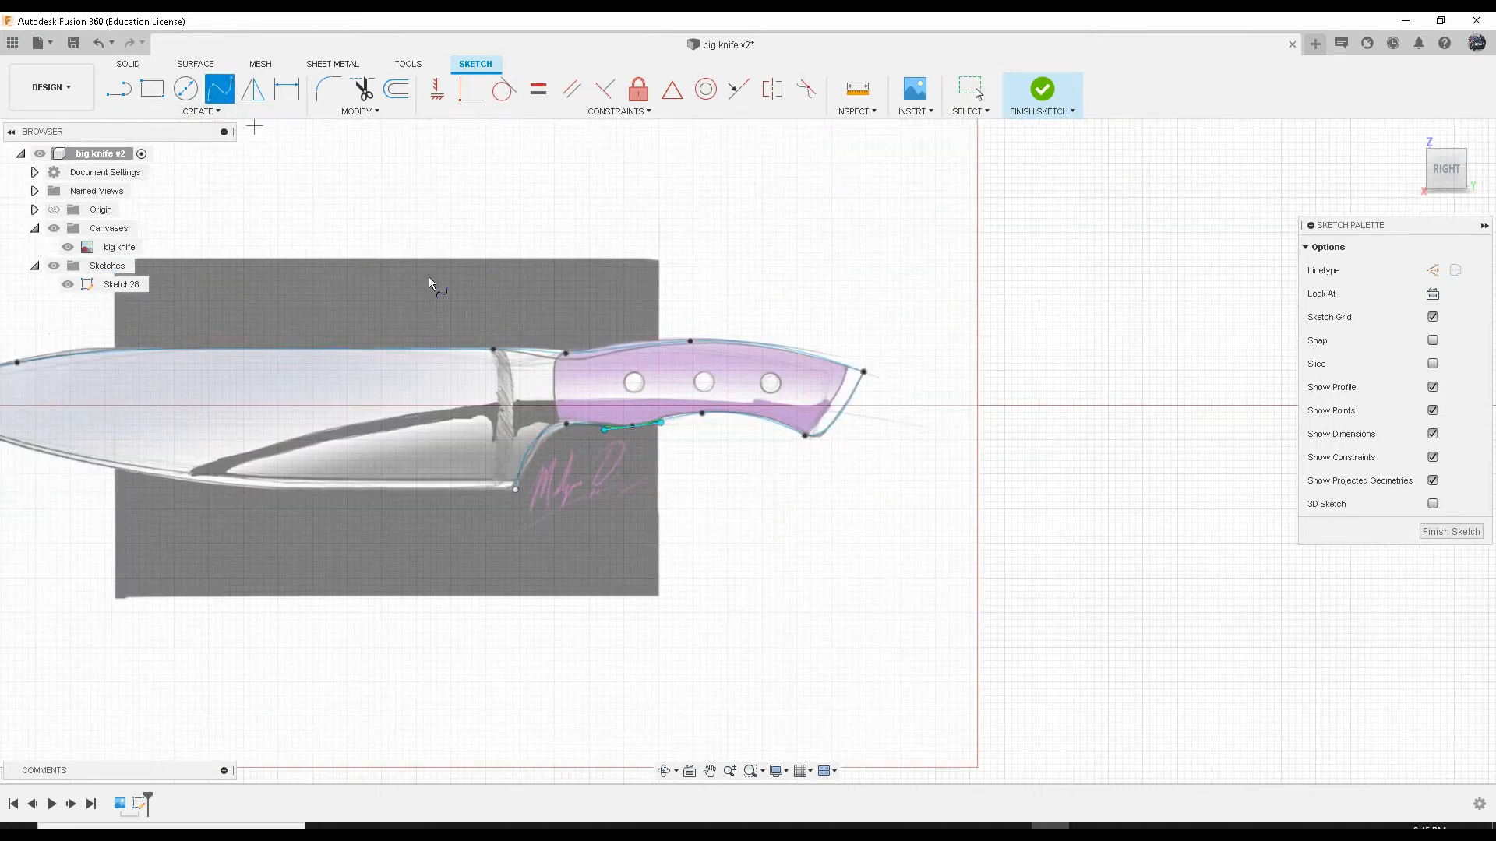
pyautogui.moveTo(541, 484); pyautogui.dragTo(705, 504, button='middle')
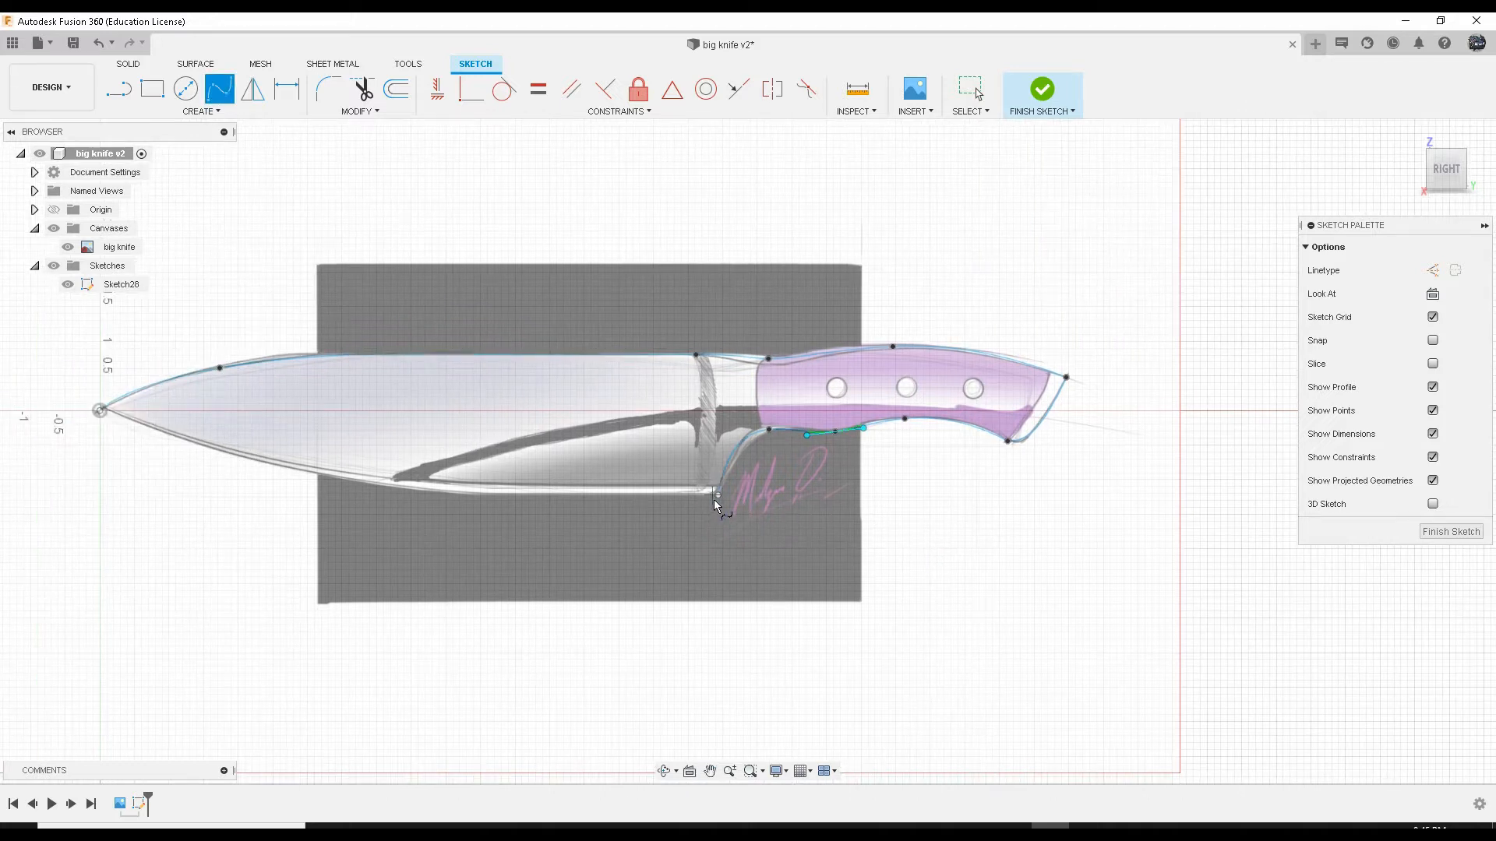
pyautogui.scroll(2, 718, 504)
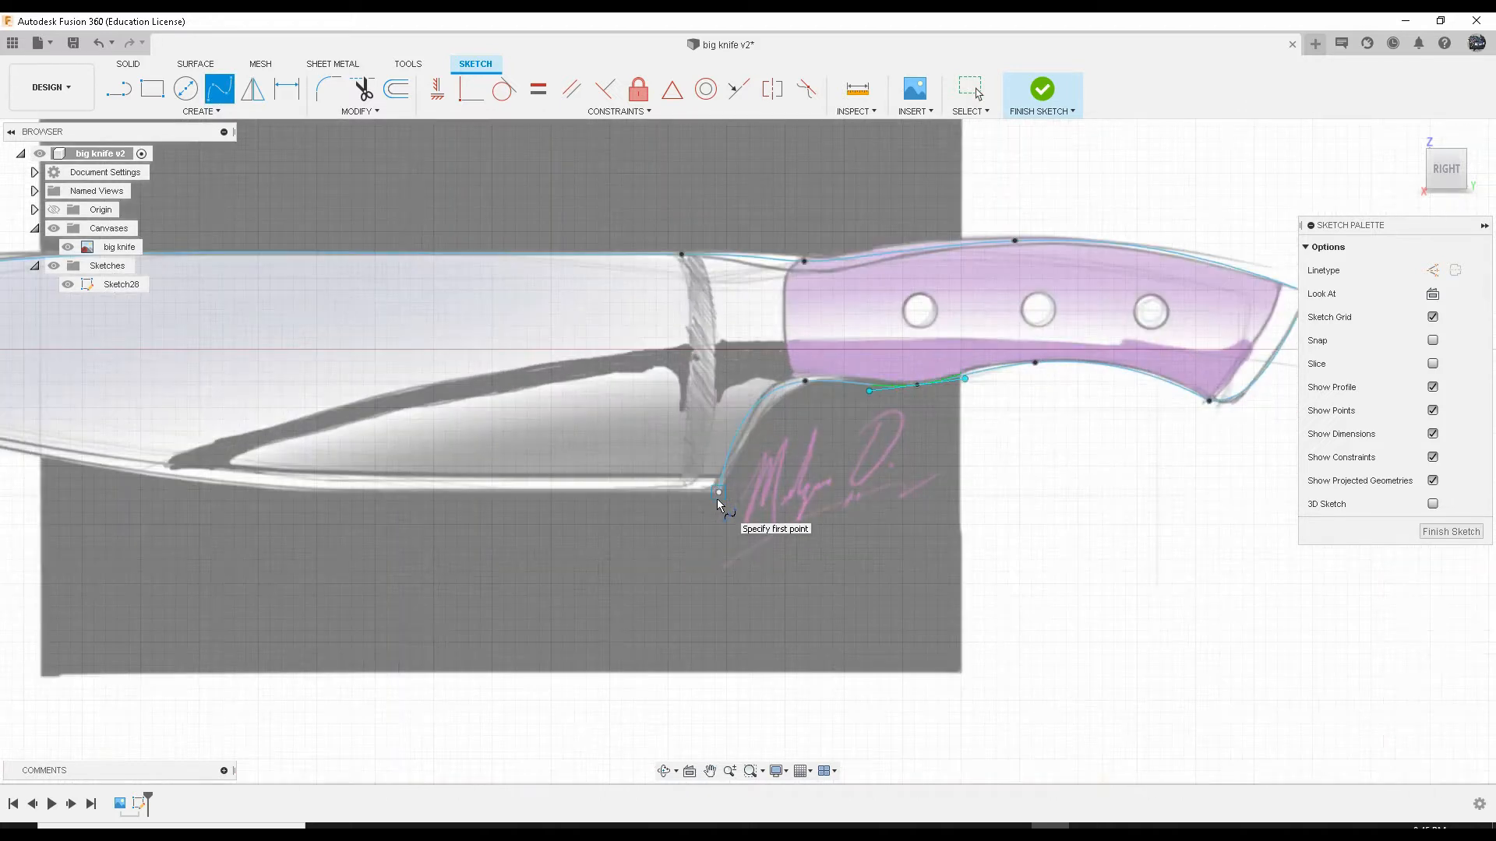
pyautogui.click(718, 495)
pyautogui.moveTo(221, 472); pyautogui.dragTo(913, 514, button='middle')
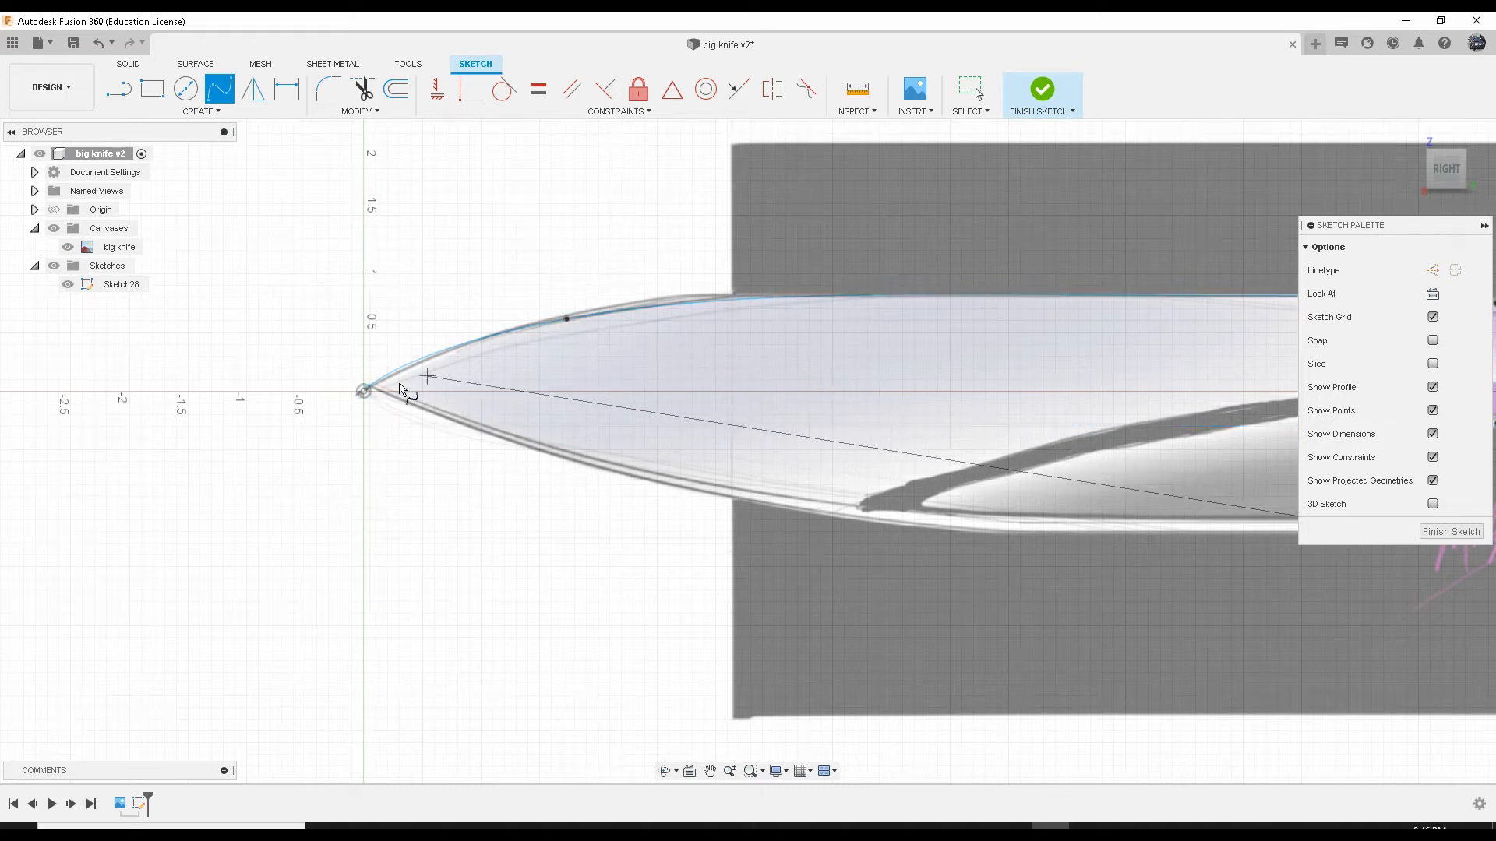
pyautogui.moveTo(897, 387); pyautogui.dragTo(507, 378, button='middle')
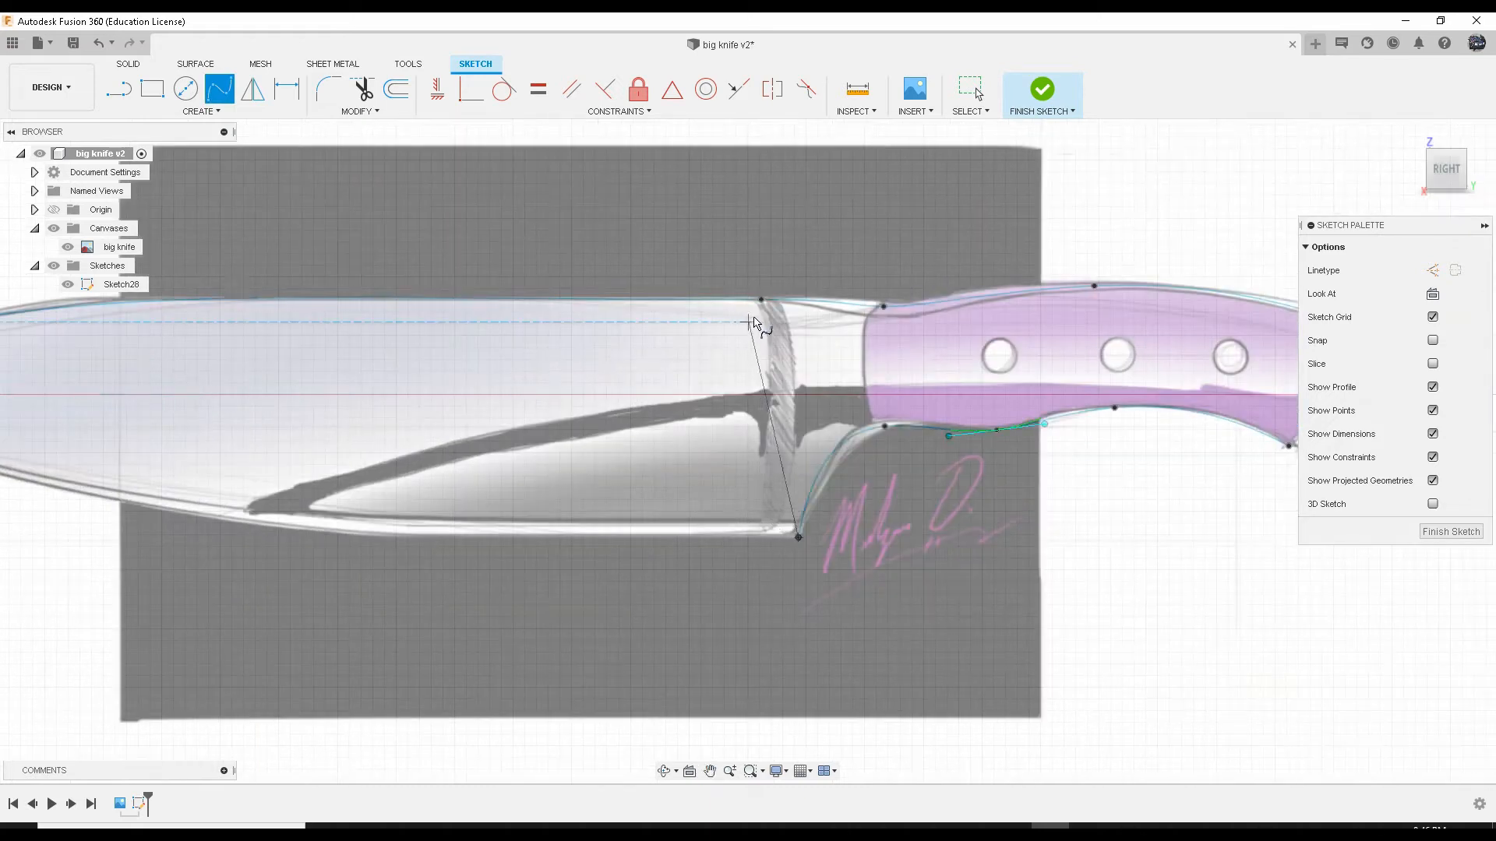
pyautogui.moveTo(150, 399); pyautogui.dragTo(779, 450, button='middle')
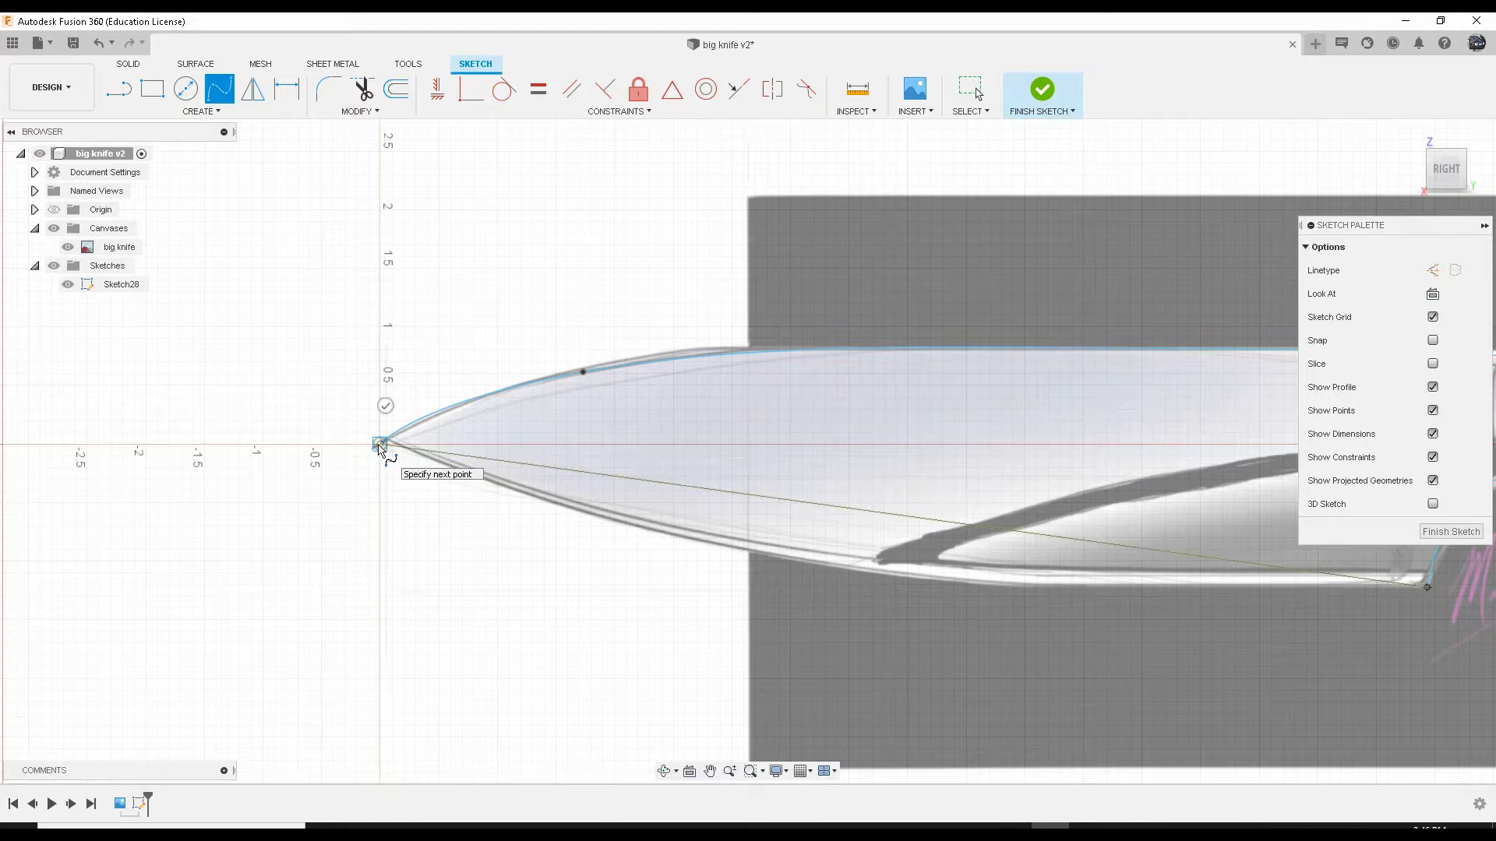
pyautogui.click(379, 445)
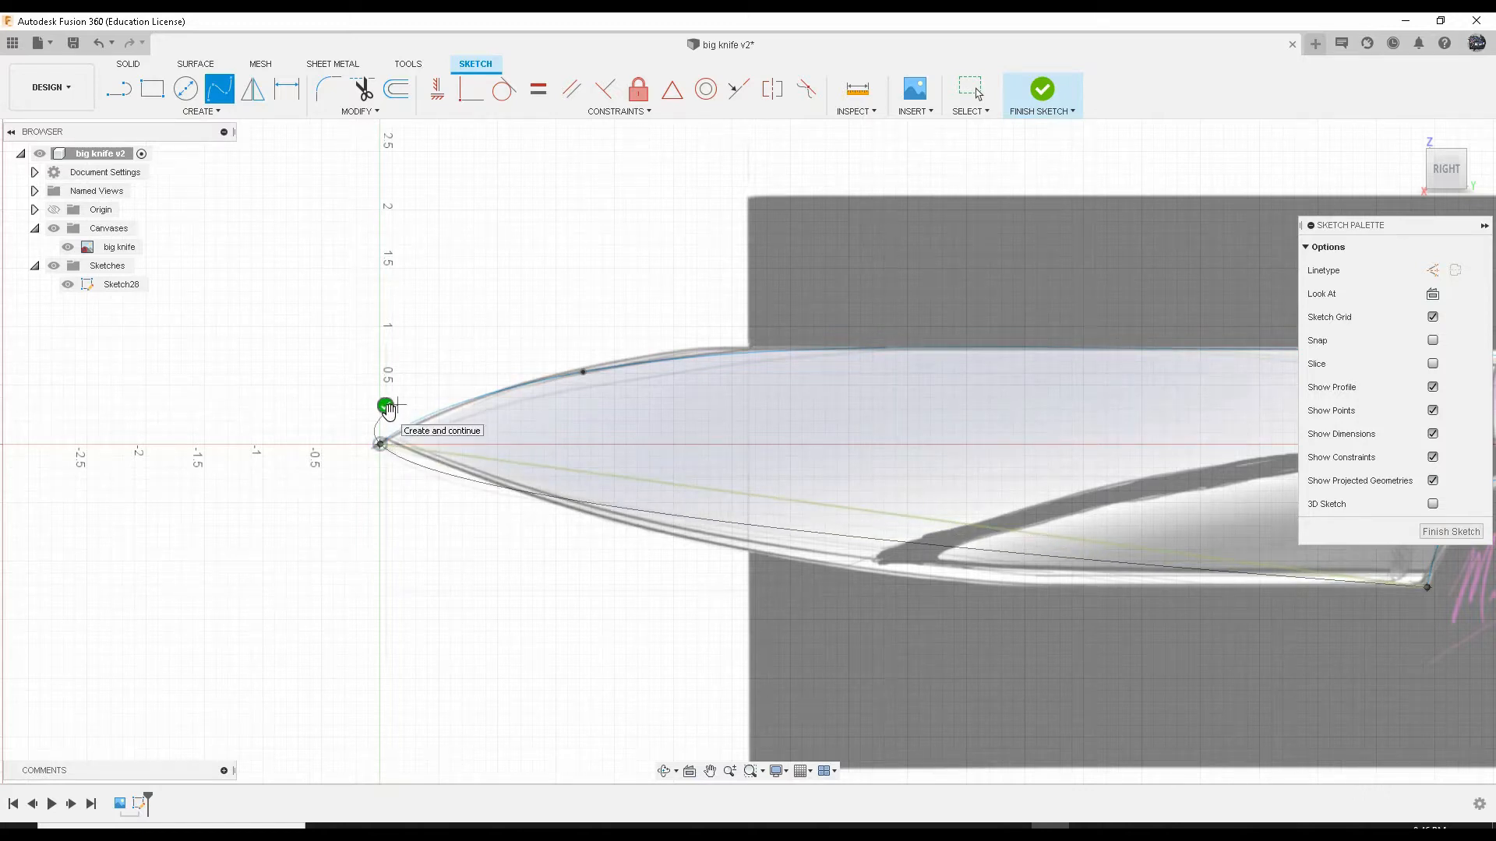
pyautogui.click(387, 406)
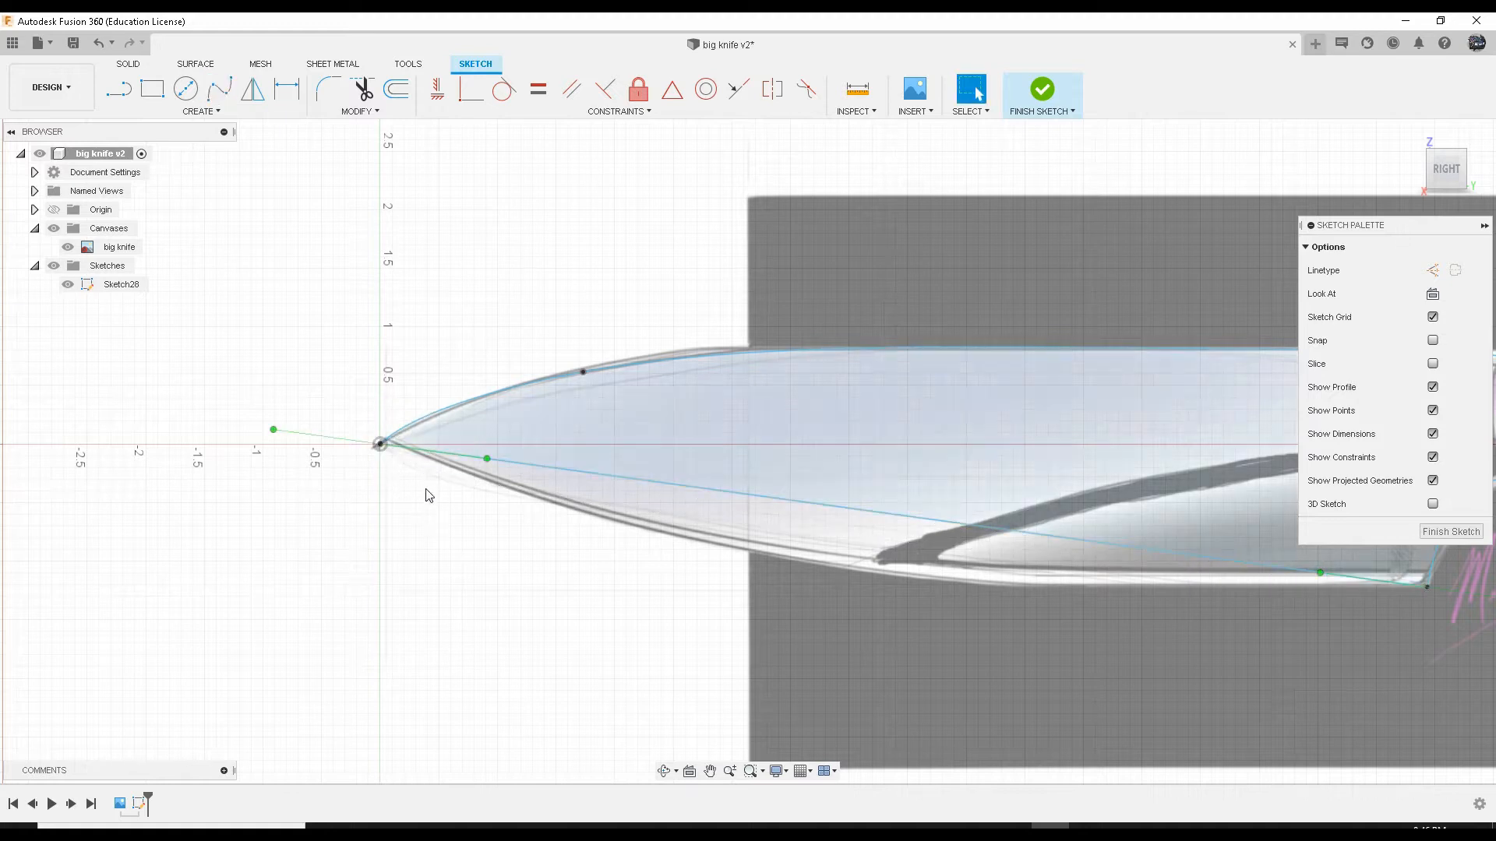
# Step: Move the lower tangent handle at the blade tip by -0.279 in vertically so the cutting edge follows the canvas
pyautogui.click(486, 461)
pyautogui.press('m')
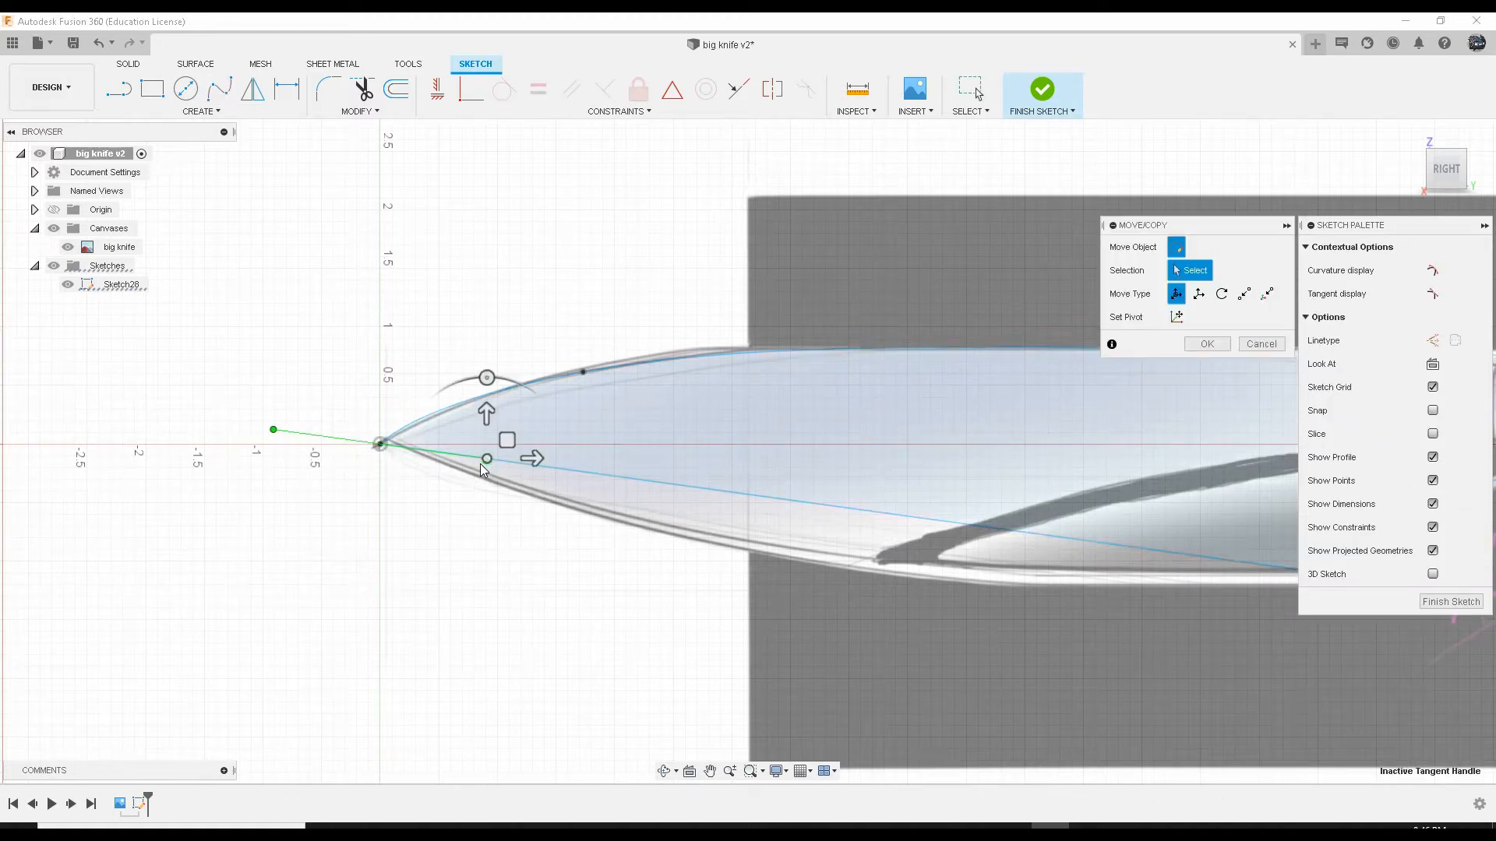
pyautogui.moveTo(487, 413); pyautogui.dragTo(488, 434)
pyautogui.moveTo(880, 485)
pyautogui.mouseDown(button='middle')
pyautogui.moveTo(612, 484)
pyautogui.moveTo(731, 496)
pyautogui.mouseUp(button='middle')
pyautogui.moveTo(343, 453); pyautogui.dragTo(348, 461)
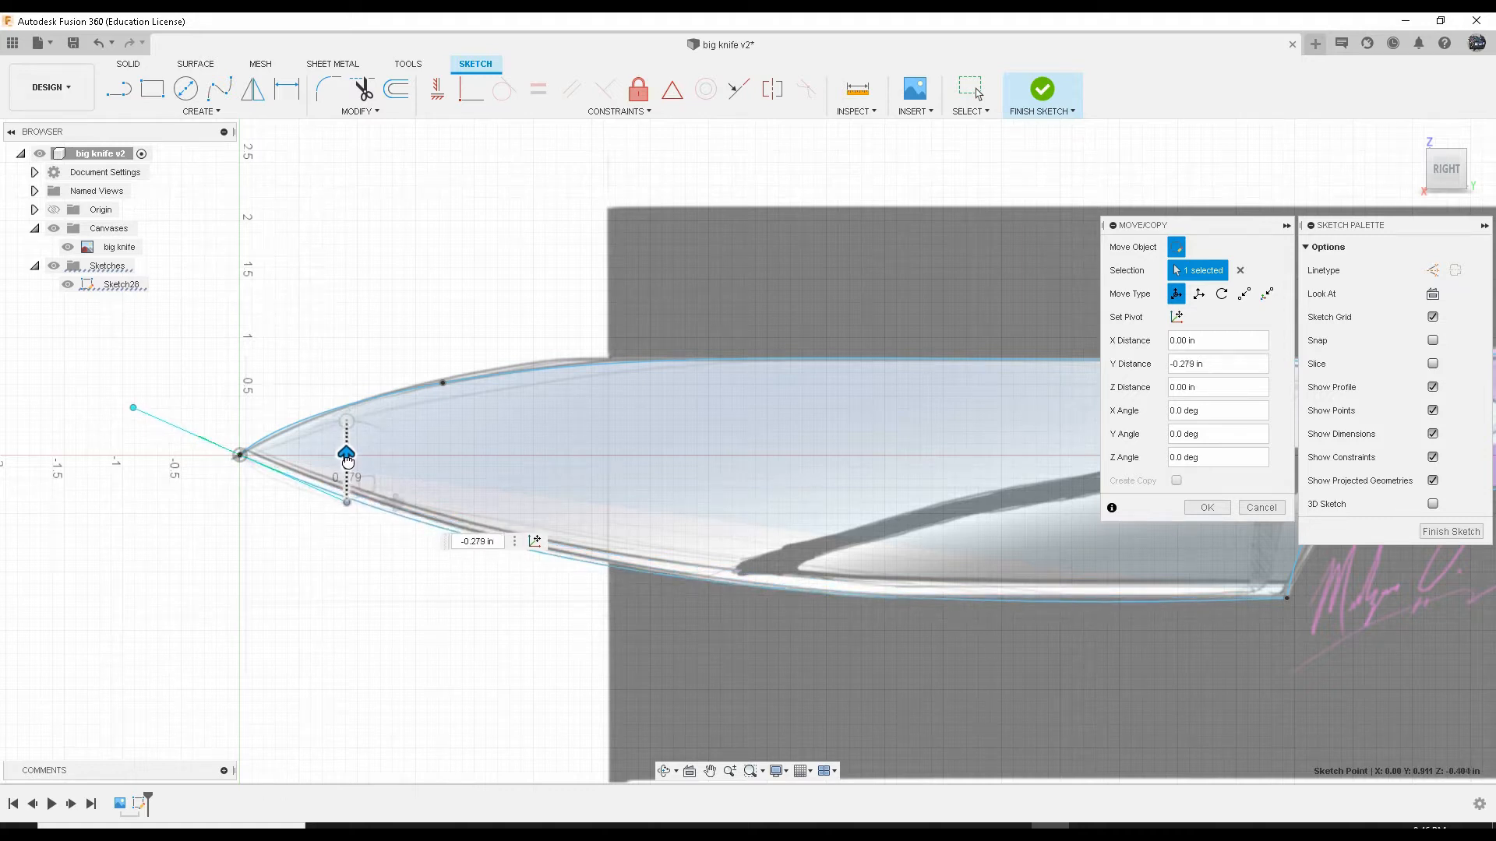
pyautogui.moveTo(348, 461); pyautogui.dragTo(349, 461)
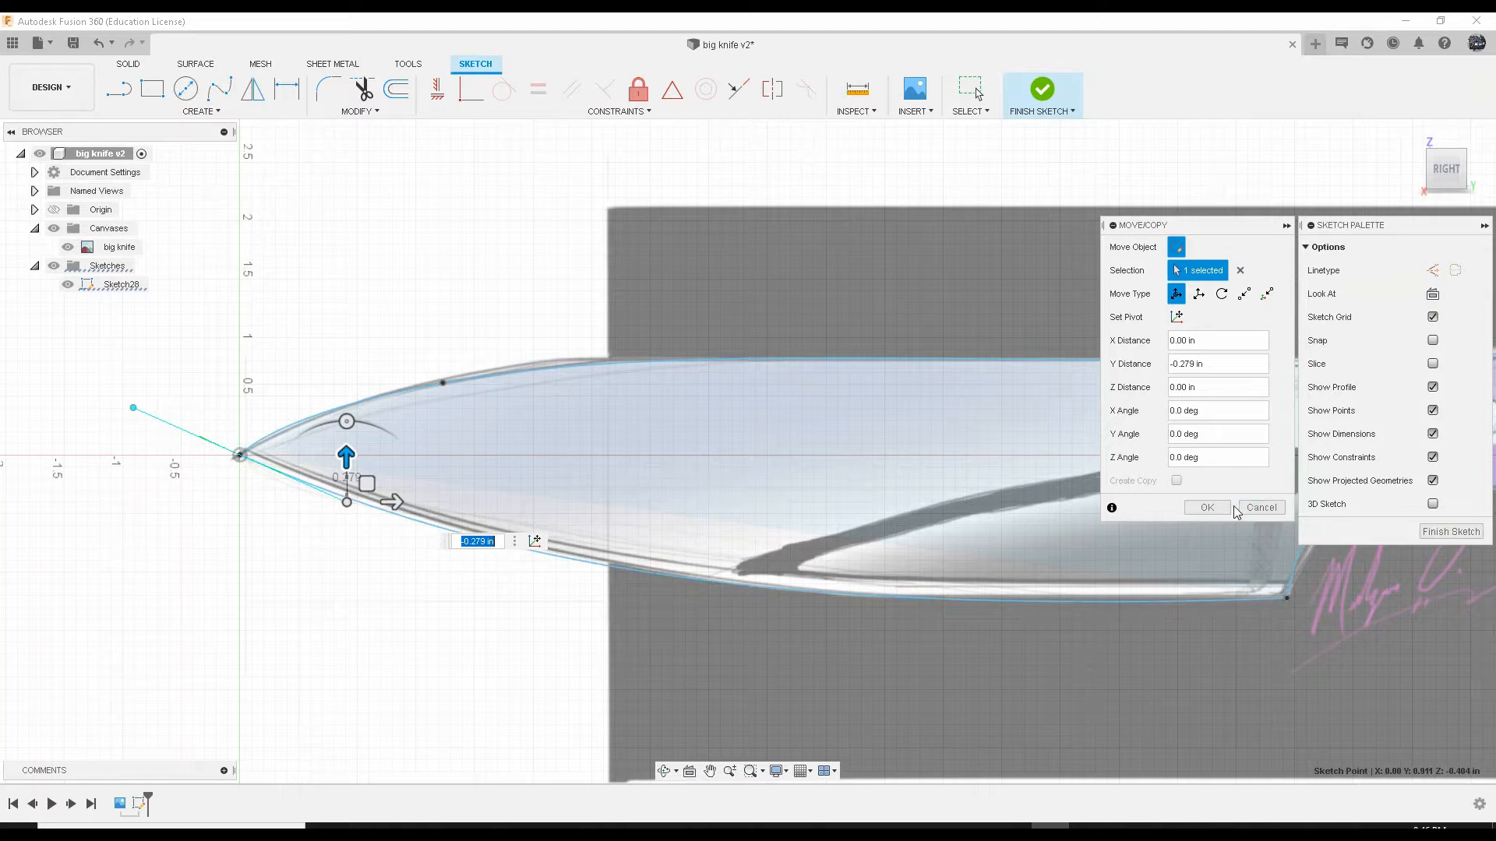
pyautogui.click(1207, 507)
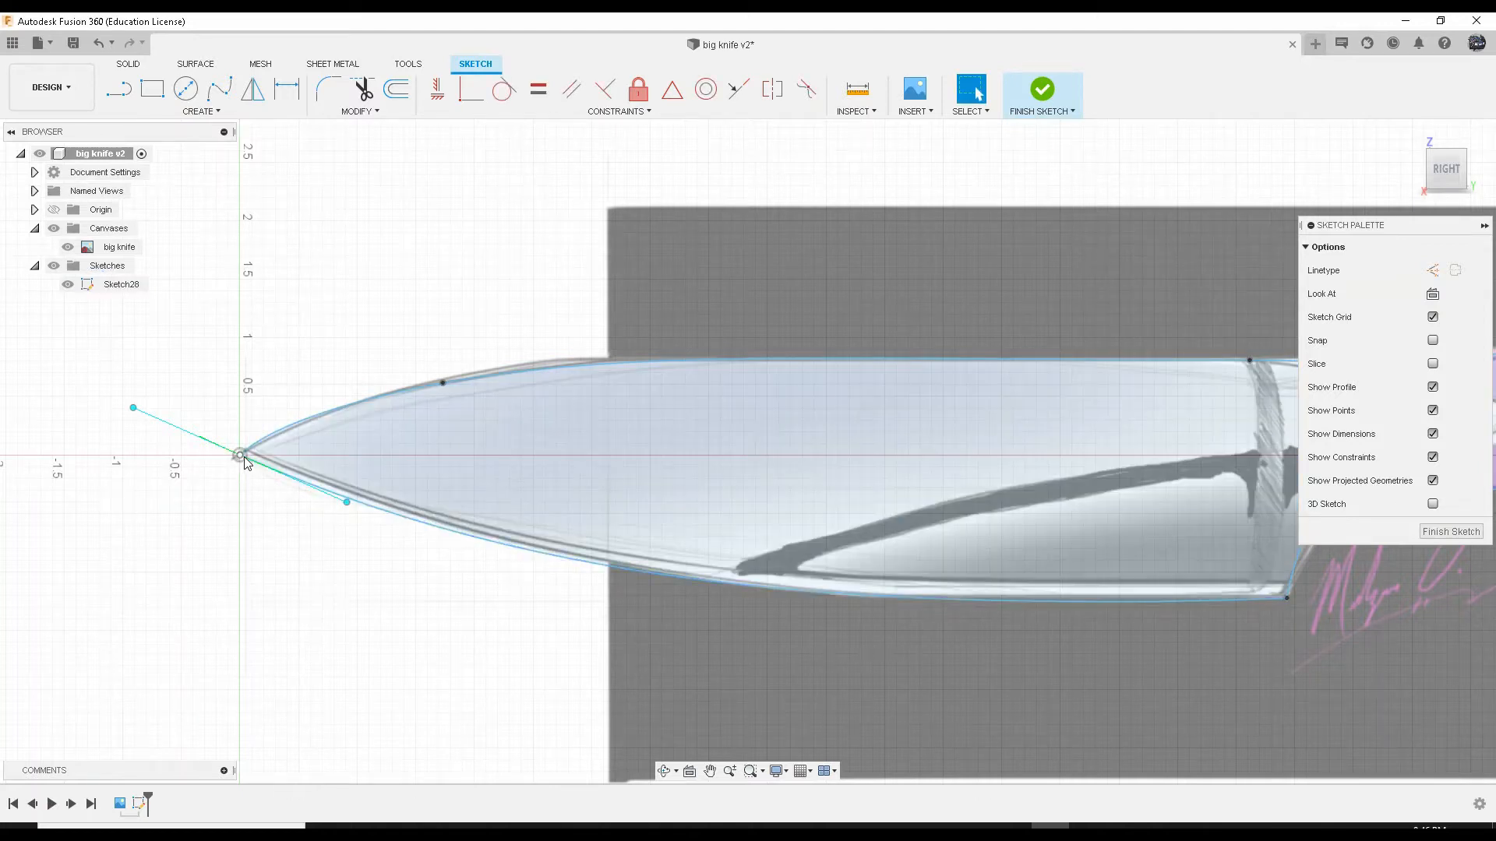
# Step: Check the closed knife outline against the whole reference canvas and finish the sketch
pyautogui.middleClick(496, 517)
pyautogui.middleClick(496, 517)
pyautogui.moveTo(594, 523); pyautogui.dragTo(565, 542, button='middle')
pyautogui.scroll(-1, 565, 542)
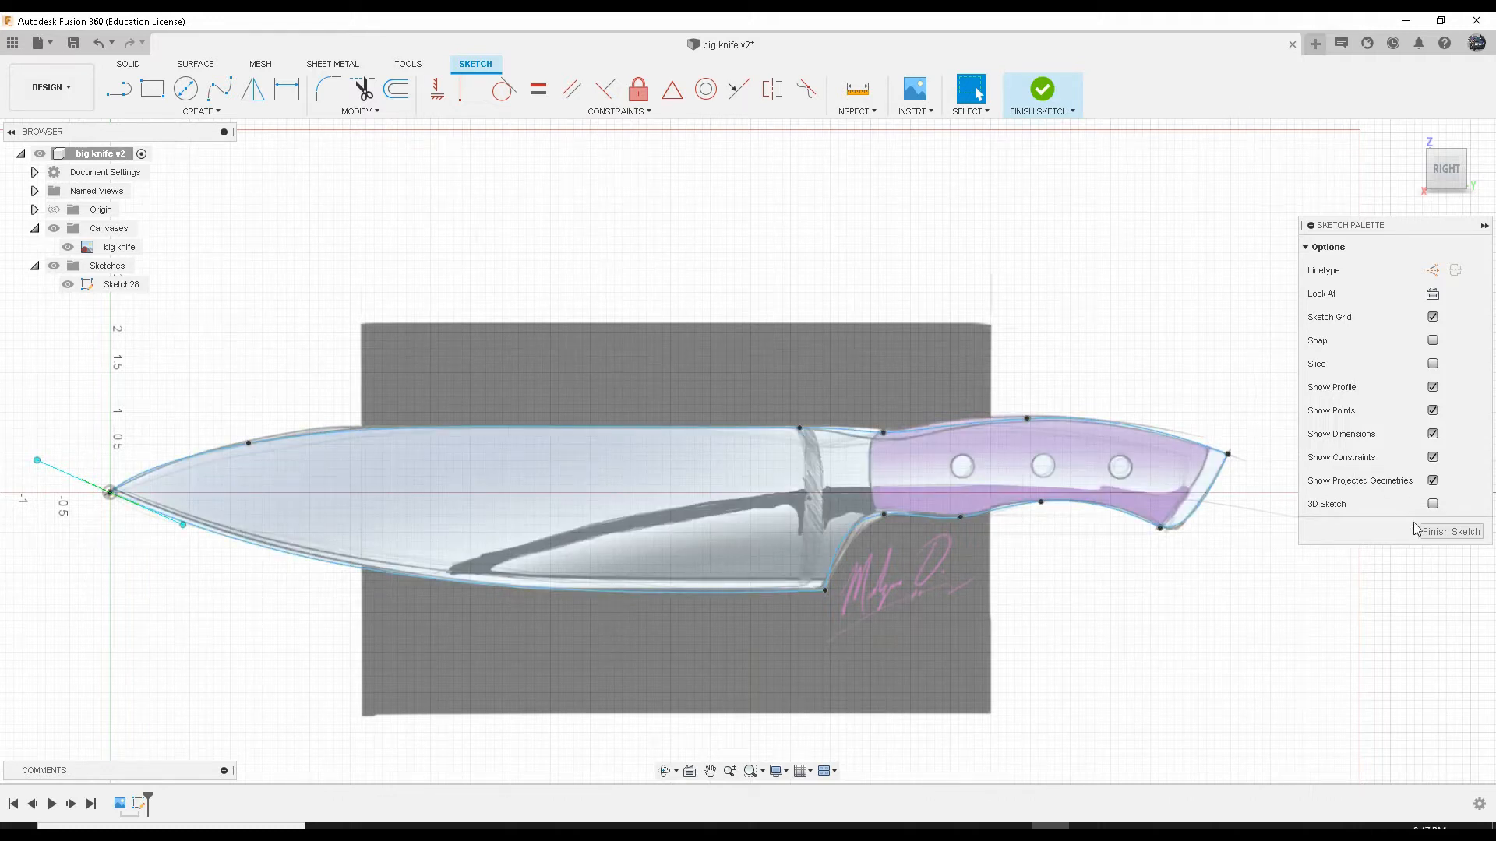
pyautogui.click(1438, 535)
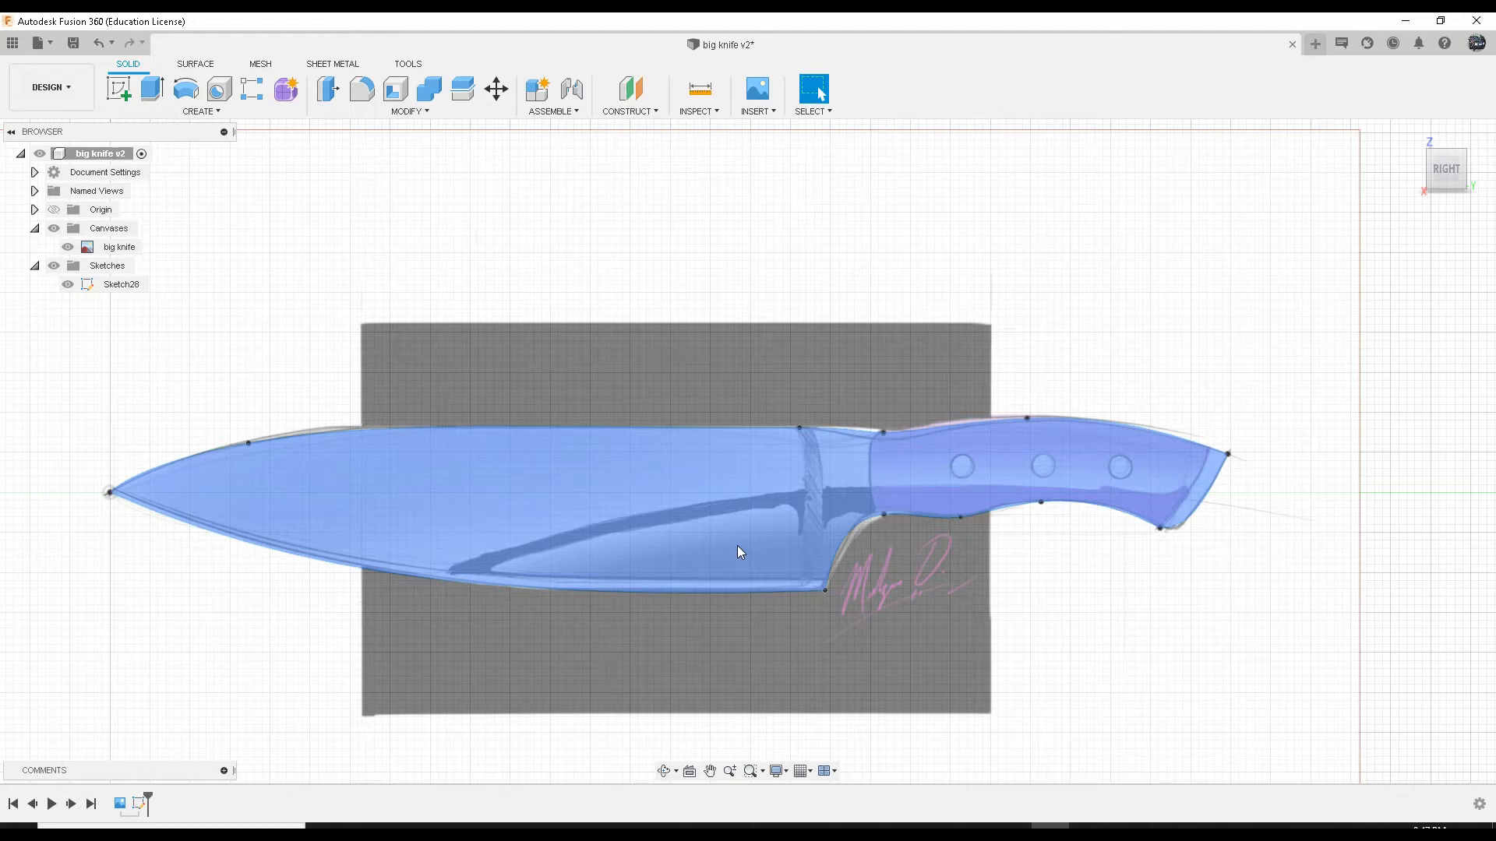
# Step: Extrude the full knife profile symmetrically by 0.025 in as a new body
pyautogui.click(682, 492)
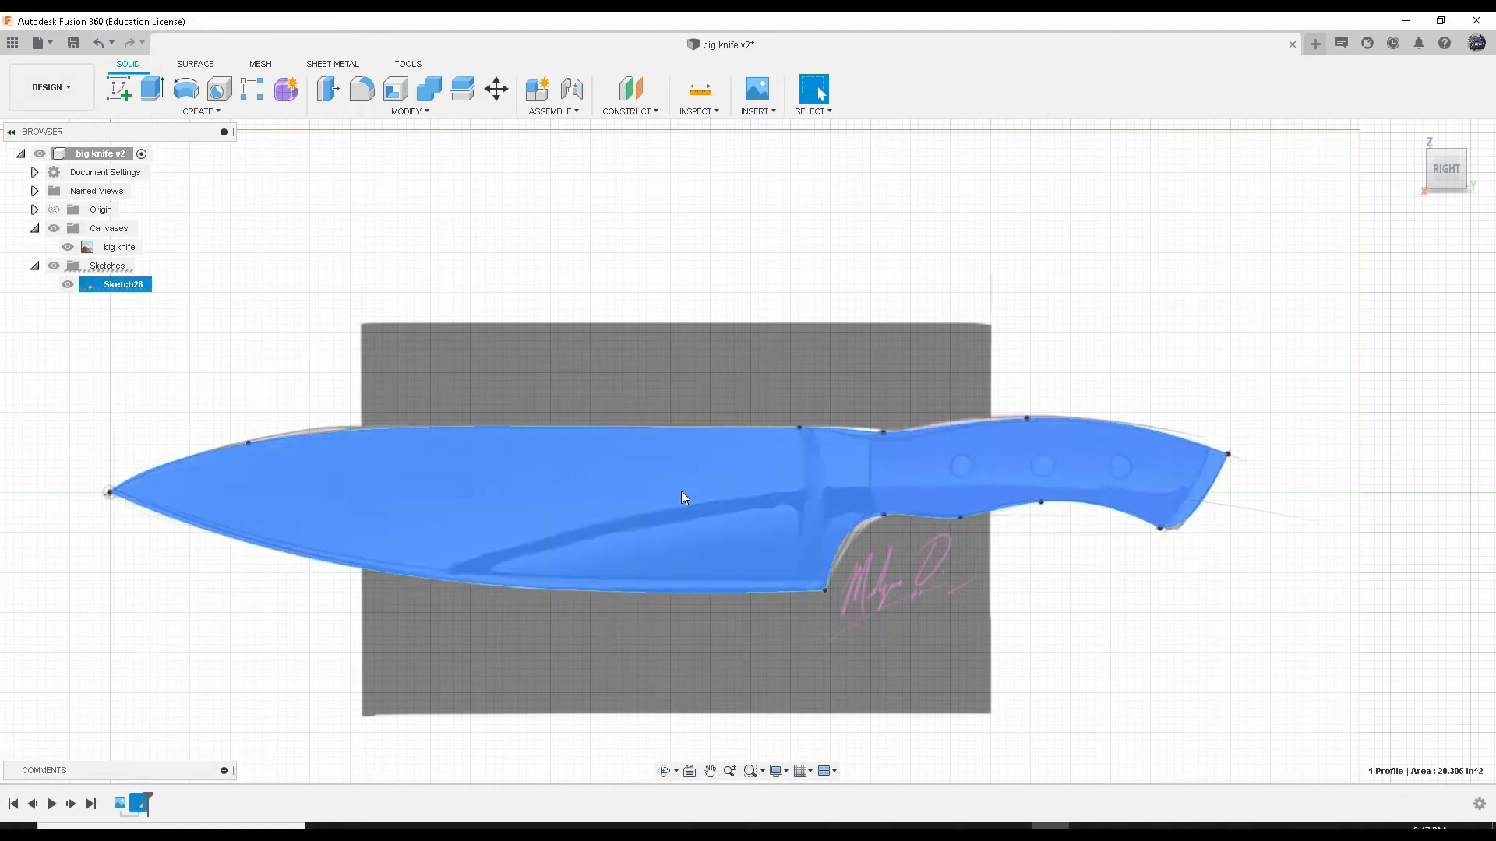
pyautogui.click(152, 90)
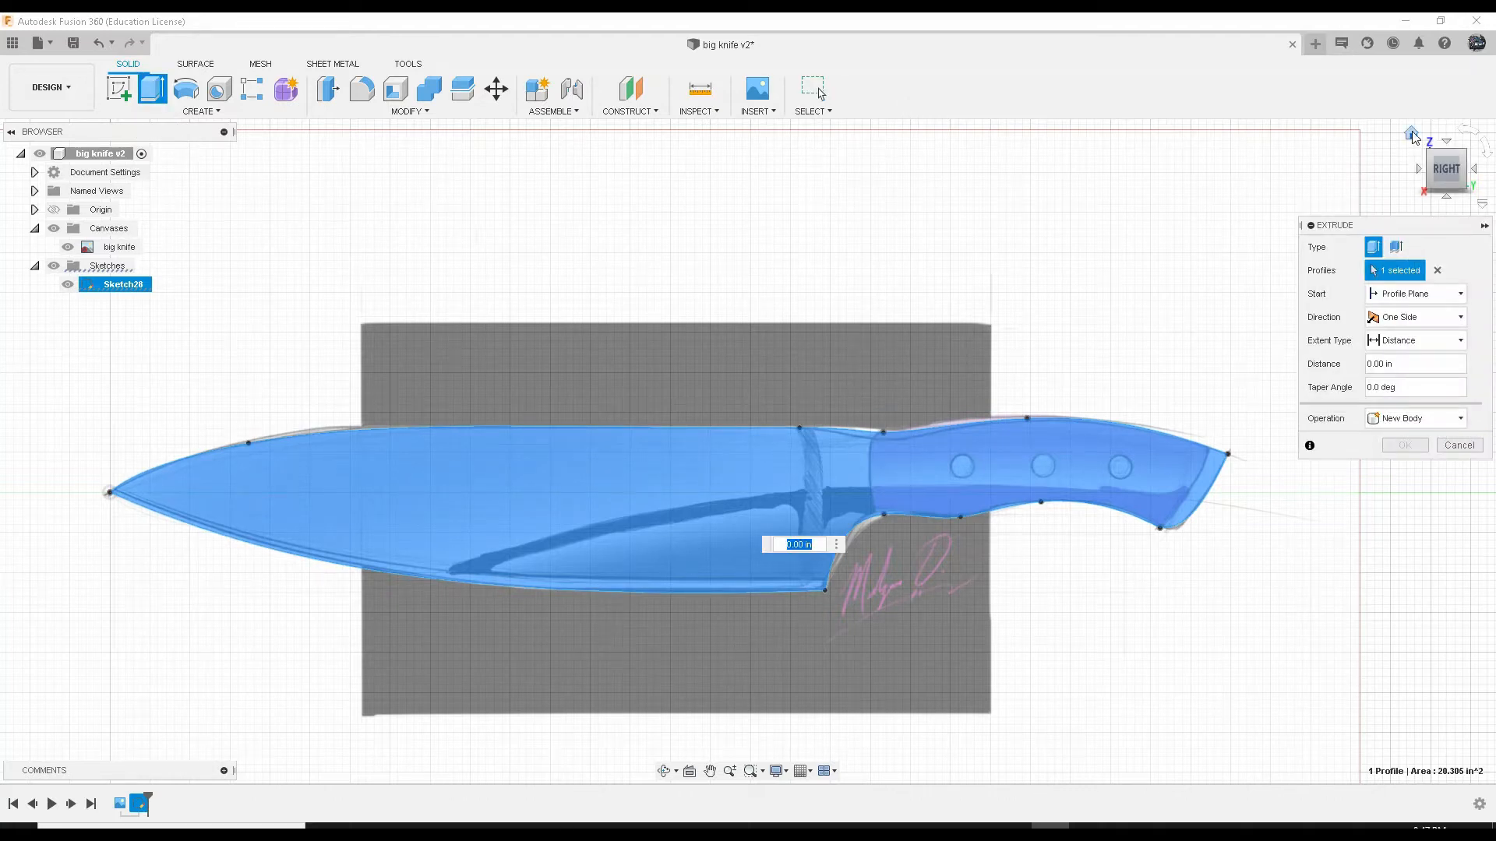
pyautogui.click(1412, 134)
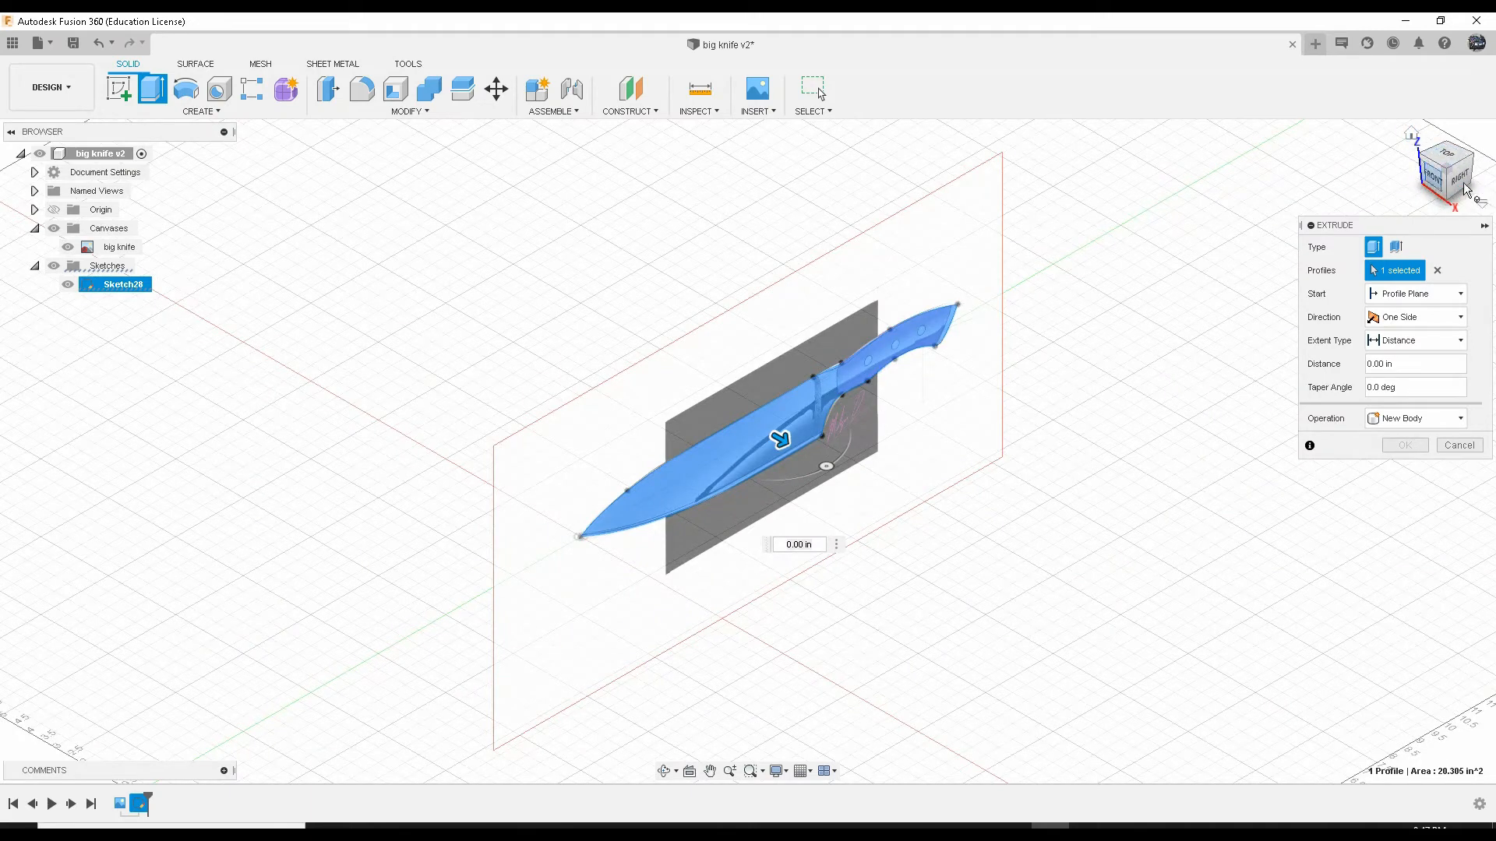
pyautogui.scroll(4, 787, 425)
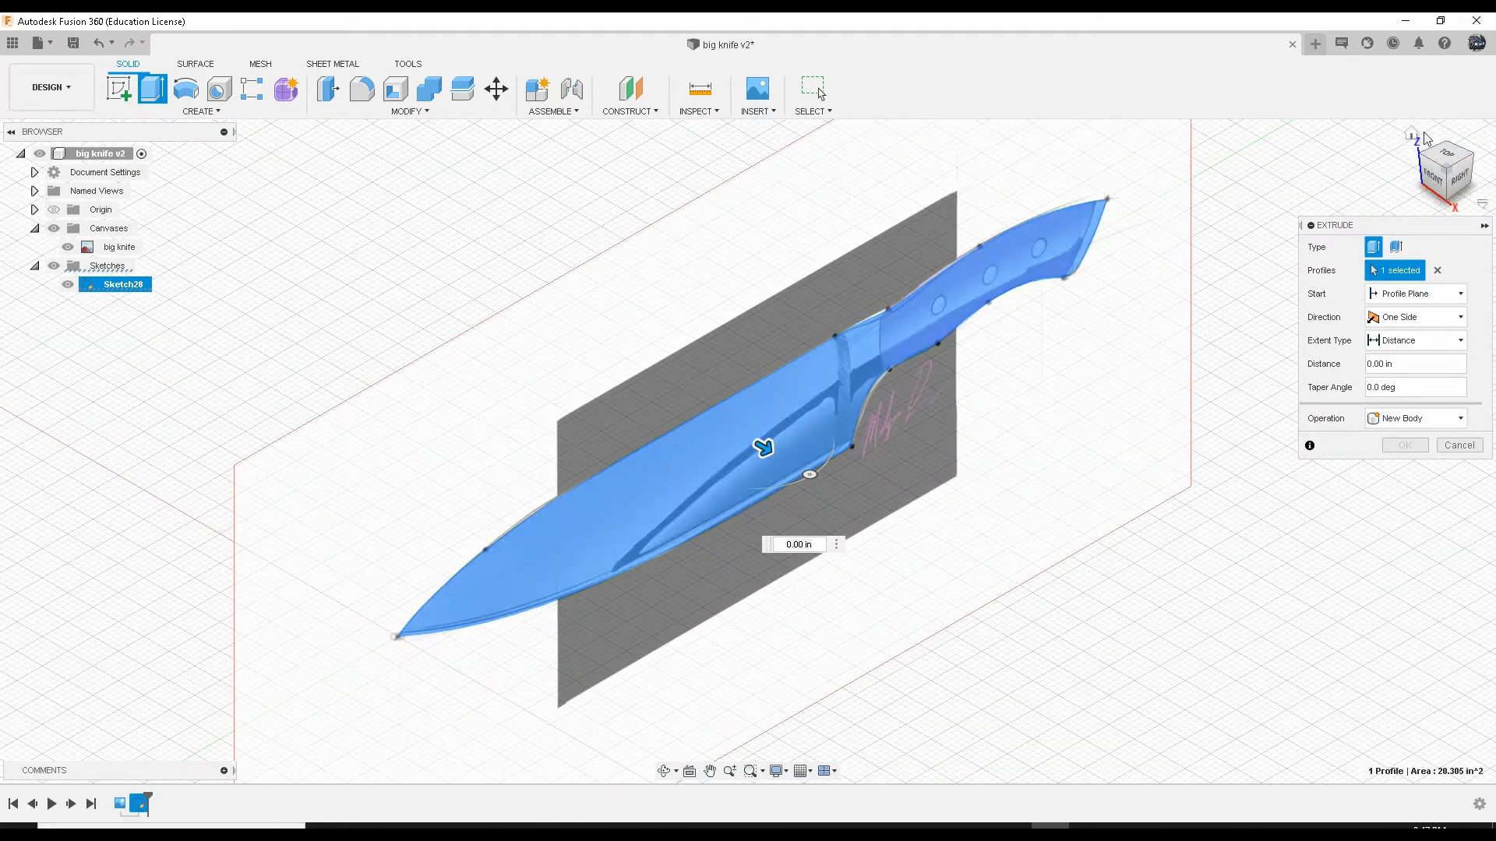
pyautogui.scroll(-4, 783, 436)
pyautogui.scroll(3, 810, 385)
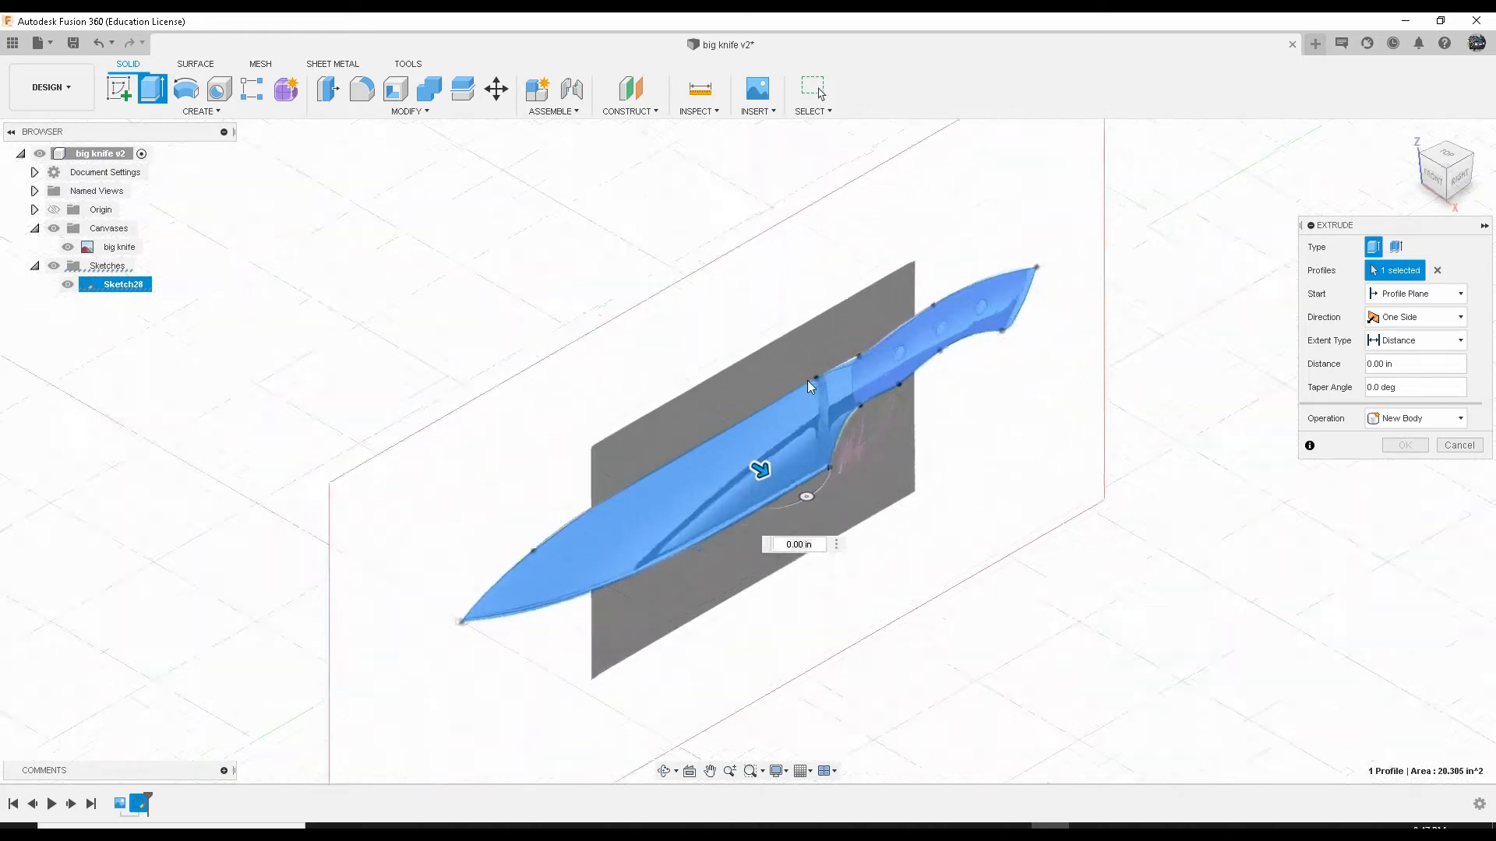
pyautogui.scroll(2, 814, 420)
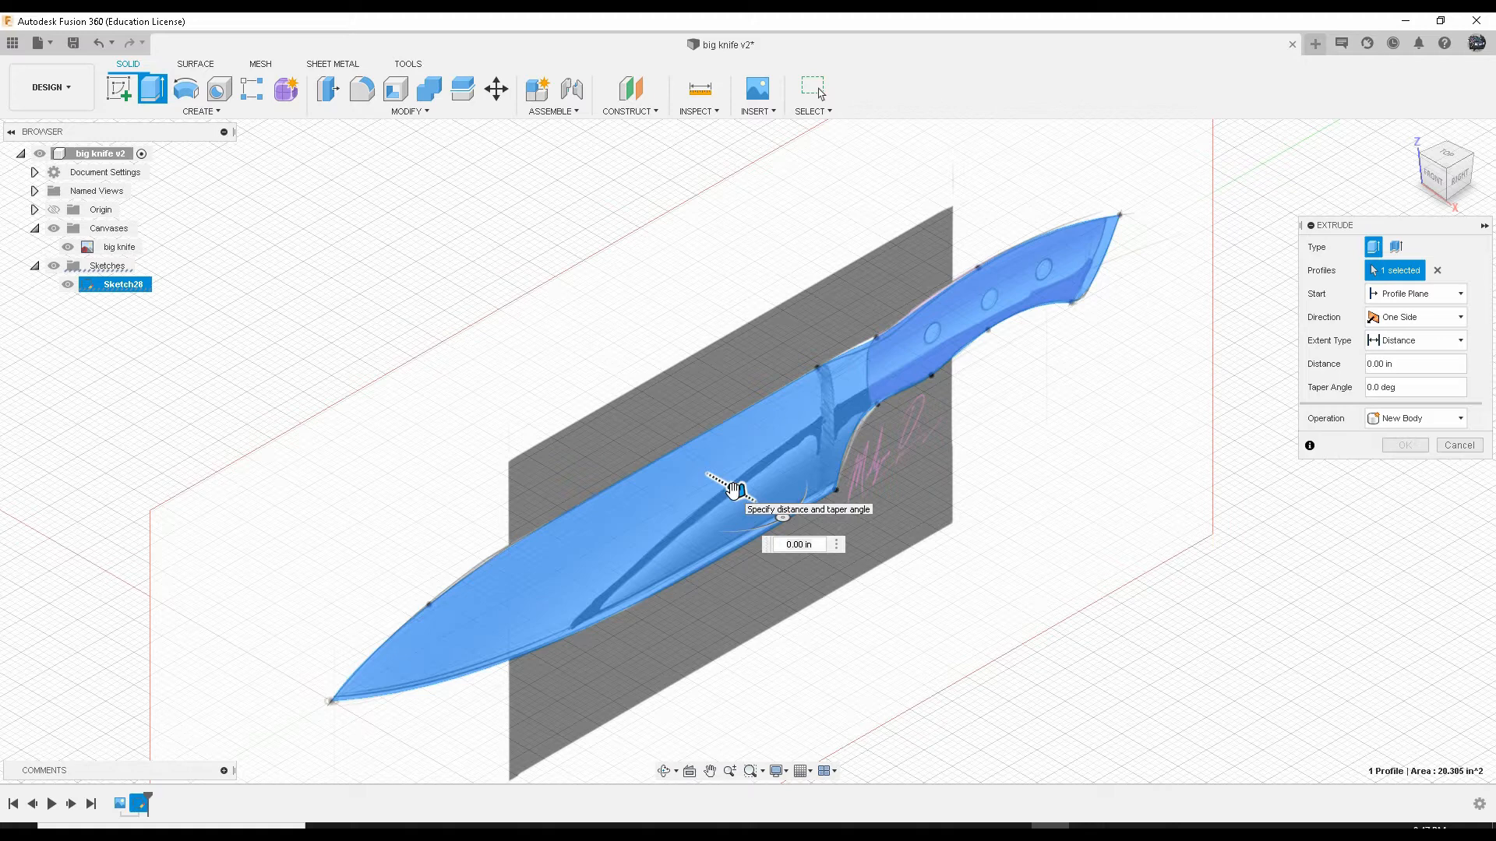
pyautogui.click(1391, 321)
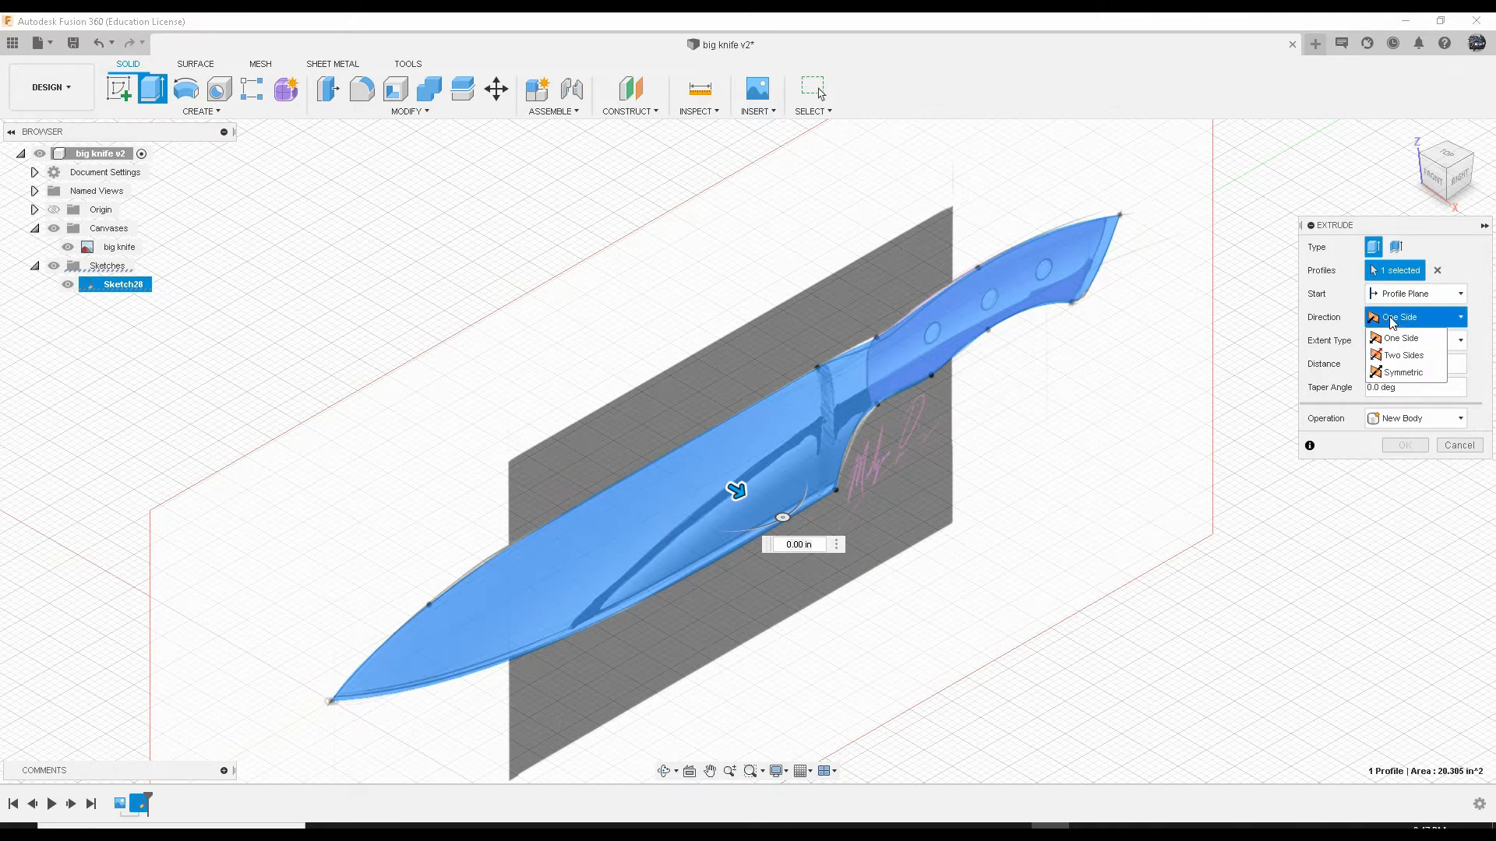
pyautogui.click(1393, 374)
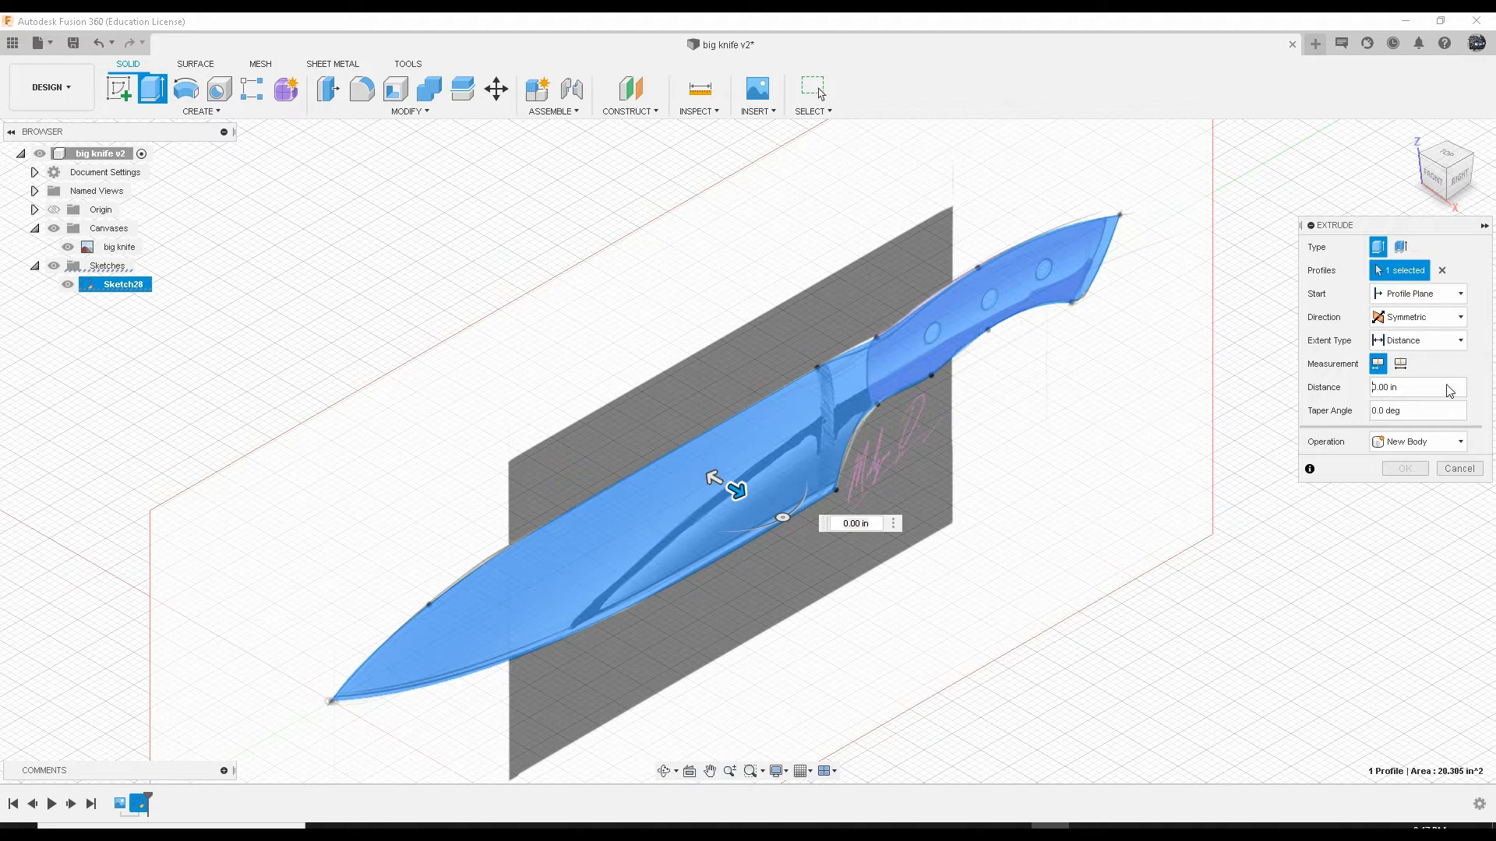
pyautogui.click(1450, 389)
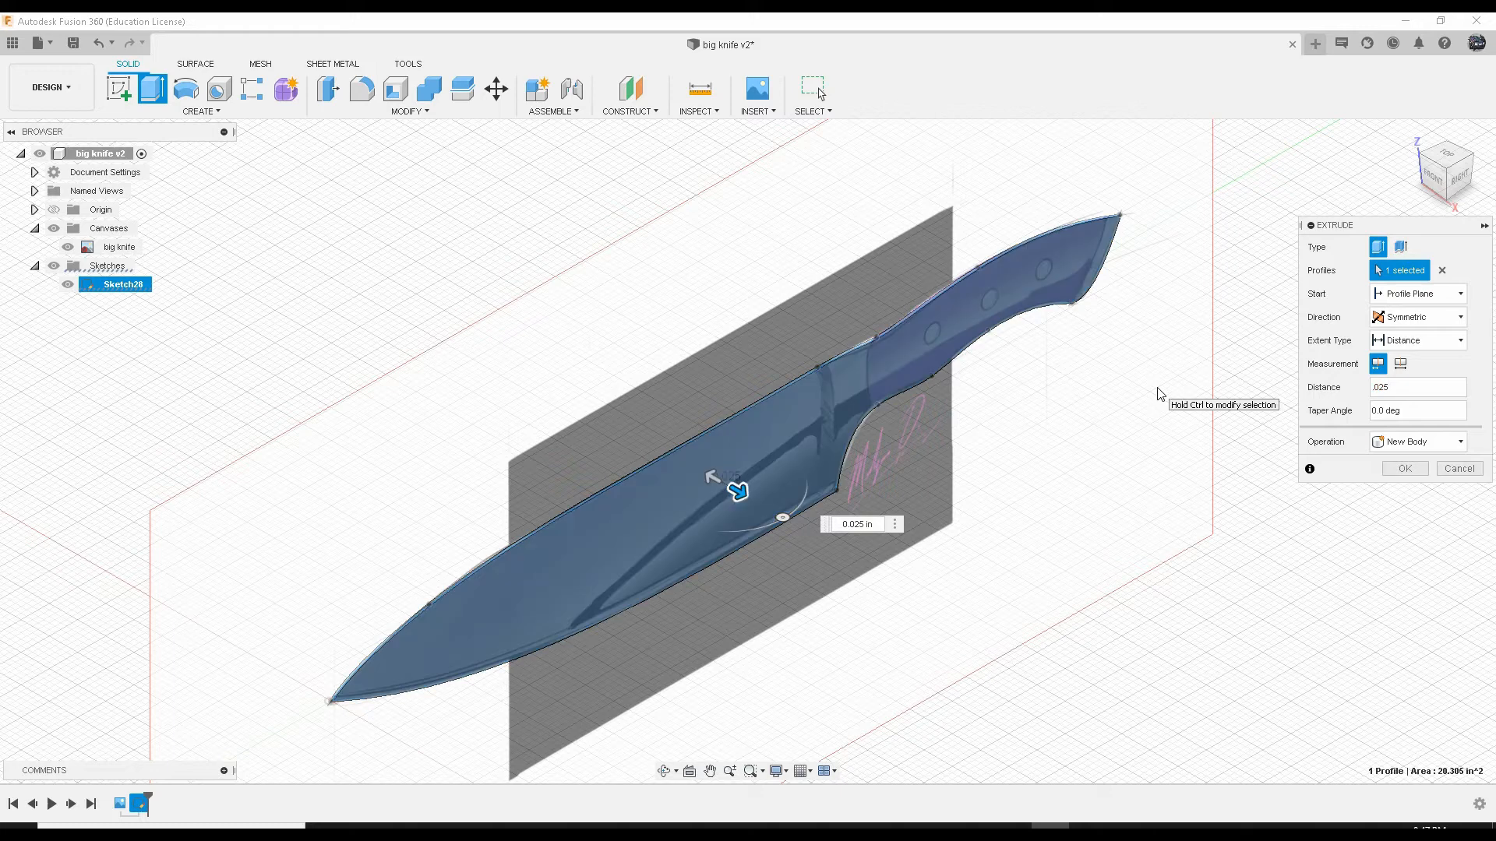
pyautogui.press('Return')
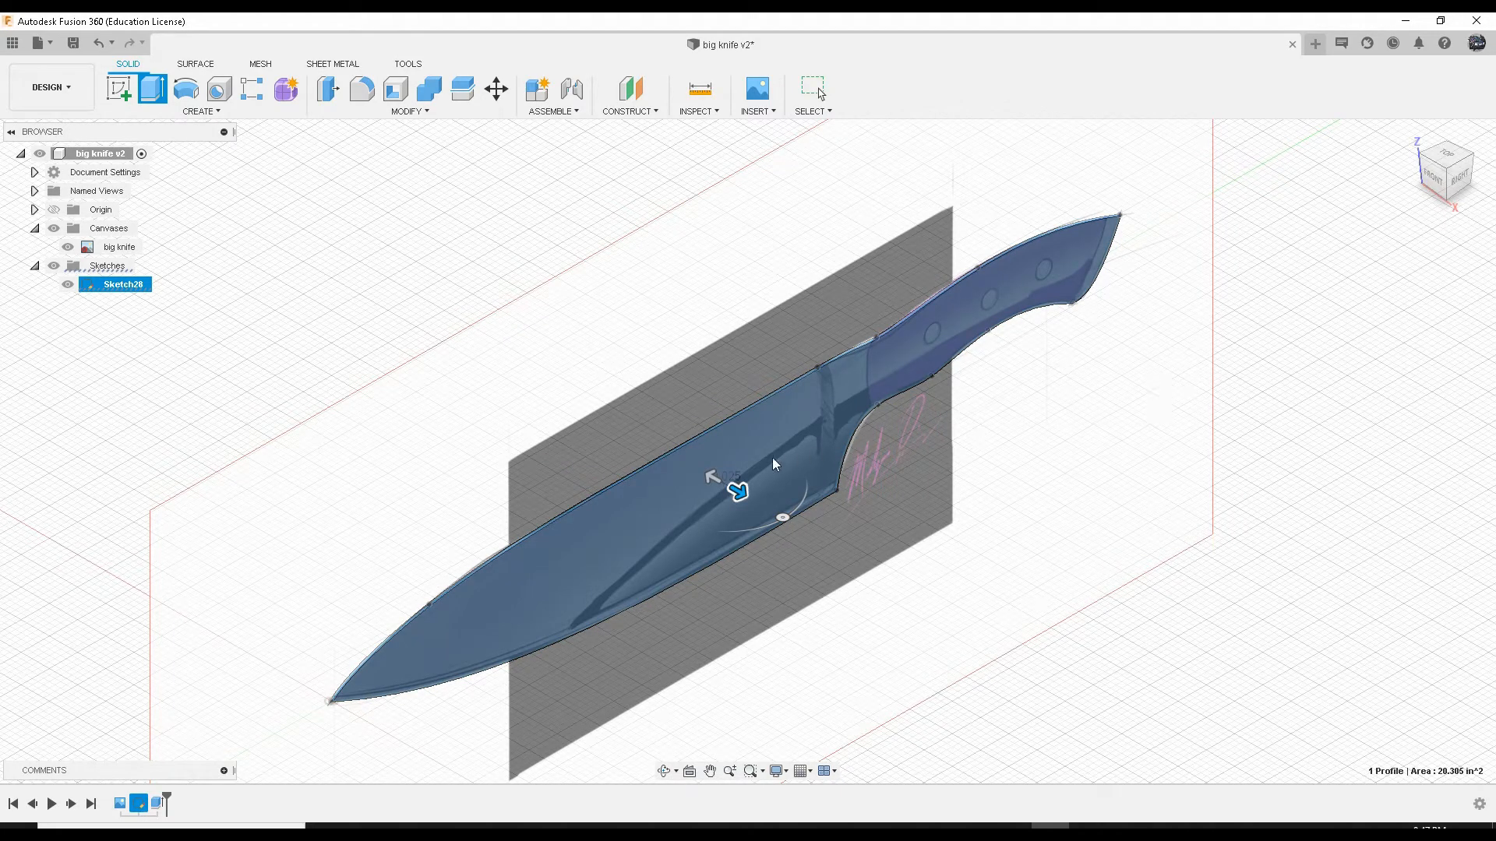
# Step: Examine the extruded knife body's thickness and edges from several angles around the heel and handle
pyautogui.keyDown('shift'); pyautogui.moveTo(756, 496); pyautogui.dragTo(671, 494, button='middle'); pyautogui.keyUp('shift')
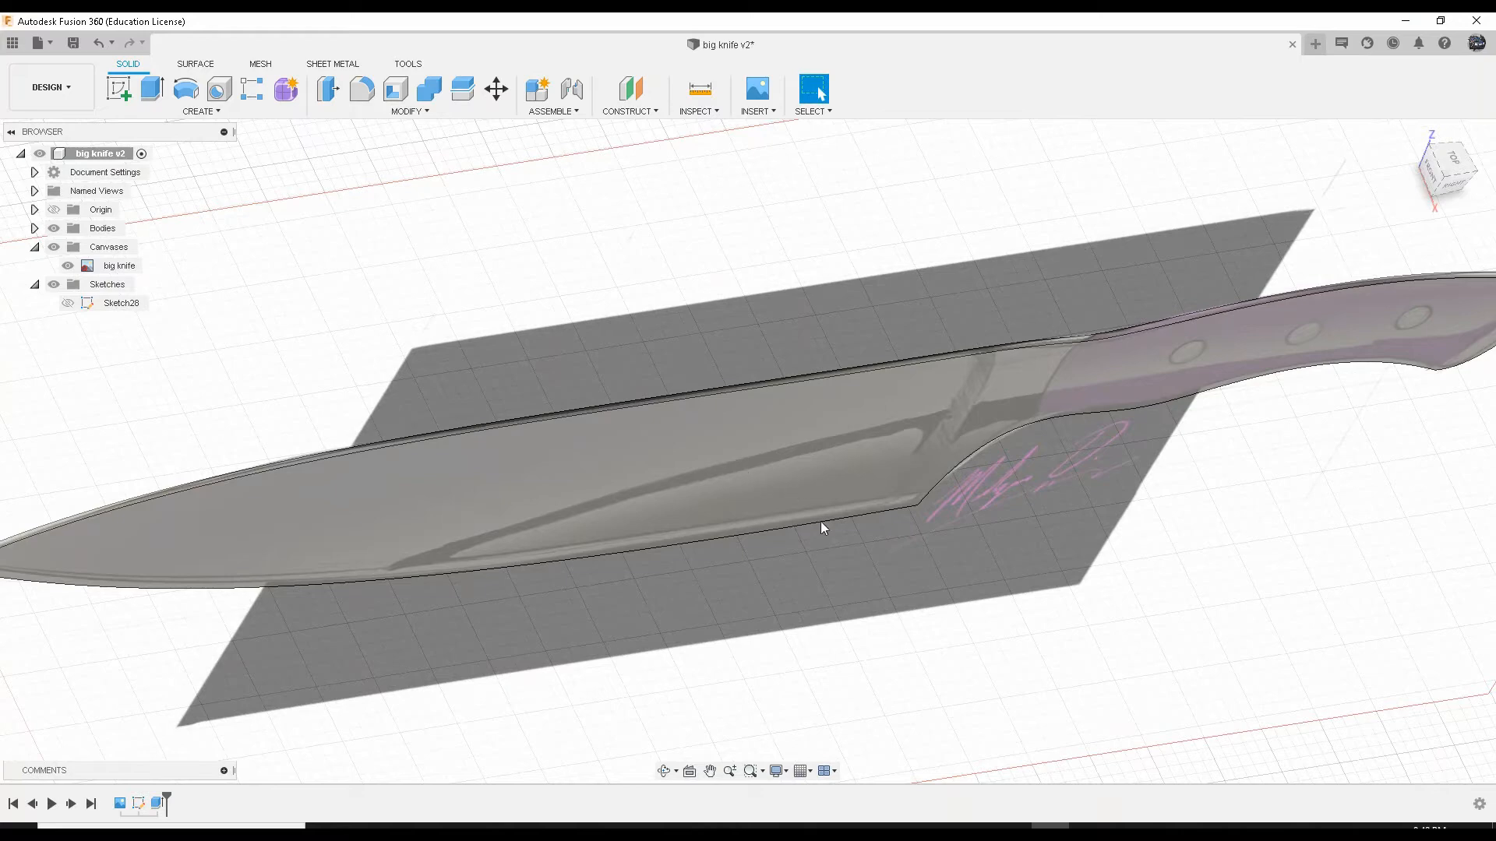
pyautogui.keyDown('shift'); pyautogui.moveTo(822, 527); pyautogui.dragTo(758, 468, button='middle'); pyautogui.keyUp('shift')
pyautogui.click(801, 414)
pyautogui.keyDown('shift'); pyautogui.moveTo(808, 541); pyautogui.dragTo(810, 562, button='middle'); pyautogui.keyUp('shift')
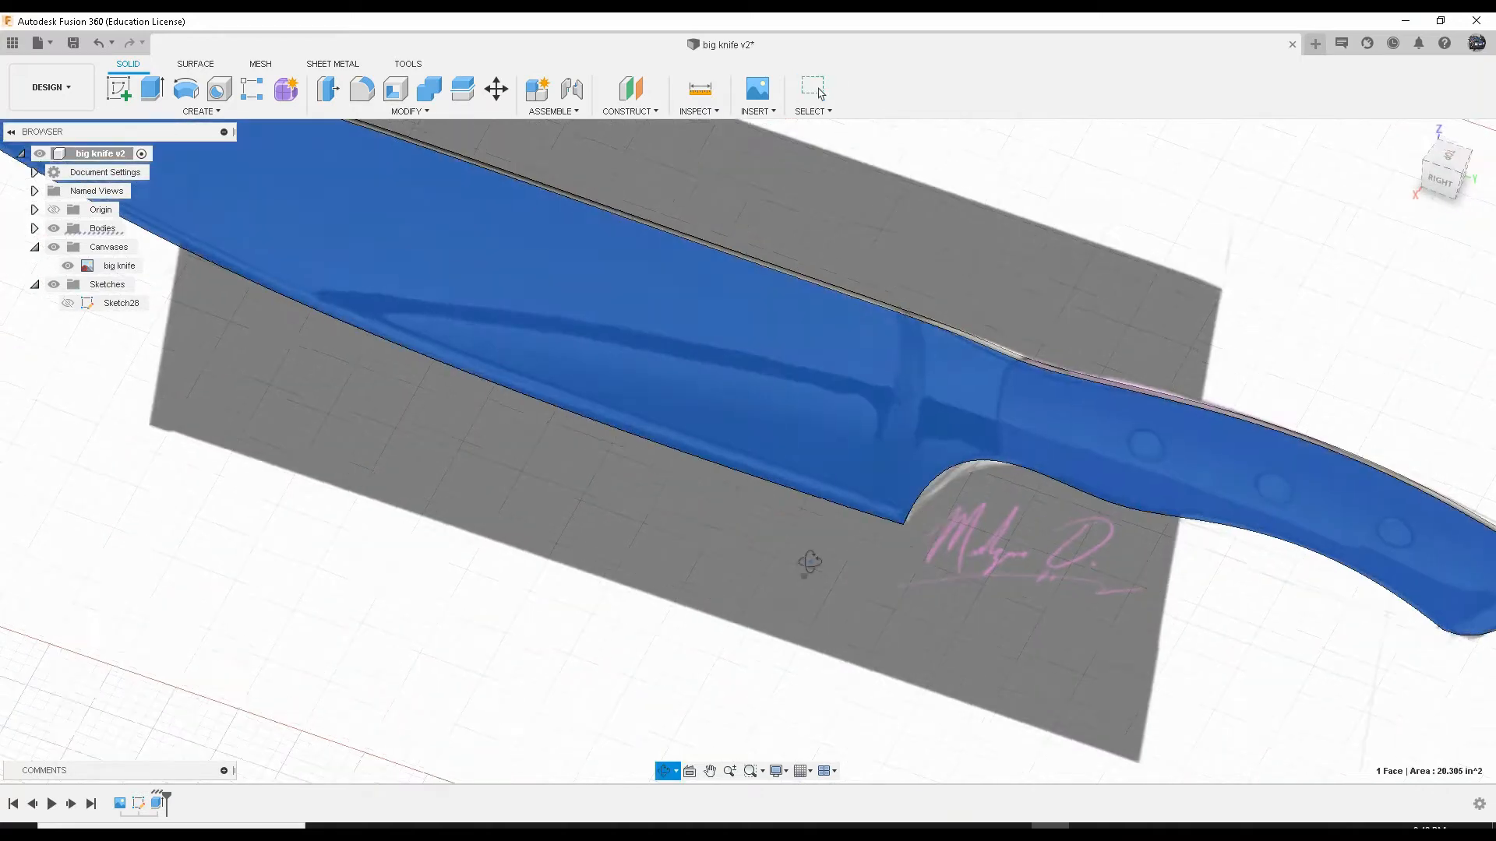
pyautogui.click(1440, 179)
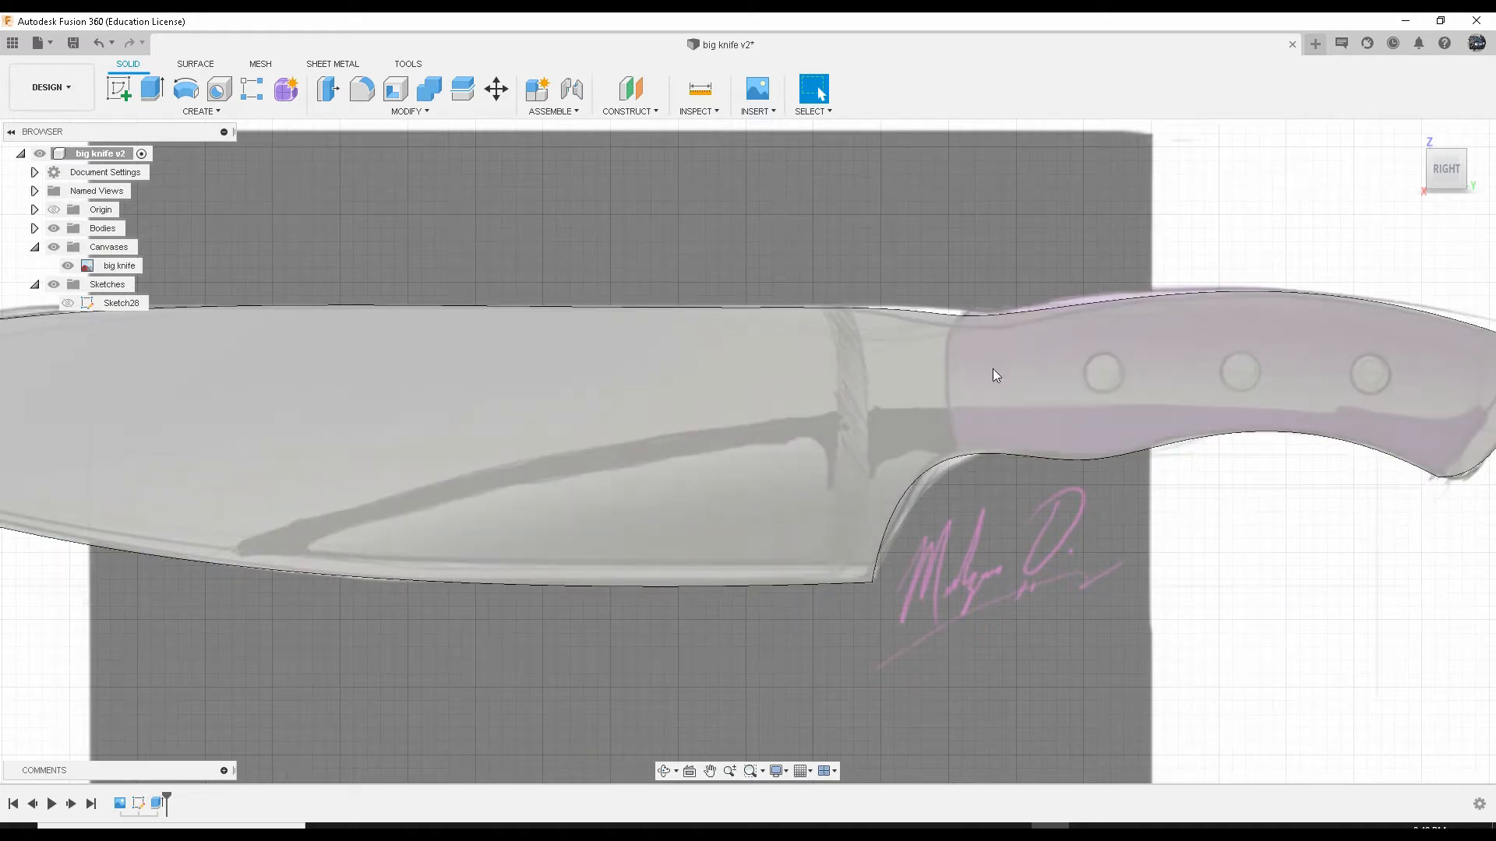
pyautogui.keyDown('shift'); pyautogui.moveTo(1099, 374); pyautogui.dragTo(1022, 331, button='middle'); pyautogui.keyUp('shift')
pyautogui.scroll(-2, 1025, 324)
pyautogui.scroll(5, 1027, 303)
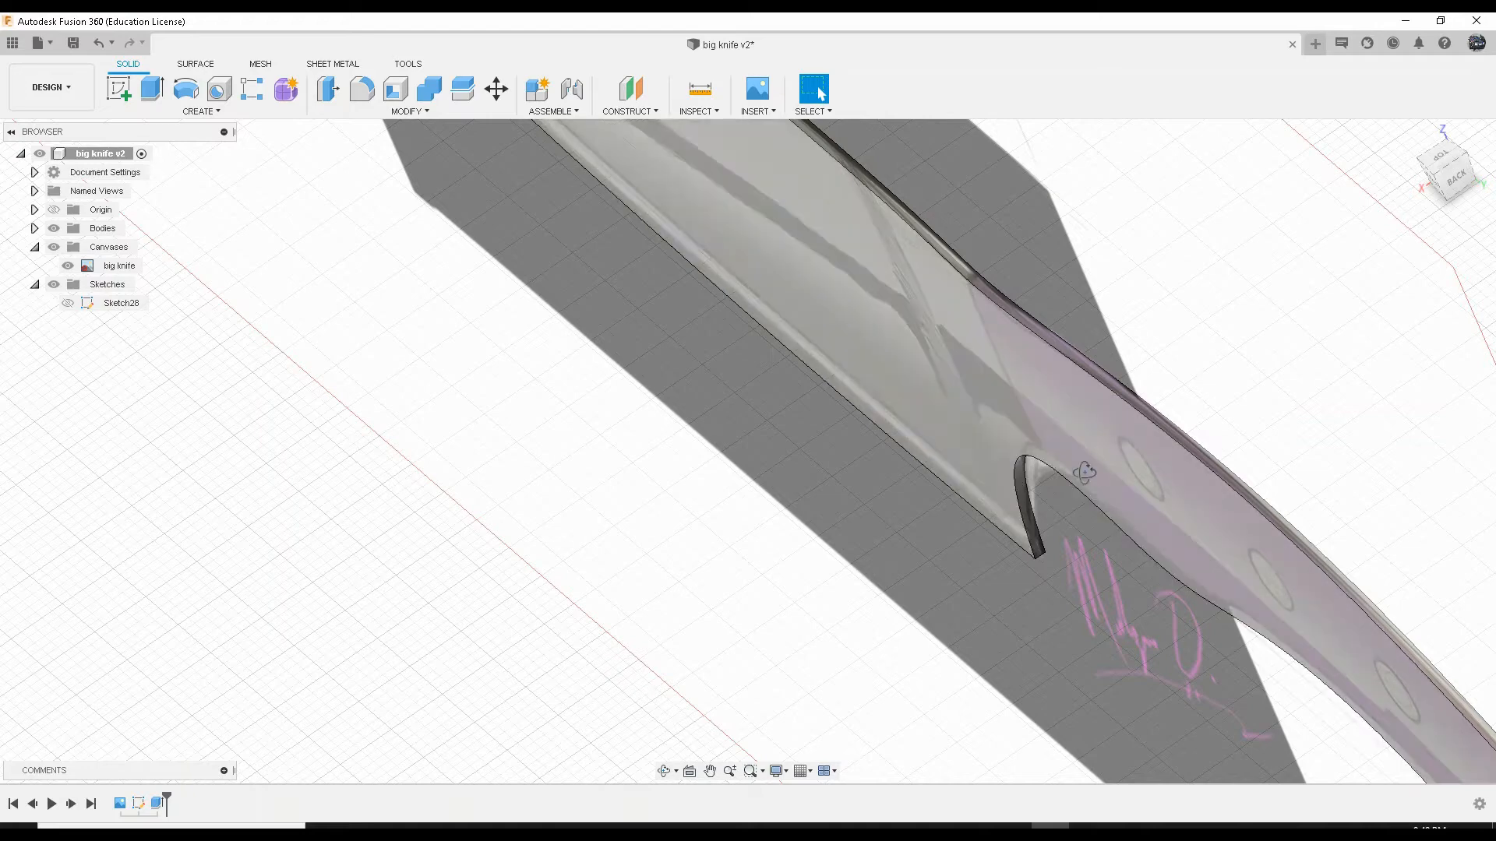
pyautogui.moveTo(1018, 477)
pyautogui.keyDown('shift'); pyautogui.mouseDown(button='middle')
pyautogui.moveTo(1065, 422)
pyautogui.moveTo(982, 423)
pyautogui.moveTo(1270, 292)
pyautogui.mouseUp(button='middle'); pyautogui.keyUp('shift')
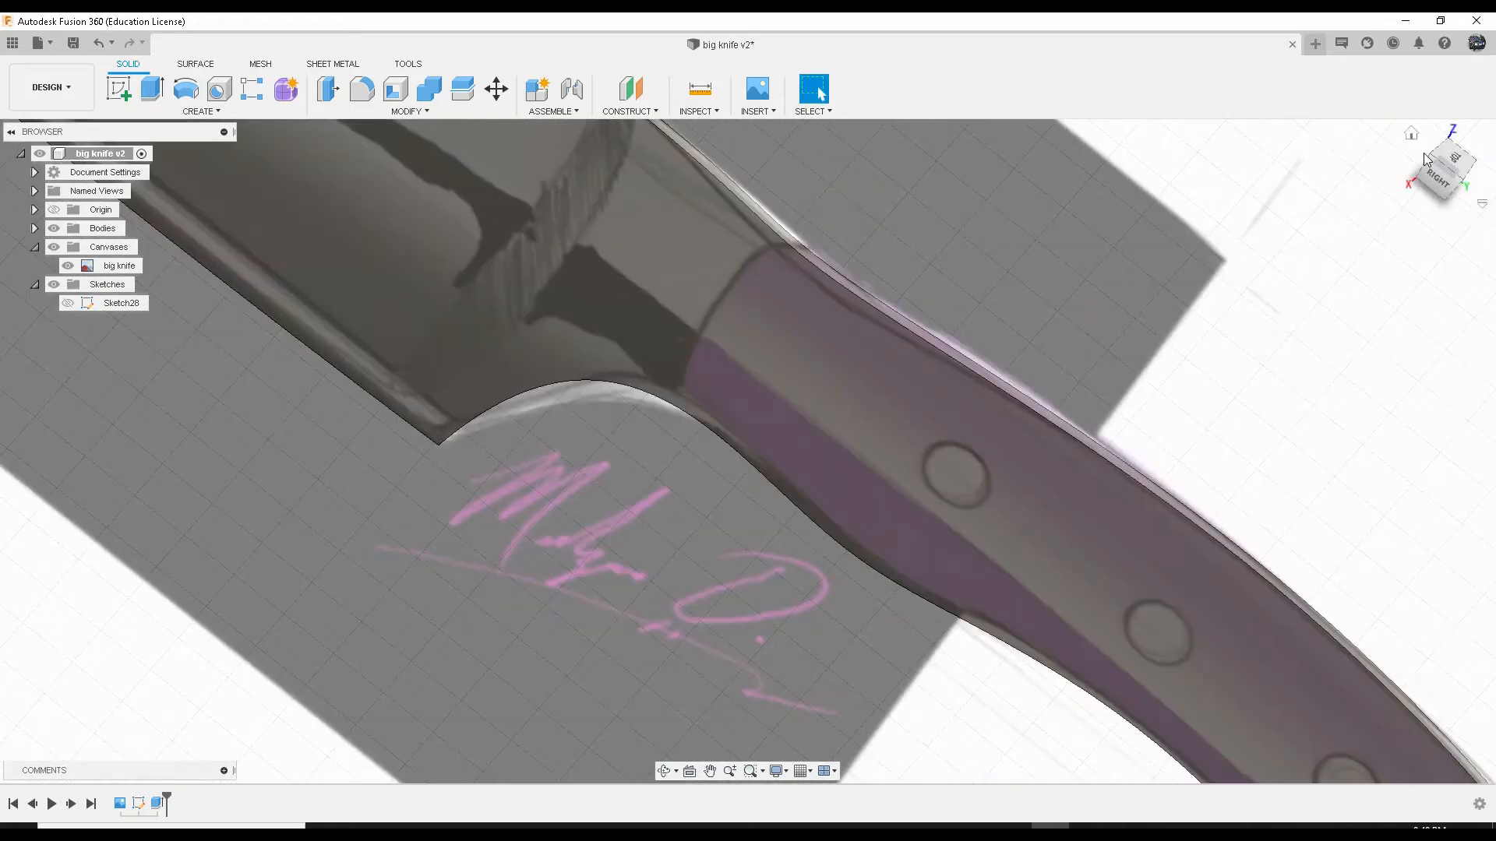
pyautogui.keyDown('shift'); pyautogui.moveTo(1033, 354); pyautogui.dragTo(1050, 366, button='middle'); pyautogui.keyUp('shift')
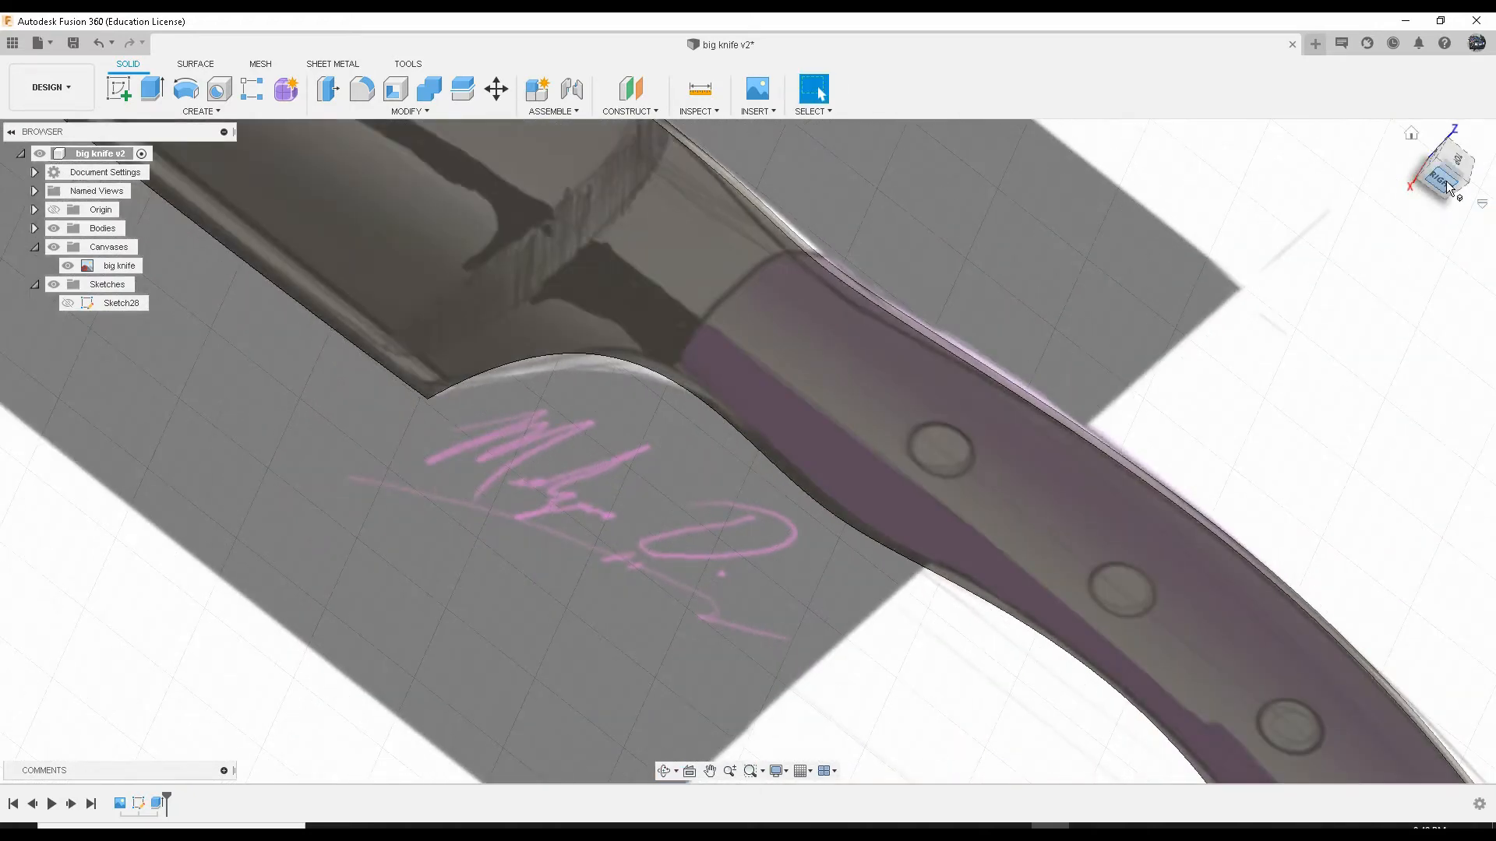
# Step: Create a sketch on the knife body's right side face
pyautogui.click(1446, 181)
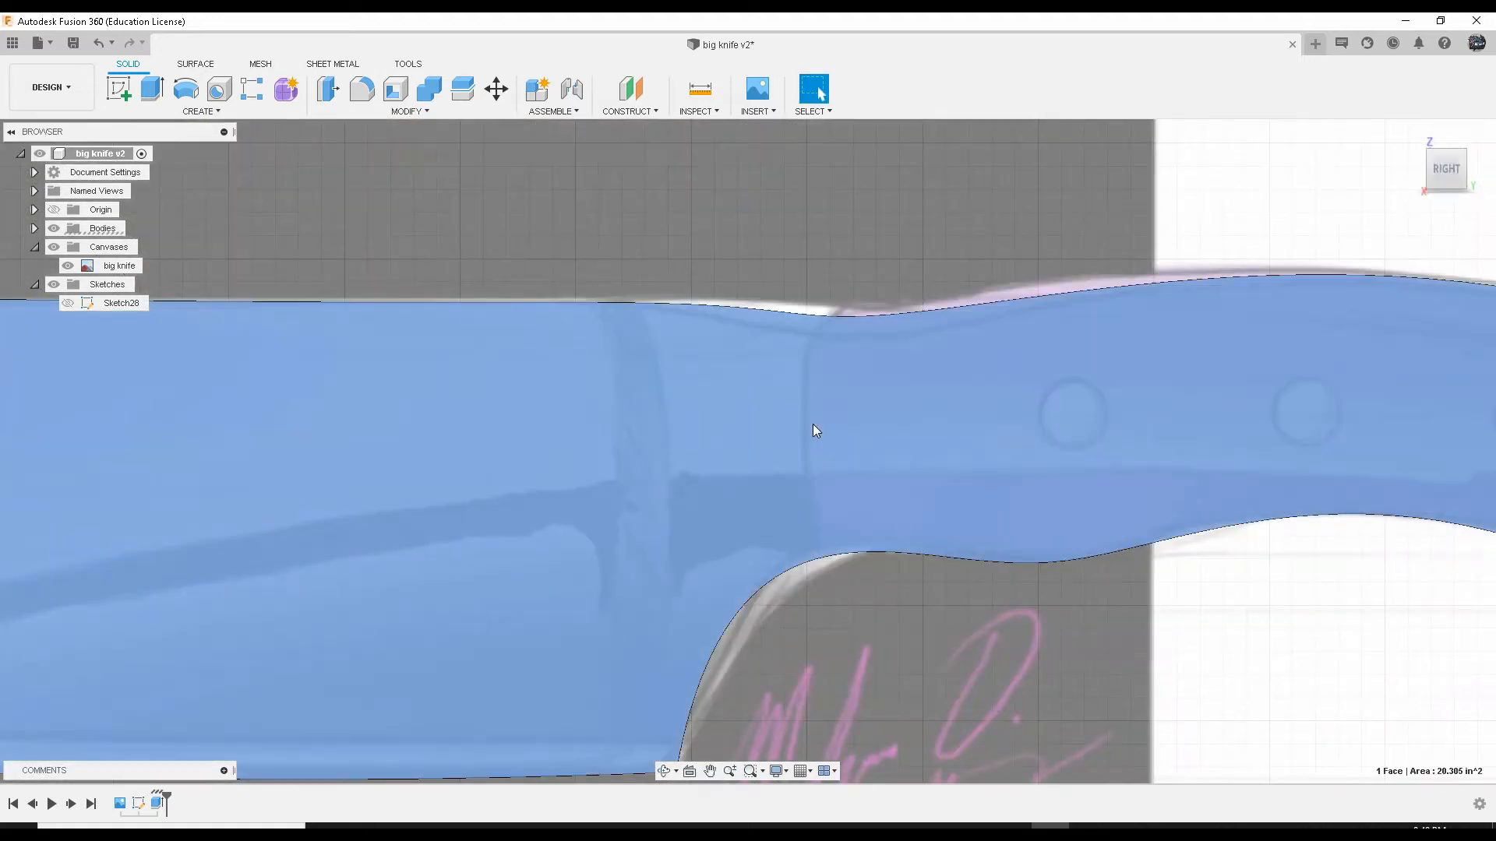
pyautogui.click(813, 425)
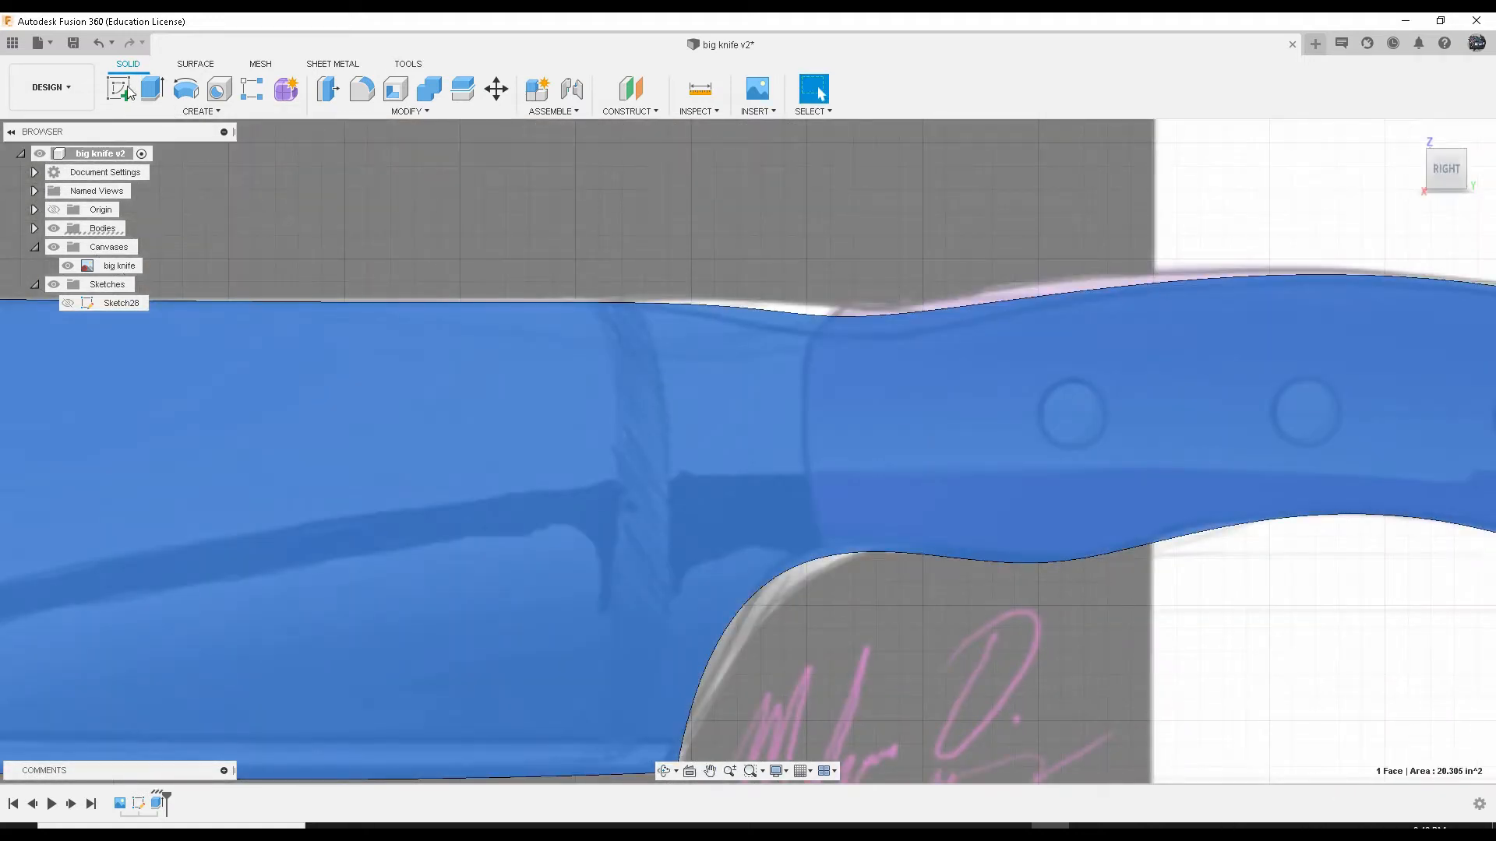
pyautogui.click(120, 91)
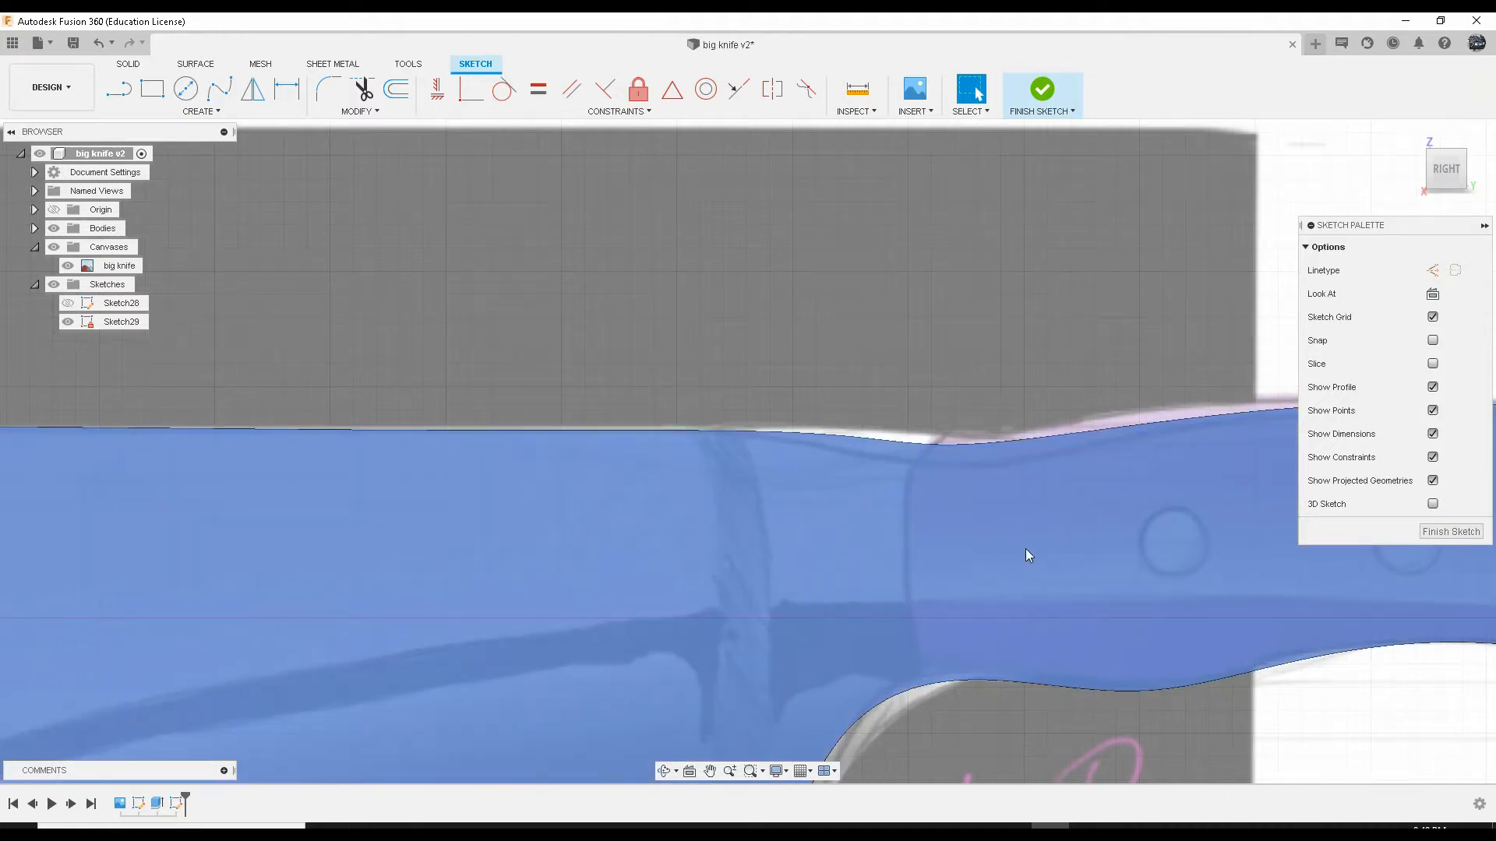
# Step: Draw a two-point fit point spline across the handle's front boundary, from the body's upper edge to its underside
pyautogui.click(218, 93)
pyautogui.scroll(-1, 947, 419)
pyautogui.moveTo(951, 418); pyautogui.dragTo(754, 374, button='middle')
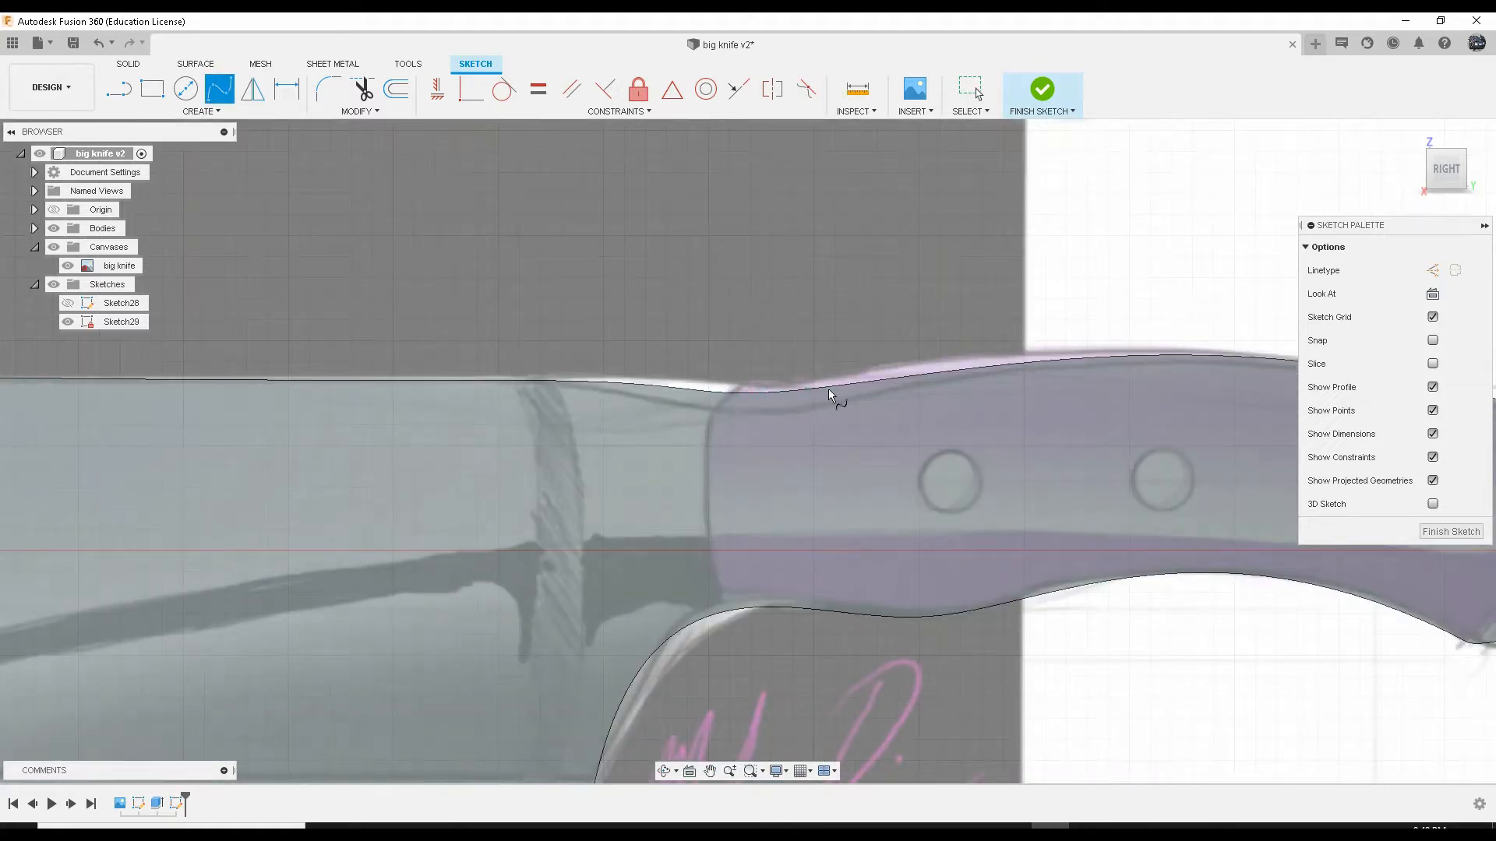
pyautogui.click(731, 394)
pyautogui.click(732, 609)
pyautogui.click(692, 612)
pyautogui.press('Escape')
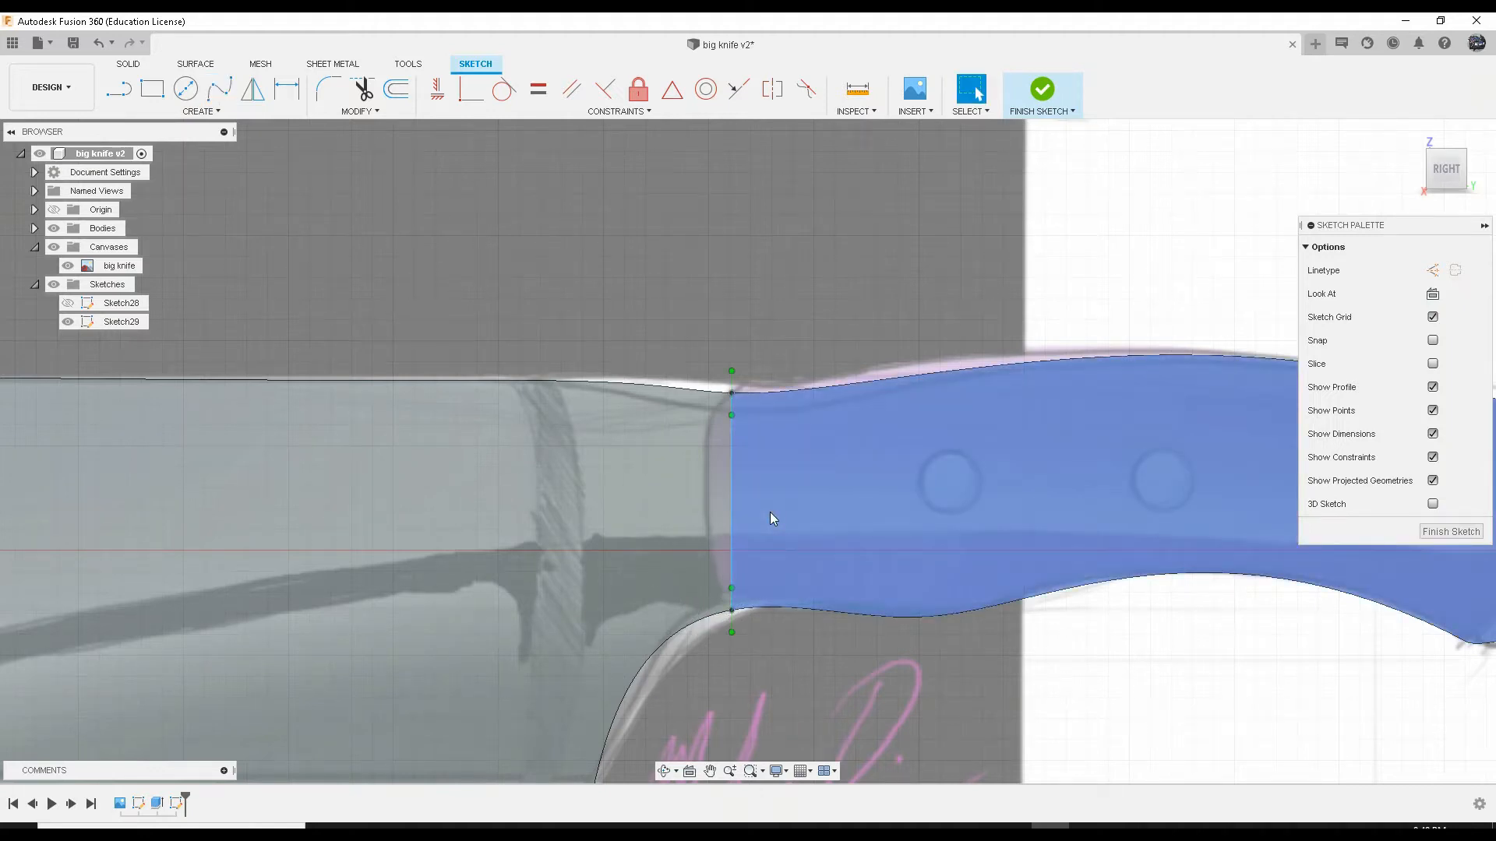
# Step: Bow the boundary spline by moving its upper tangent handle about 0.044 in and its lower one about 0.004 in horizontally
pyautogui.click(732, 372)
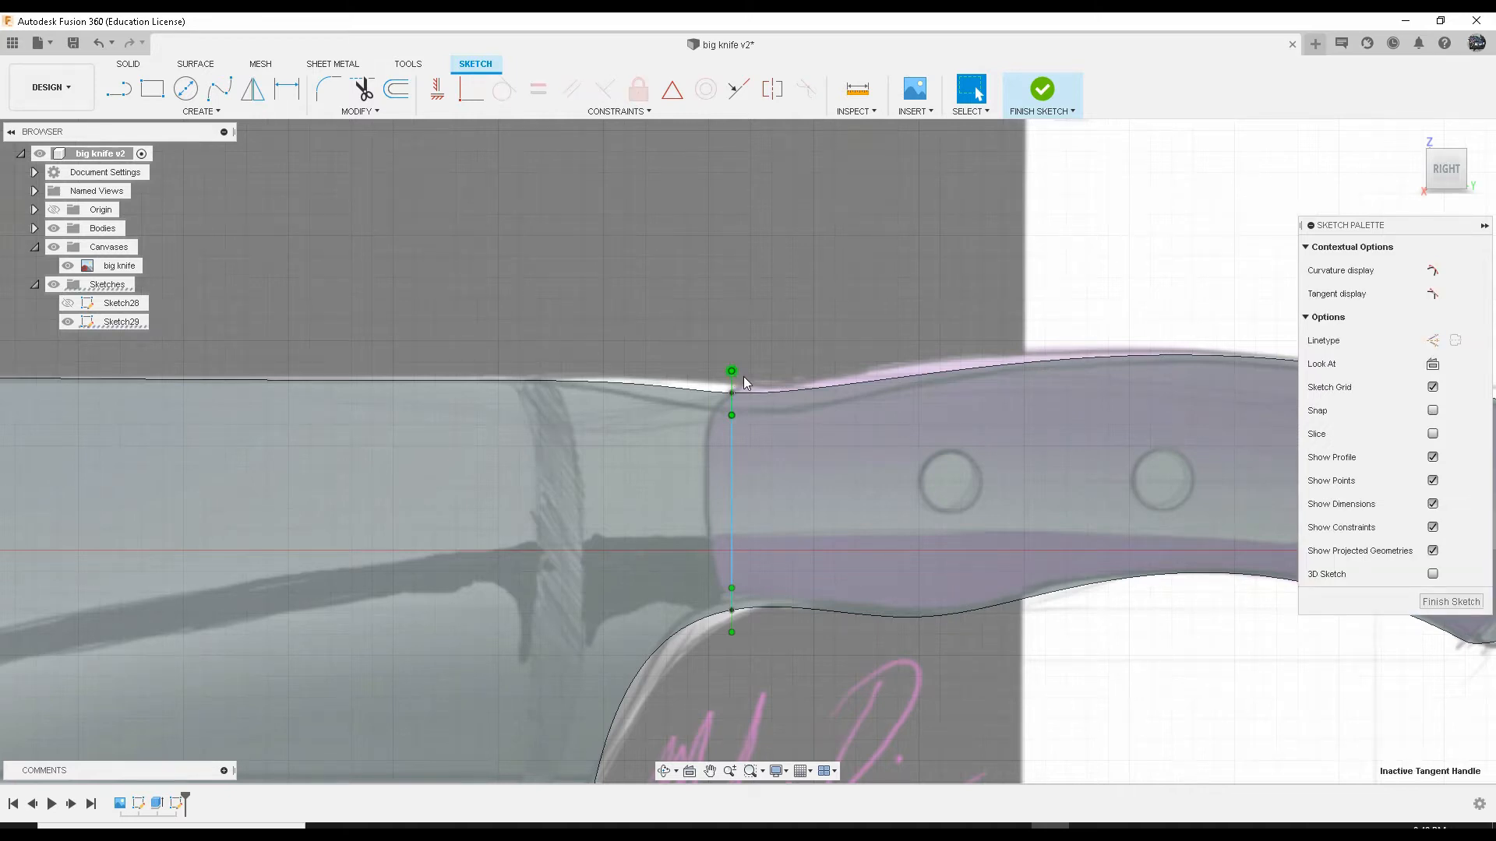
pyautogui.press('m')
pyautogui.moveTo(779, 370); pyautogui.dragTo(789, 371)
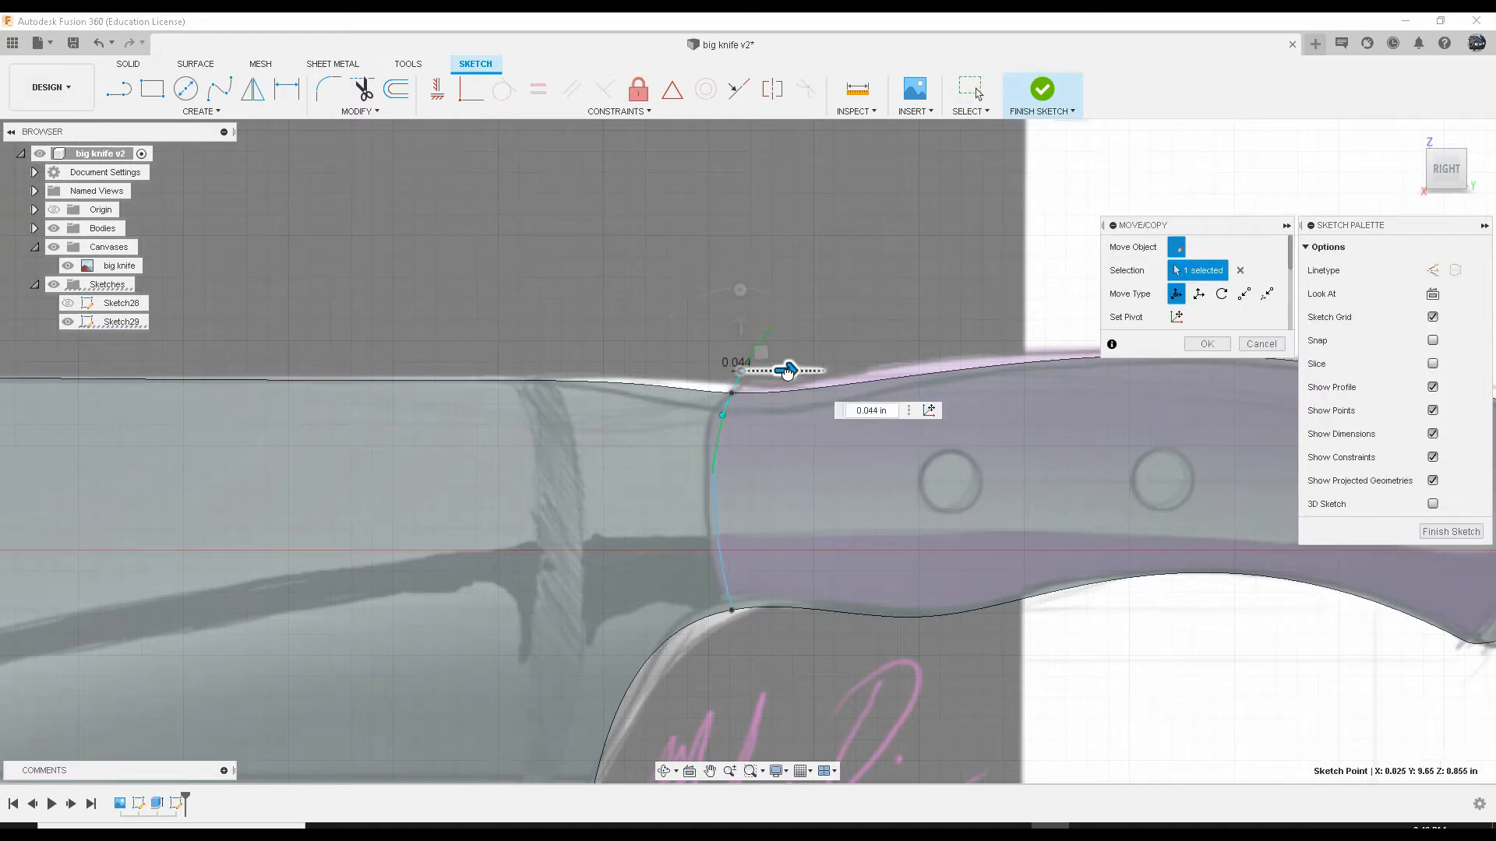
pyautogui.click(730, 616)
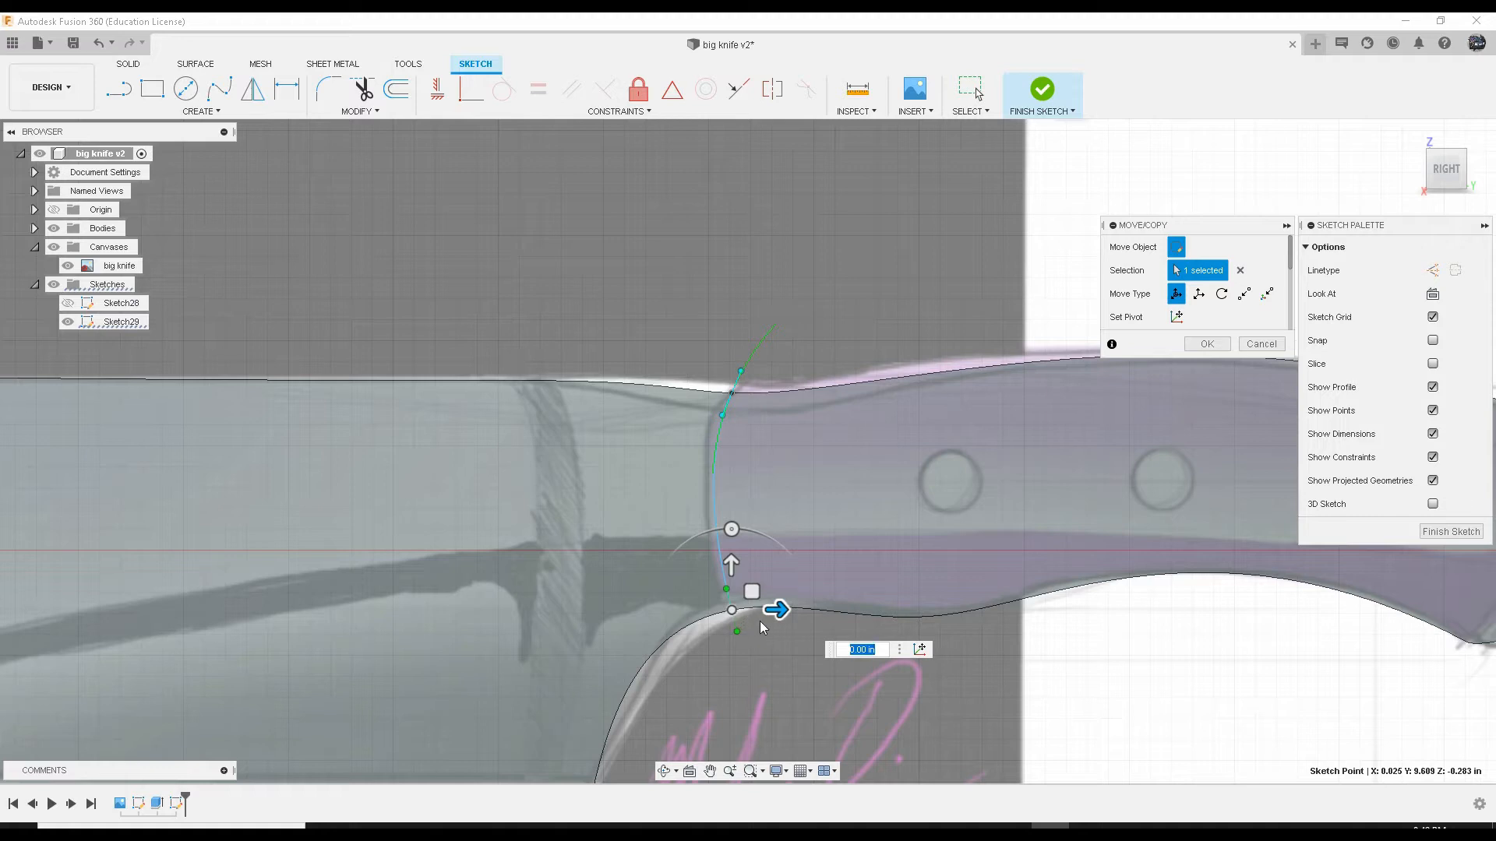
pyautogui.click(735, 632)
pyautogui.moveTo(767, 628); pyautogui.dragTo(779, 631)
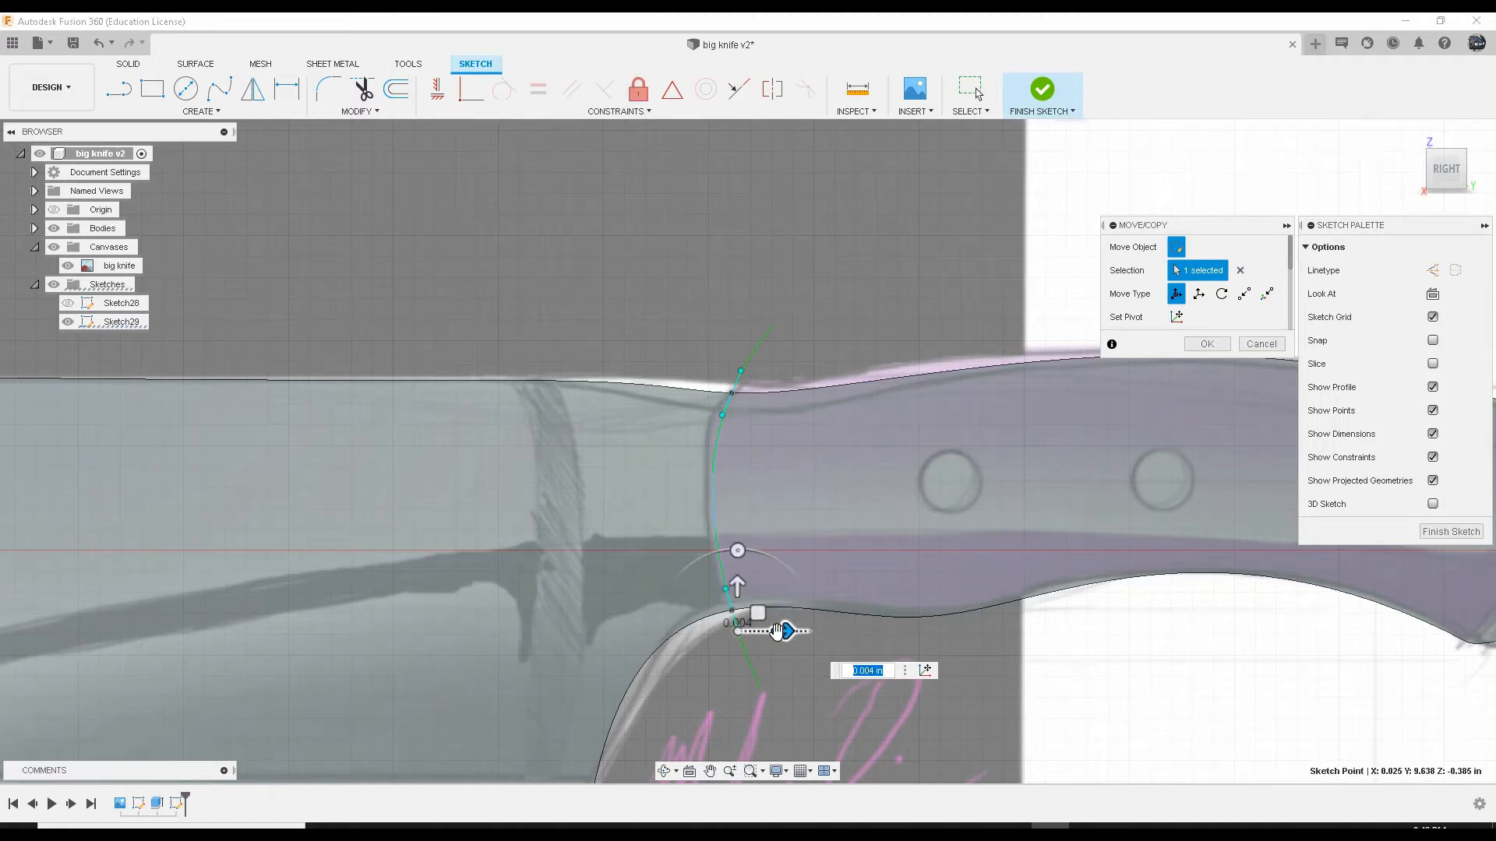
pyautogui.press('Return')
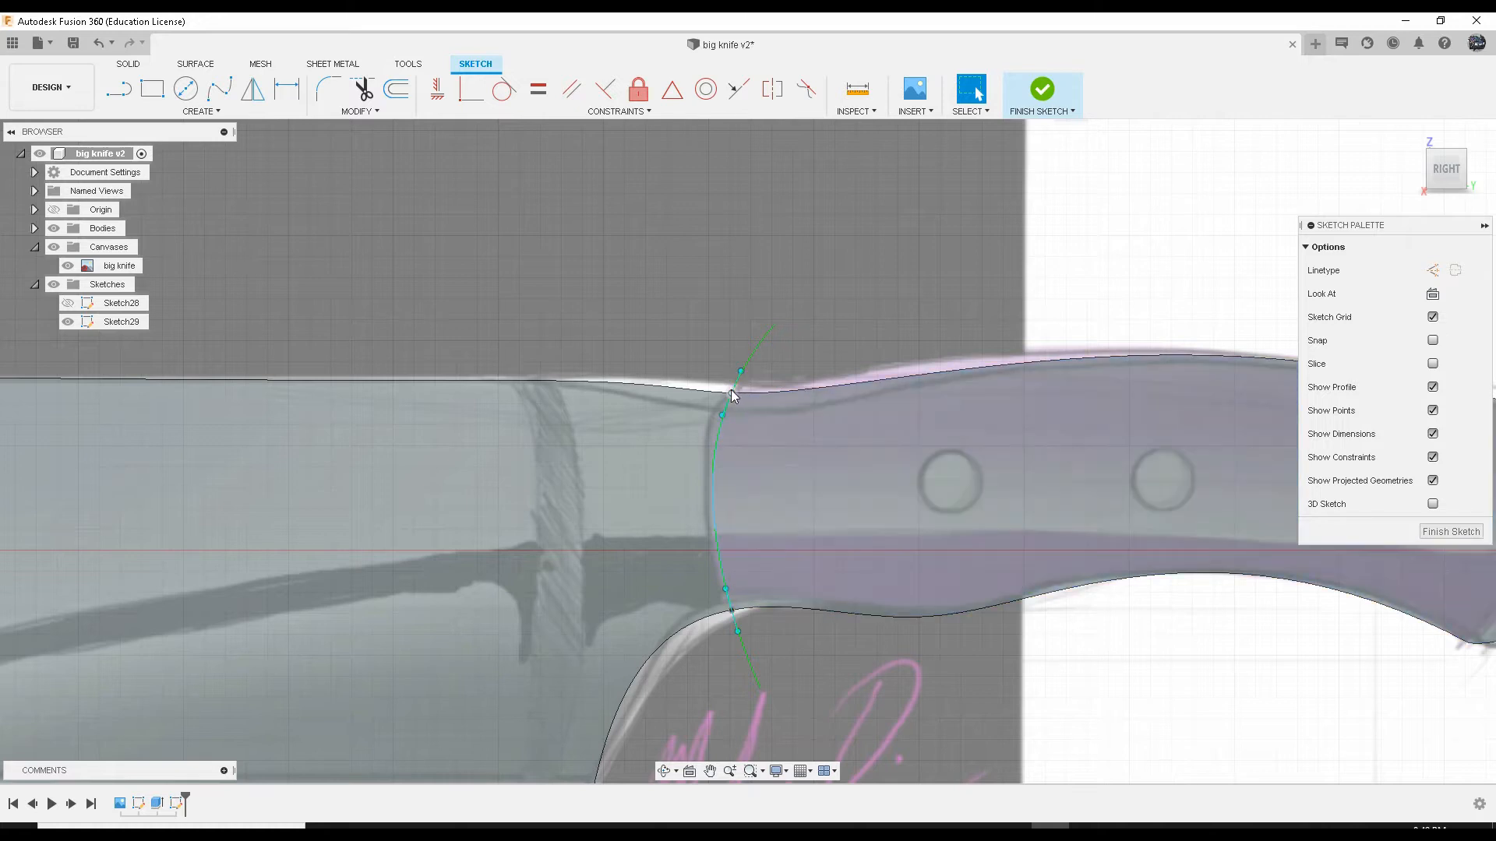
# Step: Move both end points of the handle's front boundary spline -0.026 in horizontally toward the blade and finish the sketch
pyautogui.press('m')
pyautogui.click(731, 392)
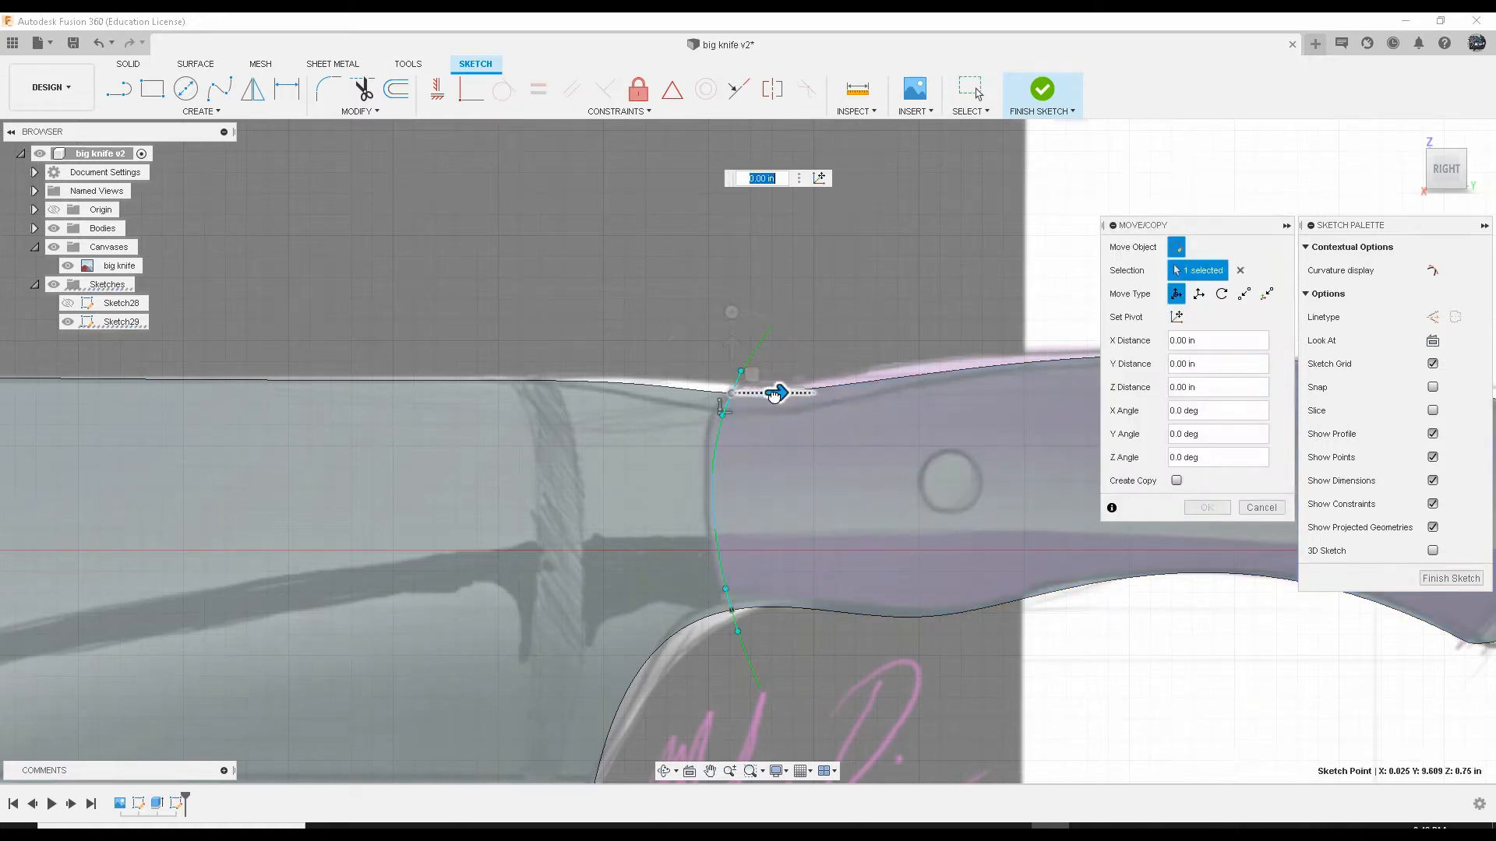
pyautogui.moveTo(774, 395); pyautogui.dragTo(769, 395)
pyautogui.press('Return')
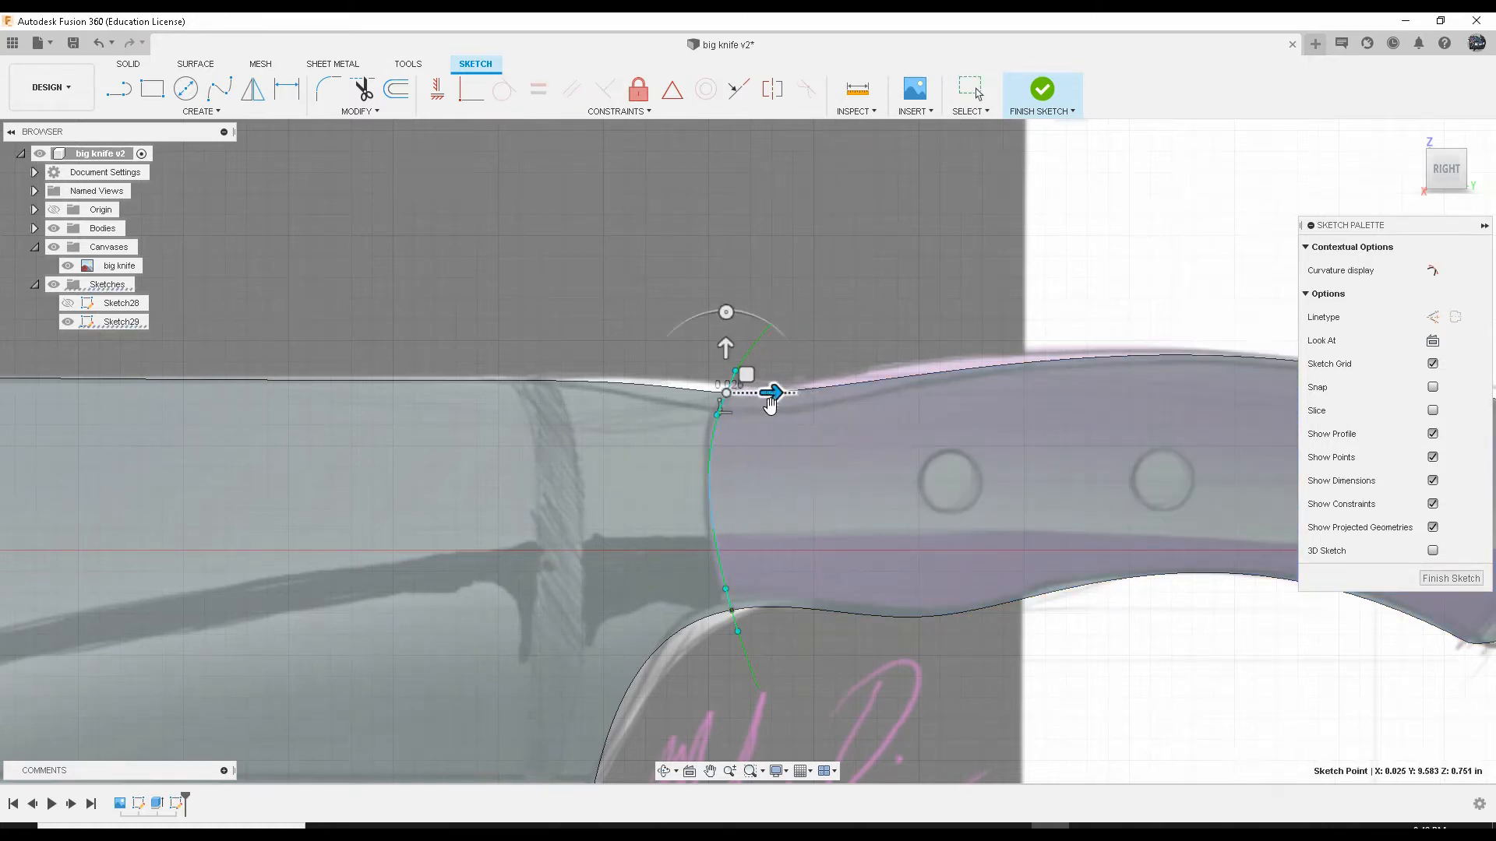
pyautogui.click(737, 632)
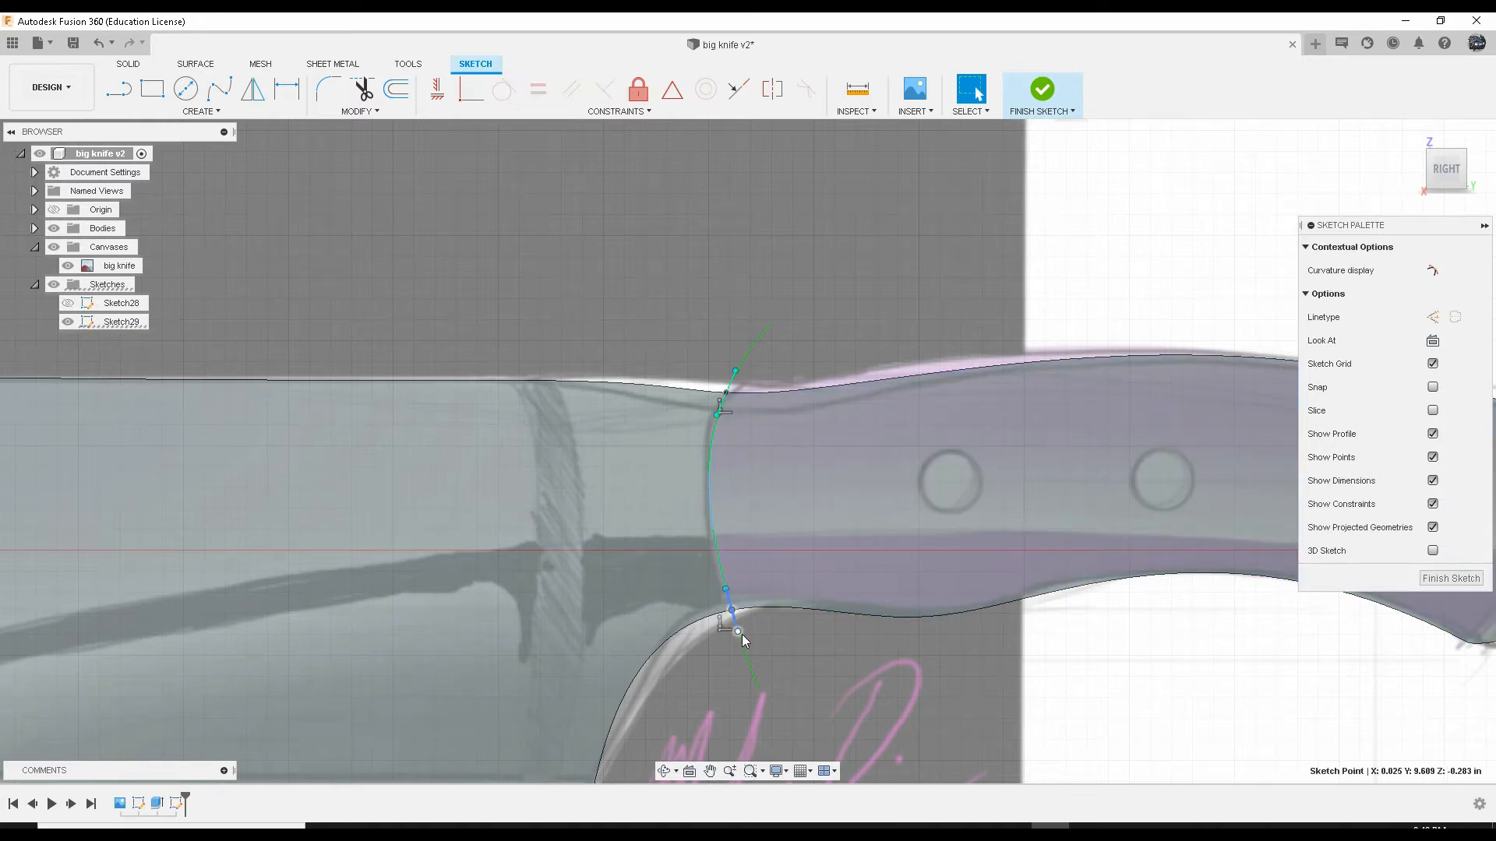
pyautogui.press('m')
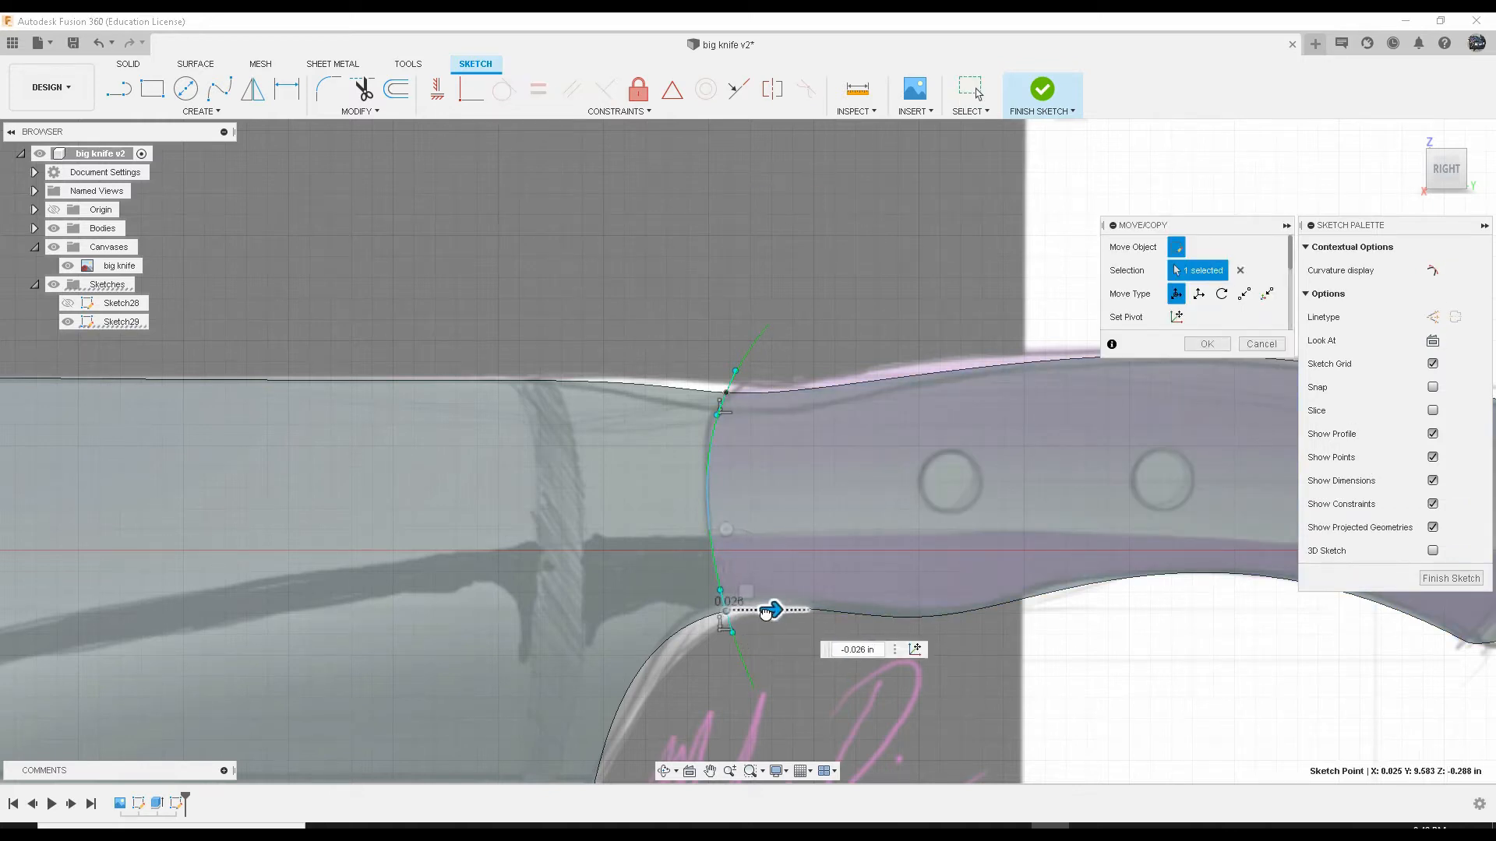
pyautogui.press('Return')
pyautogui.click(773, 474)
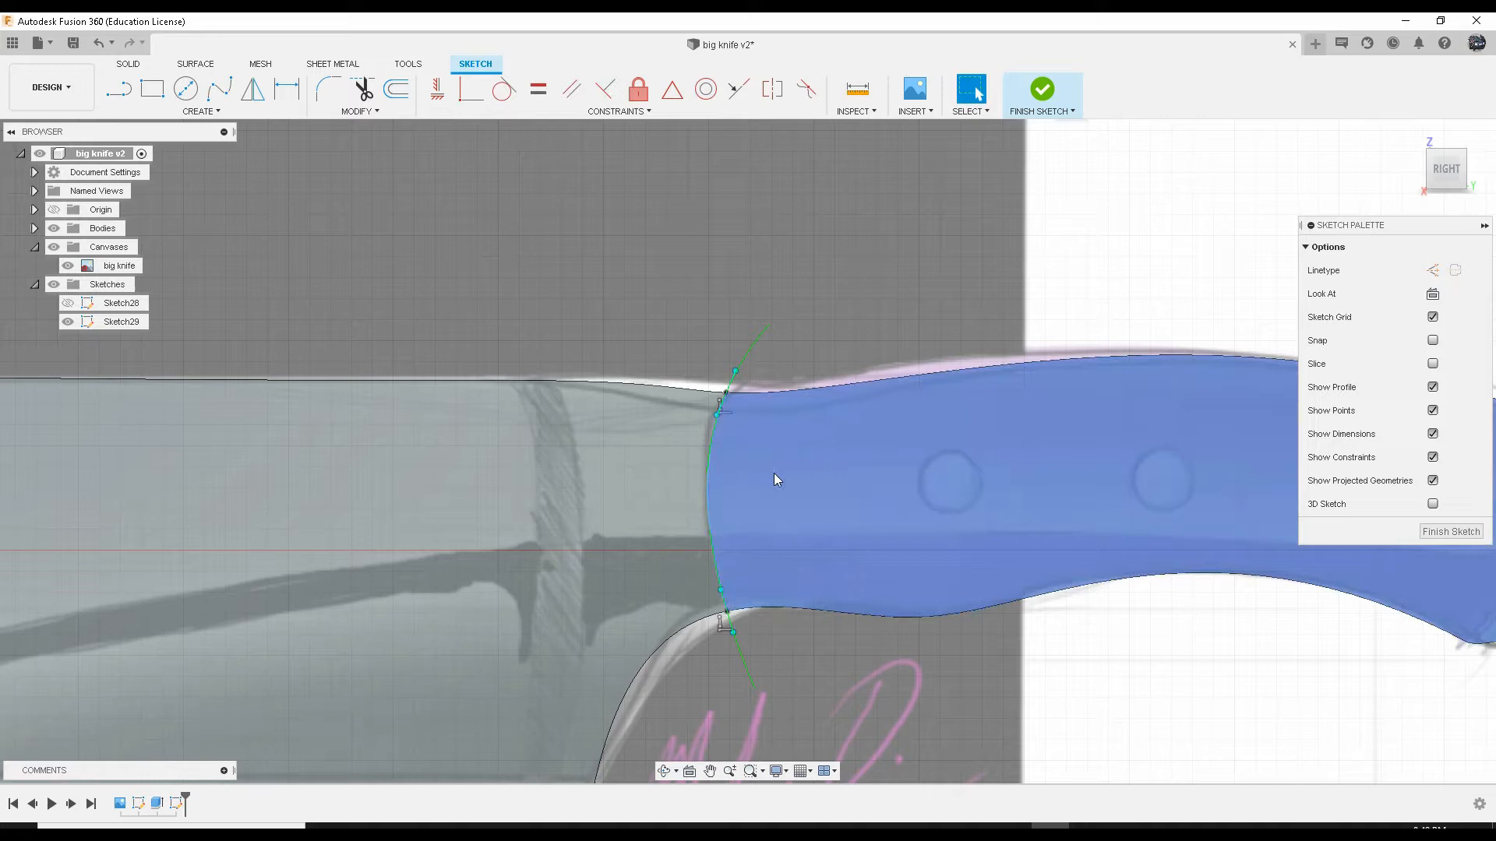
pyautogui.click(1450, 532)
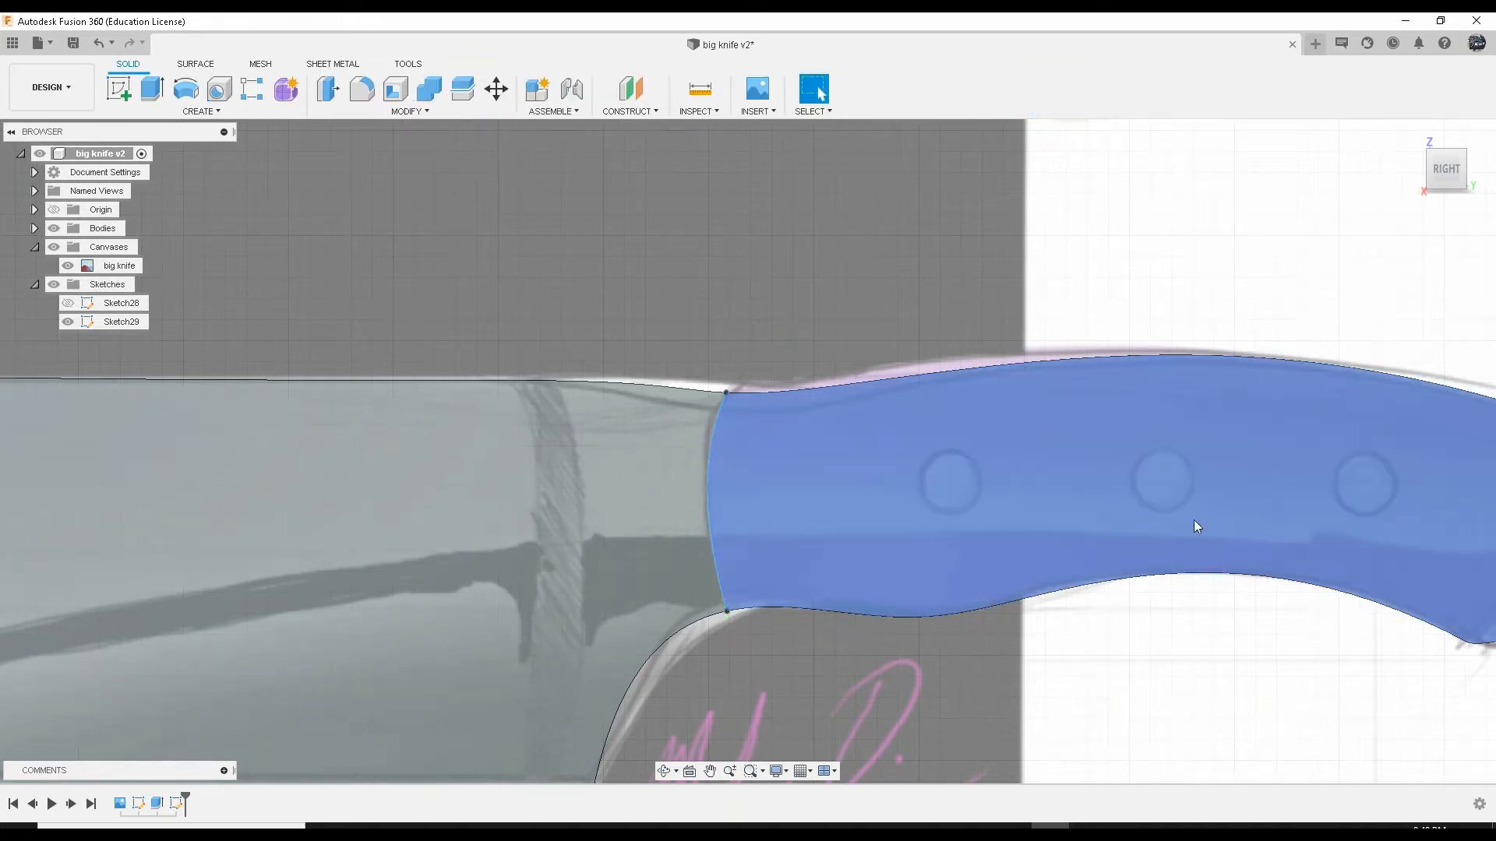
pyautogui.scroll(-2, 853, 453)
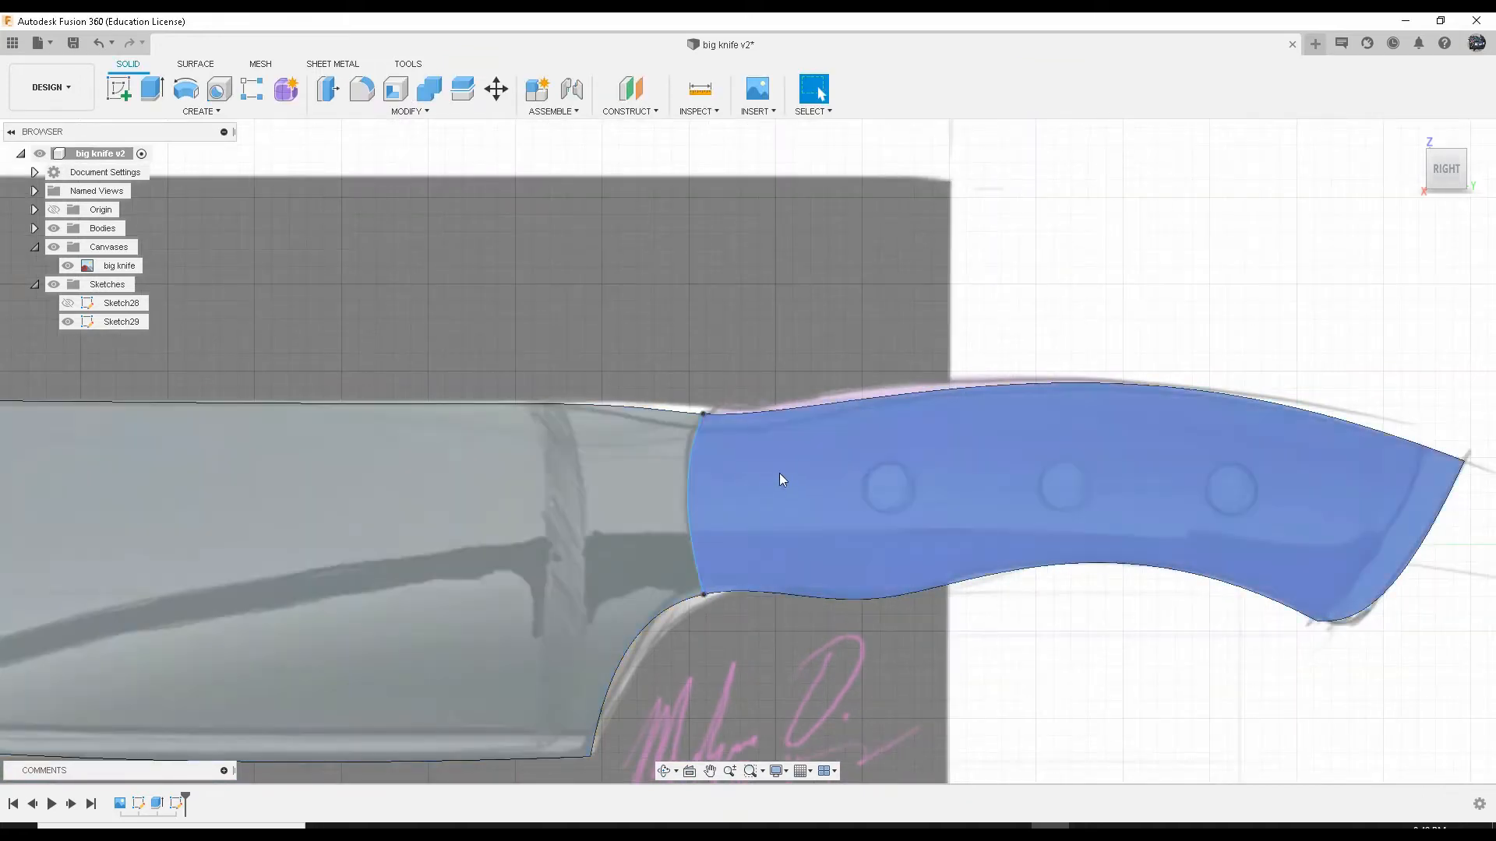
pyautogui.keyDown('shift'); pyautogui.moveTo(801, 483); pyautogui.dragTo(709, 458, button='middle'); pyautogui.keyUp('shift')
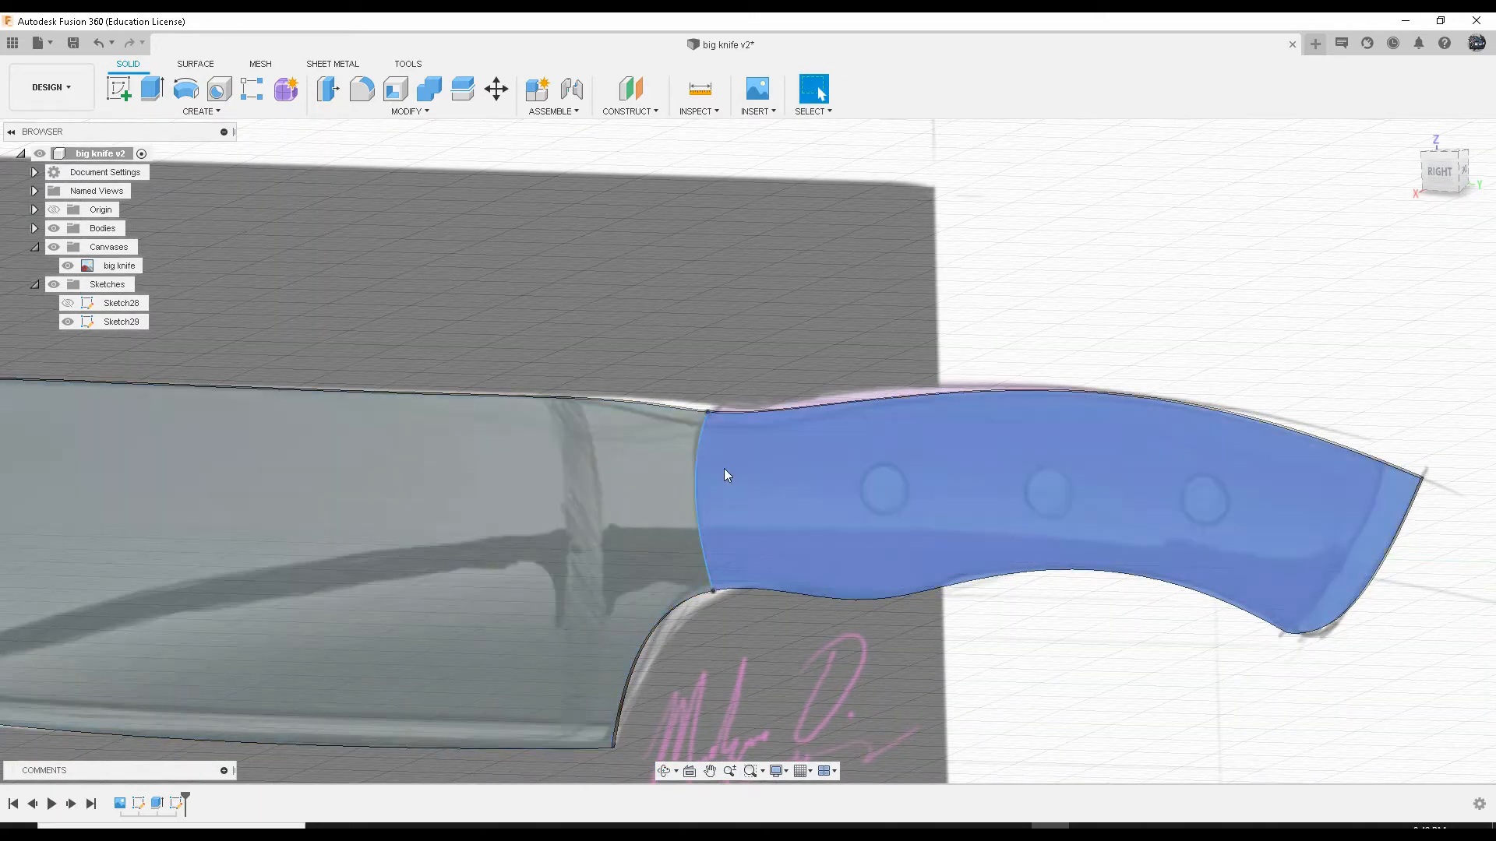
pyautogui.click(1429, 175)
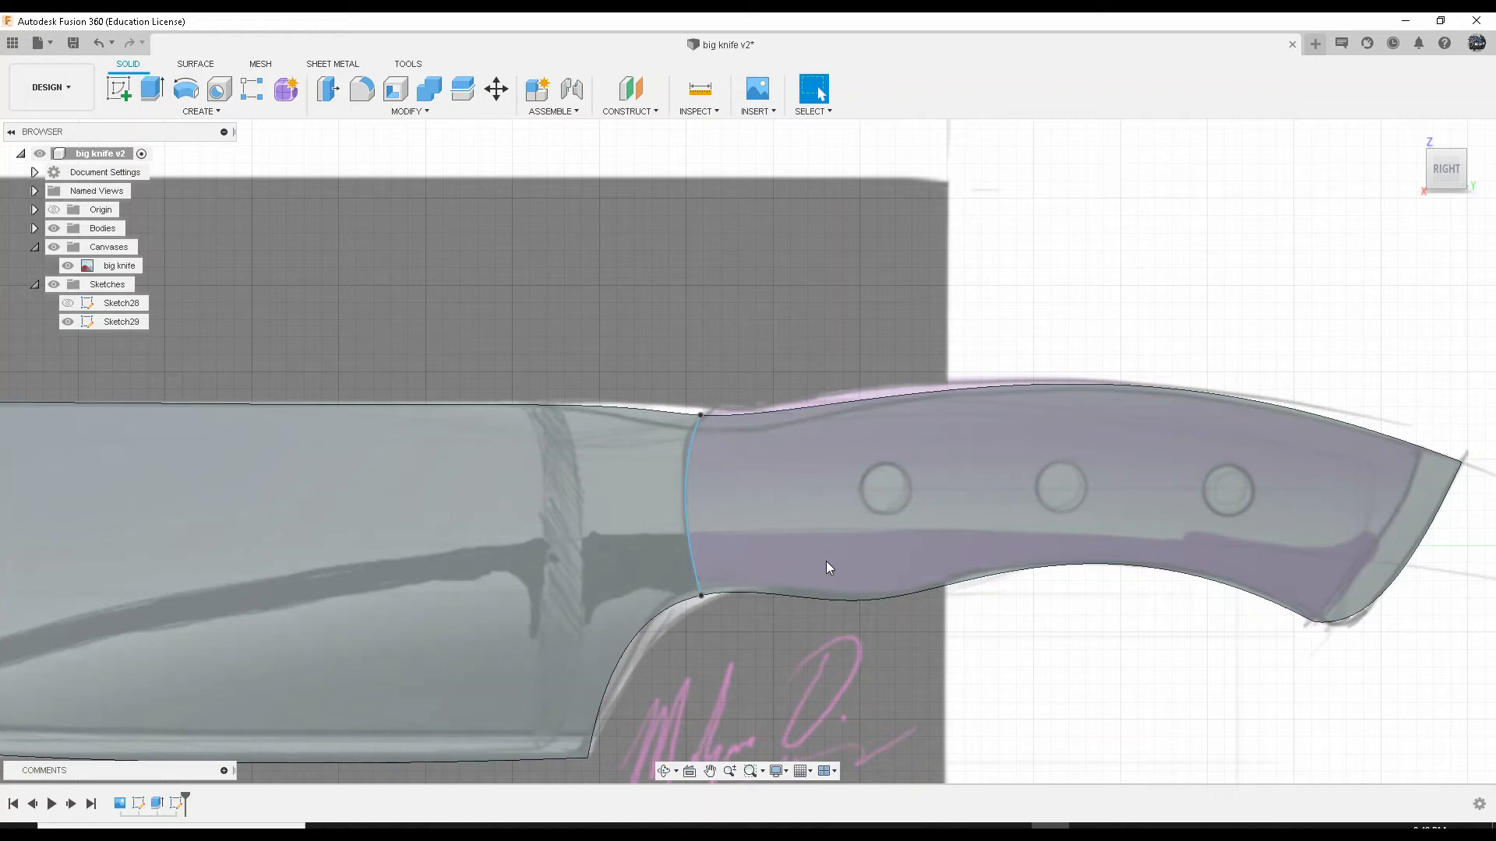
pyautogui.click(826, 561)
pyautogui.click(726, 527)
pyautogui.click(871, 589)
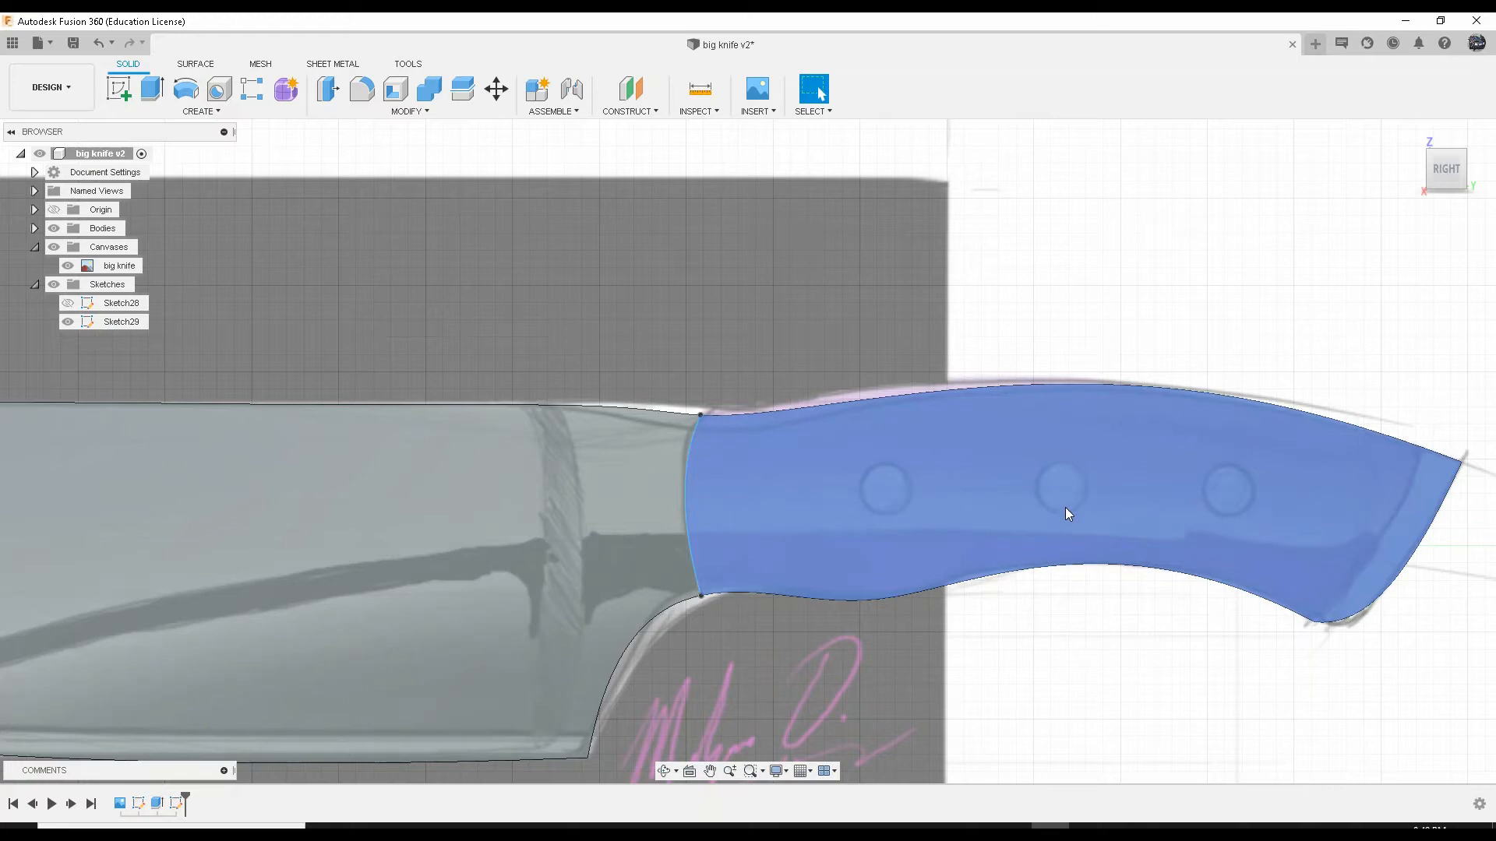
# Step: Extrude the handle profile up to the knife body's opposite face as a new body, using the To Object extent
pyautogui.click(975, 497)
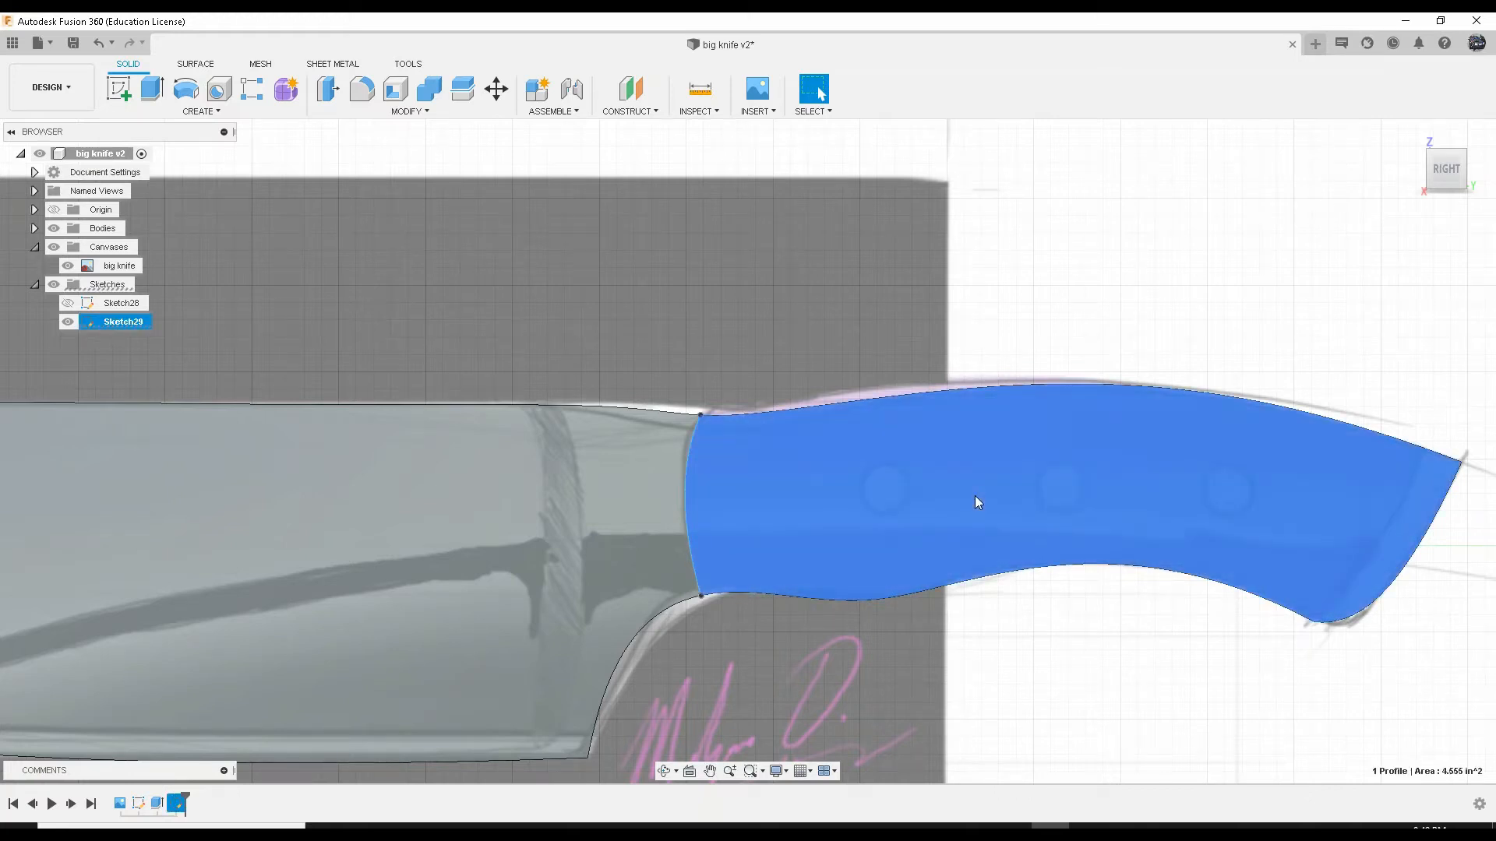
pyautogui.click(151, 89)
pyautogui.keyDown('shift'); pyautogui.moveTo(1251, 594); pyautogui.dragTo(1196, 514, button='middle'); pyautogui.keyUp('shift')
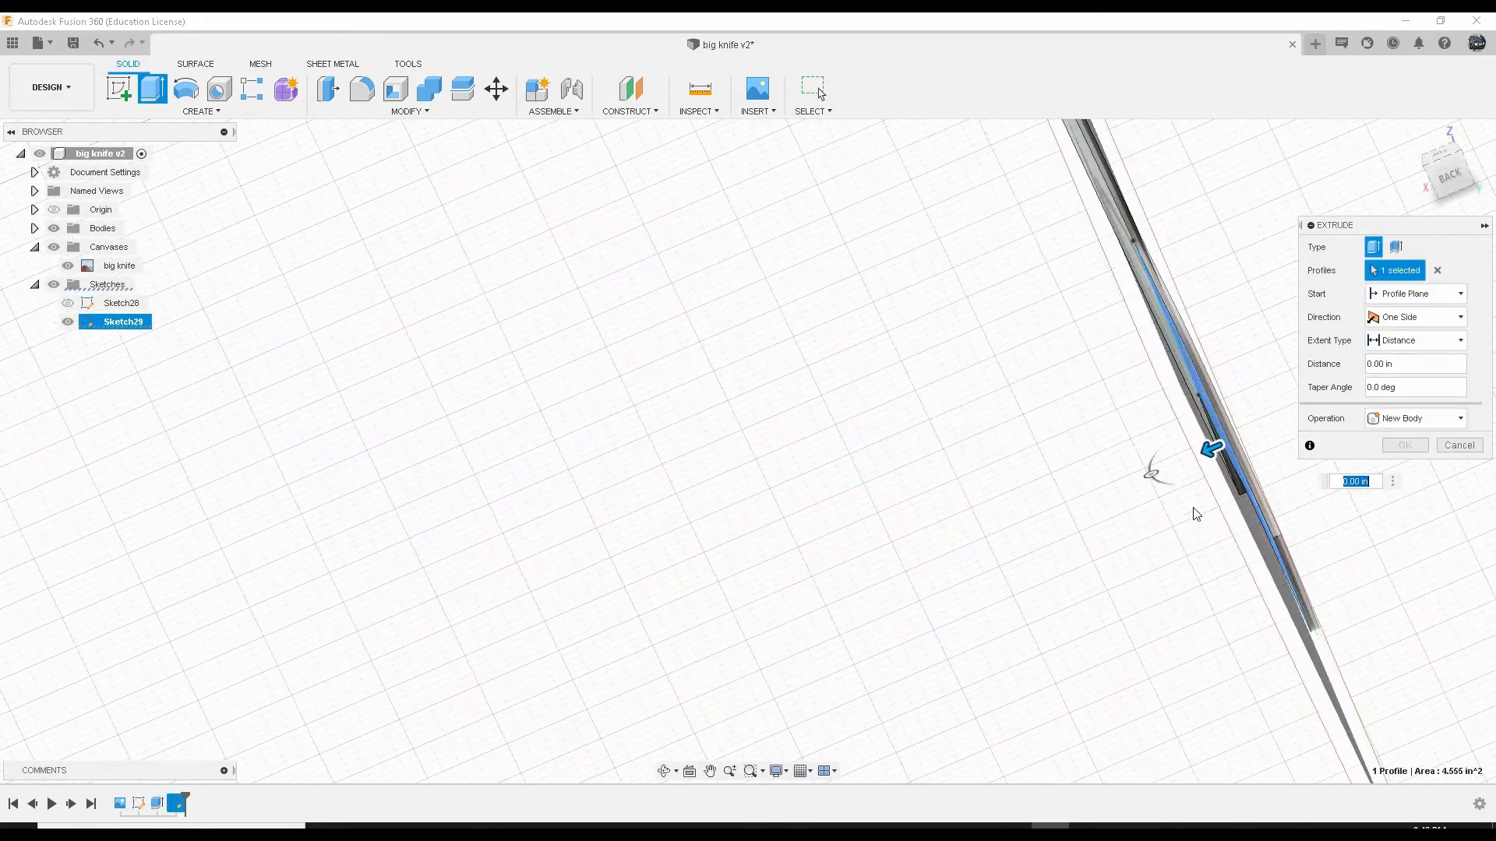
pyautogui.moveTo(1211, 450)
pyautogui.mouseDown()
pyautogui.moveTo(1258, 444)
pyautogui.moveTo(1230, 455)
pyautogui.mouseUp()
pyautogui.keyDown('shift'); pyautogui.moveTo(1399, 604); pyautogui.dragTo(498, 696, button='middle'); pyautogui.keyUp('shift')
pyautogui.keyDown('shift'); pyautogui.moveTo(901, 508); pyautogui.dragTo(946, 516, button='middle'); pyautogui.keyUp('shift')
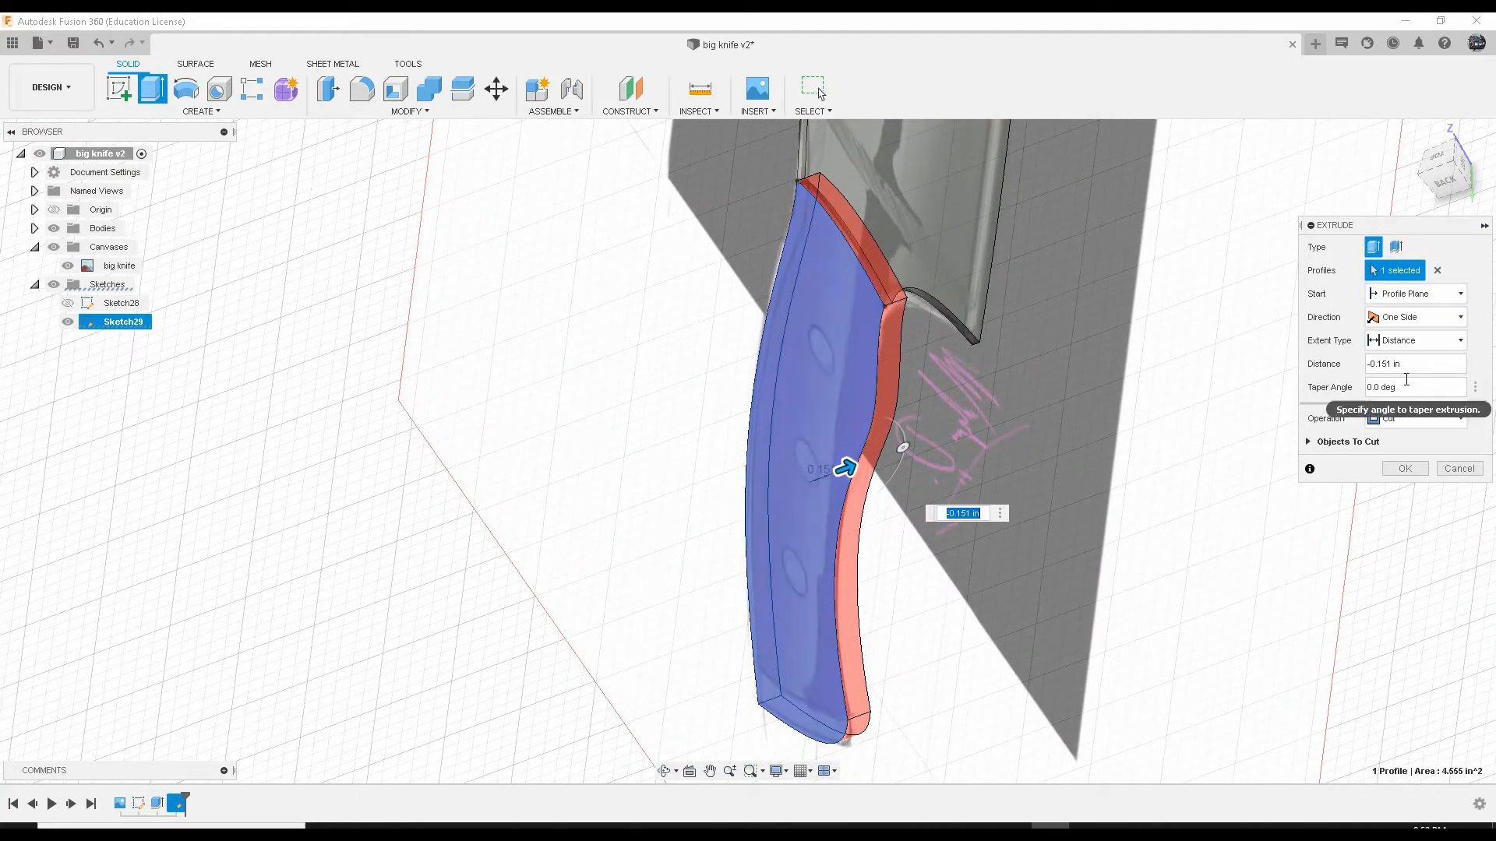
pyautogui.click(1425, 364)
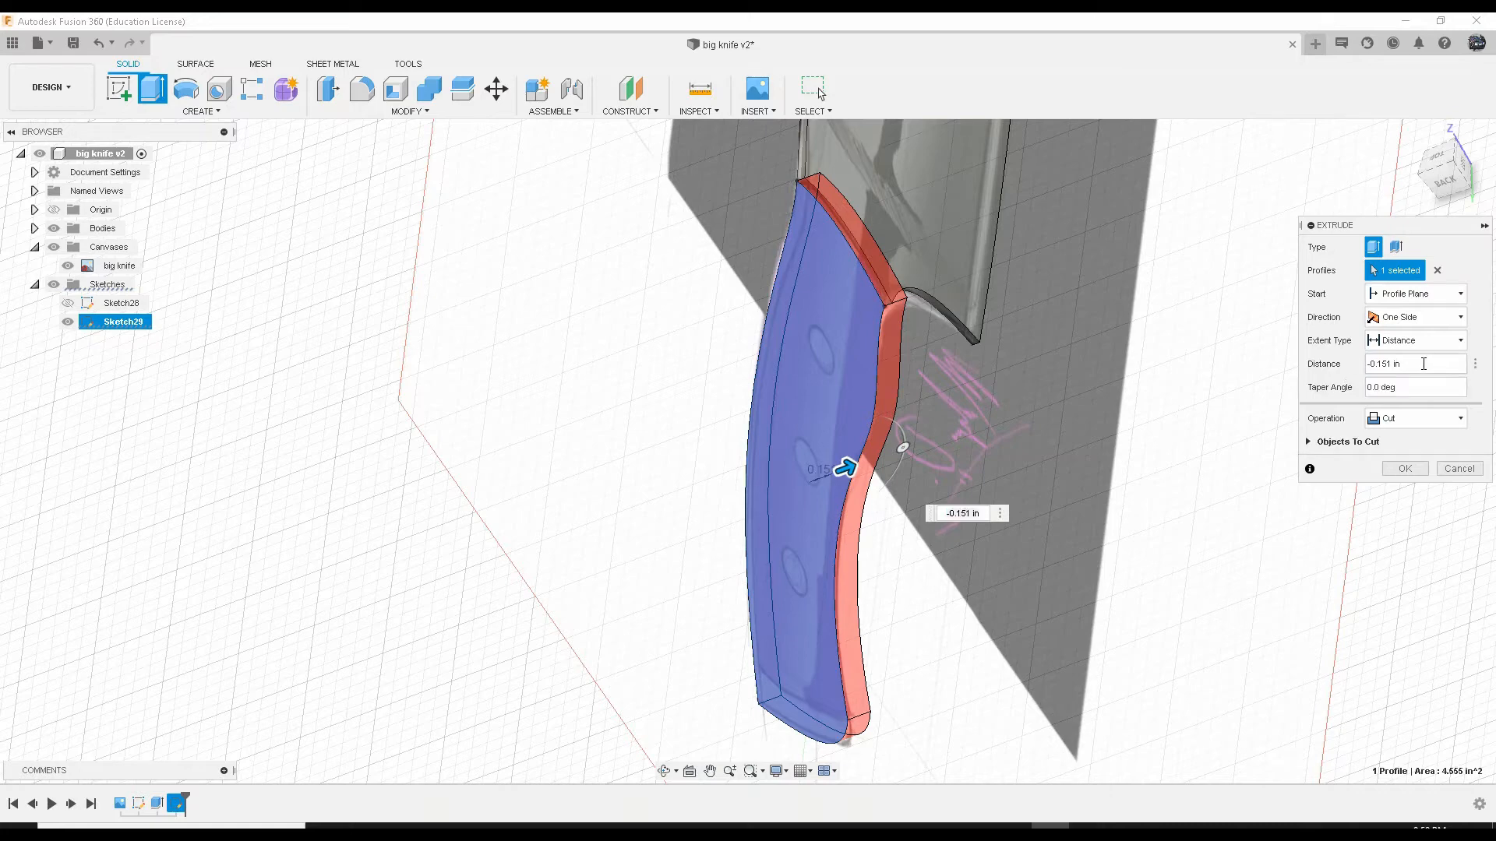
pyautogui.click(1424, 341)
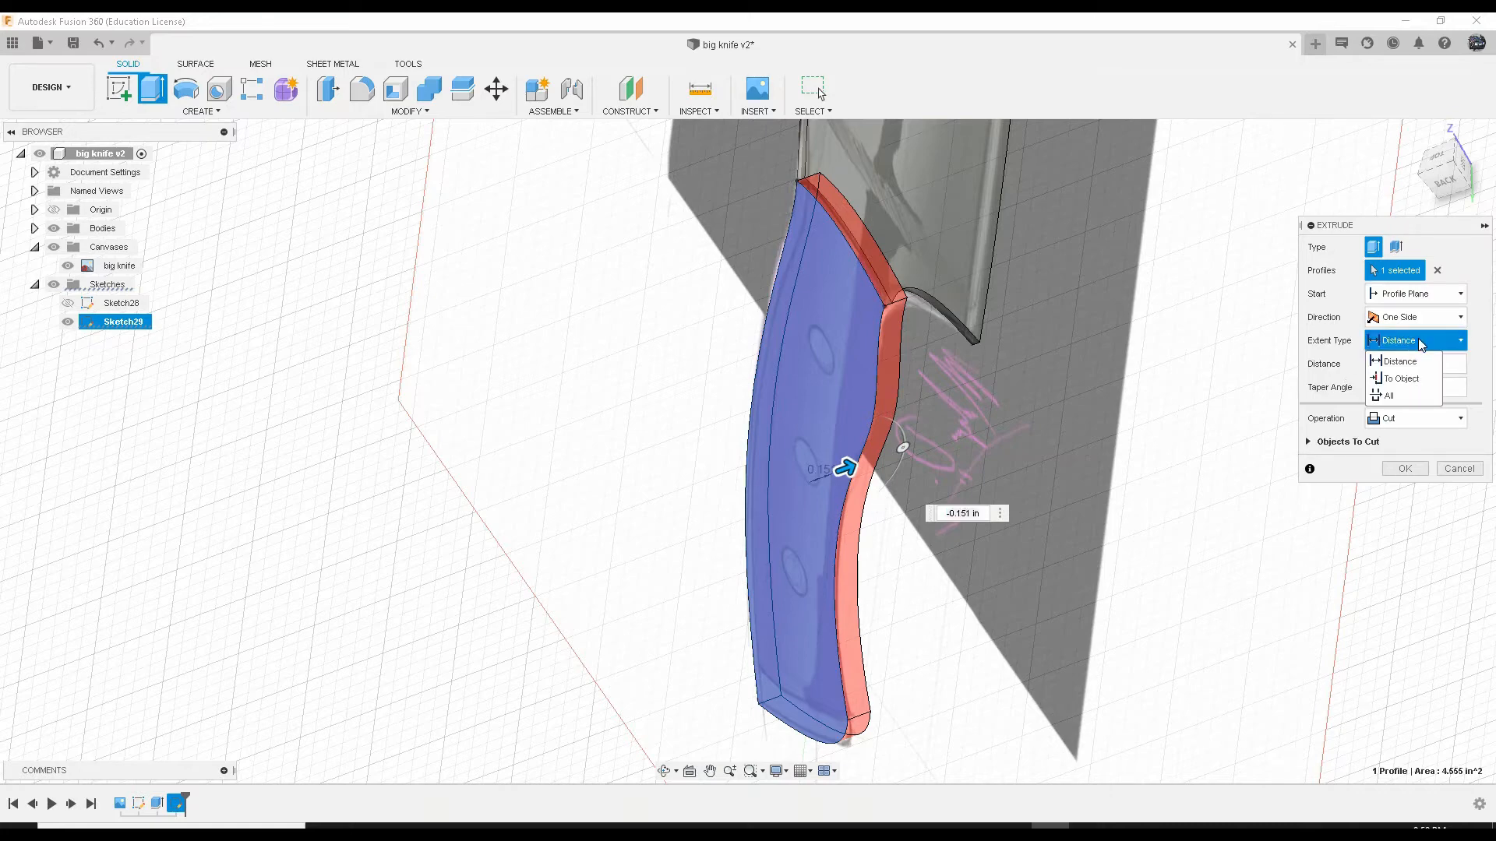
pyautogui.click(1393, 380)
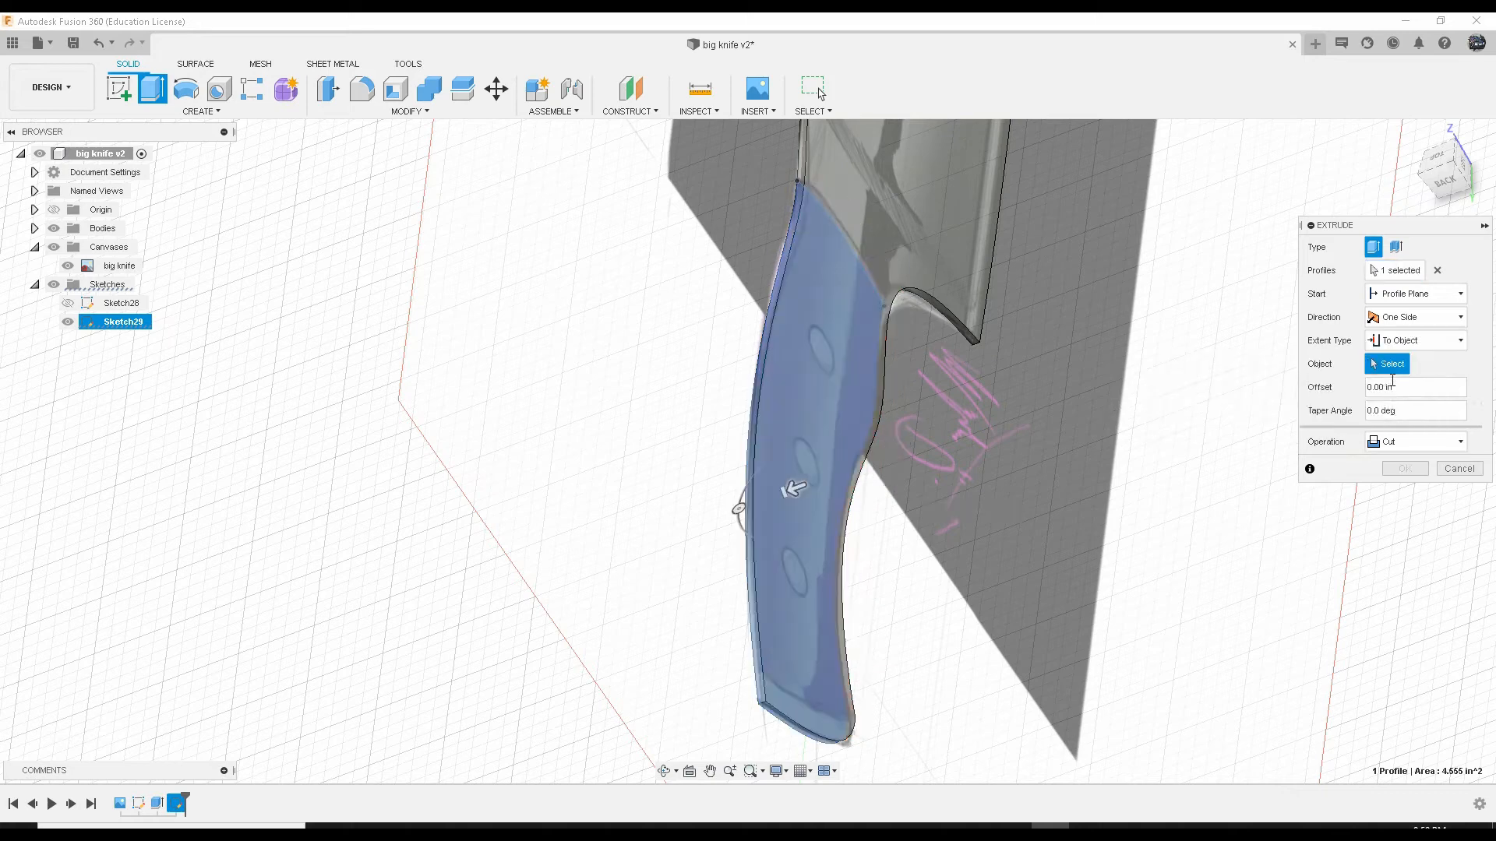
pyautogui.click(939, 249)
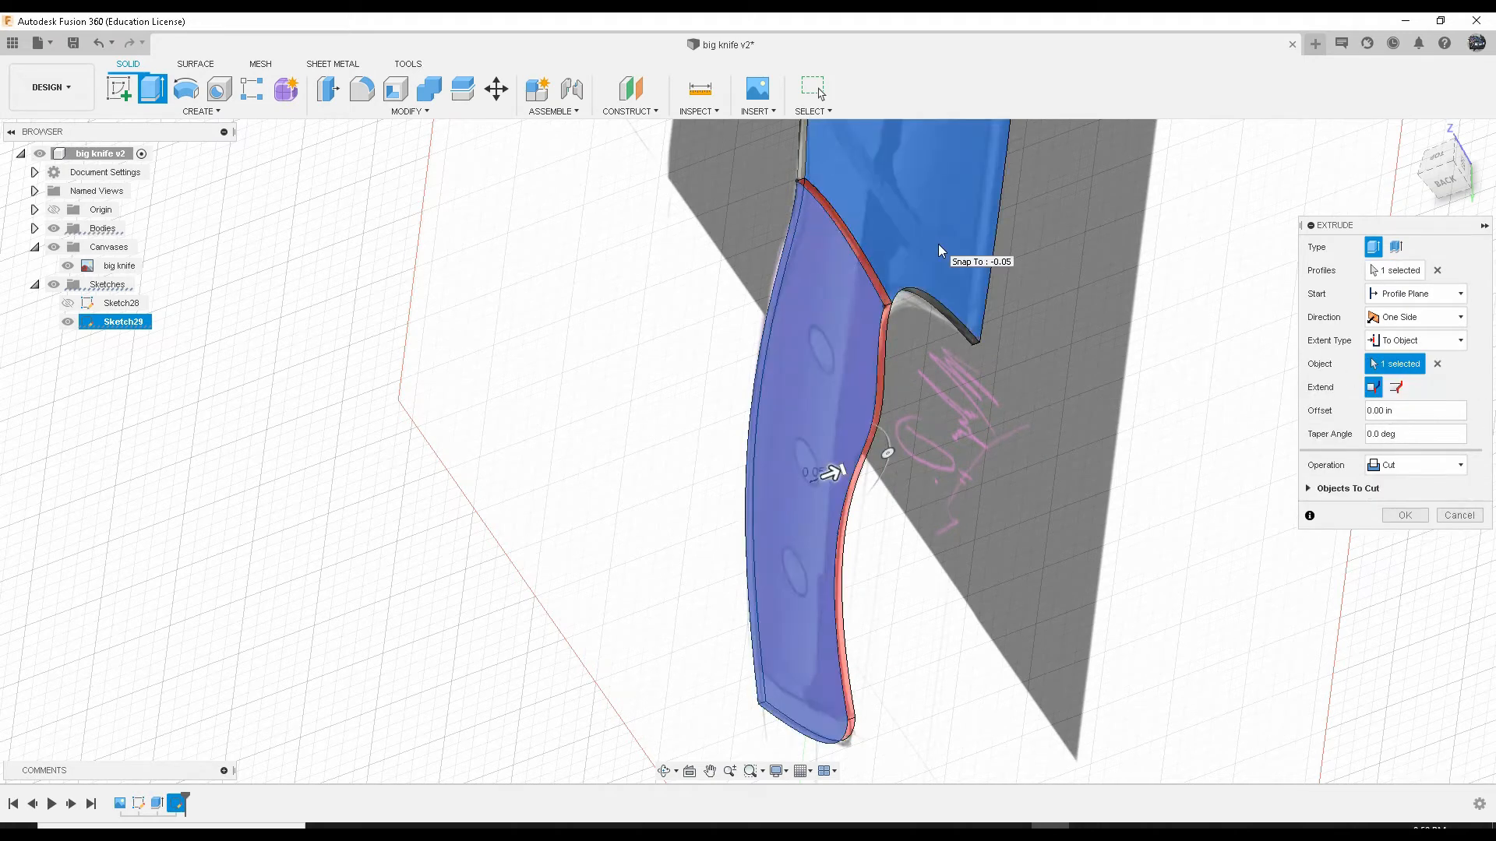
pyautogui.click(1402, 468)
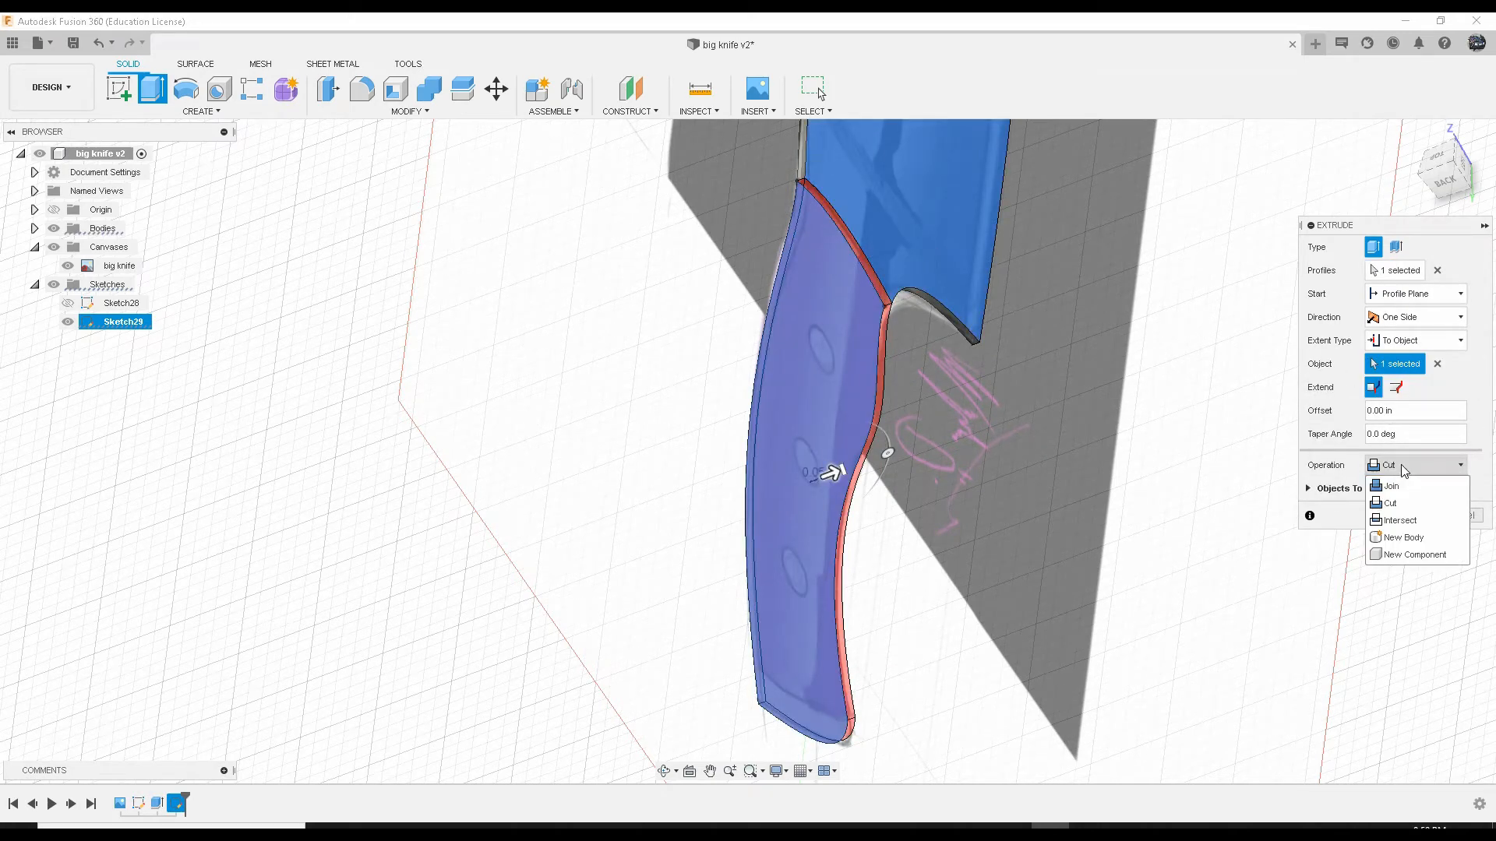
pyautogui.click(1404, 537)
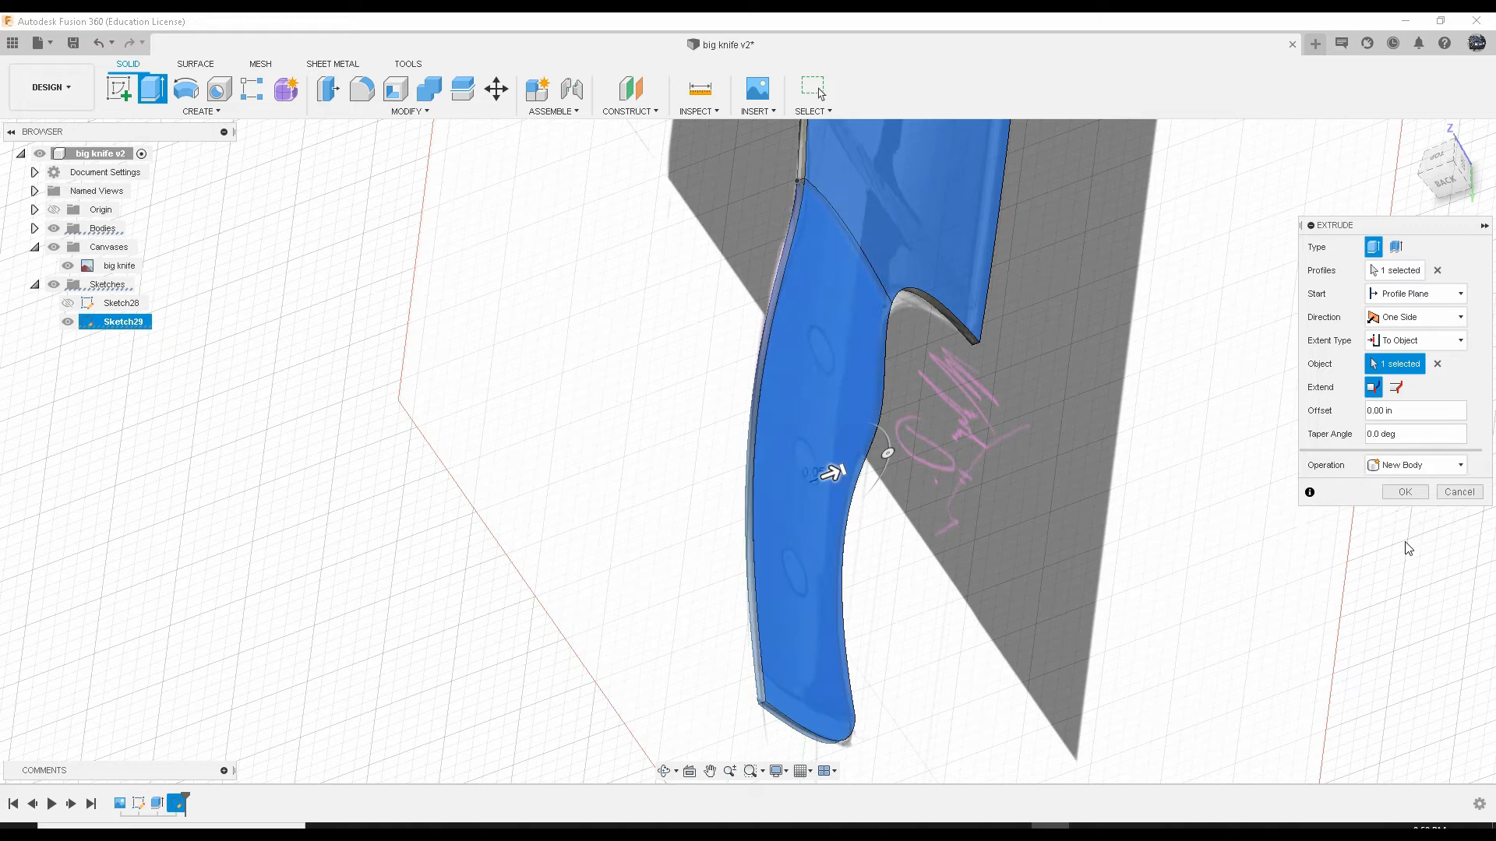
pyautogui.click(1405, 492)
# Step: Examine the new handle body and its boundary with the blade from several angles
pyautogui.keyDown('shift'); pyautogui.moveTo(600, 577); pyautogui.dragTo(886, 517, button='middle'); pyautogui.keyUp('shift')
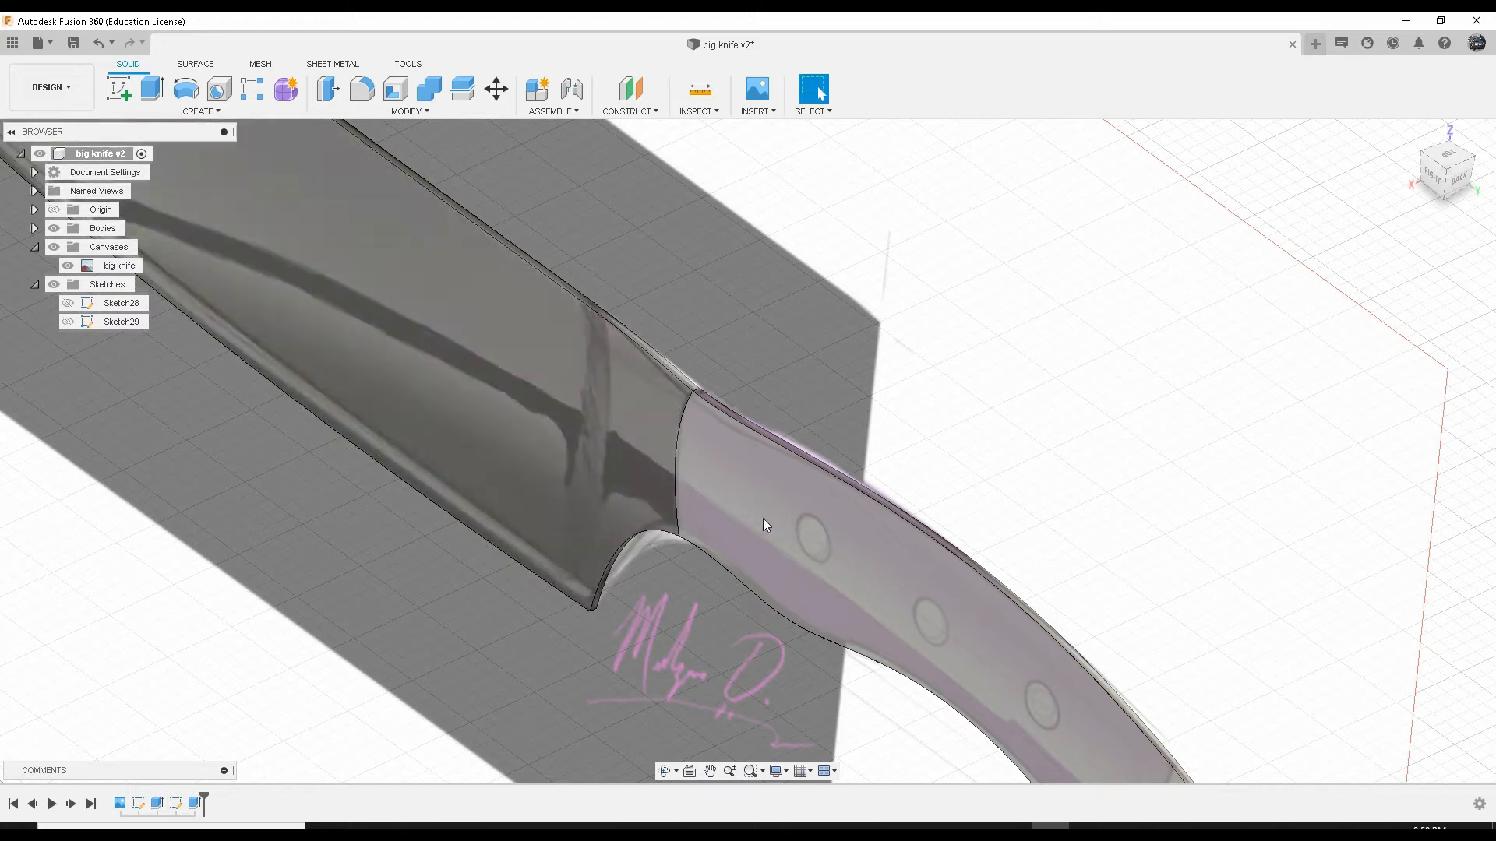
pyautogui.keyDown('shift'); pyautogui.moveTo(822, 424); pyautogui.dragTo(904, 448, button='middle'); pyautogui.keyUp('shift')
pyautogui.click(1411, 136)
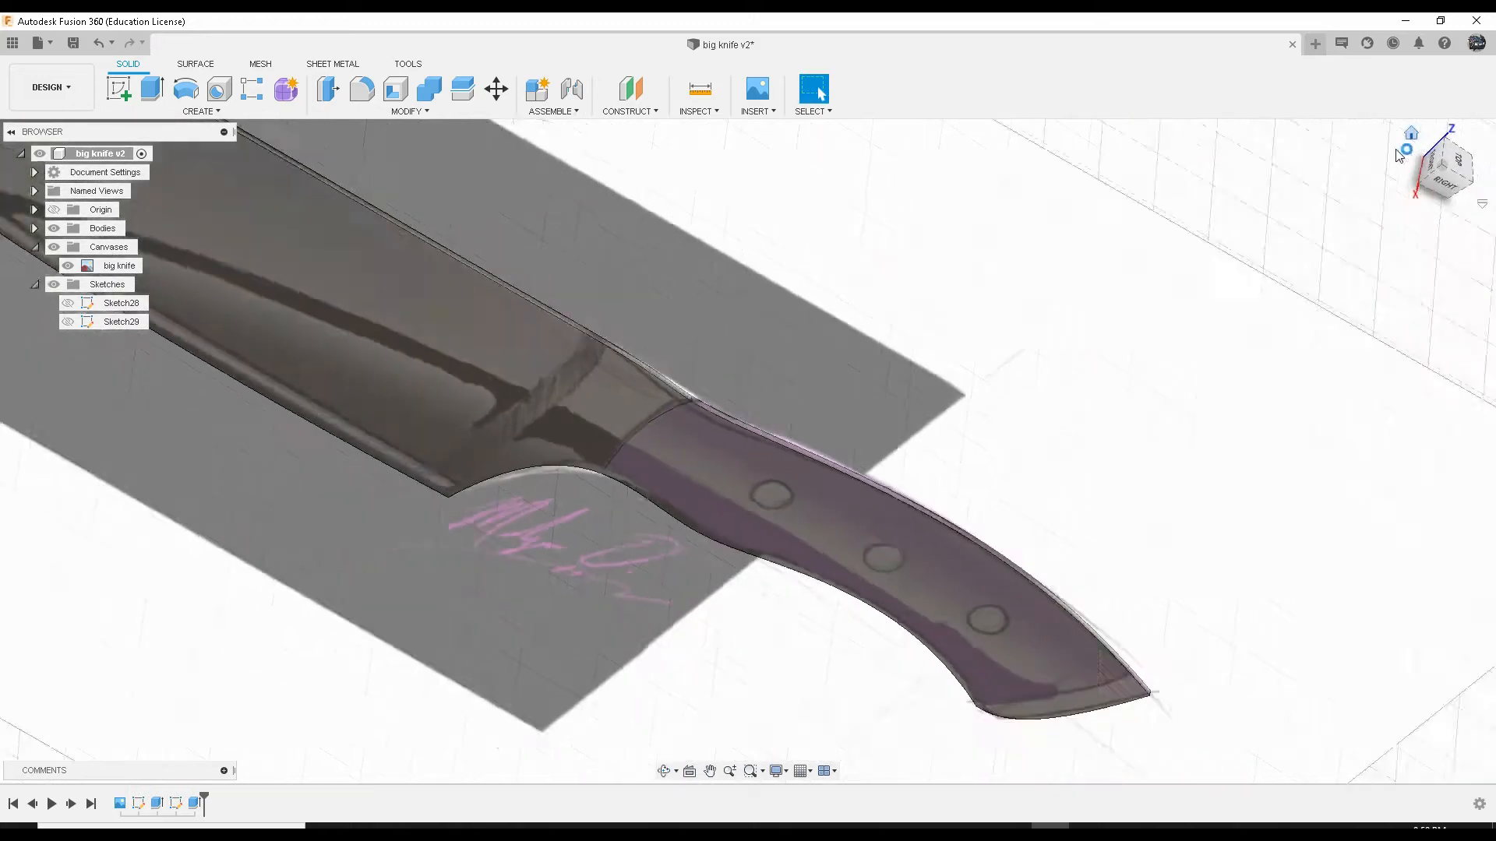
pyautogui.scroll(2, 853, 349)
pyautogui.scroll(3, 891, 511)
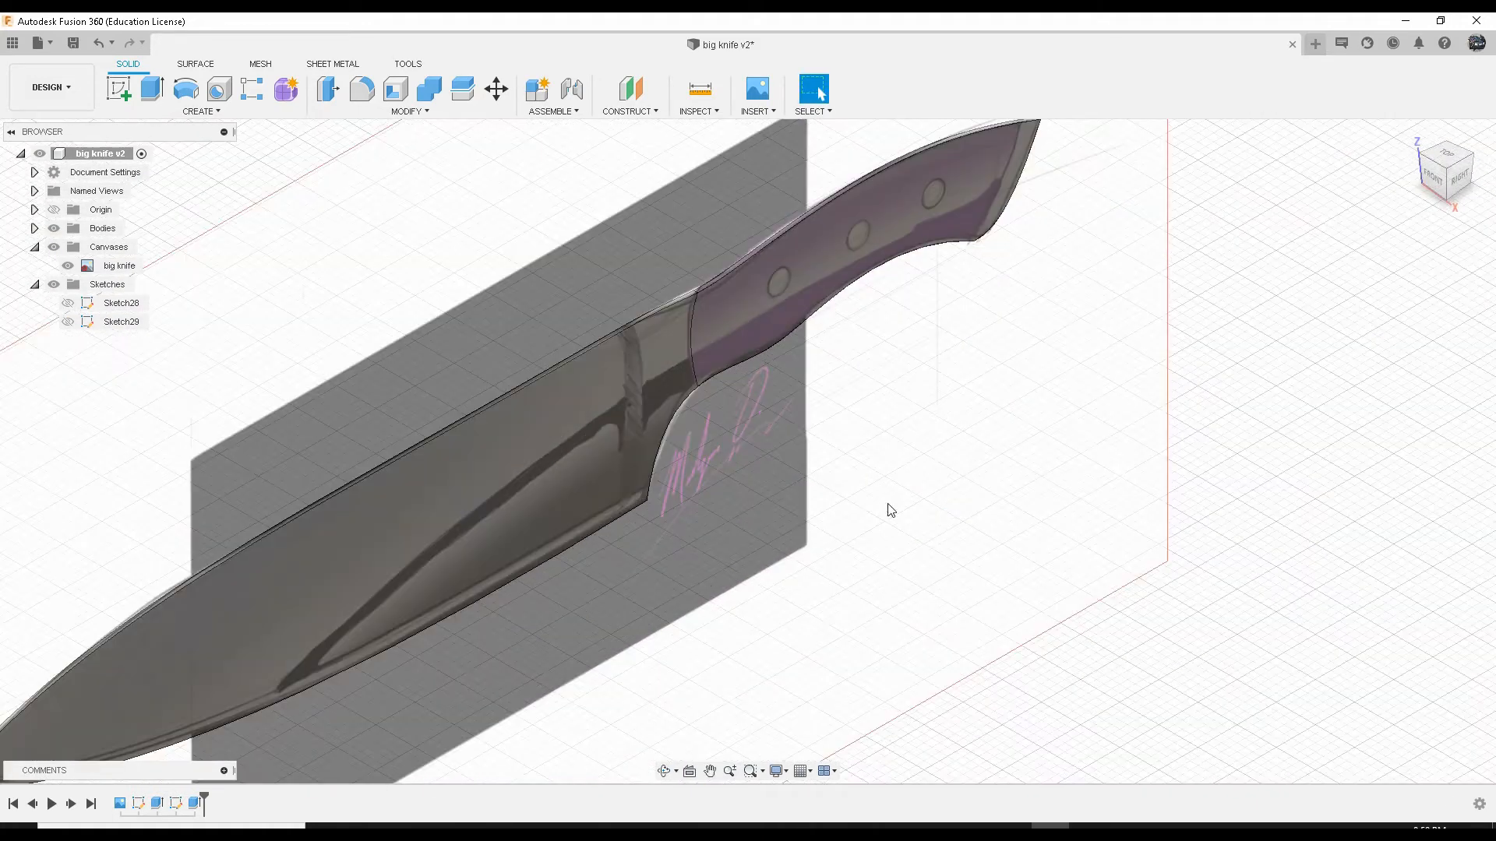
pyautogui.keyDown('shift'); pyautogui.moveTo(890, 510); pyautogui.dragTo(637, 421, button='middle'); pyautogui.keyUp('shift')
pyautogui.click(1408, 141)
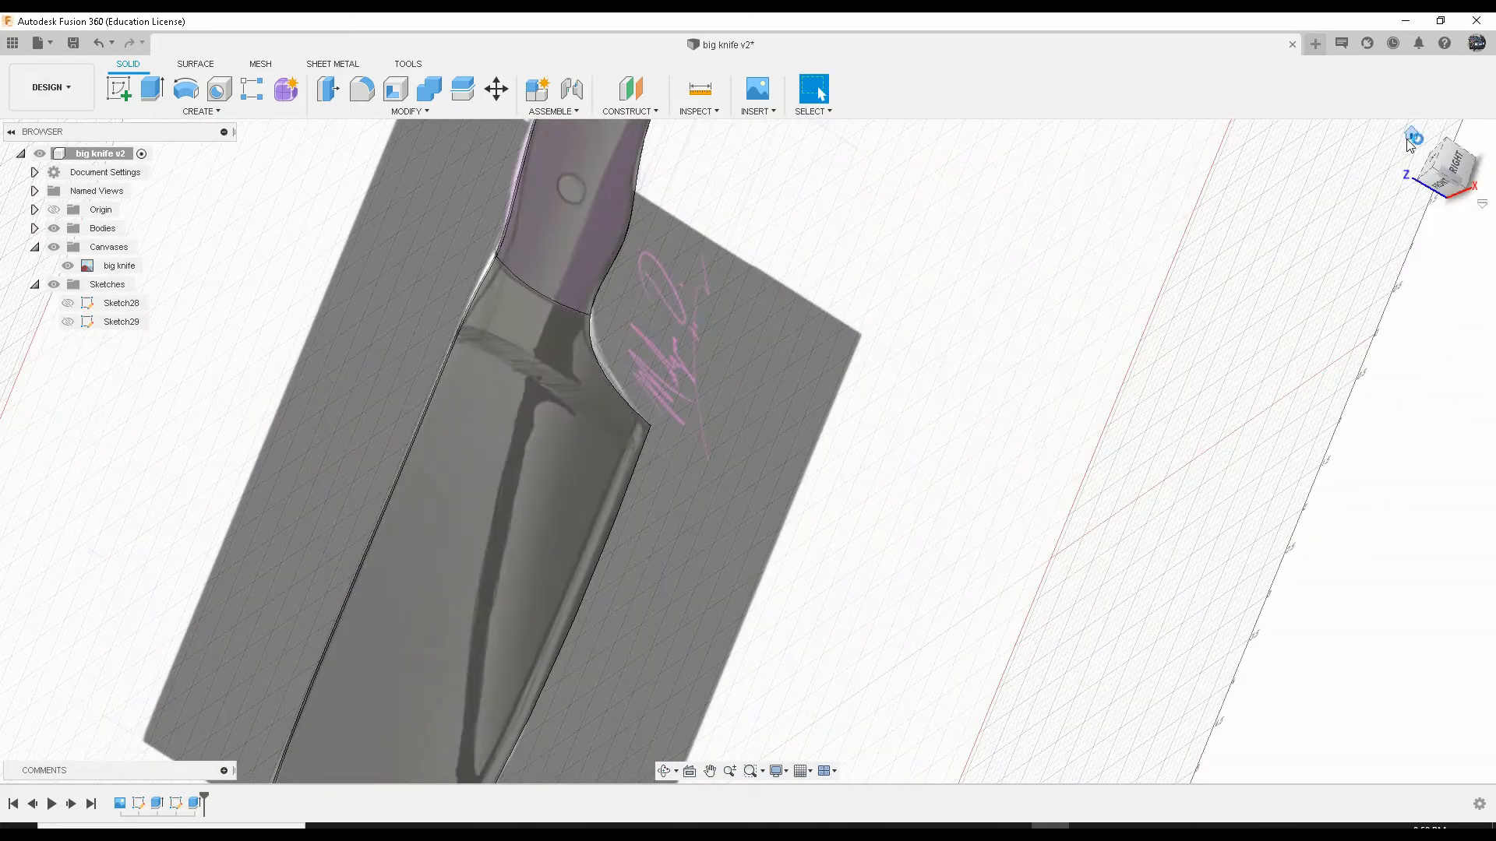
pyautogui.scroll(10, 701, 468)
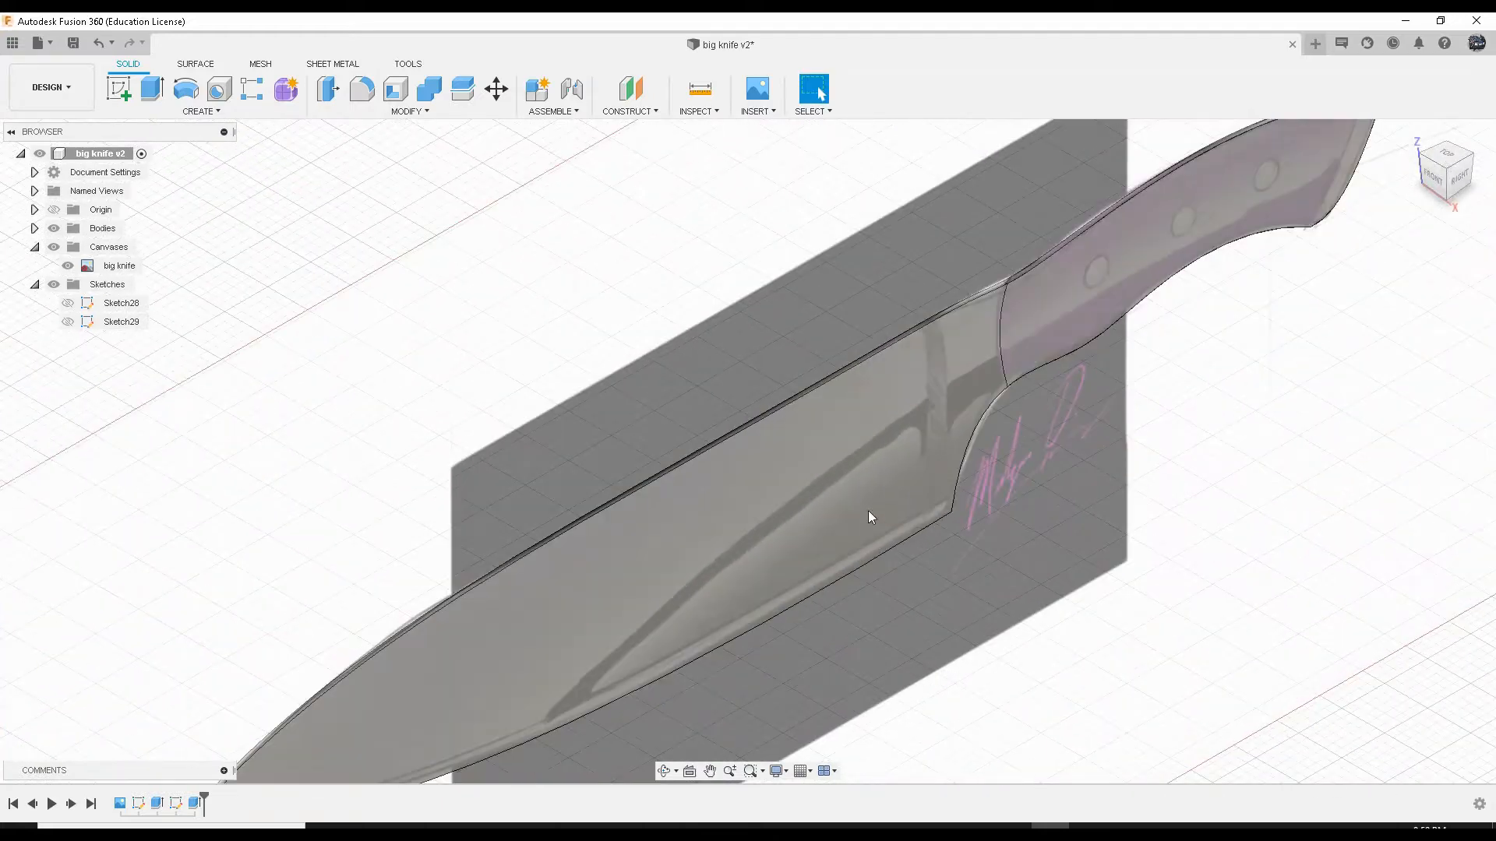
pyautogui.moveTo(465, 333); pyautogui.dragTo(504, 273, button='middle')
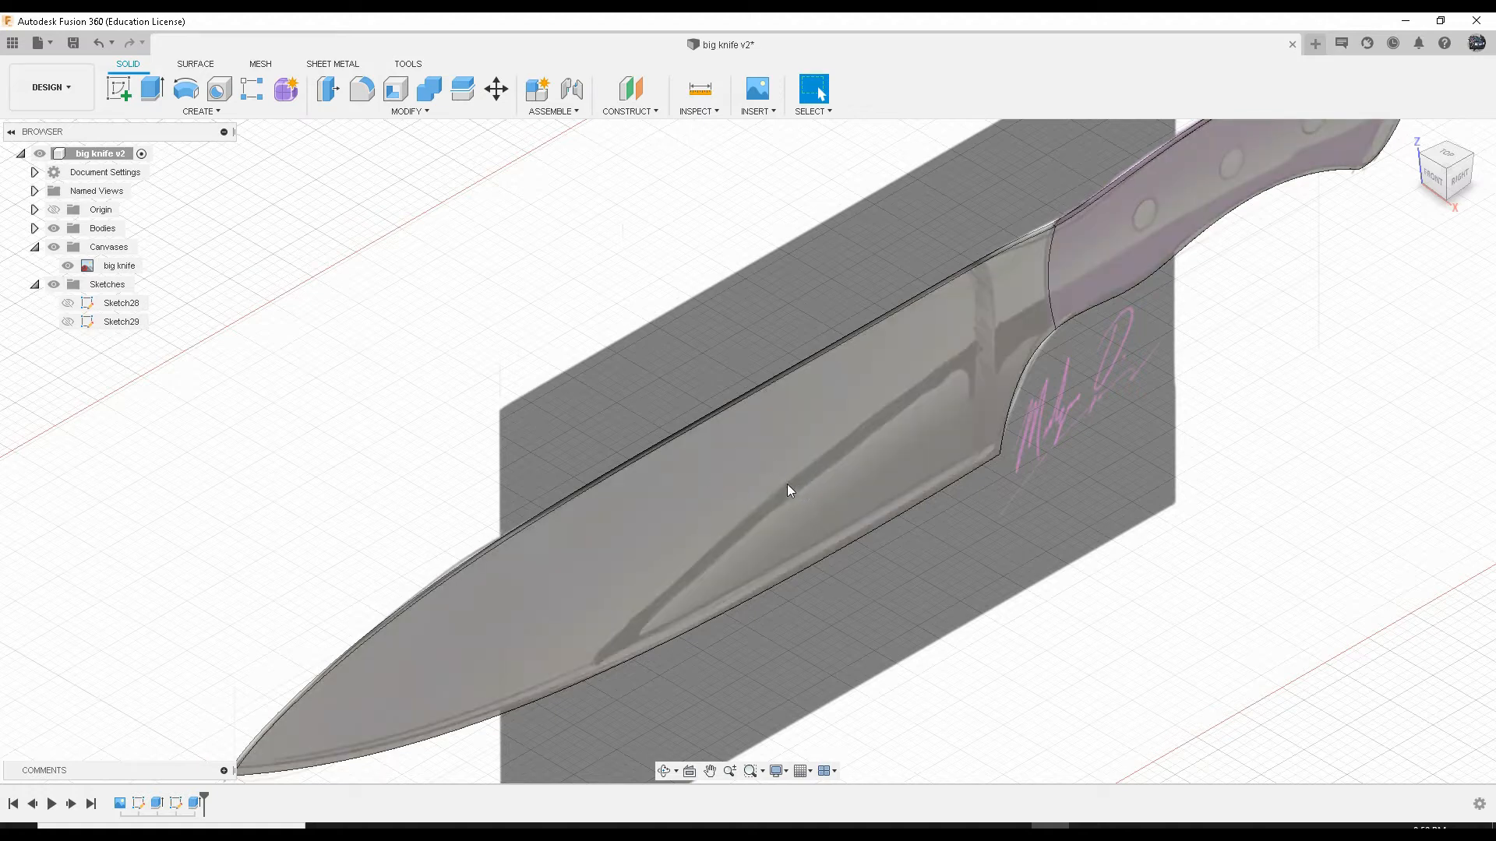
# Step: Hide the full knife body and the big knife canvas so only the handle body is shown
pyautogui.click(34, 229)
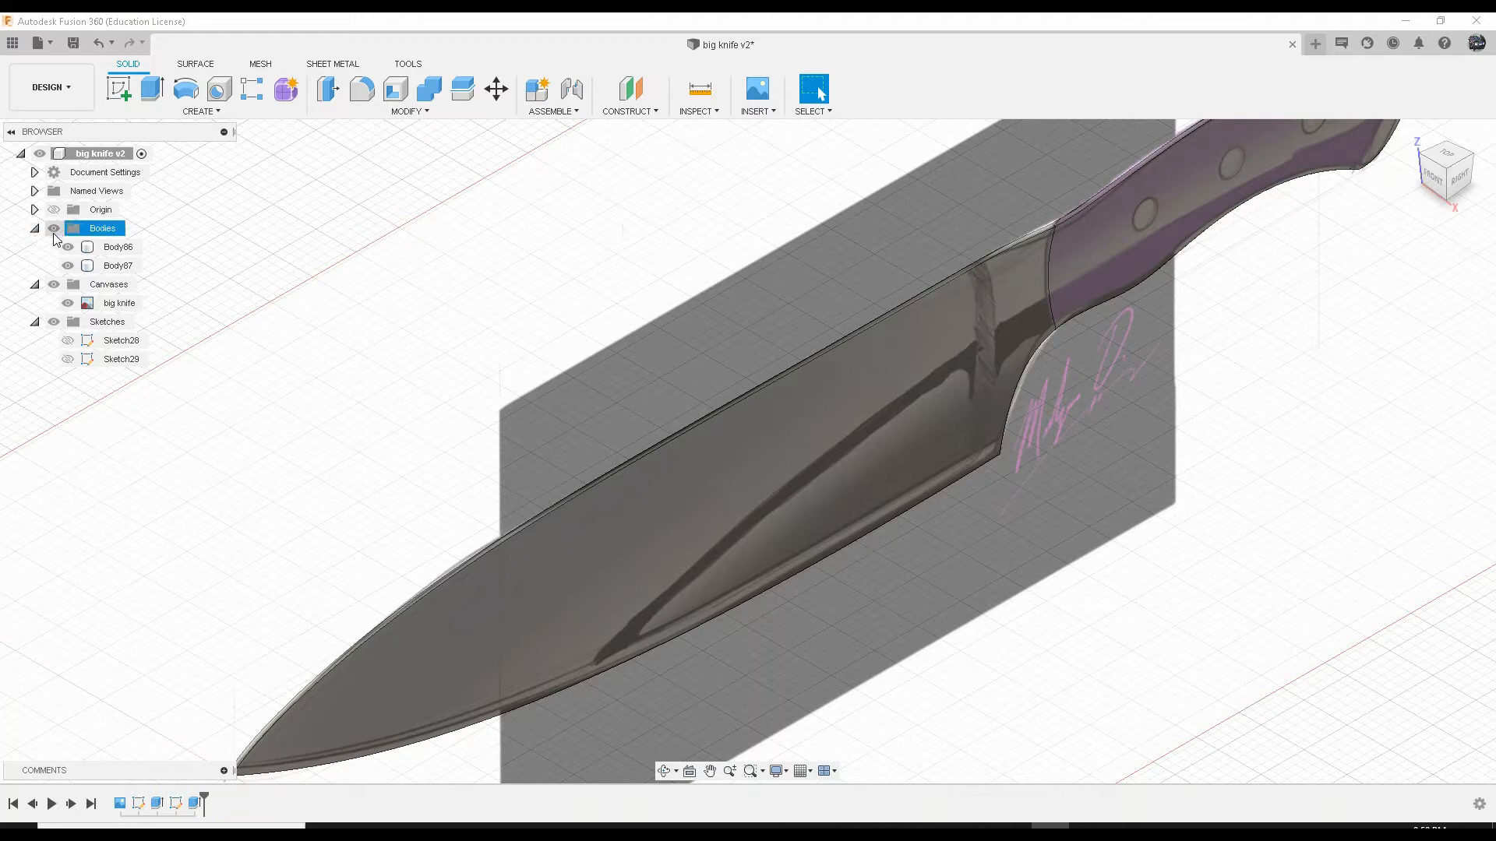
pyautogui.click(70, 247)
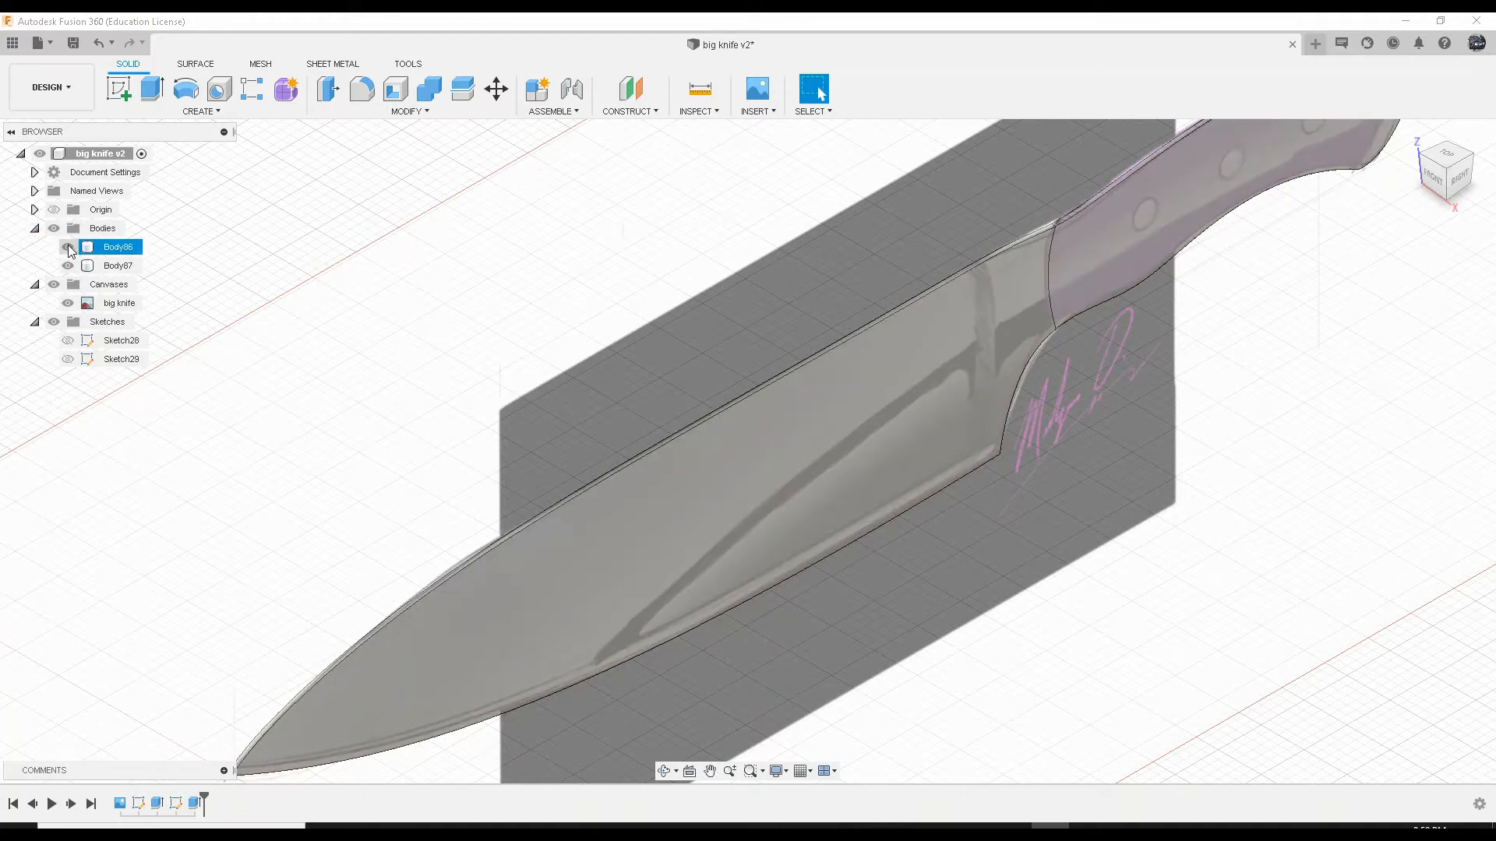
pyautogui.click(68, 247)
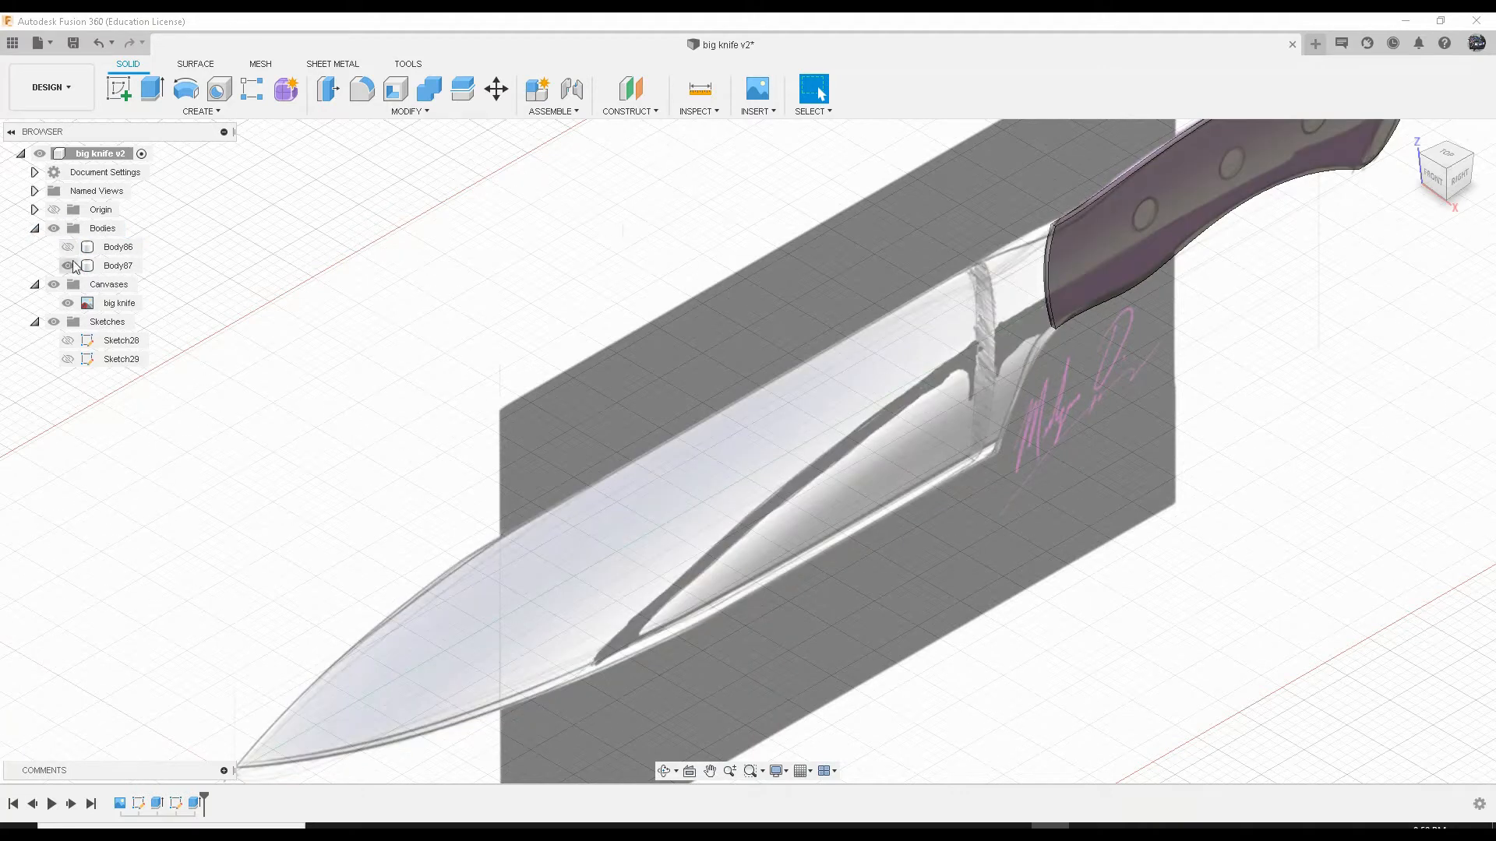
pyautogui.moveTo(677, 394)
pyautogui.keyDown('shift'); pyautogui.mouseDown(button='middle')
pyautogui.moveTo(546, 436)
pyautogui.moveTo(654, 417)
pyautogui.mouseUp(button='middle'); pyautogui.keyUp('shift')
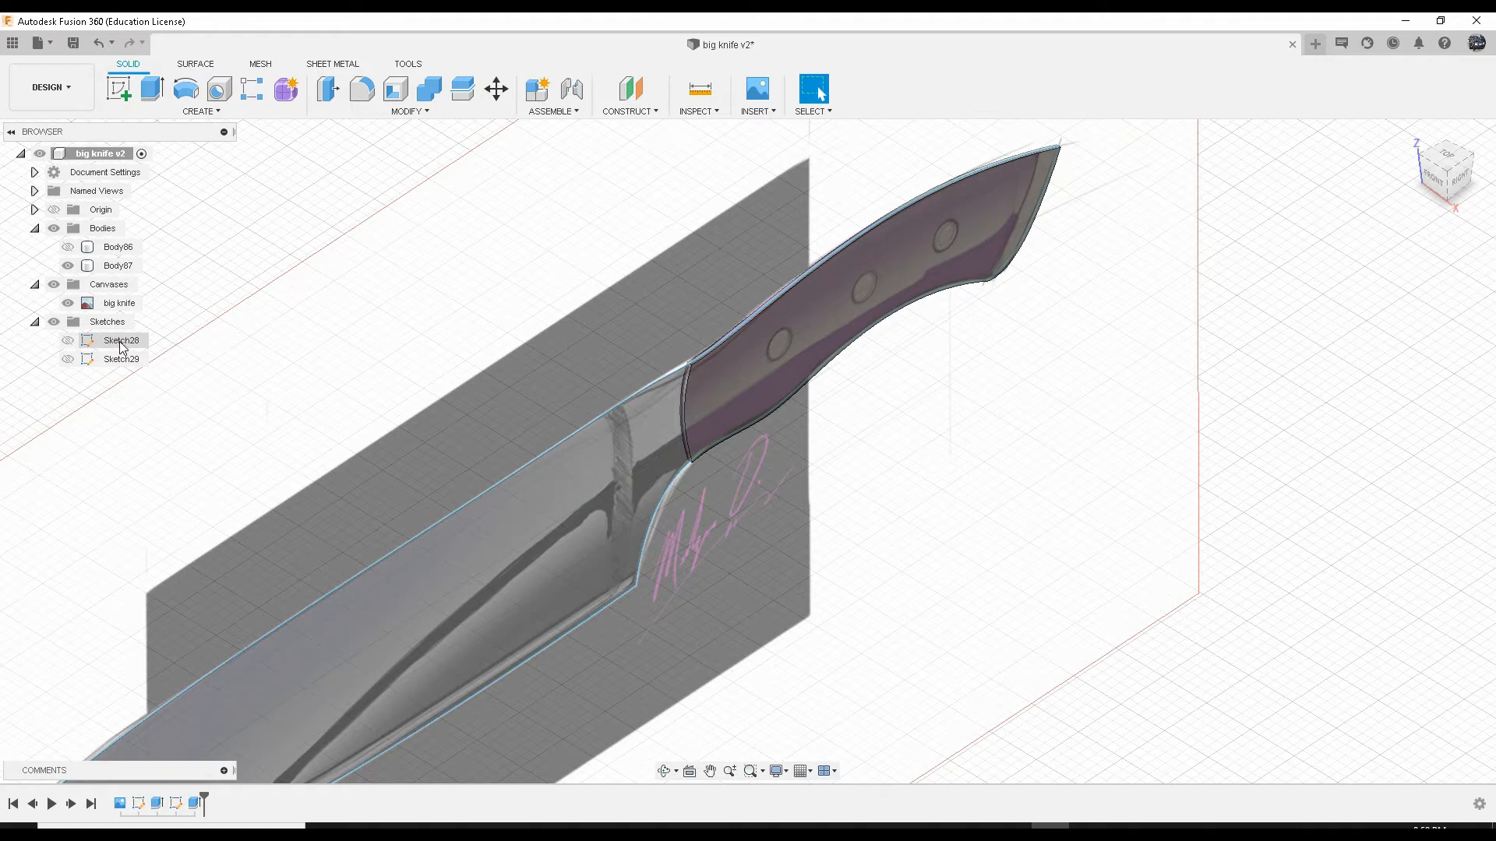
pyautogui.click(70, 309)
pyautogui.click(69, 305)
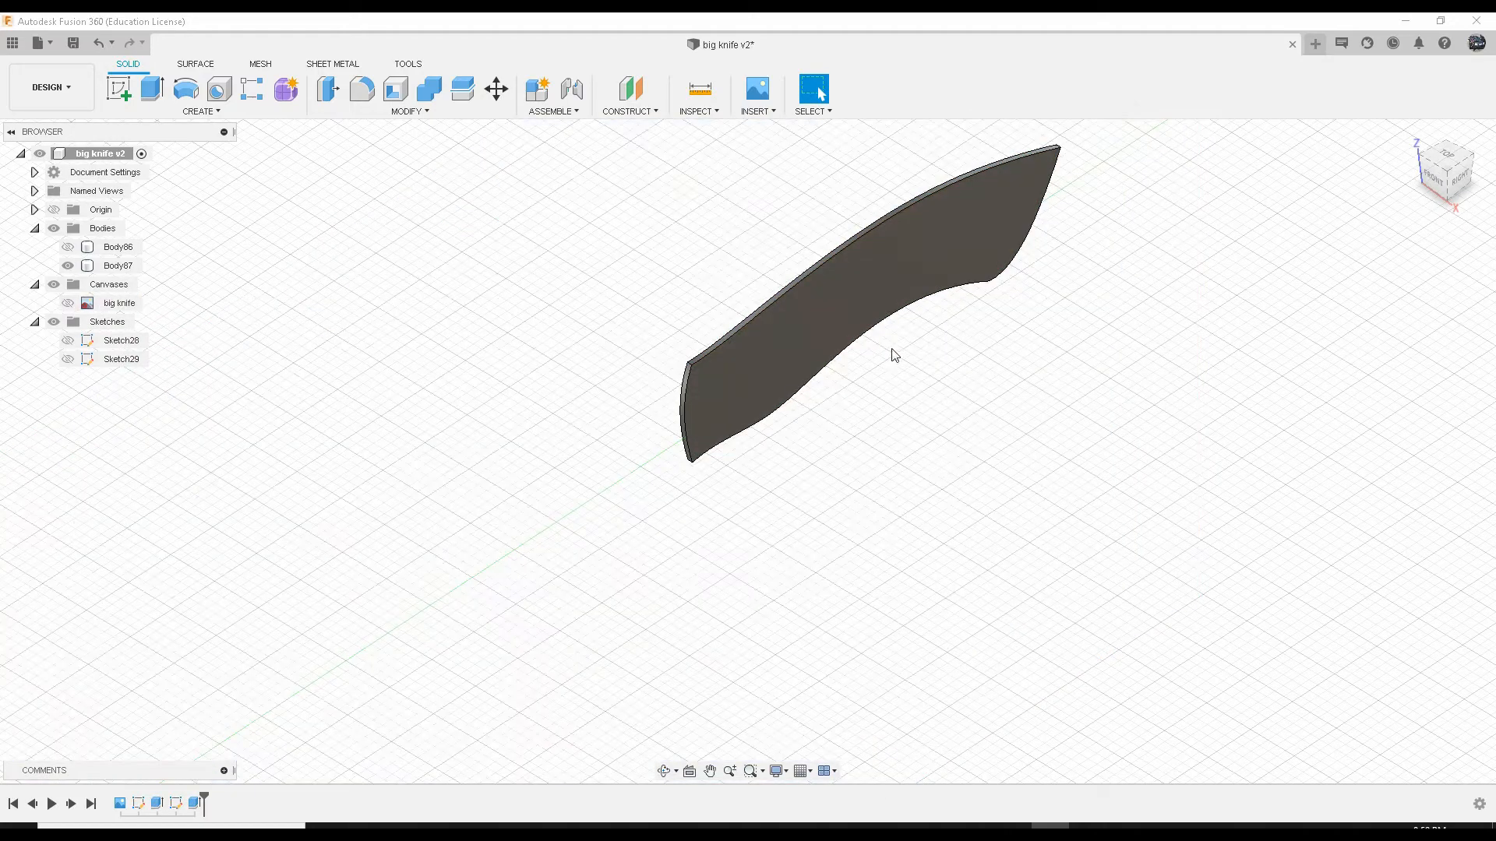
# Step: Extrude the handle body's right-hand side face 0.1 in outward as a new body to form the first scale
pyautogui.keyDown('shift'); pyautogui.moveTo(891, 350); pyautogui.dragTo(831, 377, button='middle'); pyautogui.keyUp('shift')
pyautogui.click(782, 305)
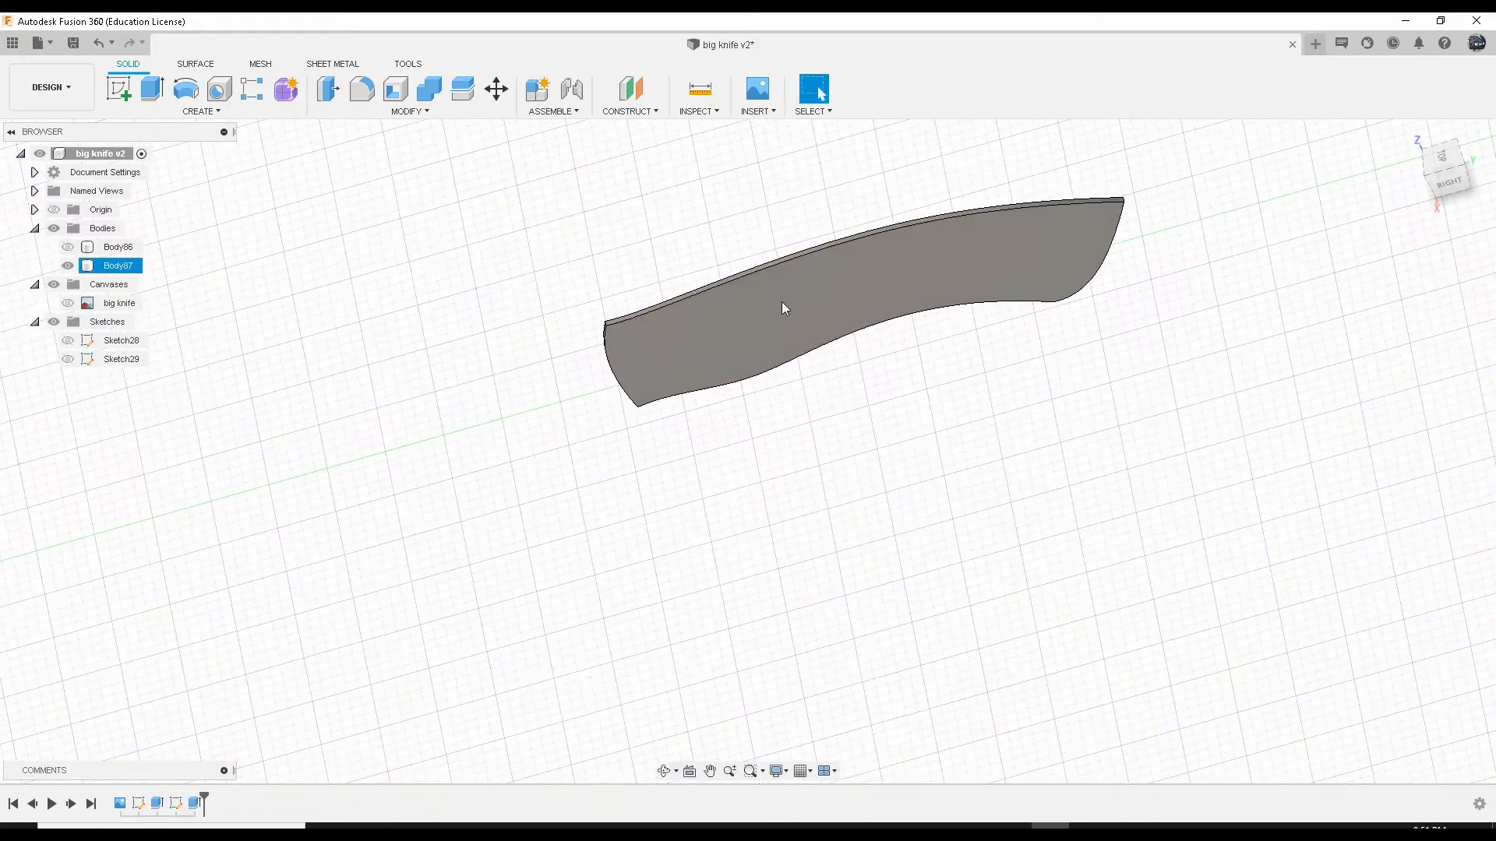
pyautogui.keyDown('shift'); pyautogui.moveTo(770, 322); pyautogui.dragTo(806, 329, button='middle'); pyautogui.keyUp('shift')
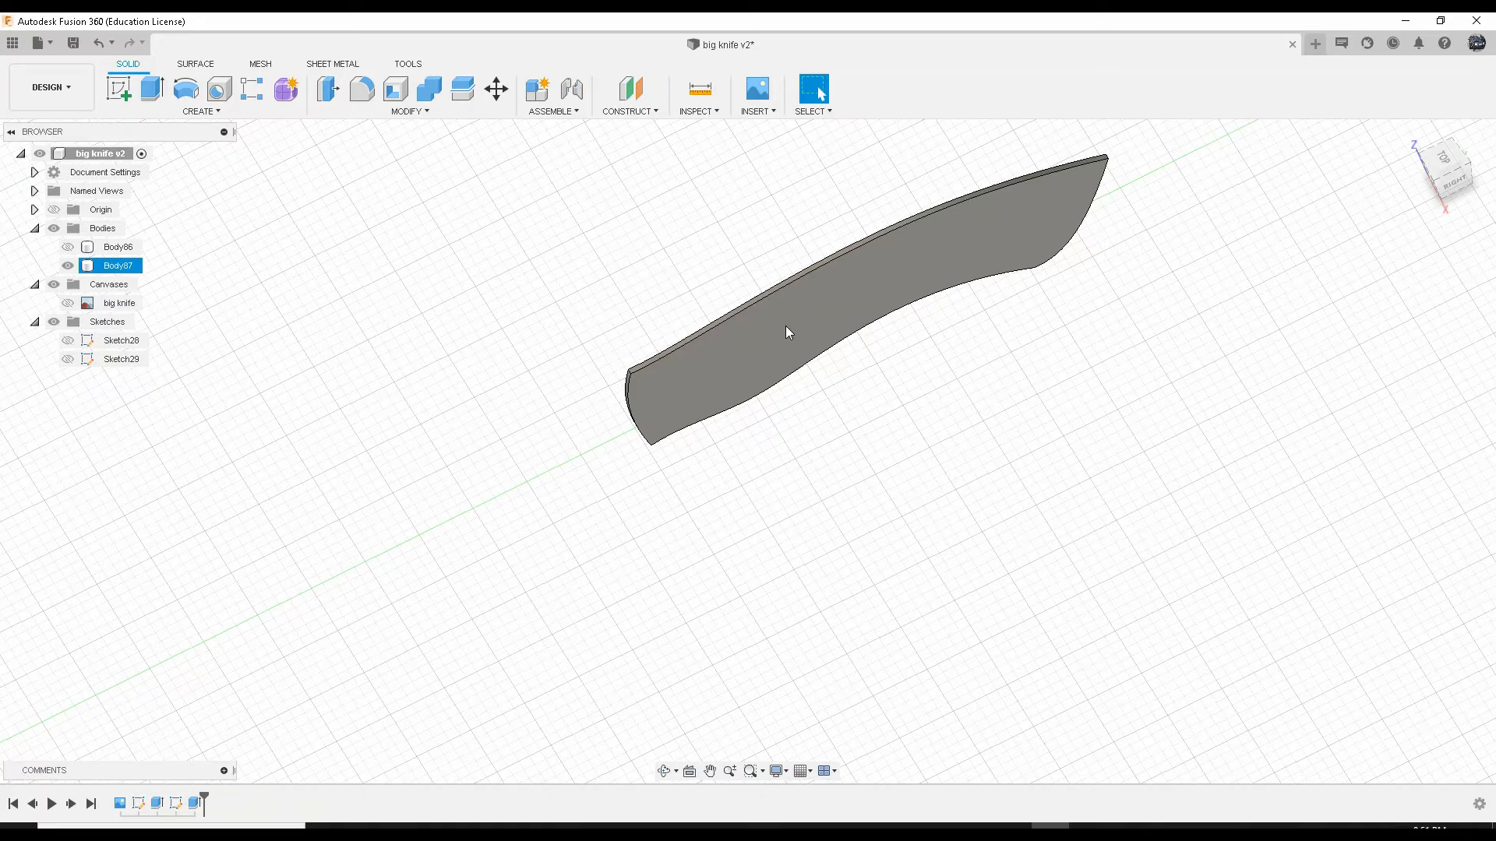
pyautogui.moveTo(755, 368); pyautogui.dragTo(791, 483, button='middle')
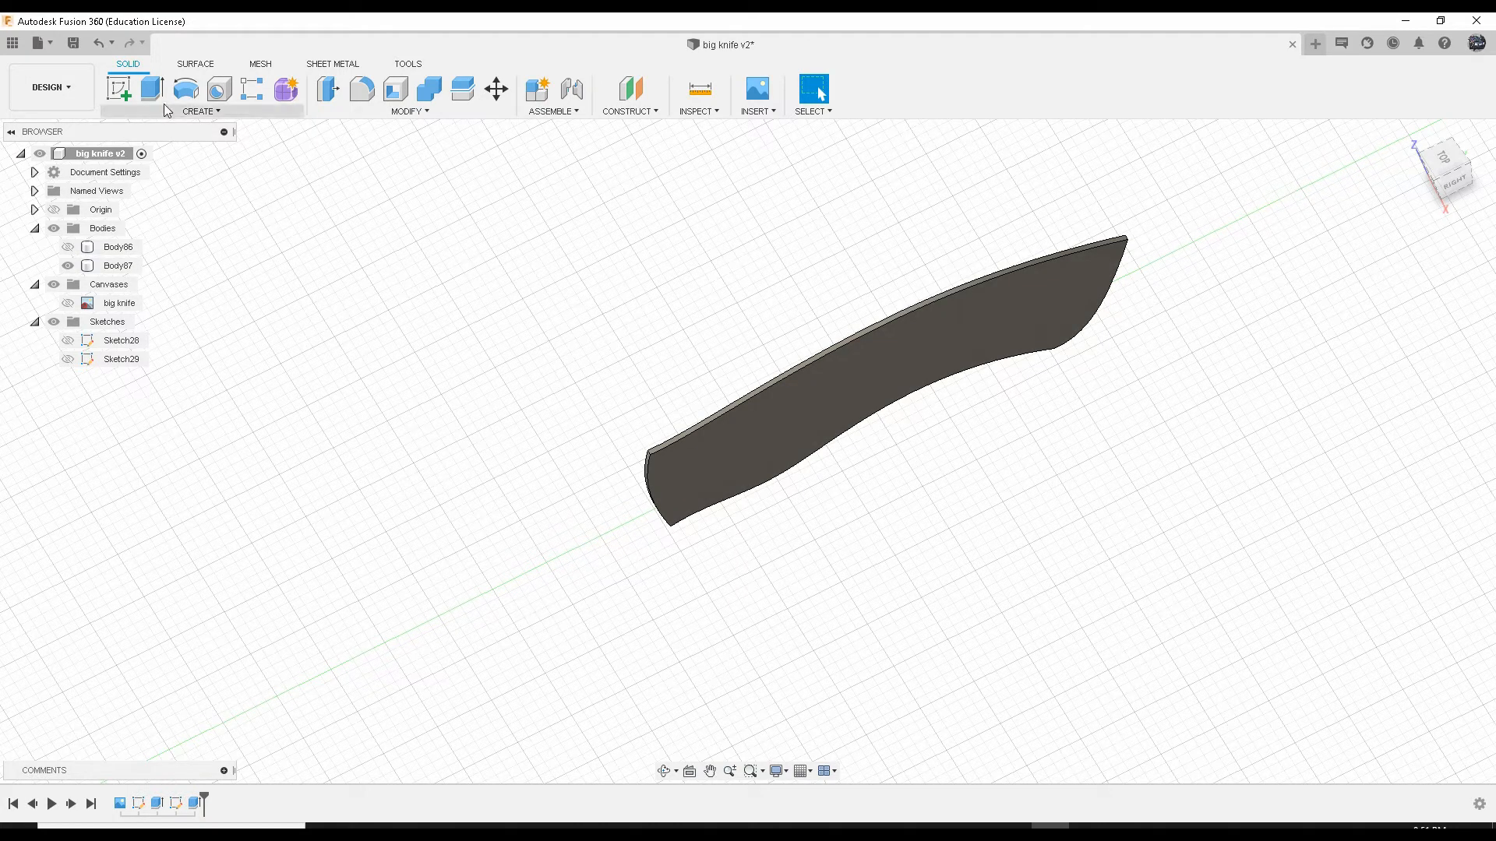
pyautogui.click(762, 461)
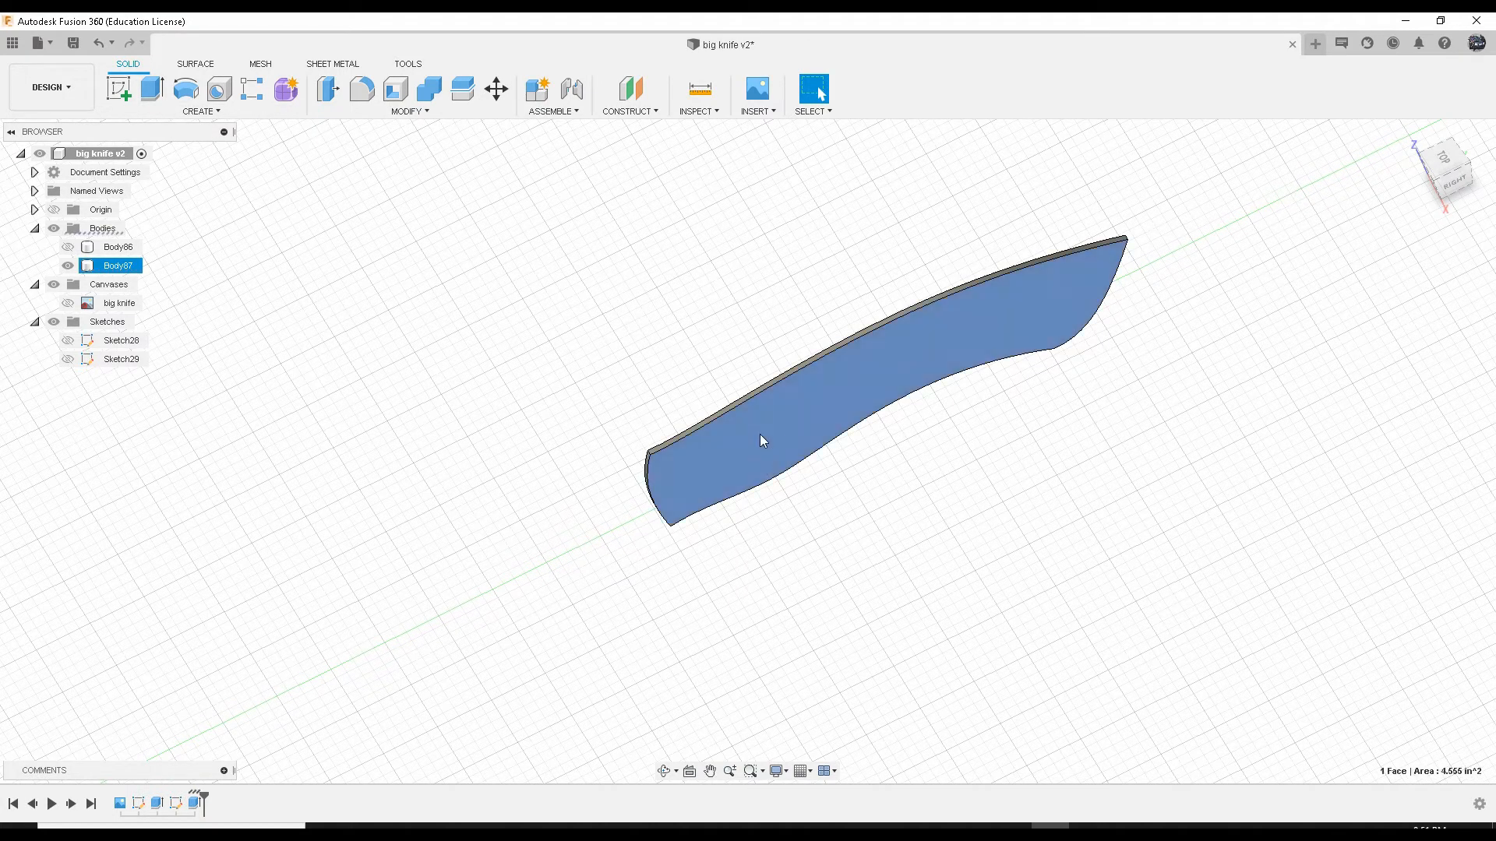
pyautogui.click(154, 90)
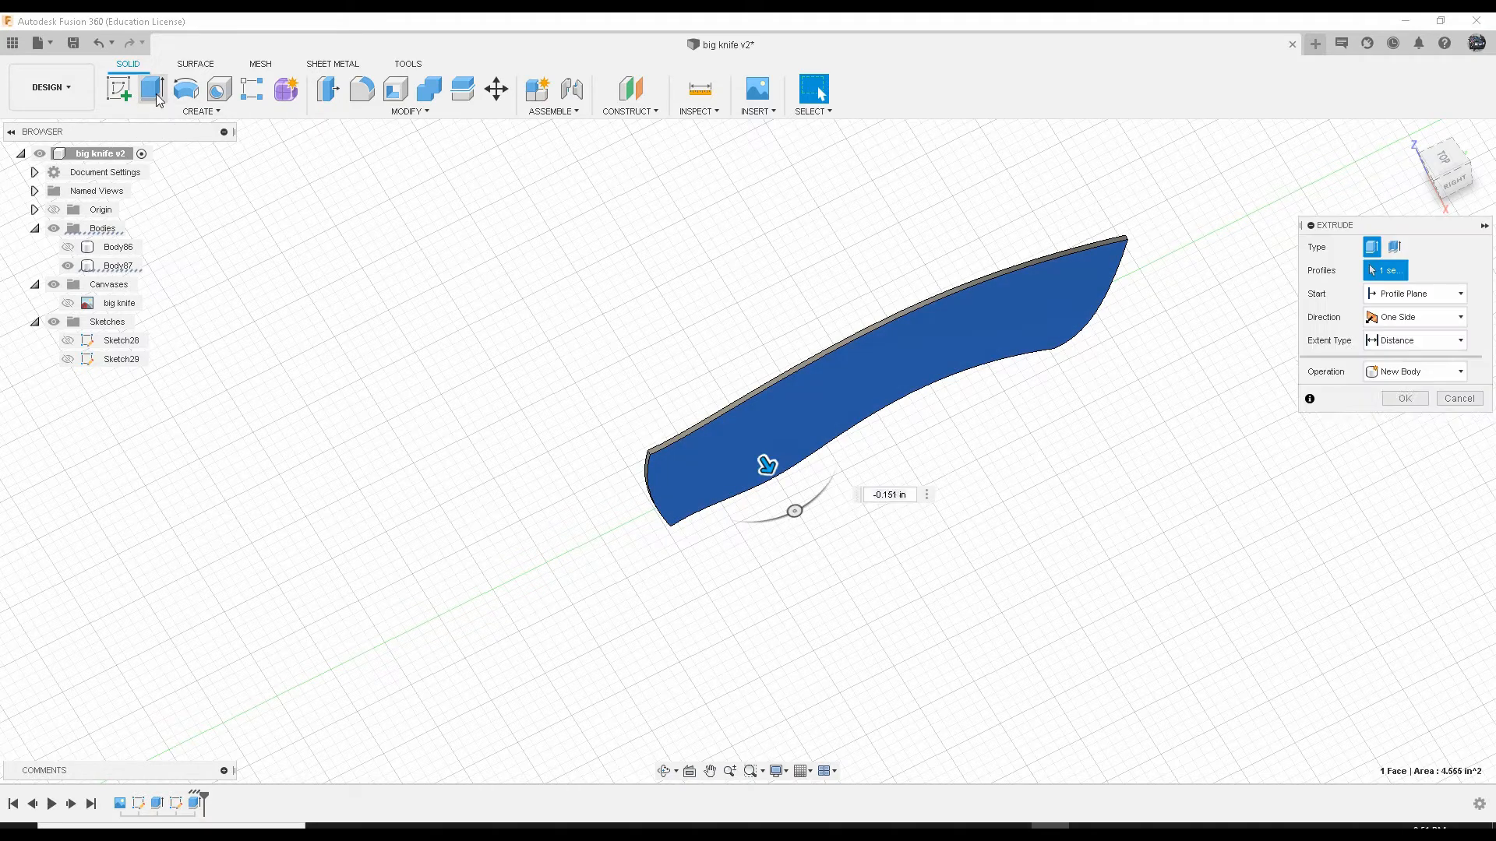
pyautogui.moveTo(781, 480); pyautogui.dragTo(1065, 384)
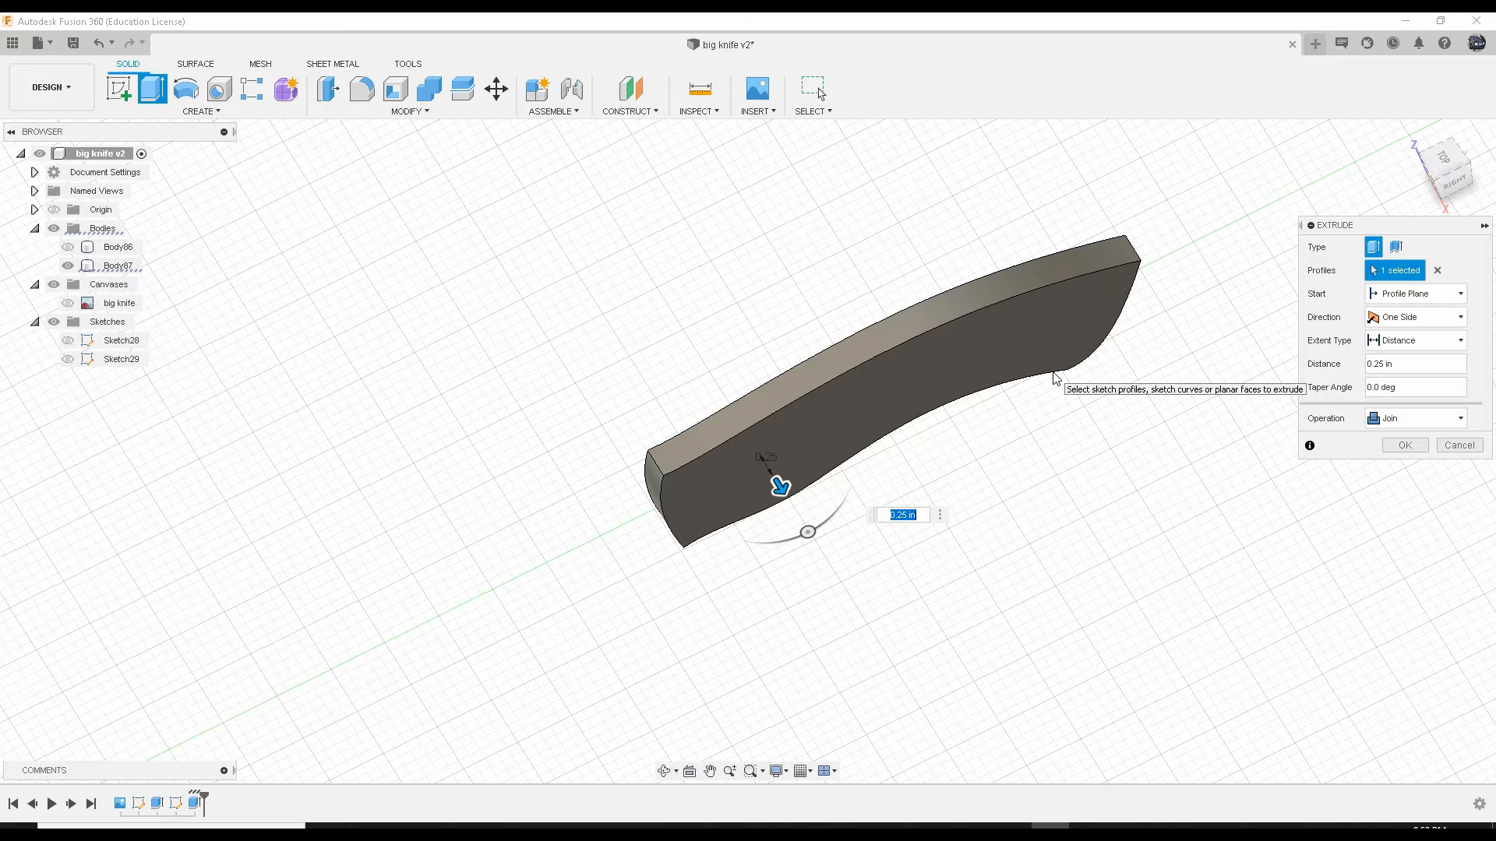
pyautogui.write('.1')
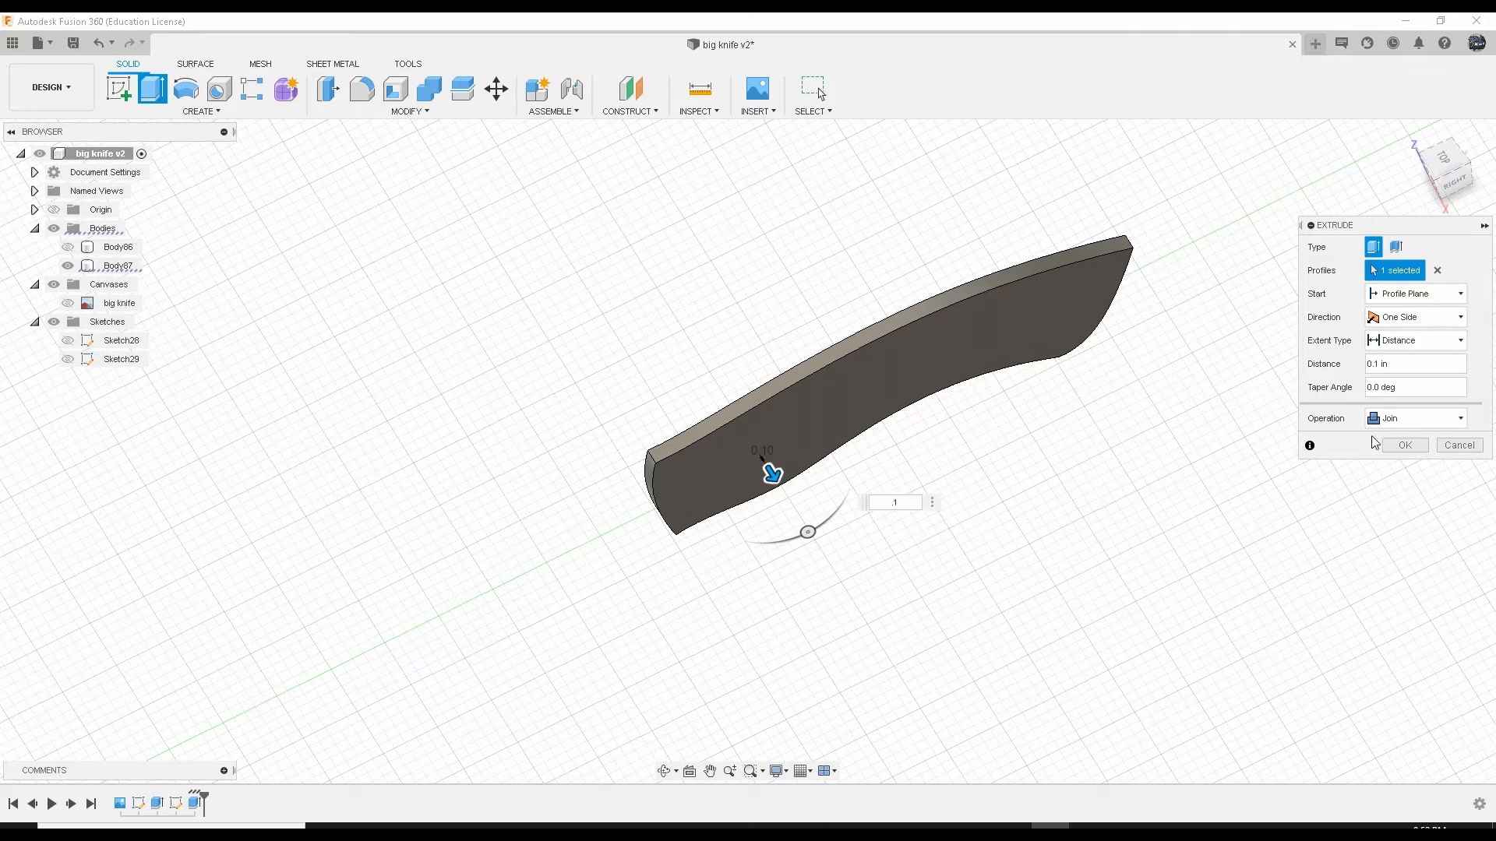
pyautogui.click(1402, 426)
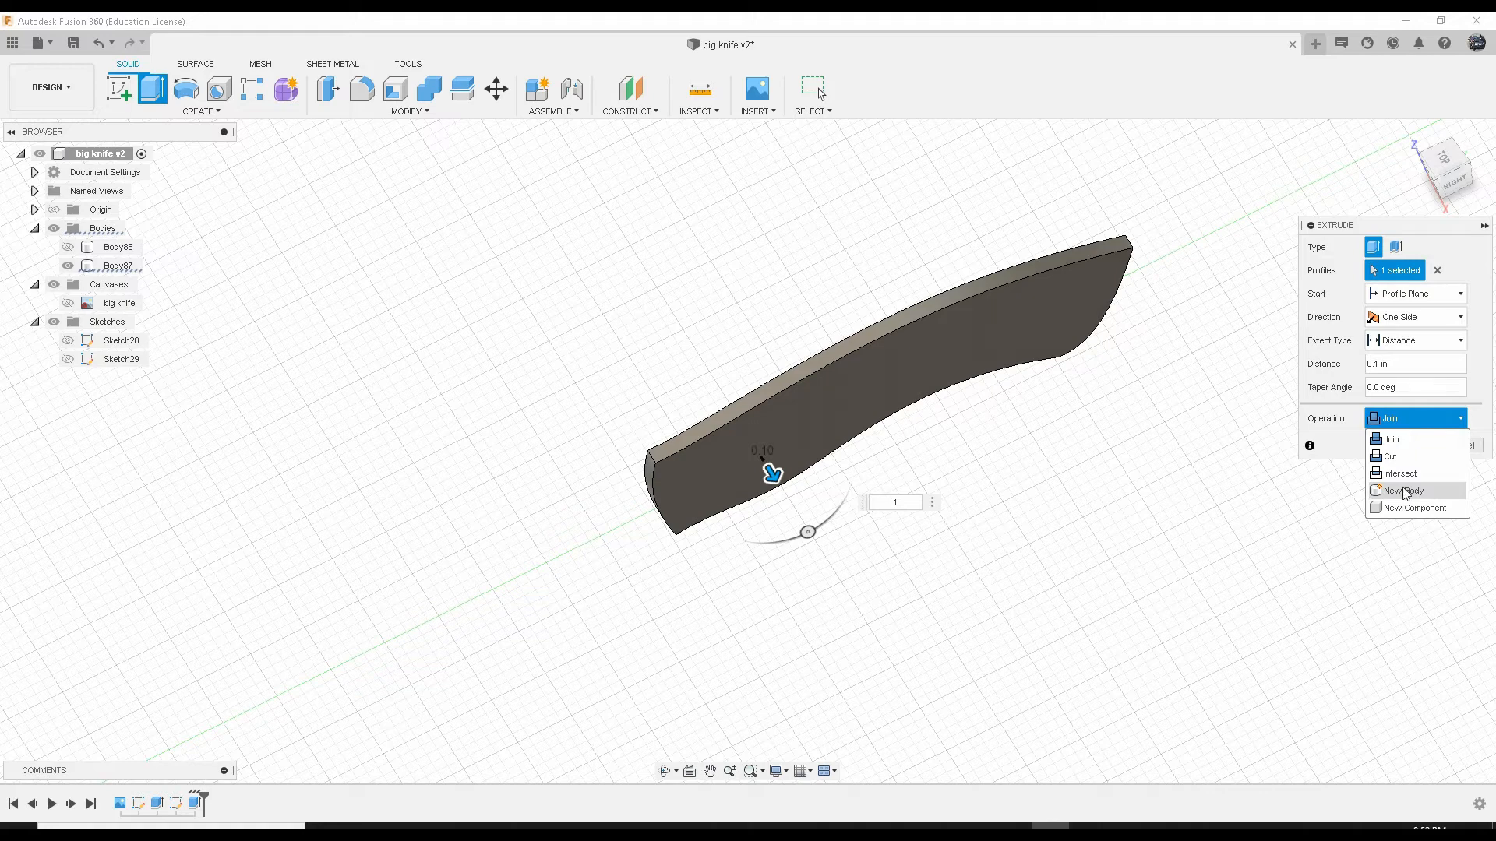
pyautogui.click(1405, 492)
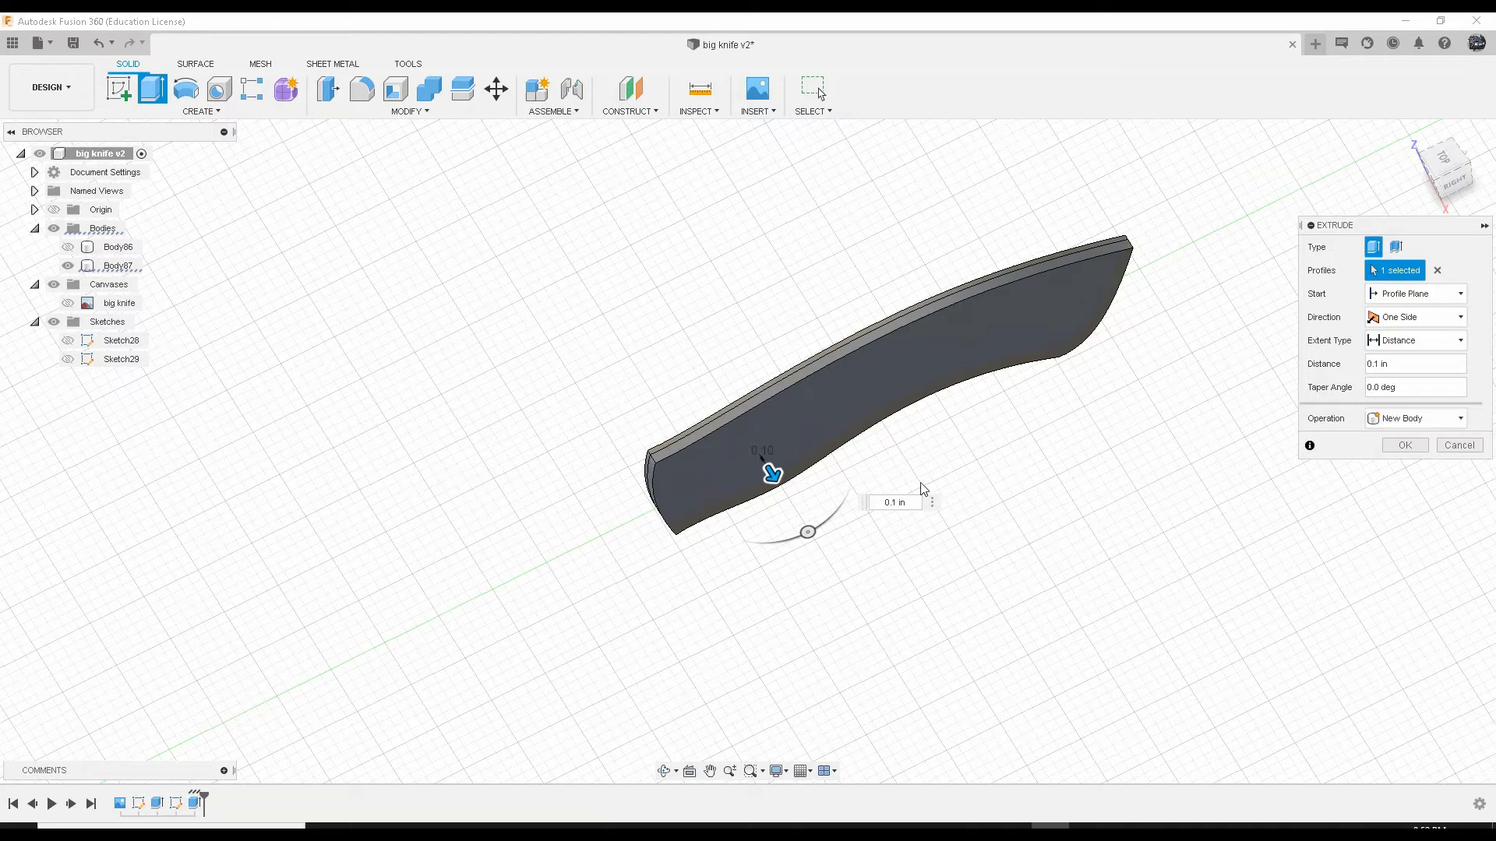
pyautogui.click(1421, 445)
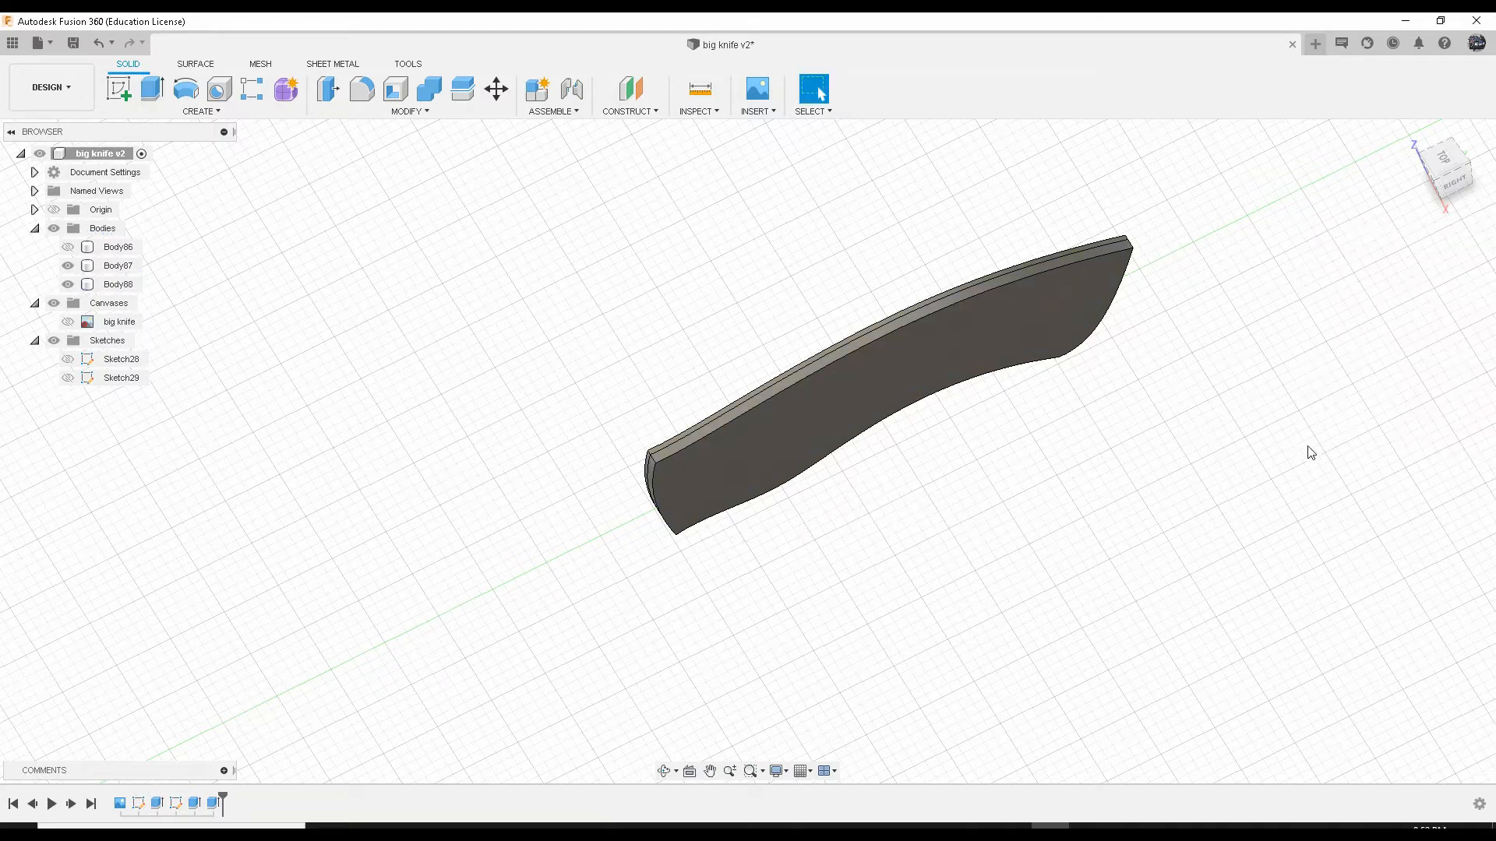
# Step: Extrude the opposite side face of the handle body 0.1 in outward as a new body for the second scale
pyautogui.keyDown('shift'); pyautogui.moveTo(1105, 427); pyautogui.dragTo(984, 461, button='middle'); pyautogui.keyUp('shift')
pyautogui.scroll(4, 931, 414)
pyautogui.keyDown('shift'); pyautogui.moveTo(944, 412); pyautogui.dragTo(965, 324, button='middle'); pyautogui.keyUp('shift')
pyautogui.click(972, 275)
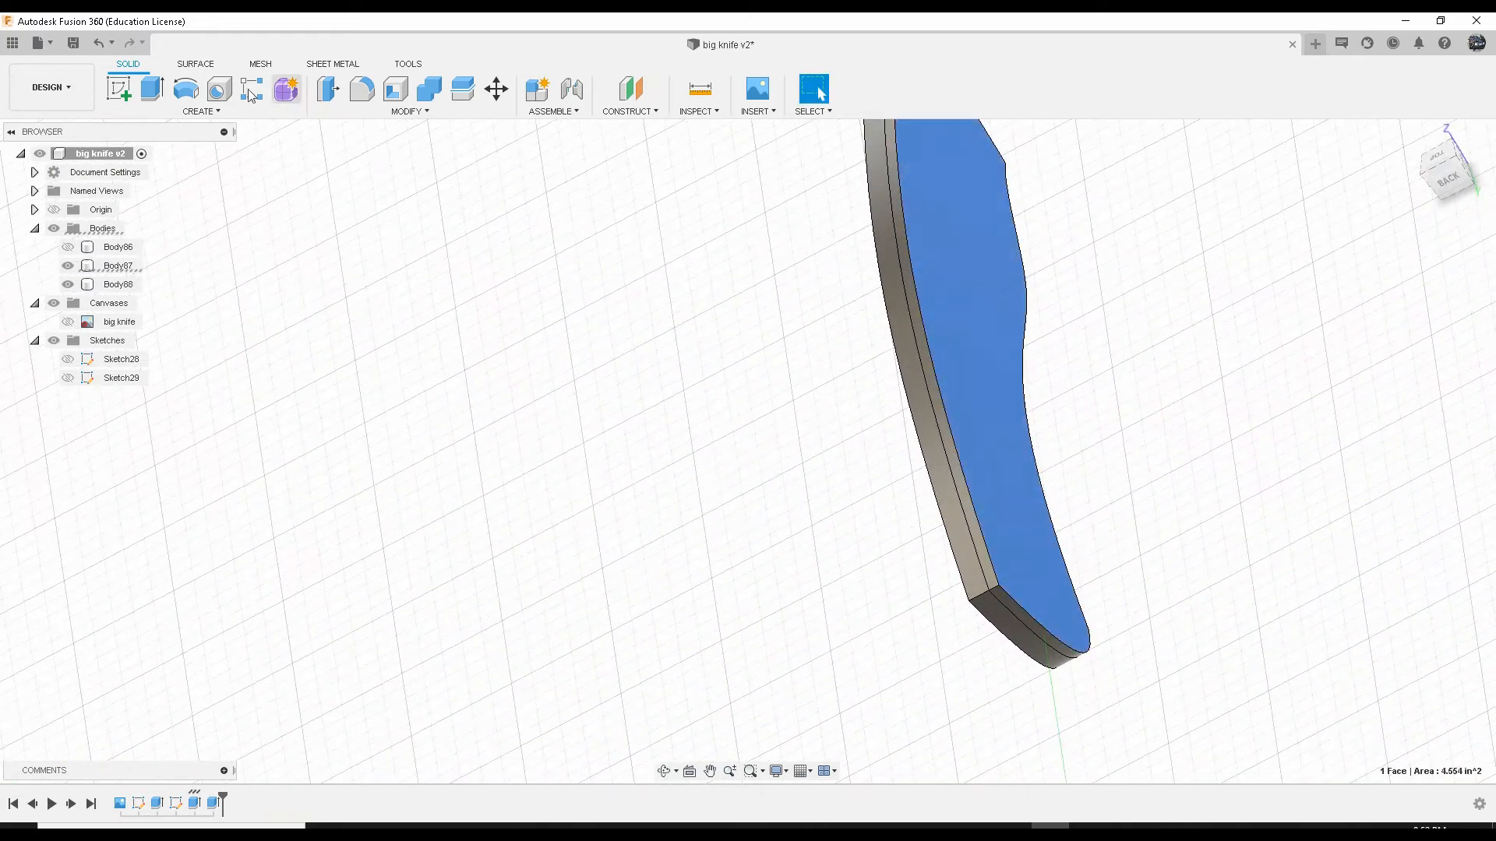
pyautogui.click(152, 98)
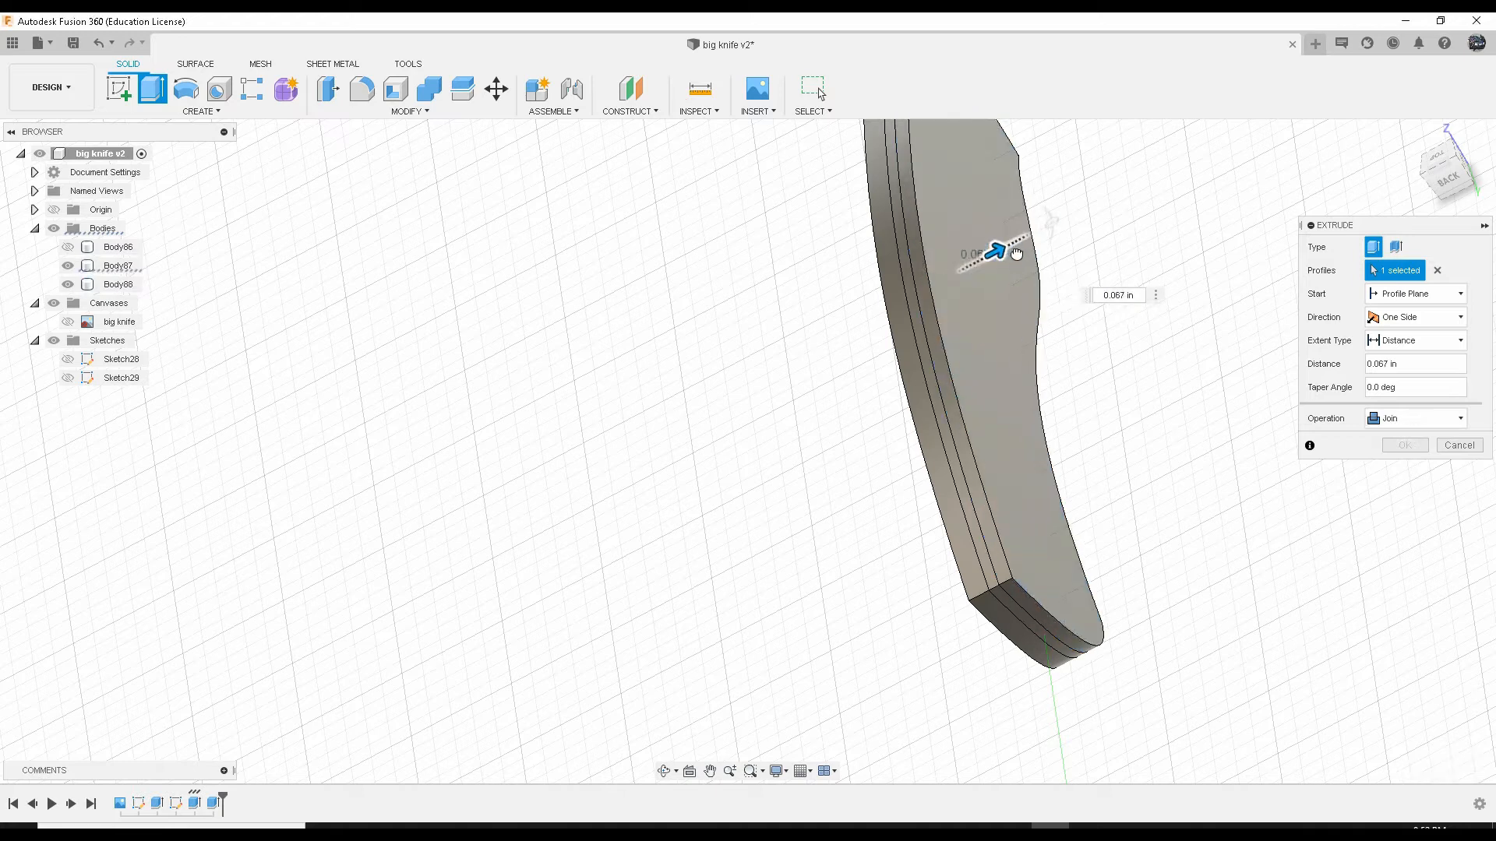
pyautogui.moveTo(1016, 254); pyautogui.dragTo(1027, 250)
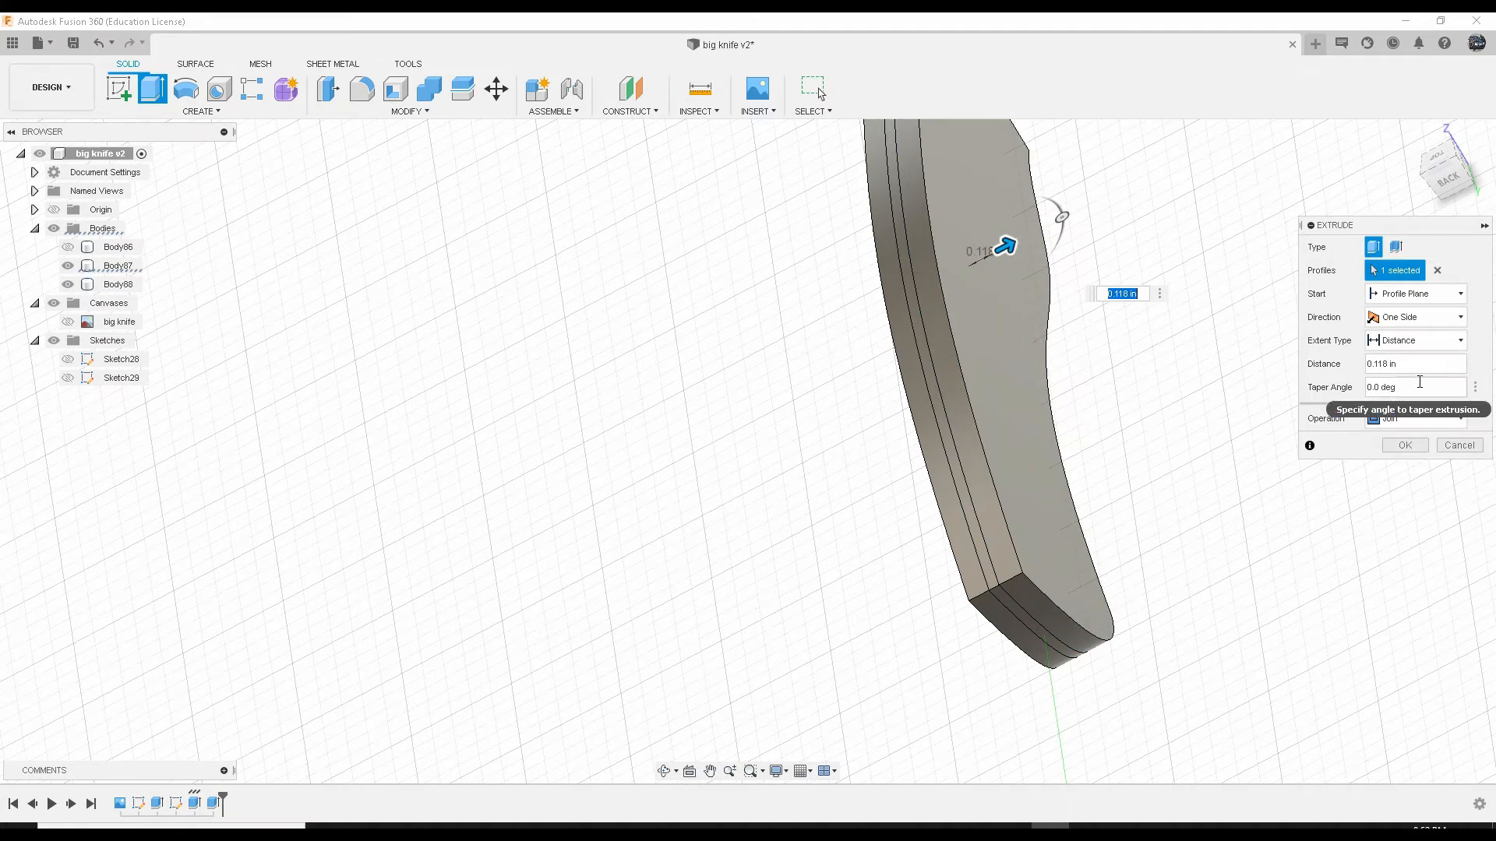
pyautogui.write('.1')
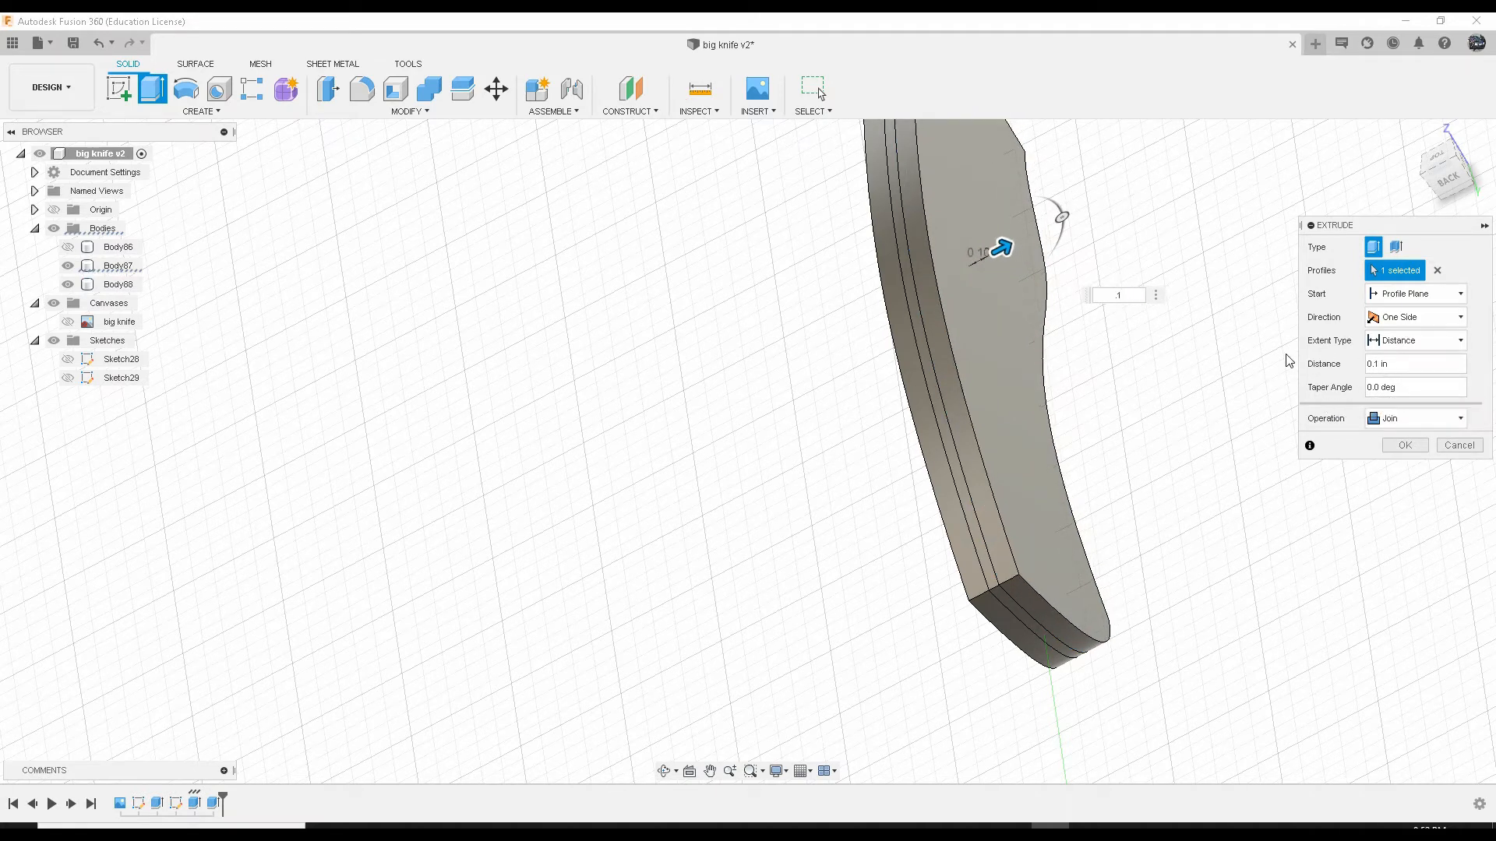
pyautogui.click(1400, 420)
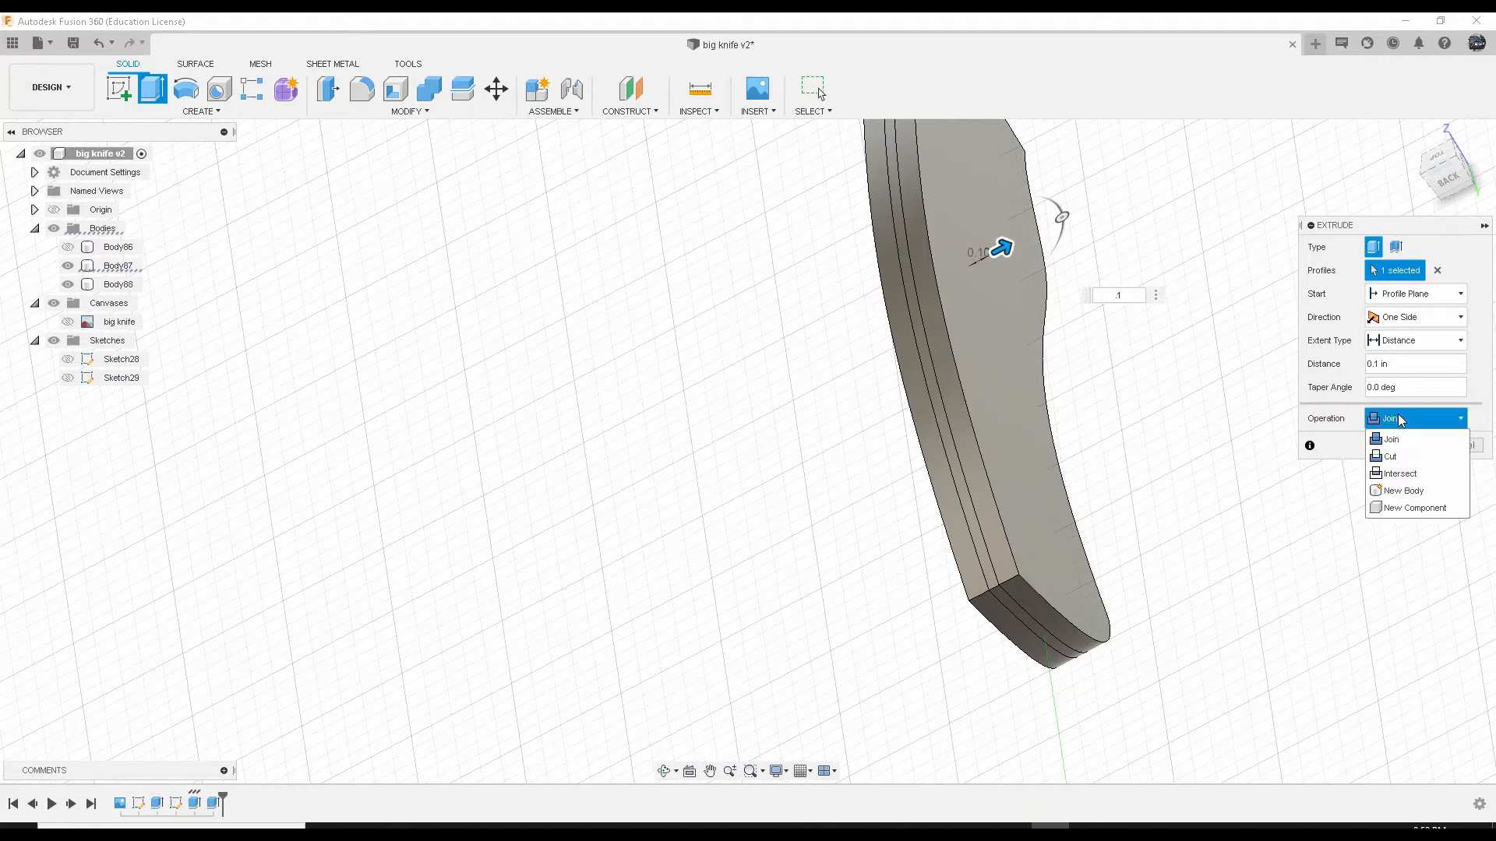
pyautogui.click(1403, 499)
pyautogui.click(1415, 447)
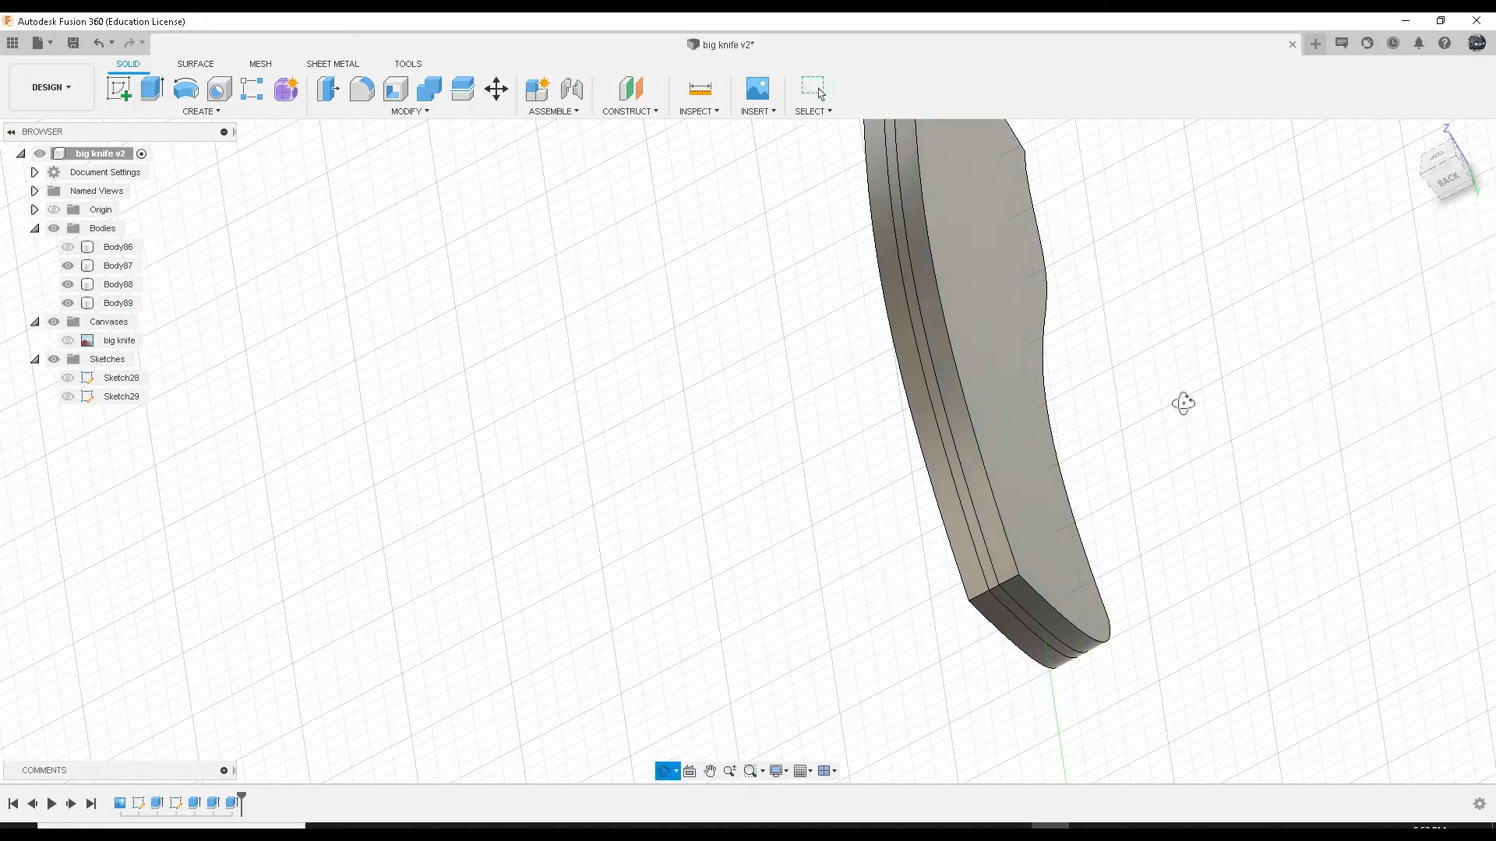
# Step: Show the big knife canvas again with the handle viewed squarely from the right side
pyautogui.keyDown('shift'); pyautogui.moveTo(1184, 403); pyautogui.dragTo(1324, 226, button='middle'); pyautogui.keyUp('shift')
pyautogui.click(1410, 138)
pyautogui.scroll(5, 722, 442)
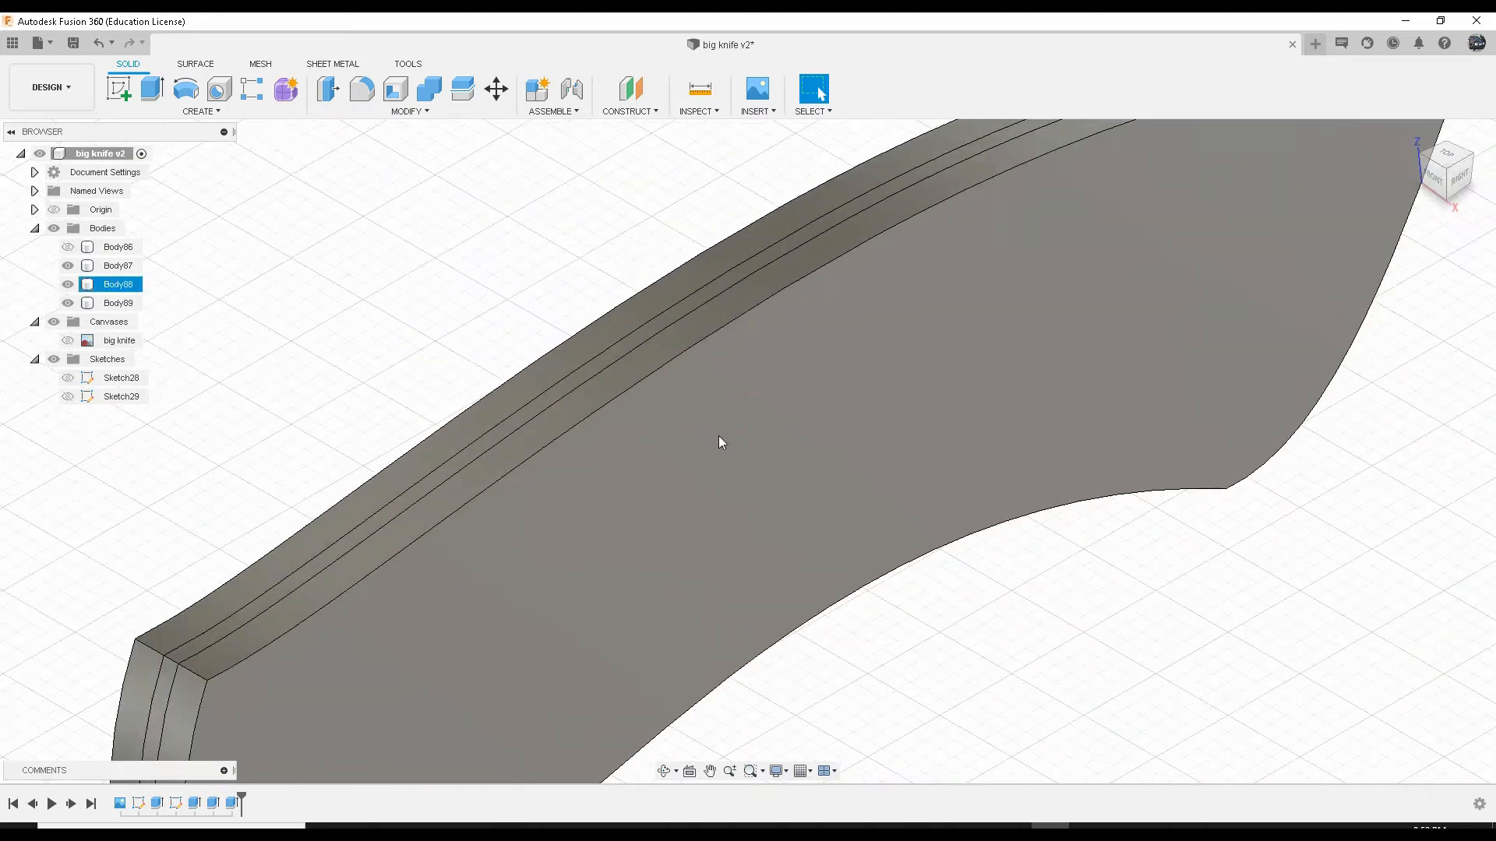
pyautogui.click(1460, 180)
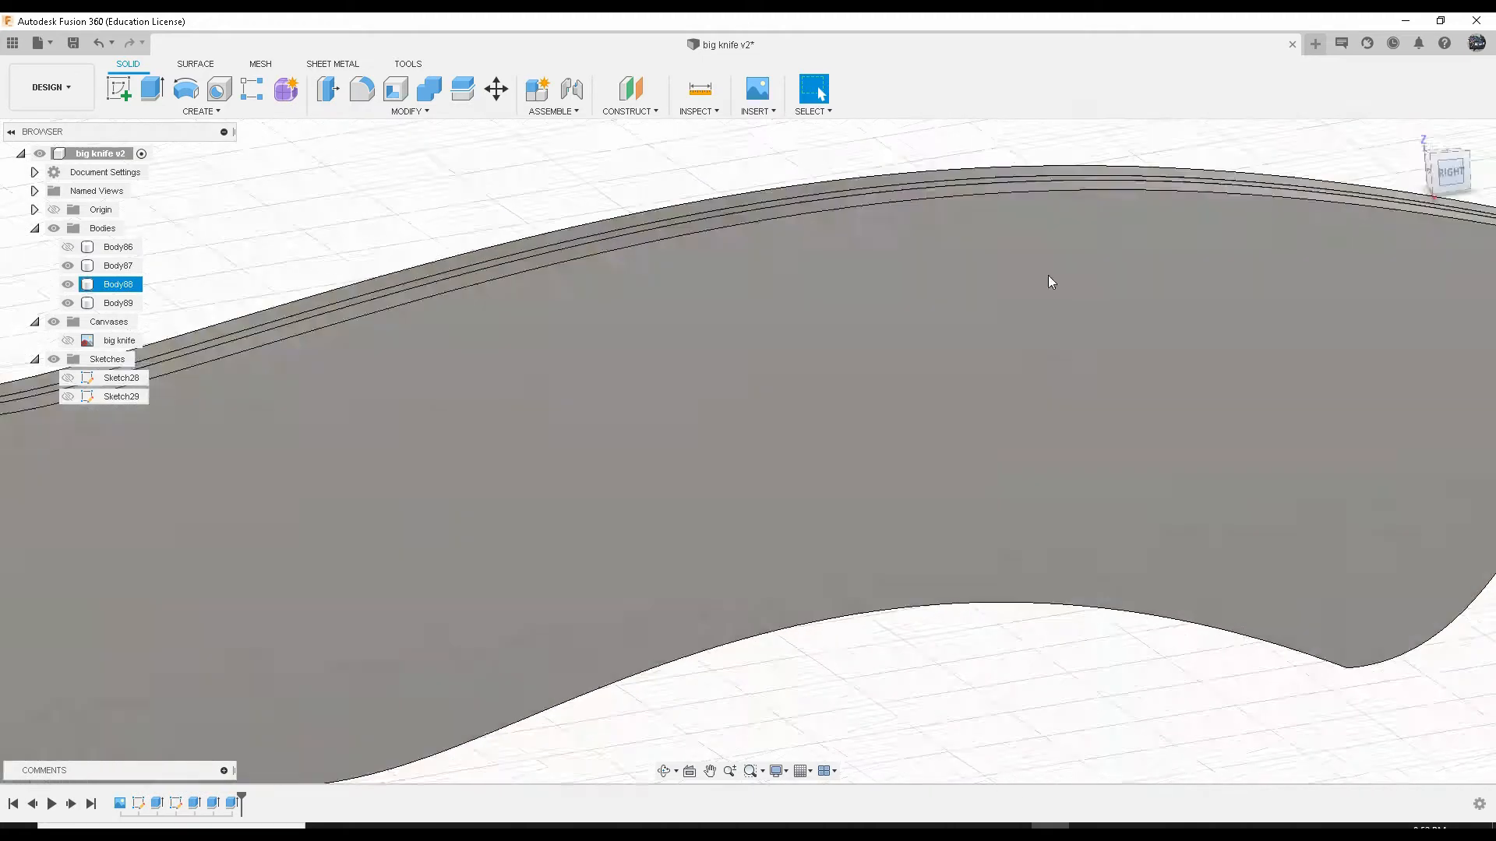
pyautogui.click(458, 224)
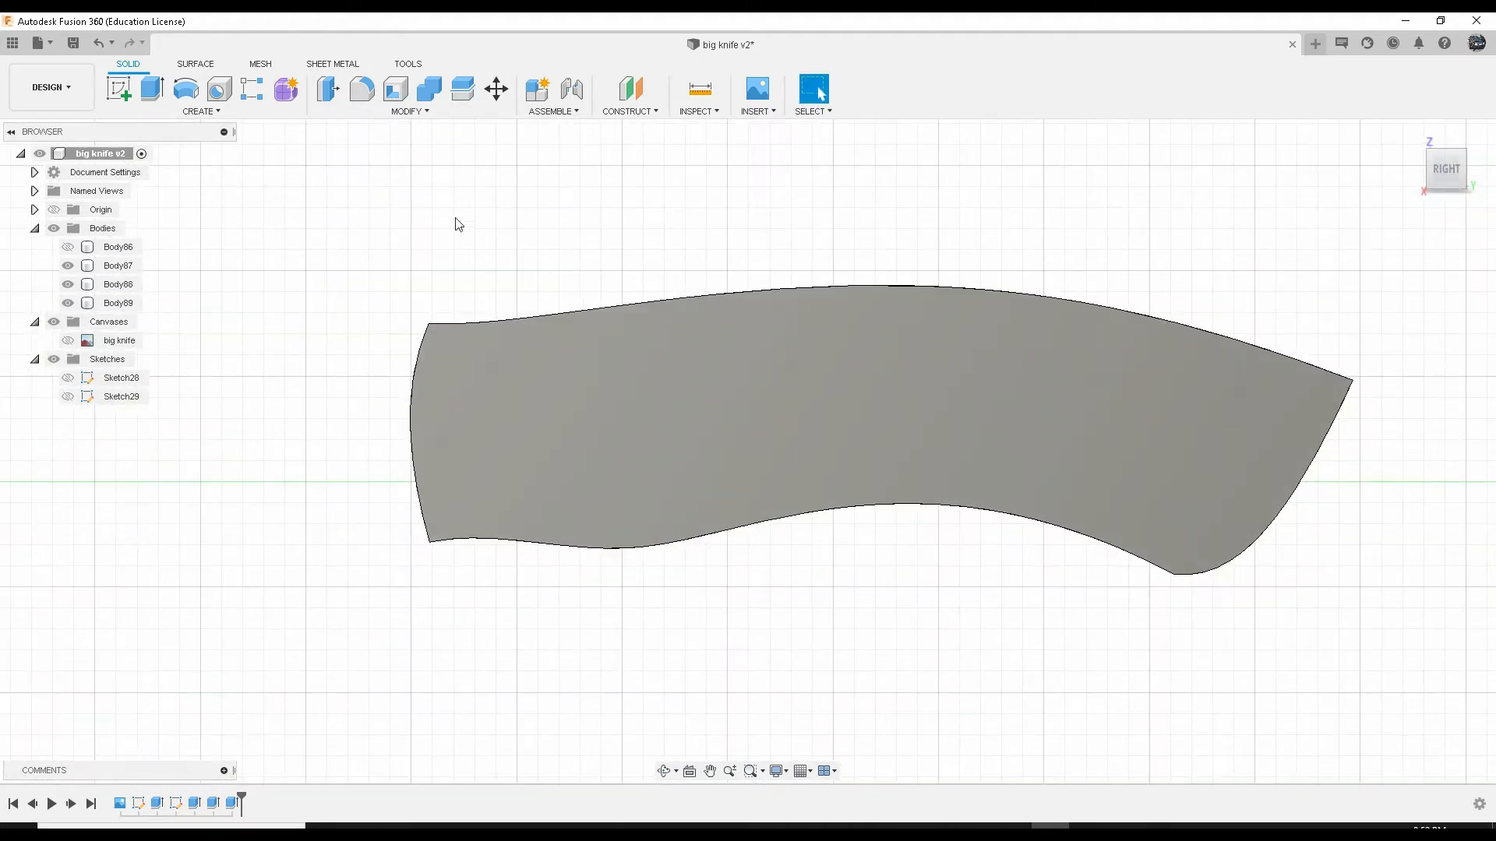
pyautogui.click(68, 341)
# Step: Start a sketch on the right scale's outer face and draw a horizontal construction spline across the three pin outlines
pyautogui.click(652, 317)
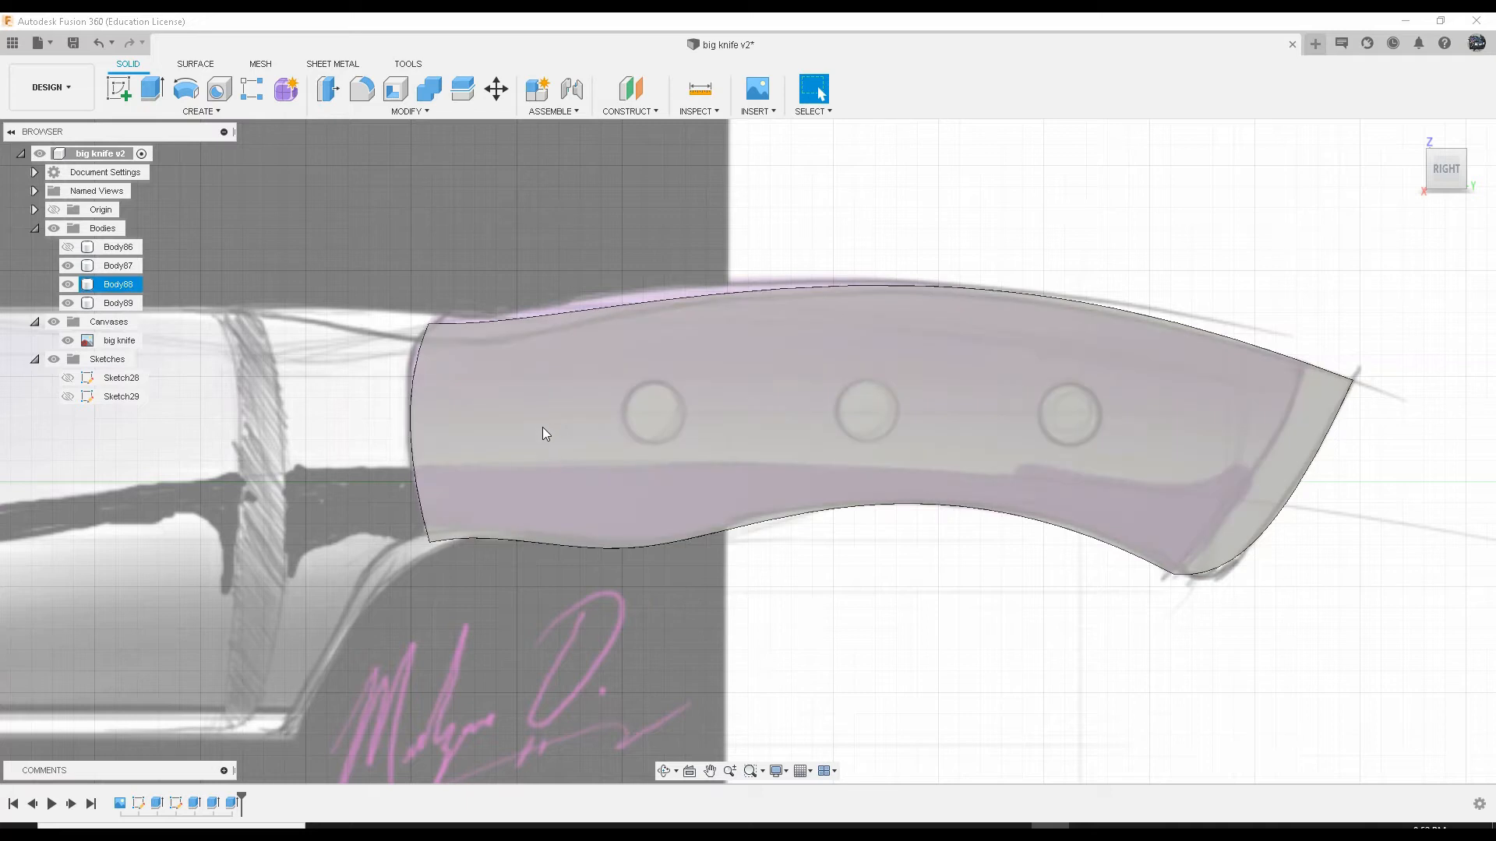
pyautogui.click(543, 424)
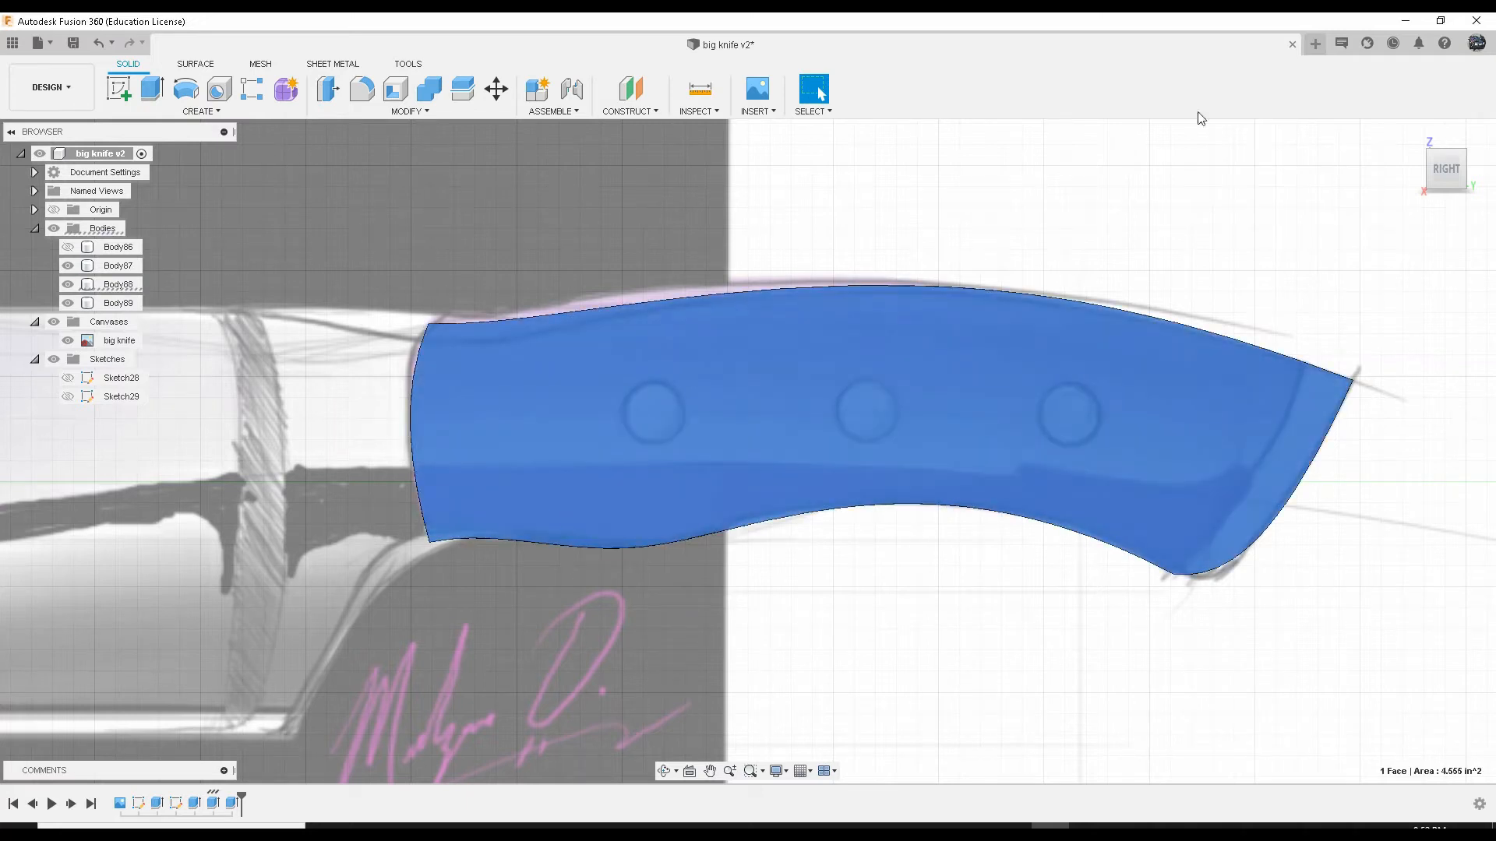
pyautogui.click(123, 87)
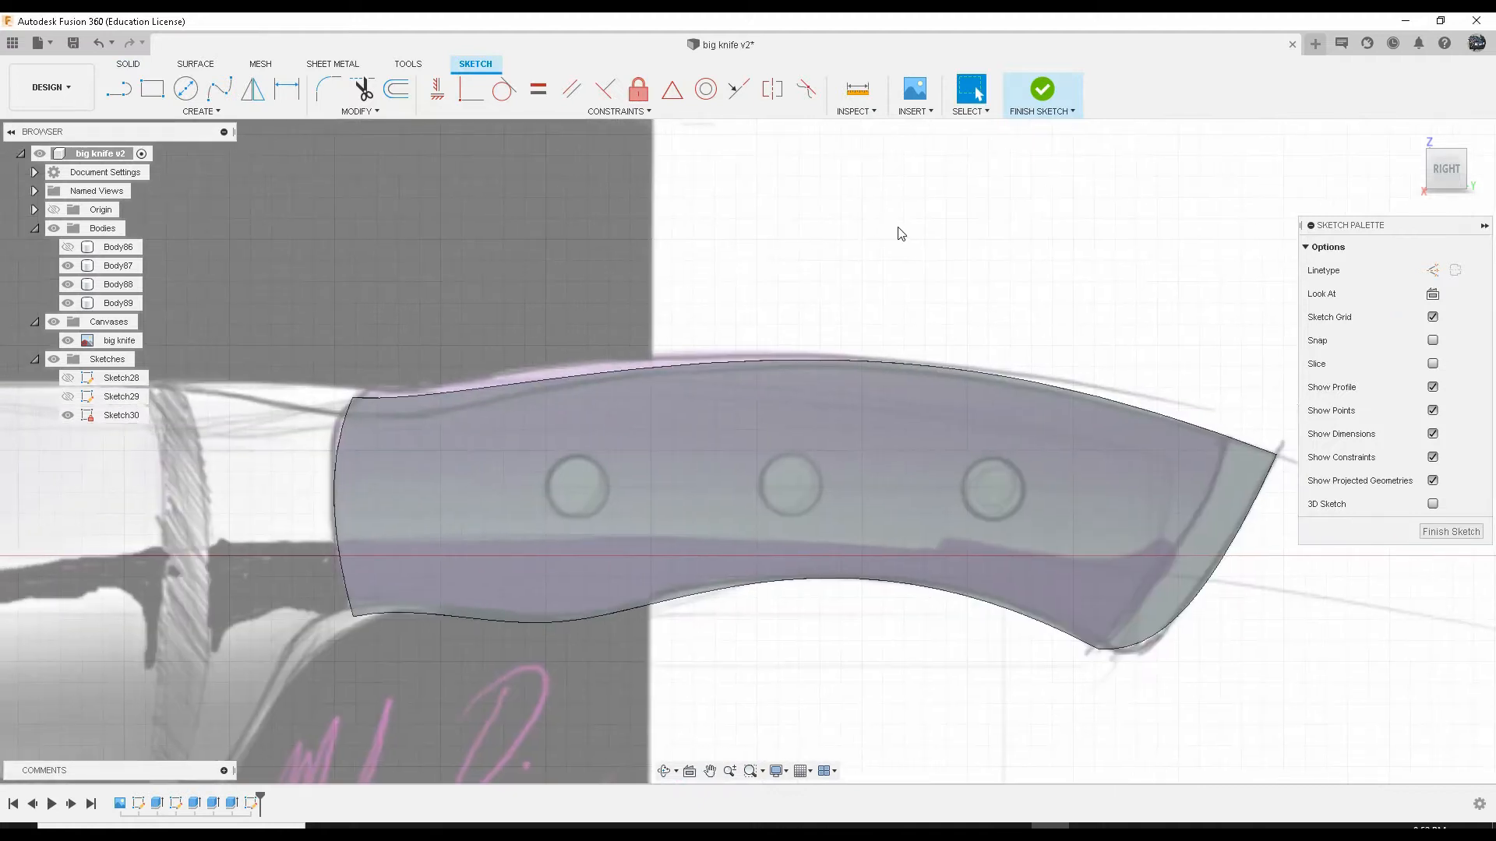
pyautogui.click(1434, 272)
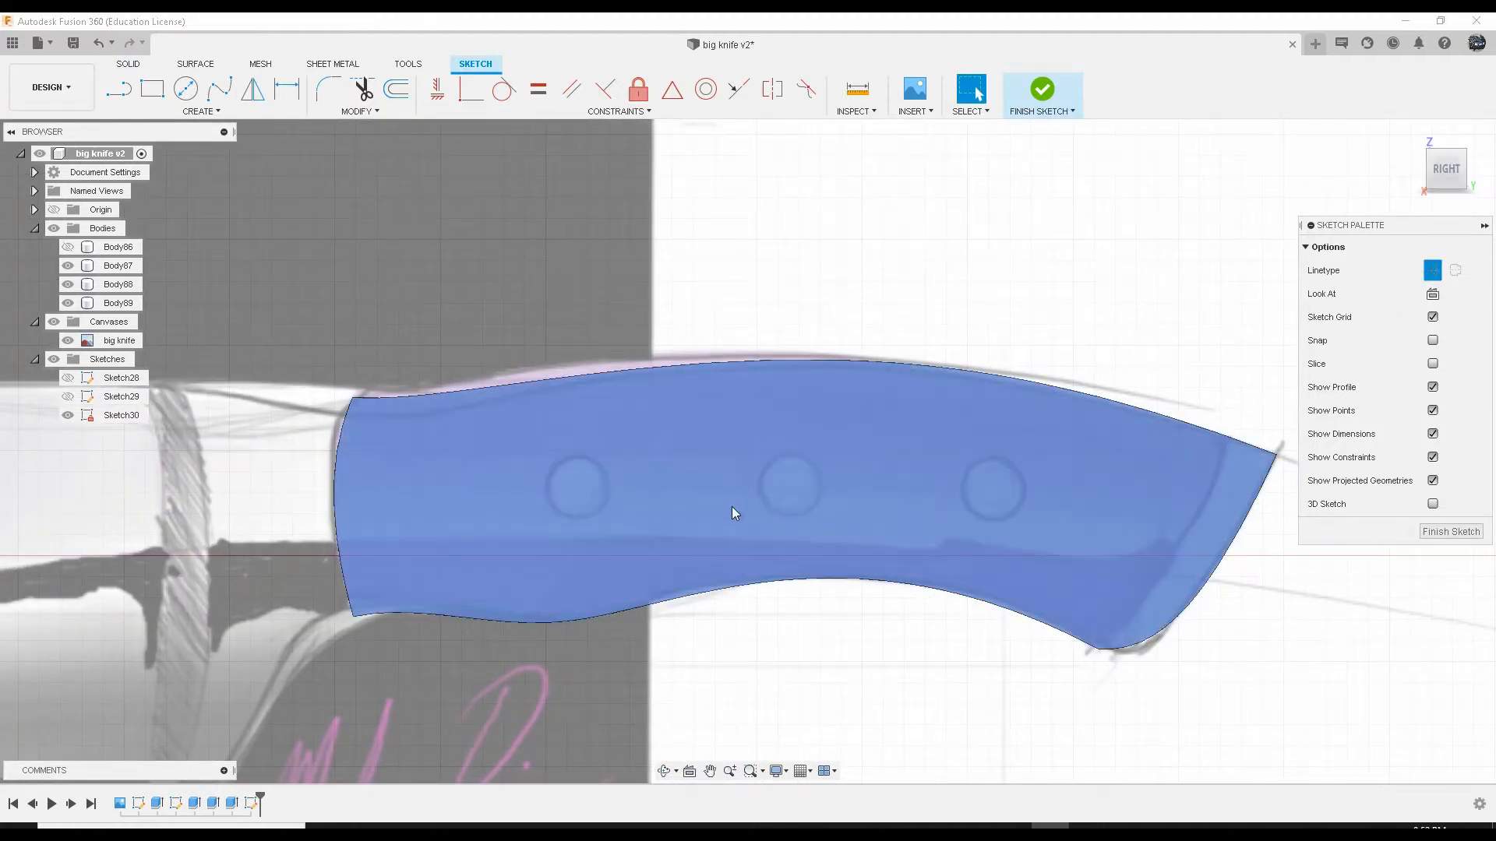
pyautogui.click(520, 474)
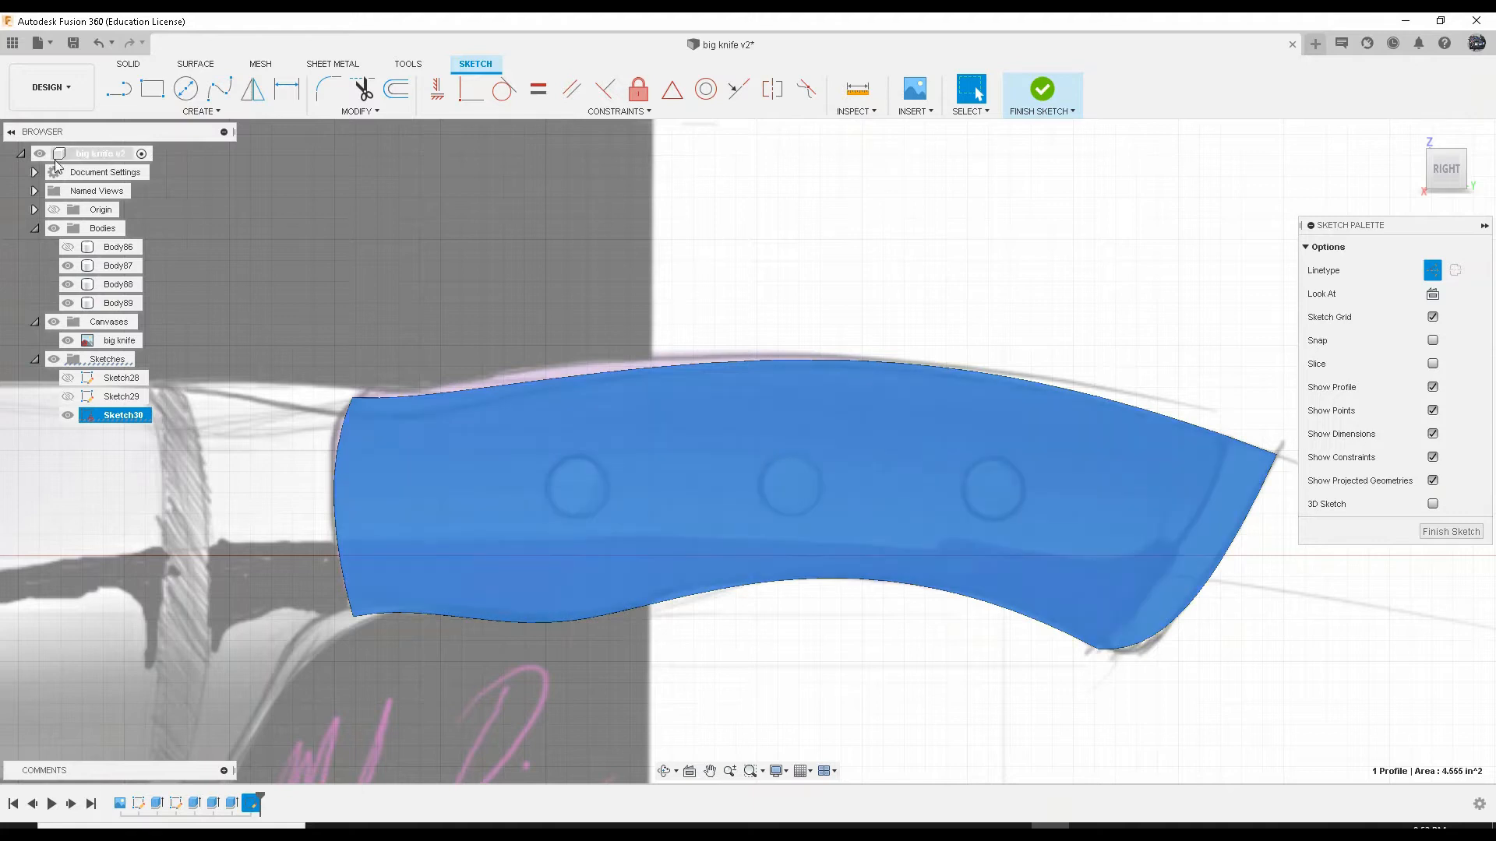
pyautogui.click(220, 92)
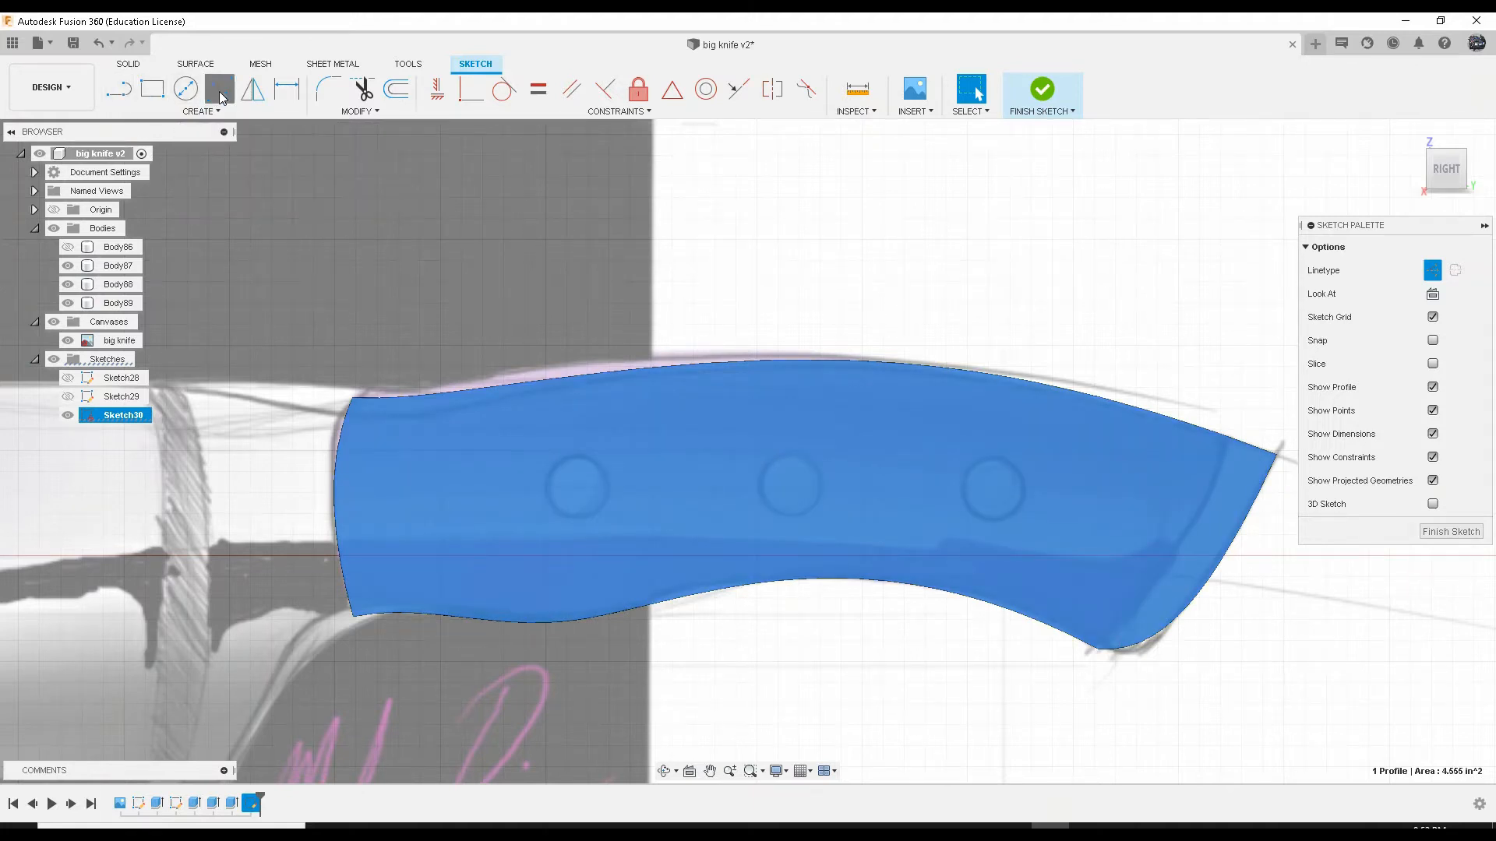
pyautogui.click(547, 487)
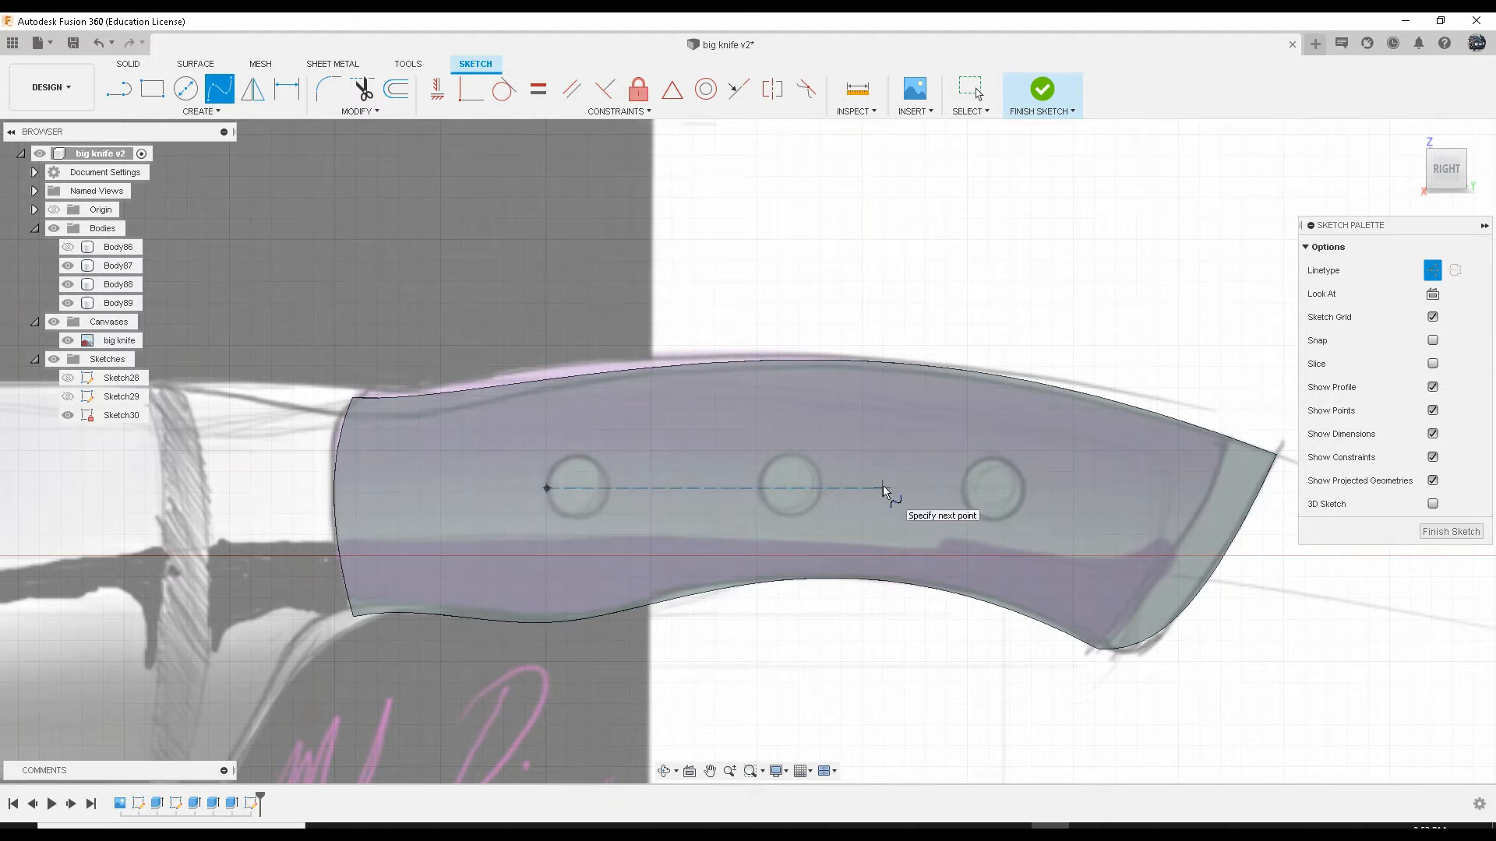
pyautogui.click(1023, 489)
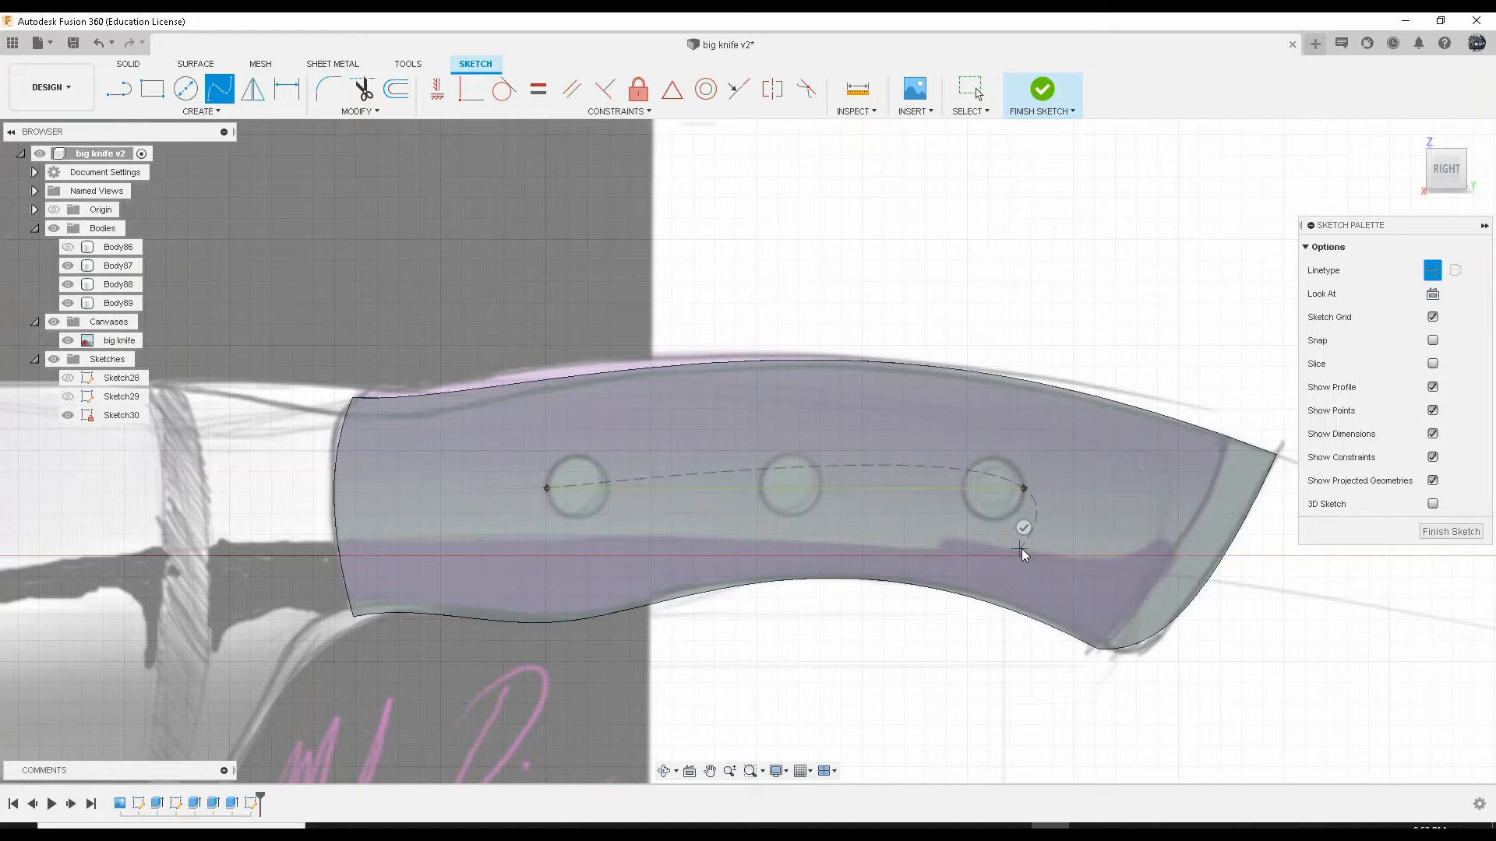
pyautogui.click(1024, 527)
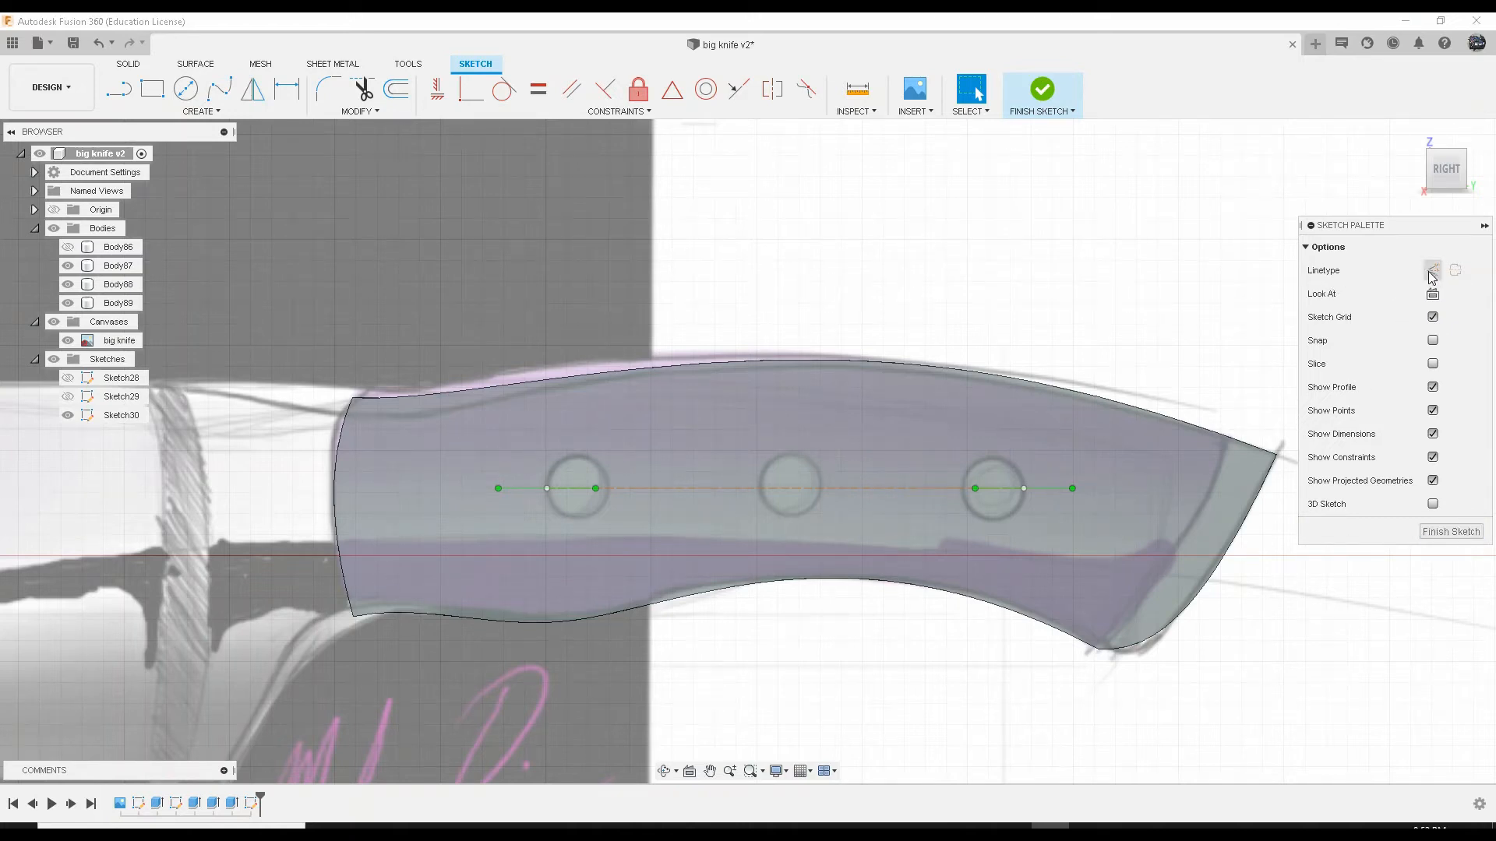
# Step: Draw a 0.275 in diameter circle over each of the three pin outlines, centred on the horizontal construction line
pyautogui.click(187, 88)
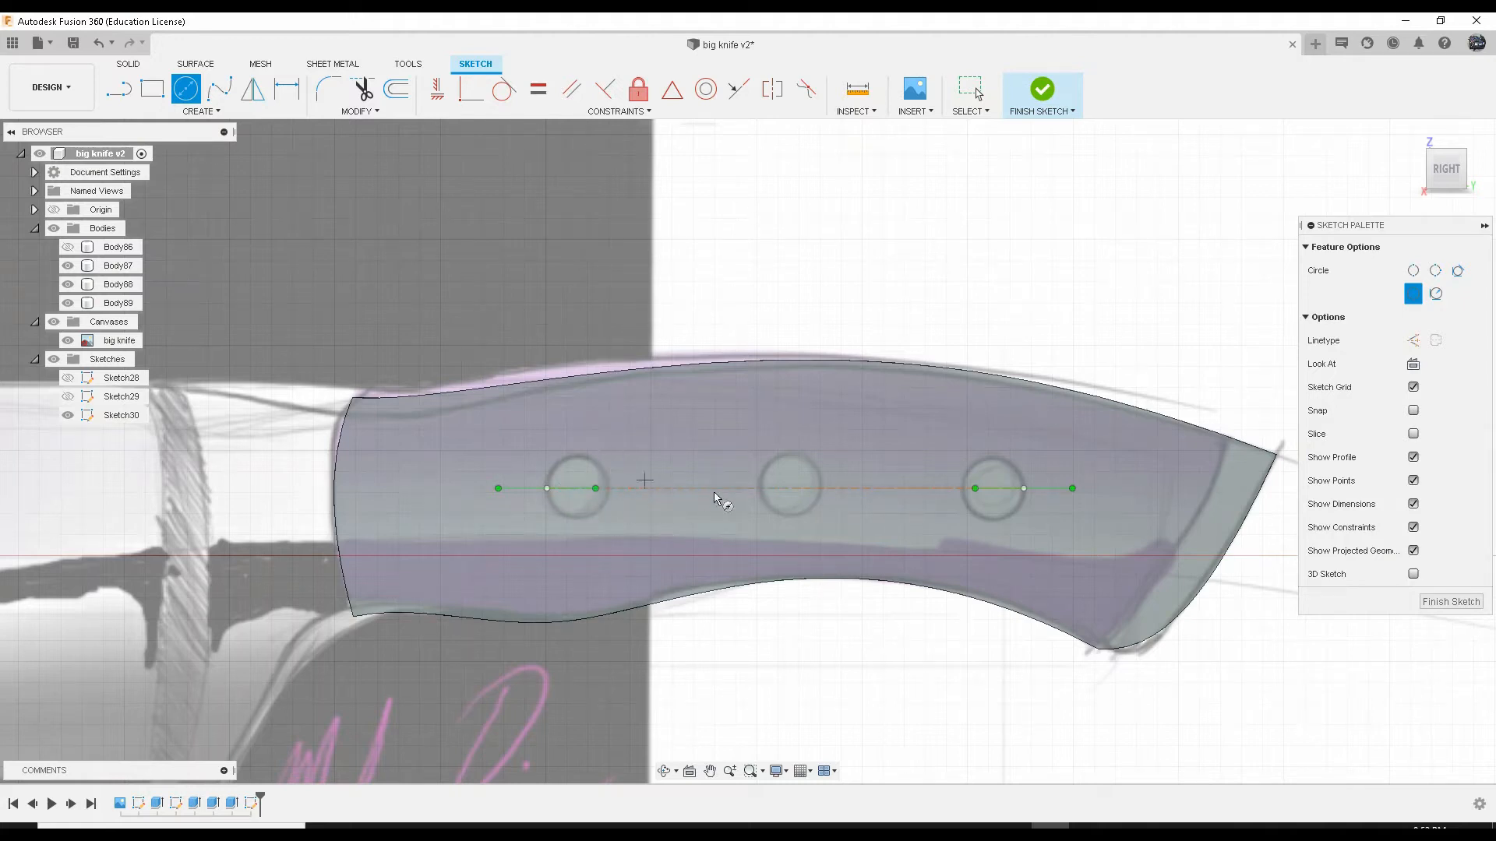
pyautogui.click(576, 488)
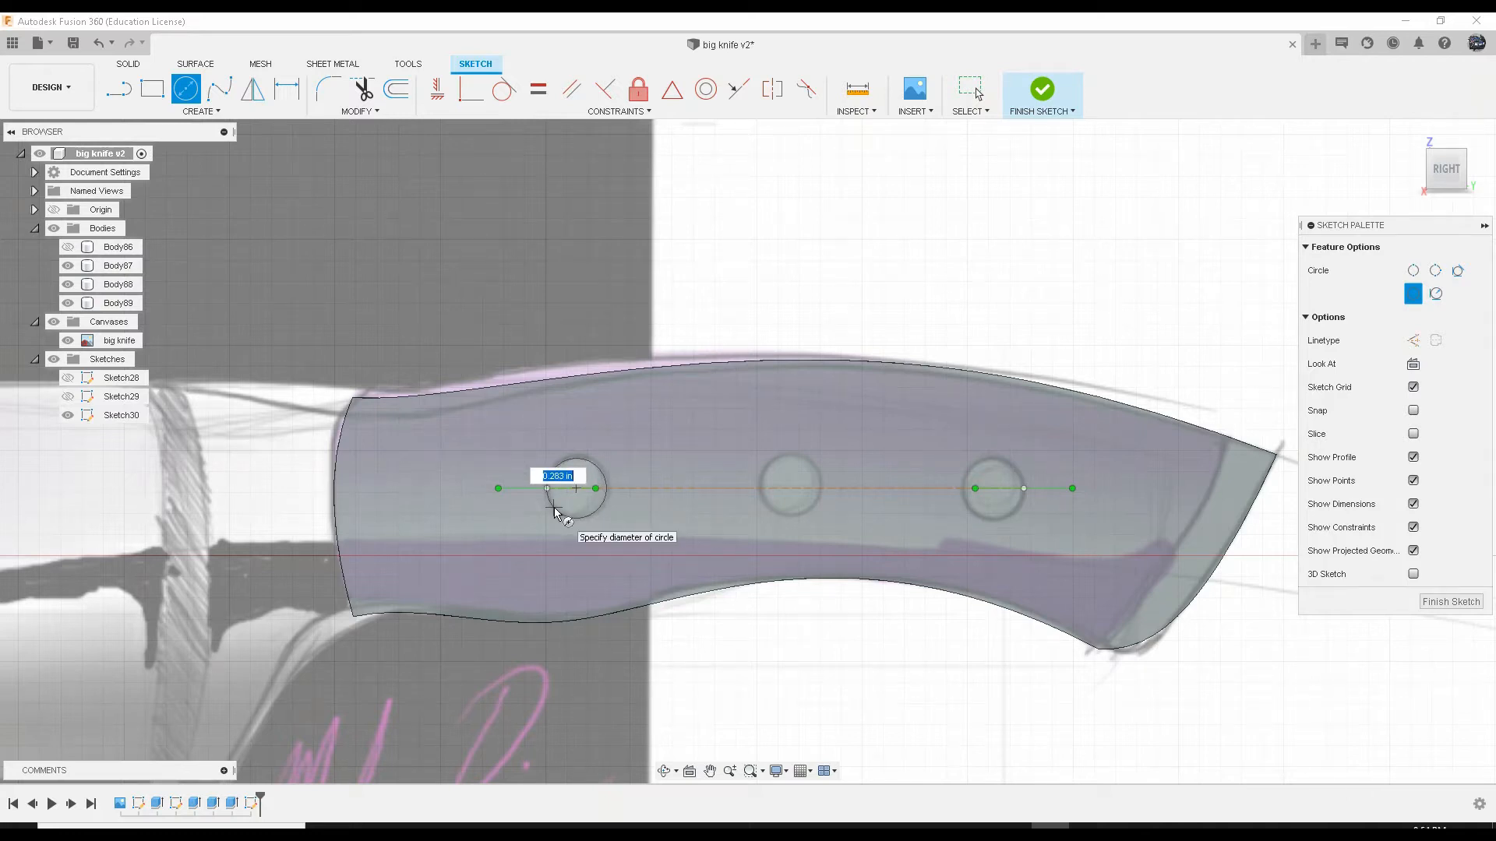
pyautogui.press('Return')
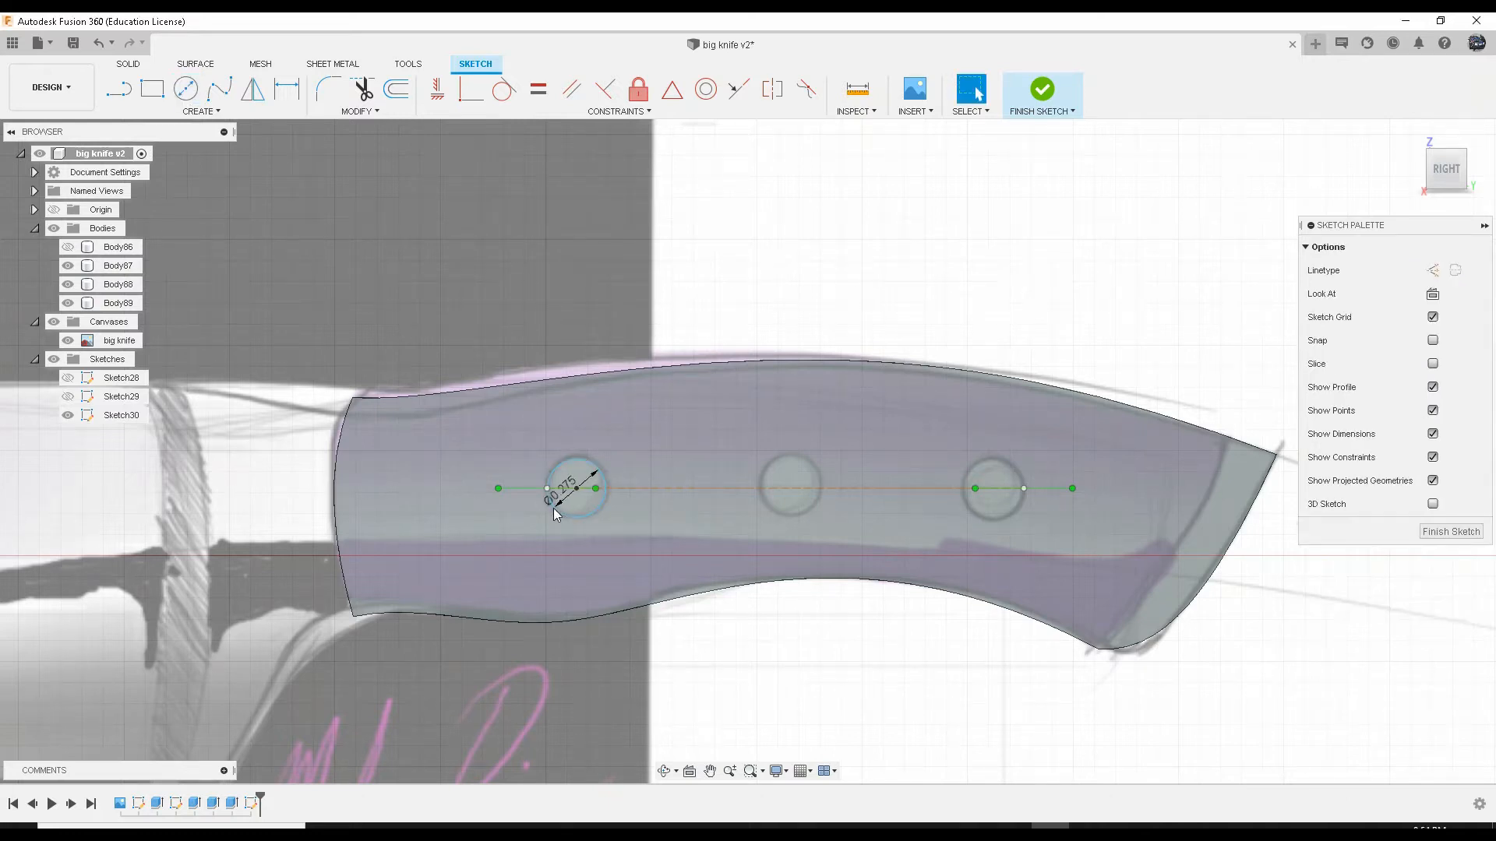
pyautogui.click(790, 489)
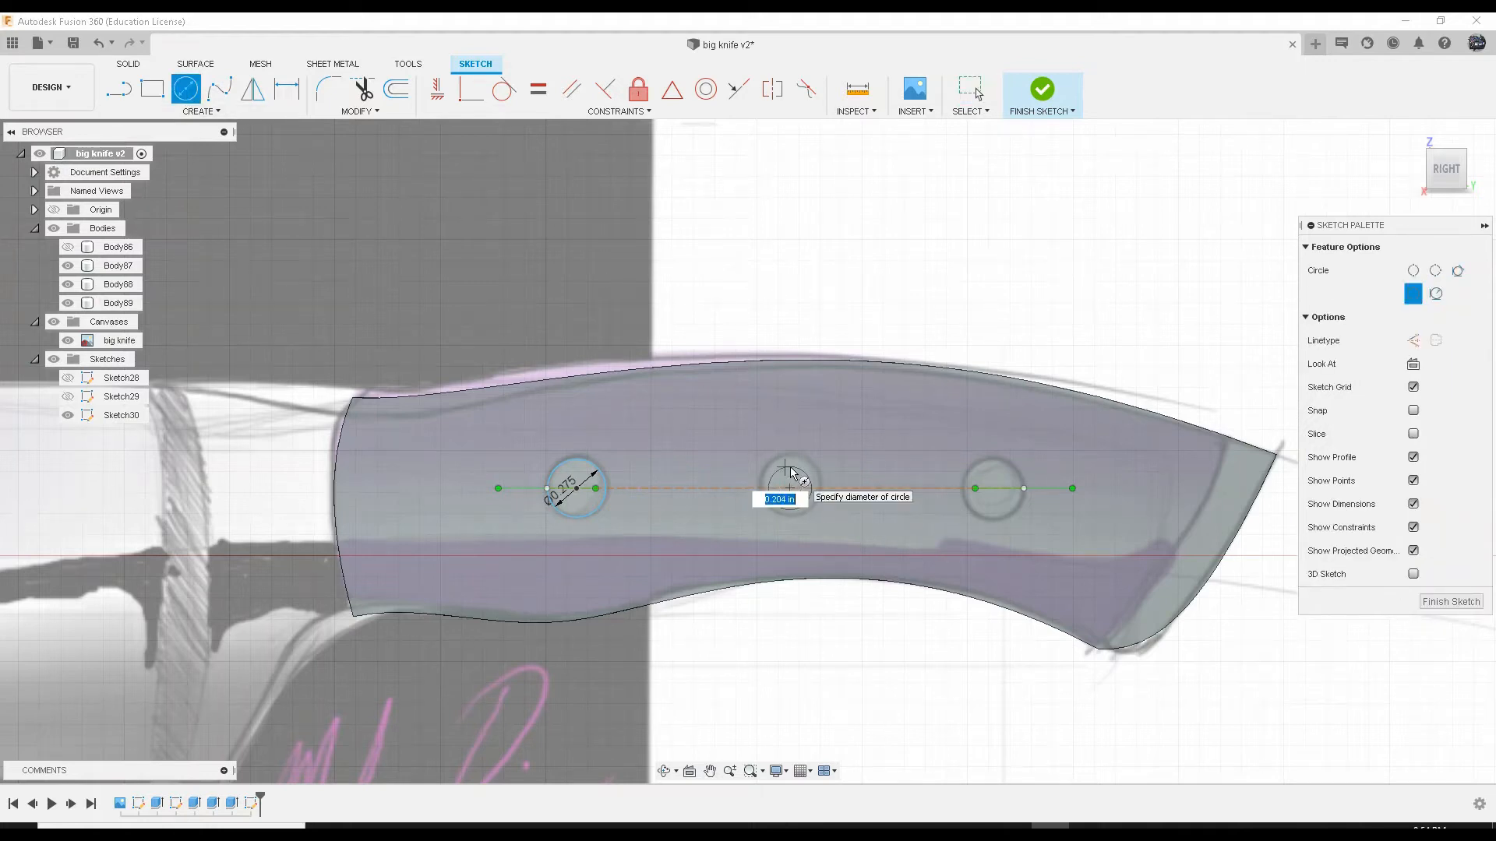
pyautogui.press('Return')
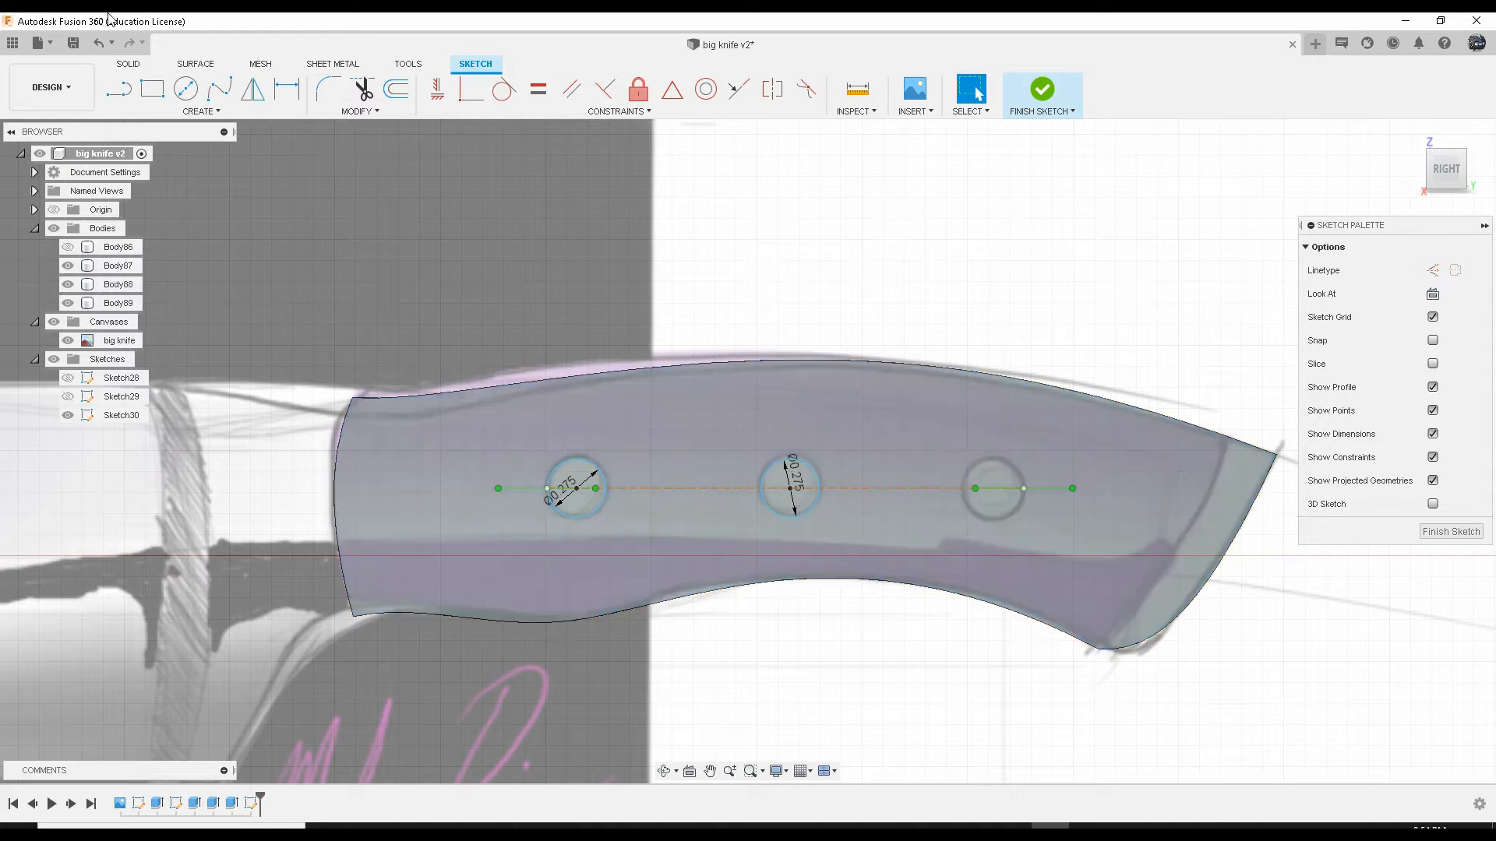
pyautogui.click(994, 488)
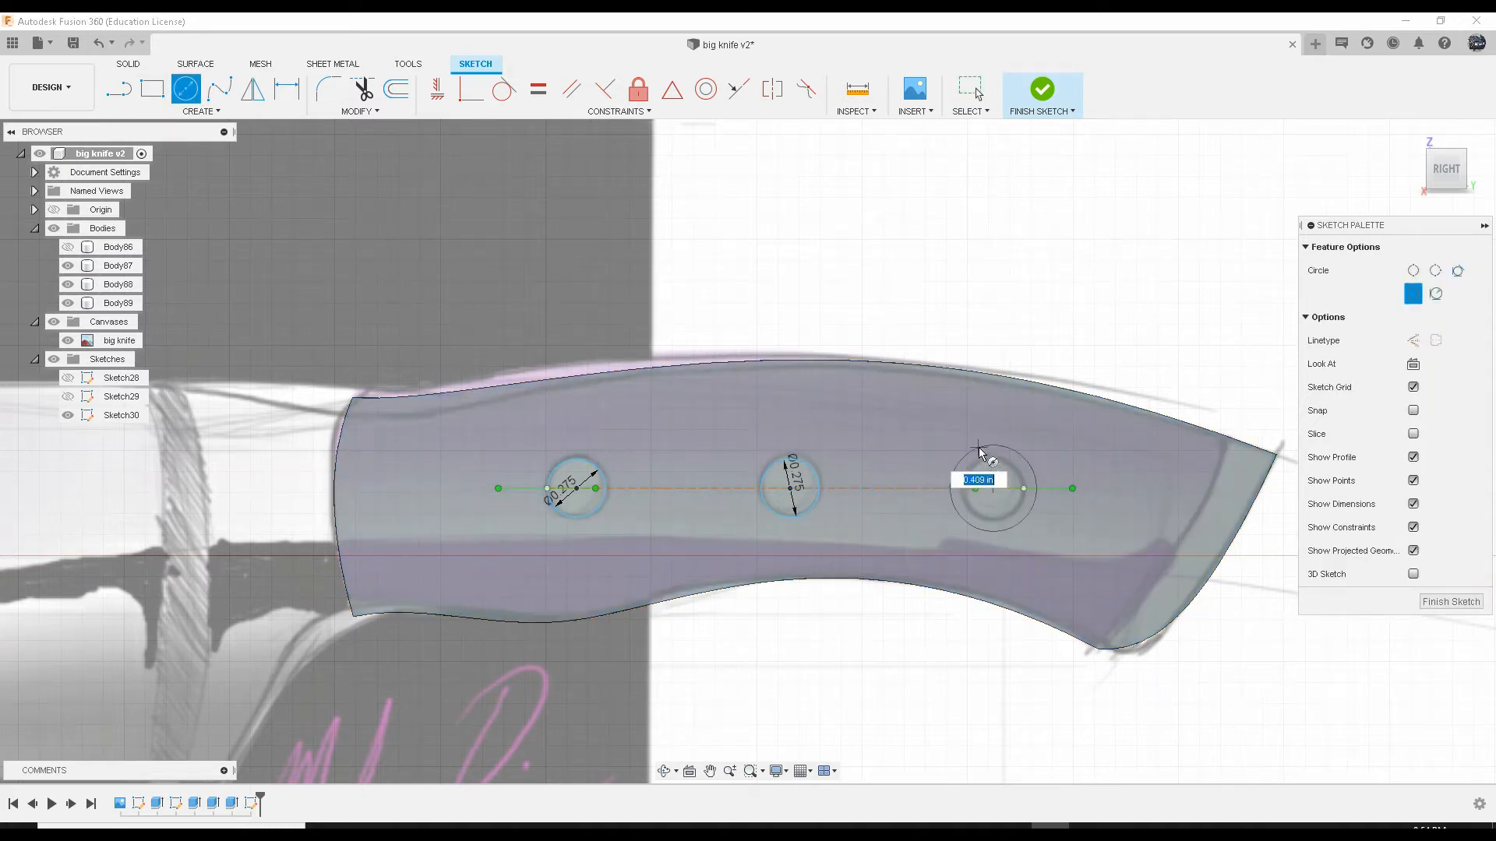
pyautogui.write('.275')
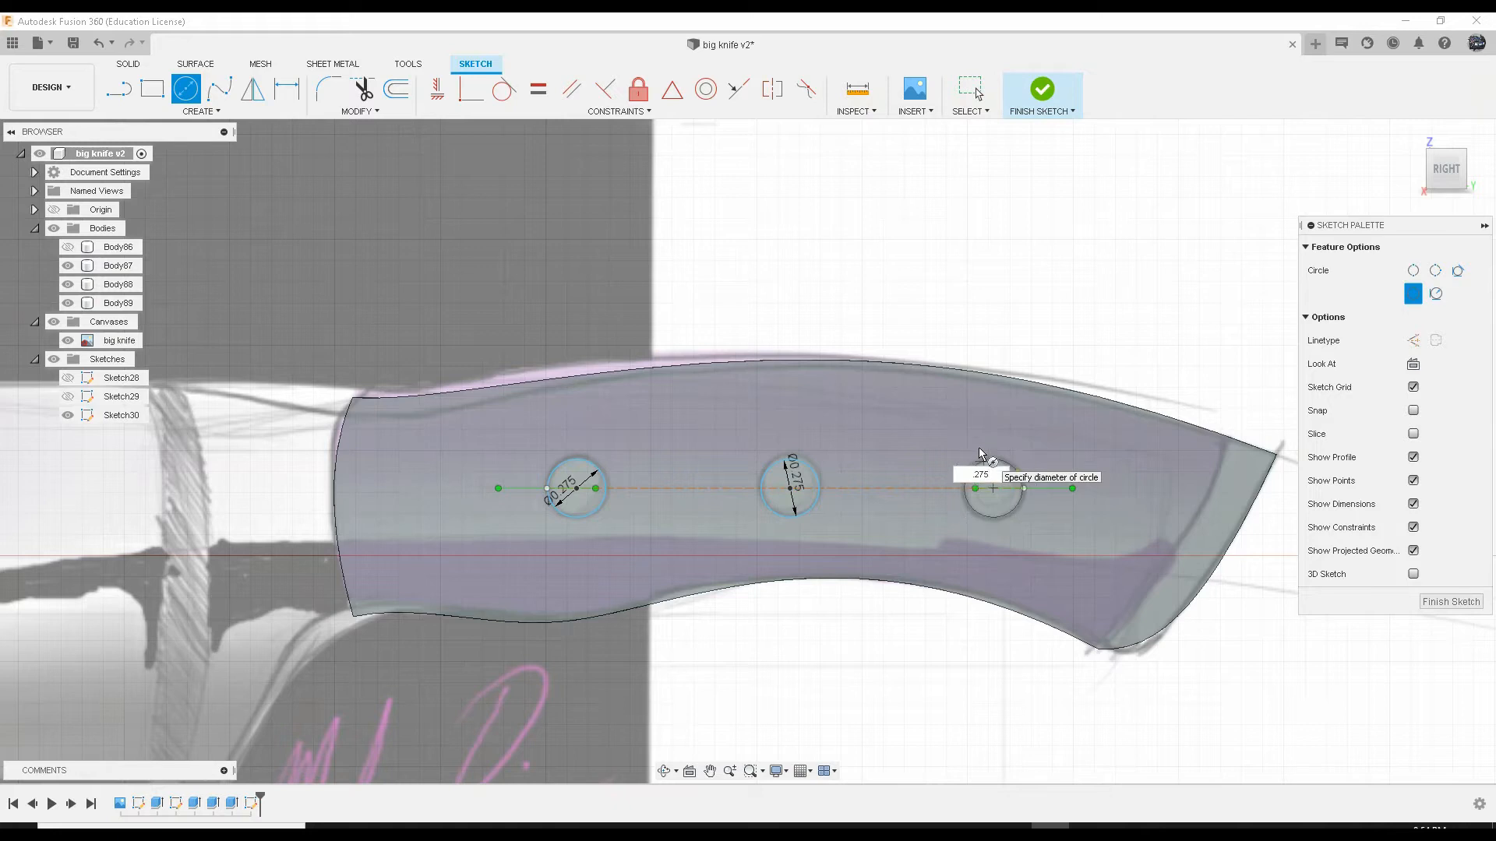
pyautogui.press('Return')
pyautogui.press('Escape')
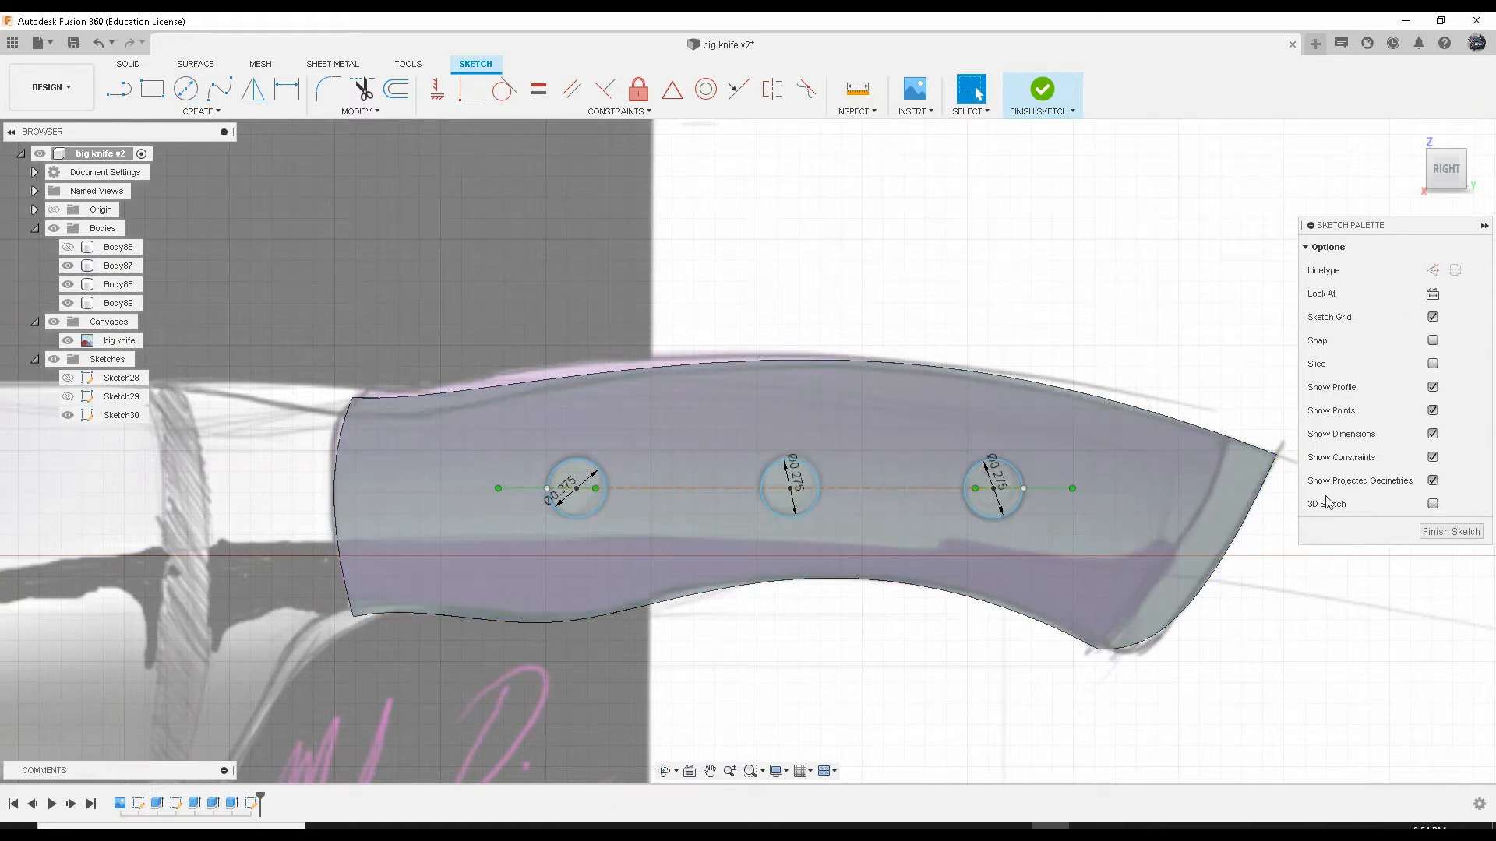
# Step: Finish the sketch and delete the construction line running through the three pin circles
pyautogui.click(1436, 532)
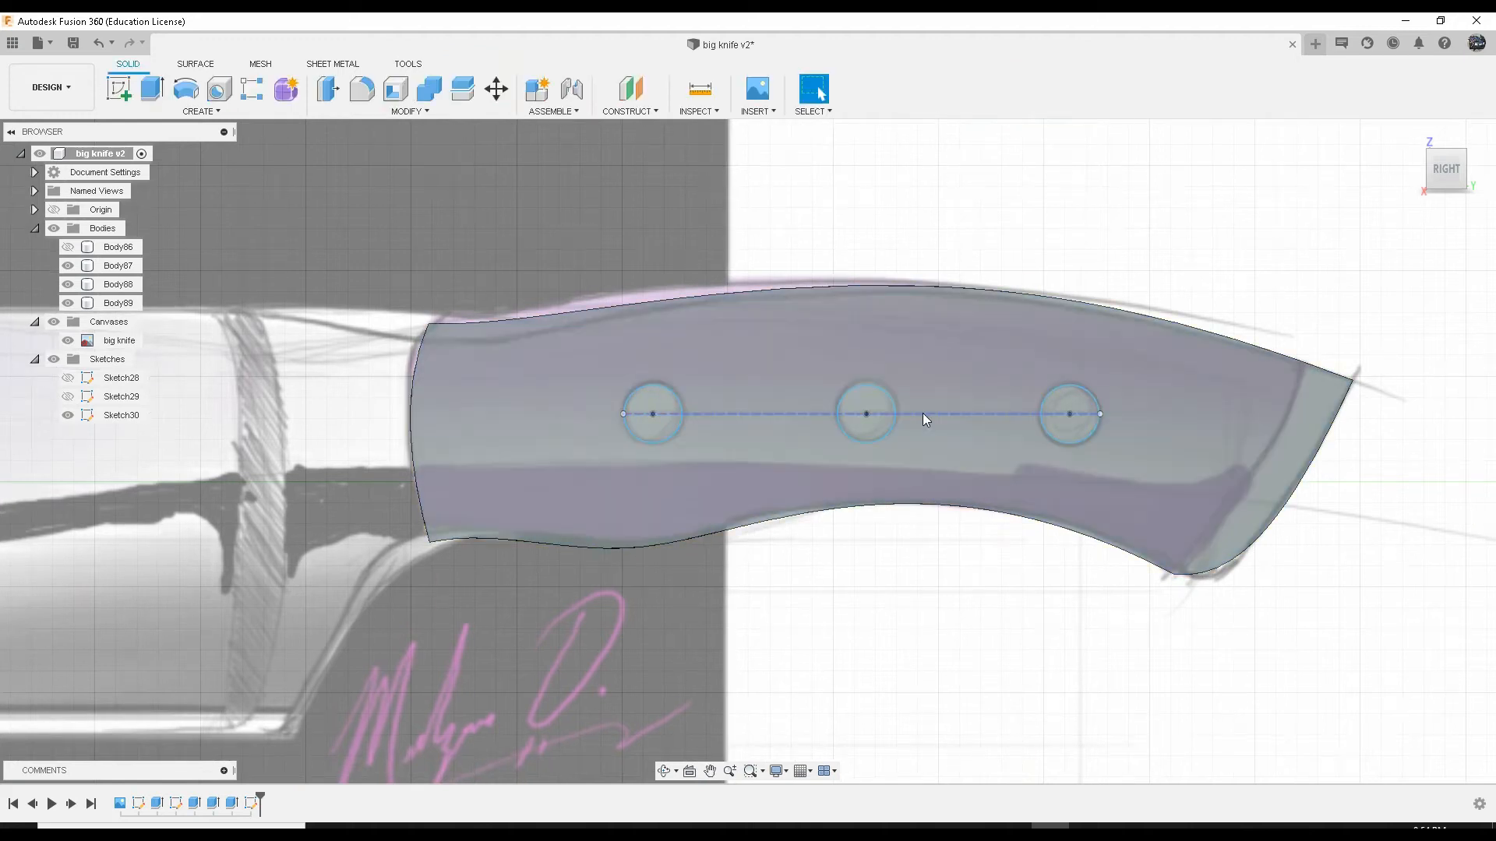
pyautogui.click(922, 414)
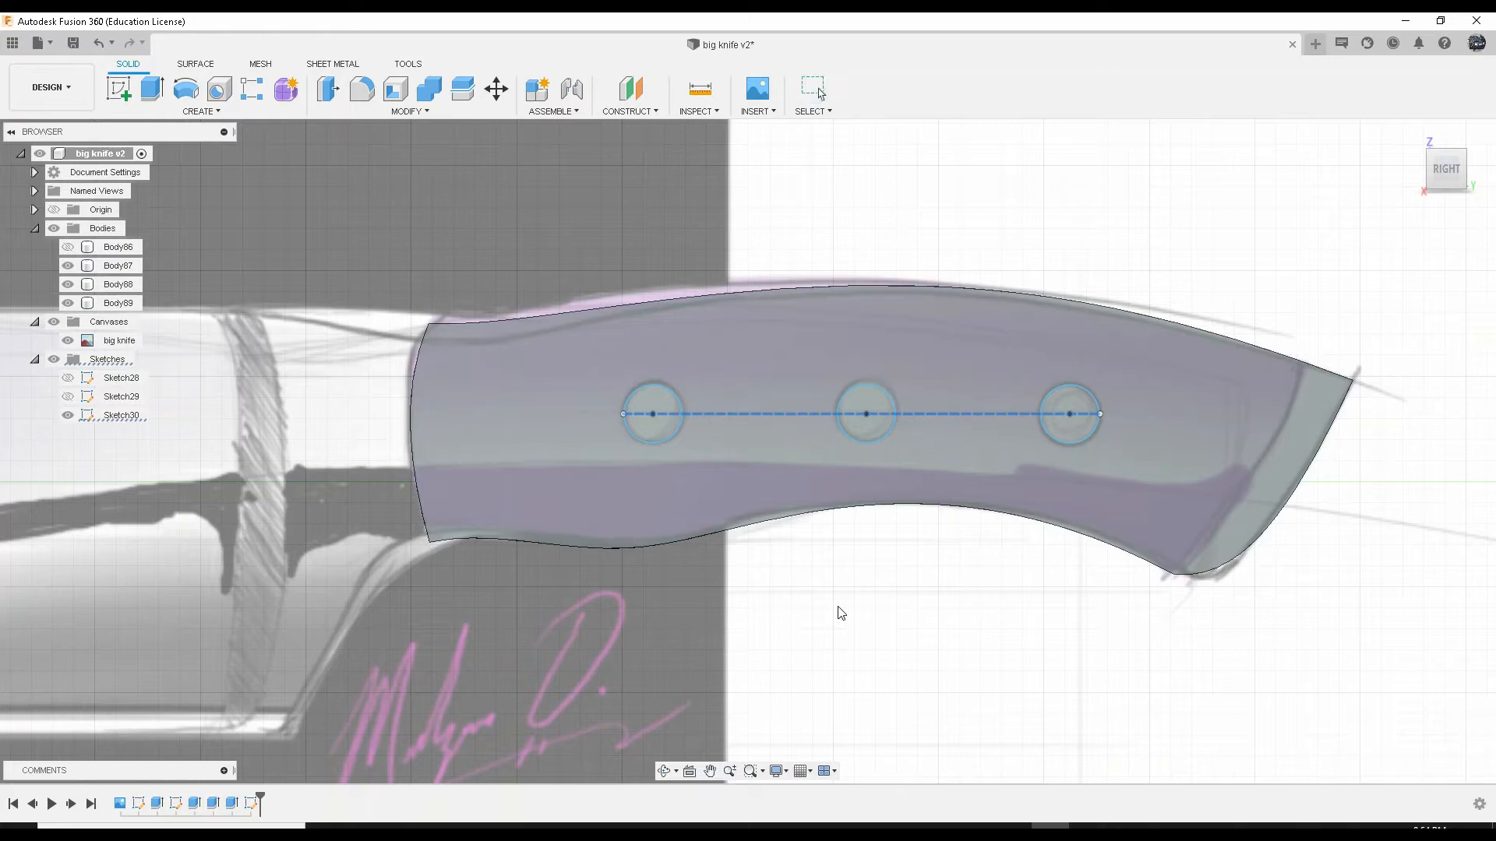
pyautogui.press('Delete')
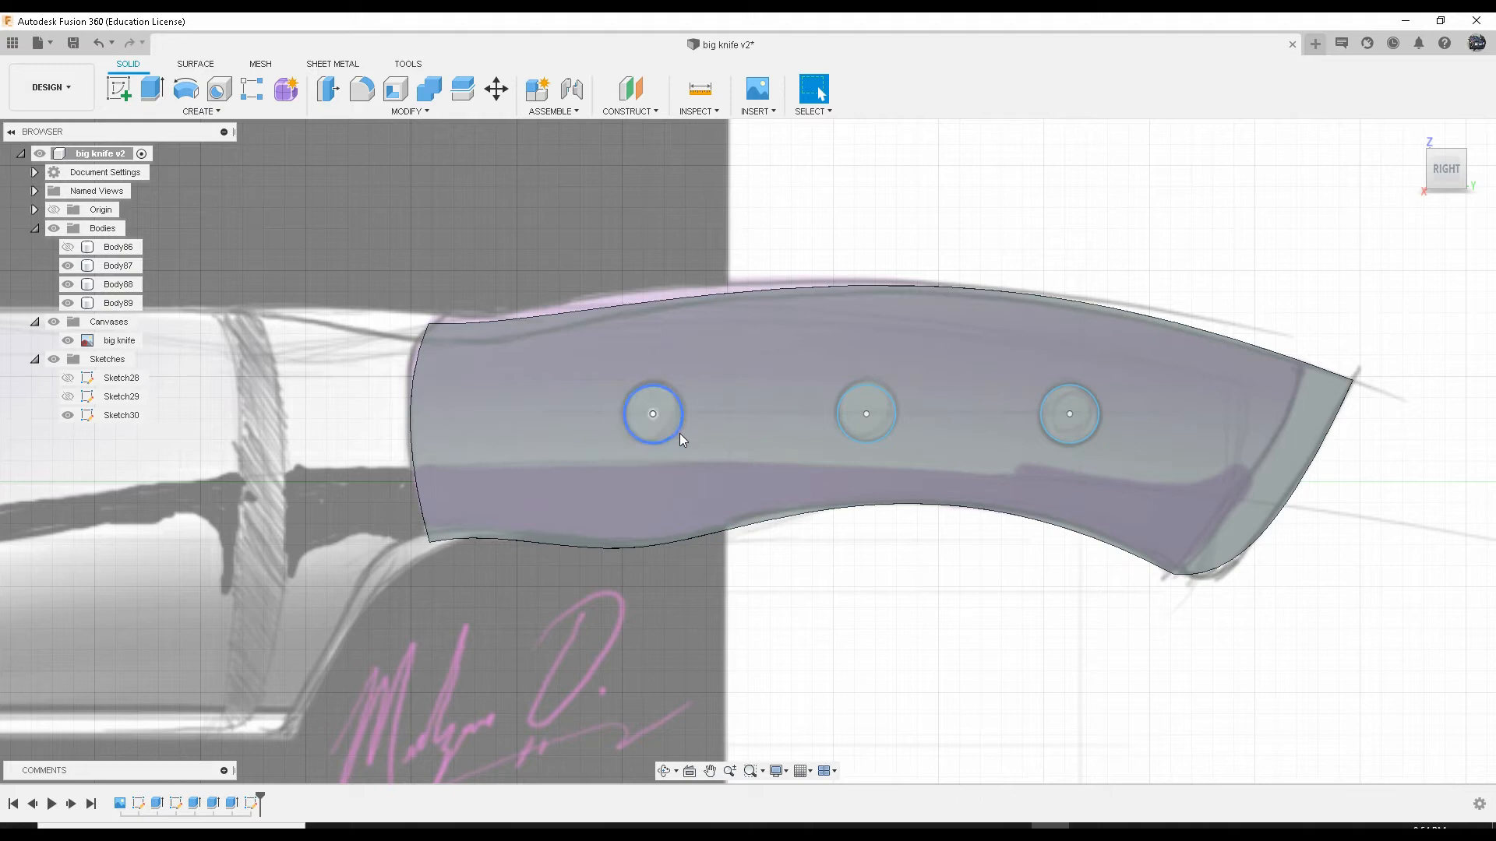
# Step: Extrude the three pin circles through the handle up to the opposite scale's outer face as new bodies
pyautogui.click(655, 424)
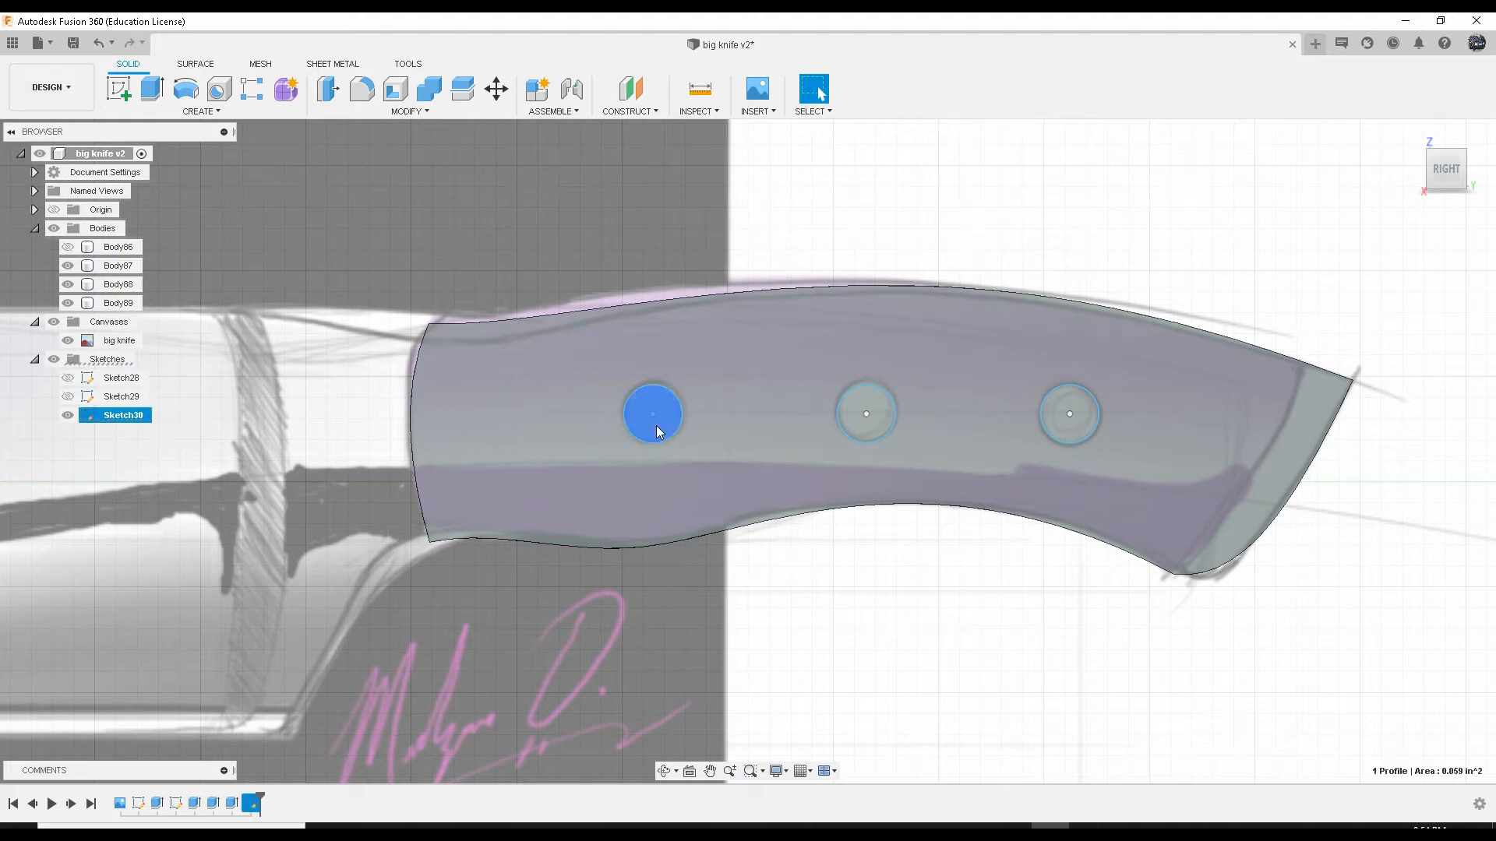
pyautogui.click(857, 429)
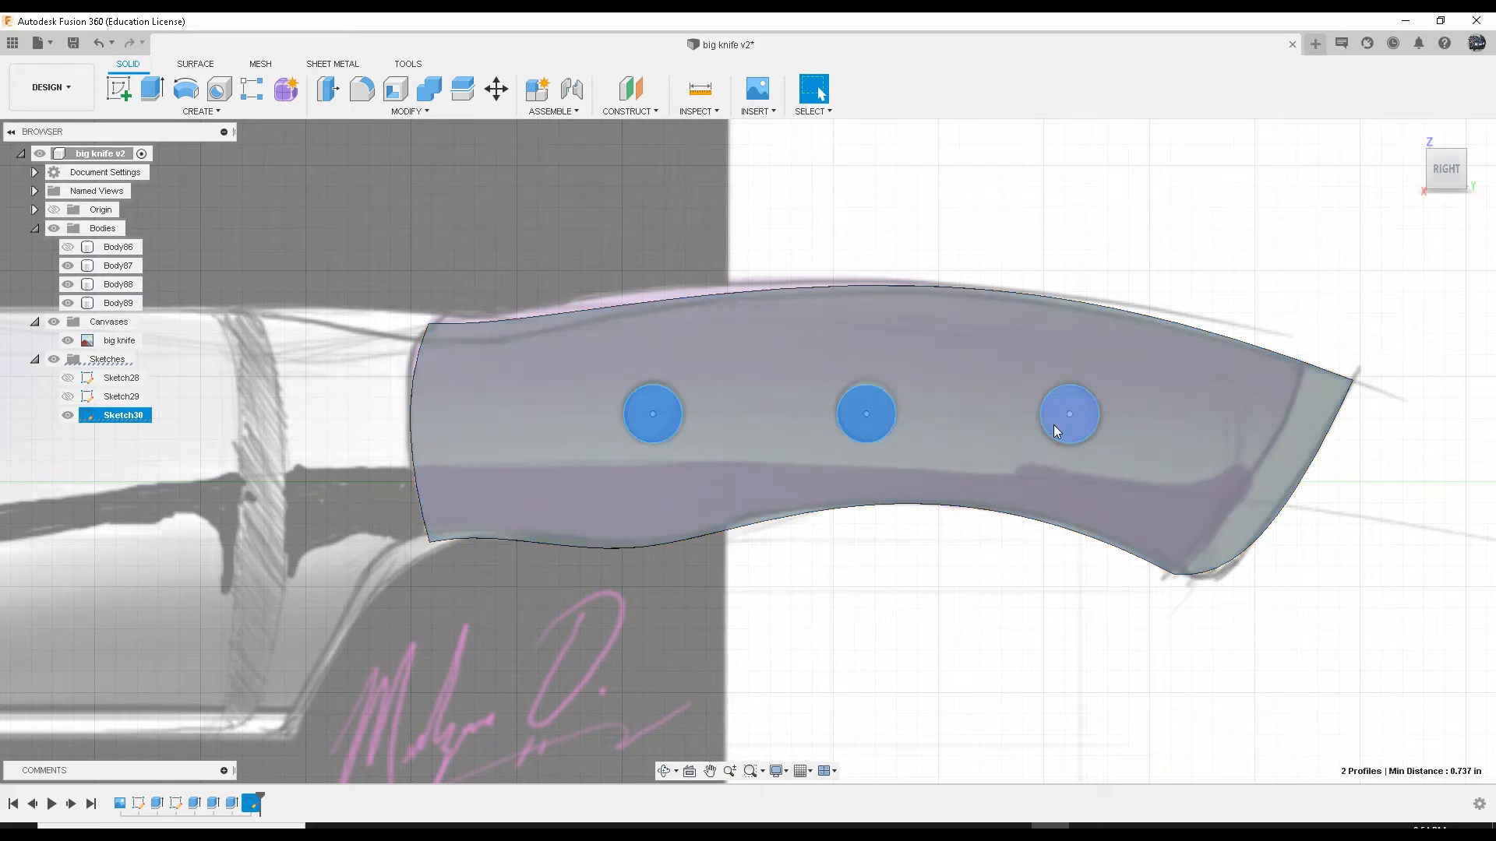
pyautogui.keyDown('ctrl'); pyautogui.click(1054, 426); pyautogui.keyUp('ctrl')
pyautogui.keyDown('shift'); pyautogui.moveTo(1005, 581); pyautogui.dragTo(820, 532, button='middle'); pyautogui.keyUp('shift')
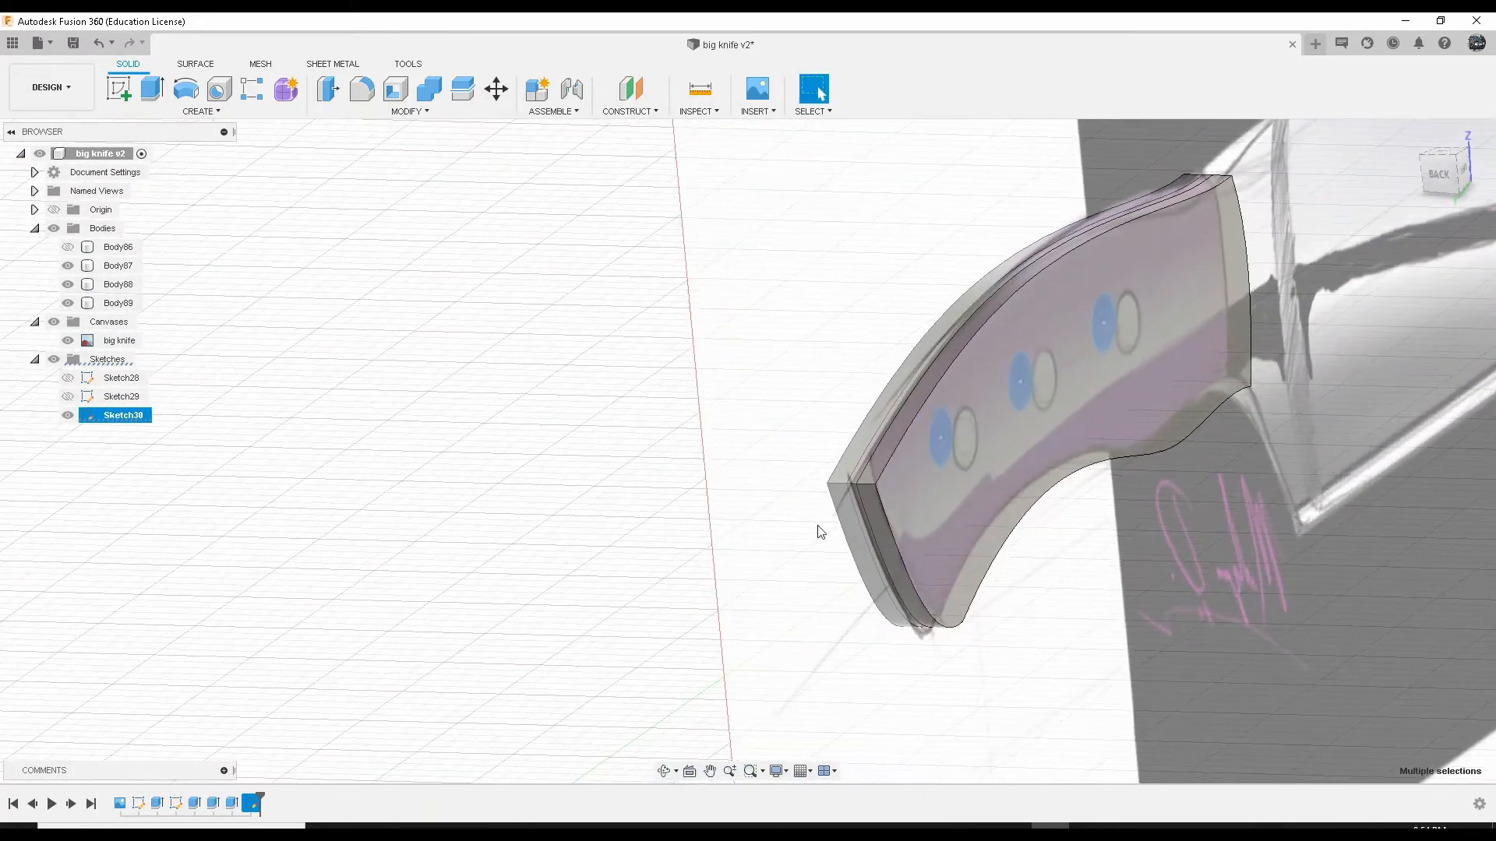
pyautogui.click(152, 88)
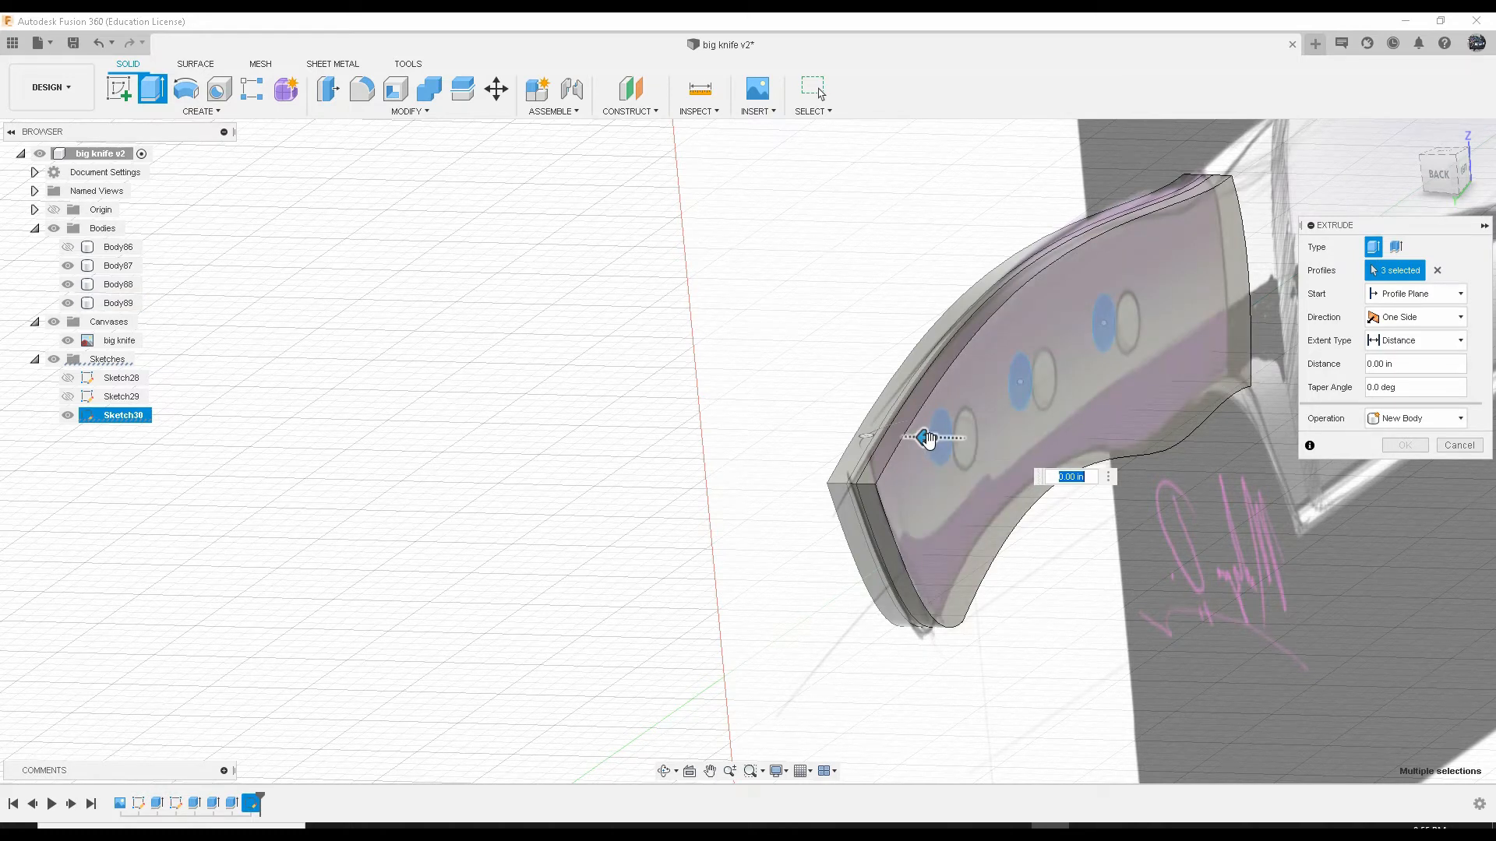
pyautogui.moveTo(929, 439); pyautogui.dragTo(975, 438)
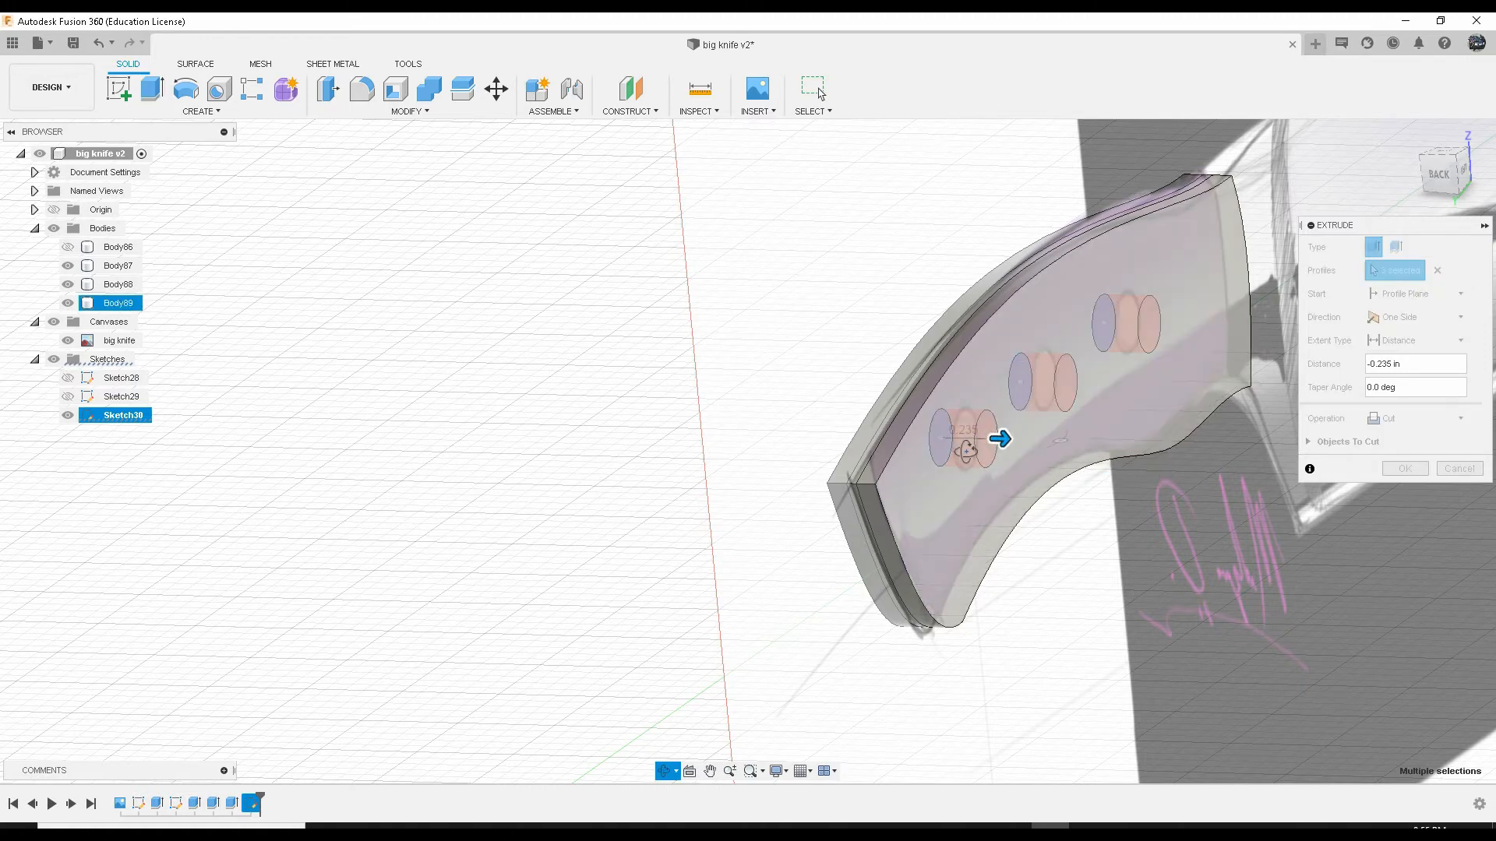
pyautogui.moveTo(974, 438)
pyautogui.keyDown('shift'); pyautogui.mouseDown(button='middle')
pyautogui.moveTo(984, 457)
pyautogui.moveTo(997, 439)
pyautogui.mouseUp(button='middle'); pyautogui.keyUp('shift')
pyautogui.moveTo(997, 438); pyautogui.dragTo(1007, 446)
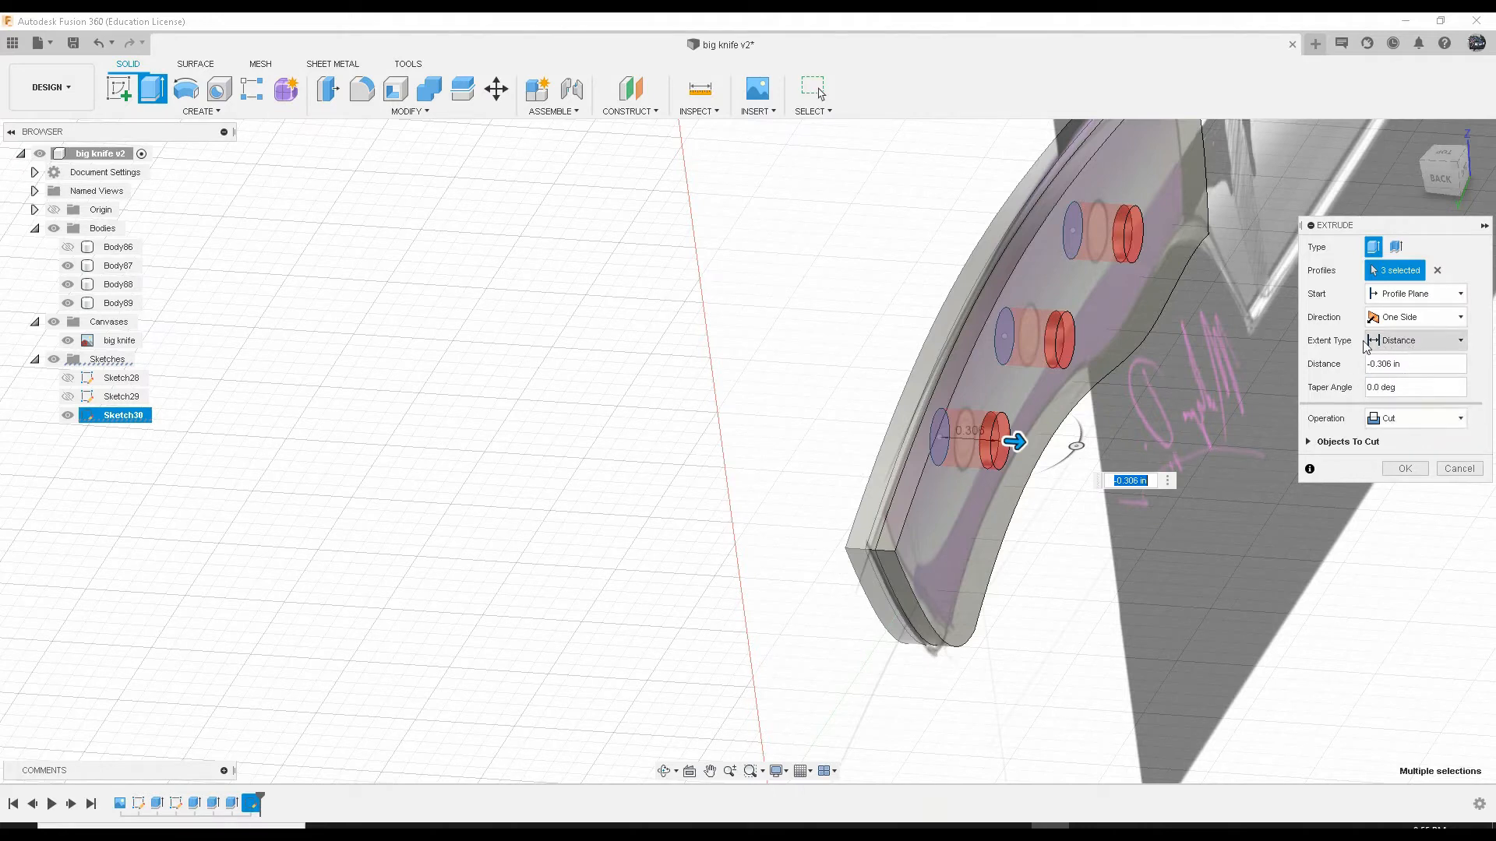
pyautogui.click(1389, 342)
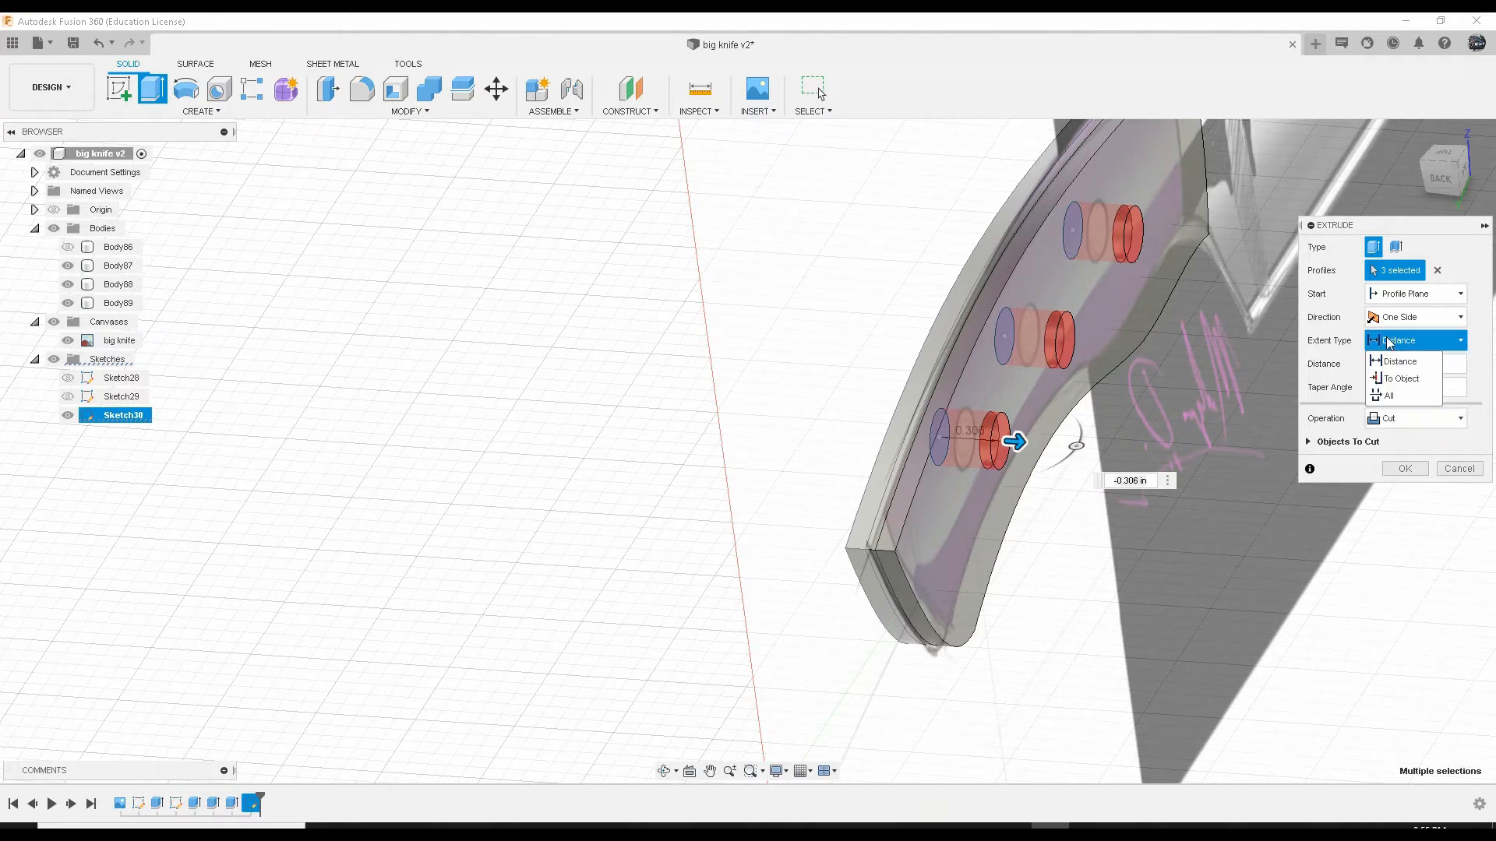
pyautogui.click(1401, 379)
pyautogui.click(1142, 228)
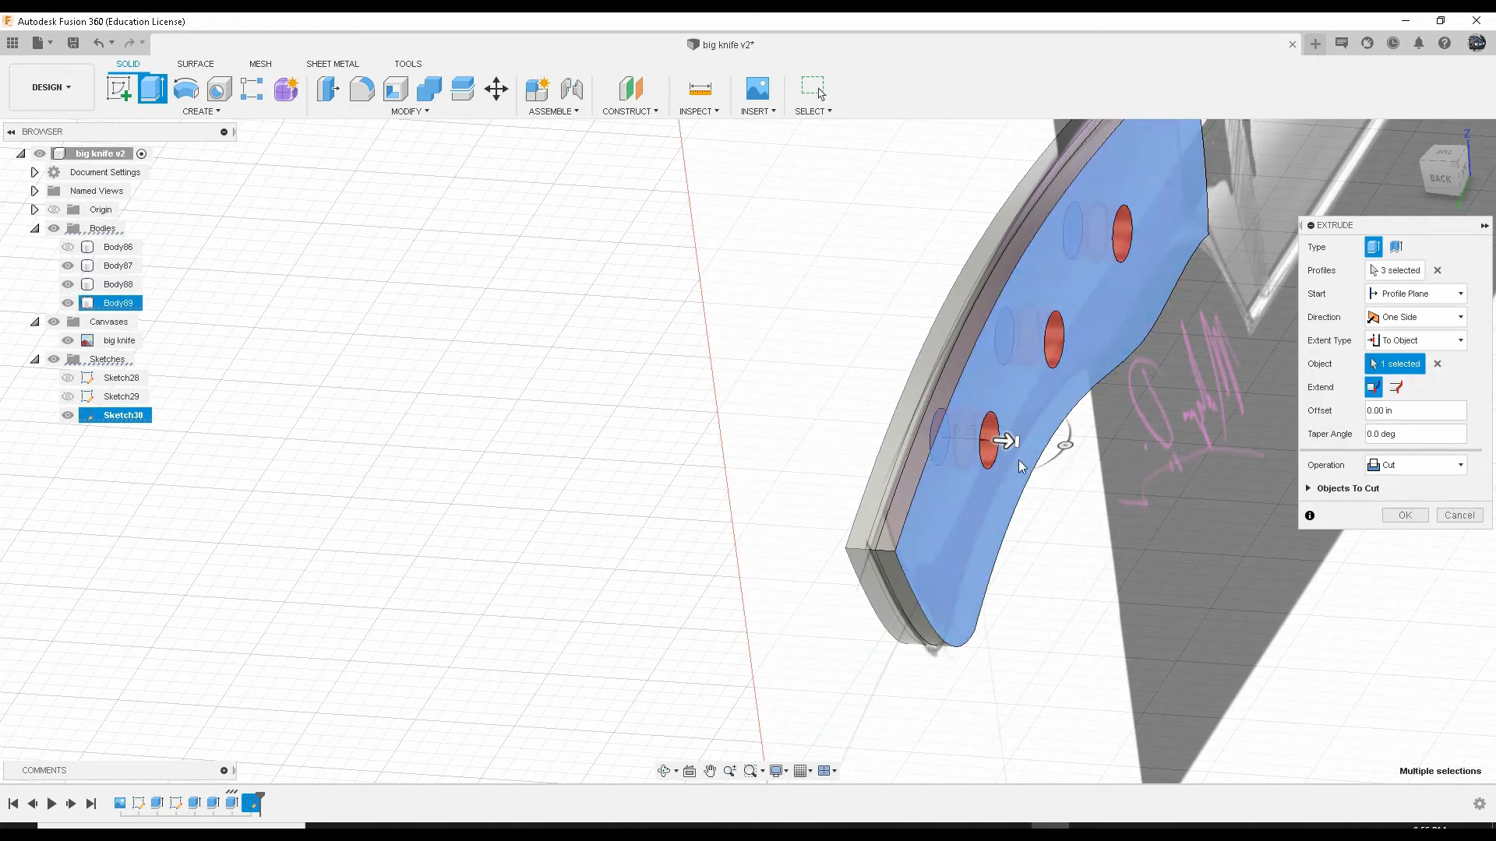
pyautogui.click(1418, 465)
pyautogui.click(1394, 536)
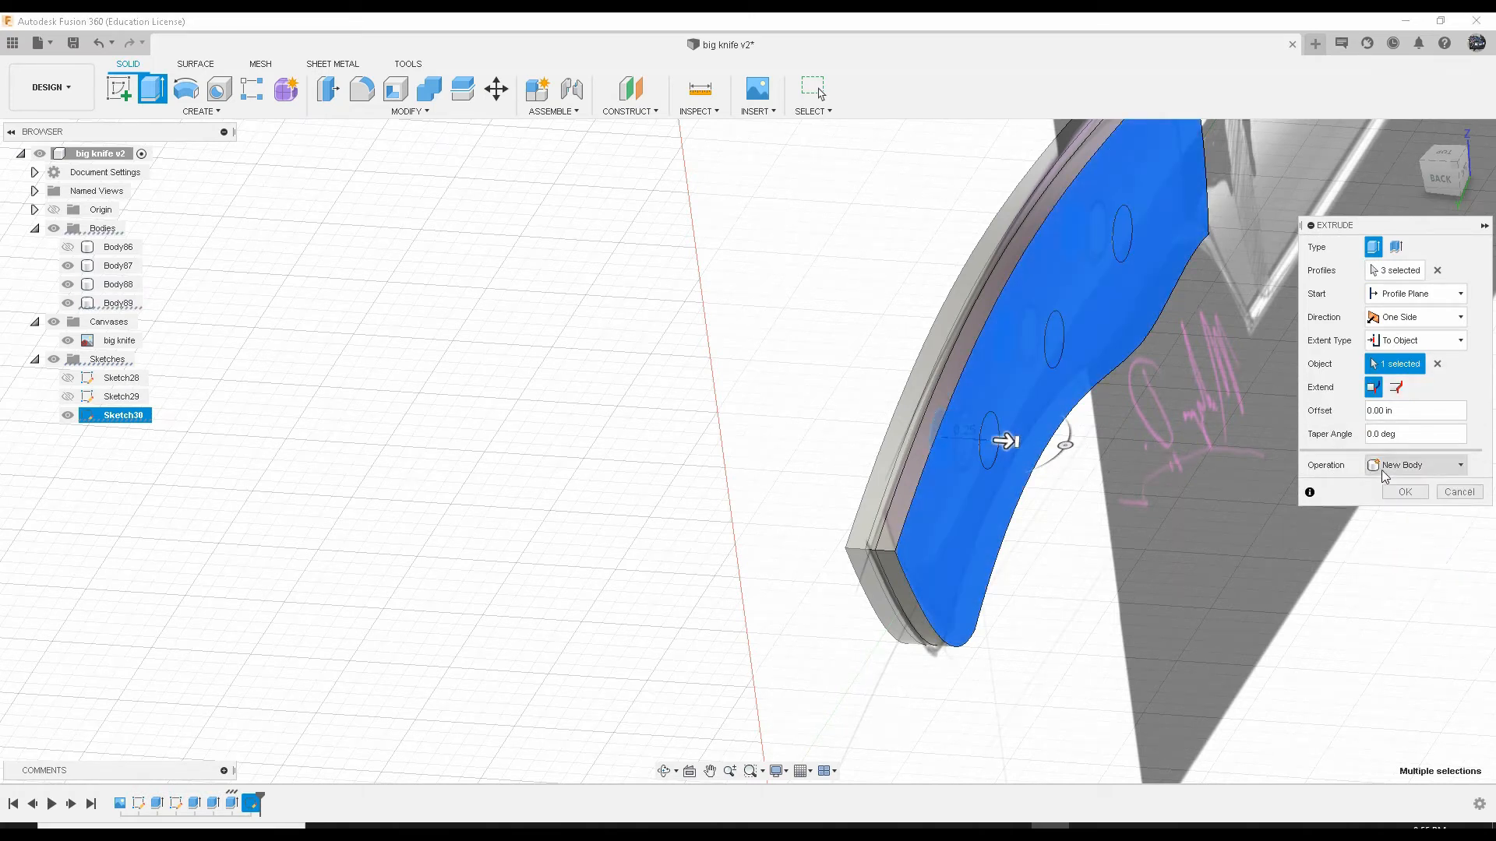
pyautogui.click(1405, 491)
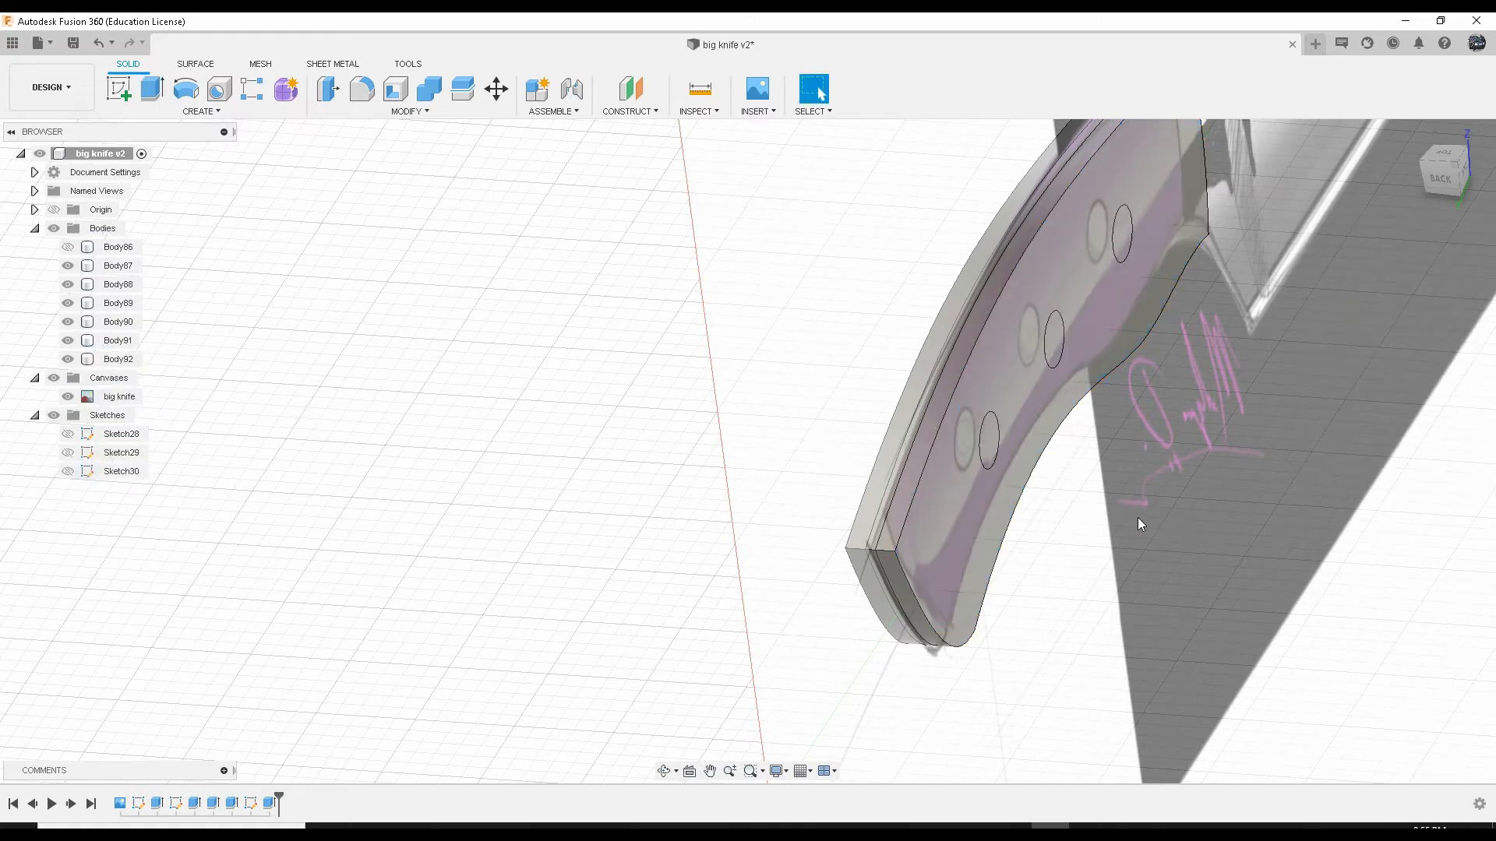
# Step: Return to the home view of the handle and hide the big knife canvas
pyautogui.moveTo(705, 442)
pyautogui.keyDown('shift'); pyautogui.mouseDown(button='middle')
pyautogui.moveTo(741, 450)
pyautogui.moveTo(721, 449)
pyautogui.mouseUp(button='middle'); pyautogui.keyUp('shift')
pyautogui.click(1410, 135)
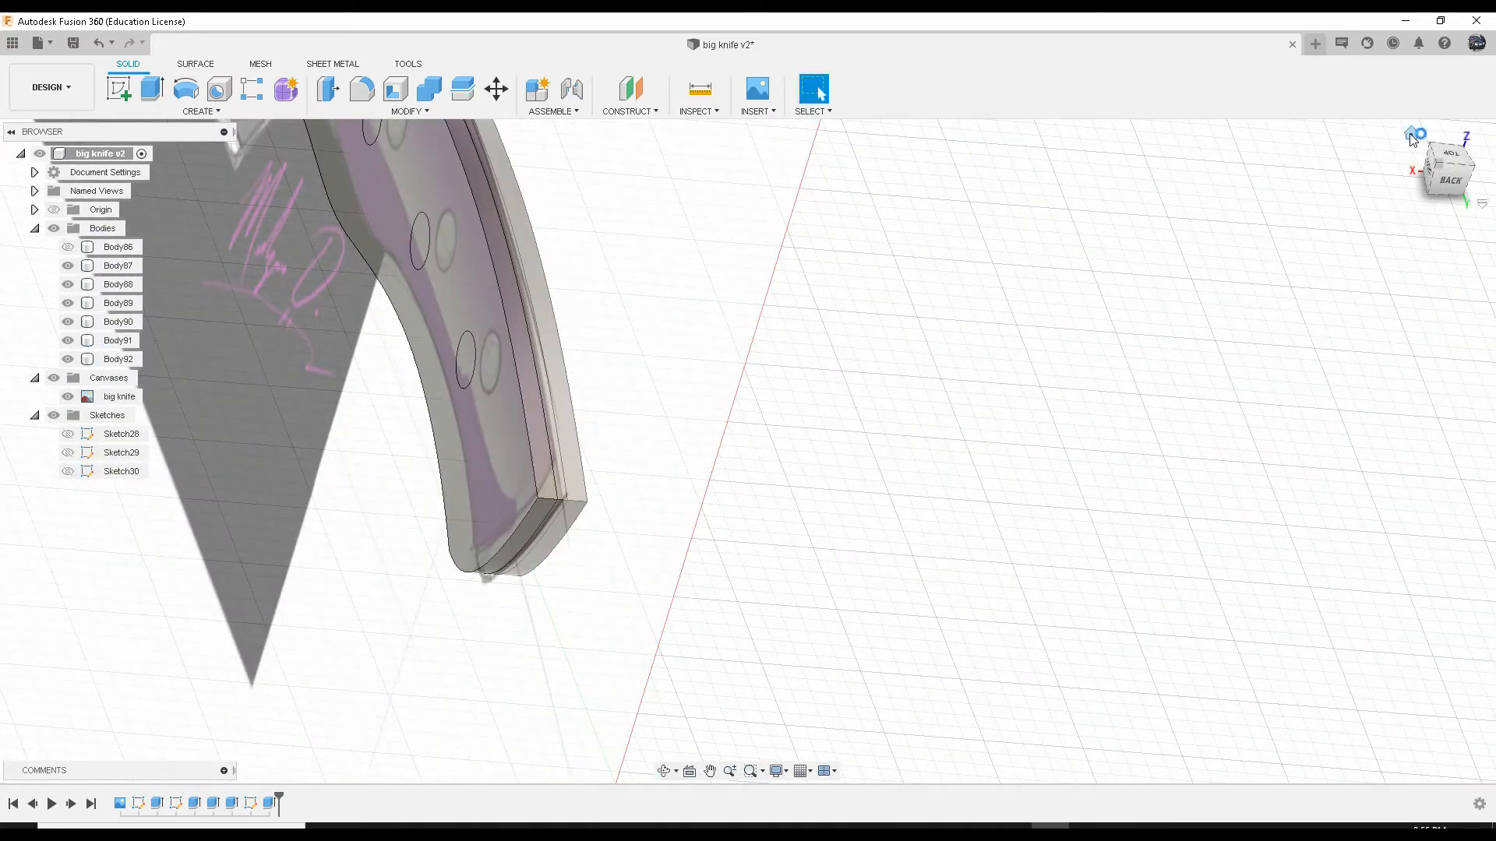
pyautogui.scroll(8, 857, 428)
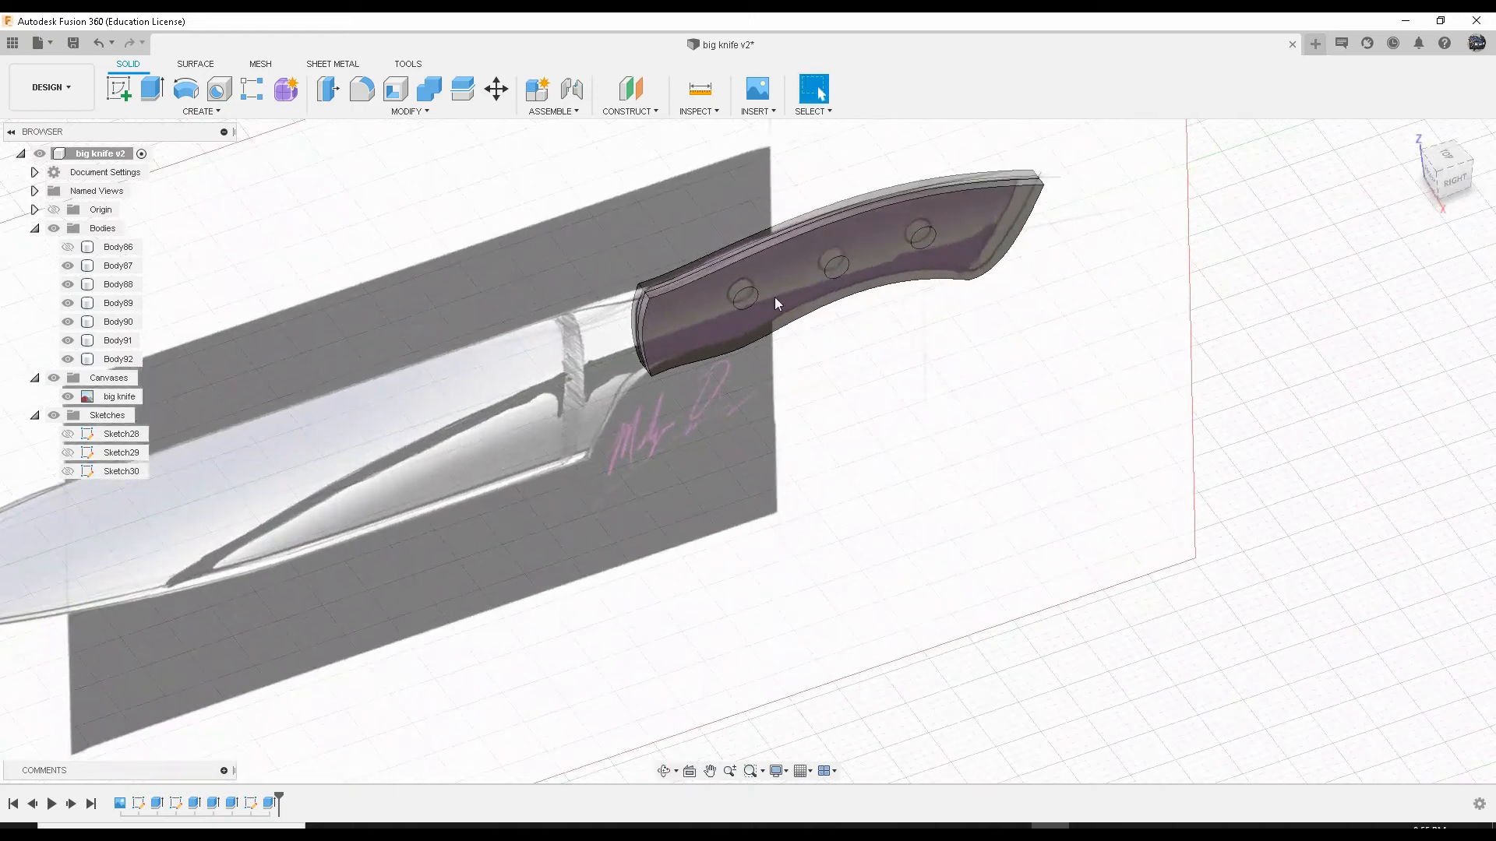
pyautogui.click(68, 398)
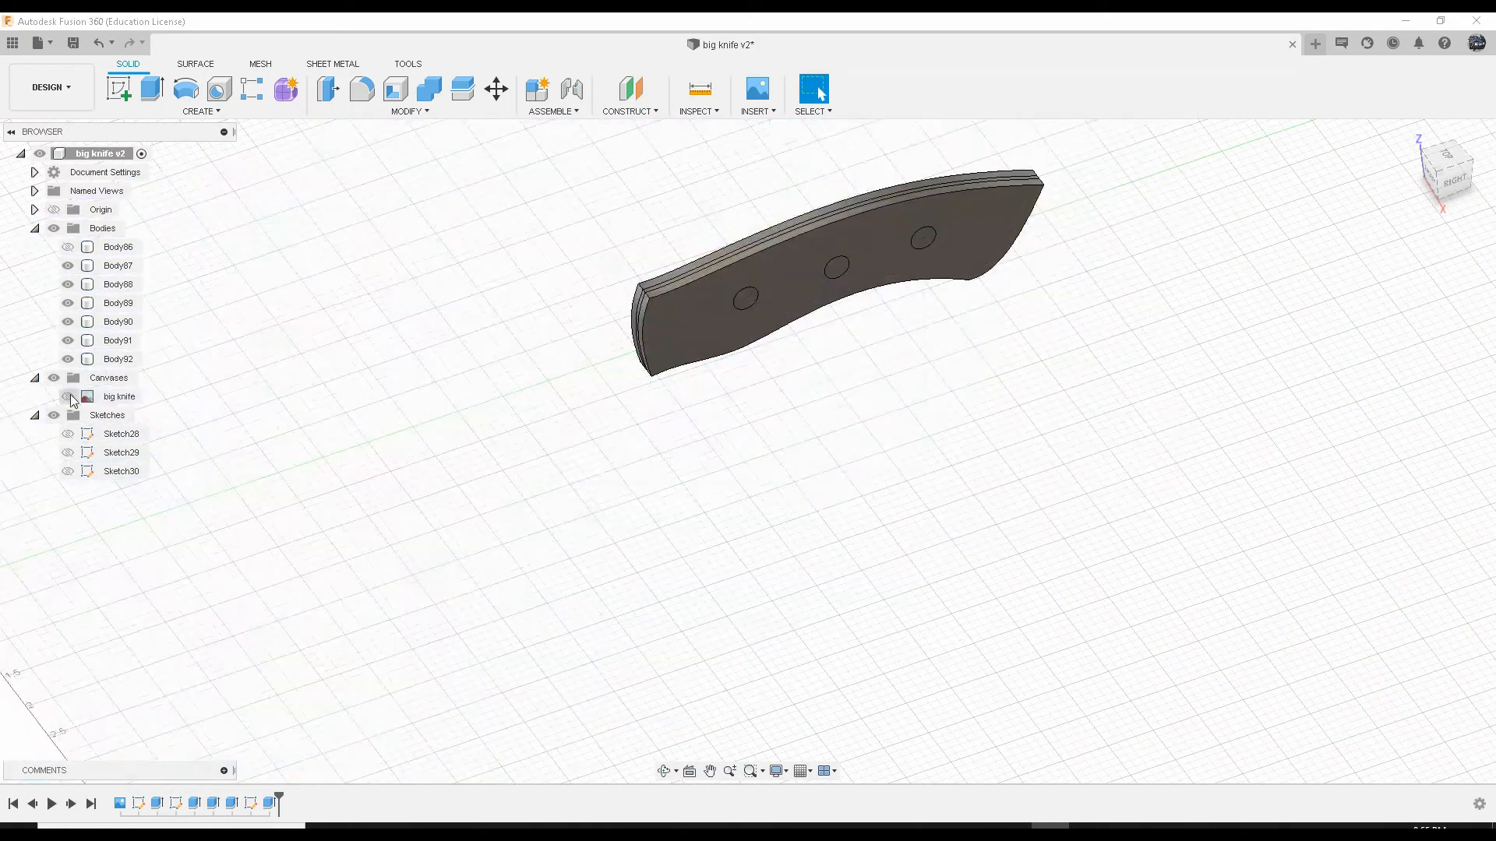
pyautogui.moveTo(656, 349); pyautogui.dragTo(661, 438, button='middle')
pyautogui.keyDown('shift'); pyautogui.moveTo(581, 284); pyautogui.dragTo(577, 312, button='middle'); pyautogui.keyUp('shift')
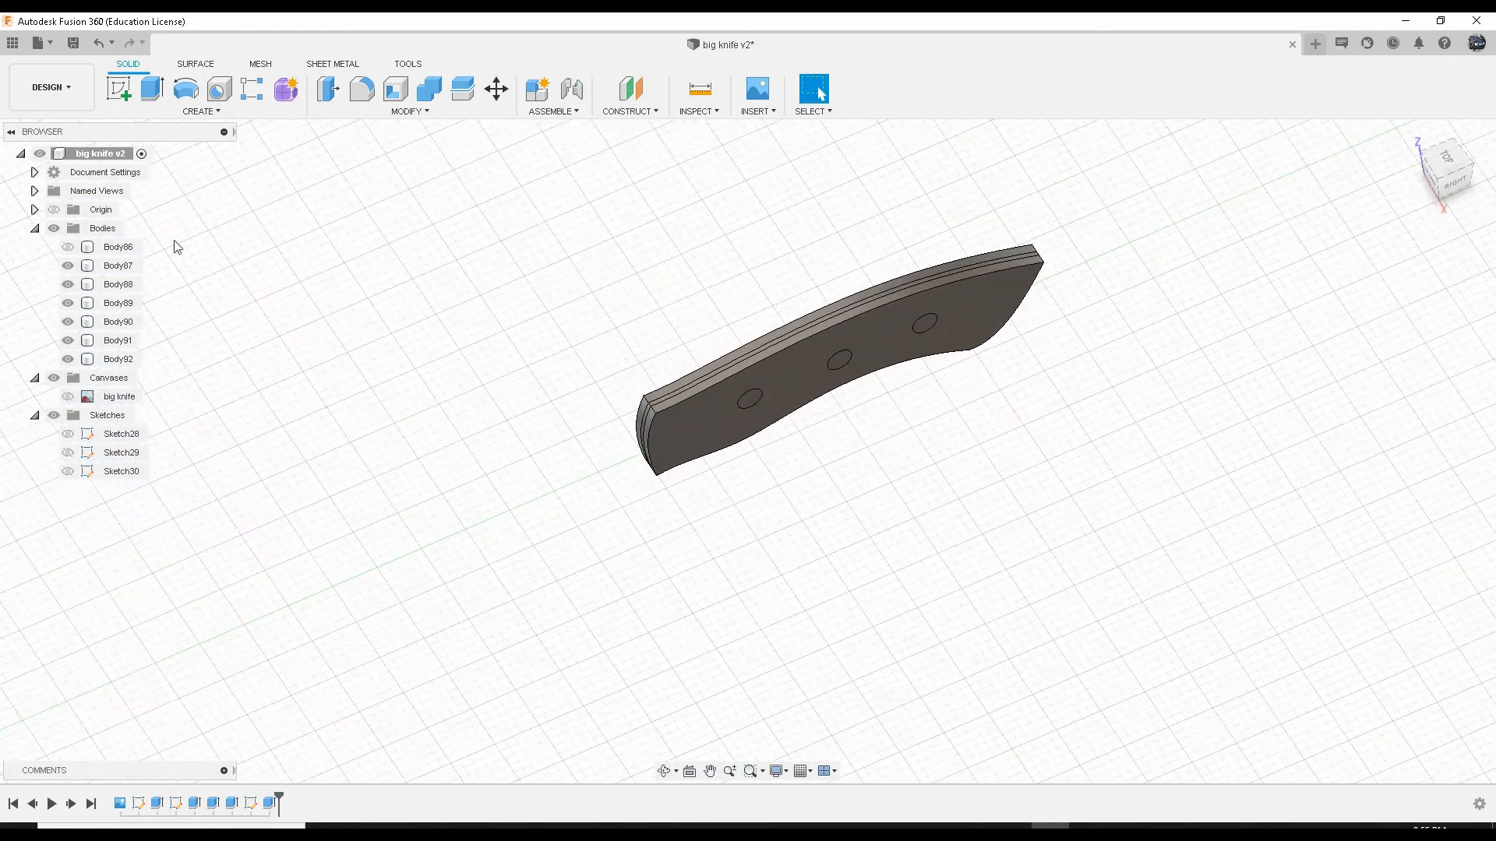
# Step: Hide the middle handle body Body87 between the two scales, check the gap, and delete that body
pyautogui.click(69, 266)
pyautogui.keyDown('shift'); pyautogui.moveTo(729, 299); pyautogui.dragTo(728, 337, button='middle'); pyautogui.keyUp('shift')
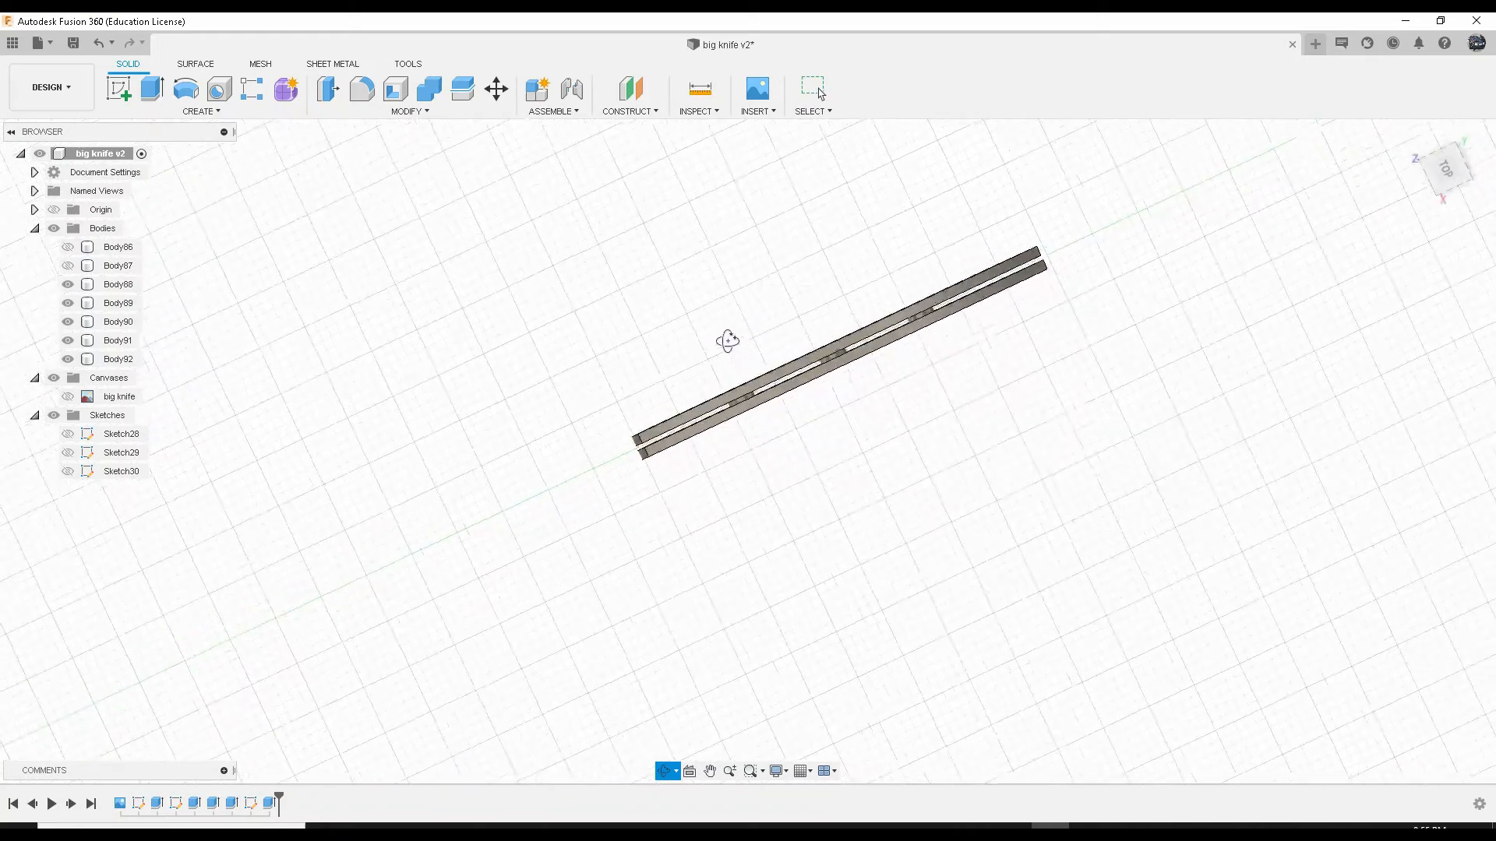
pyautogui.click(102, 269)
pyautogui.press('Delete')
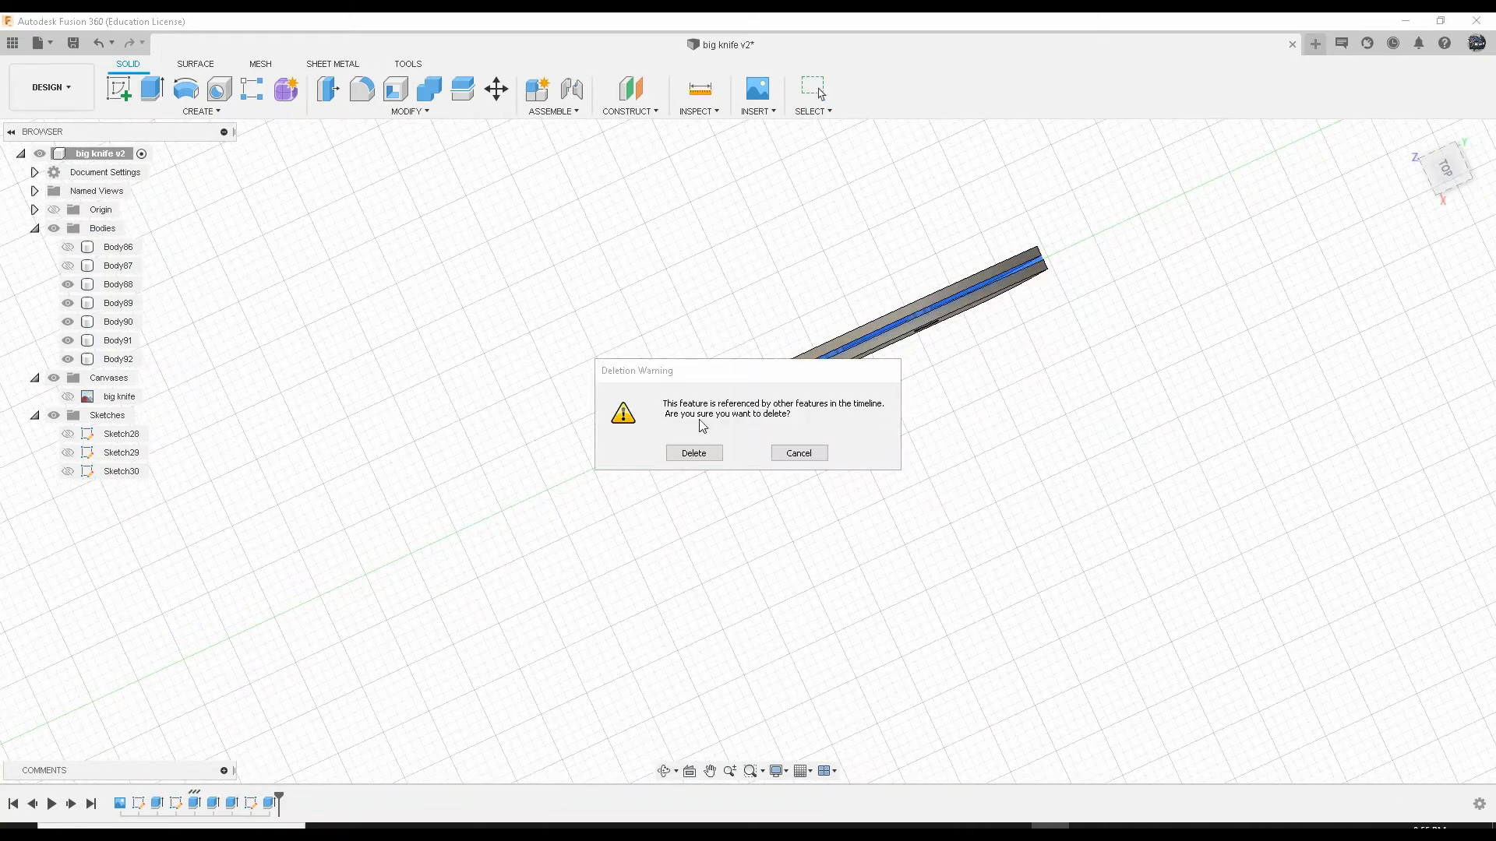
pyautogui.click(723, 455)
# Step: Show the full knife body, Body86, between the two handle scales
pyautogui.keyDown('shift'); pyautogui.moveTo(845, 374); pyautogui.dragTo(886, 401, button='middle'); pyautogui.keyUp('shift')
pyautogui.scroll(3, 815, 380)
pyautogui.scroll(5, 812, 384)
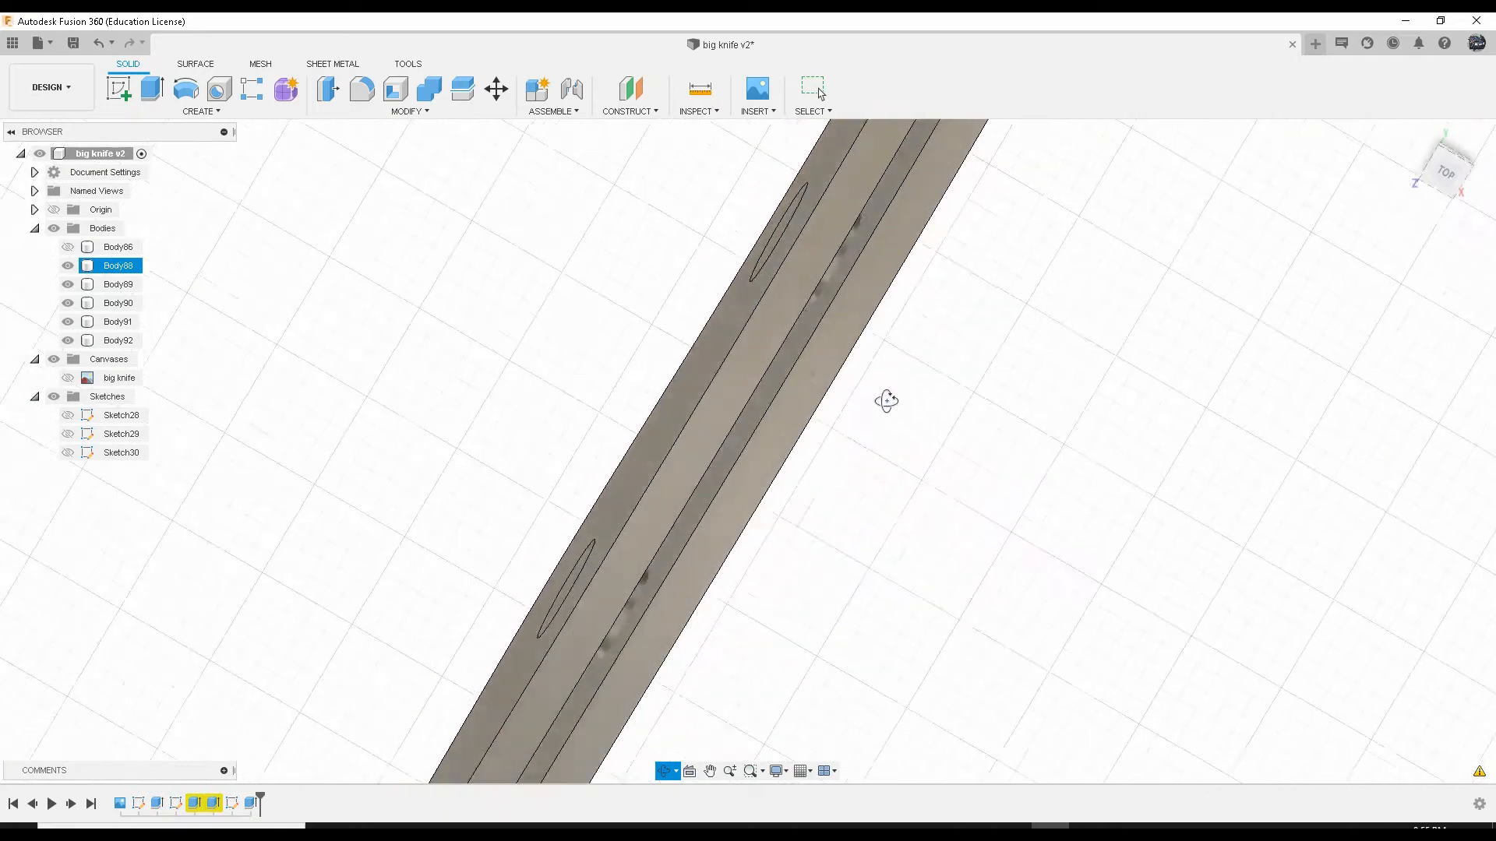
pyautogui.moveTo(886, 401); pyautogui.dragTo(888, 394)
pyautogui.press('Escape')
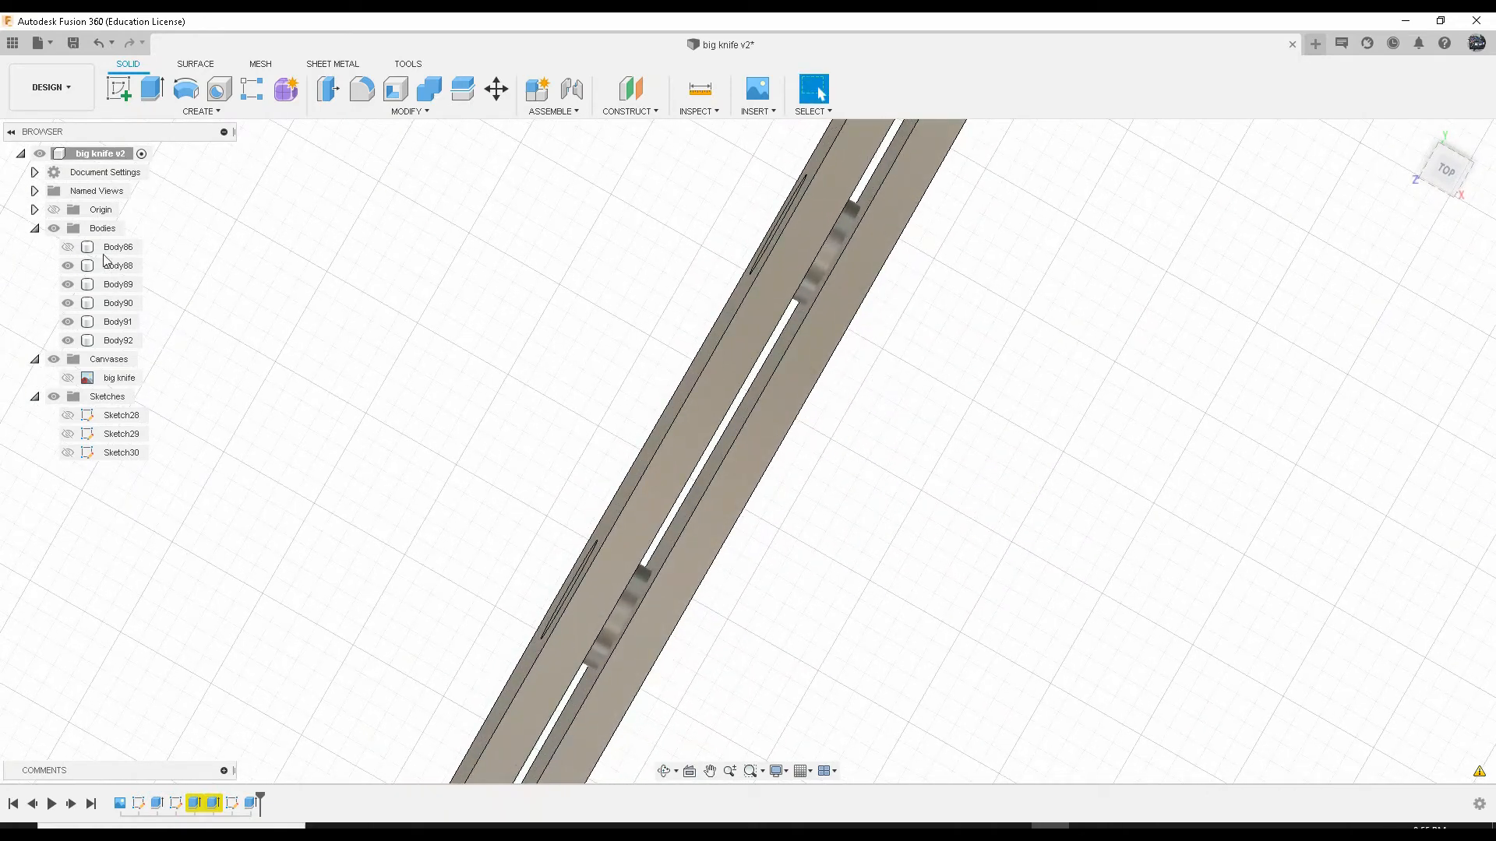
pyautogui.click(74, 248)
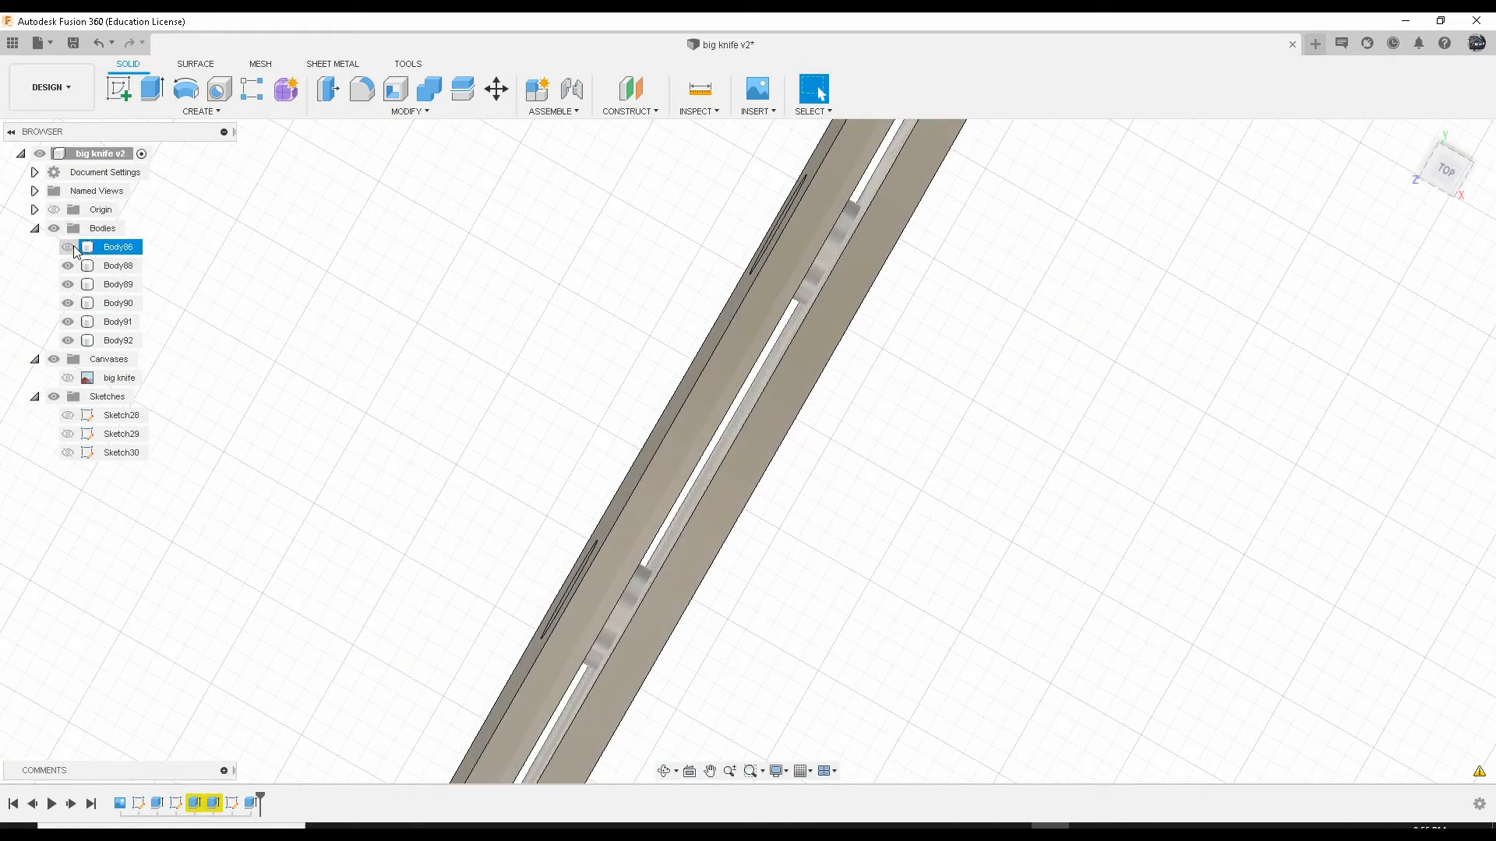
pyautogui.click(68, 247)
pyautogui.click(117, 265)
# Step: Examine how the knife body, handle scales and pins fit together from several angles
pyautogui.keyDown('shift'); pyautogui.moveTo(728, 320); pyautogui.dragTo(875, 357, button='middle'); pyautogui.keyUp('shift')
pyautogui.click(858, 348)
pyautogui.scroll(-3, 1019, 283)
pyautogui.scroll(4, 870, 368)
pyautogui.scroll(-3, 868, 362)
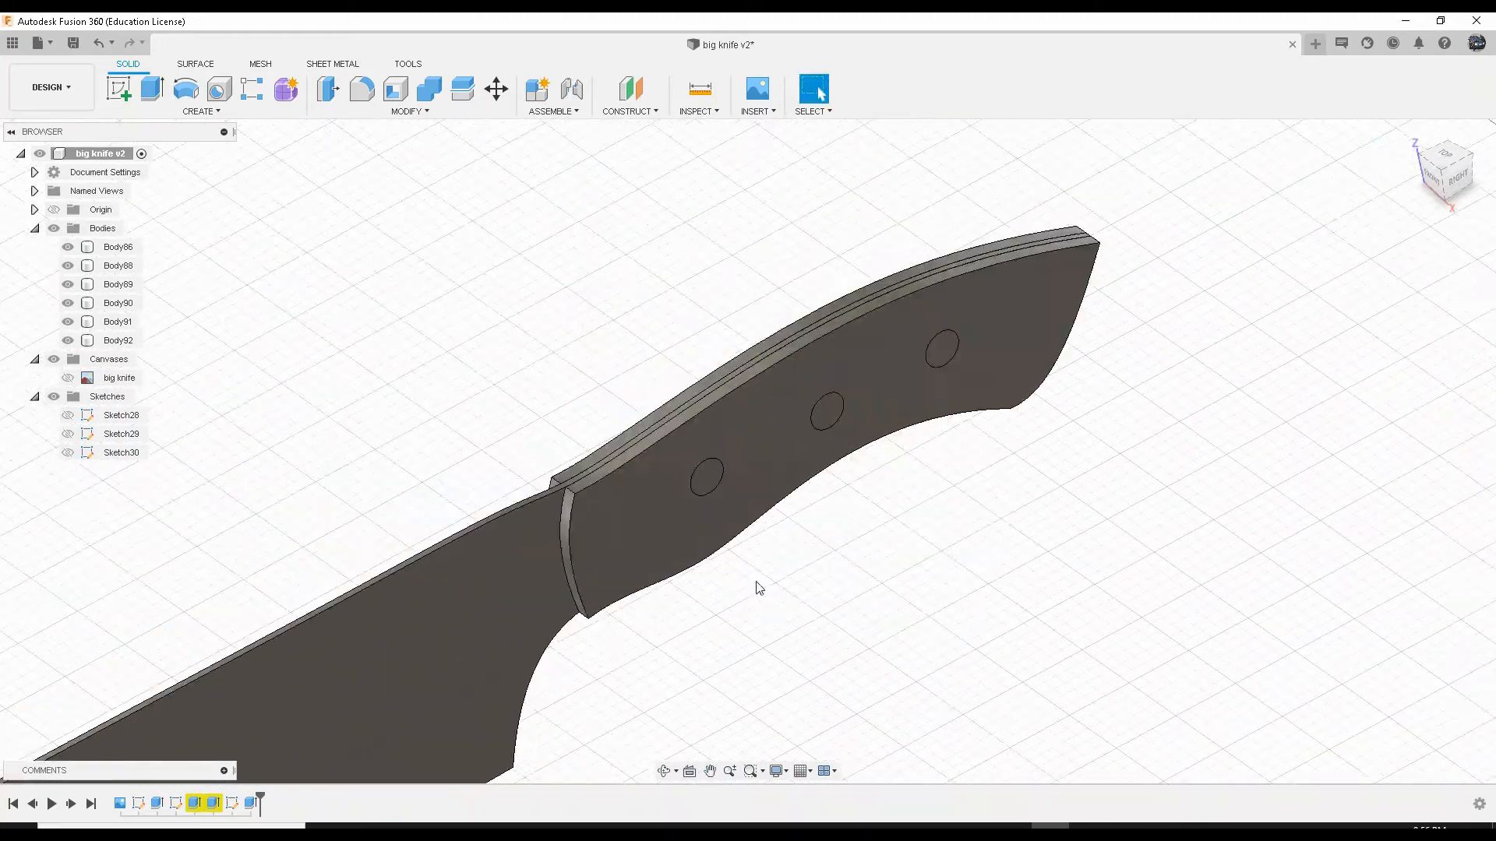
pyautogui.click(767, 546)
pyautogui.keyDown('shift'); pyautogui.moveTo(768, 545); pyautogui.dragTo(842, 405, button='middle'); pyautogui.keyUp('shift')
pyautogui.press('Escape')
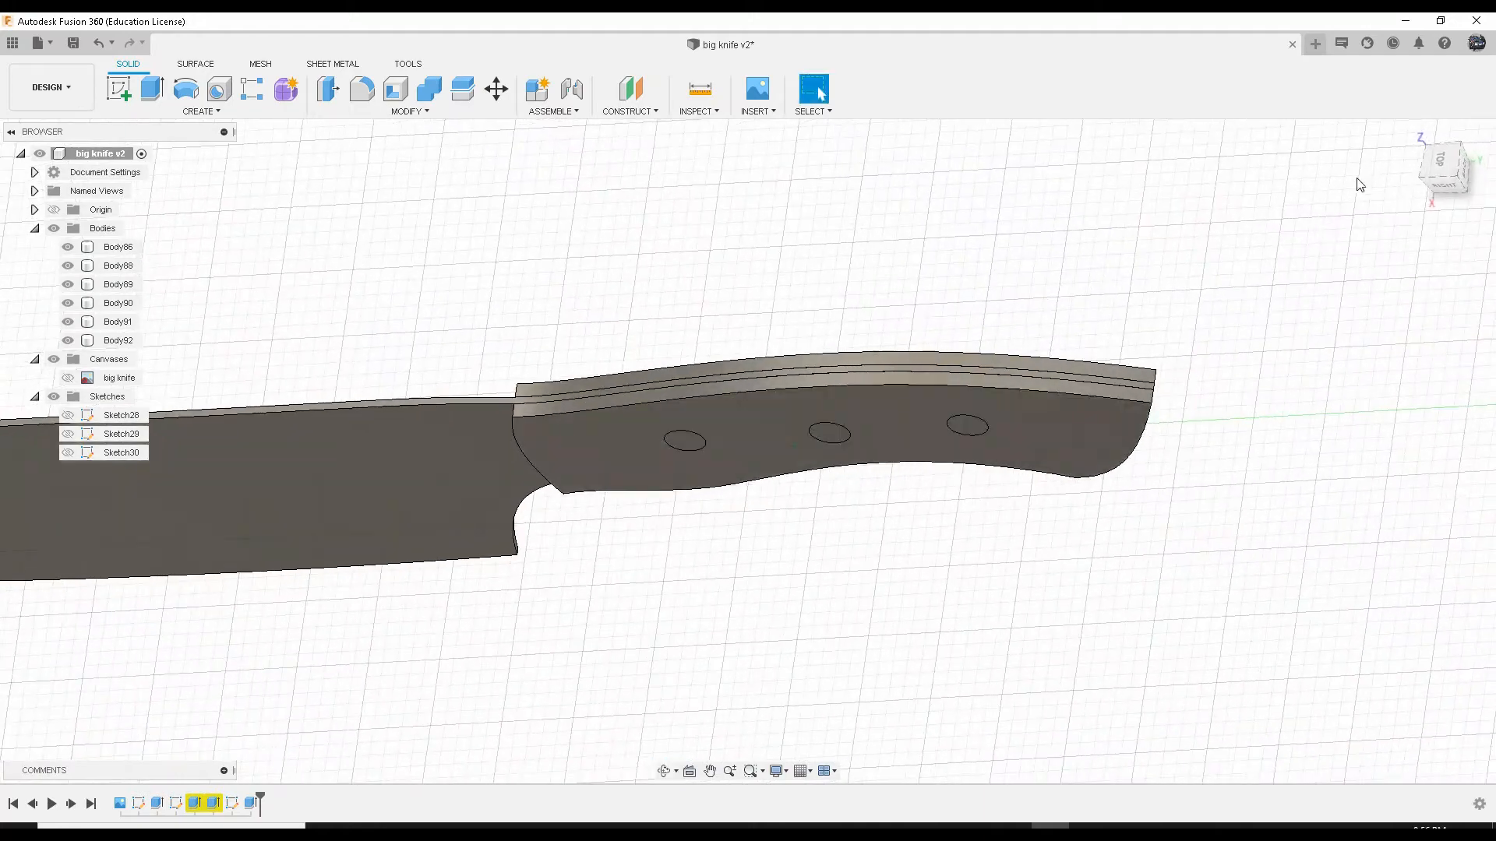
pyautogui.scroll(-5, 717, 379)
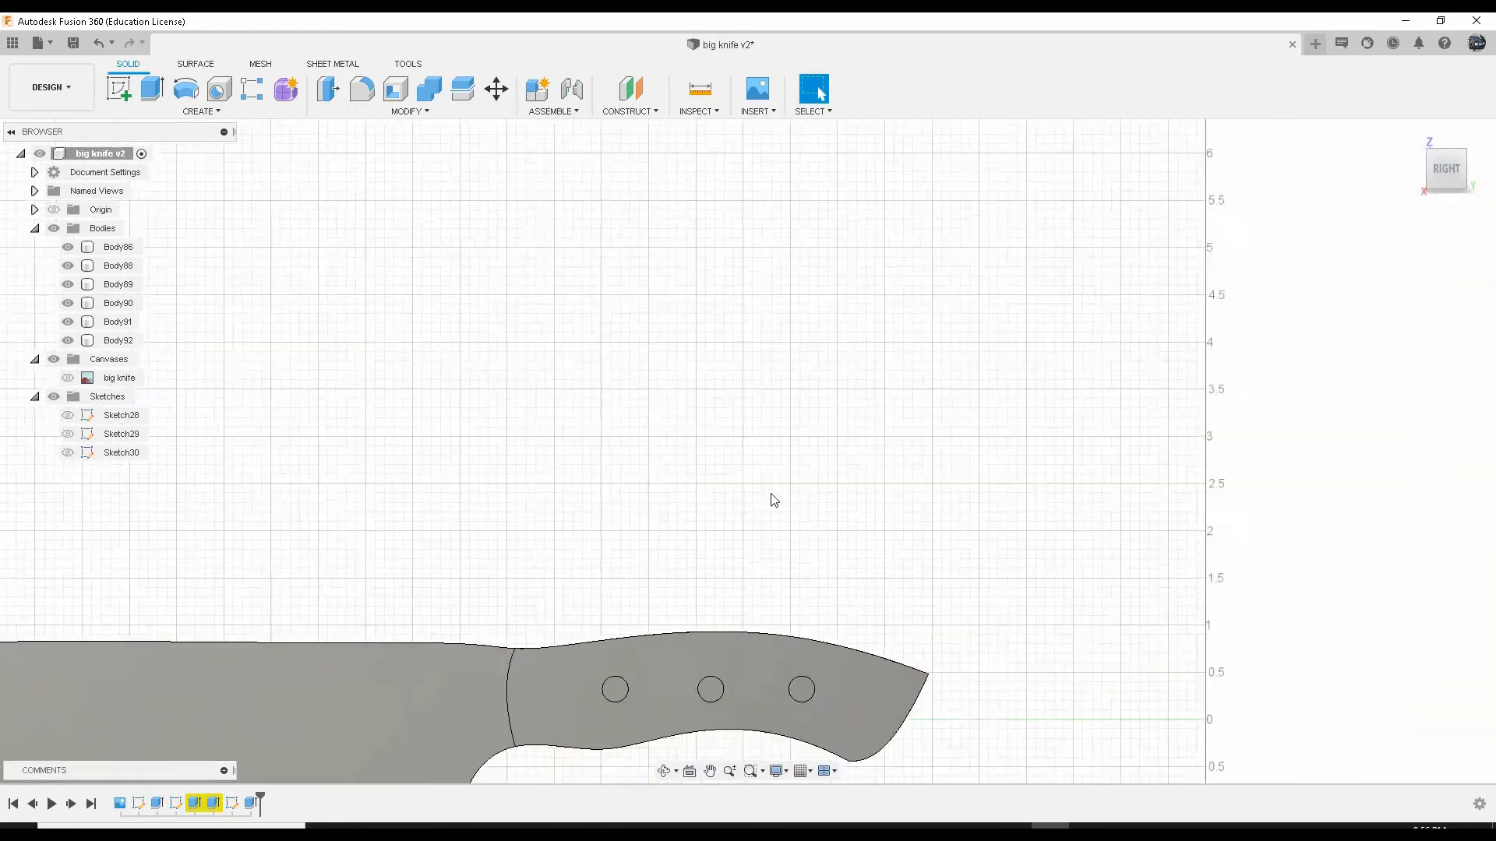
pyautogui.keyDown('shift'); pyautogui.moveTo(768, 501); pyautogui.dragTo(919, 343, button='middle'); pyautogui.keyUp('shift')
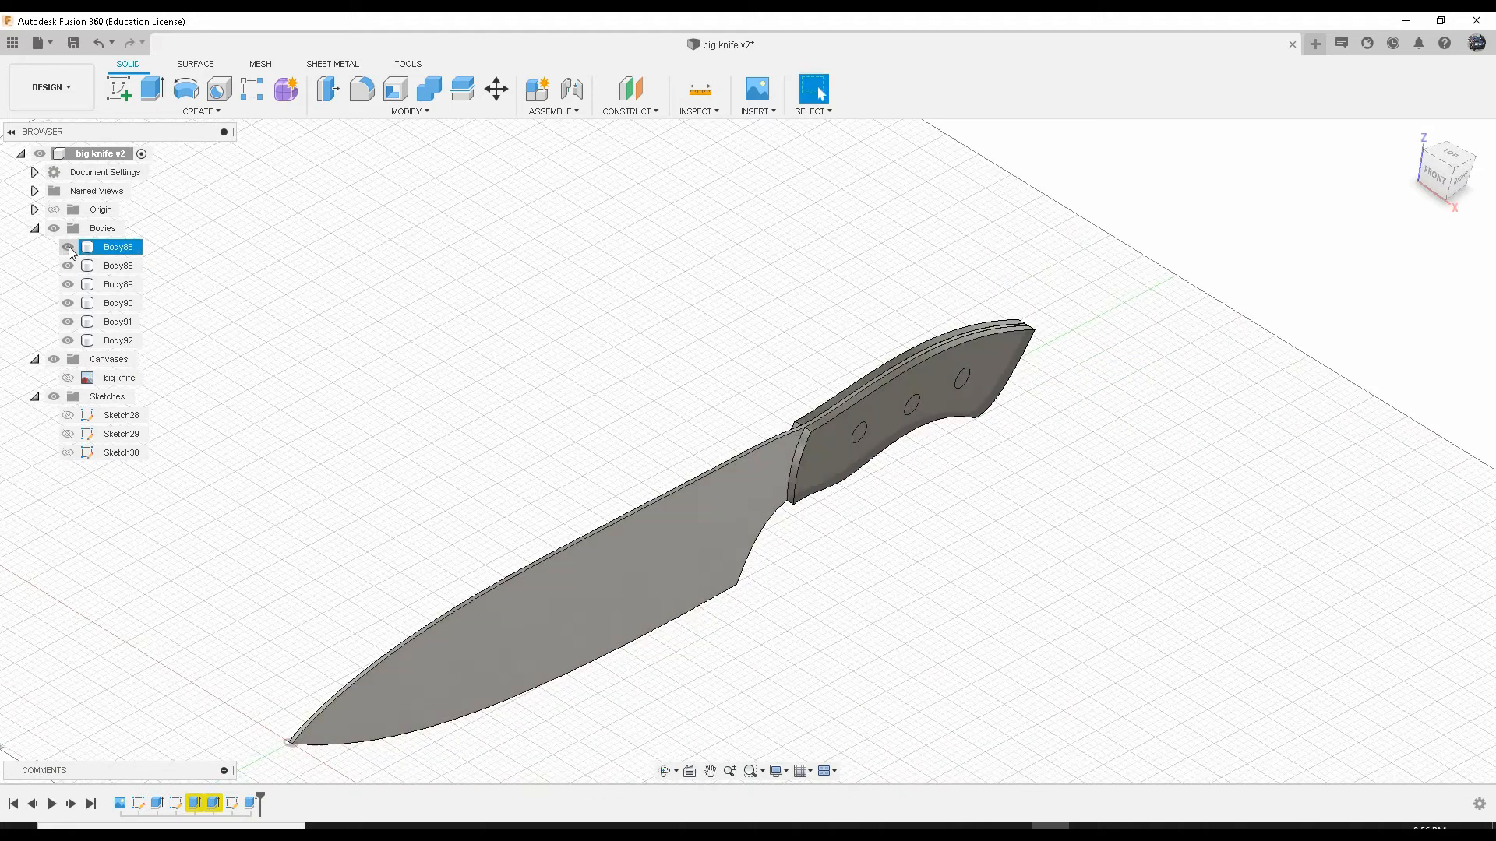
# Step: Hide the knife body Body86 so that only the scales and pins show, in close-up
pyautogui.click(68, 247)
pyautogui.click(849, 400)
pyautogui.keyDown('shift'); pyautogui.moveTo(849, 400); pyautogui.dragTo(836, 422, button='middle'); pyautogui.keyUp('shift')
pyautogui.scroll(5, 875, 421)
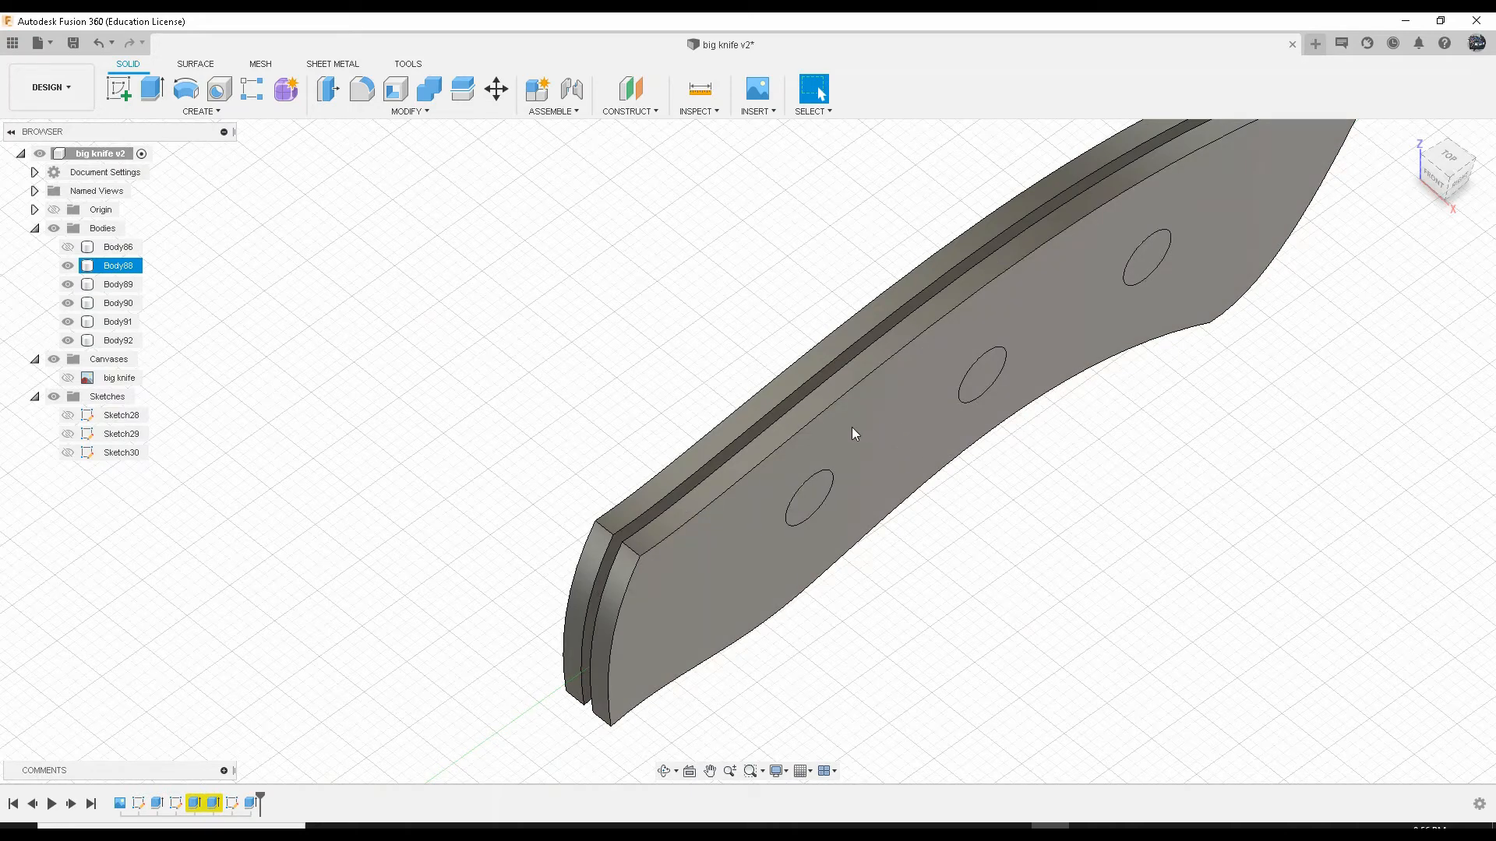
pyautogui.click(667, 511)
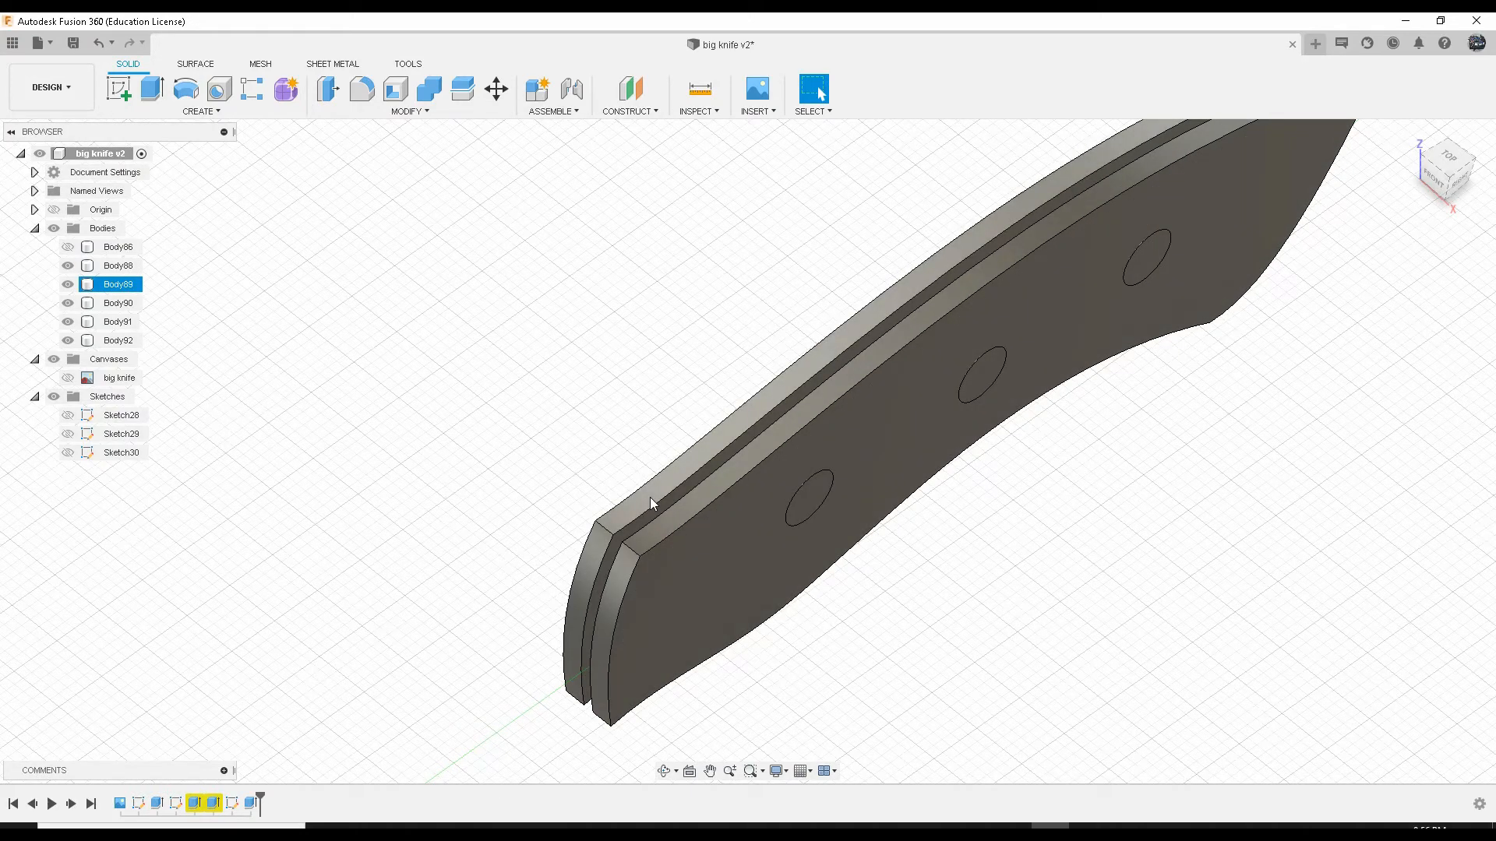
pyautogui.click(650, 497)
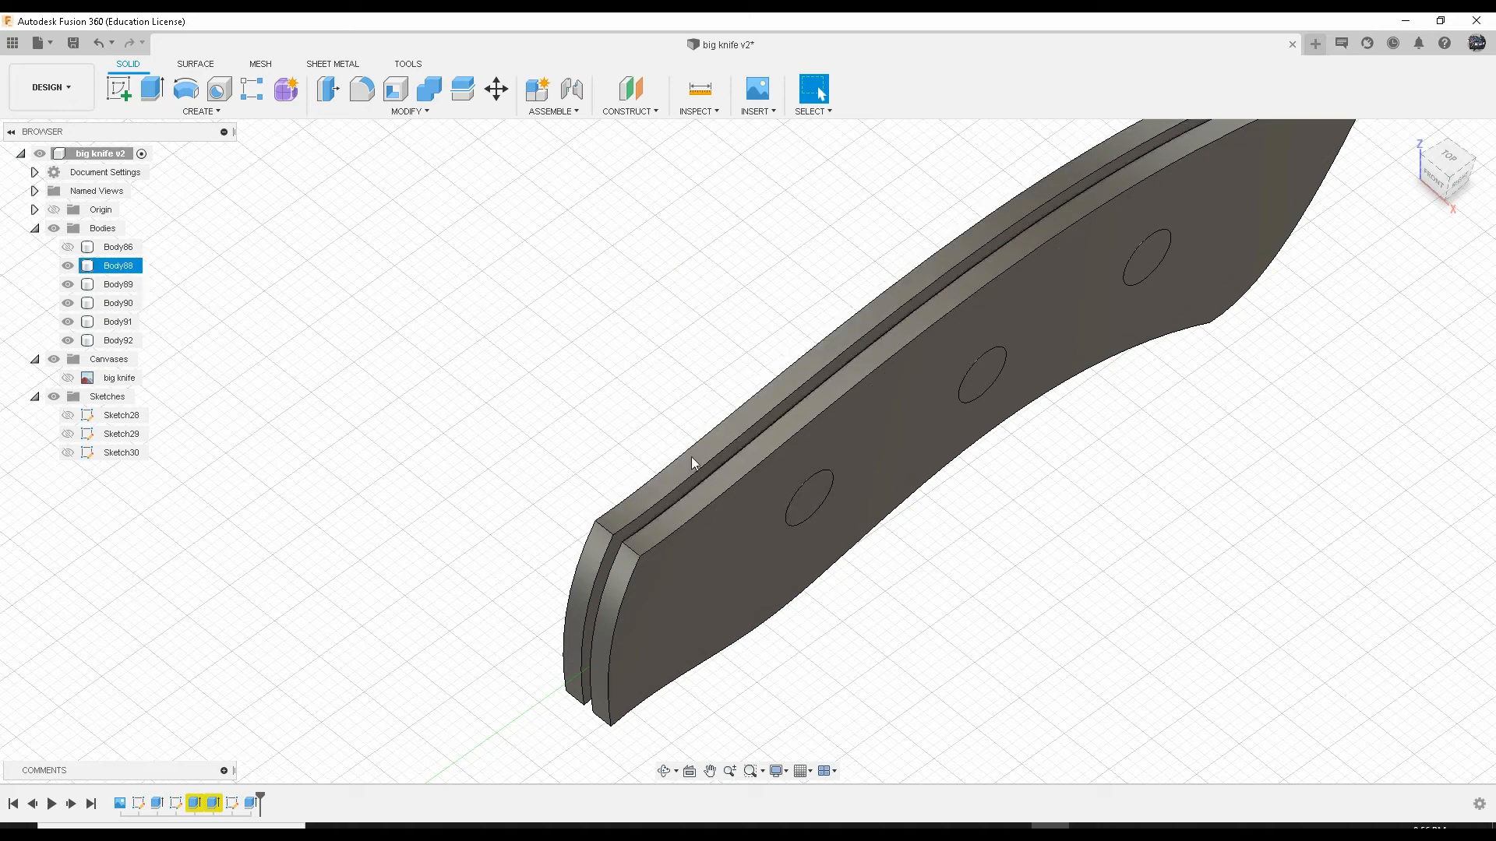
pyautogui.click(687, 469)
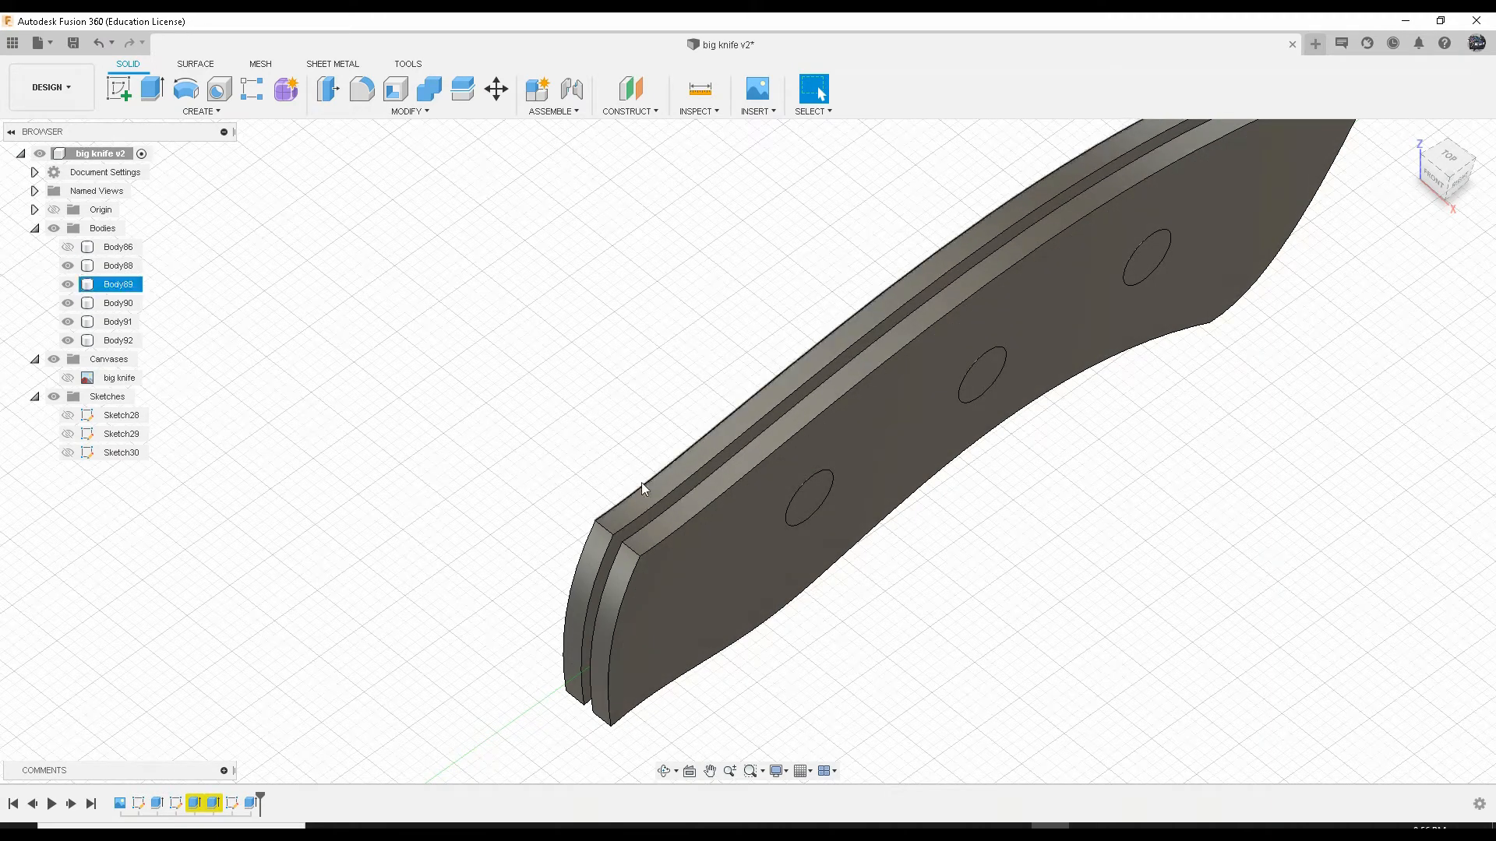
pyautogui.click(779, 475)
pyautogui.click(803, 489)
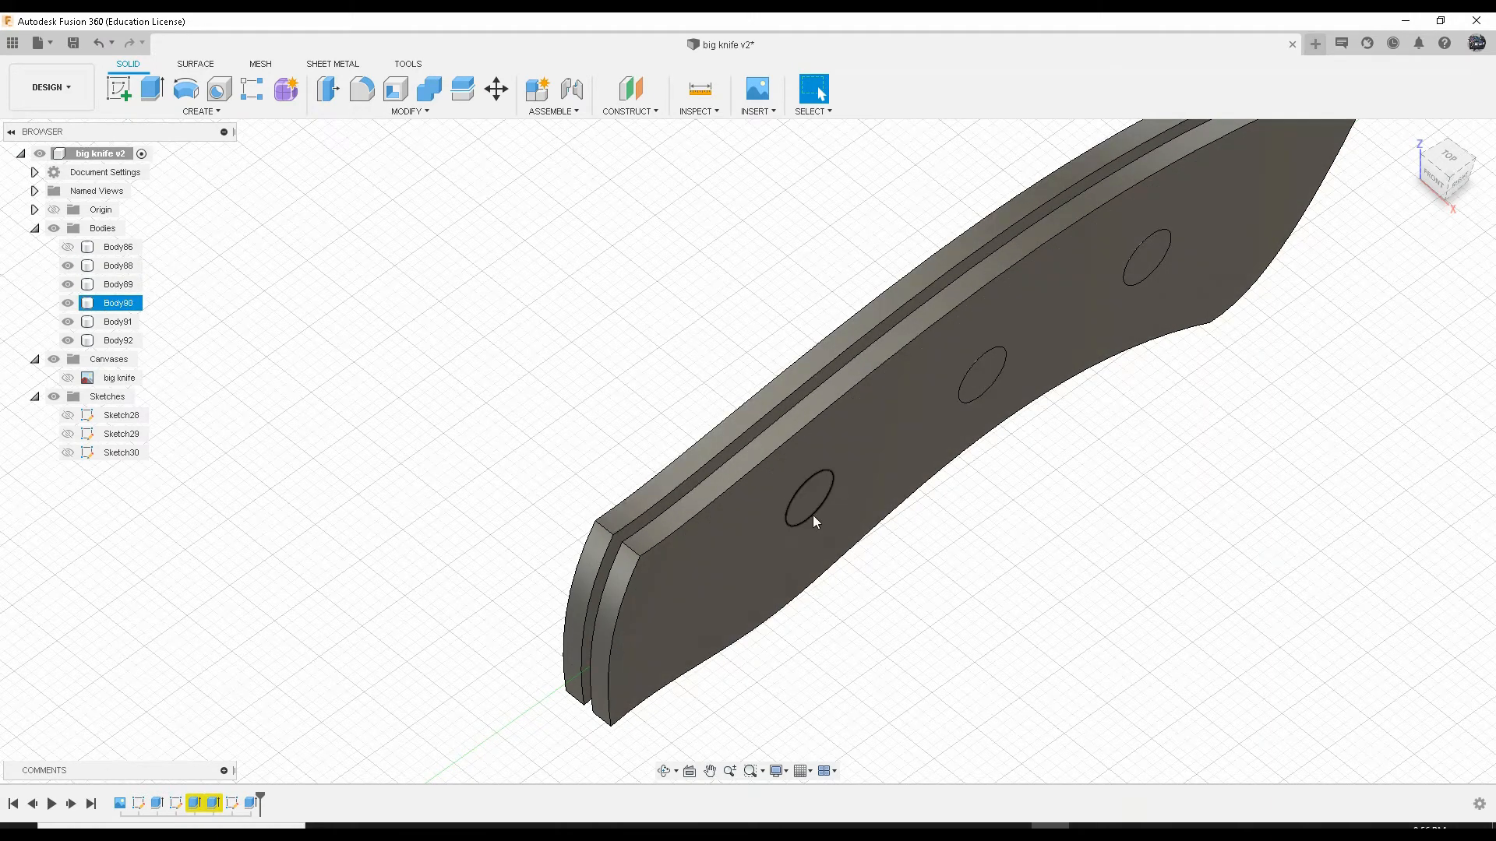
pyautogui.click(812, 515)
pyautogui.click(850, 464)
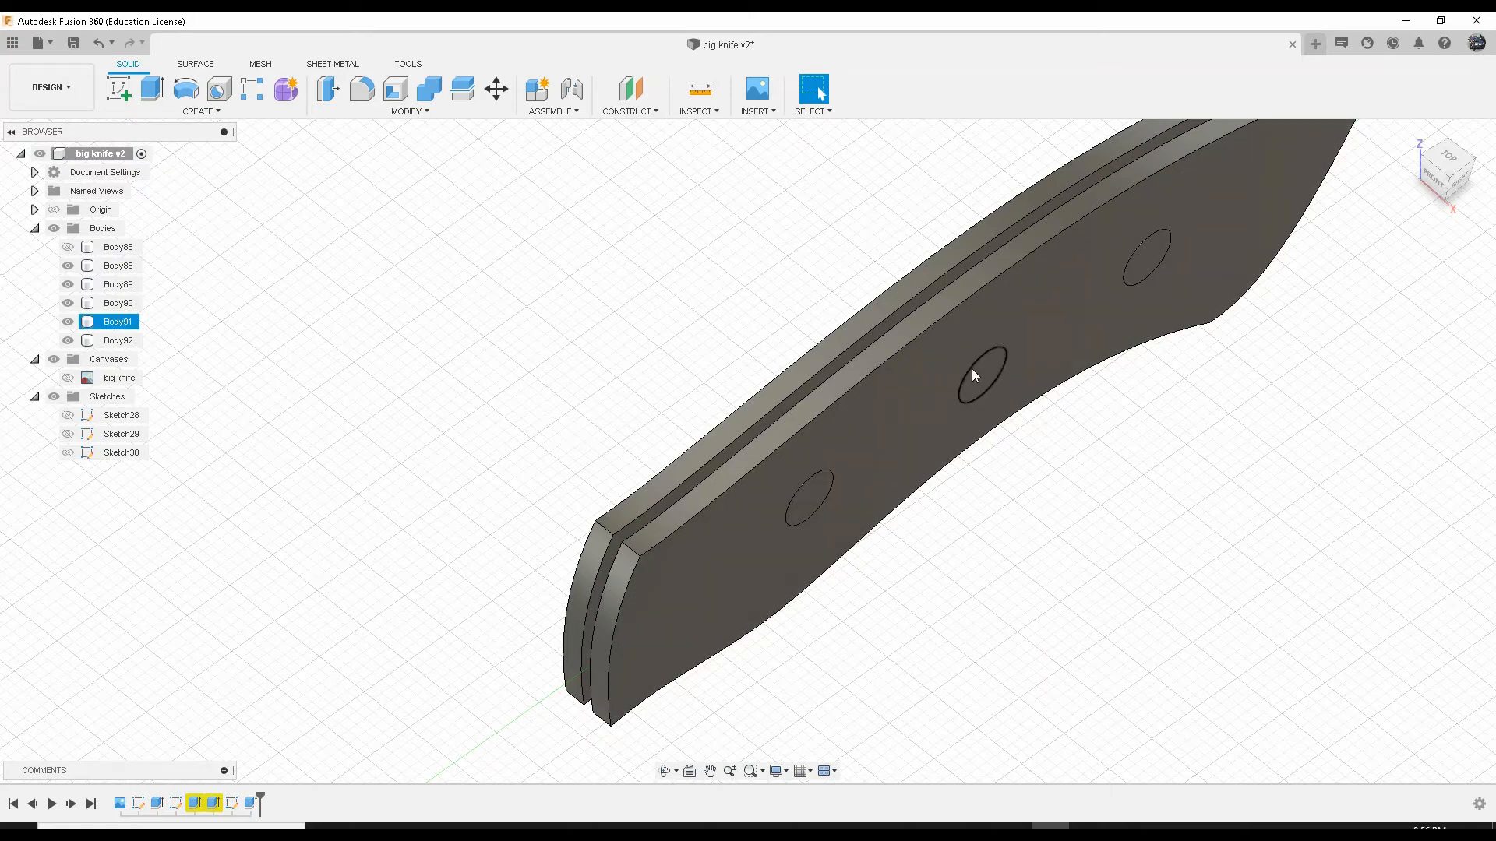
# Step: Extrude the three pin end faces on the Body88 scale side outward by 0.005 in as new bodies
pyautogui.click(816, 490)
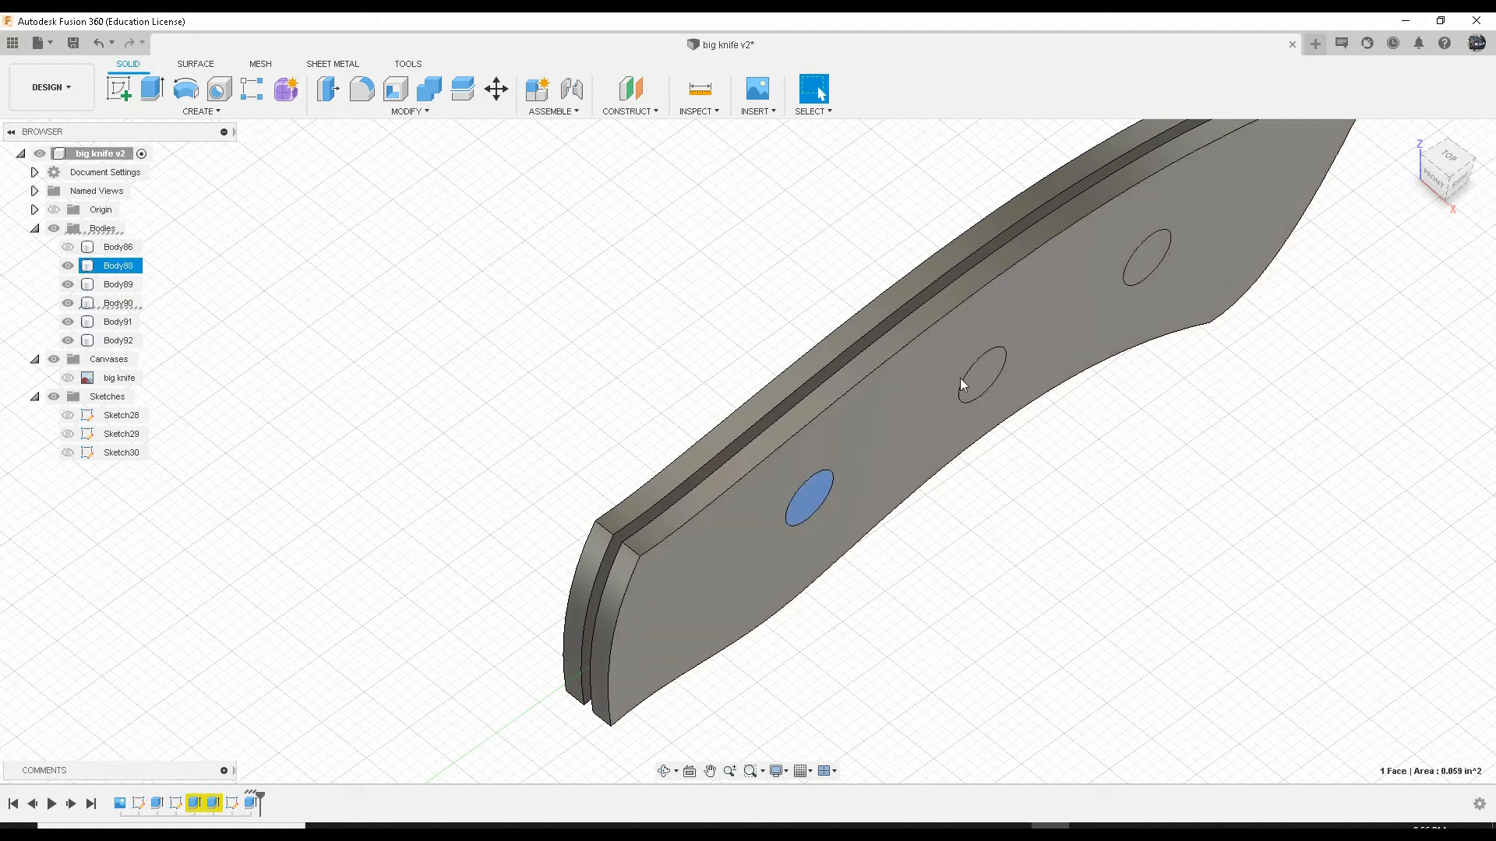
pyautogui.click(970, 375)
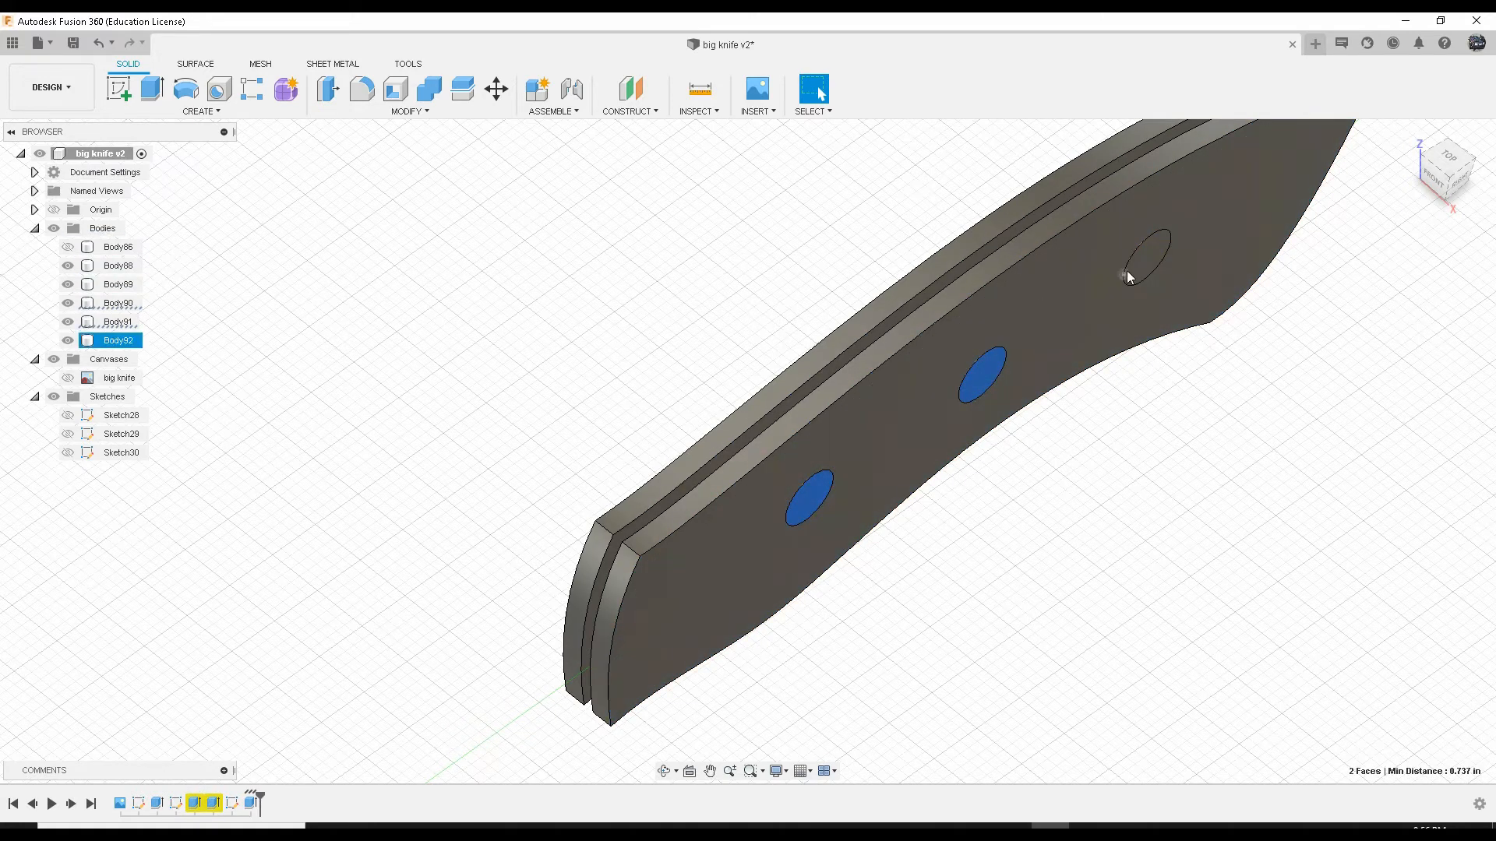
pyautogui.click(1157, 246)
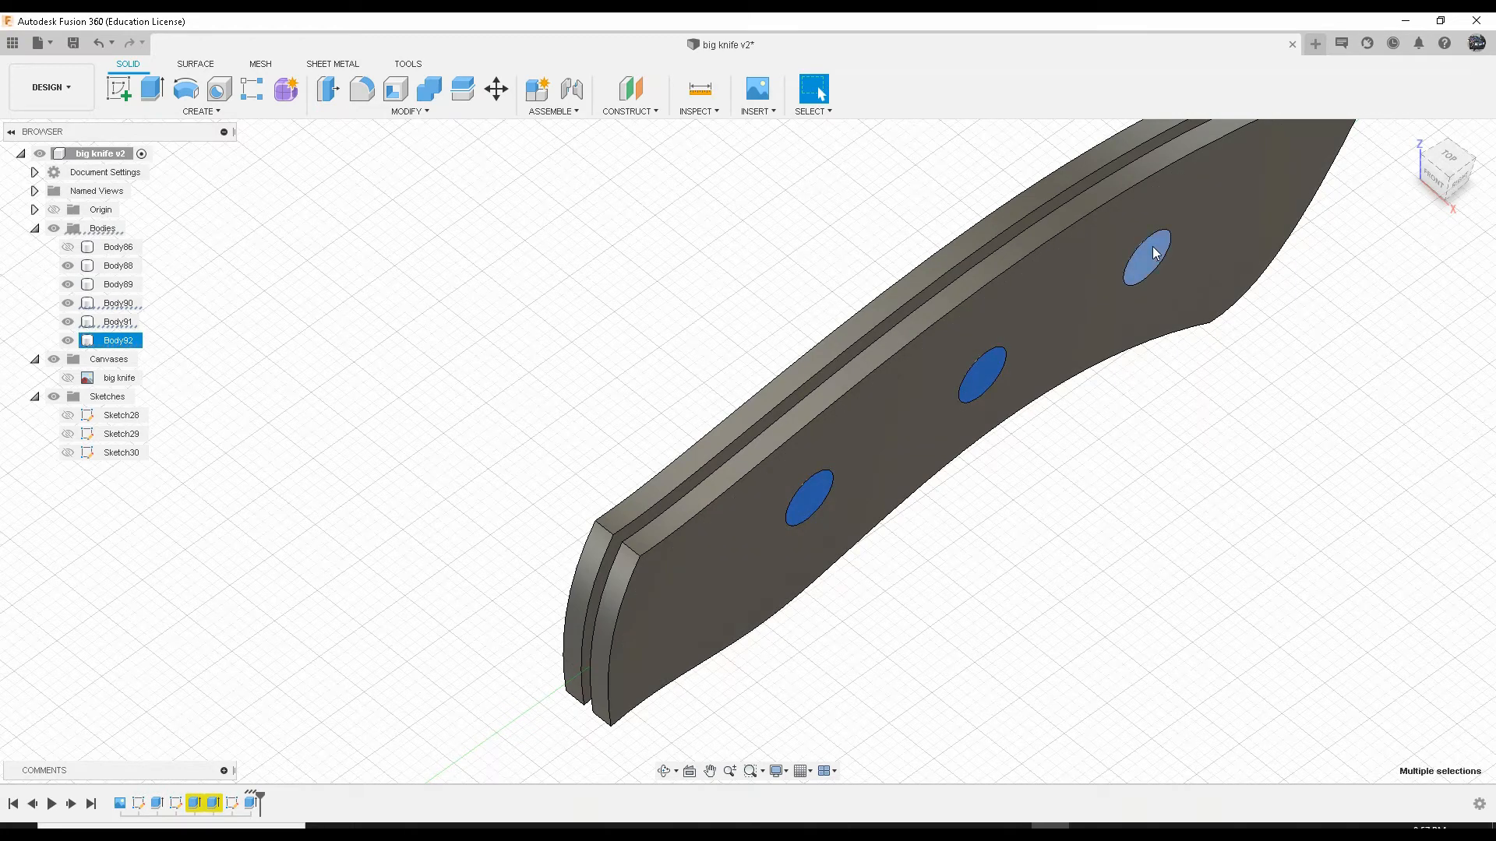
pyautogui.moveTo(528, 343); pyautogui.dragTo(288, 370, button='middle')
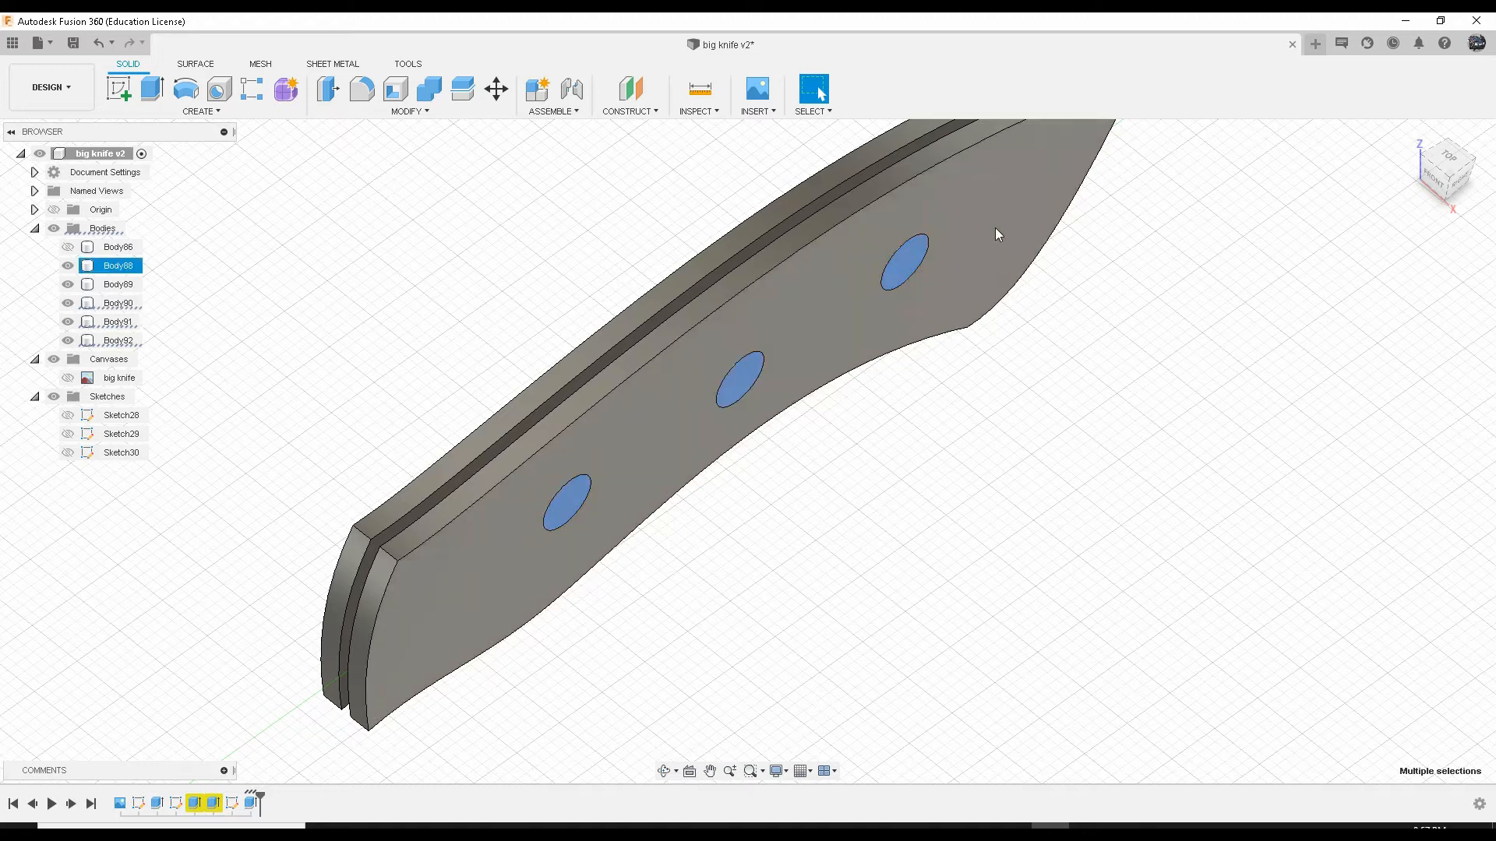
pyautogui.click(154, 90)
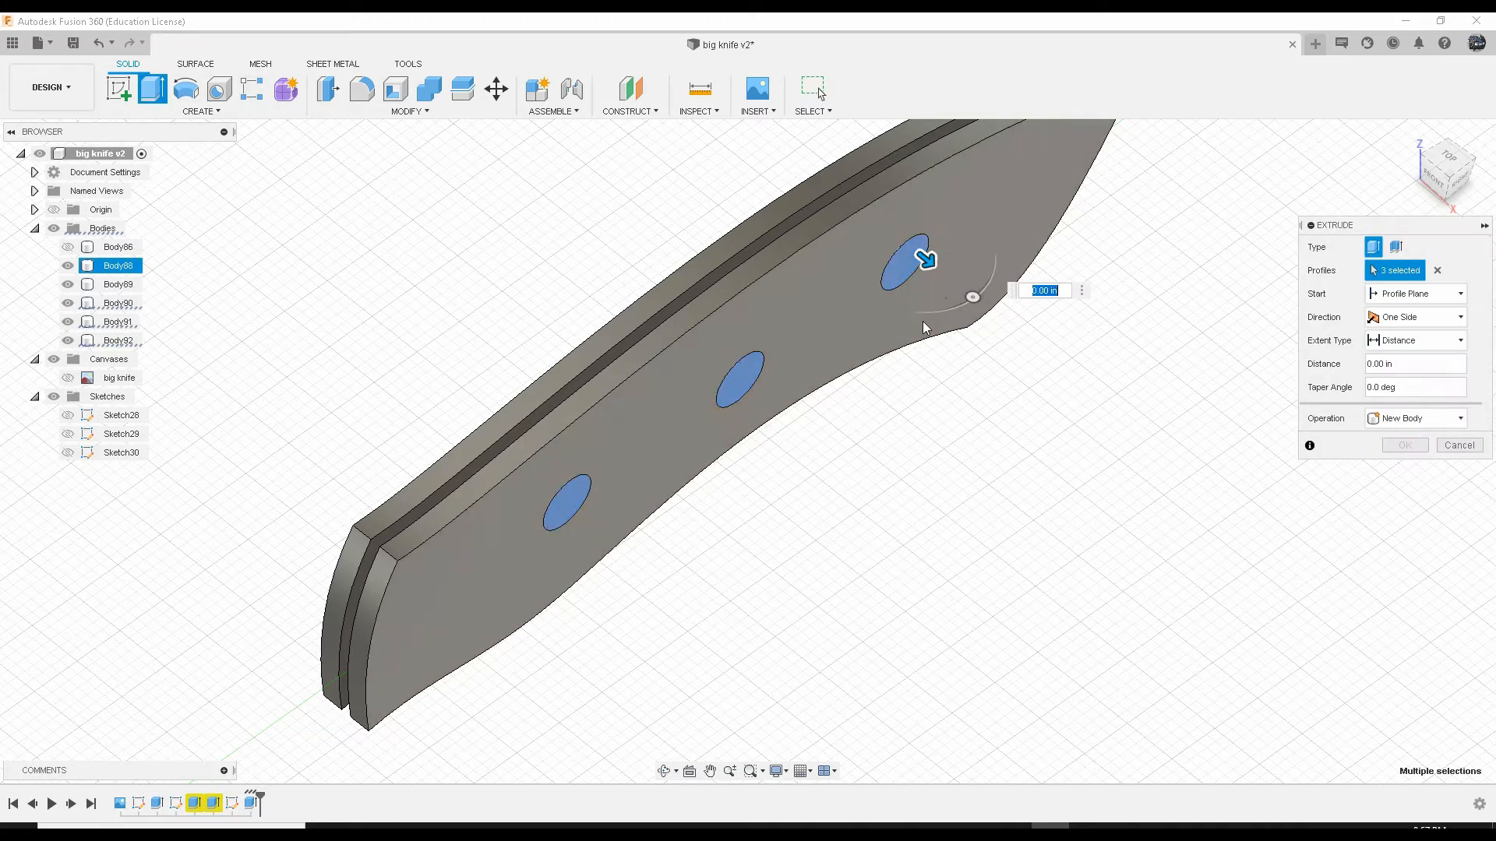
pyautogui.moveTo(926, 259); pyautogui.dragTo(931, 266)
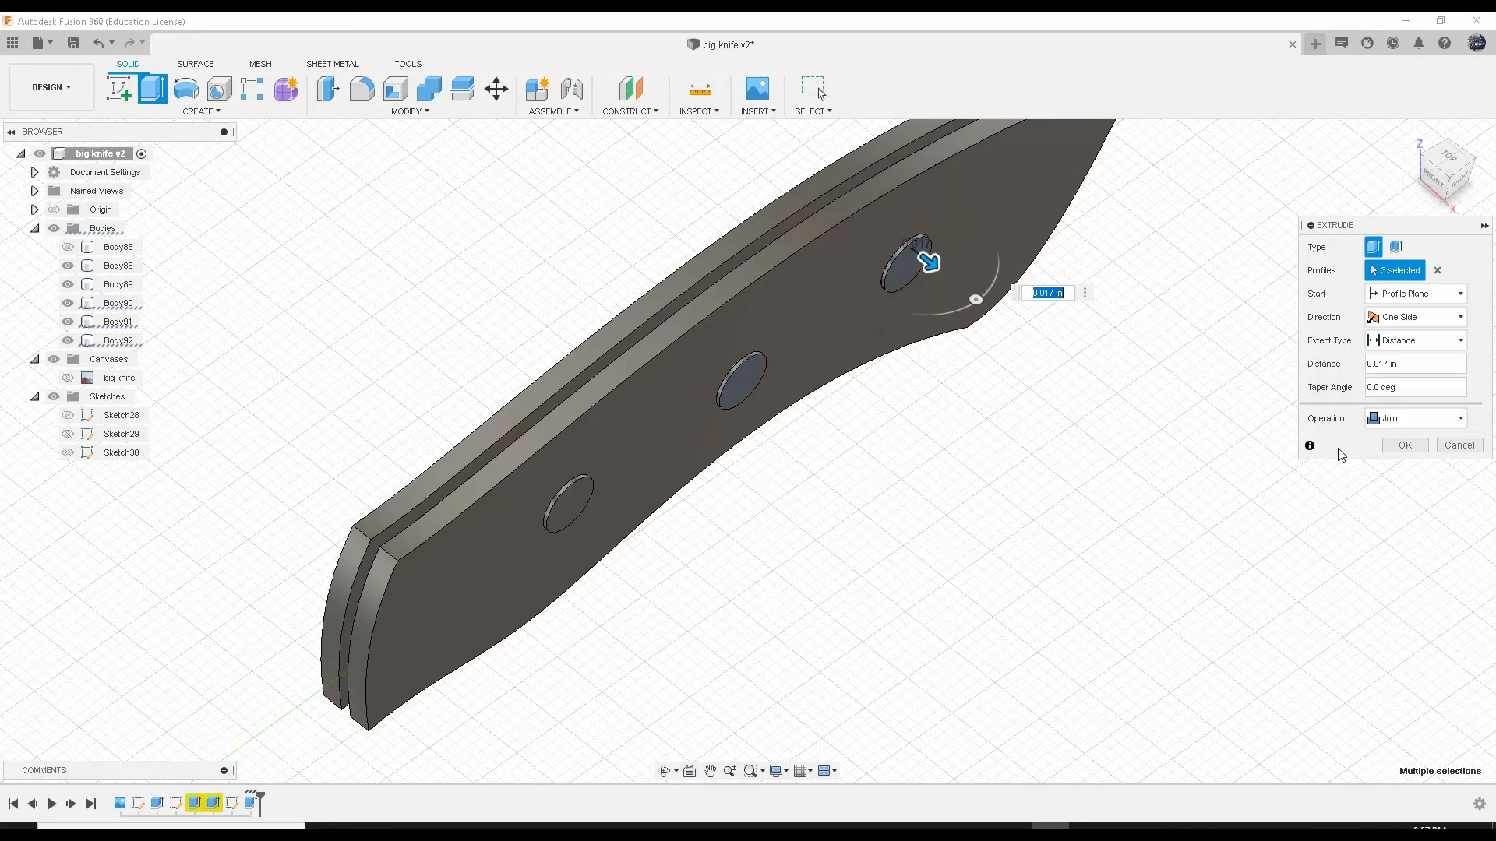
pyautogui.write('.005')
pyautogui.press('Return')
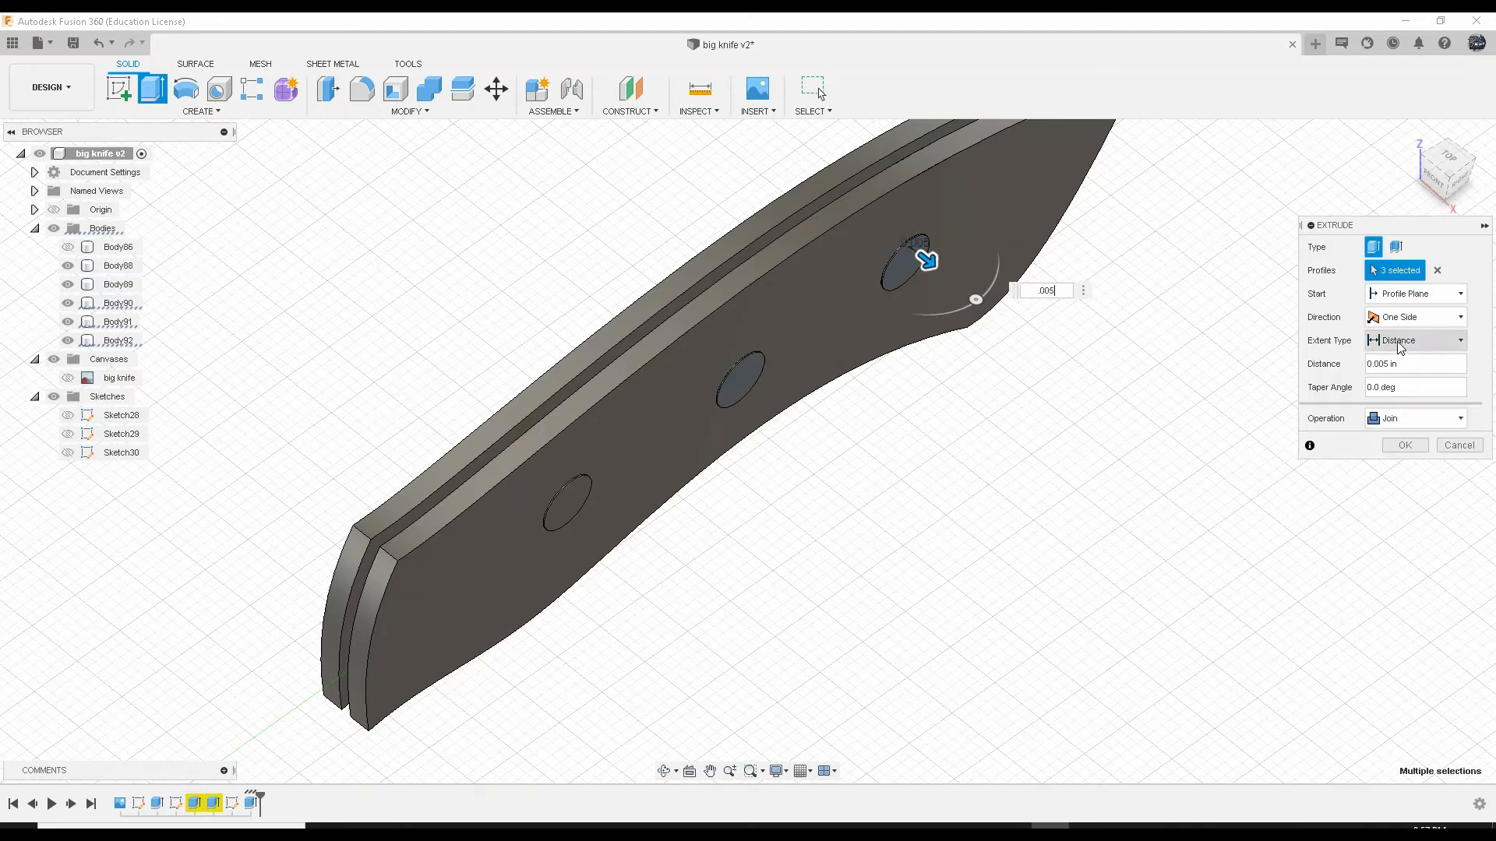
pyautogui.click(1399, 421)
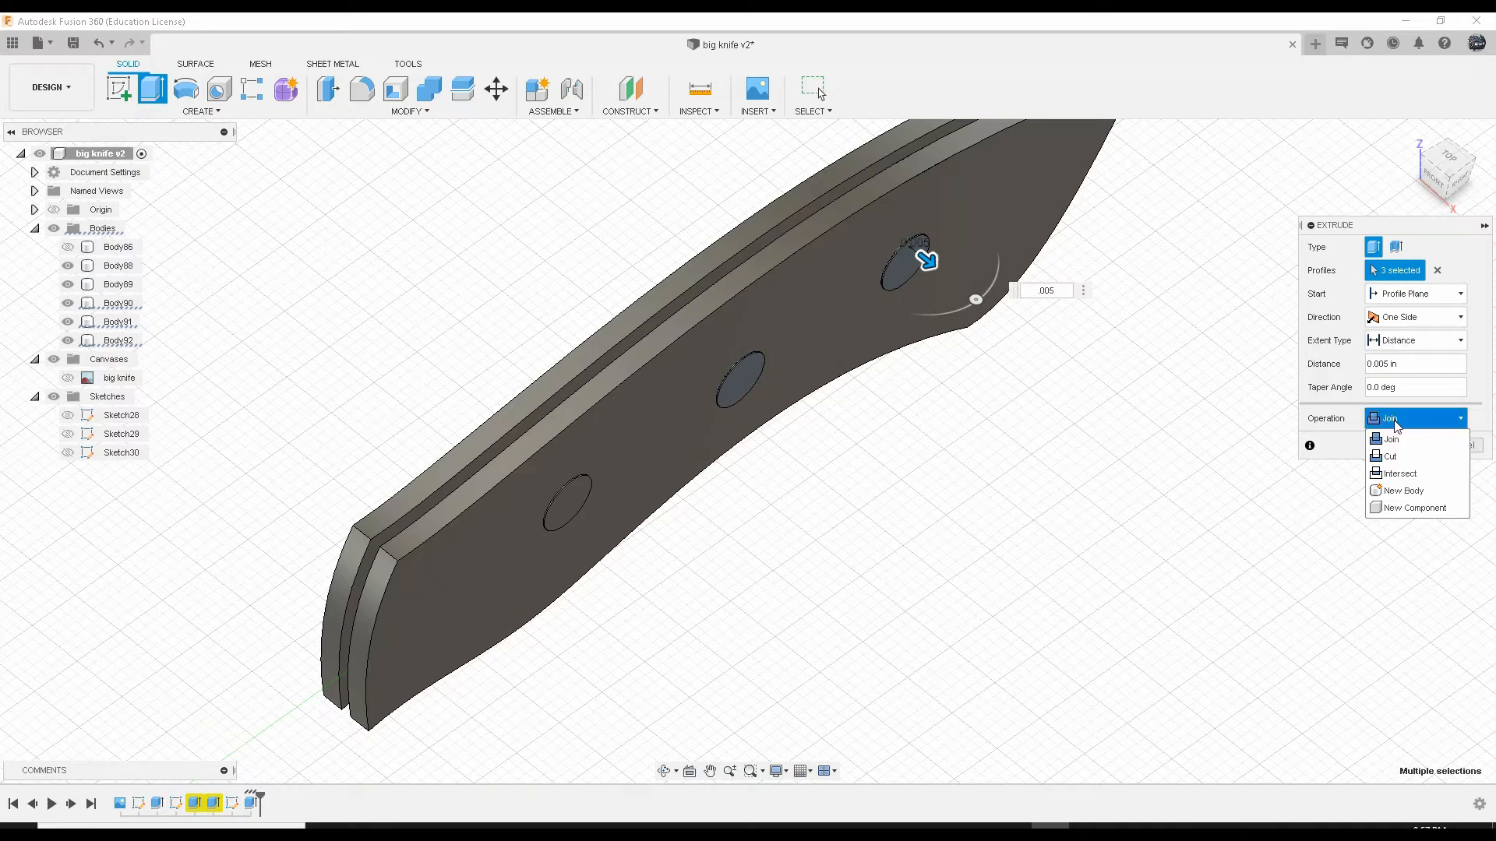
pyautogui.click(1405, 491)
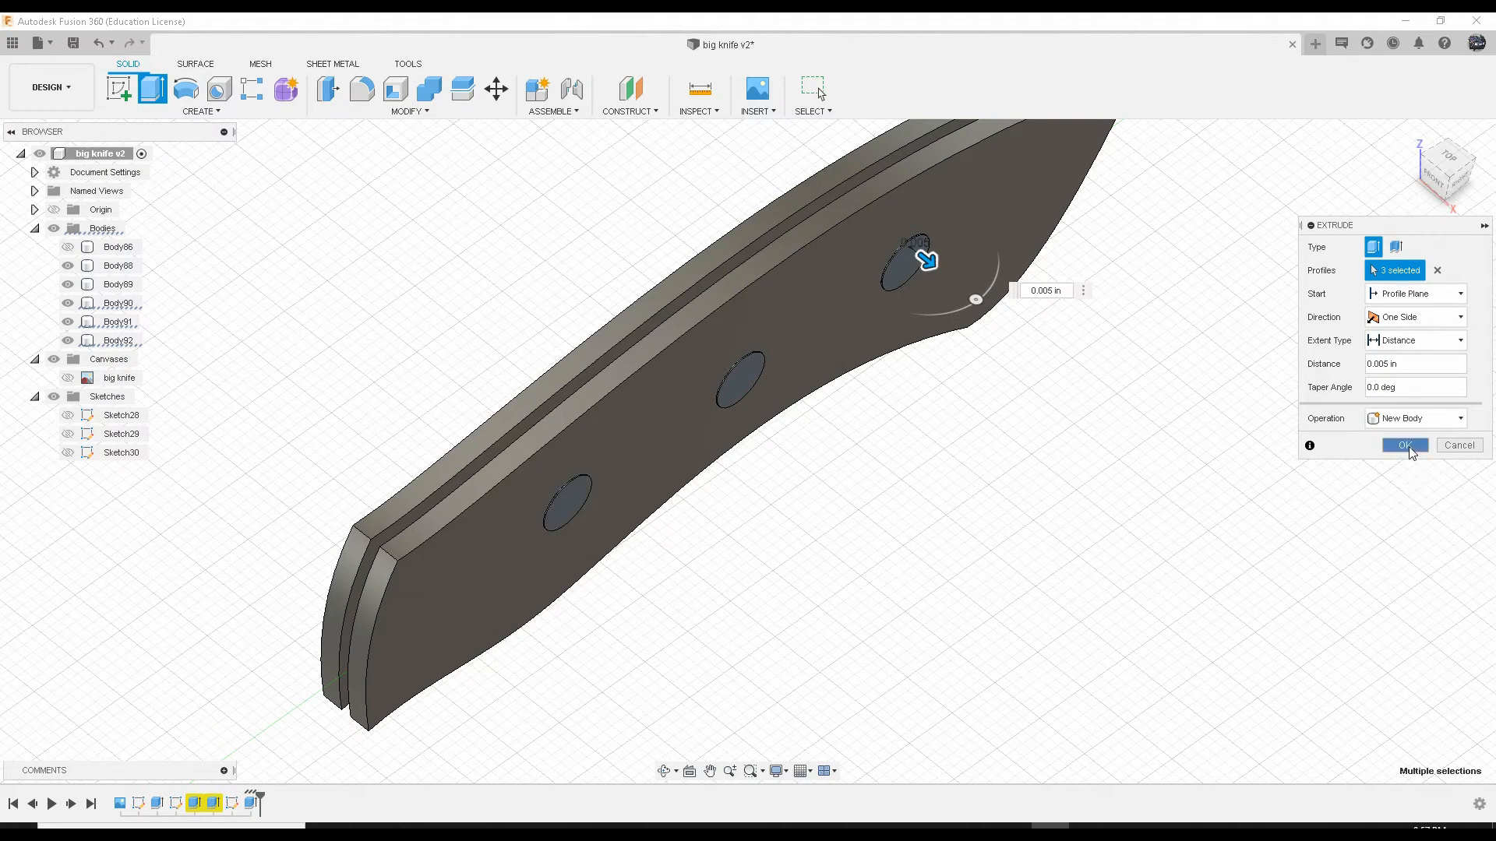
pyautogui.click(1405, 445)
# Step: Extrude the three pin end faces on the opposite scale, Body89, outward by 0.005 in as new bodies
pyautogui.keyDown('shift'); pyautogui.moveTo(783, 466); pyautogui.dragTo(781, 524, button='middle'); pyautogui.keyUp('shift')
pyautogui.click(610, 181)
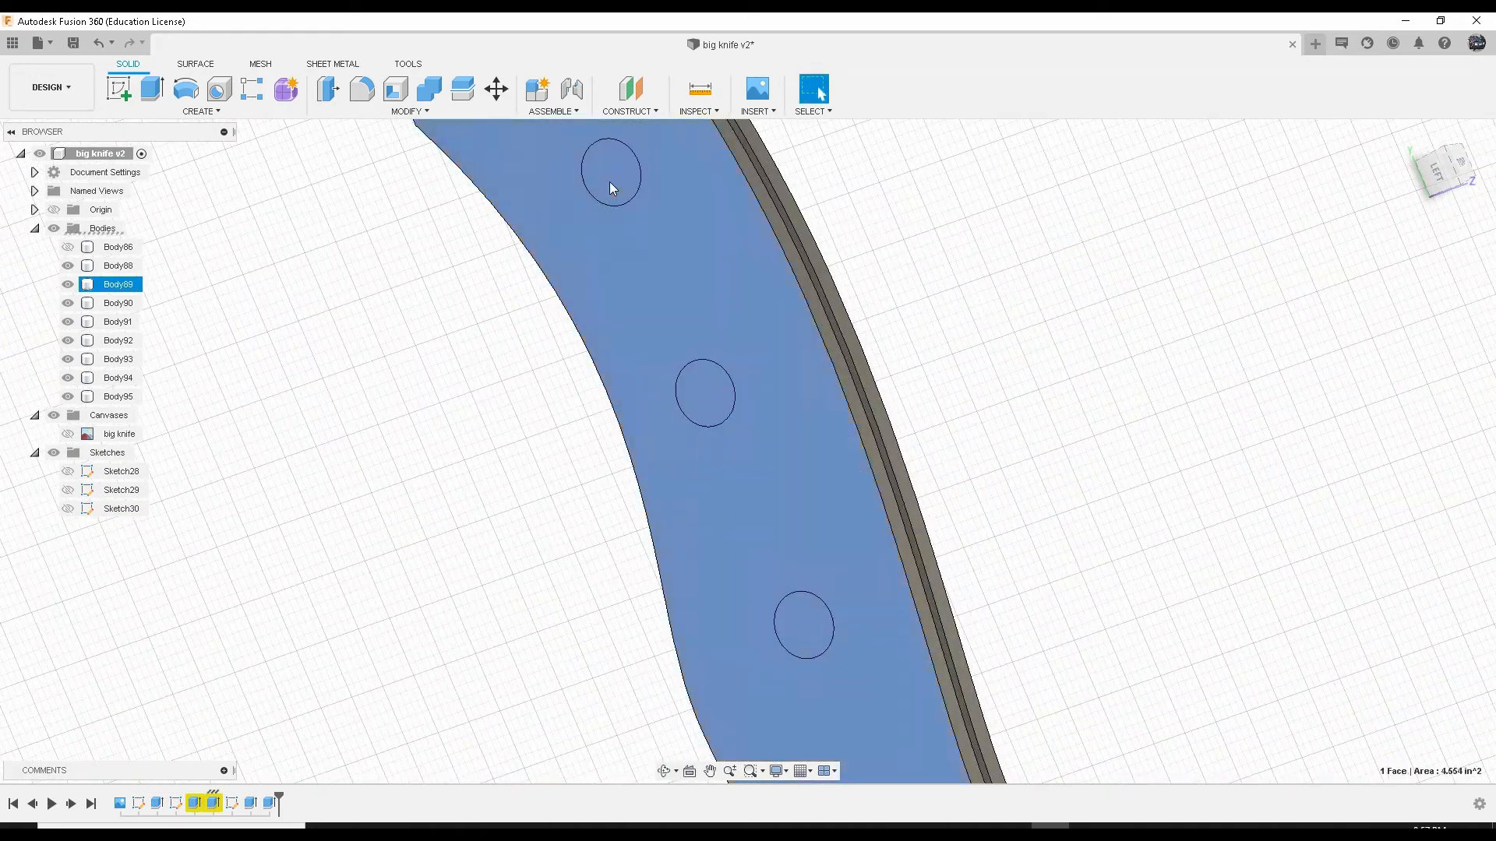
pyautogui.click(642, 245)
pyautogui.click(618, 184)
pyautogui.keyDown('ctrl'); pyautogui.click(718, 394); pyautogui.keyUp('ctrl')
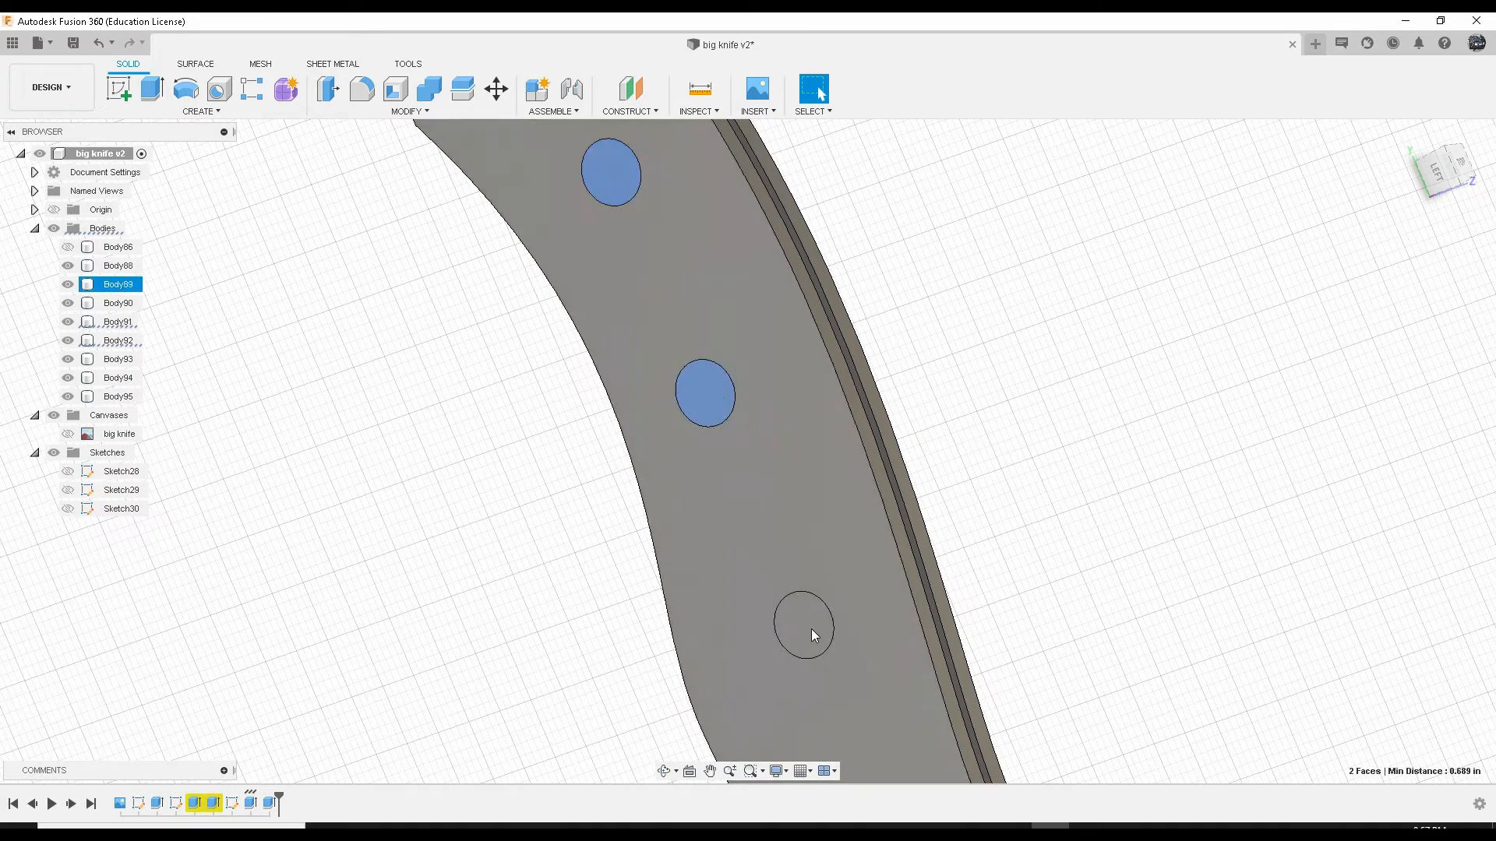
pyautogui.keyDown('ctrl'); pyautogui.click(815, 624); pyautogui.keyUp('ctrl')
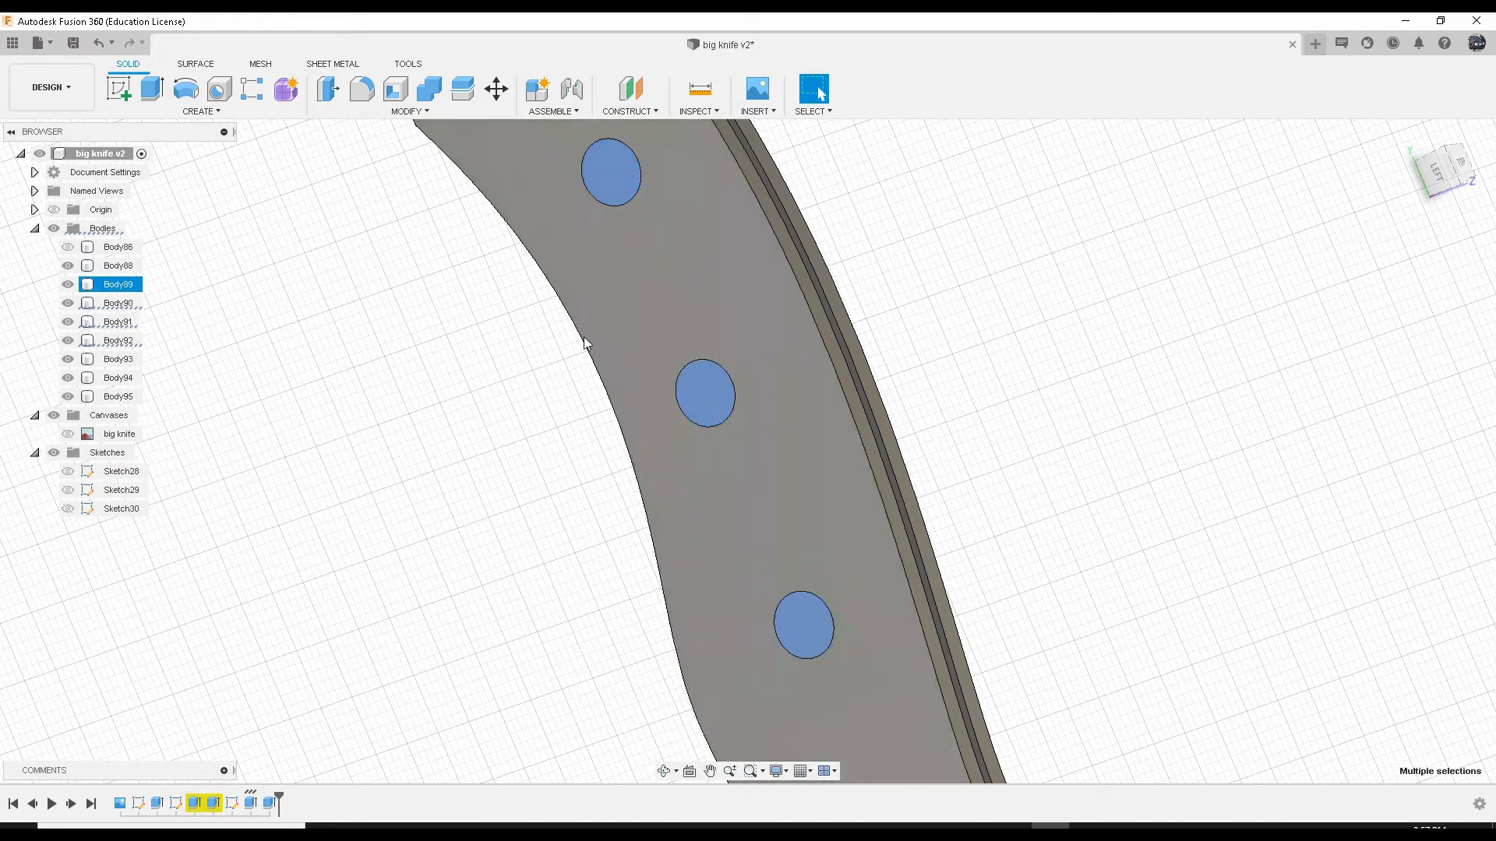
pyautogui.scroll(-3, 579, 393)
pyautogui.click(152, 89)
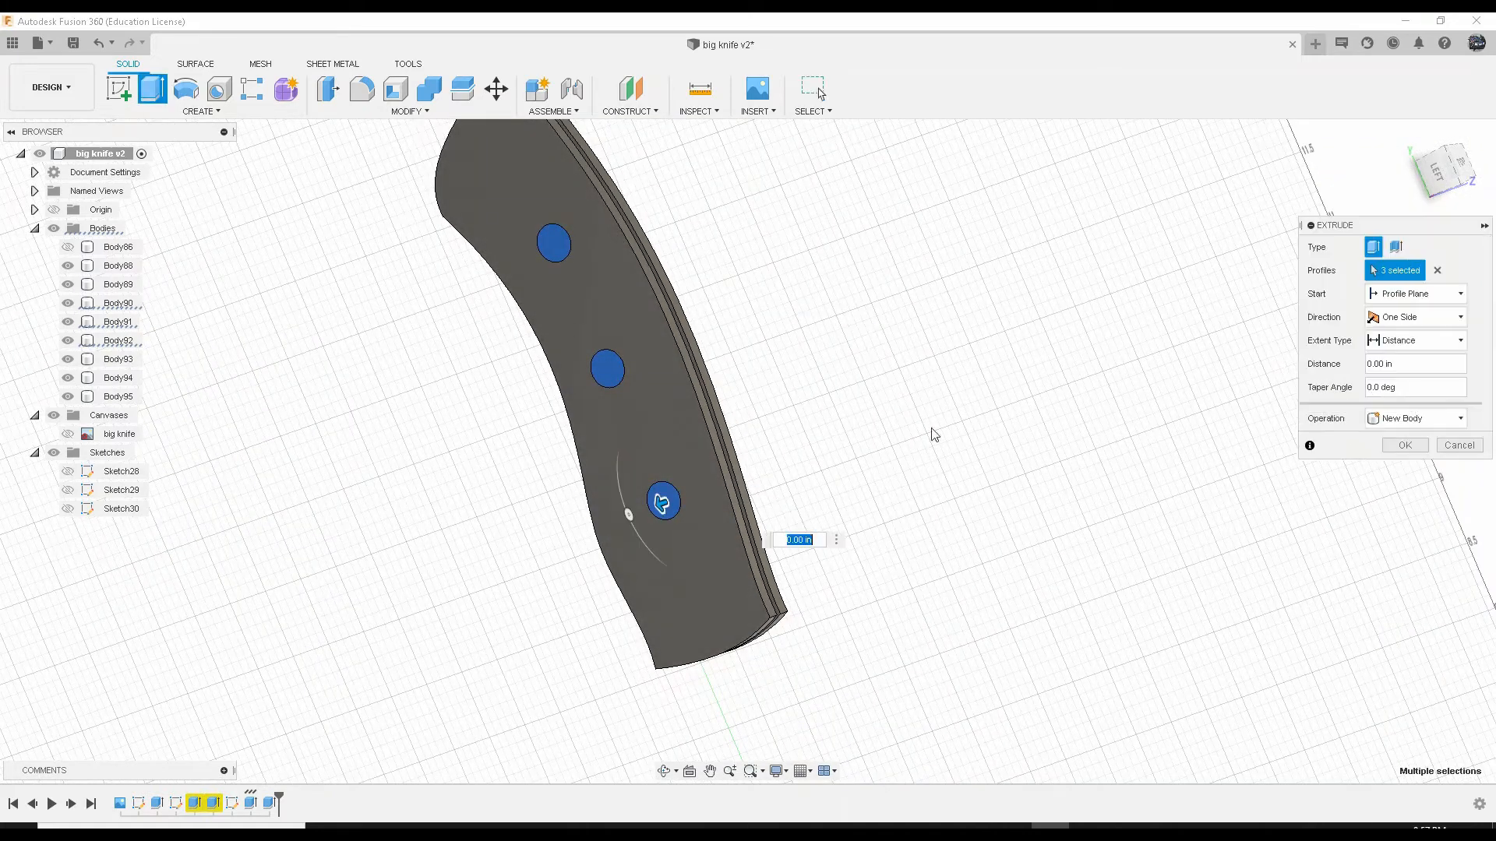
pyautogui.moveTo(661, 499); pyautogui.dragTo(677, 493)
pyautogui.write('.005')
pyautogui.press('Return')
pyautogui.keyDown('shift'); pyautogui.moveTo(834, 524); pyautogui.dragTo(785, 524, button='middle'); pyautogui.keyUp('shift')
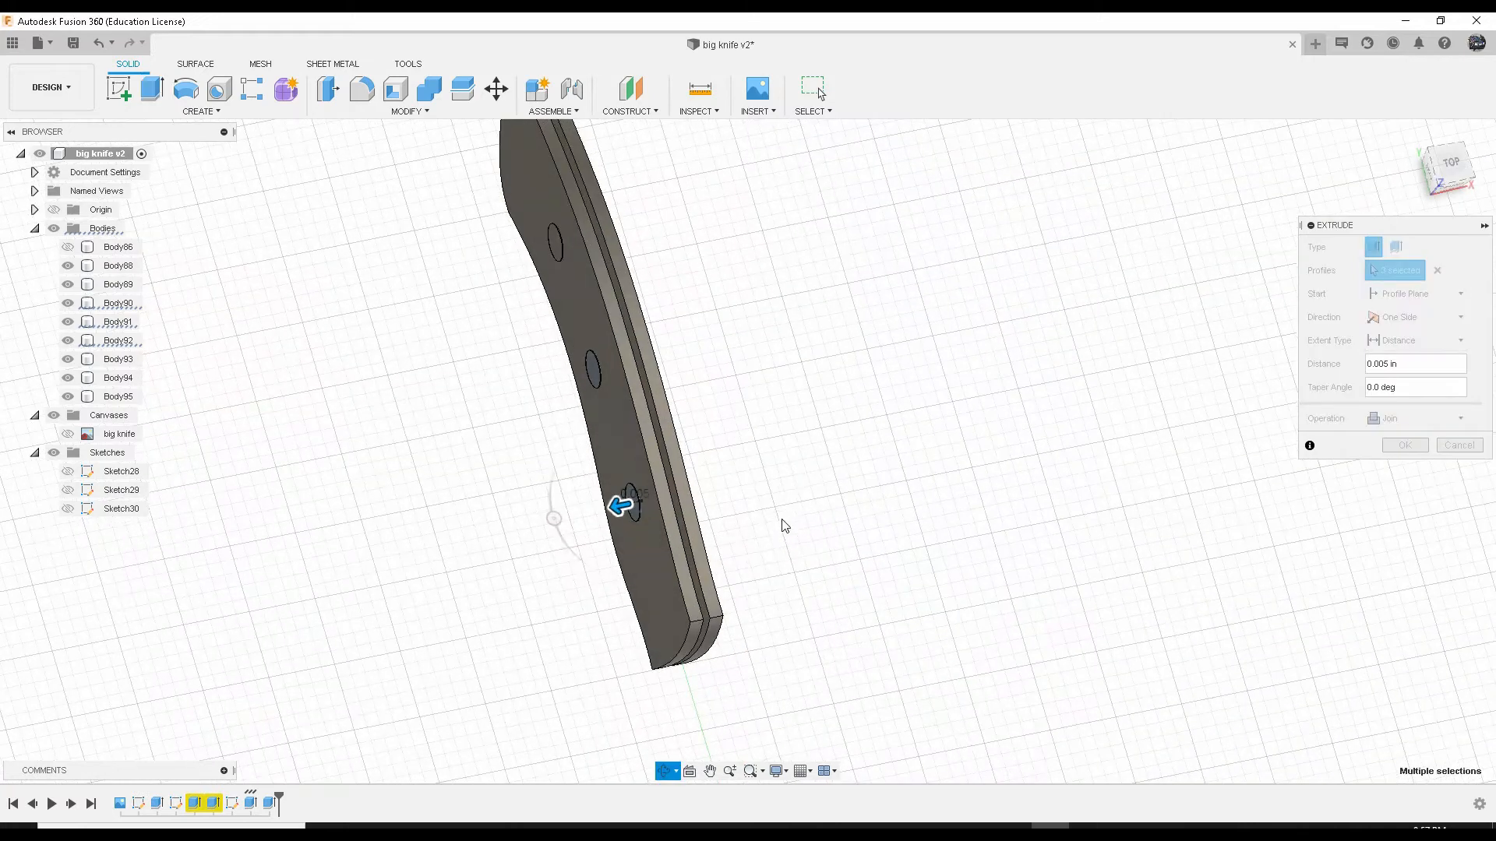
pyautogui.click(1393, 419)
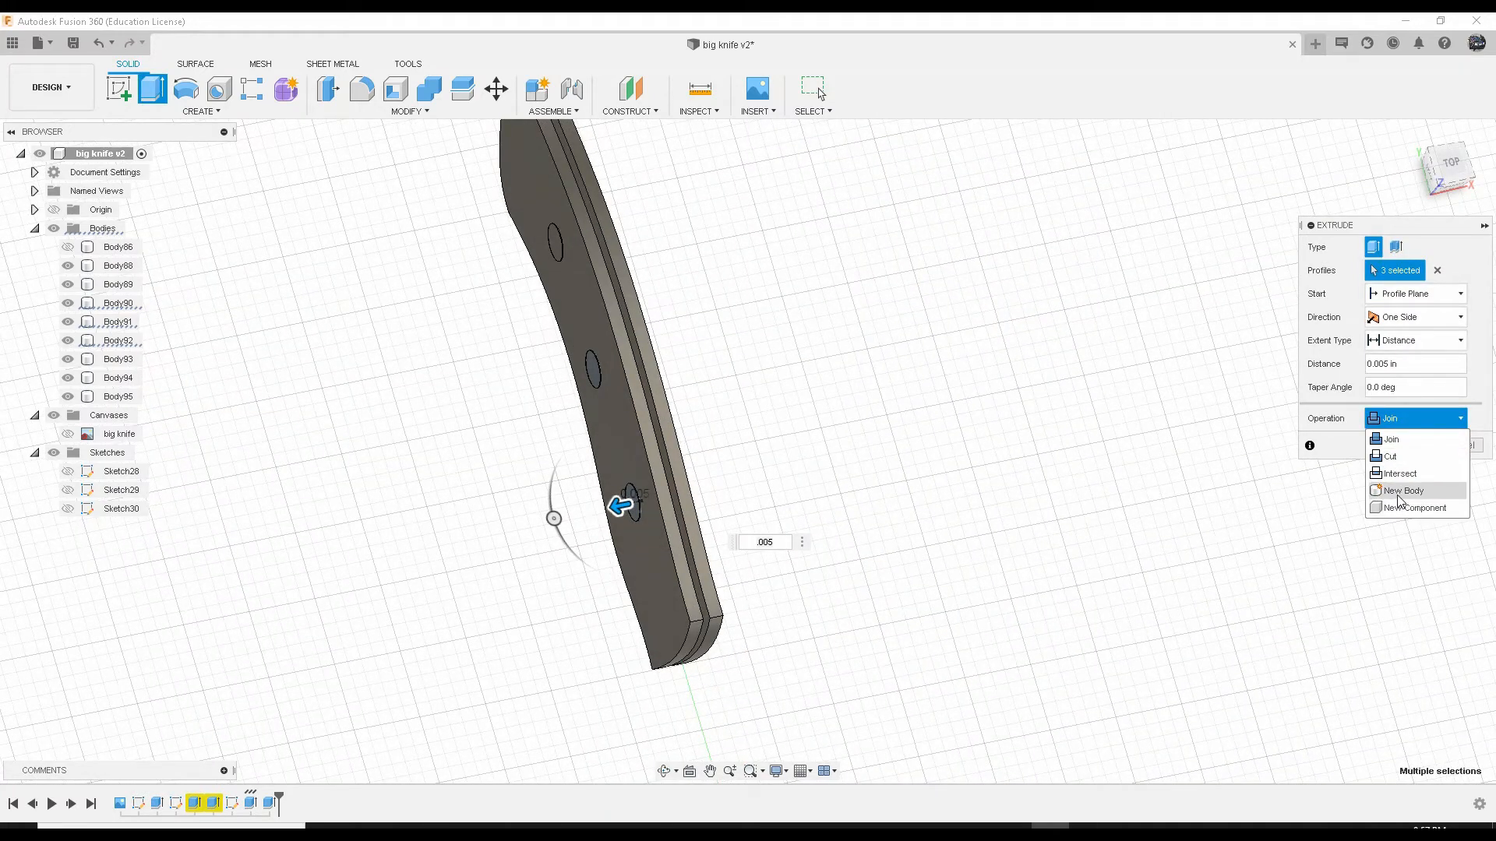
pyautogui.click(1406, 492)
pyautogui.click(1413, 447)
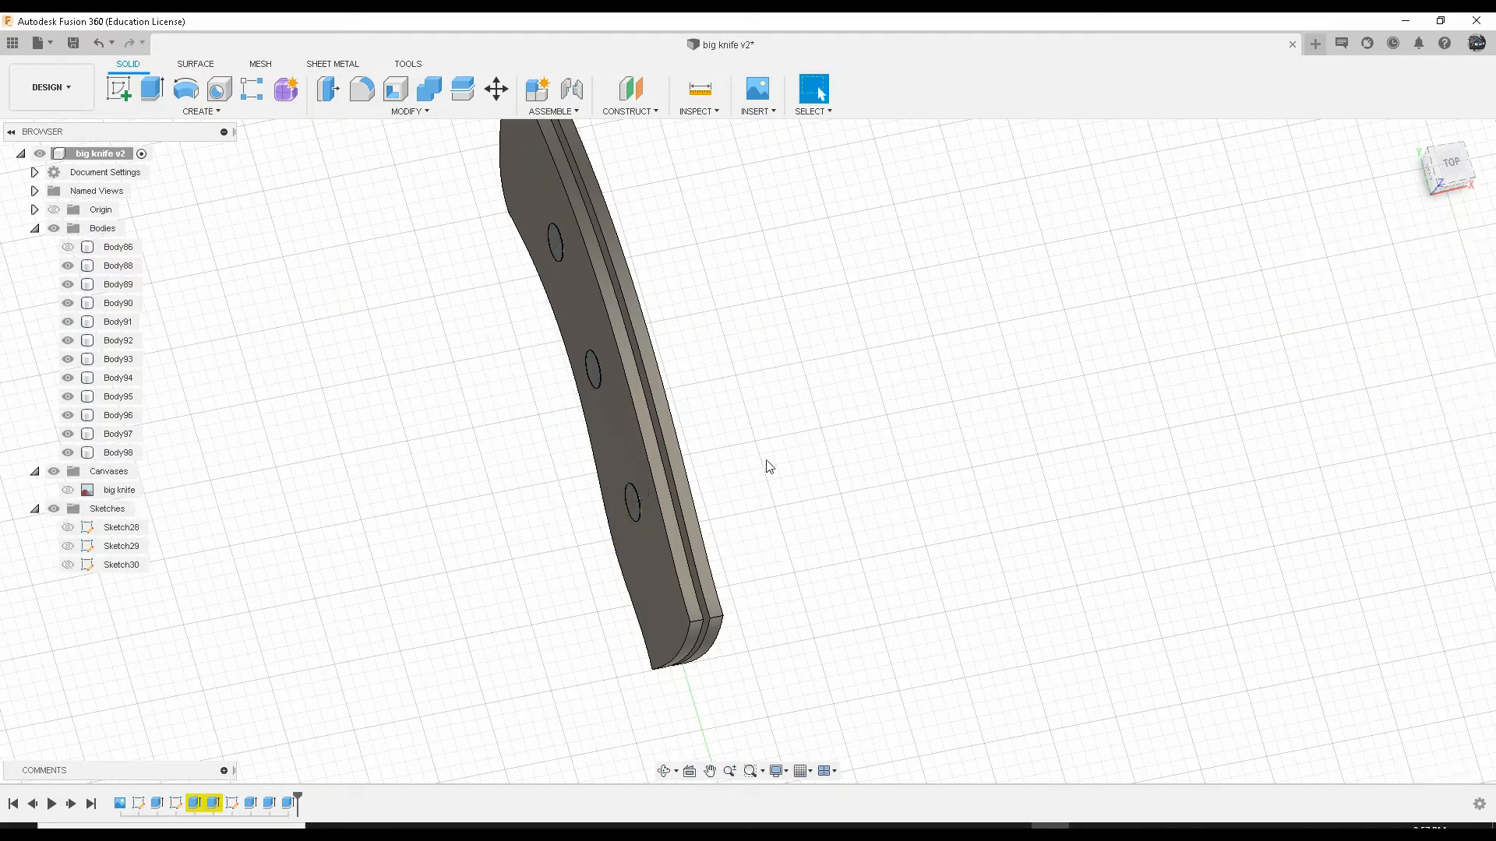
# Step: Check the raised pins on the handle, and open the appearance settings for the outer face of scale Body88
pyautogui.keyDown('shift'); pyautogui.moveTo(768, 468); pyautogui.dragTo(640, 569, button='middle'); pyautogui.keyUp('shift')
pyautogui.scroll(3, 640, 490)
pyautogui.keyDown('shift'); pyautogui.moveTo(632, 400); pyautogui.dragTo(623, 532, button='middle'); pyautogui.keyUp('shift')
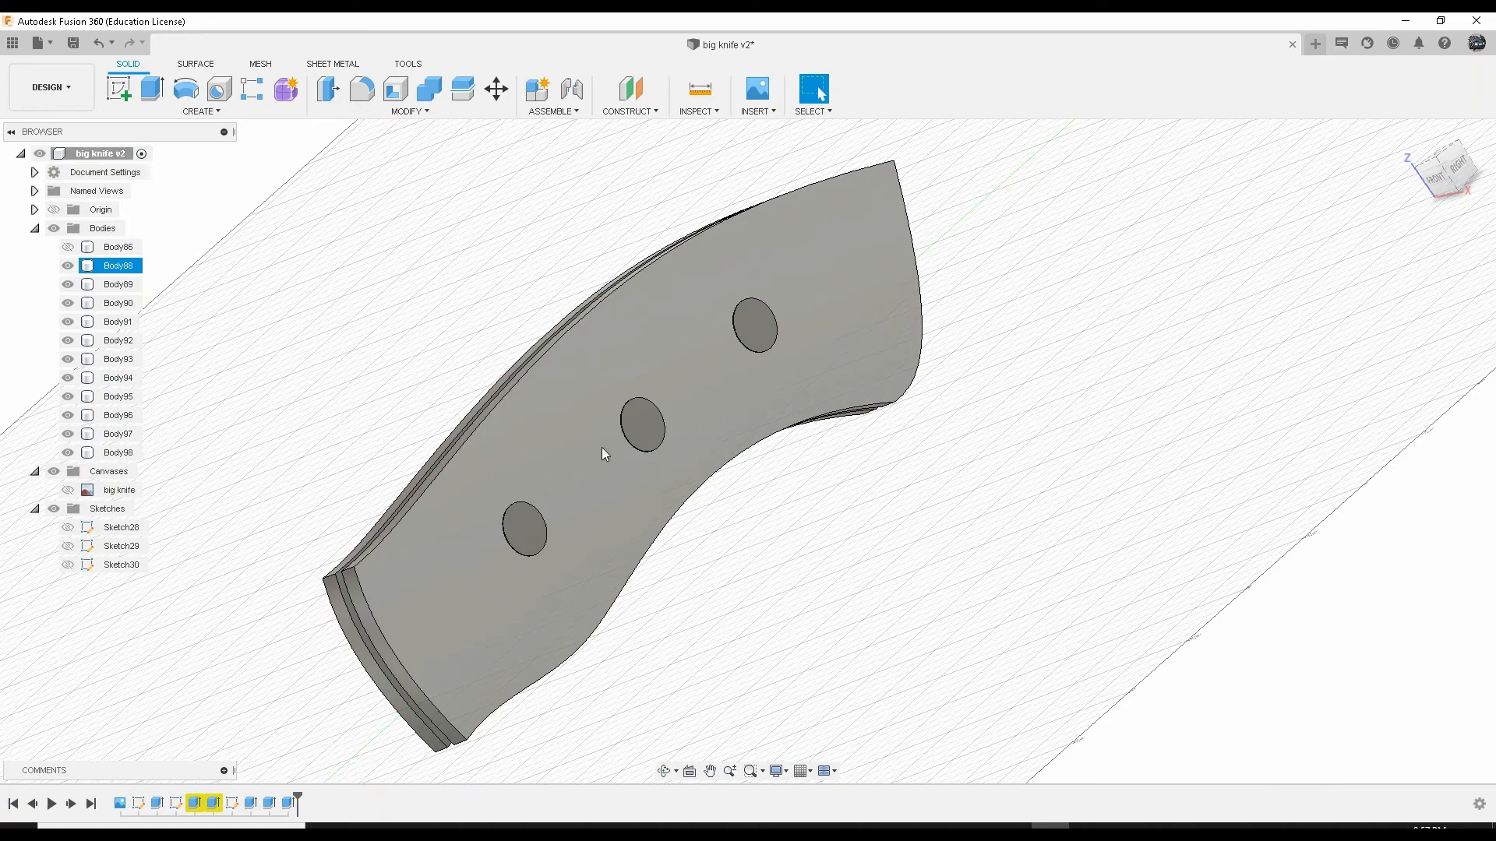
pyautogui.click(834, 474)
pyautogui.moveTo(838, 539)
pyautogui.keyDown('shift'); pyautogui.mouseDown(button='middle')
pyautogui.moveTo(832, 507)
pyautogui.moveTo(815, 514)
pyautogui.moveTo(827, 521)
pyautogui.mouseUp(button='middle'); pyautogui.keyUp('shift')
pyautogui.click(664, 465)
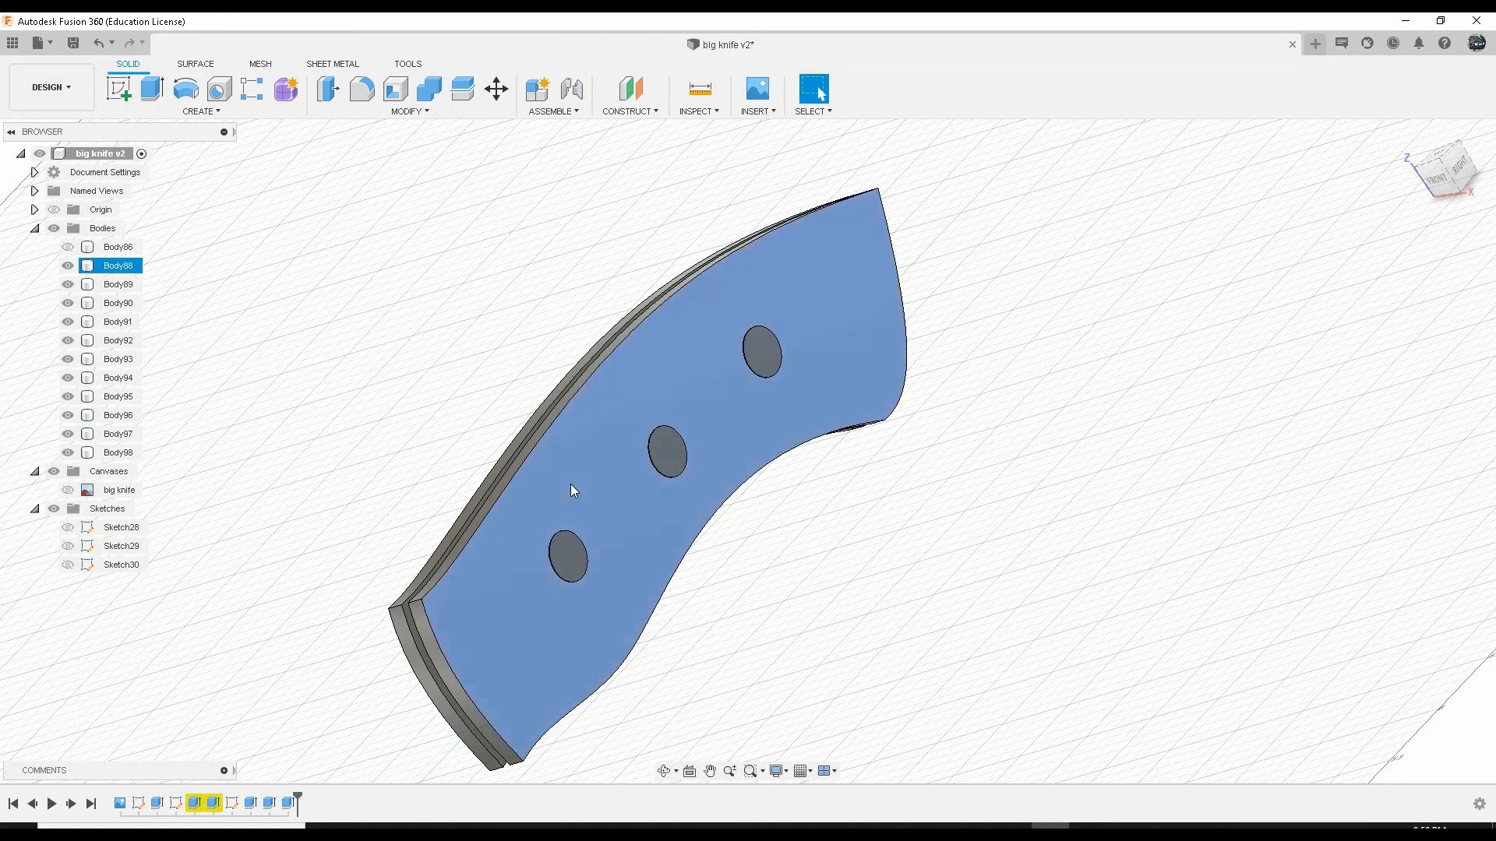
pyautogui.rightClick(572, 484)
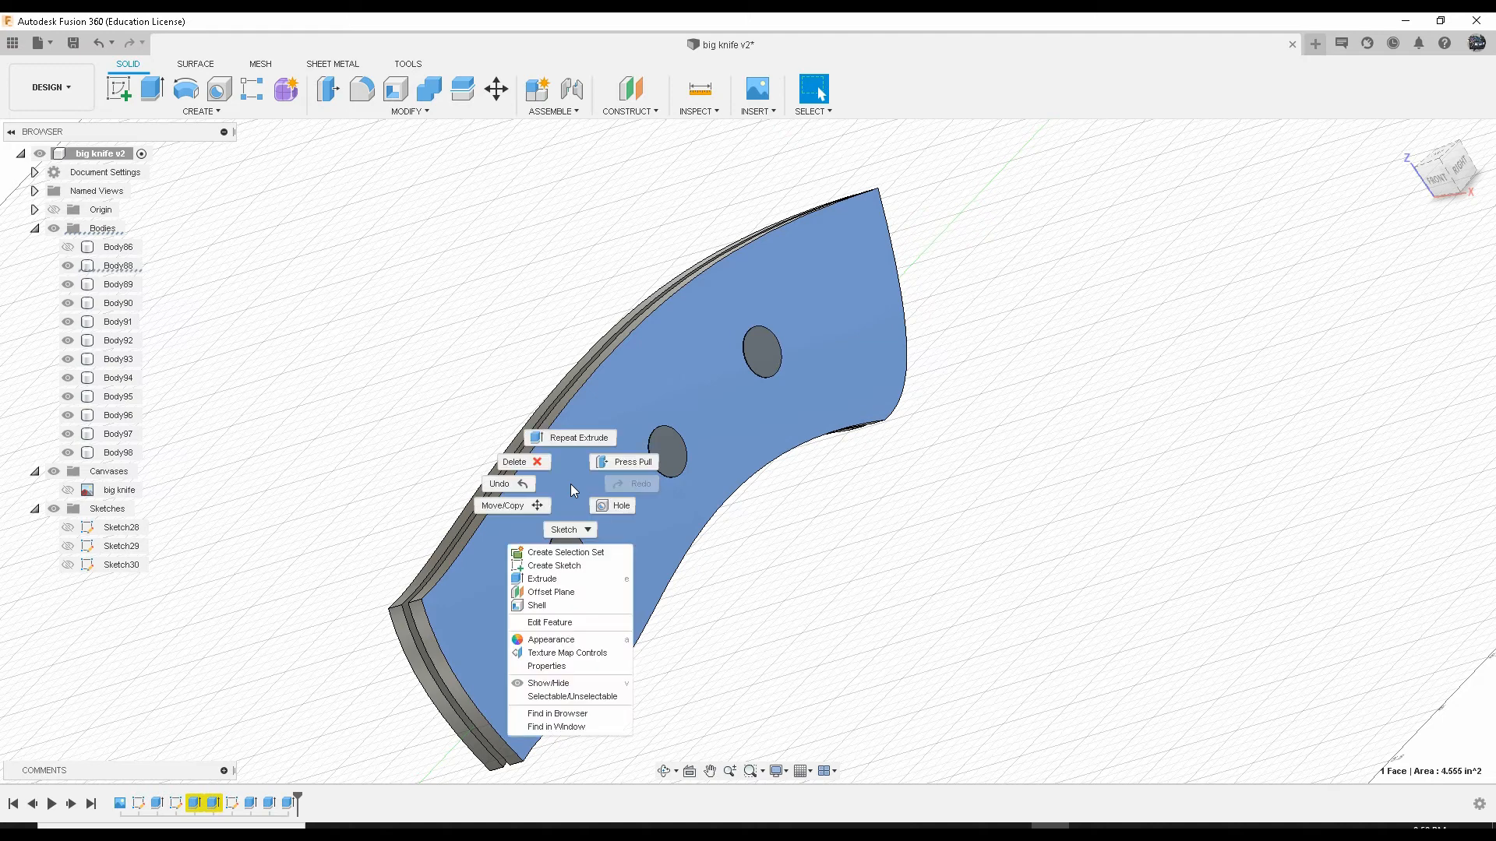
pyautogui.click(566, 642)
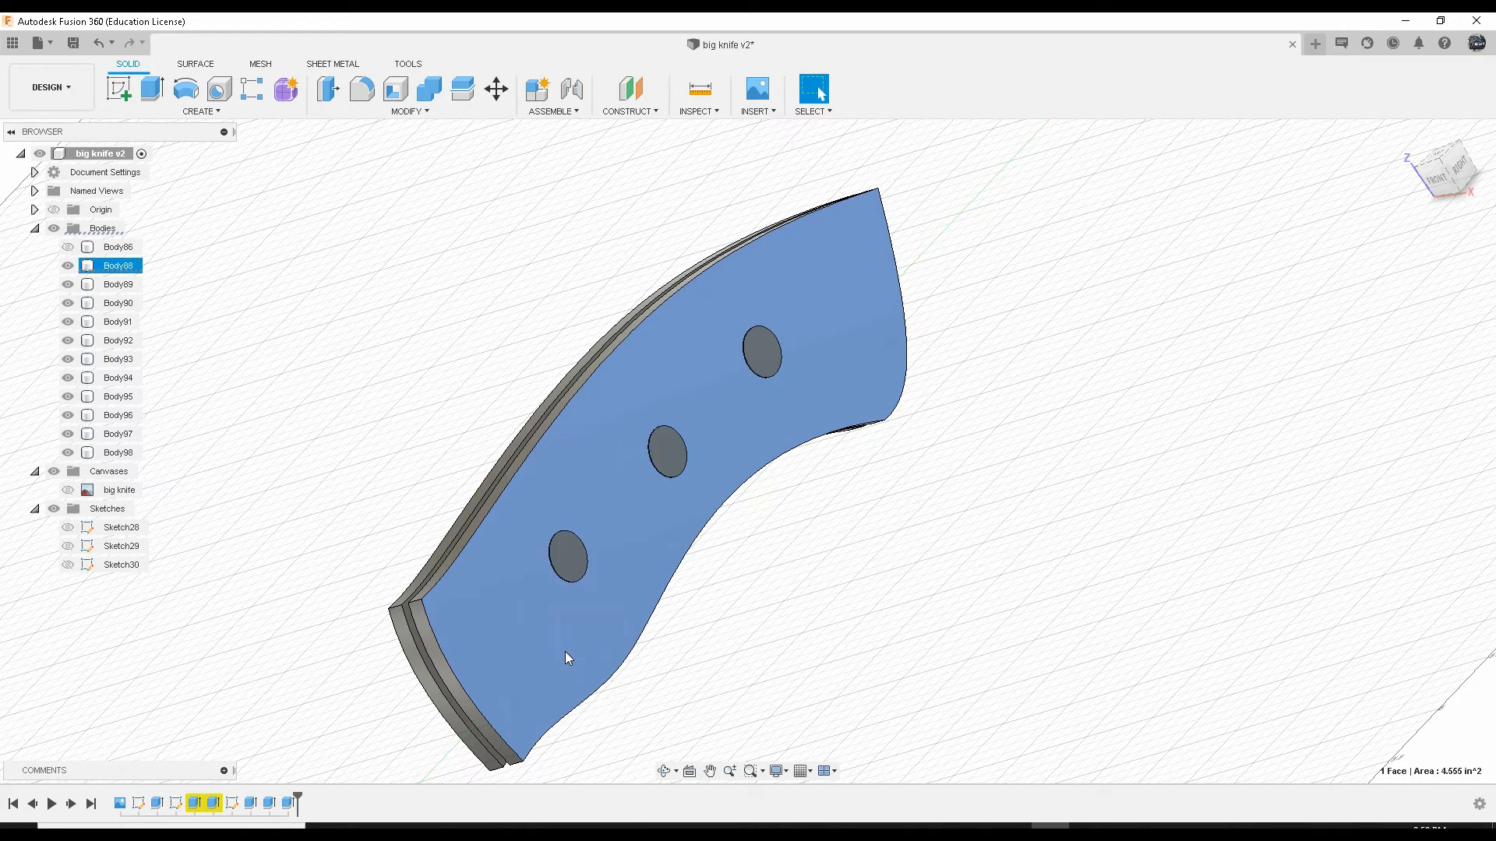
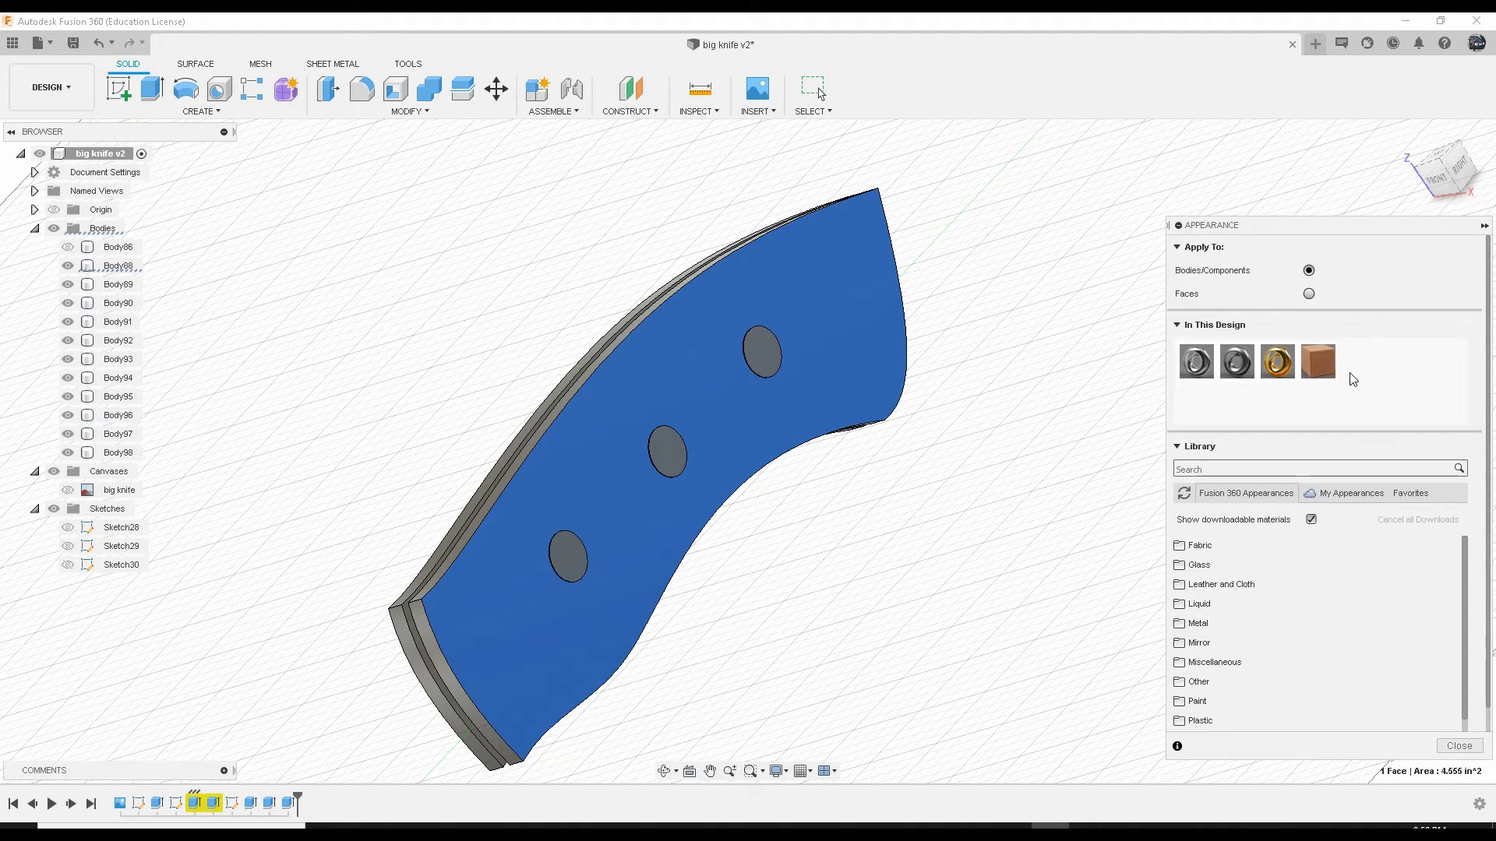
# Step: Hide downloadable materials in the appearance library and apply the Mahogany wood appearance to the outer face of scale Body88
pyautogui.click(1311, 519)
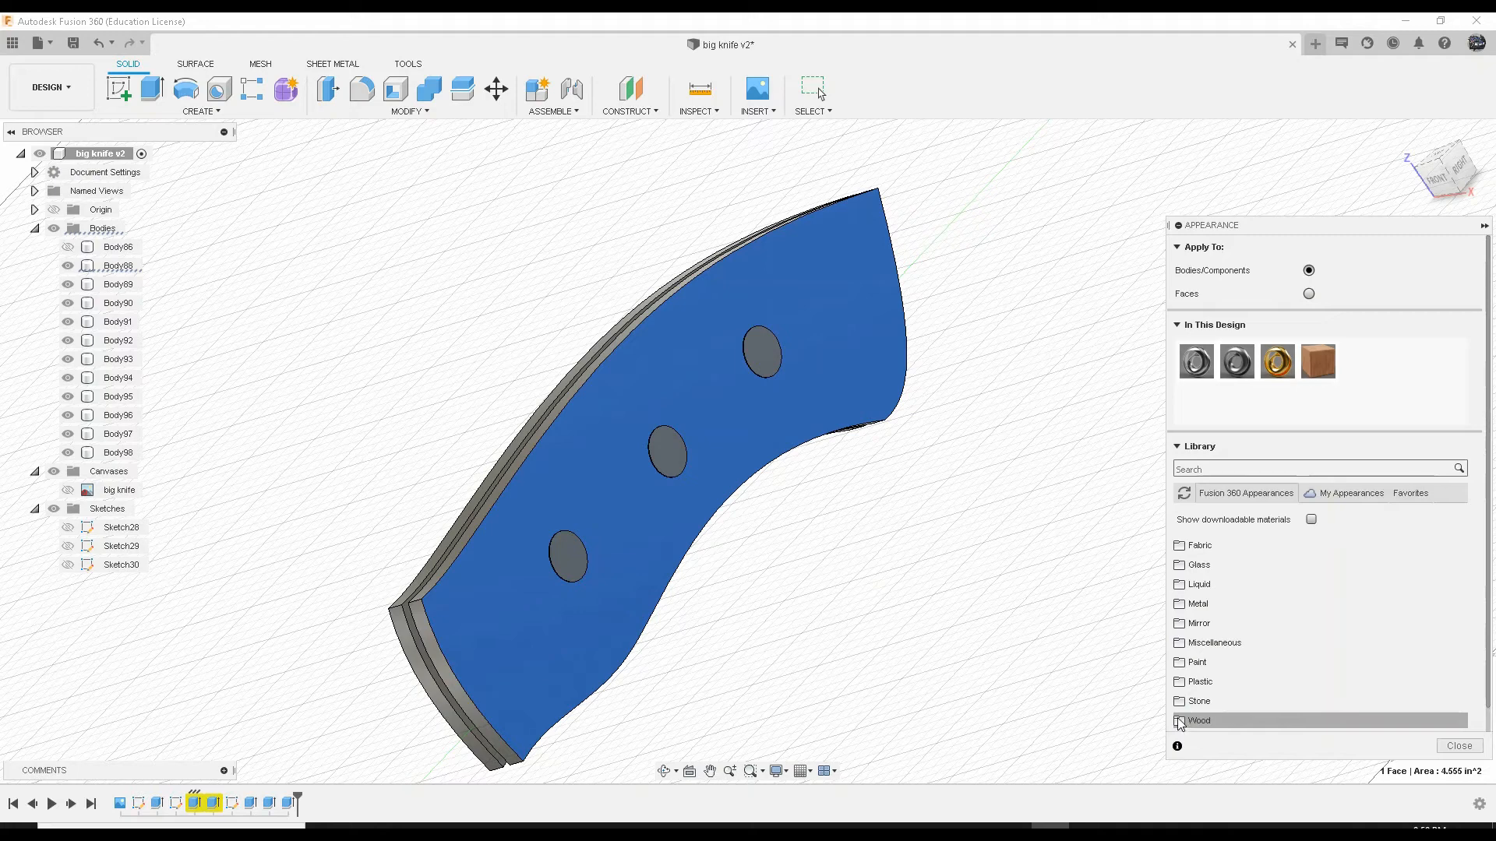
pyautogui.scroll(-1, 1284, 656)
pyautogui.click(1277, 696)
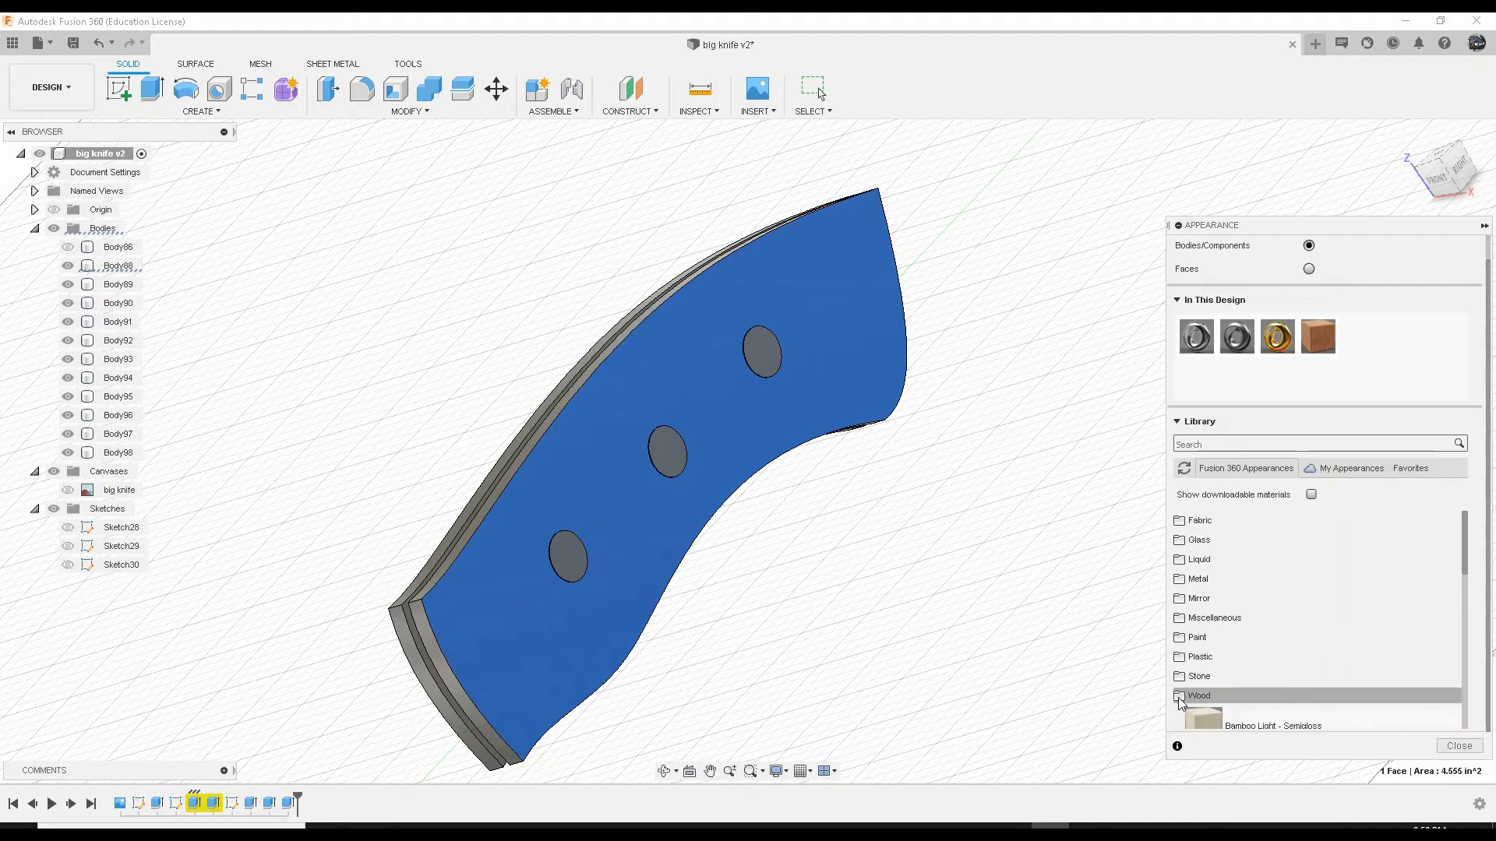
pyautogui.scroll(-3, 1287, 645)
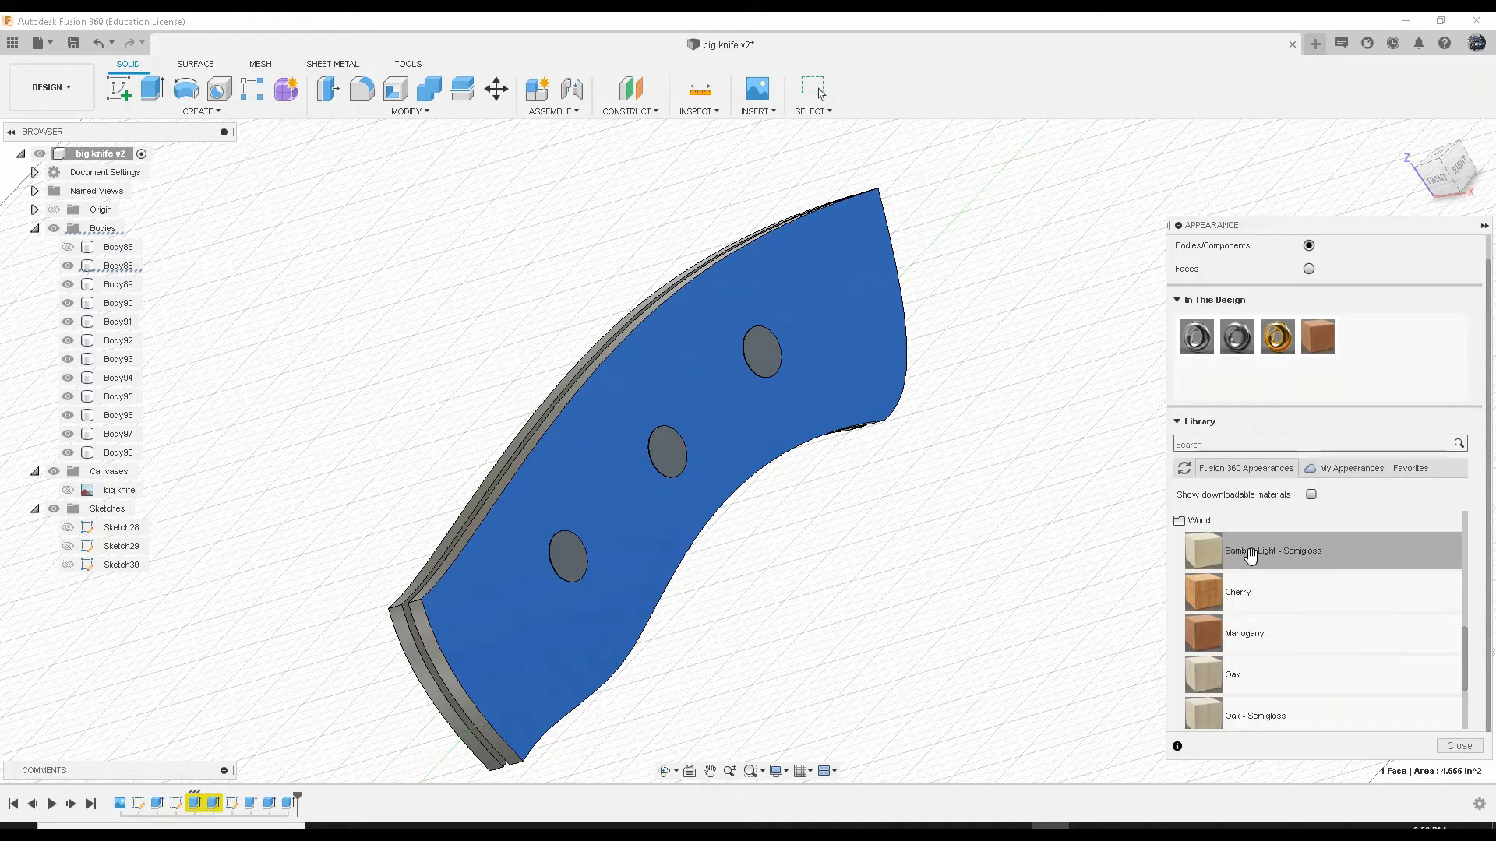
pyautogui.scroll(-2, 1262, 585)
pyautogui.scroll(3, 1262, 585)
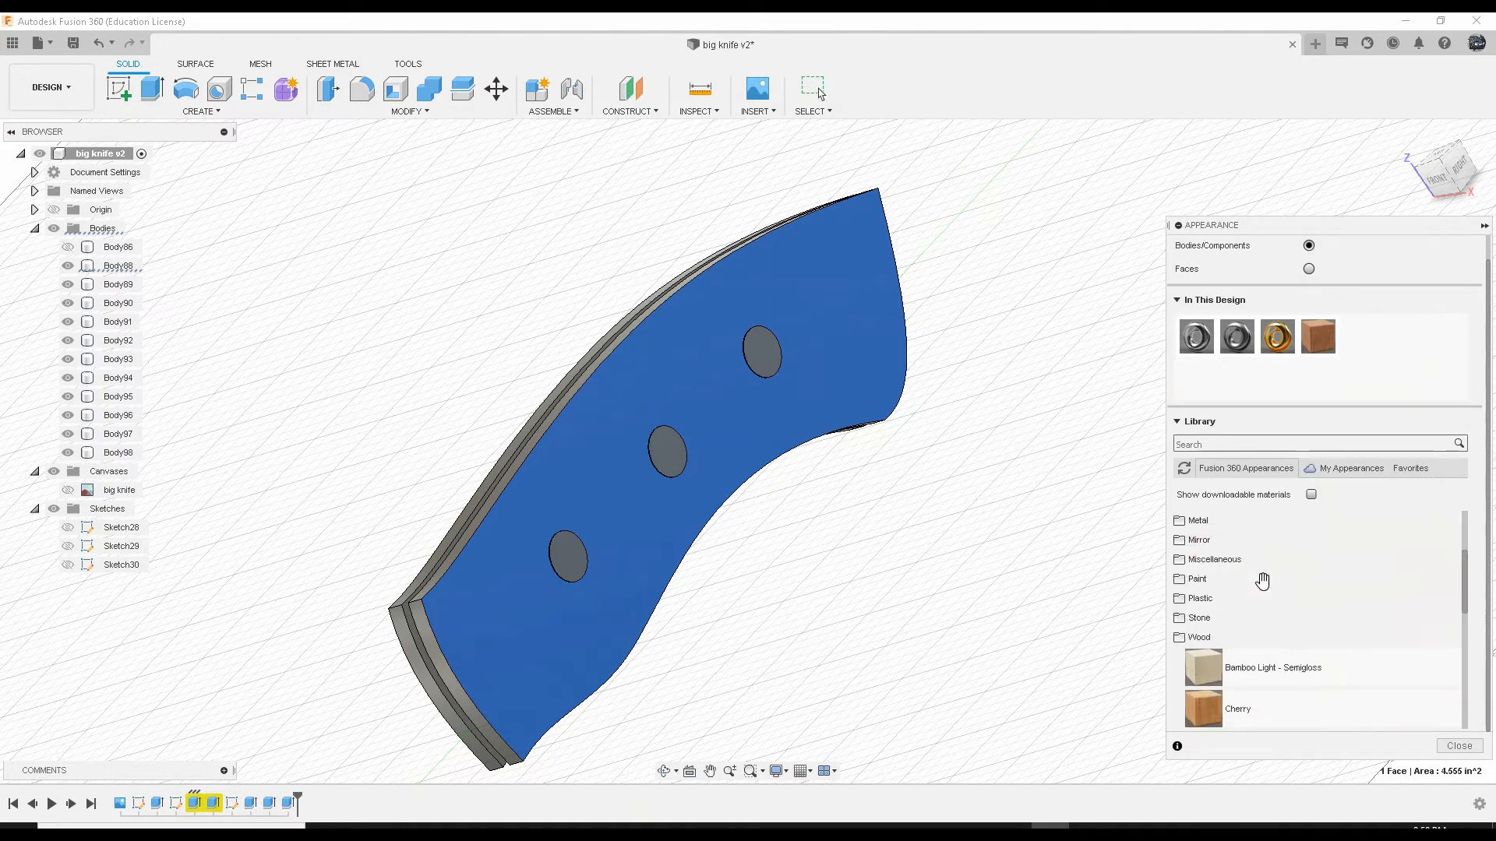
pyautogui.scroll(-3, 1263, 576)
pyautogui.scroll(3, 1264, 574)
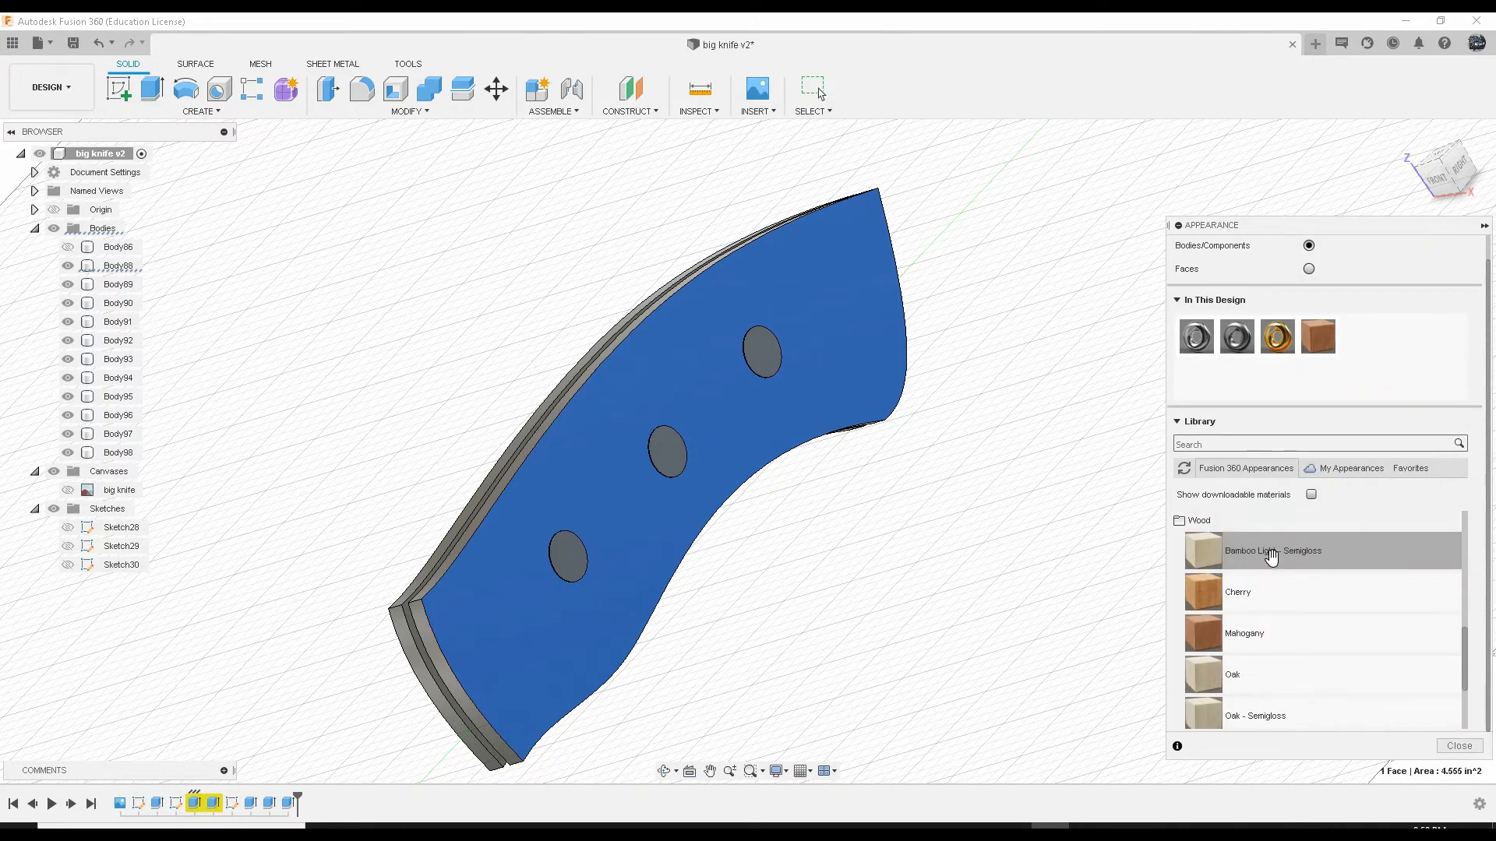
pyautogui.scroll(-3, 1285, 635)
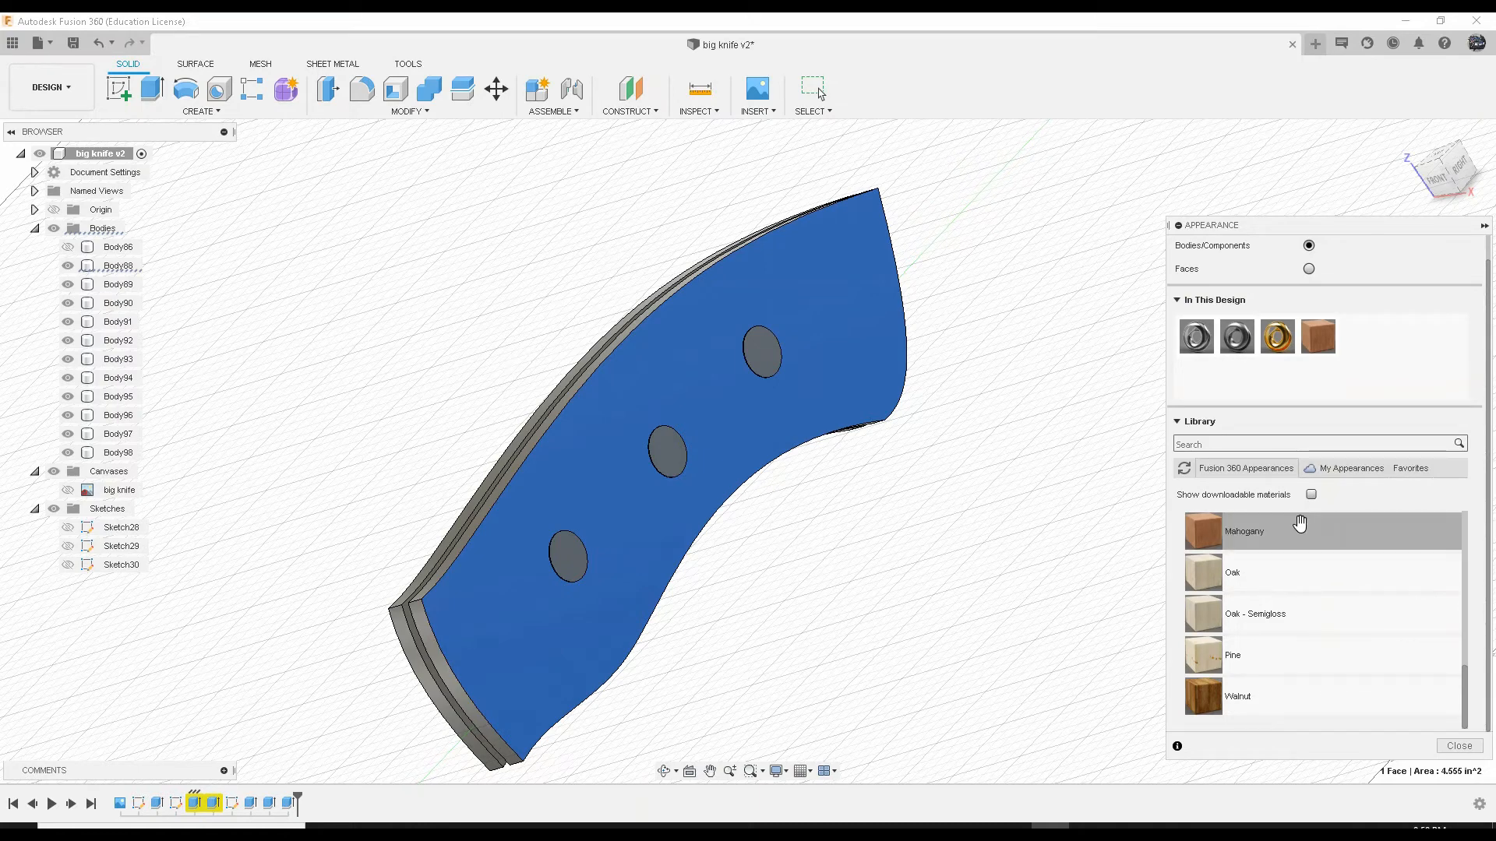
pyautogui.moveTo(1300, 525); pyautogui.dragTo(861, 357)
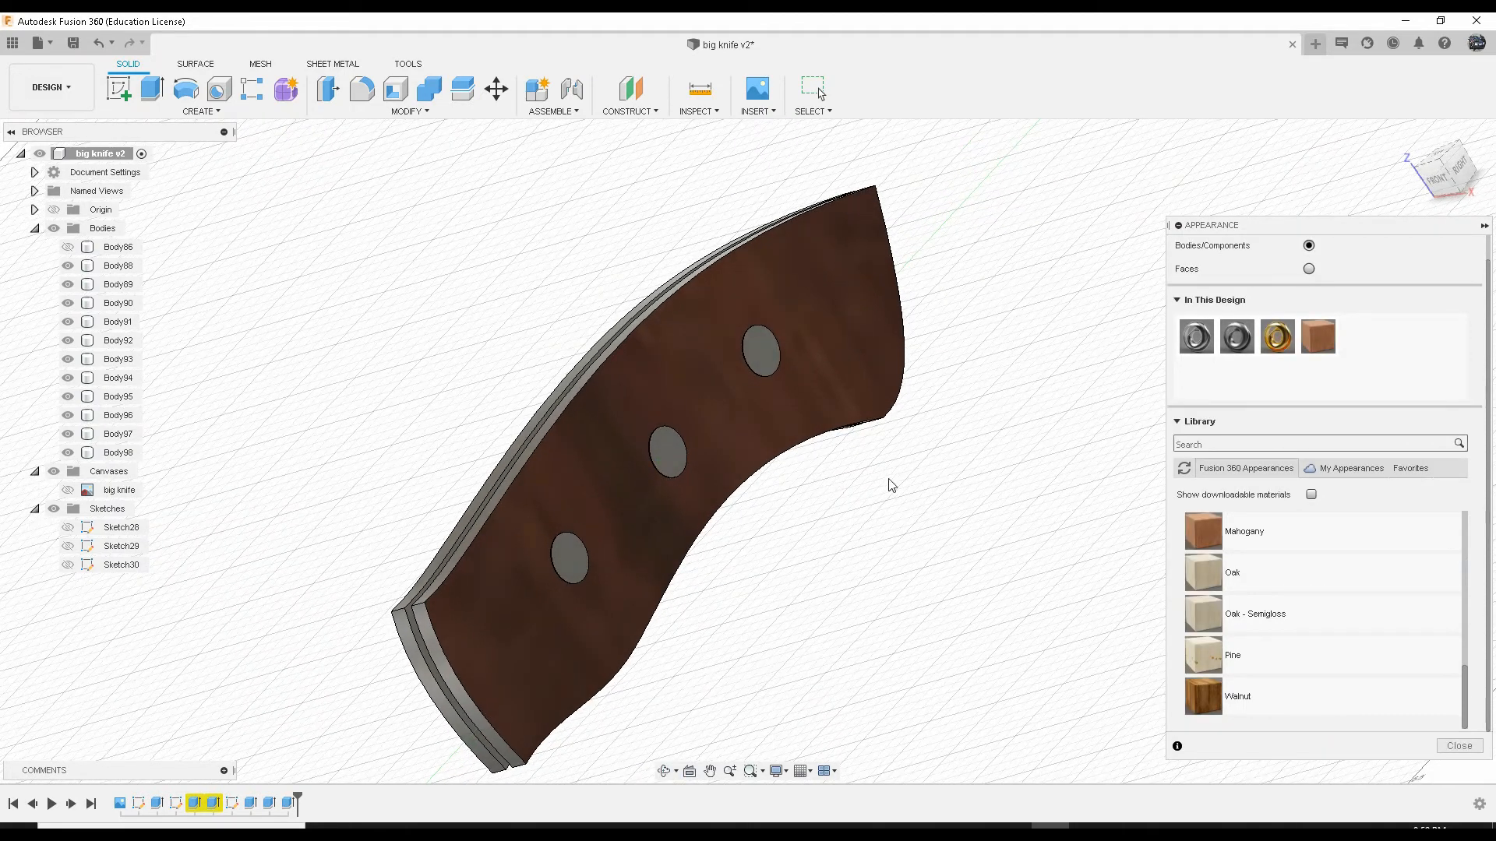
# Step: Apply the Mahogany appearance to the whole scale body Body88, removing the appearance applied to its face
pyautogui.keyDown('shift'); pyautogui.moveTo(892, 485); pyautogui.dragTo(902, 505, button='middle'); pyautogui.keyUp('shift')
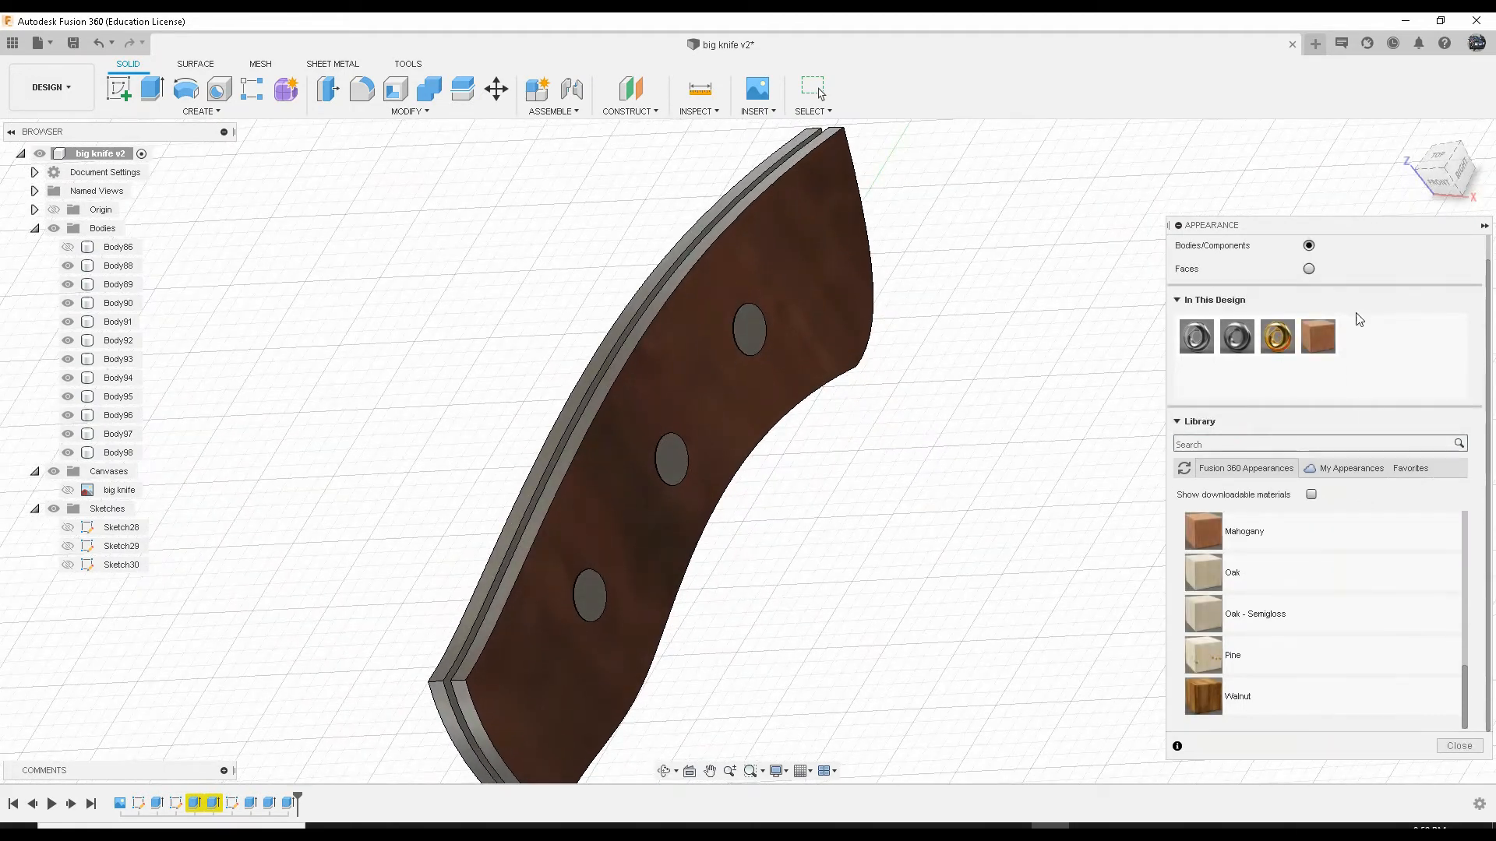
pyautogui.moveTo(1319, 338); pyautogui.dragTo(712, 296)
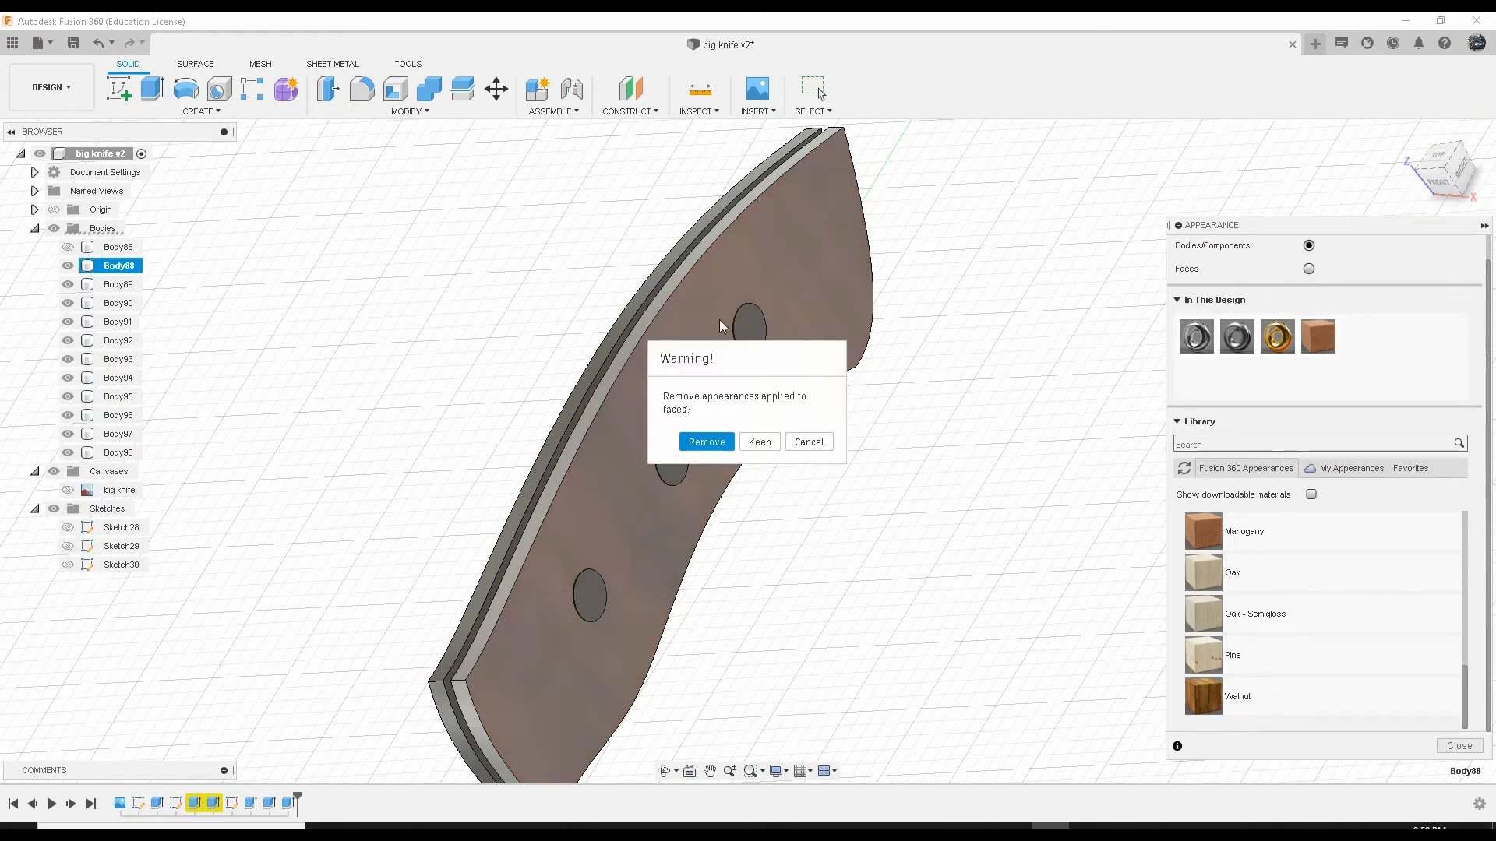
pyautogui.click(711, 441)
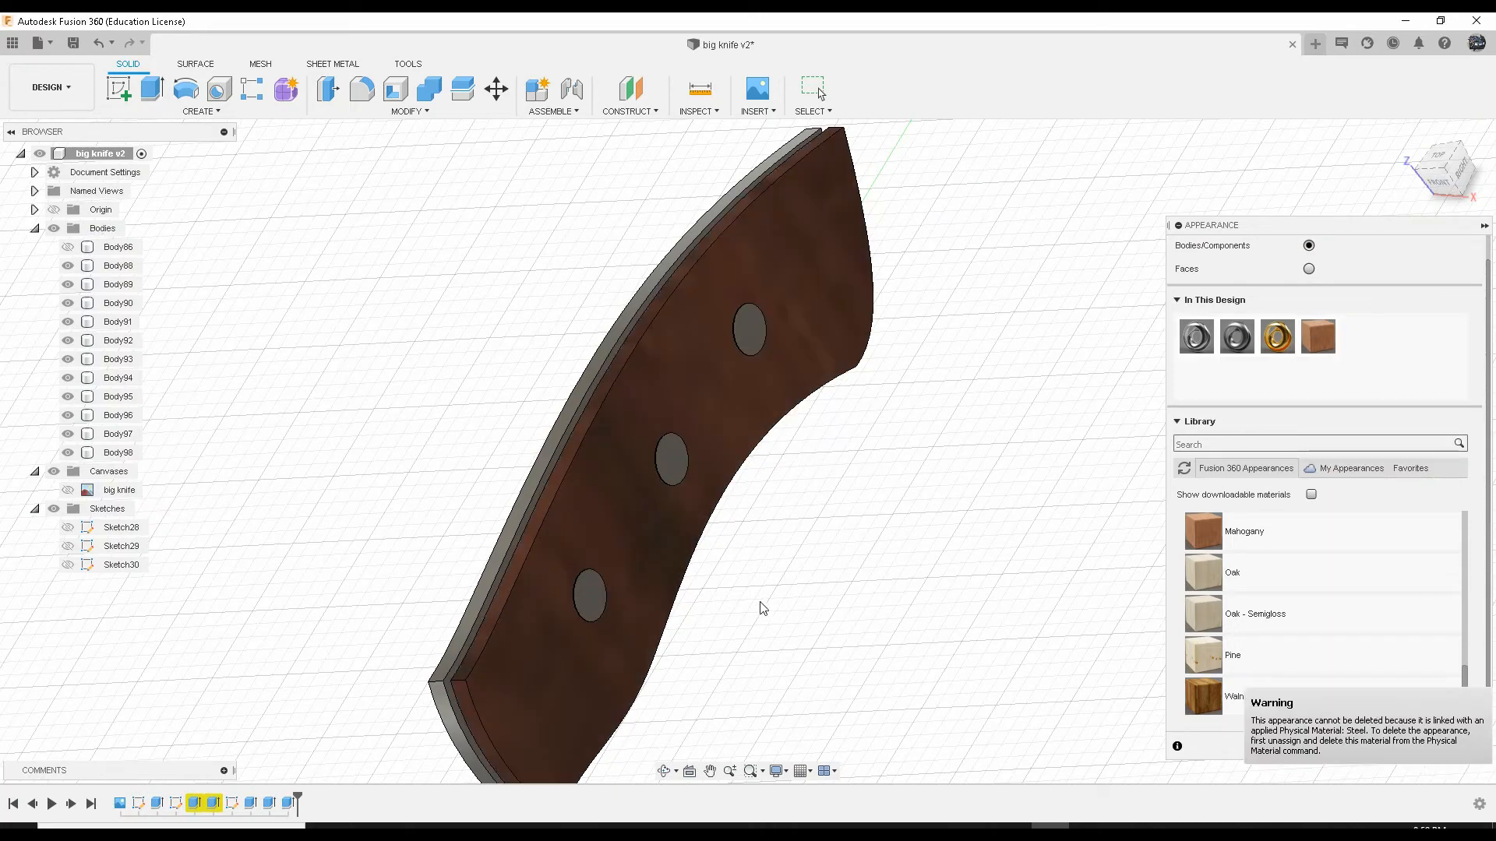
# Step: Apply the Mahogany appearance to the opposite scale body, Body89, and close the appearance settings
pyautogui.keyDown('shift'); pyautogui.moveTo(763, 609); pyautogui.dragTo(862, 594, button='middle'); pyautogui.keyUp('shift')
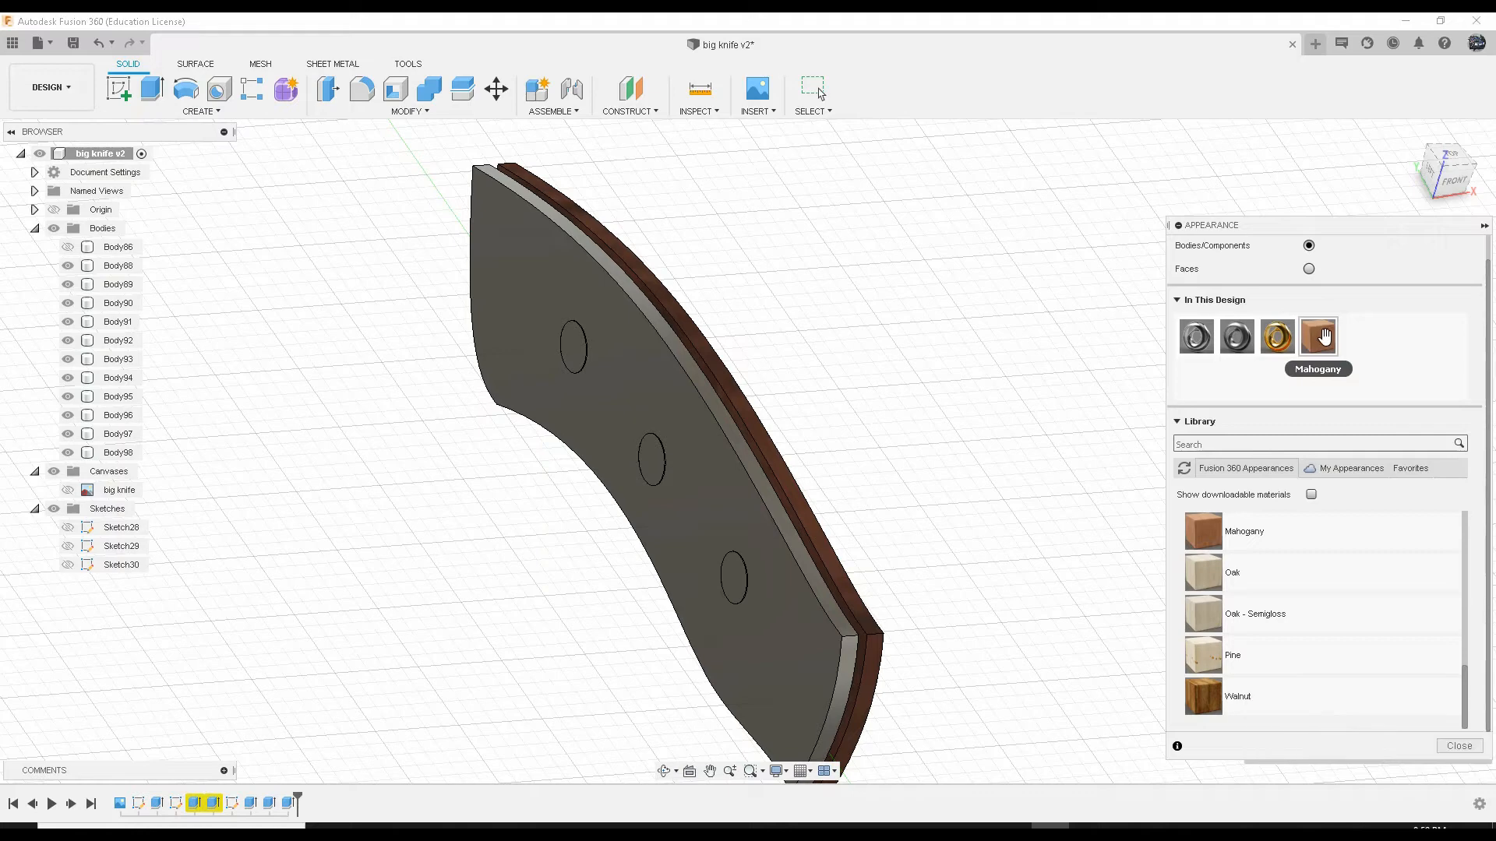
pyautogui.moveTo(1319, 337); pyautogui.dragTo(698, 349)
pyautogui.keyDown('shift'); pyautogui.moveTo(1120, 463); pyautogui.dragTo(1008, 447, button='middle'); pyautogui.keyUp('shift')
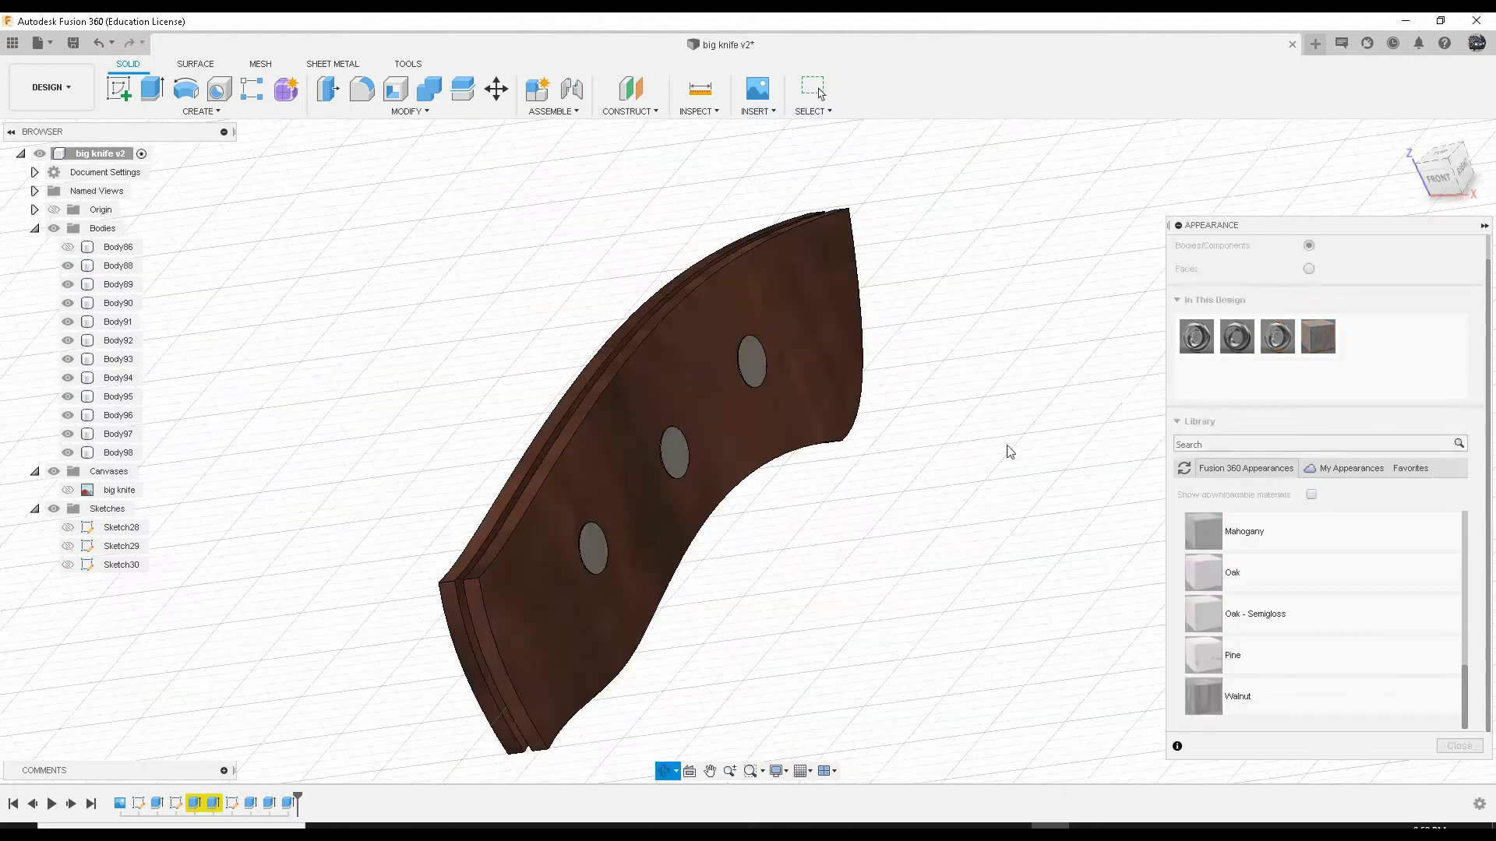
pyautogui.keyDown('shift'); pyautogui.moveTo(1136, 384); pyautogui.dragTo(1334, 652, button='middle'); pyautogui.keyUp('shift')
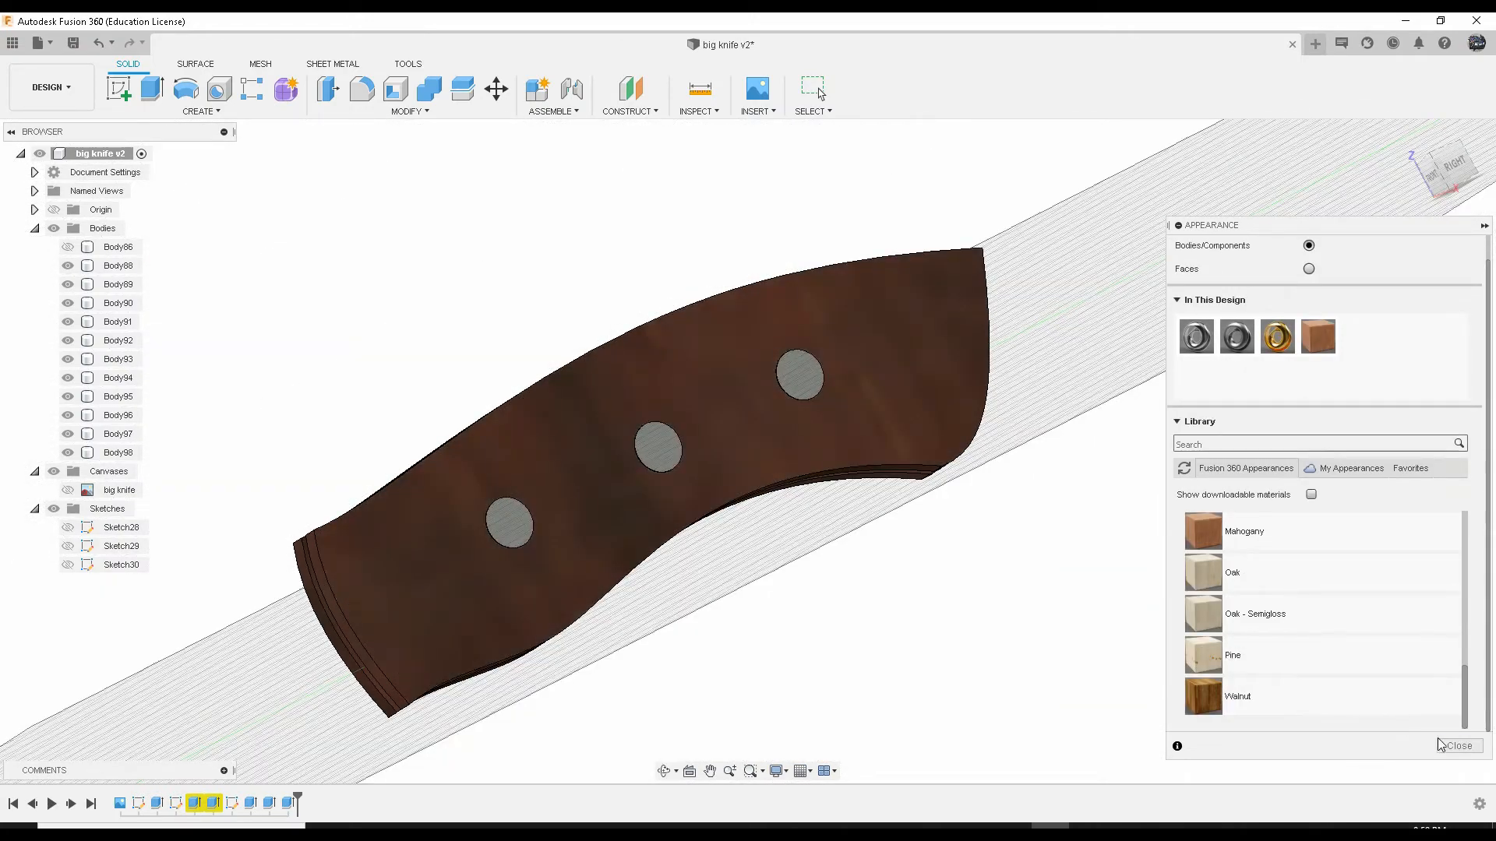
pyautogui.click(1460, 746)
# Step: Fillet the long upper outer edges of both scales with a 0.02 in radius, Curvature (G2) continuity and Tangent Chain off
pyautogui.keyDown('shift'); pyautogui.moveTo(968, 380); pyautogui.dragTo(888, 403, button='middle'); pyautogui.keyUp('shift')
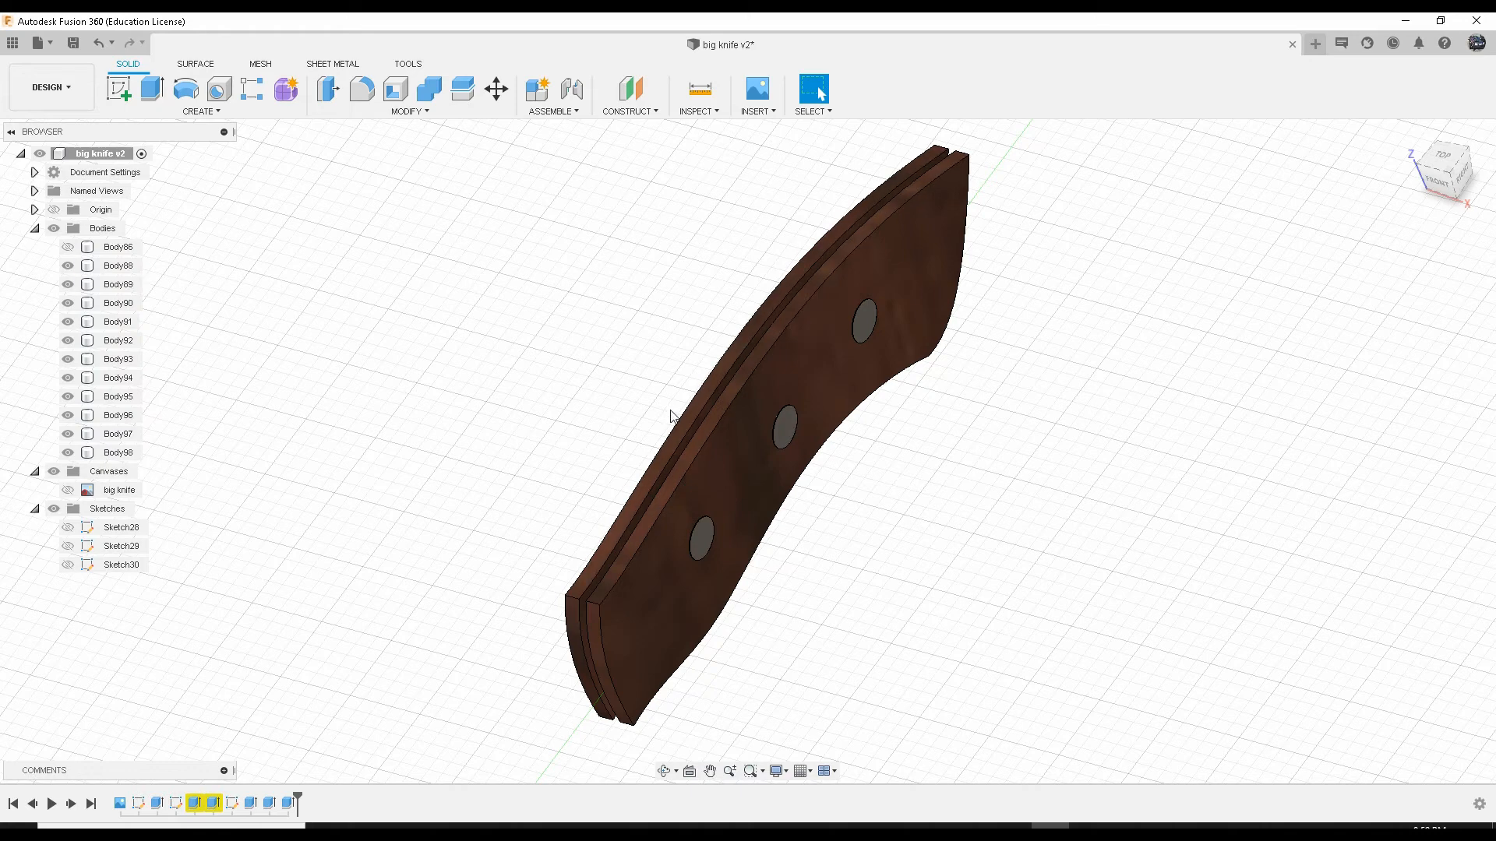
pyautogui.scroll(-1, 673, 422)
pyautogui.scroll(1, 504, 363)
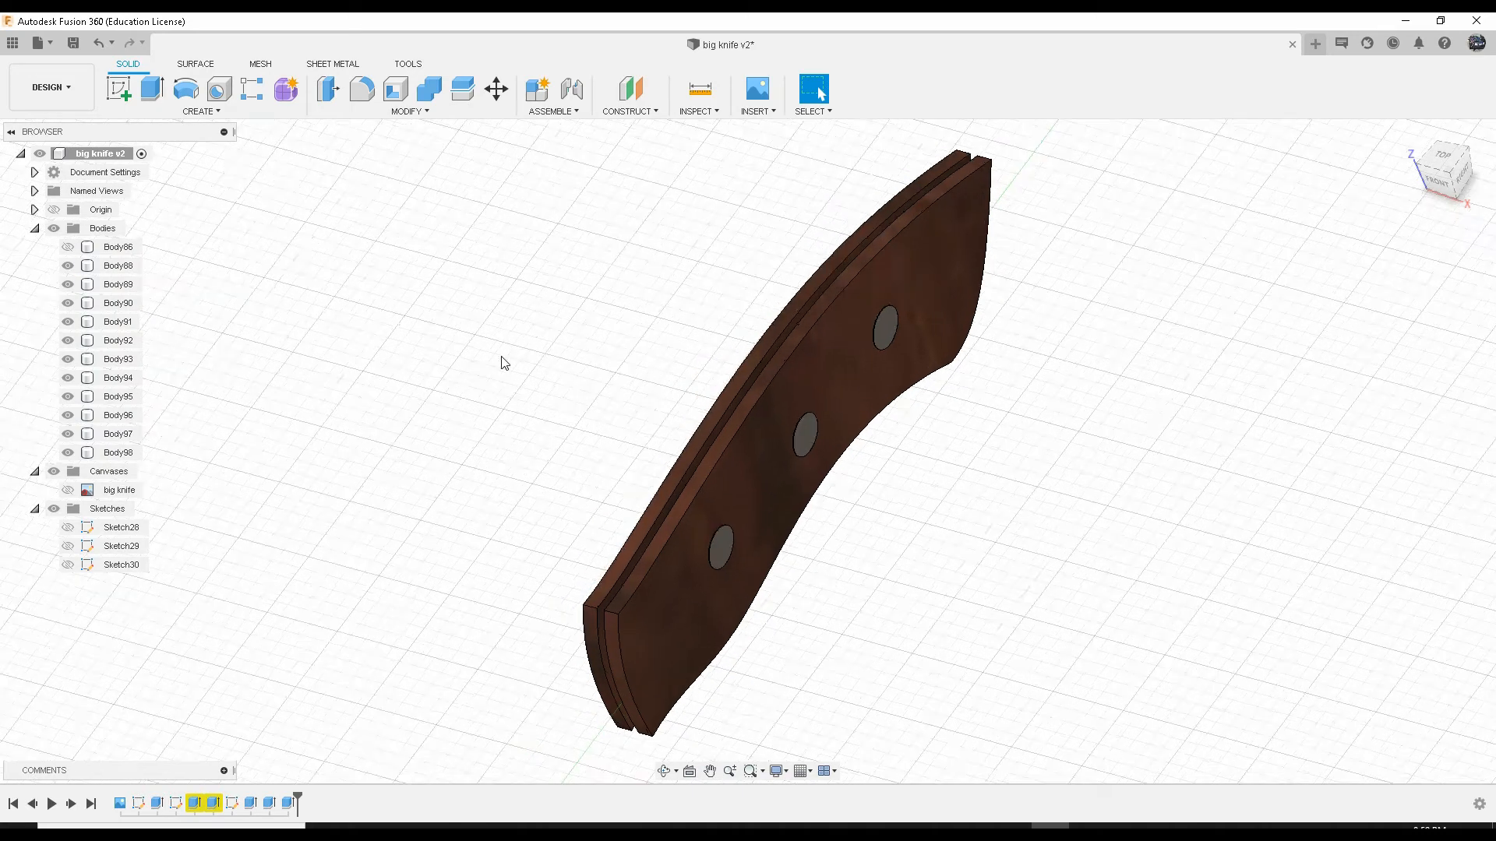
pyautogui.moveTo(500, 356); pyautogui.dragTo(493, 363, button='middle')
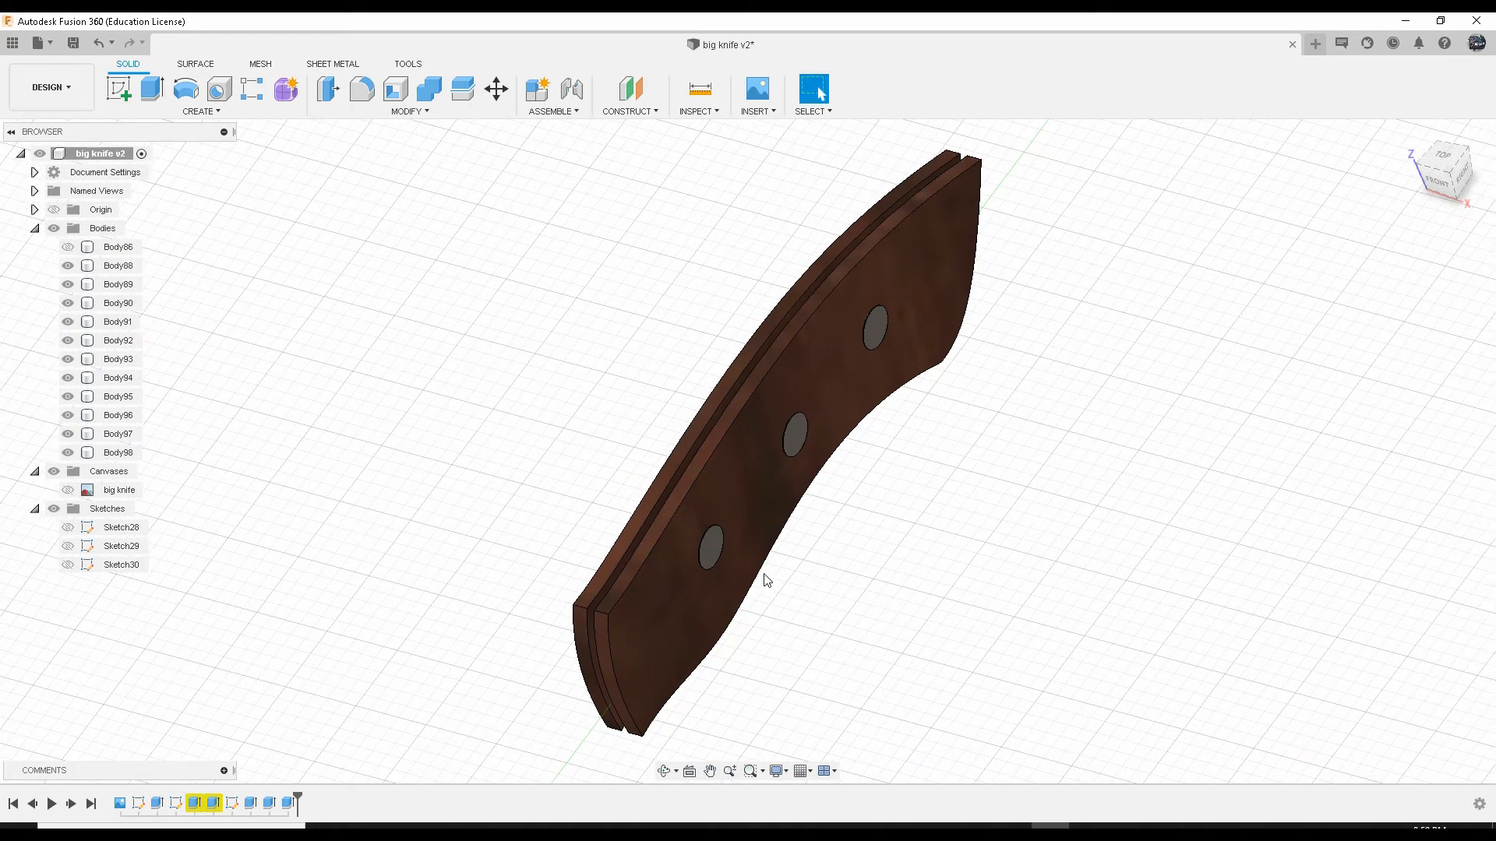
pyautogui.click(364, 96)
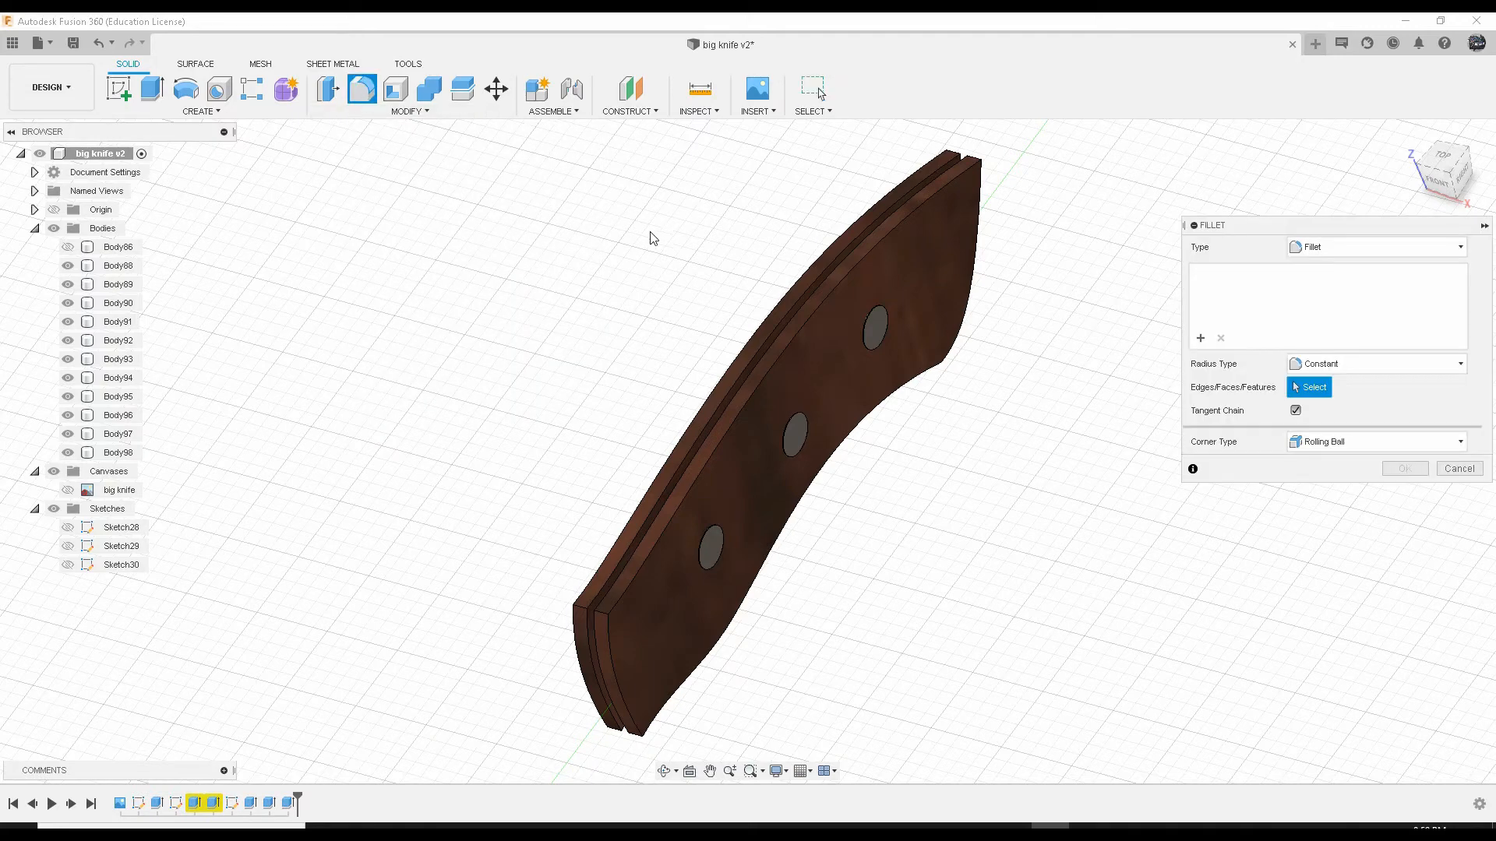
pyautogui.click(723, 372)
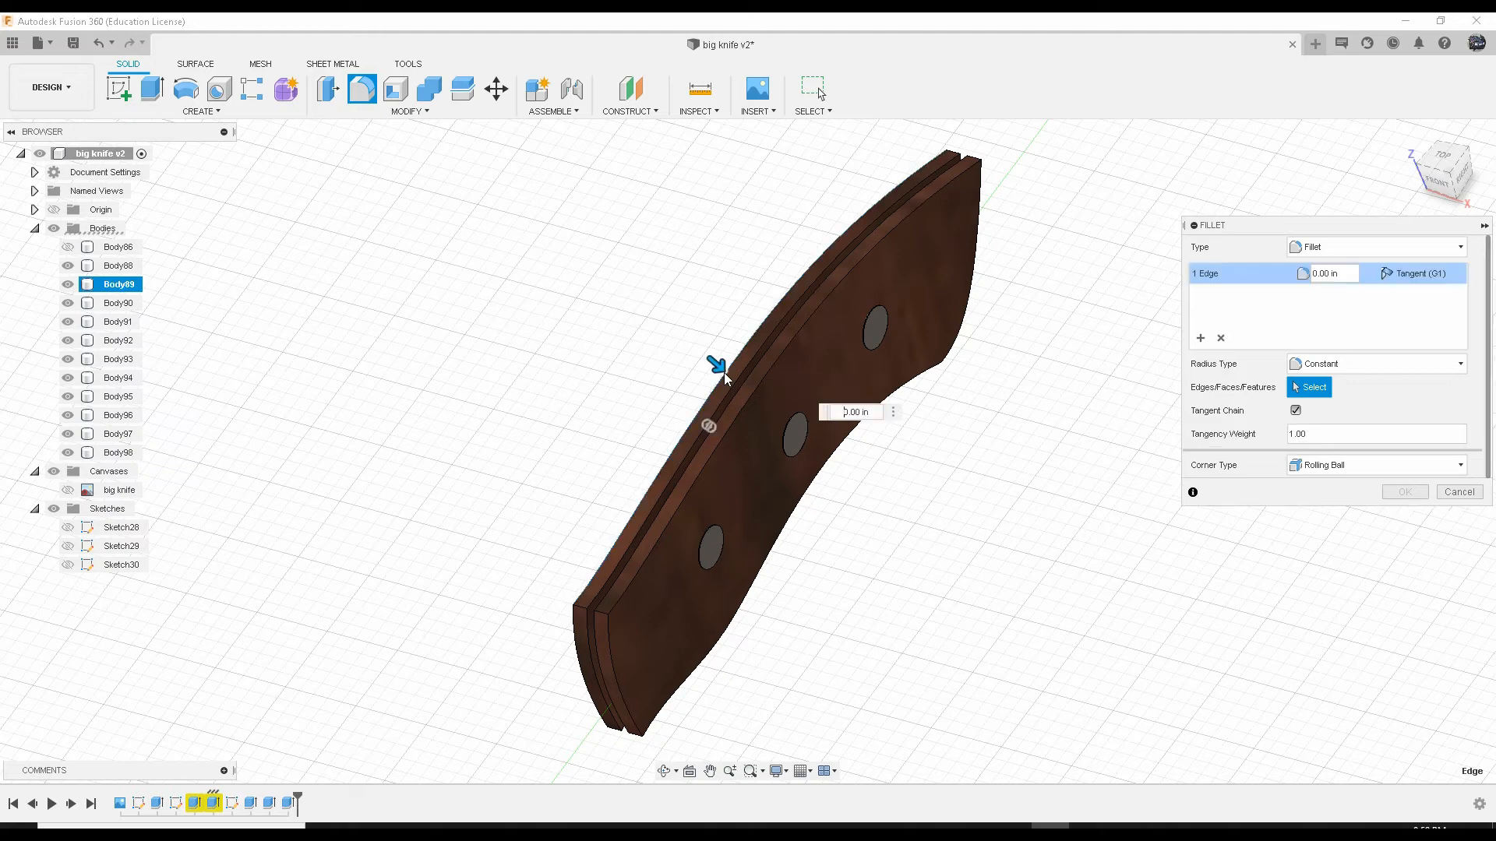
pyautogui.click(750, 396)
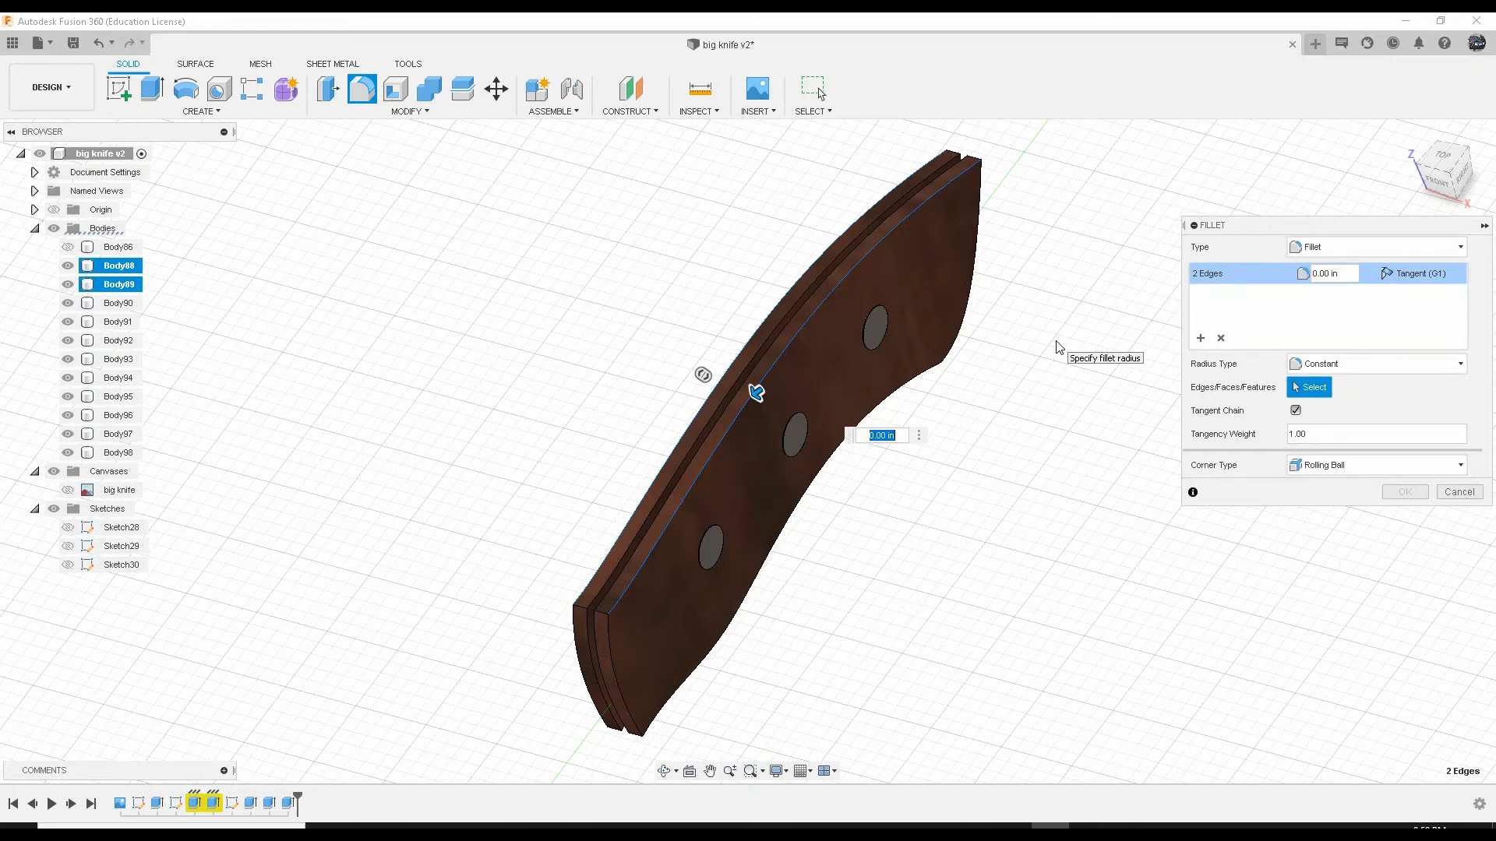
pyautogui.press('Return')
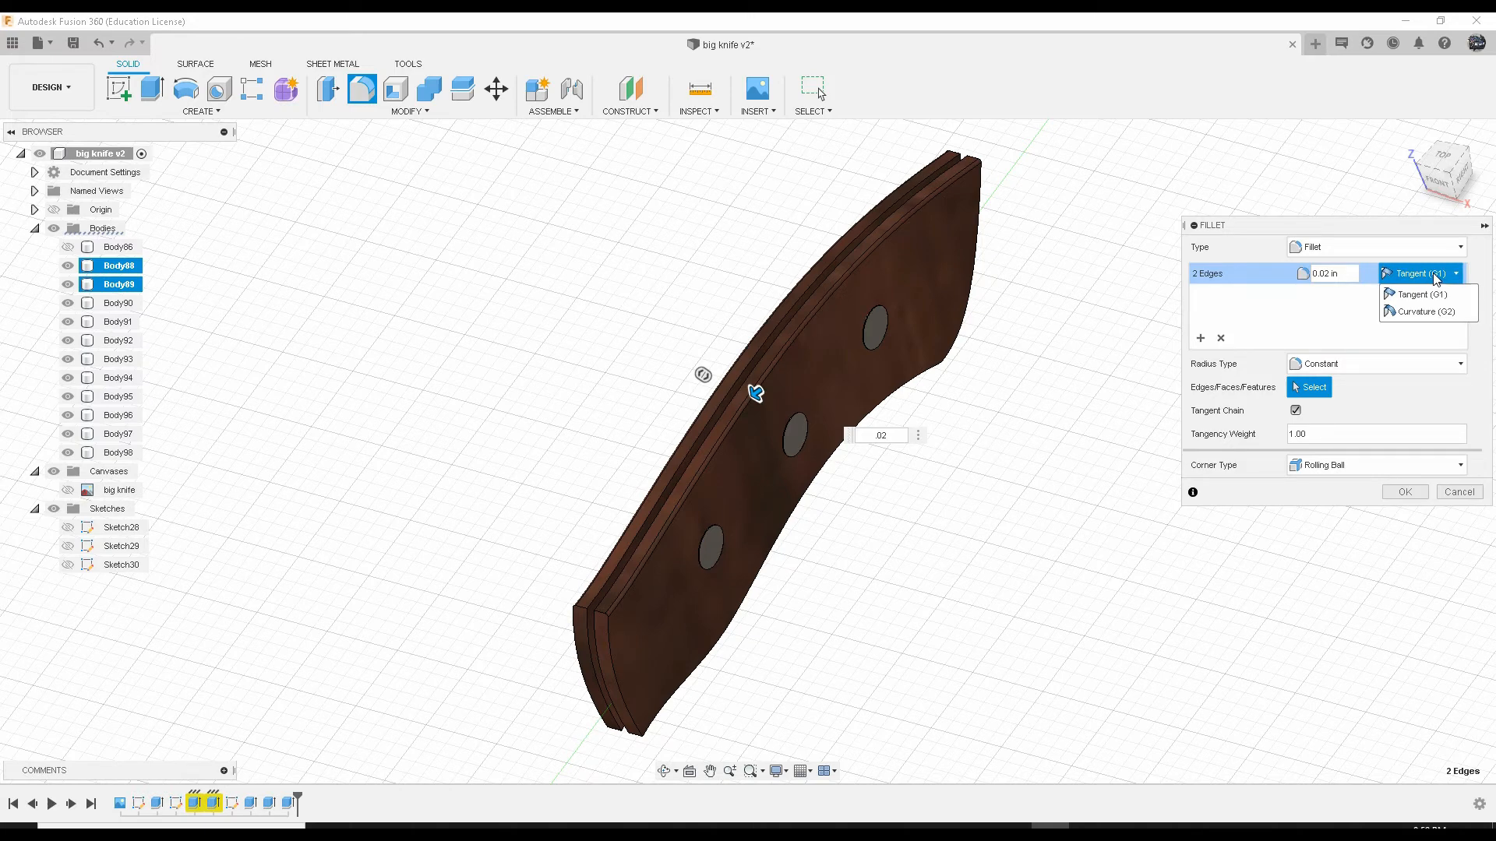
pyautogui.click(1420, 311)
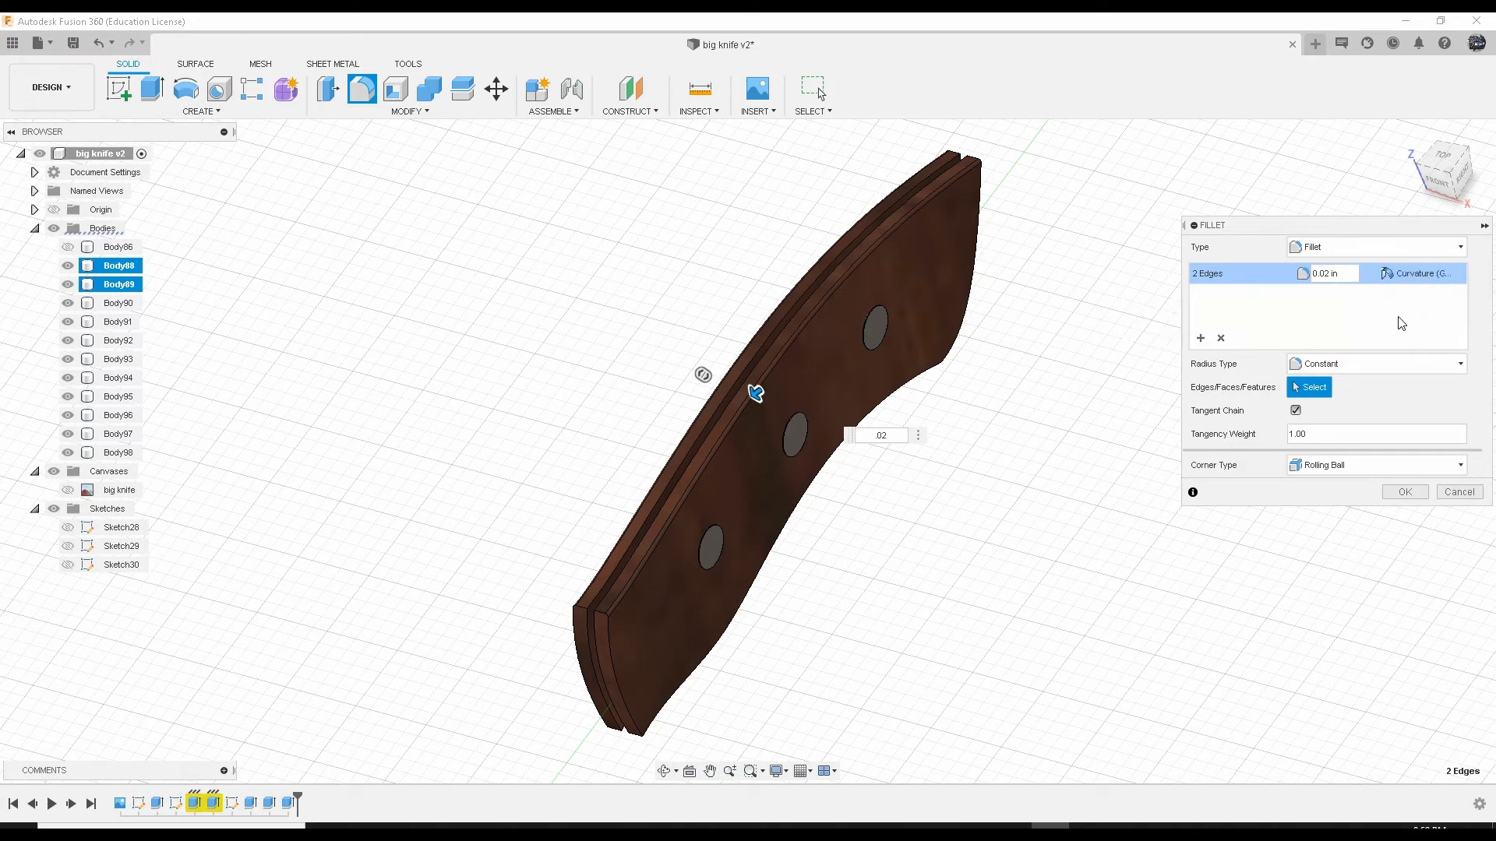
pyautogui.click(1296, 411)
pyautogui.click(1333, 468)
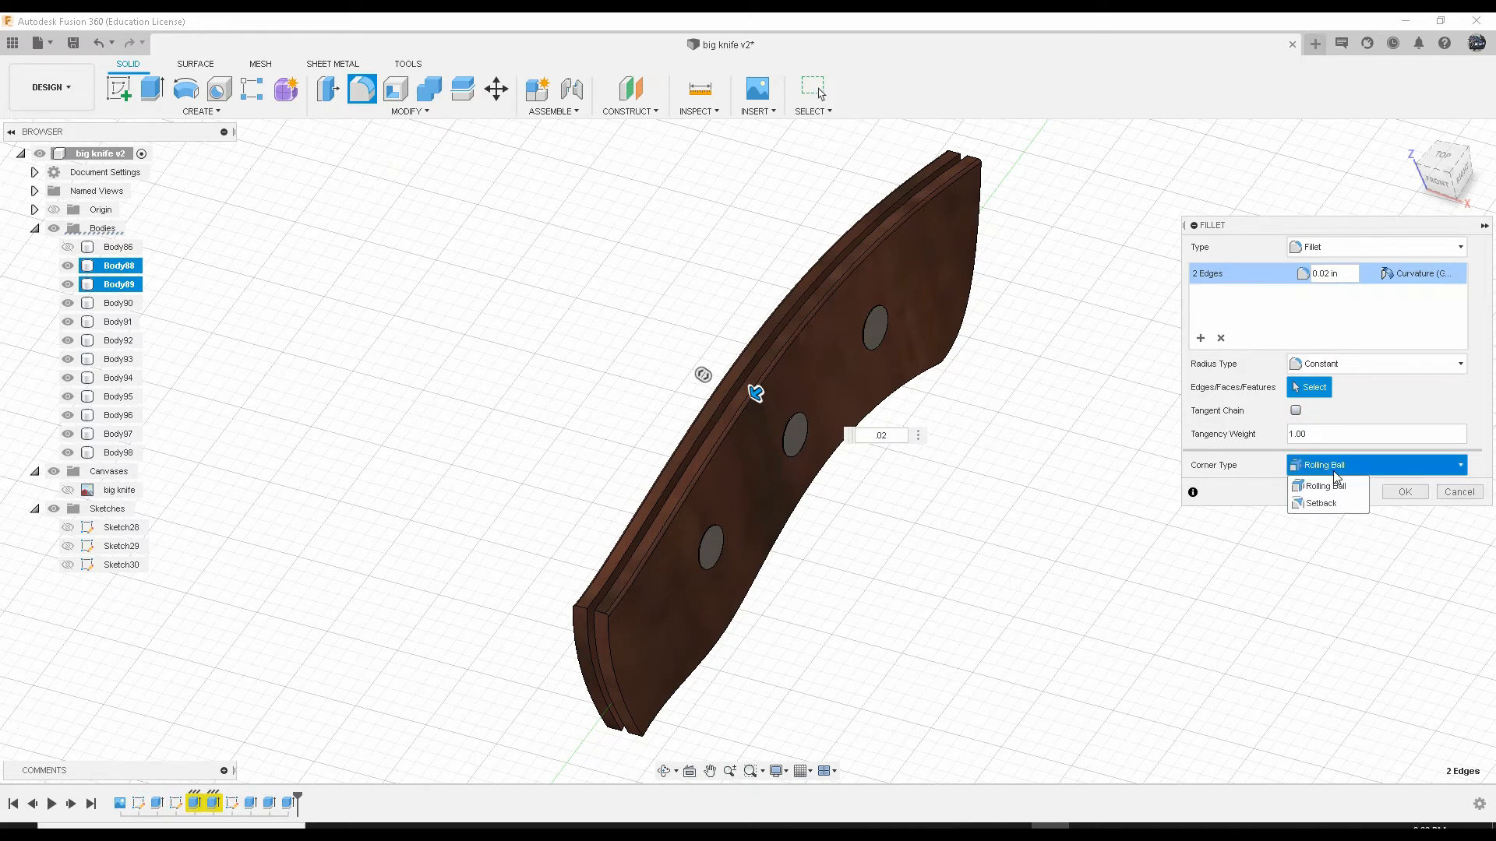
pyautogui.click(1256, 486)
pyautogui.click(1404, 492)
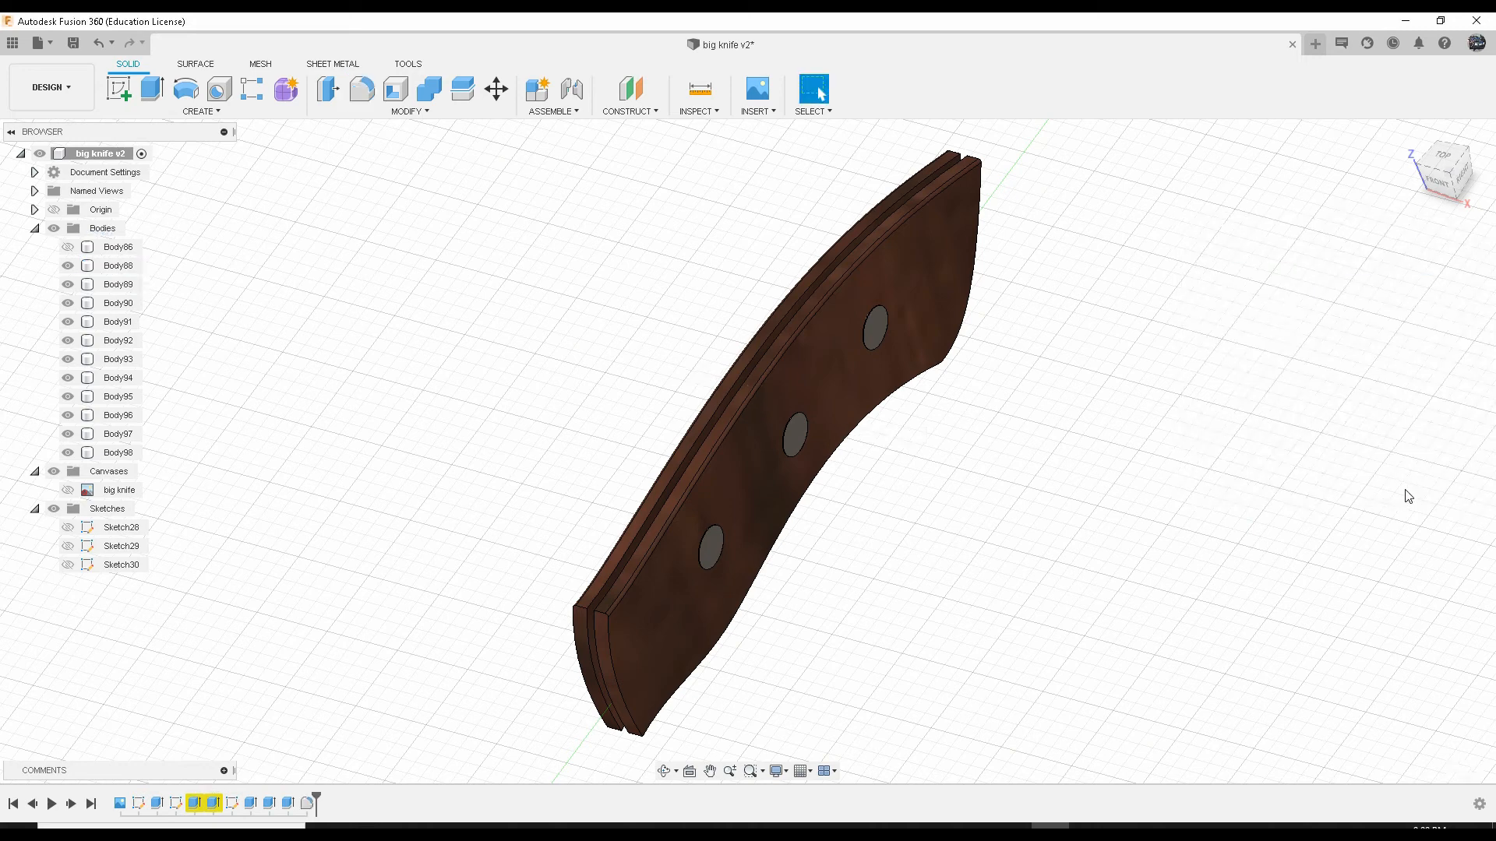
# Step: Fillet the outer edges at the back-facing end of both scales with a 0.02 in radius and Curvature (G2) continuity
pyautogui.click(623, 522)
pyautogui.keyDown('shift'); pyautogui.moveTo(624, 522); pyautogui.dragTo(712, 479, button='middle'); pyautogui.keyUp('shift')
pyautogui.click(659, 491)
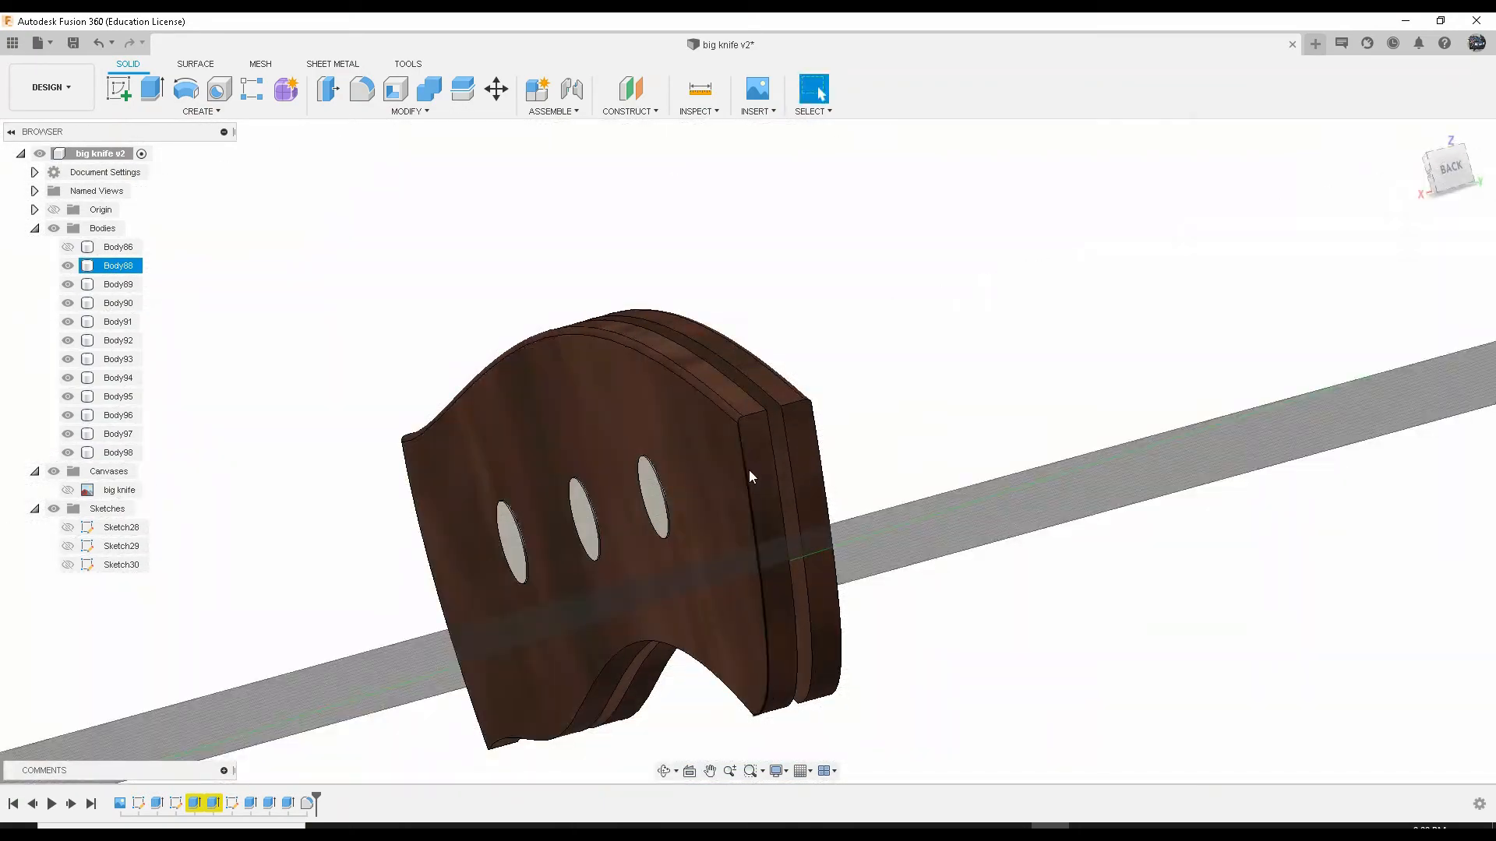
pyautogui.click(750, 470)
pyautogui.click(817, 455)
pyautogui.press('f')
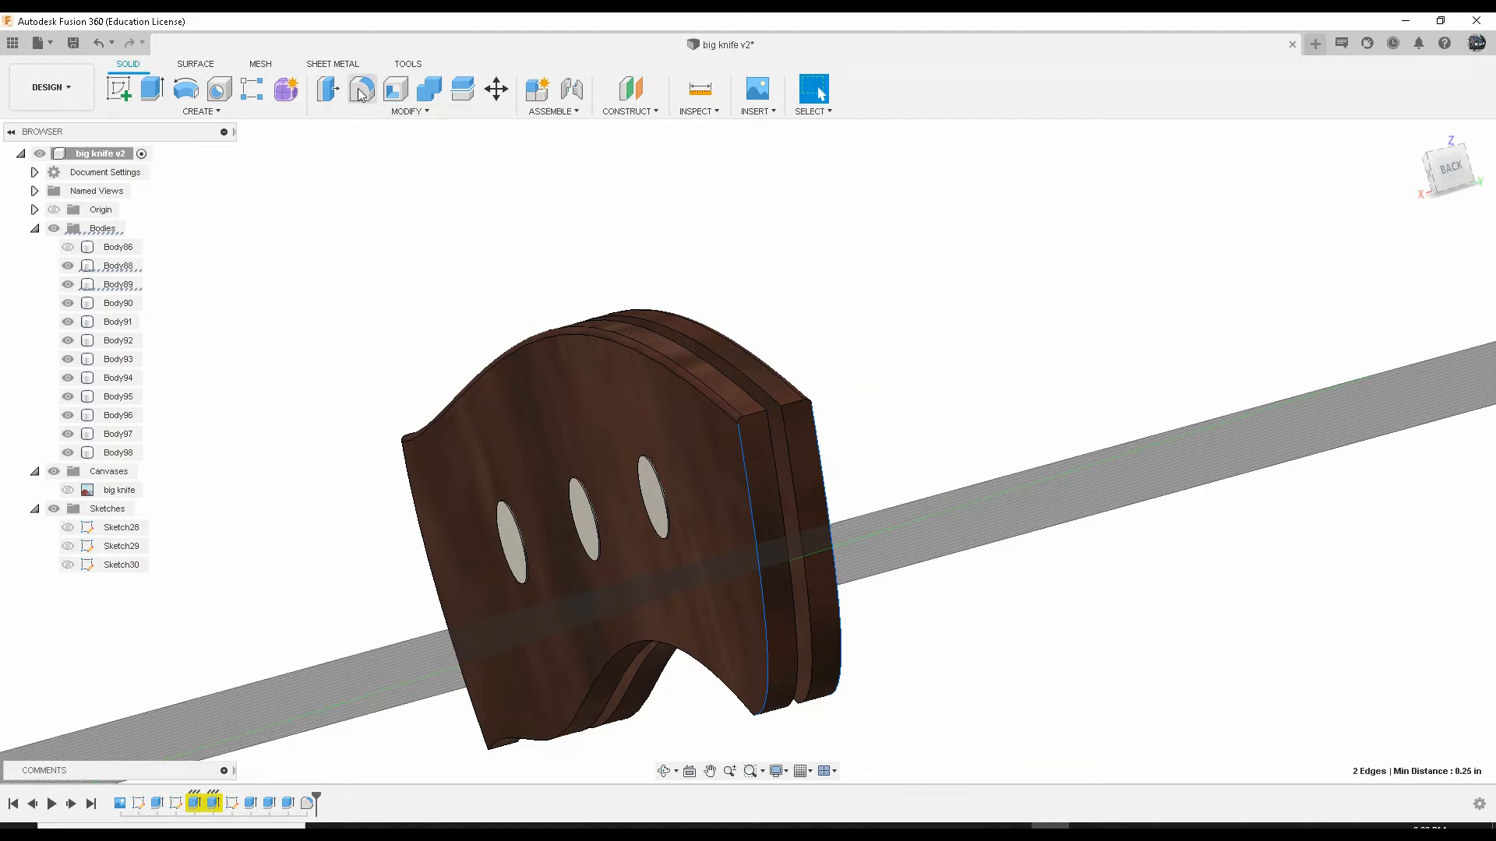
pyautogui.click(1418, 274)
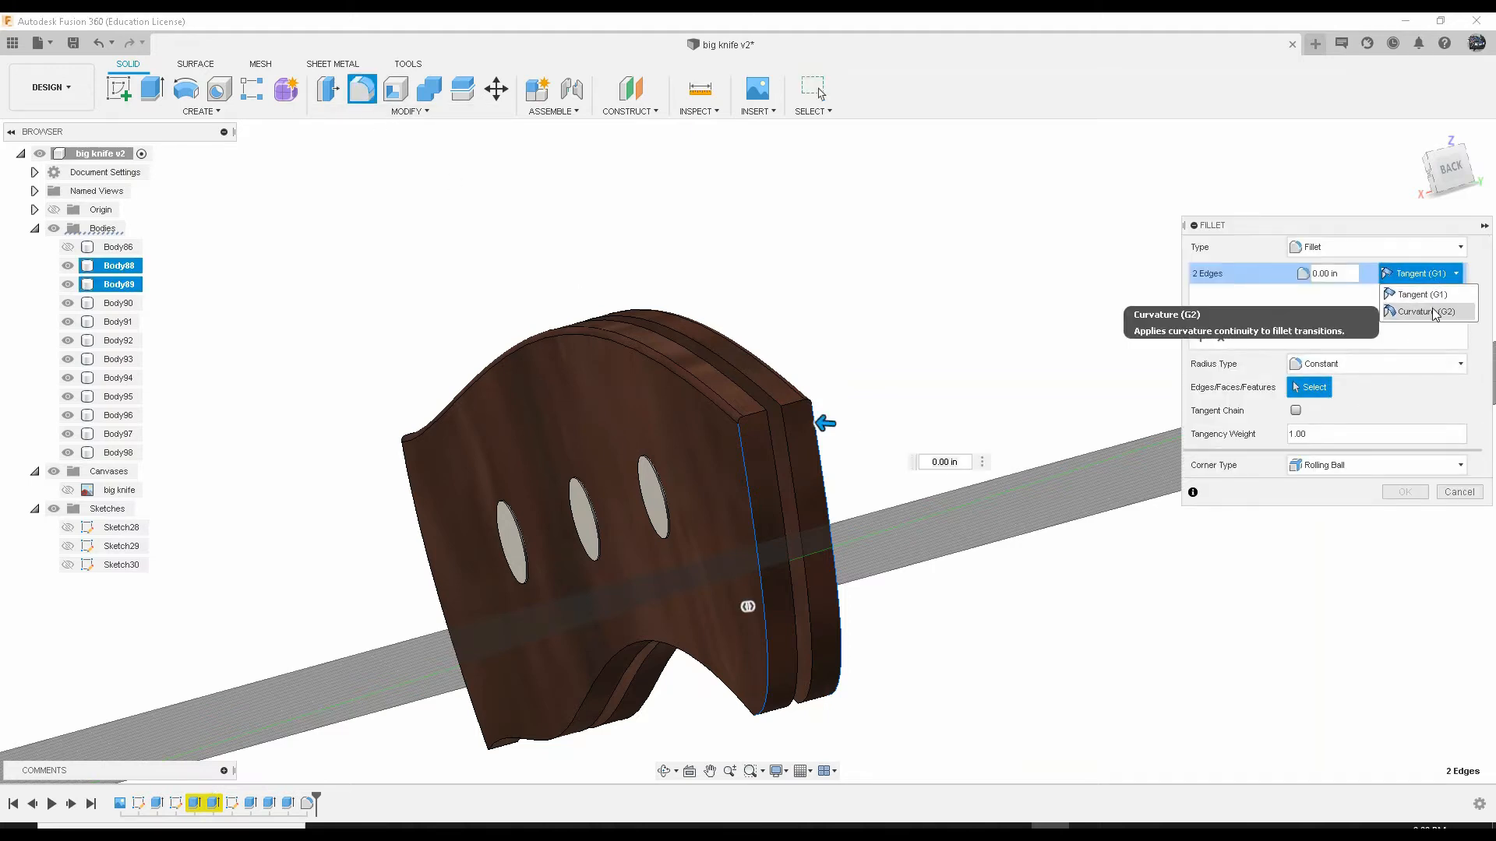
pyautogui.click(1412, 310)
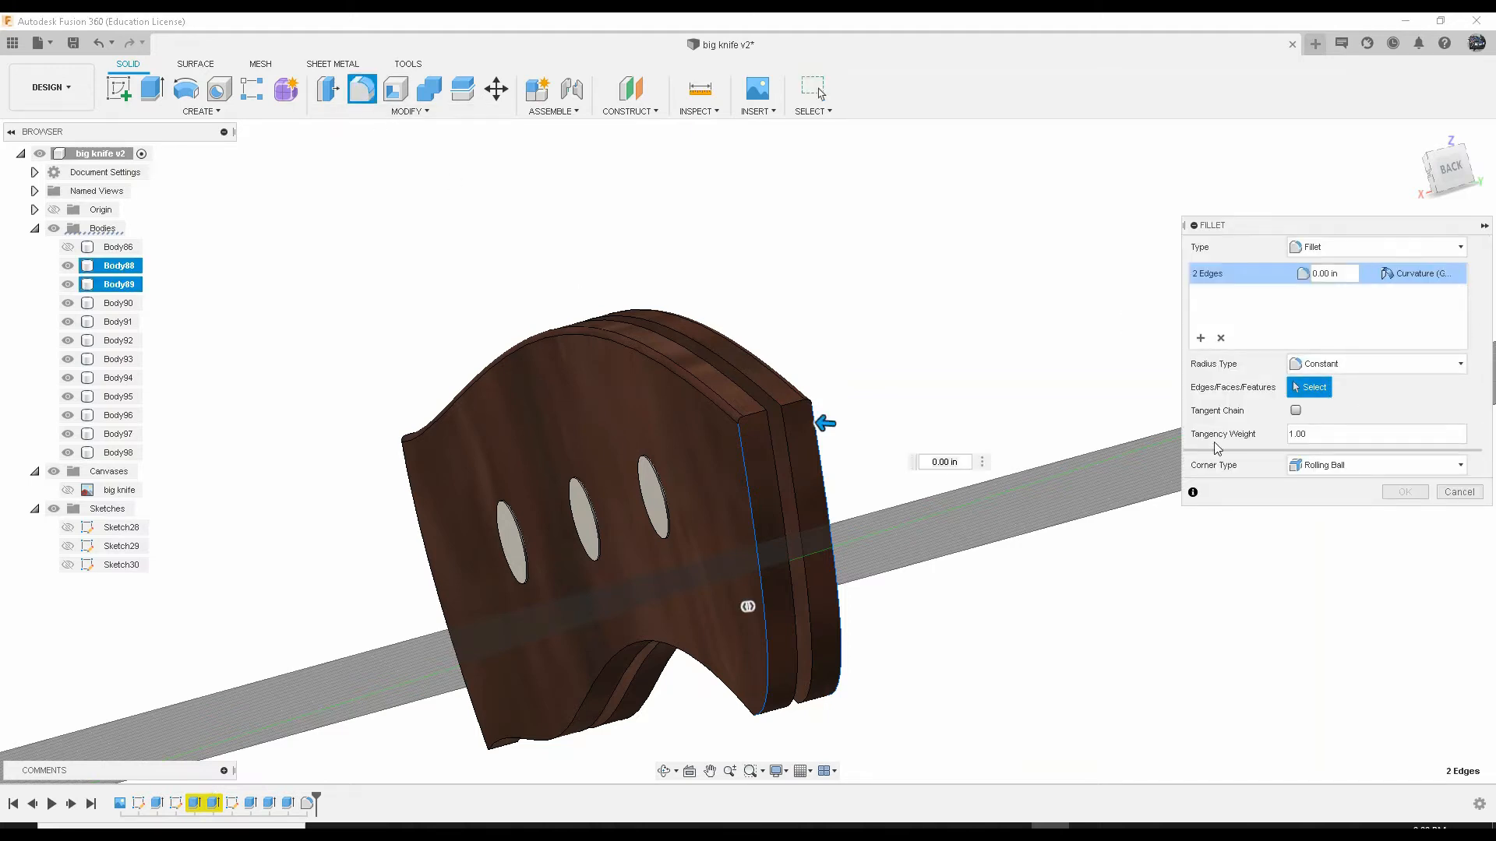
pyautogui.click(961, 462)
pyautogui.write('.02')
pyautogui.press('Return')
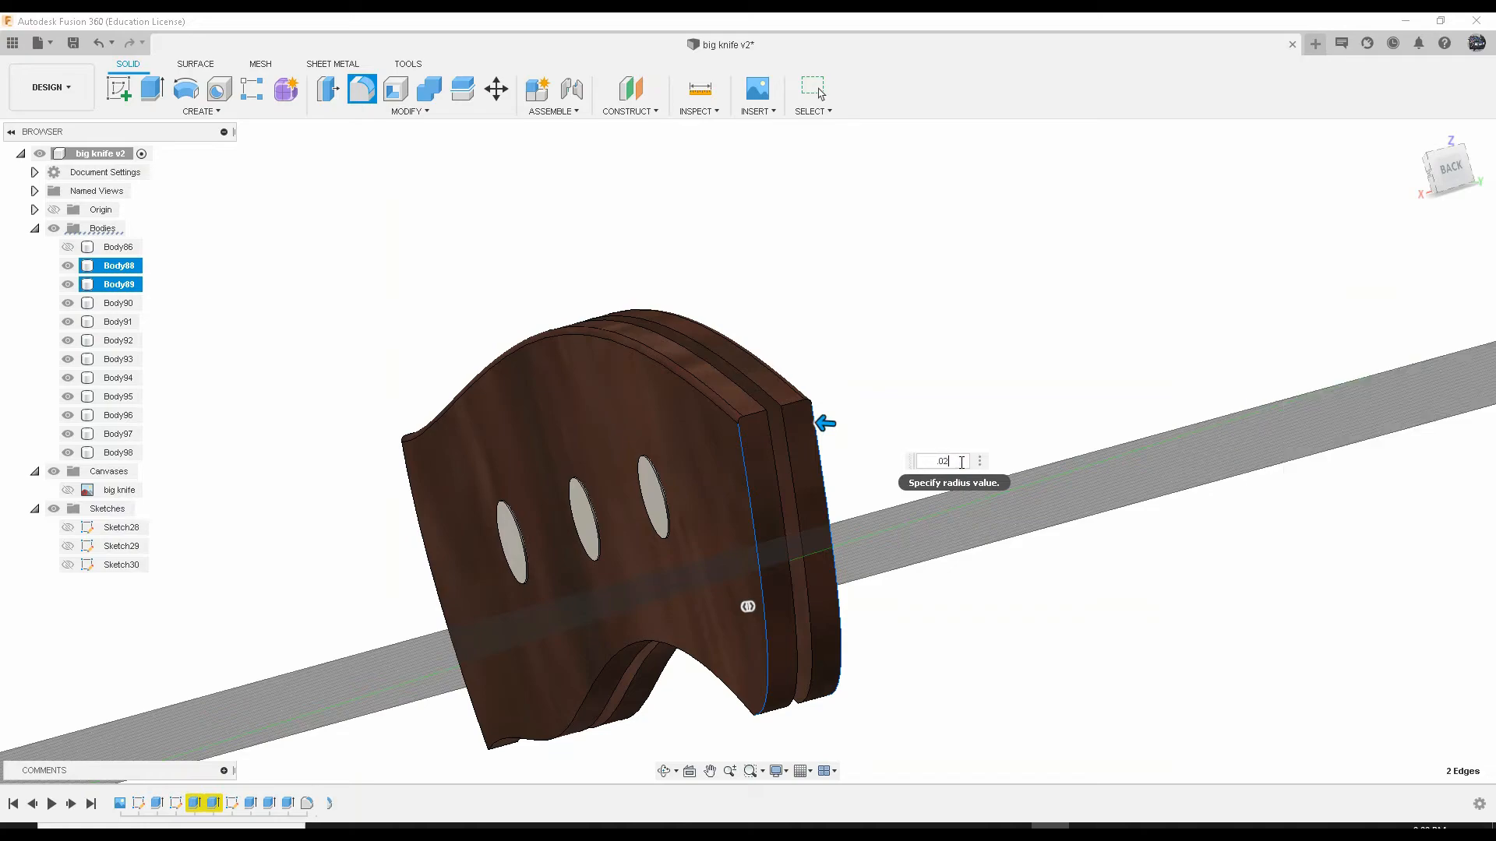
# Step: Fillet the curved lower outer edges of both scales with a 0.02 in radius and Curvature (G2) continuity
pyautogui.scroll(-2, 738, 522)
pyautogui.keyDown('shift'); pyautogui.moveTo(745, 559); pyautogui.dragTo(806, 352, button='middle'); pyautogui.keyUp('shift')
pyautogui.scroll(3, 807, 352)
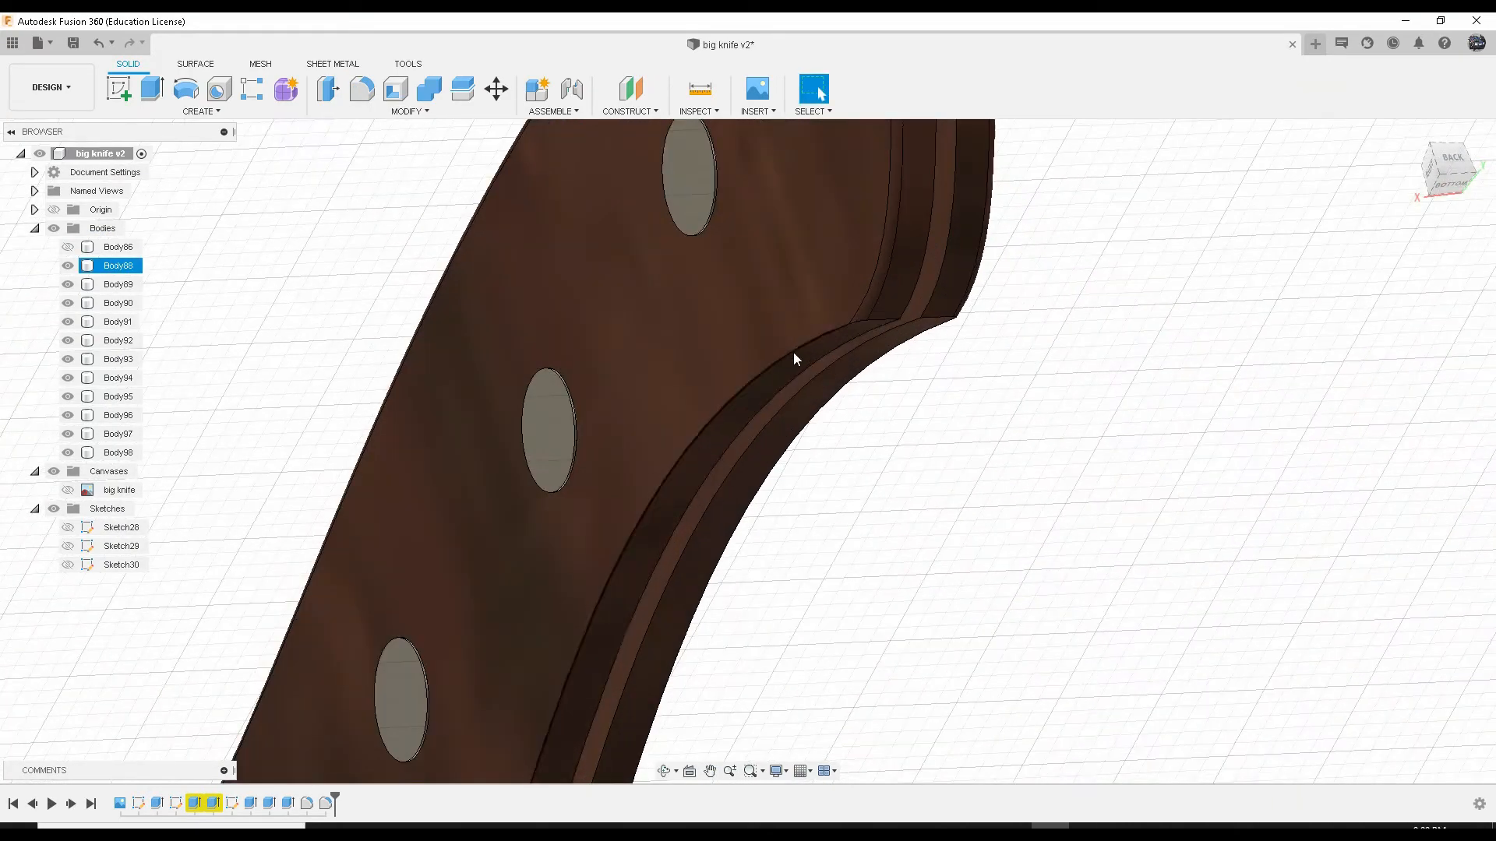
pyautogui.click(791, 351)
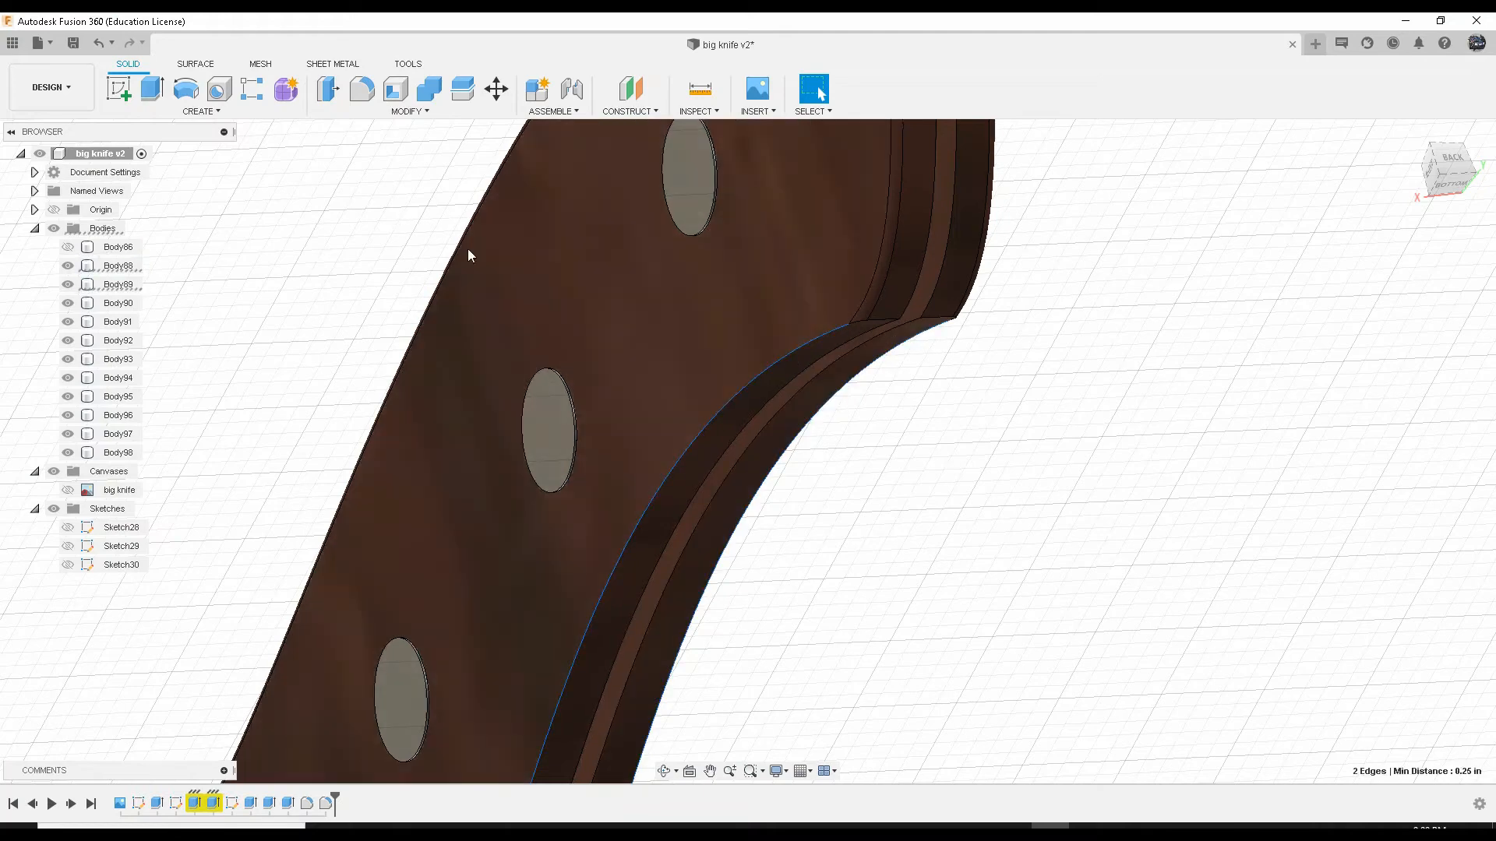
pyautogui.keyDown('shift'); pyautogui.moveTo(878, 351); pyautogui.dragTo(778, 211, button='middle'); pyautogui.keyUp('shift')
pyautogui.keyDown('shift'); pyautogui.moveTo(605, 289); pyautogui.dragTo(638, 319, button='middle'); pyautogui.keyUp('shift')
pyautogui.keyDown('ctrl'); pyautogui.click(1015, 475); pyautogui.keyUp('ctrl')
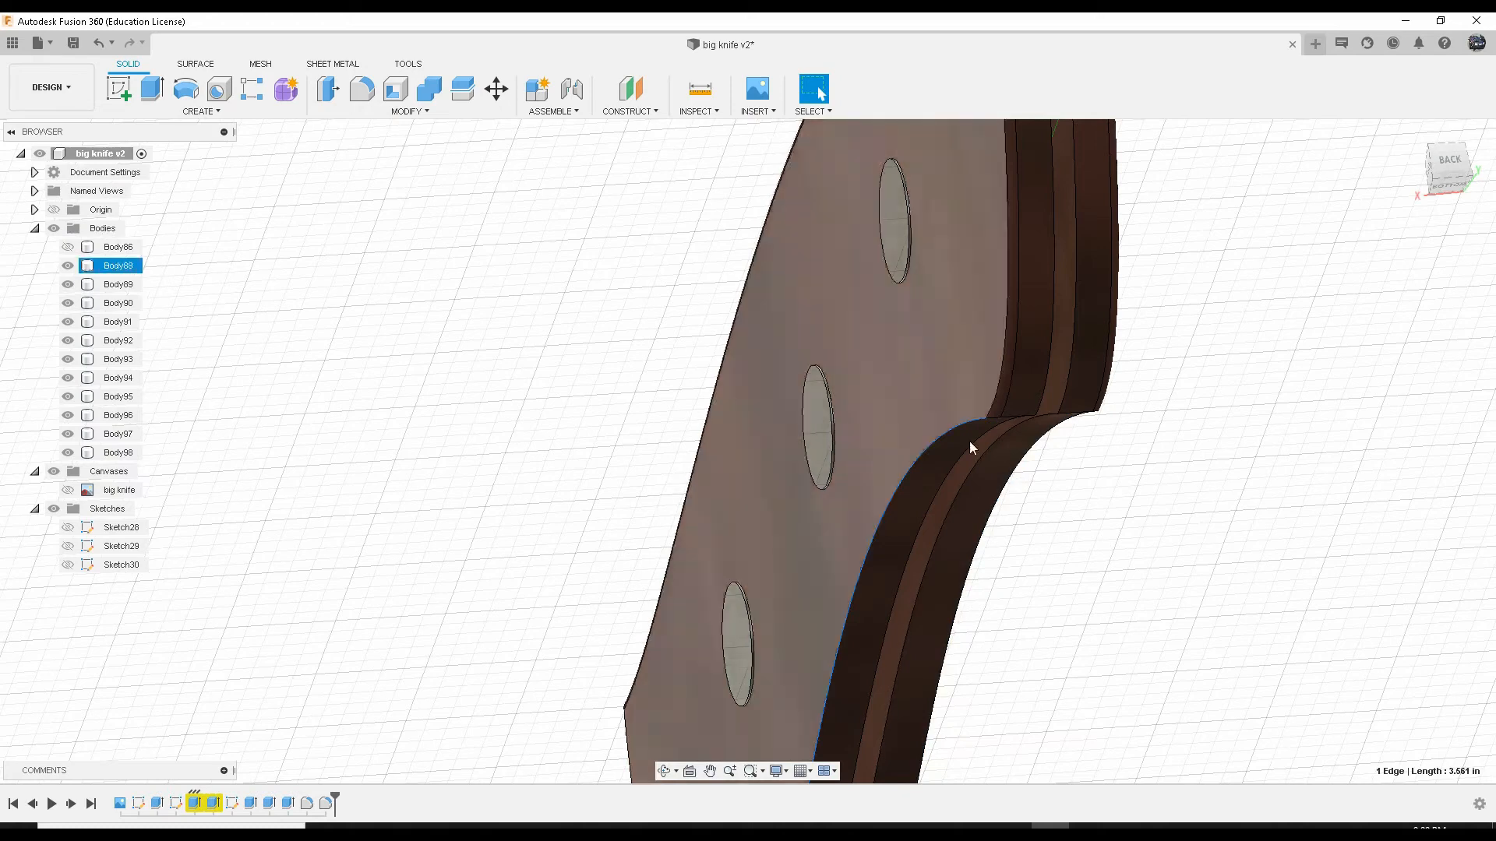
pyautogui.keyDown('ctrl'); pyautogui.click(1017, 483); pyautogui.keyUp('ctrl')
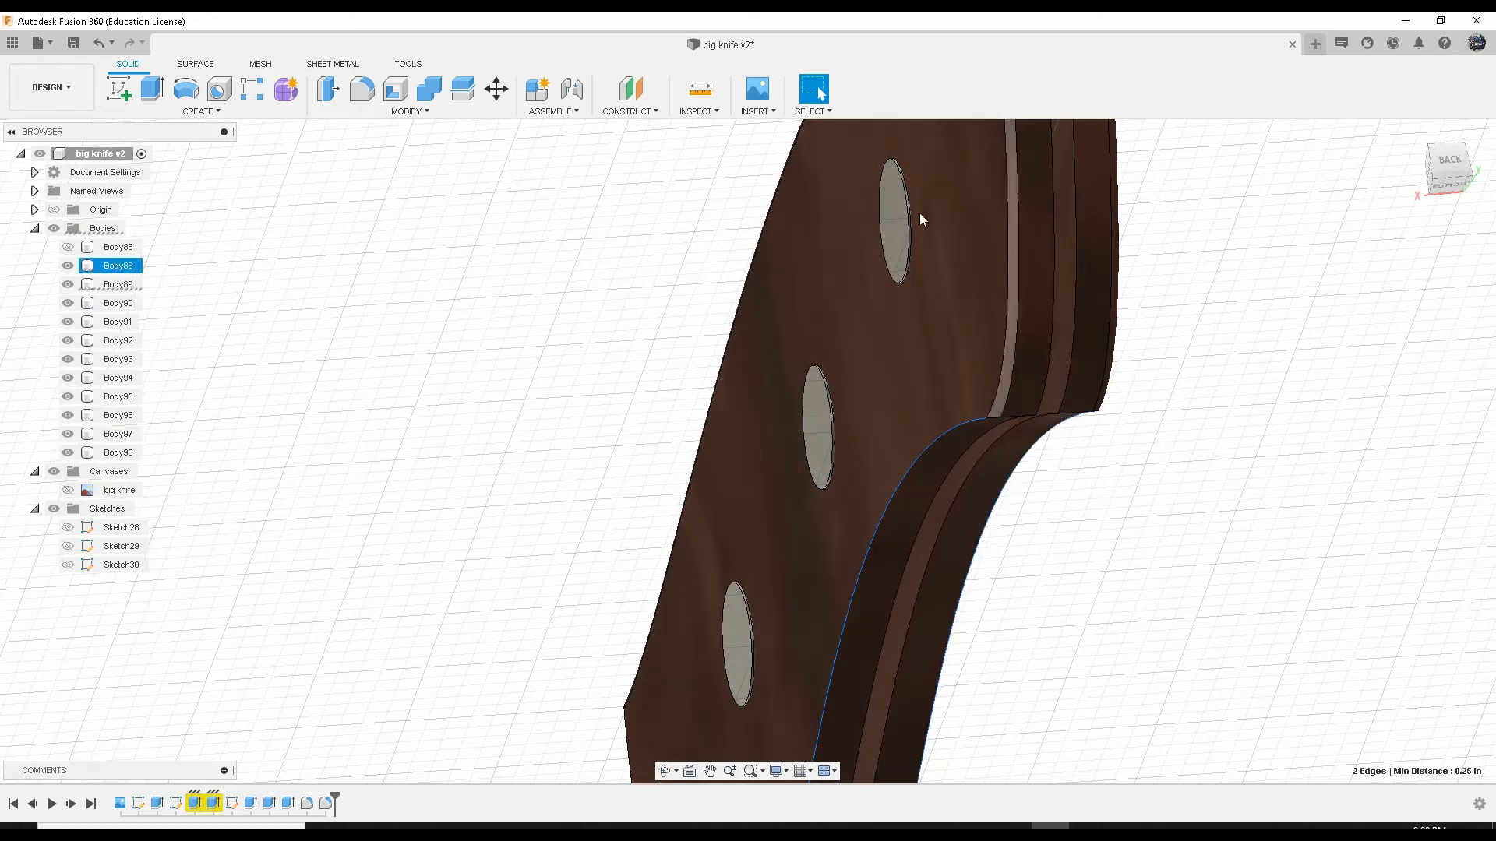
pyautogui.click(363, 91)
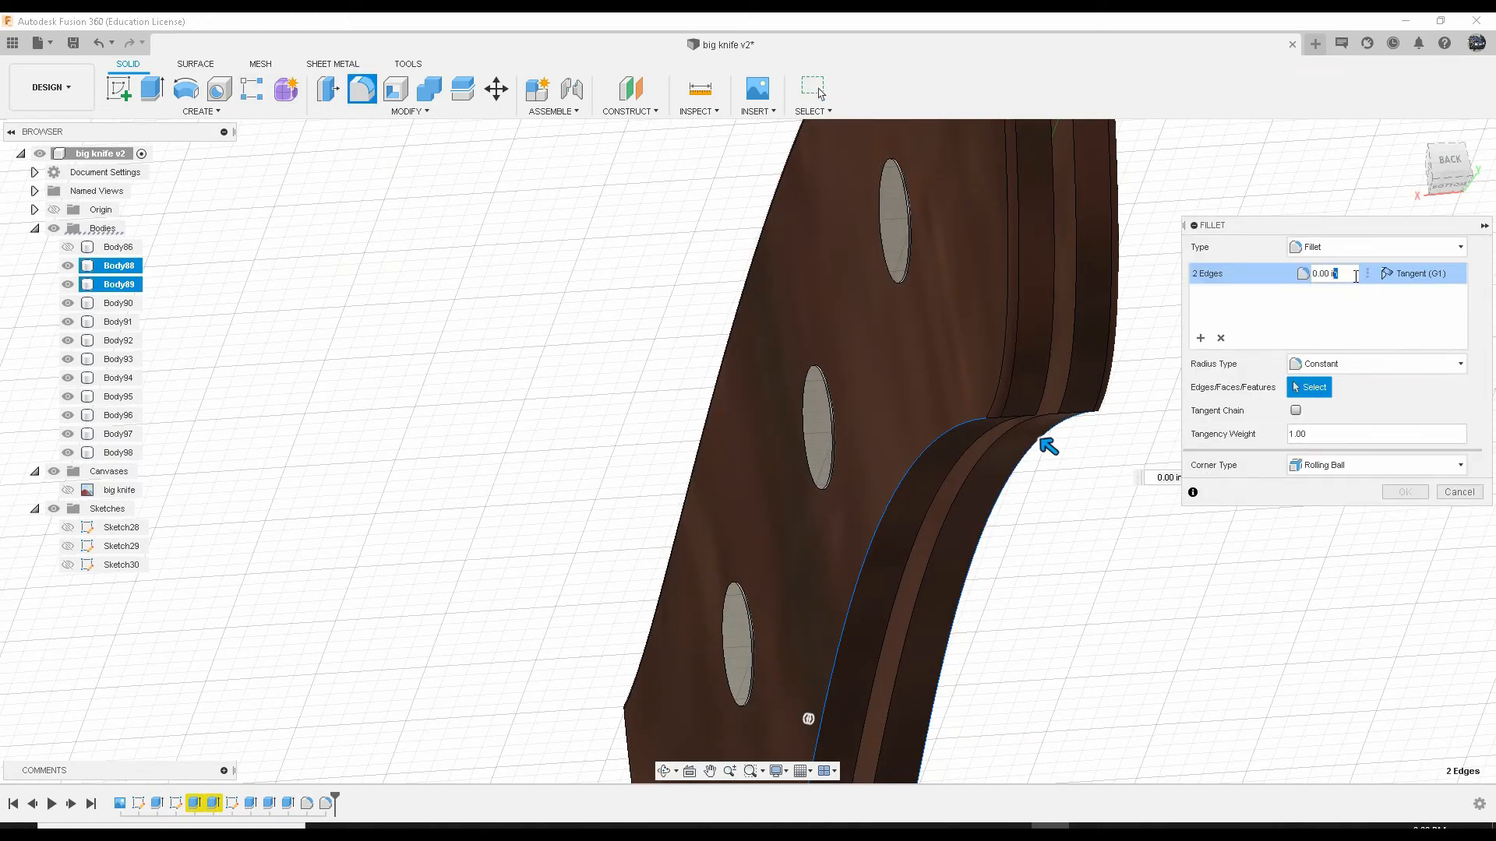
pyautogui.click(1397, 275)
pyautogui.click(1350, 275)
pyautogui.moveTo(1342, 276); pyautogui.dragTo(1241, 279)
pyautogui.write('.02')
pyautogui.click(1394, 274)
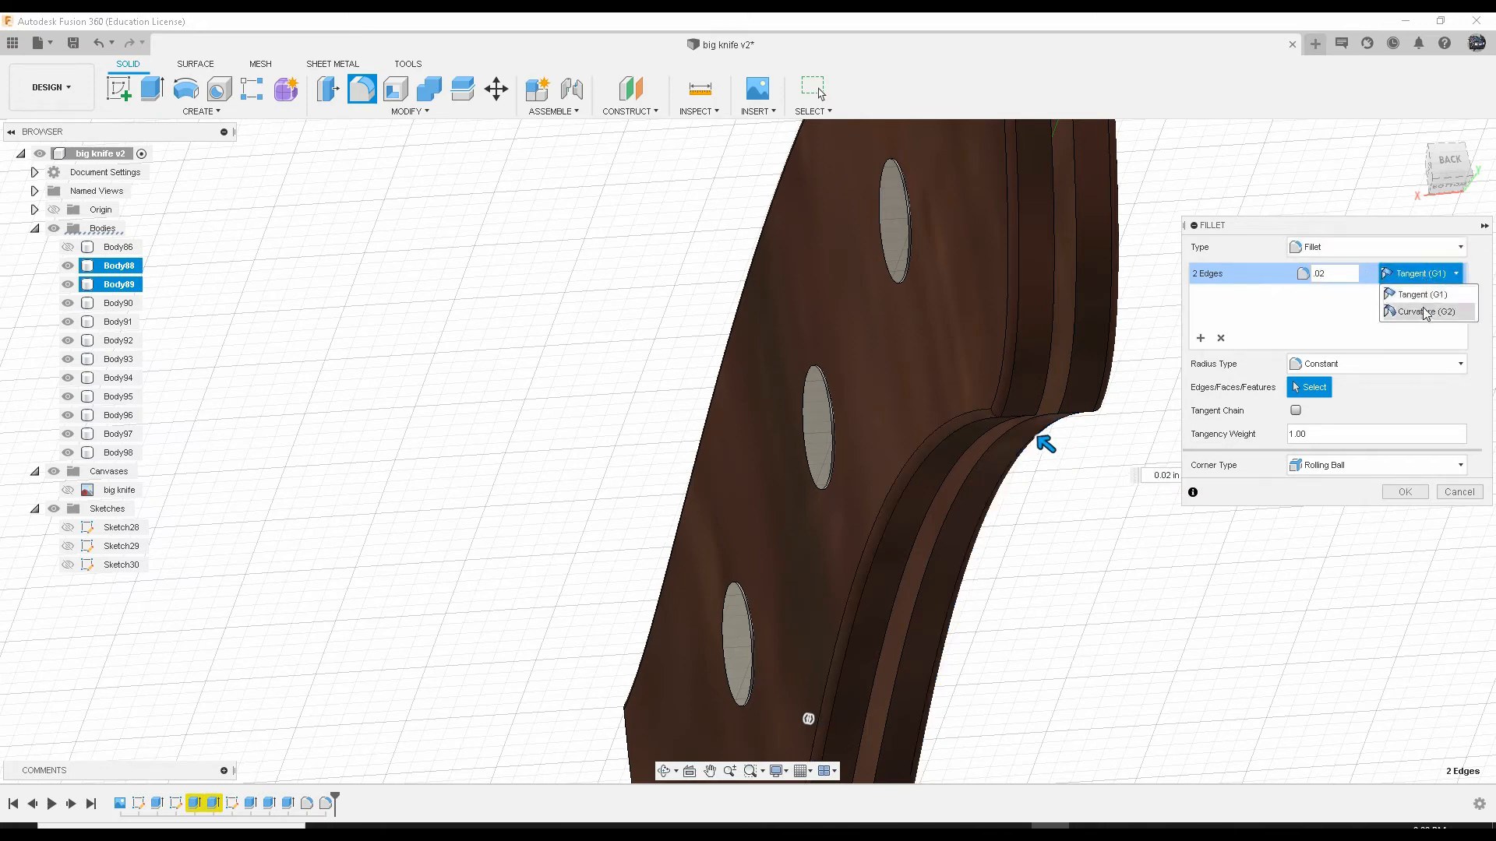
pyautogui.click(1414, 306)
pyautogui.click(1400, 493)
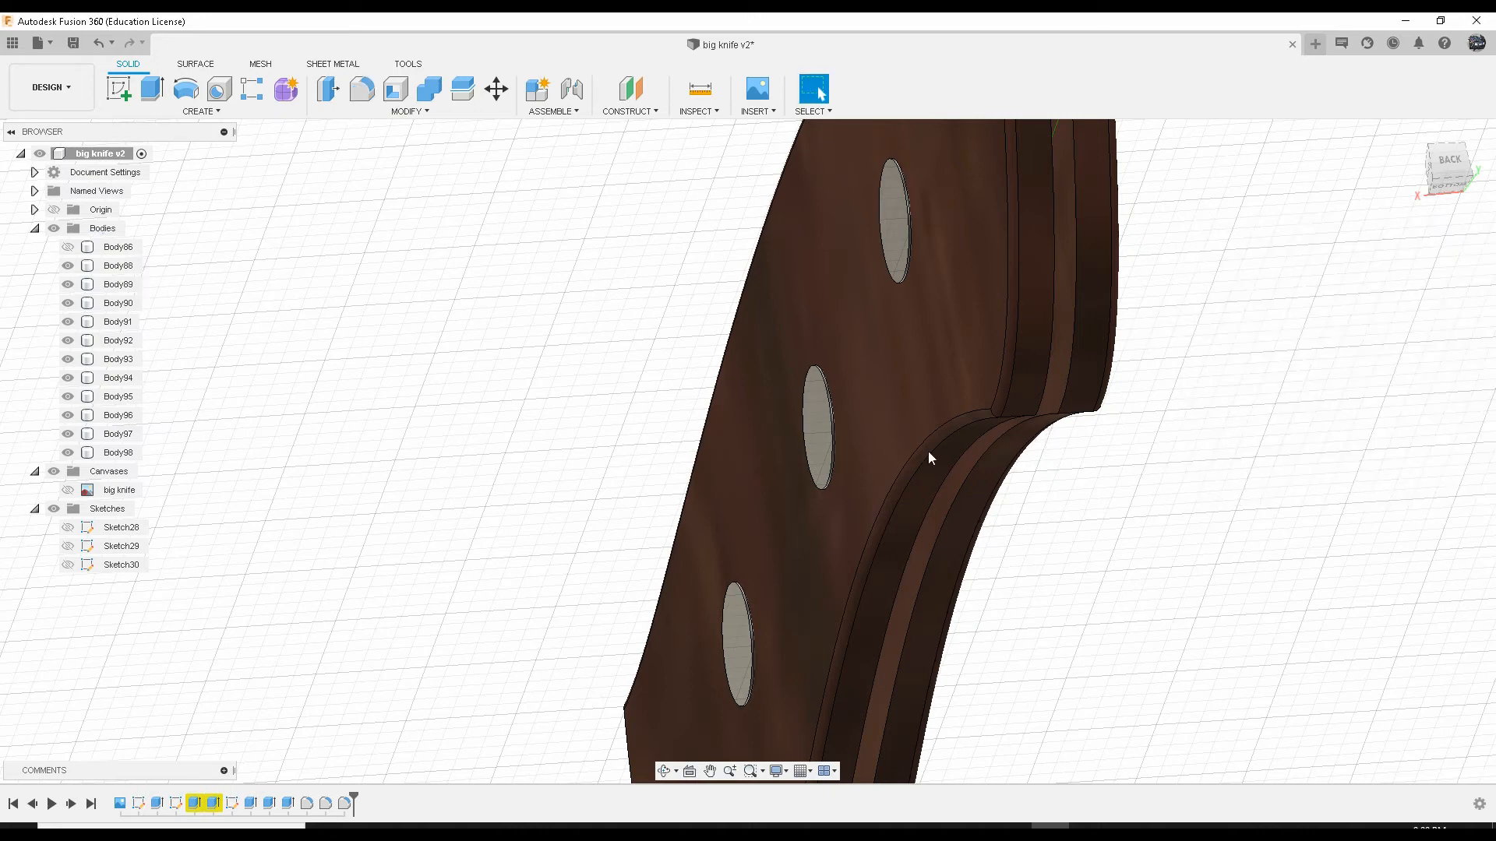
# Step: Fillet the outer edges at the front-facing end of both scales with a 0.02 in radius and Curvature (G2) continuity
pyautogui.keyDown('shift'); pyautogui.moveTo(959, 489); pyautogui.dragTo(1088, 391, button='middle'); pyautogui.keyUp('shift')
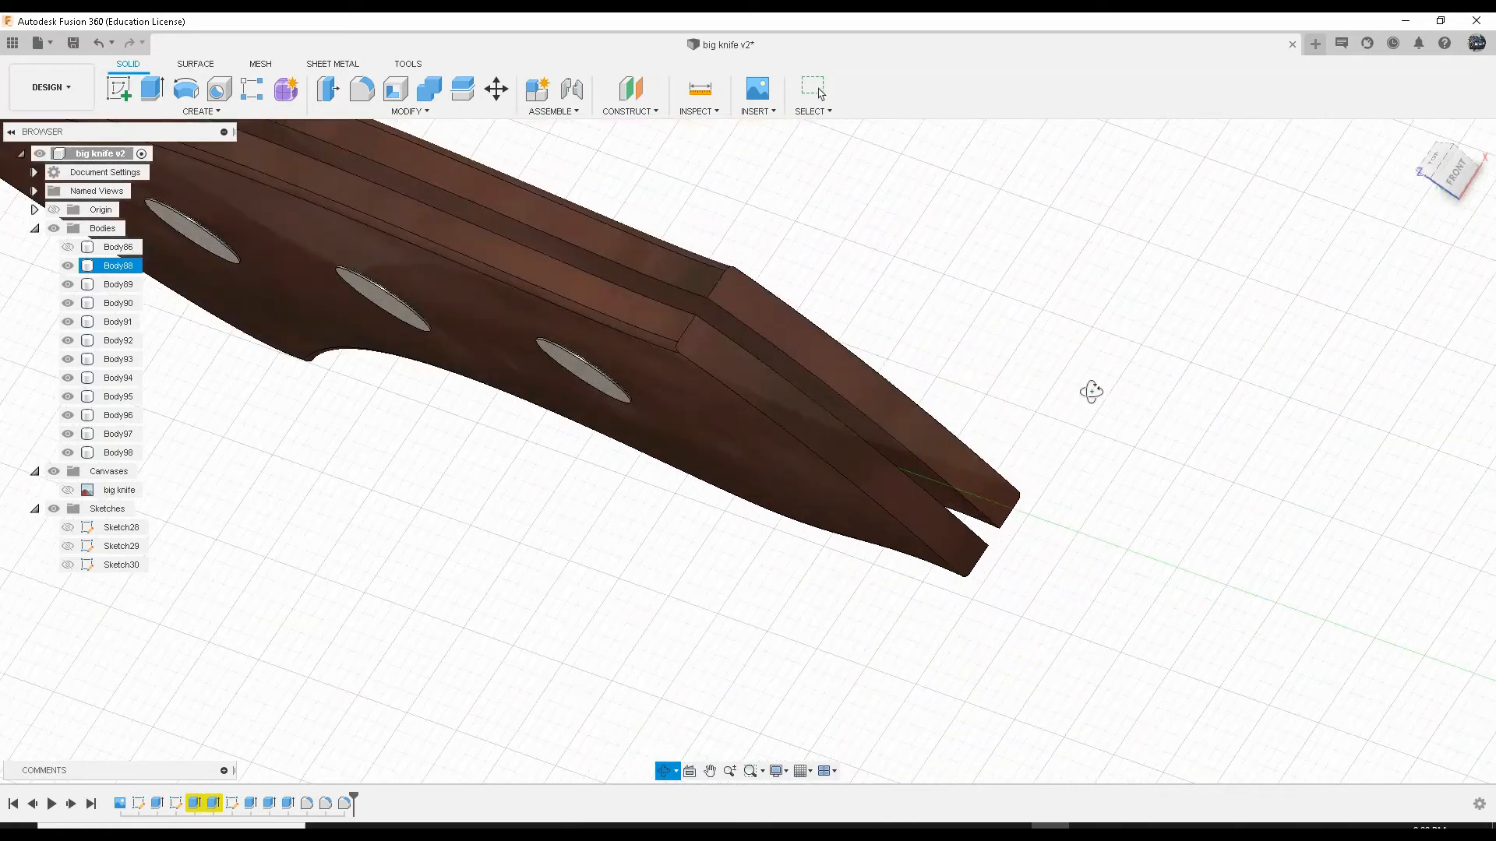
pyautogui.click(719, 381)
pyautogui.keyDown('ctrl'); pyautogui.click(765, 293); pyautogui.keyUp('ctrl')
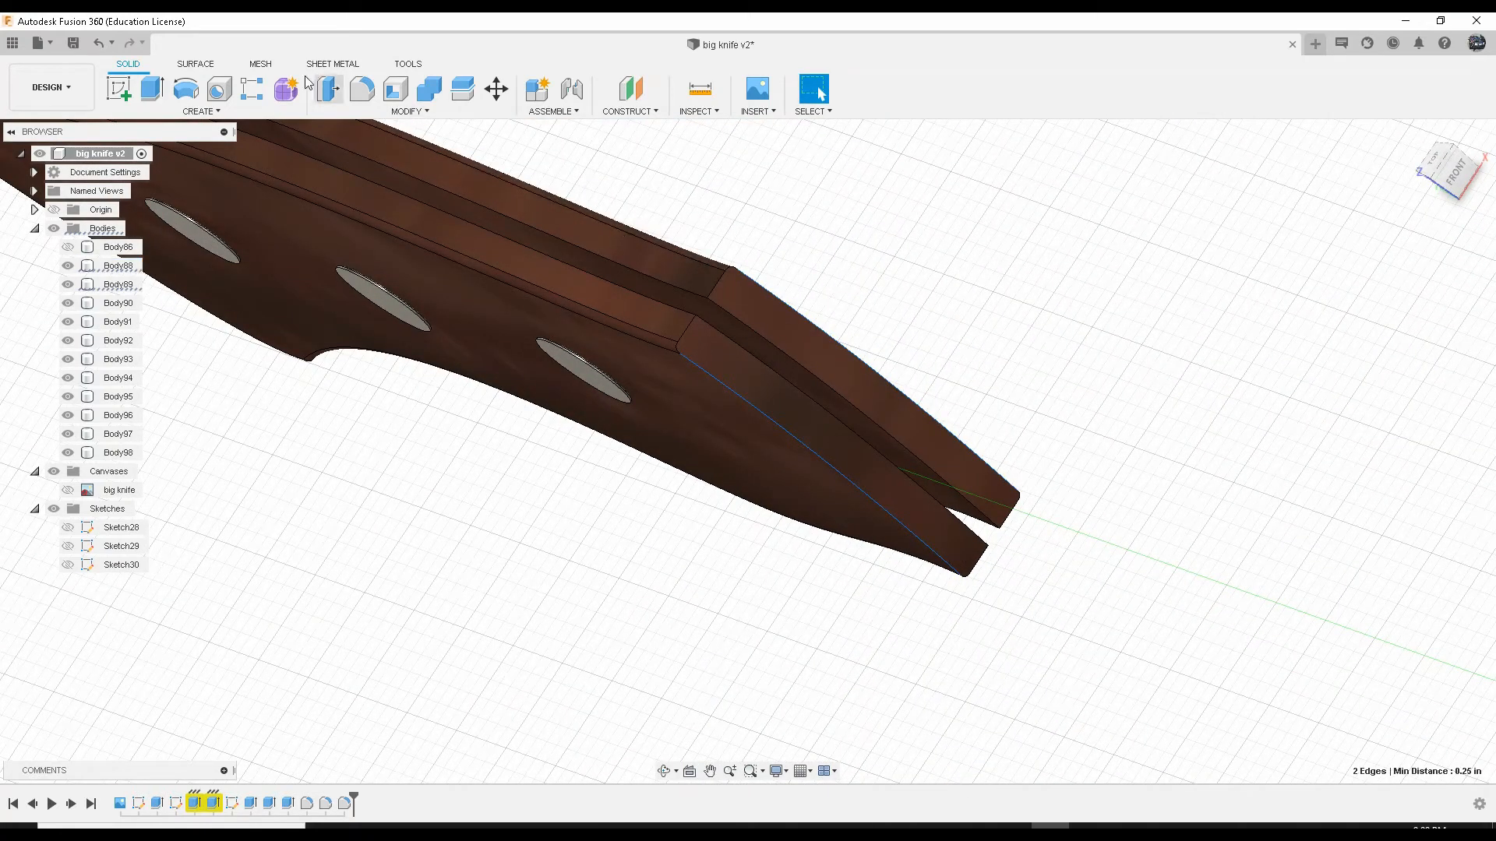
pyautogui.click(362, 91)
pyautogui.click(1420, 274)
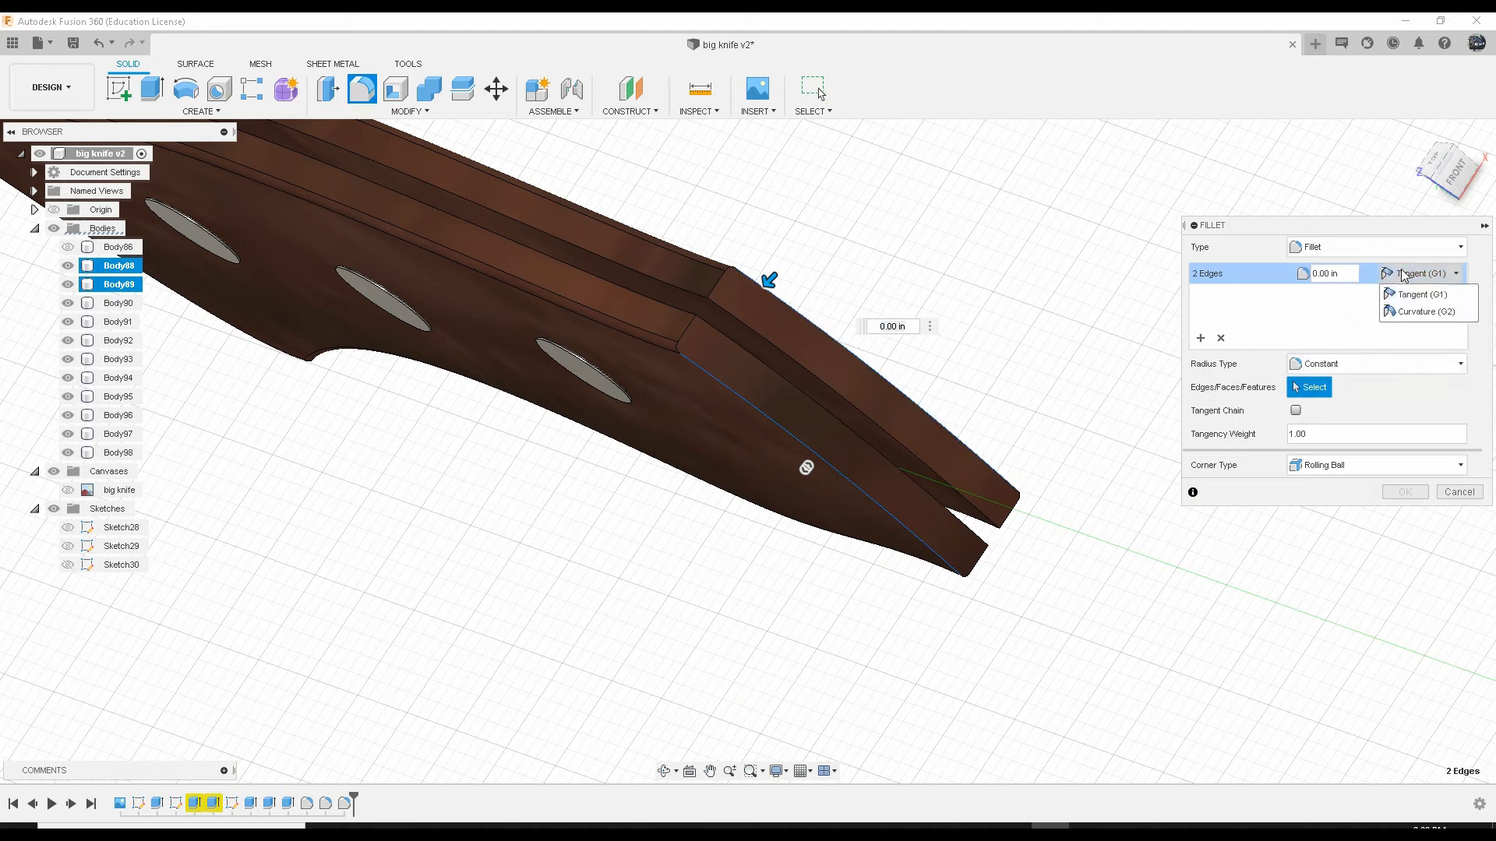
pyautogui.click(1407, 312)
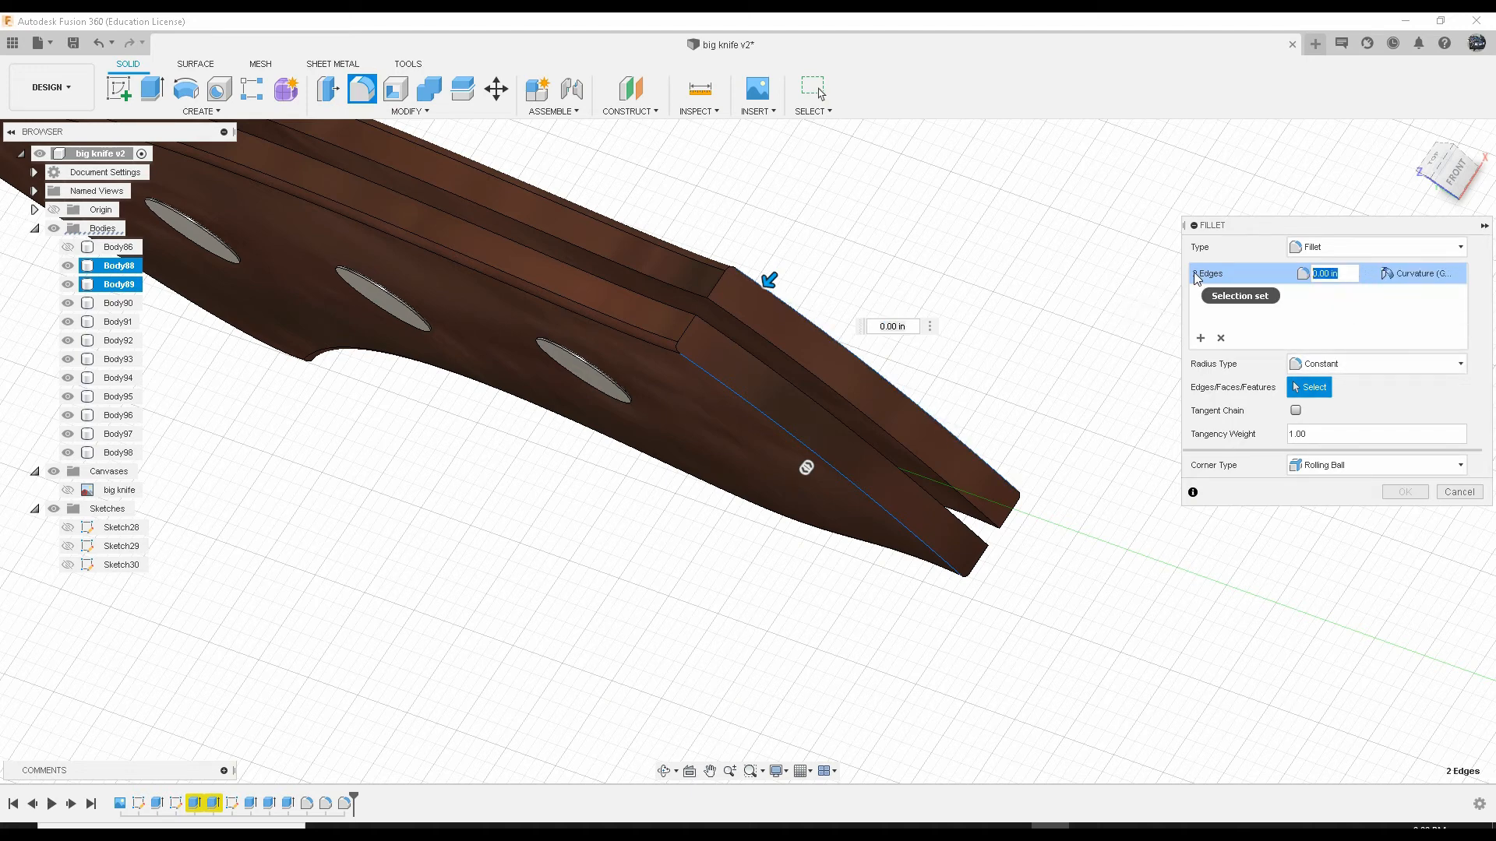
pyautogui.write('.02')
pyautogui.press('Return')
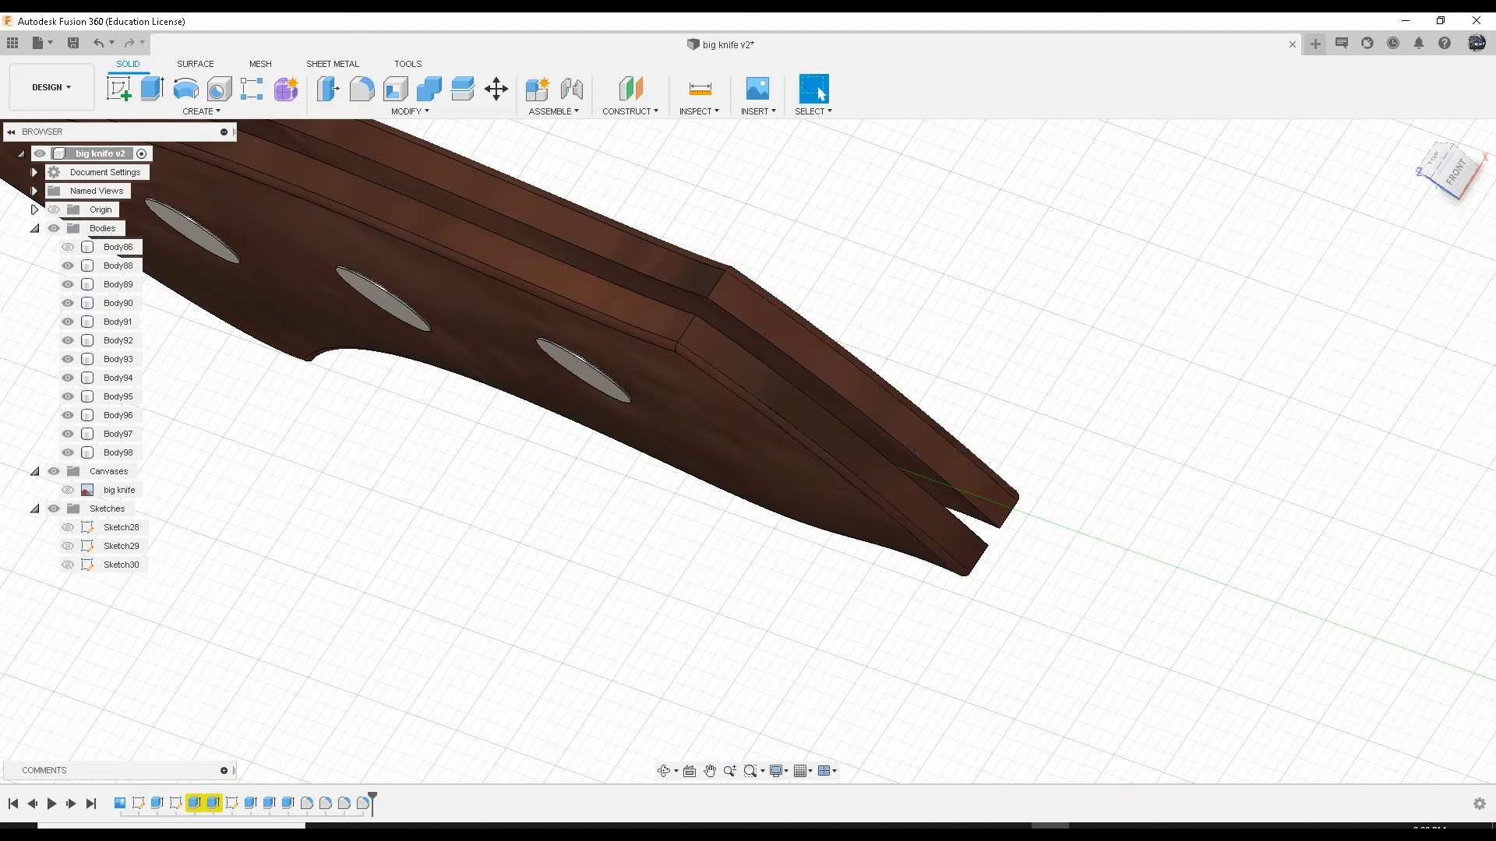
# Step: Fillet the short upper corner edges at the blade-side end of both scales with a 0.1 in radius and Curvature (G2) continuity
pyautogui.keyDown('shift'); pyautogui.moveTo(873, 522); pyautogui.dragTo(848, 596, button='middle'); pyautogui.keyUp('shift')
pyautogui.moveTo(838, 246); pyautogui.dragTo(903, 459, button='middle')
pyautogui.scroll(3, 903, 459)
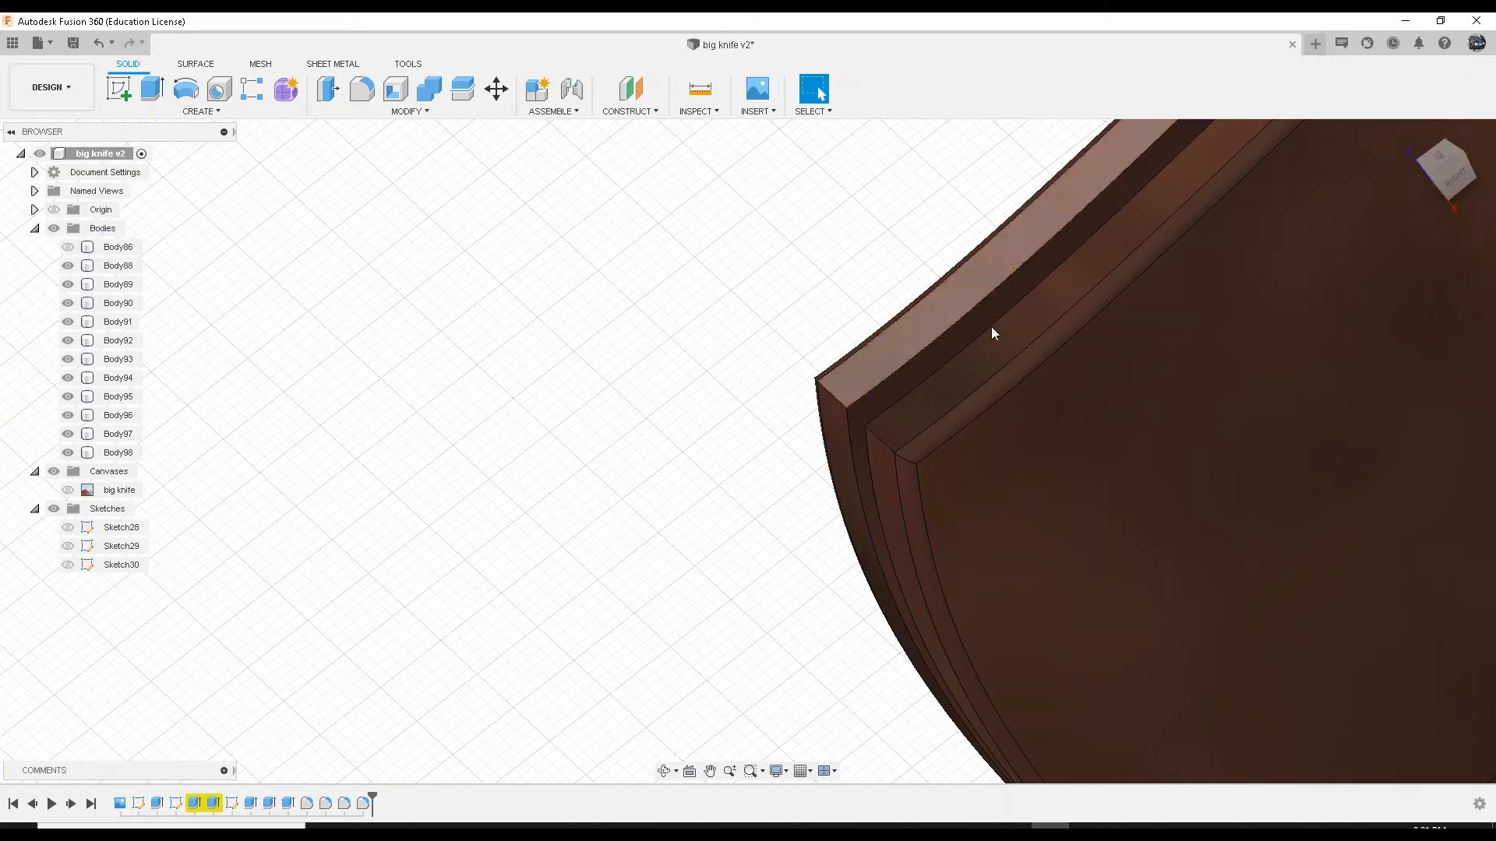
pyautogui.scroll(-5, 997, 329)
pyautogui.scroll(3, 938, 347)
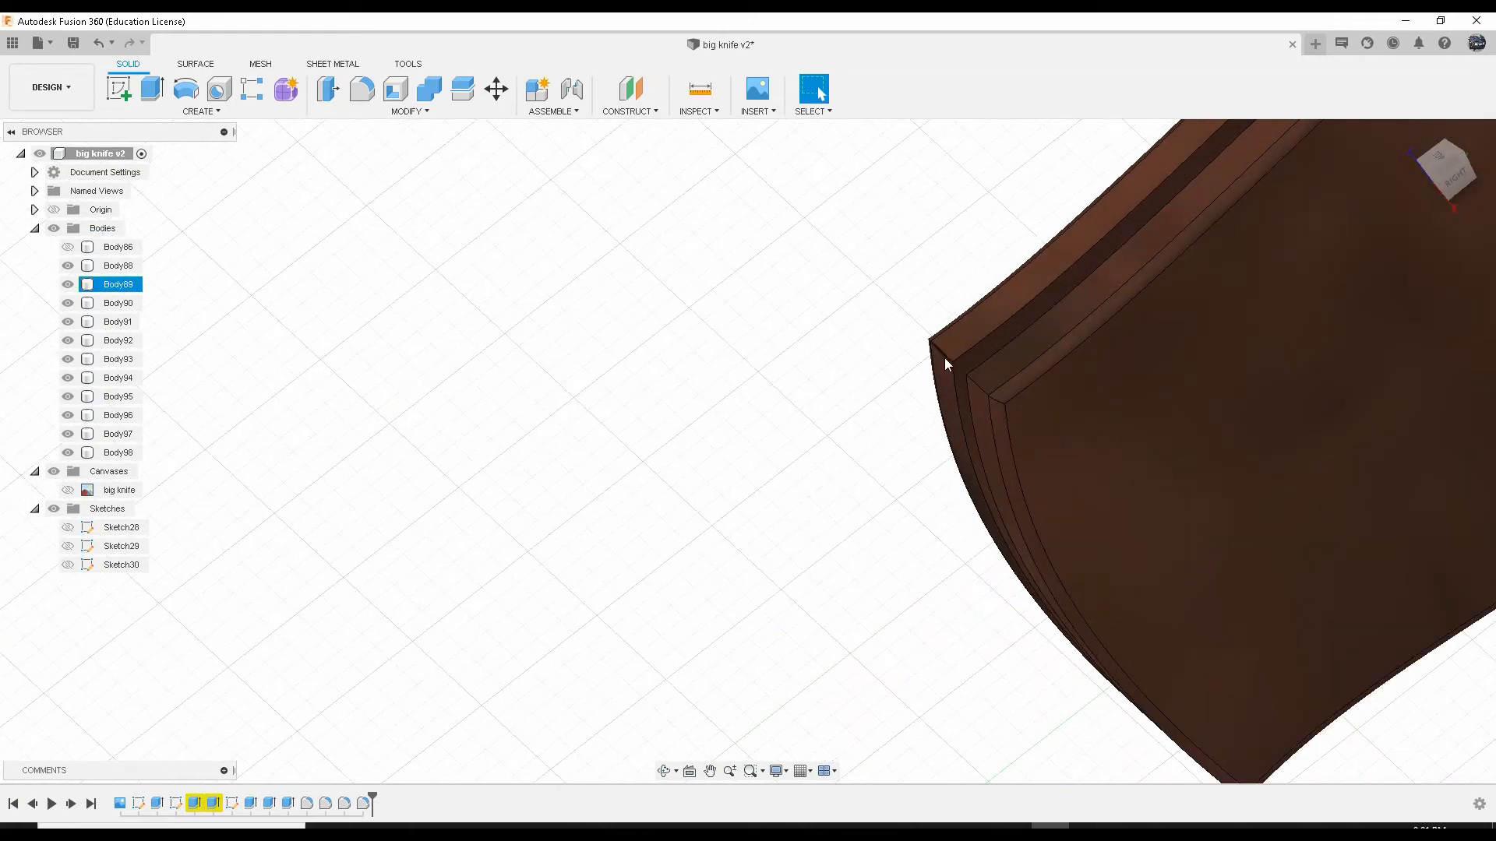
pyautogui.click(943, 357)
pyautogui.keyDown('ctrl'); pyautogui.click(979, 383); pyautogui.keyUp('ctrl')
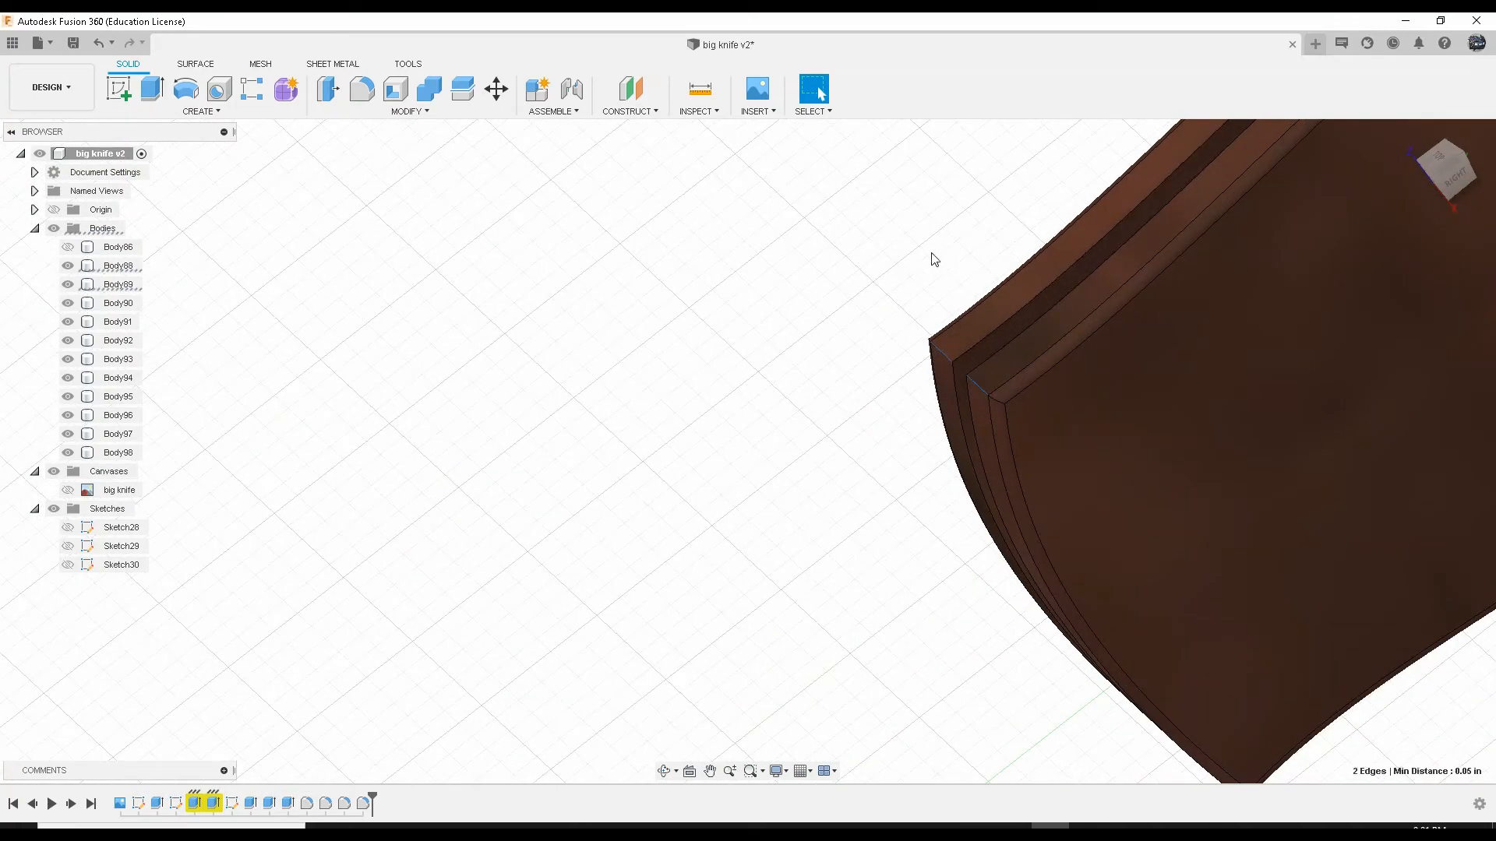
pyautogui.click(363, 89)
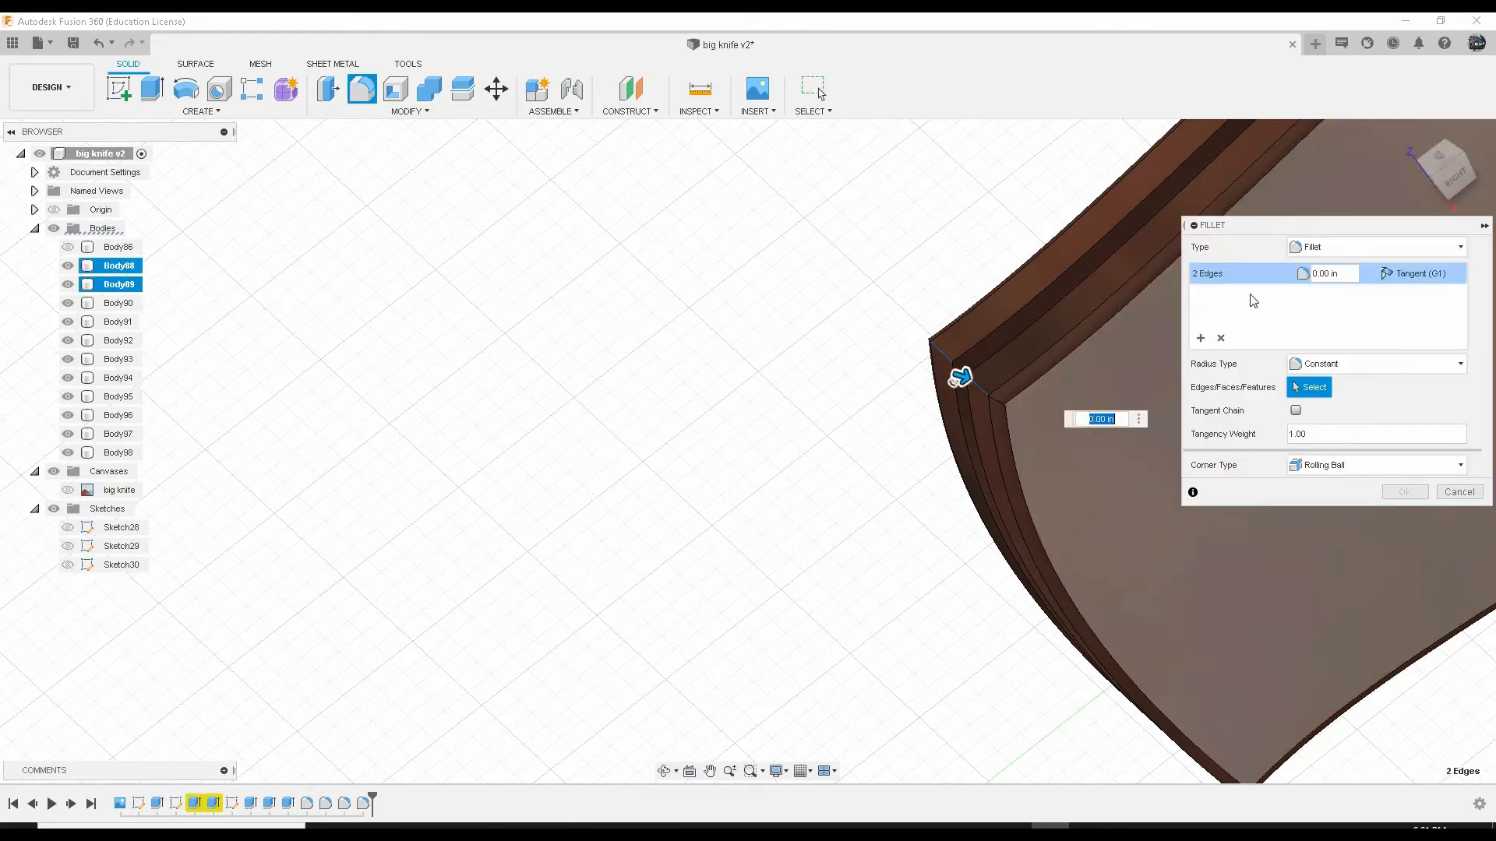
pyautogui.click(1418, 273)
pyautogui.click(1407, 310)
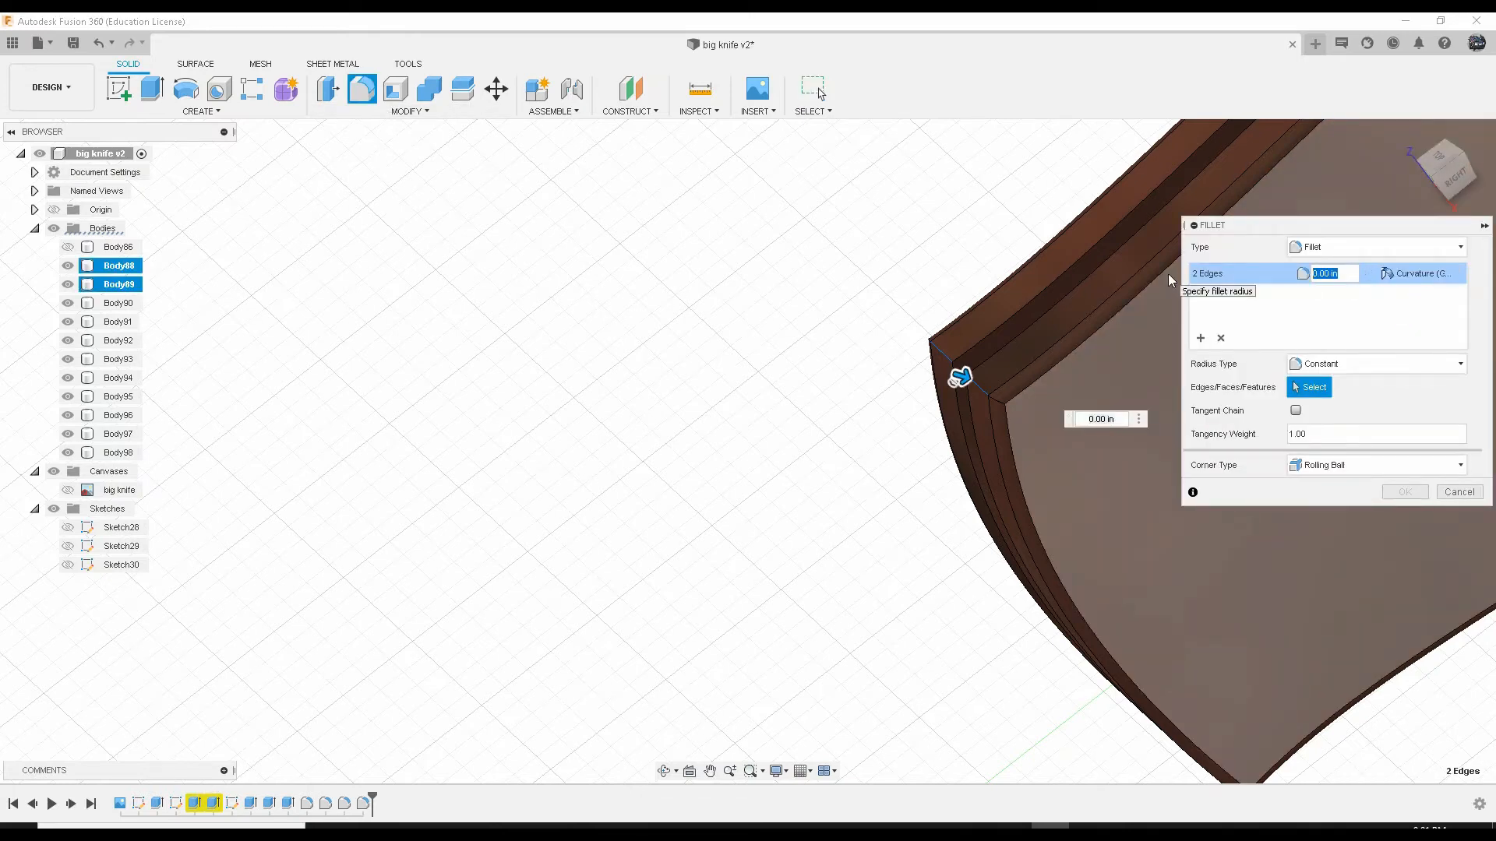
pyautogui.write('.1')
pyautogui.press('Return')
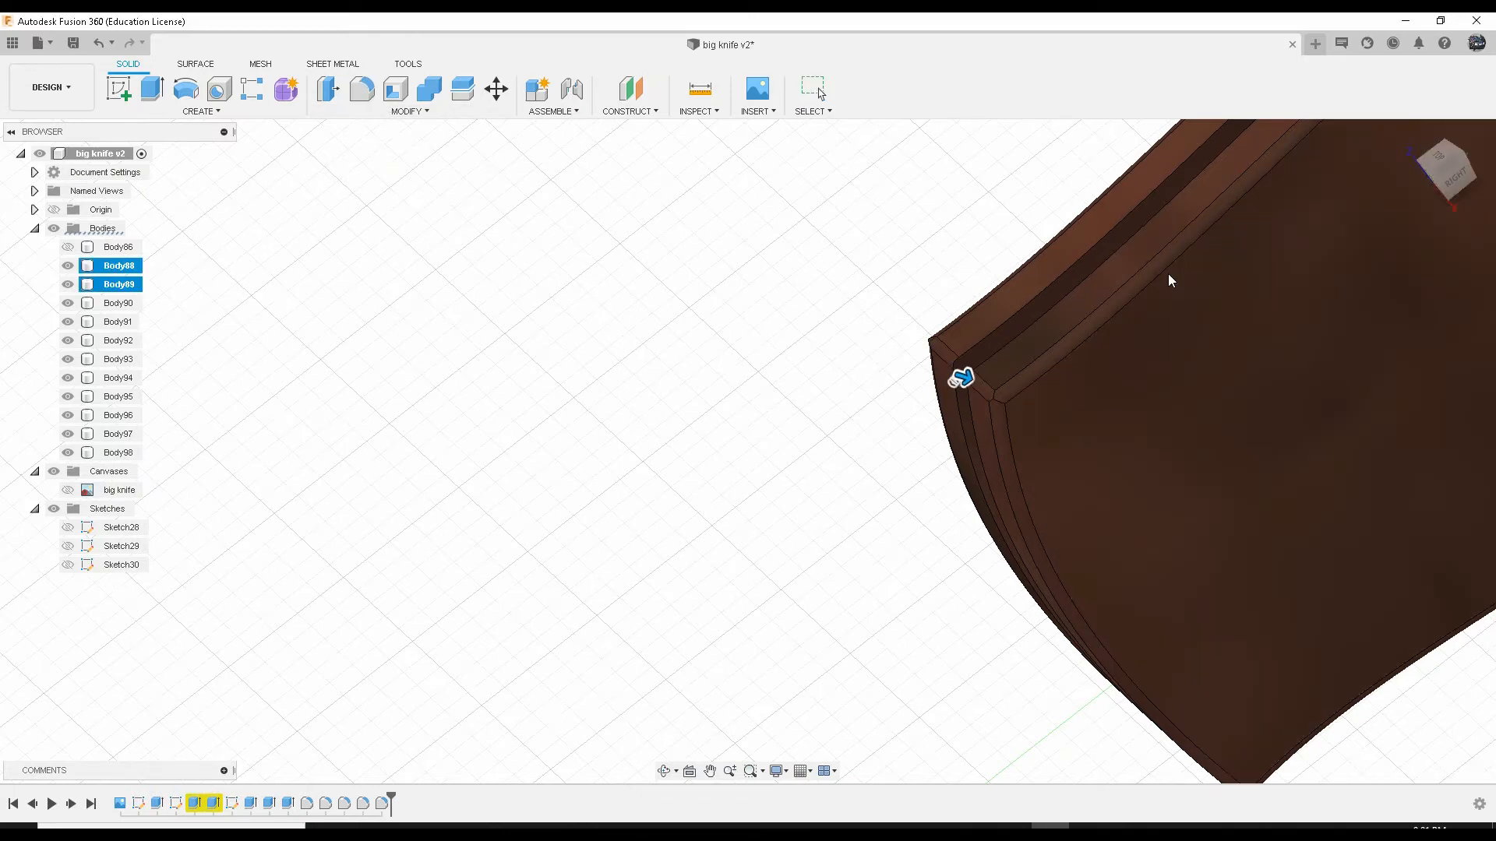
# Step: Show the hidden knife body Body86 between the two handle scales
pyautogui.scroll(-5, 917, 375)
pyautogui.moveTo(1163, 400); pyautogui.dragTo(650, 709, button='middle')
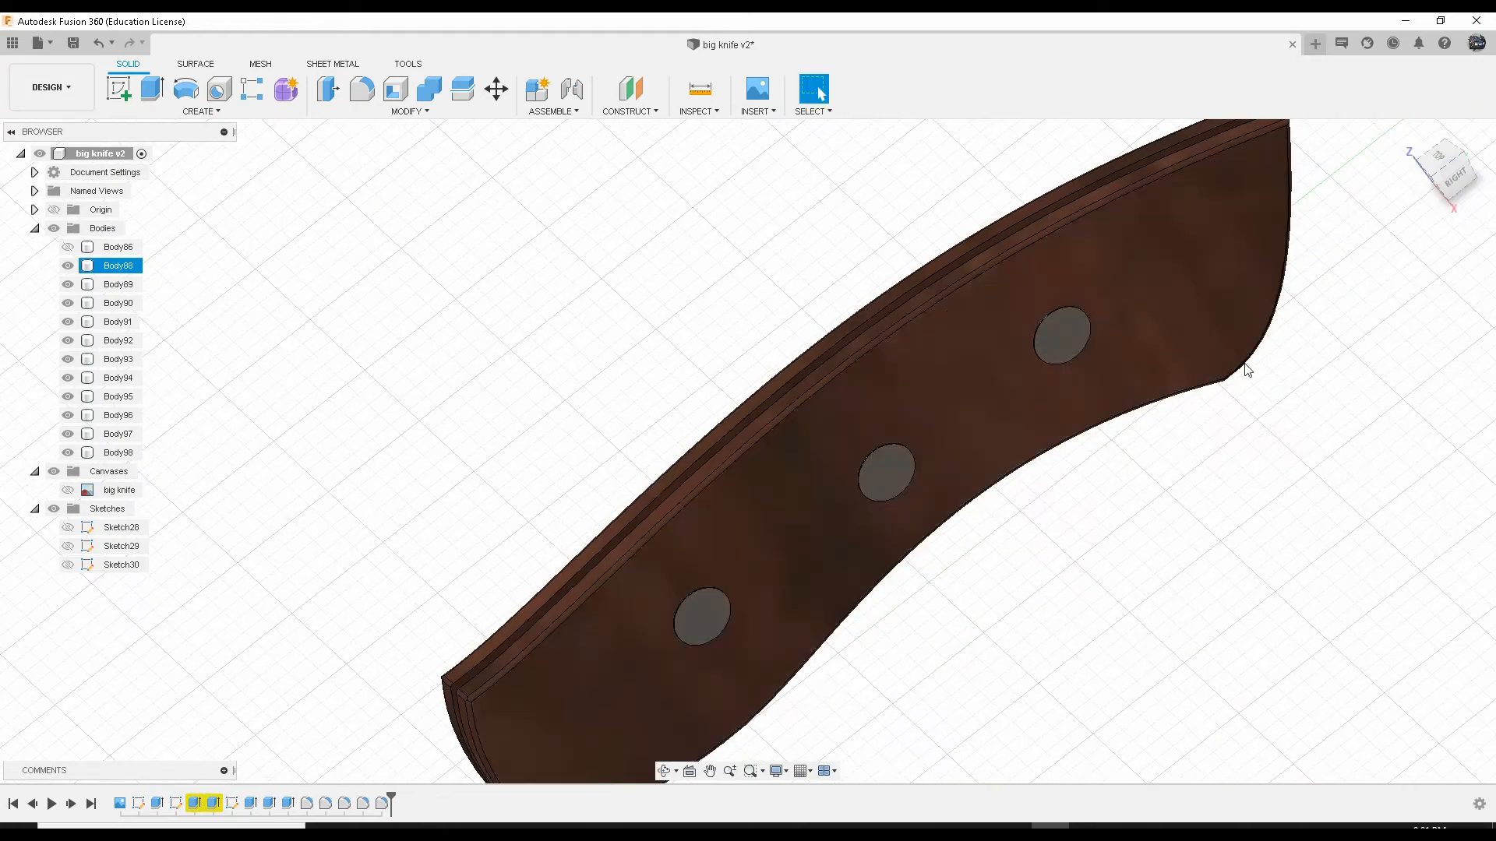
pyautogui.moveTo(1248, 370); pyautogui.dragTo(814, 629, button='middle')
pyautogui.keyDown('shift'); pyautogui.moveTo(891, 444); pyautogui.dragTo(952, 496, button='middle'); pyautogui.keyUp('shift')
pyautogui.scroll(-4, 919, 463)
pyautogui.moveTo(492, 458); pyautogui.dragTo(756, 118, button='middle')
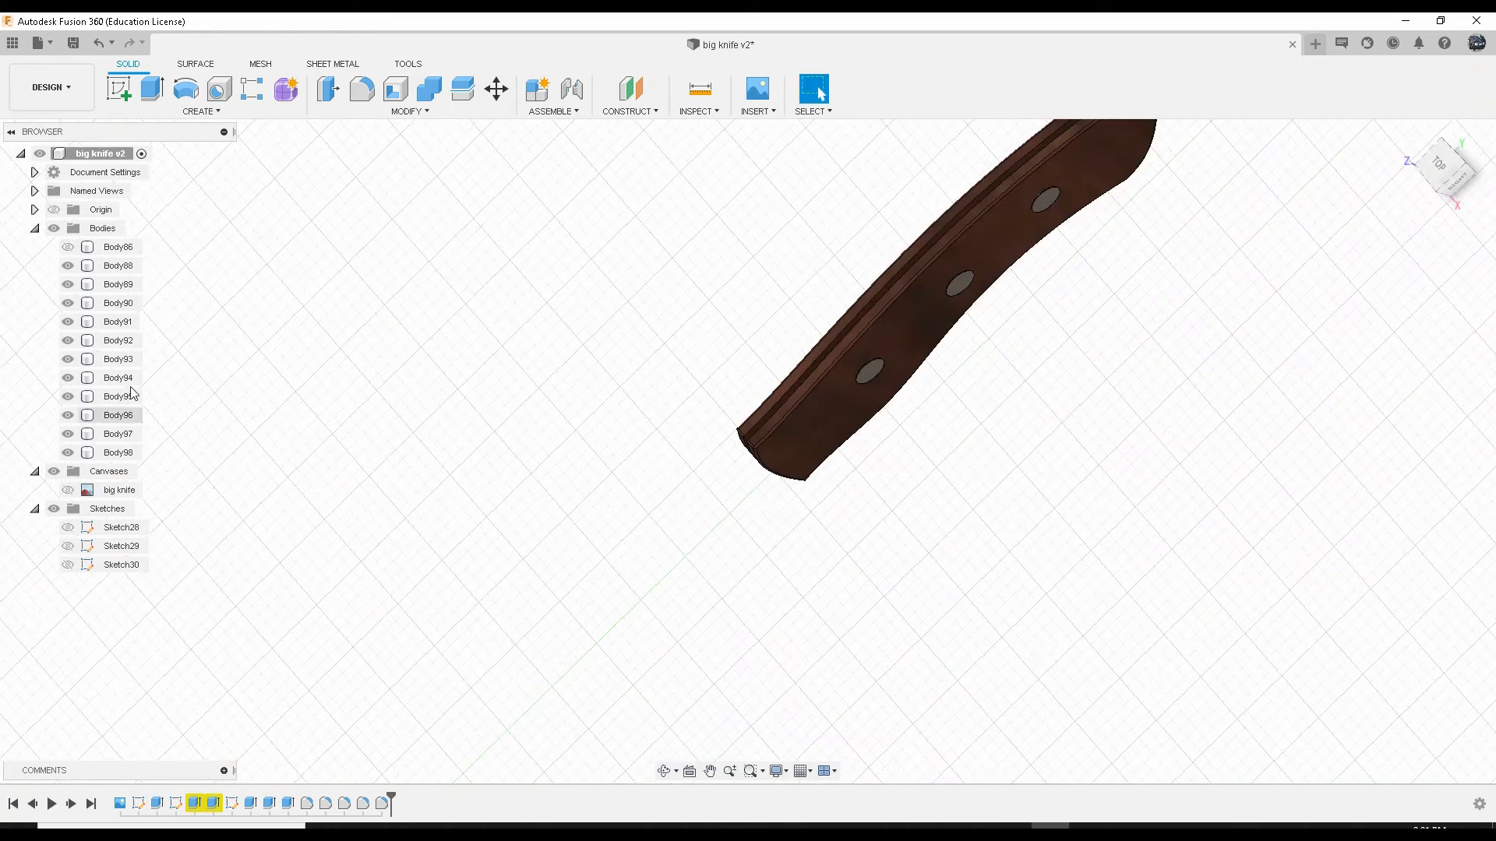
pyautogui.click(69, 250)
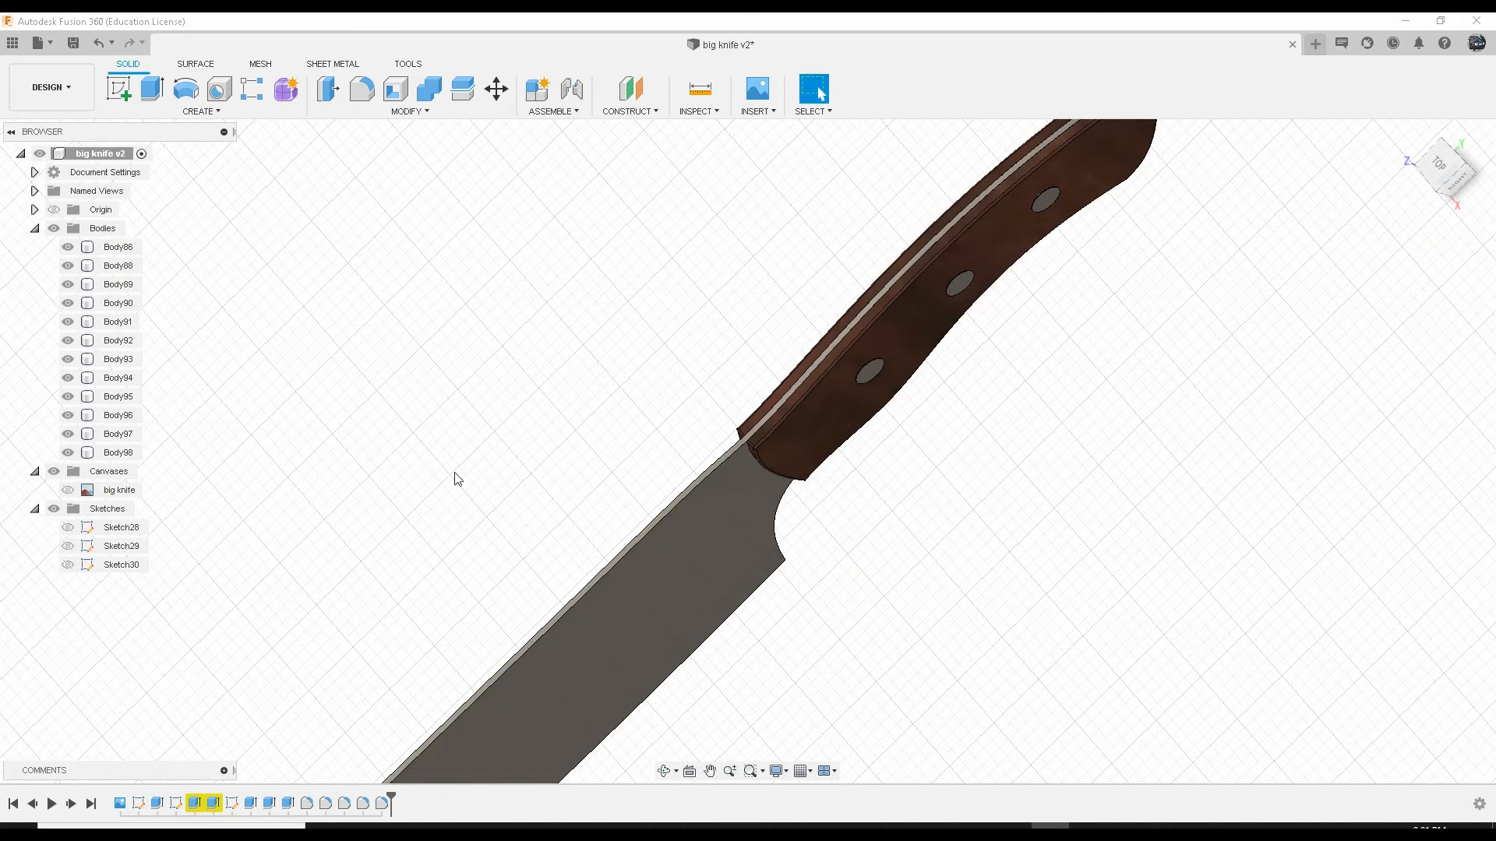
# Step: Fillet the three short upper corner edges at the handle's butt end, across both scales and the knife body, with a 0.05 in radius and Curvature (G2) continuity
pyautogui.keyDown('shift'); pyautogui.moveTo(492, 510); pyautogui.dragTo(794, 488, button='middle'); pyautogui.keyUp('shift')
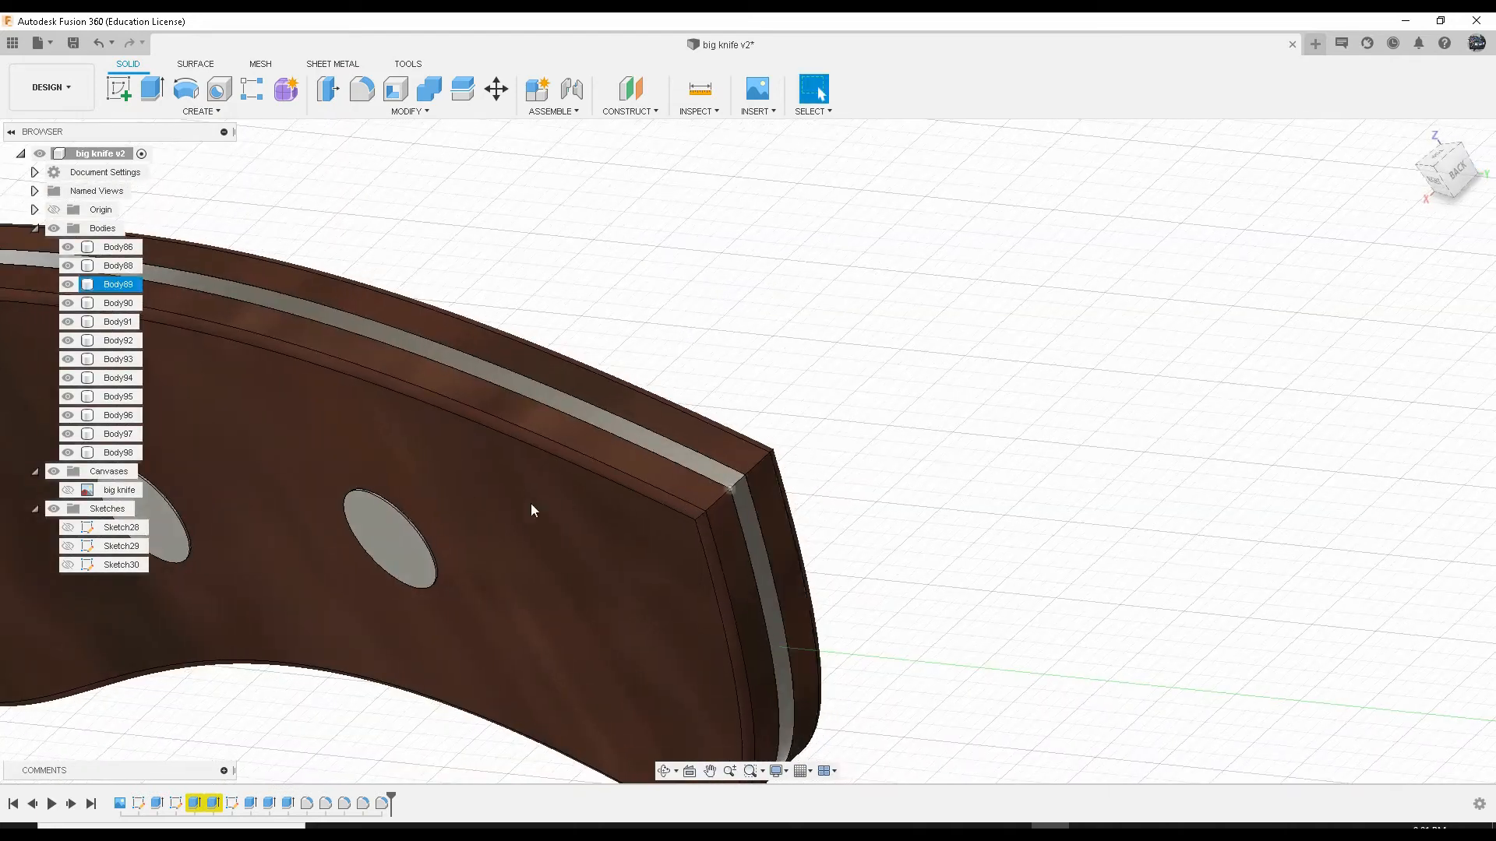
pyautogui.press('Escape')
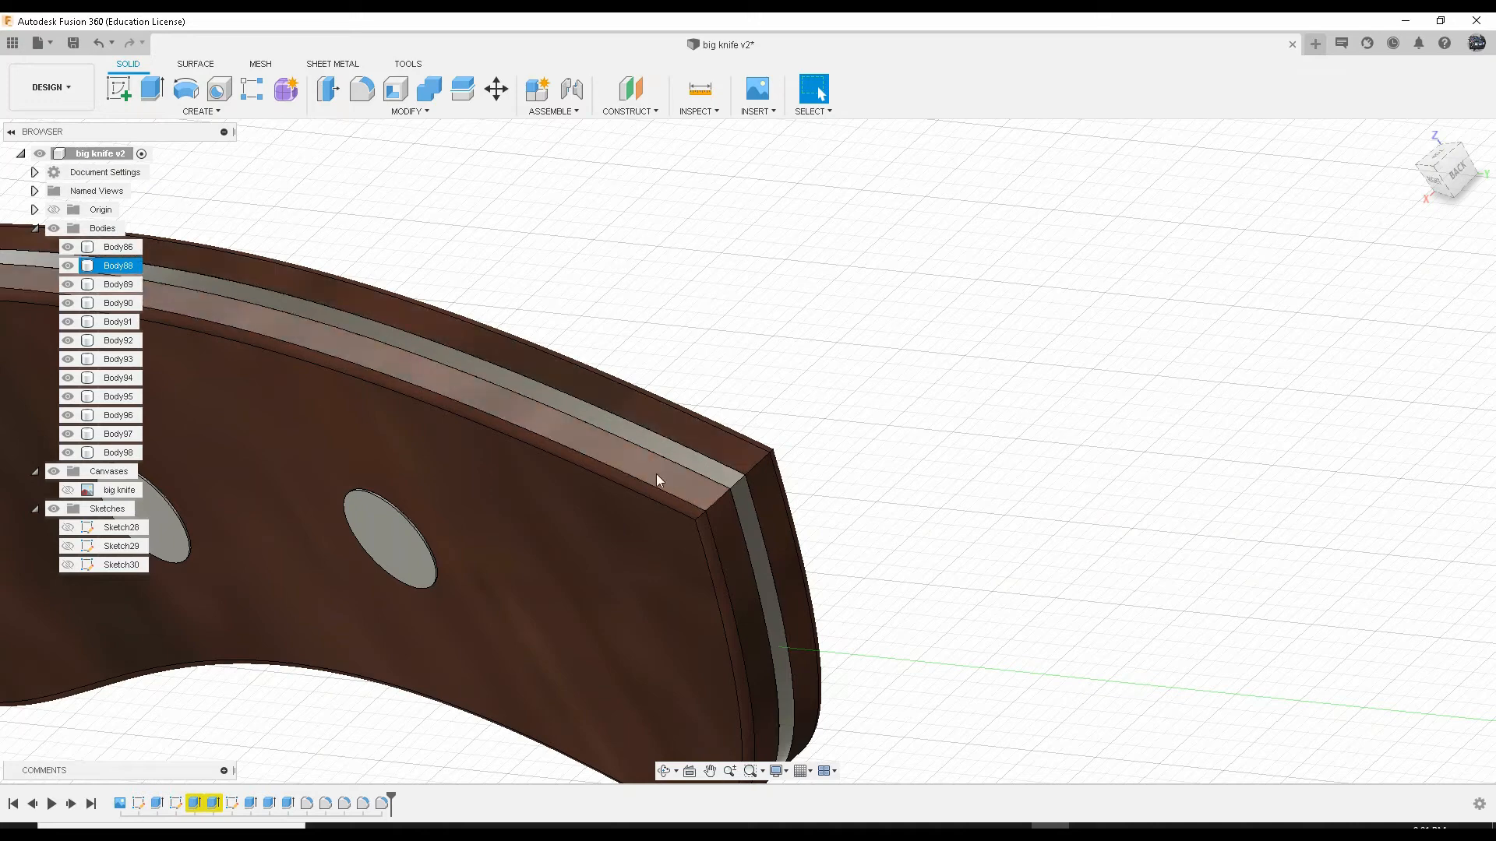
pyautogui.click(715, 503)
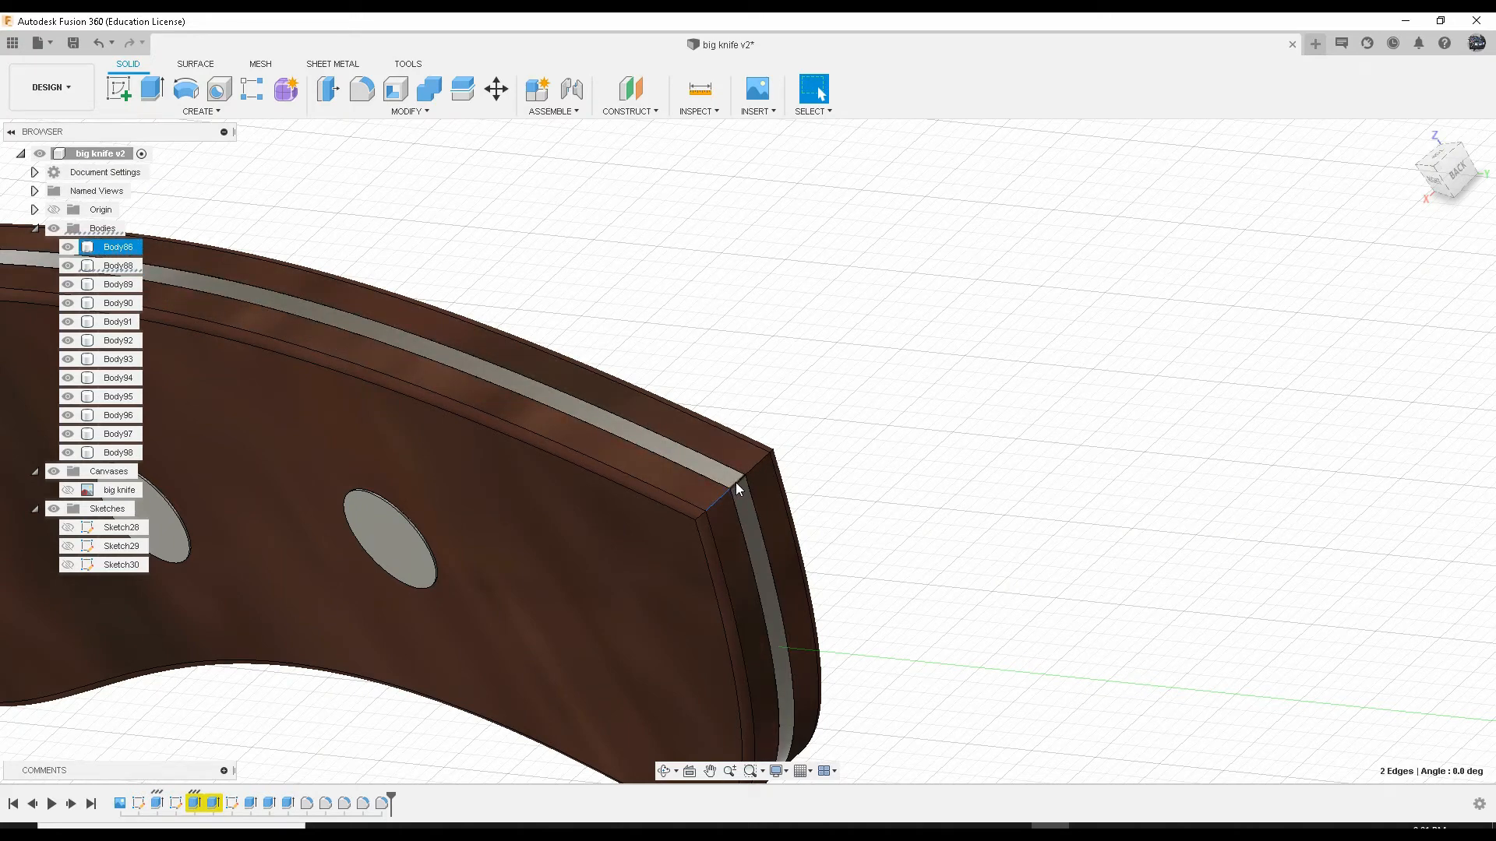
pyautogui.keyDown('ctrl'); pyautogui.click(755, 464); pyautogui.keyUp('ctrl')
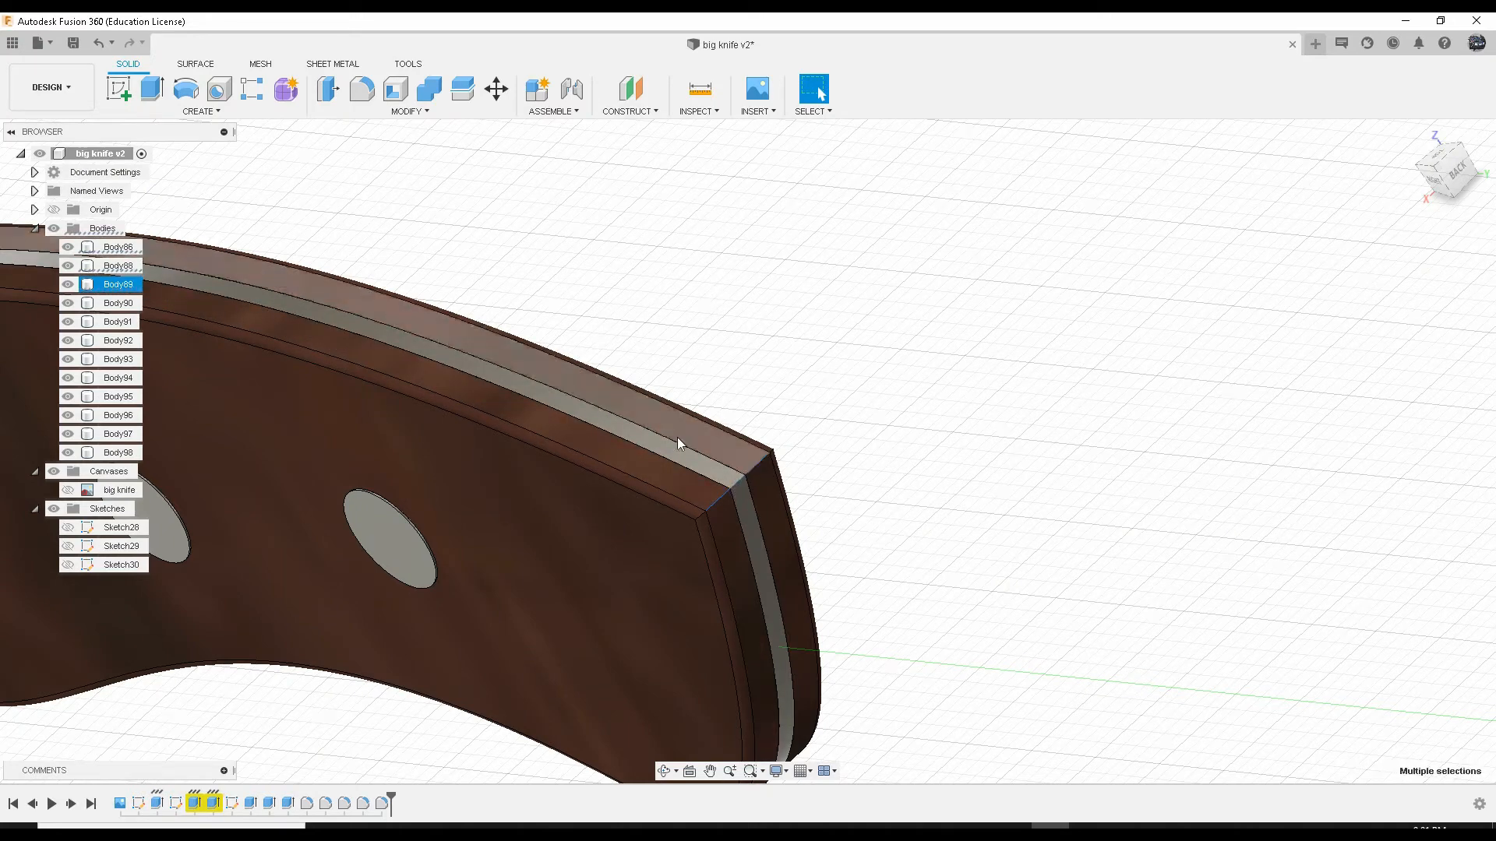
pyautogui.click(354, 93)
pyautogui.click(1408, 281)
pyautogui.click(1419, 306)
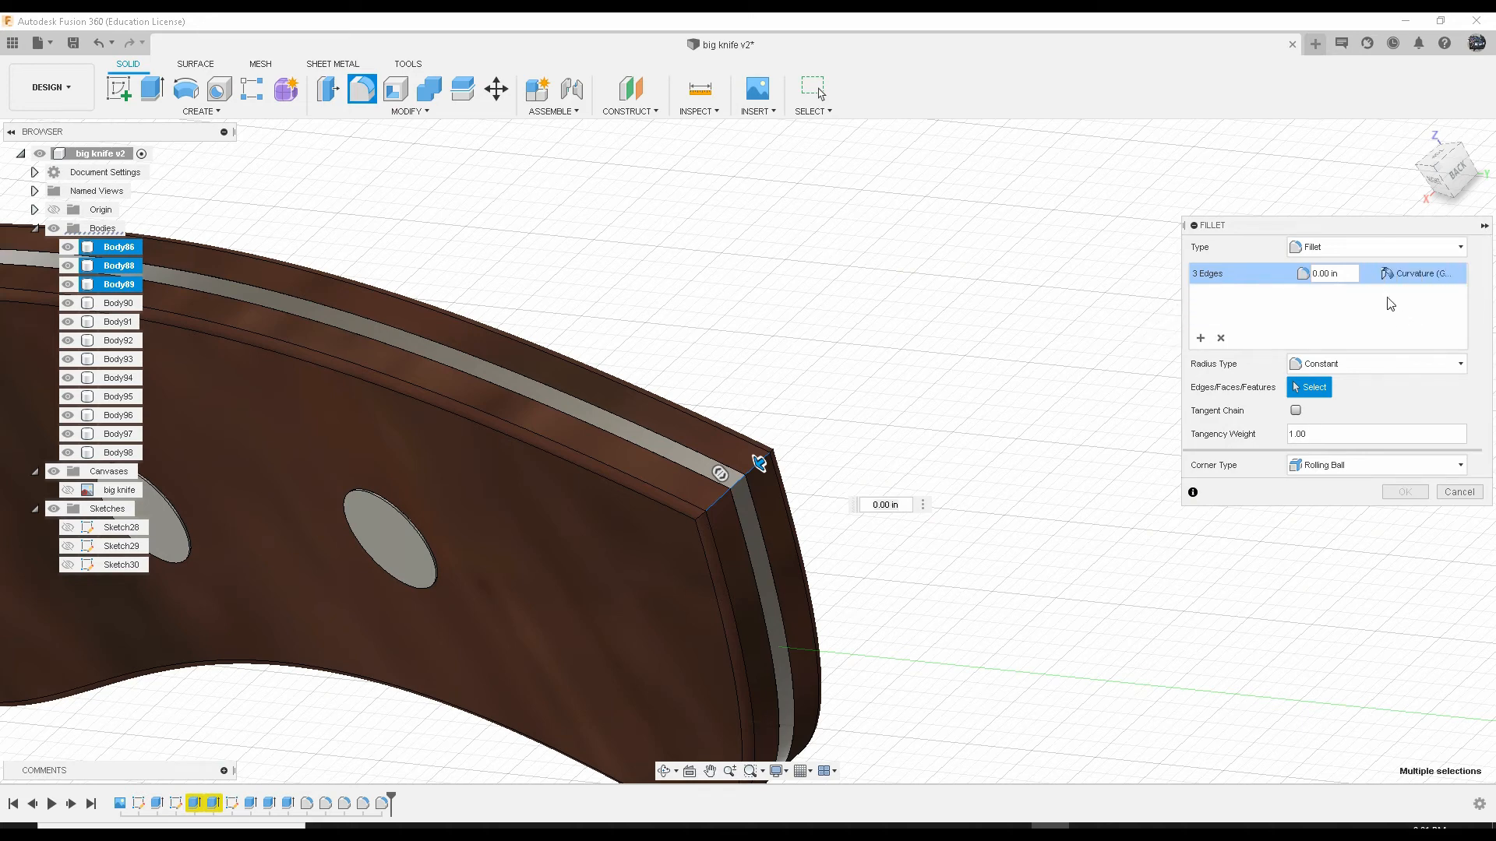
pyautogui.write('.05')
pyautogui.press('Return')
# Step: Fillet the three short lower corner edges at the handle's butt end, across both scales and the knife body, with Curvature (G2) continuity
pyautogui.keyDown('shift'); pyautogui.moveTo(822, 606); pyautogui.dragTo(769, 413, button='middle'); pyautogui.keyUp('shift')
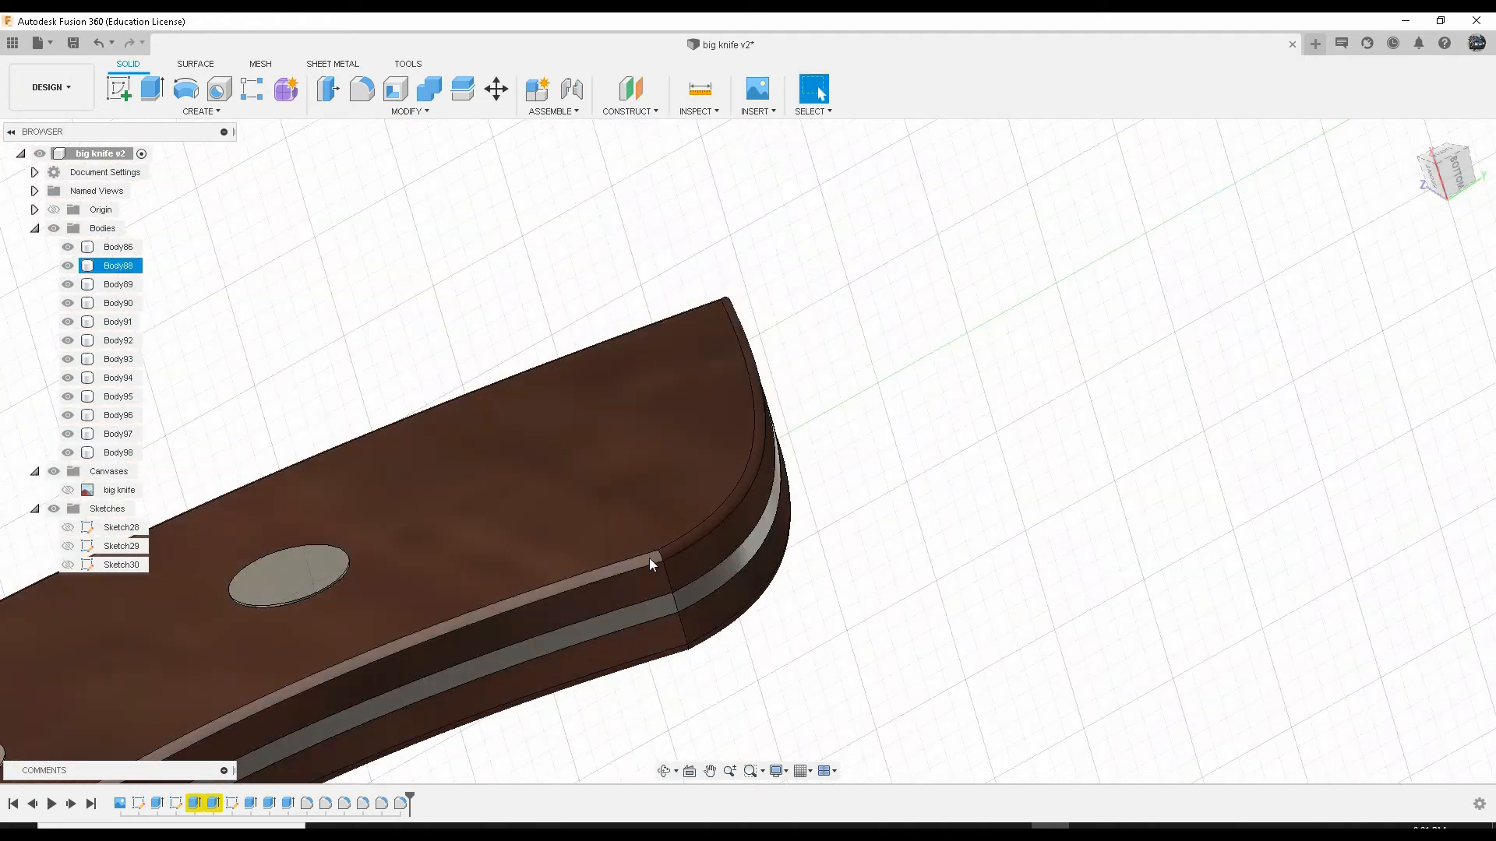
pyautogui.keyDown('shift'); pyautogui.click(678, 616); pyautogui.keyUp('shift')
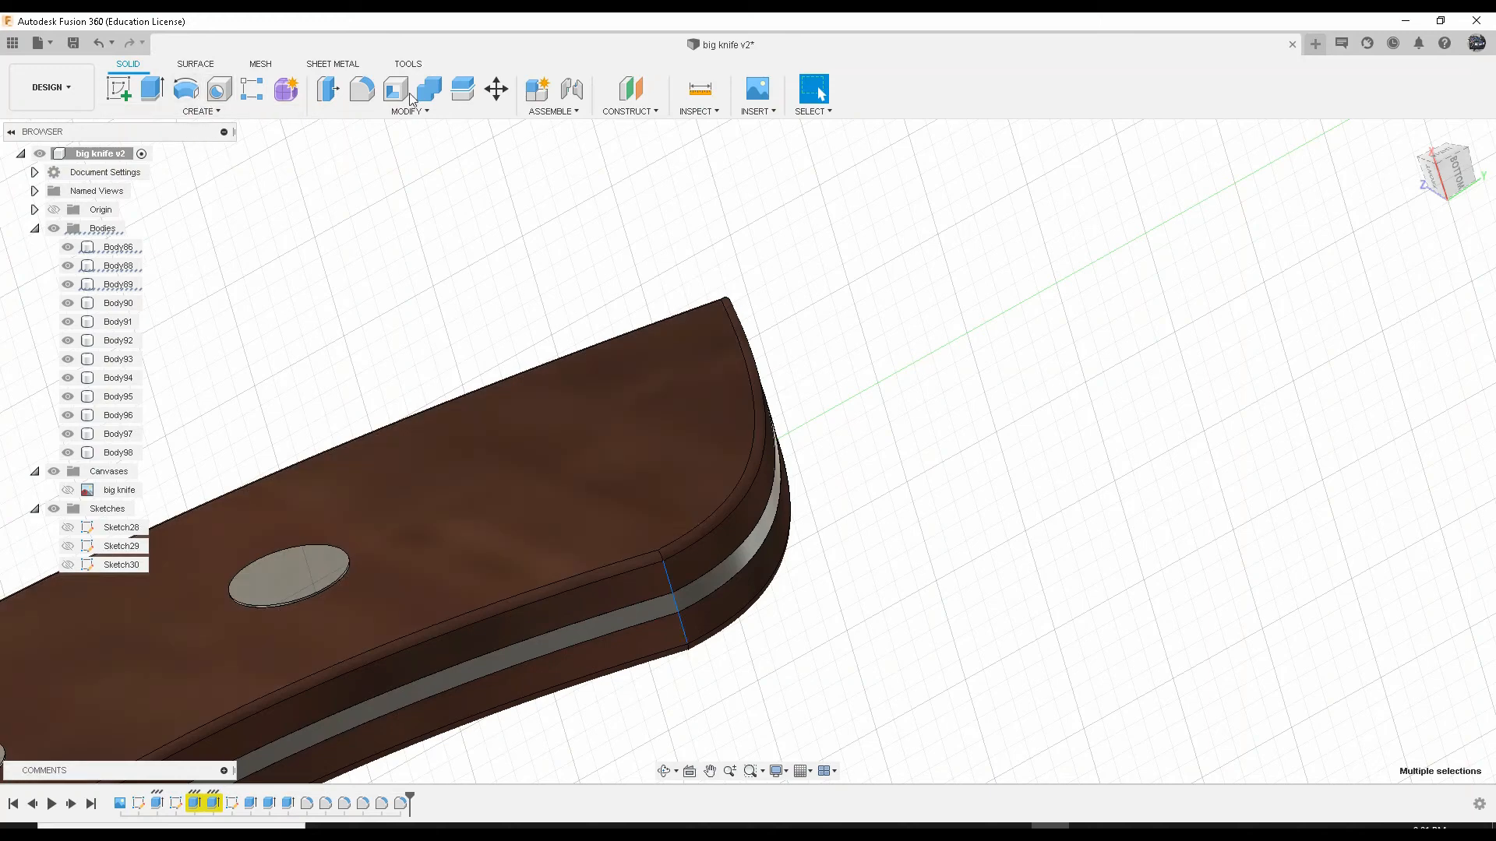
pyautogui.click(362, 89)
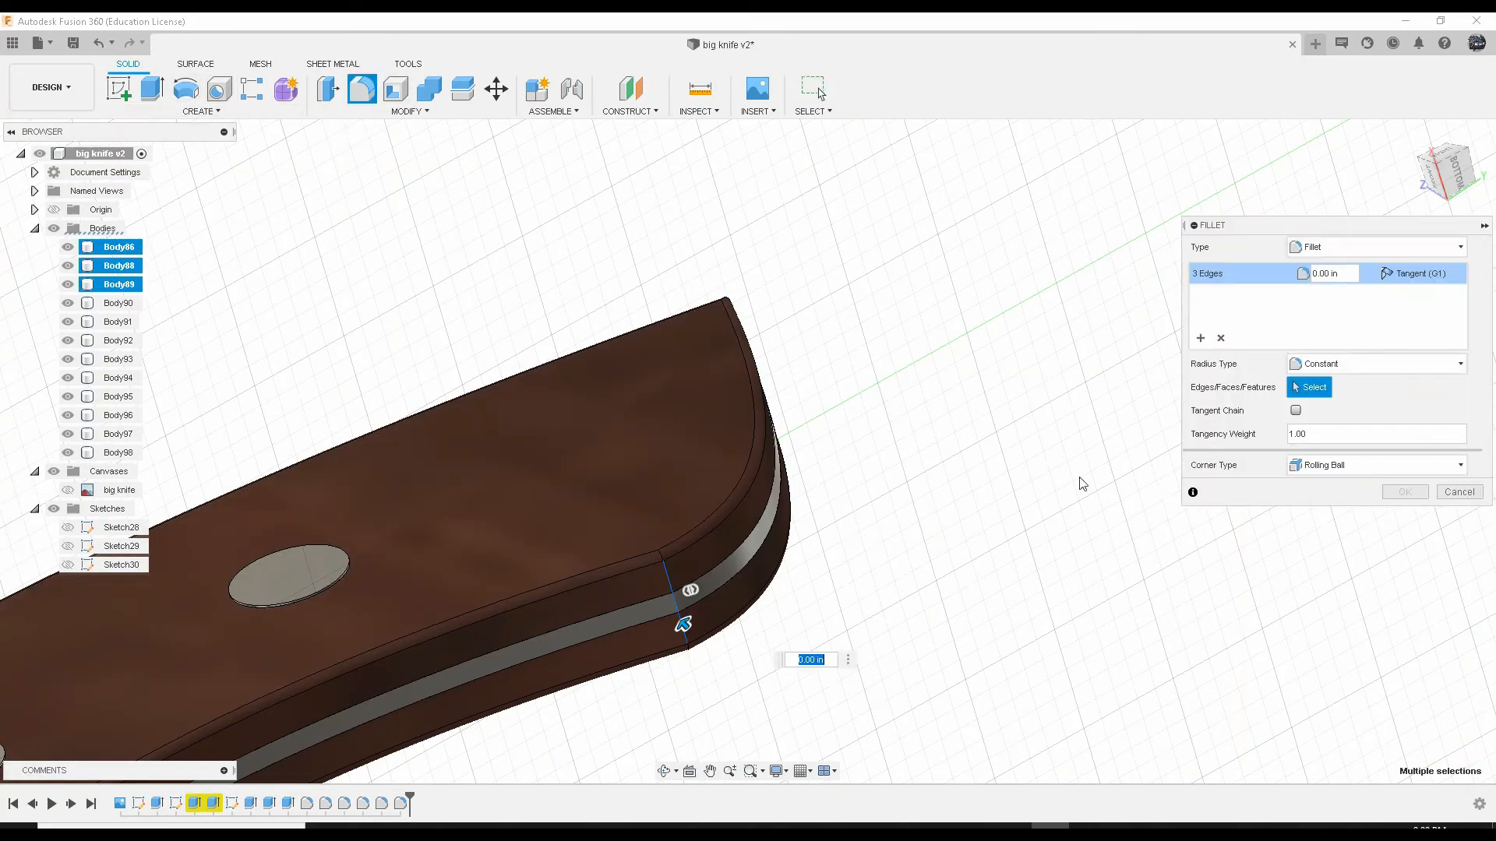
pyautogui.click(1406, 274)
pyautogui.click(1402, 307)
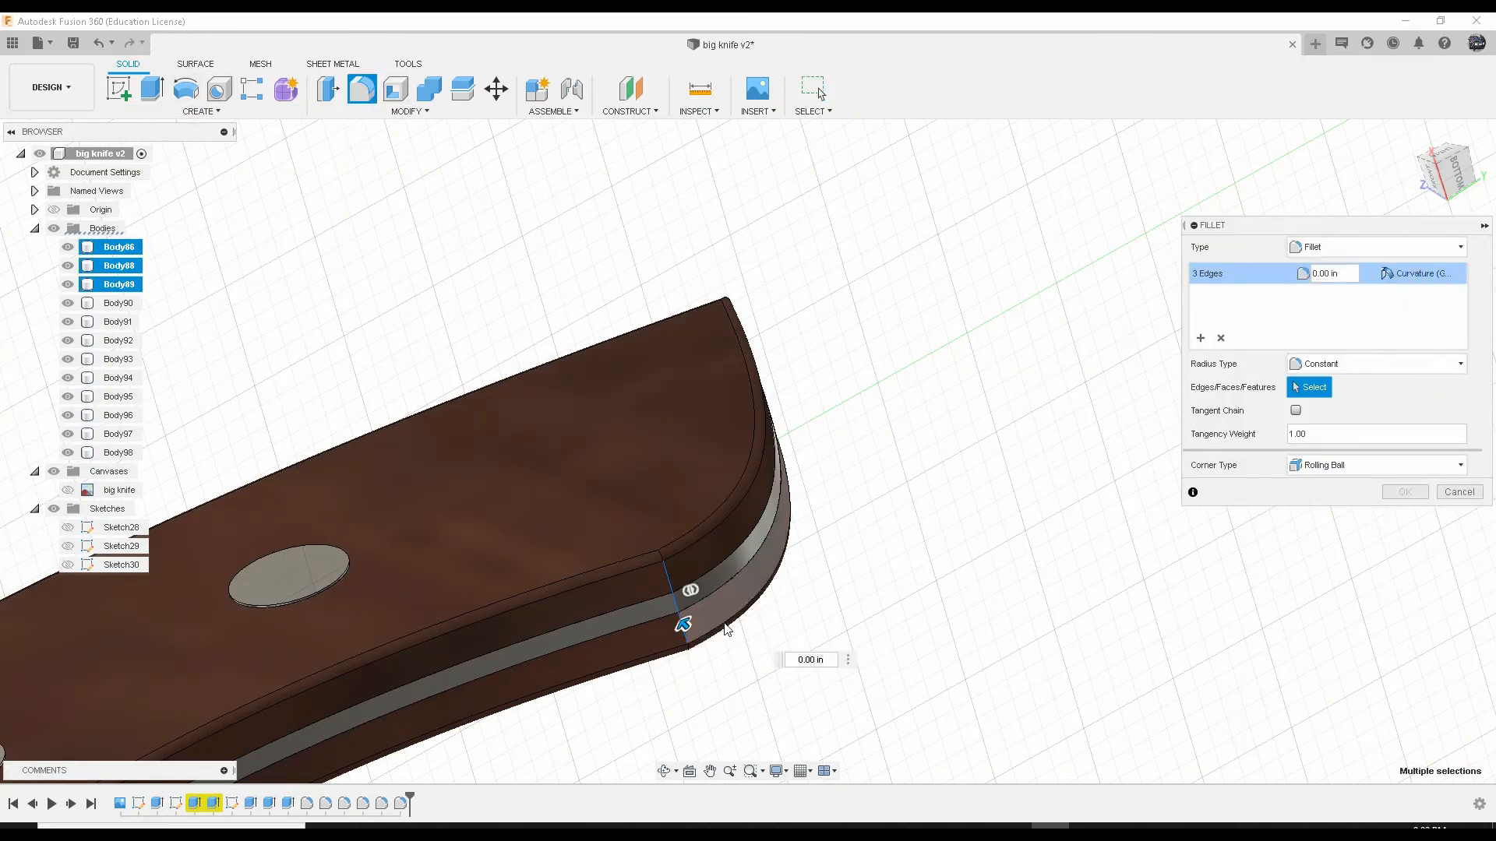
pyautogui.doubleClick(811, 660)
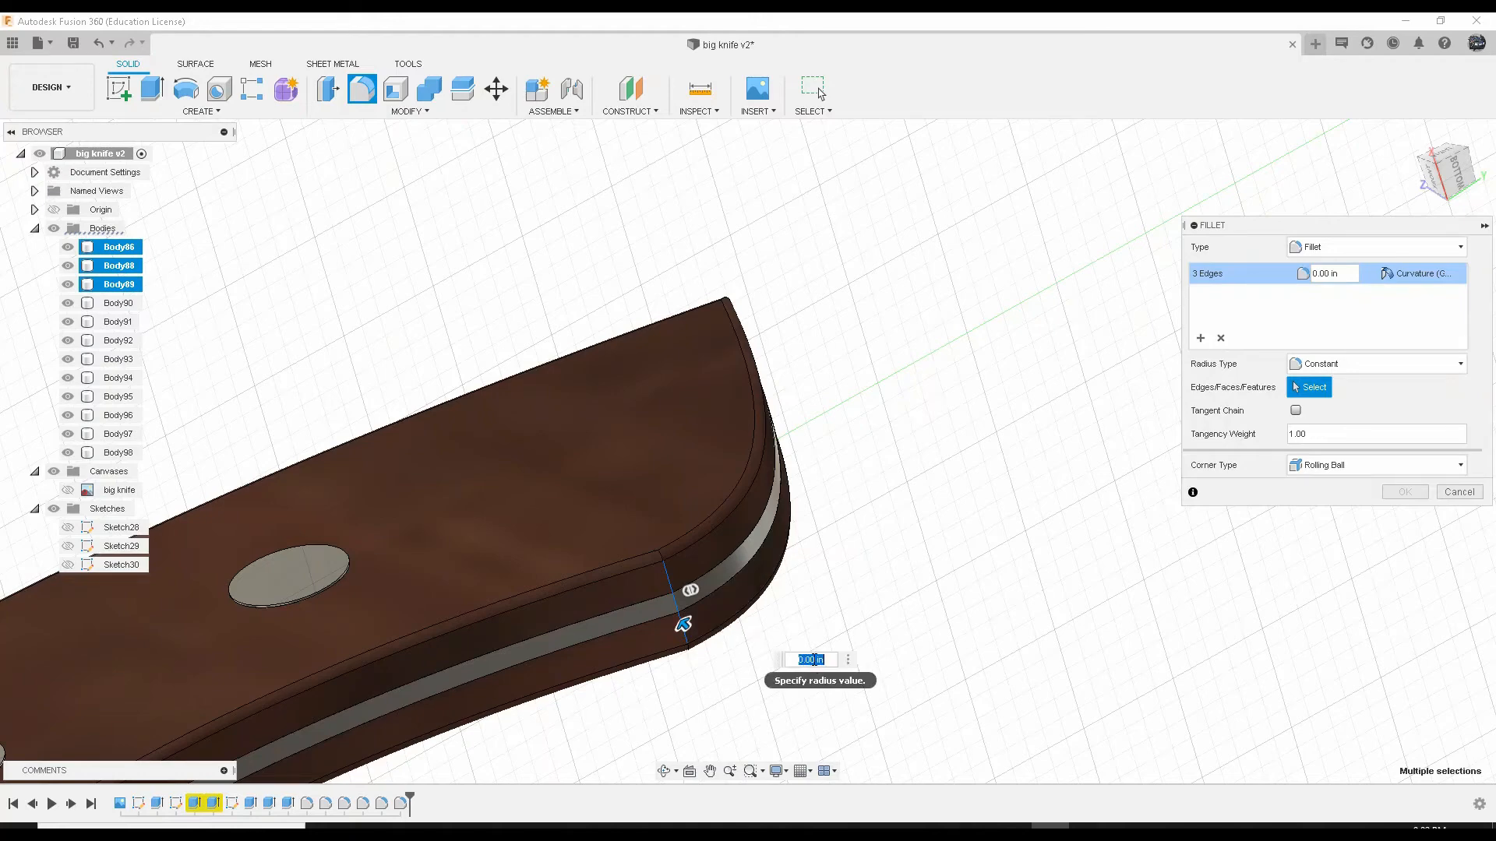
pyautogui.press('Return')
# Step: Fillet the short lower corner edges at the blade-side end of both scales with a 0.02 in radius and Curvature (G2) continuity
pyautogui.scroll(-3, 559, 642)
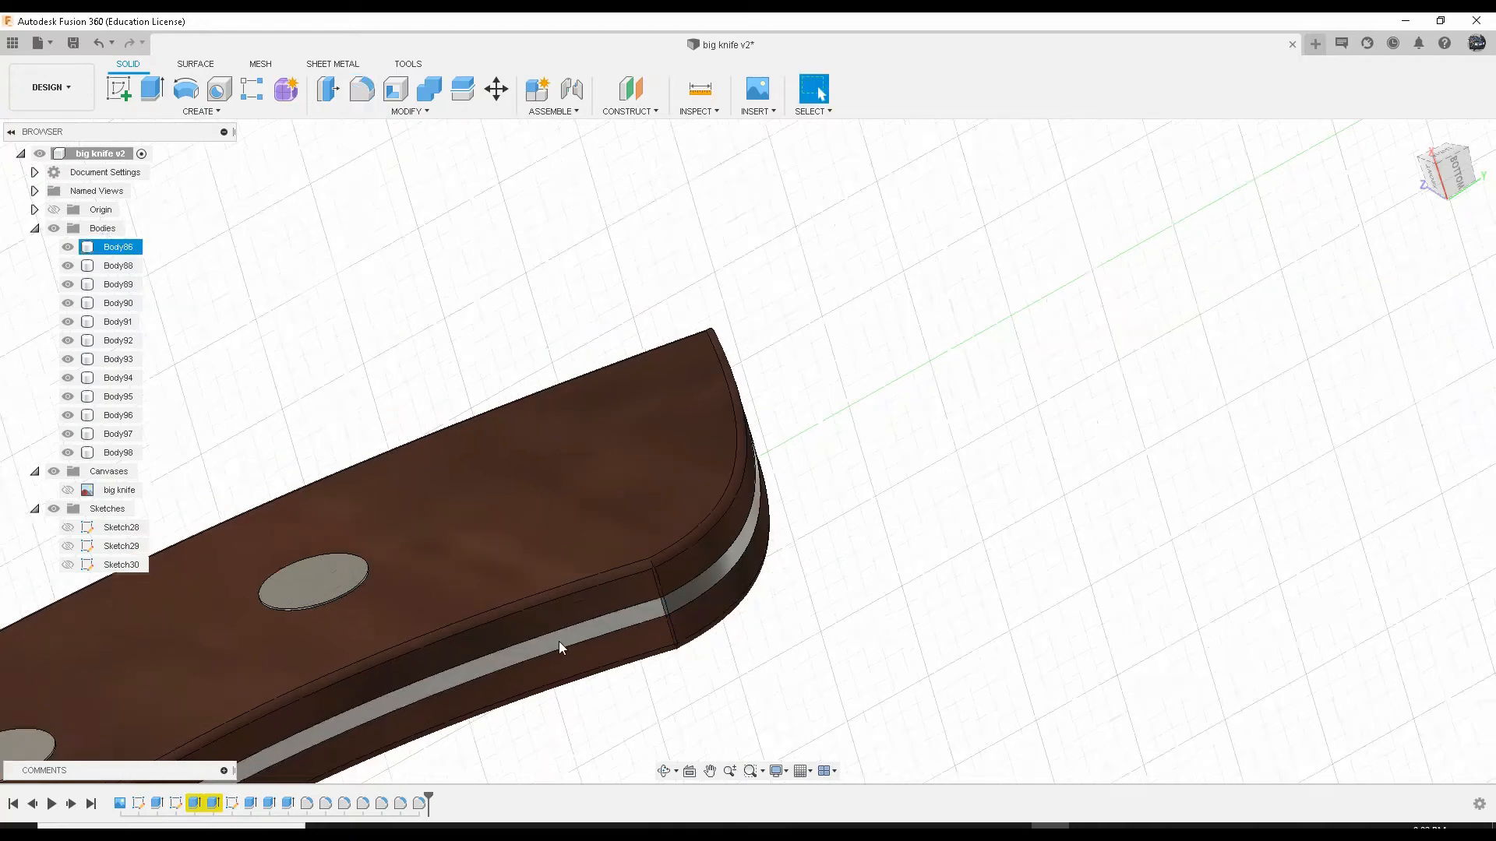
pyautogui.moveTo(573, 635); pyautogui.dragTo(652, 543, button='middle')
pyautogui.moveTo(165, 682); pyautogui.dragTo(698, 397, button='middle')
pyautogui.scroll(3, 620, 536)
pyautogui.click(642, 579)
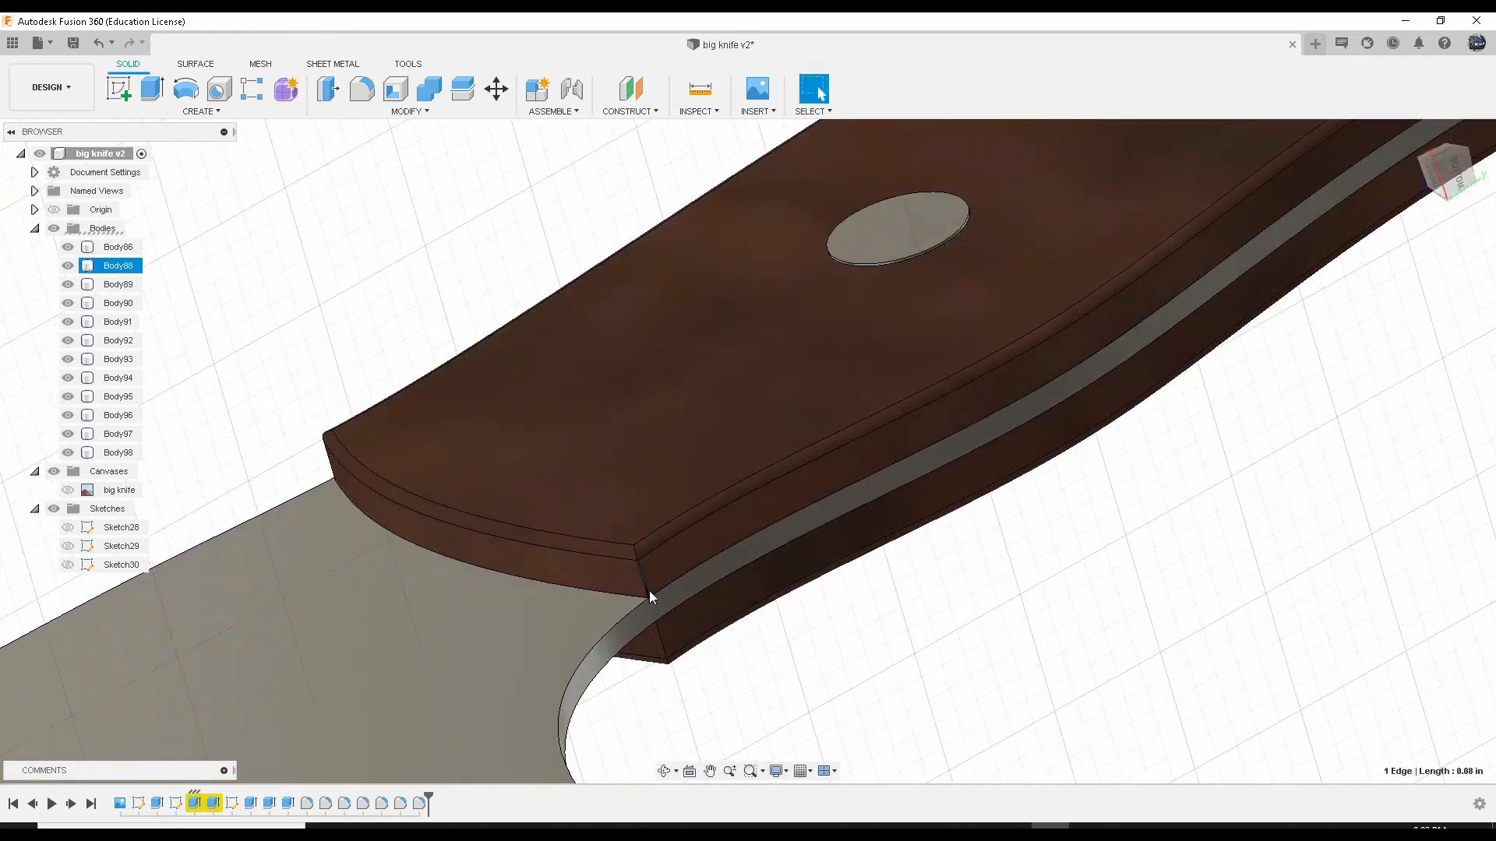
pyautogui.keyDown('shift'); pyautogui.click(662, 639); pyautogui.keyUp('shift')
pyautogui.click(361, 88)
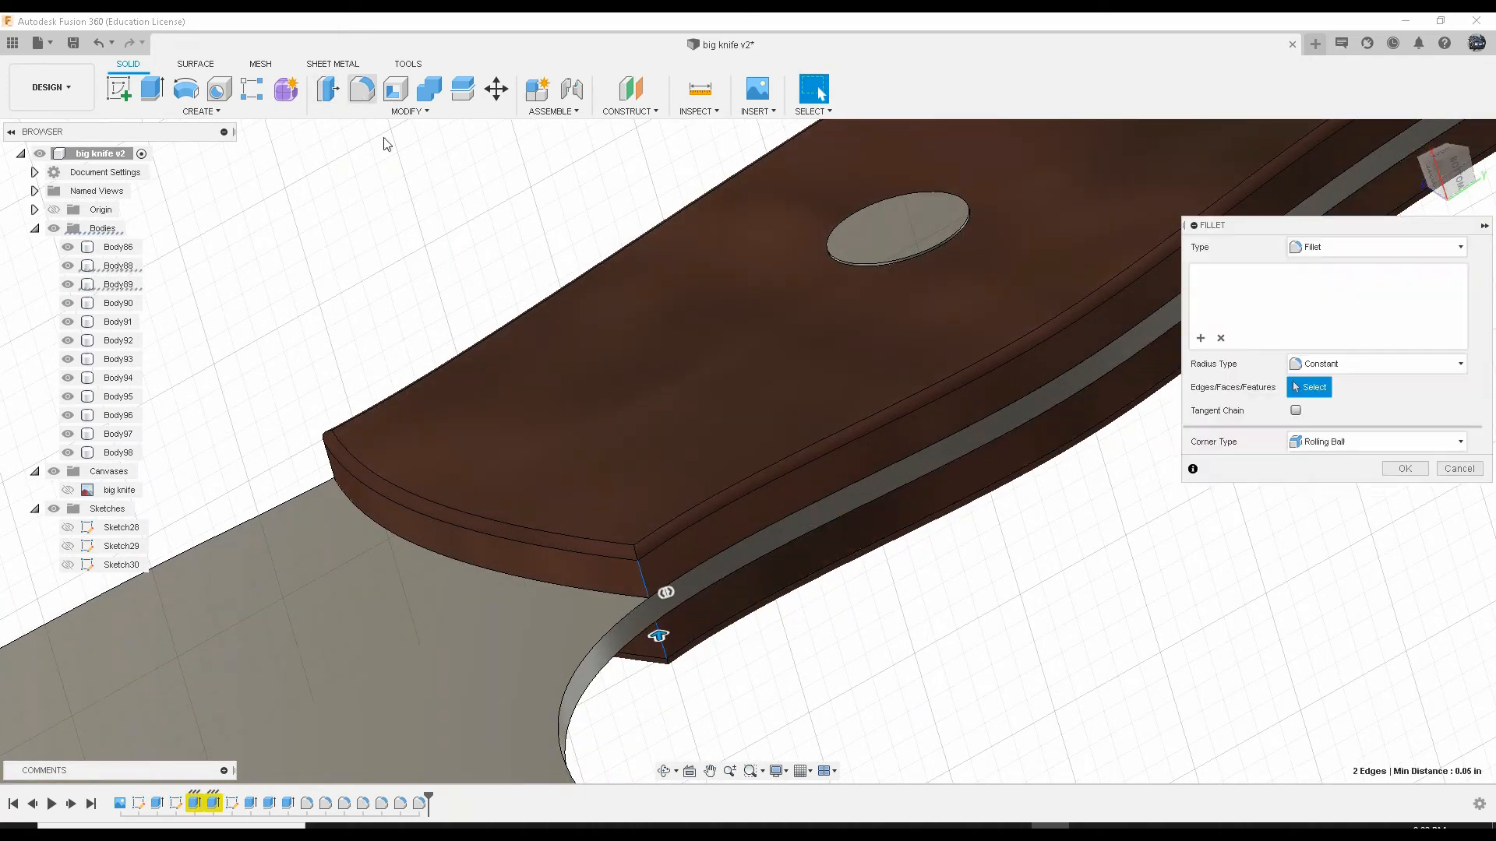
pyautogui.click(1414, 285)
pyautogui.click(1410, 295)
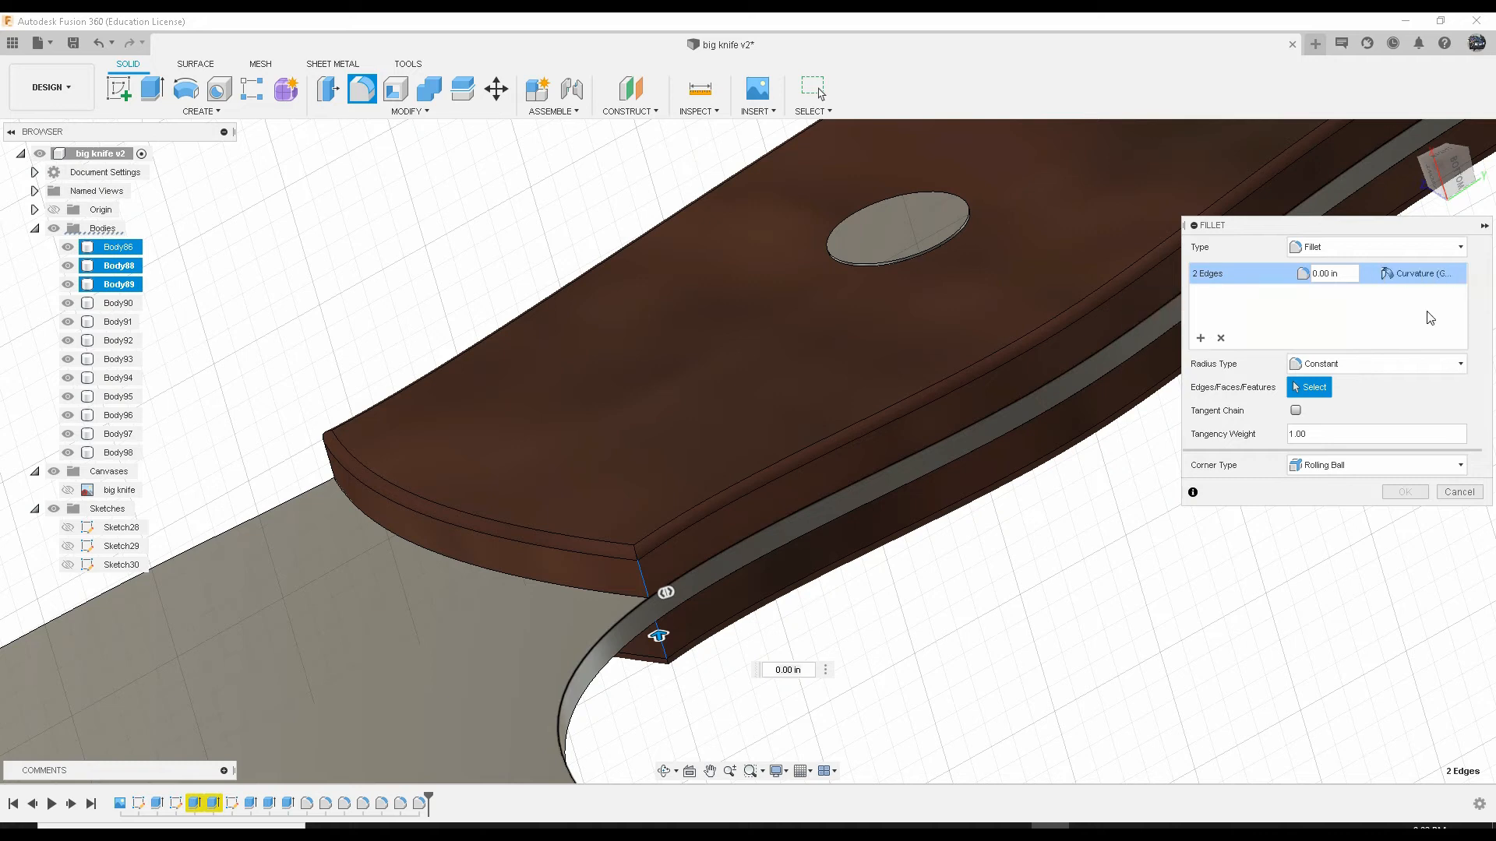
pyautogui.write('.05')
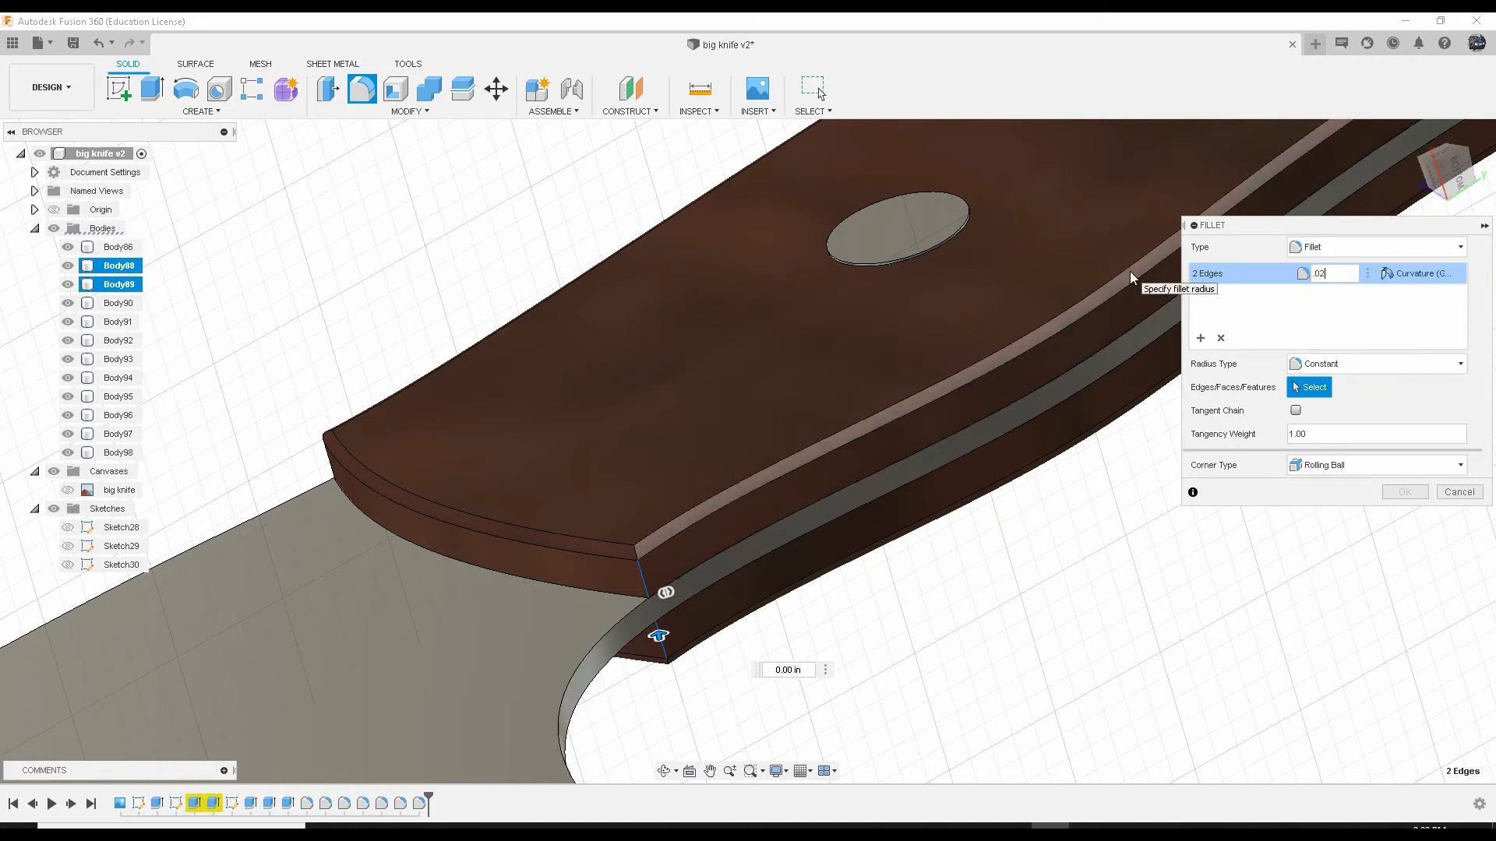
pyautogui.press('Return')
# Step: Examine the whole blade from the right side view and its cutting edge from an angled view
pyautogui.keyDown('shift'); pyautogui.moveTo(672, 465); pyautogui.dragTo(1145, 284, button='middle'); pyautogui.keyUp('shift')
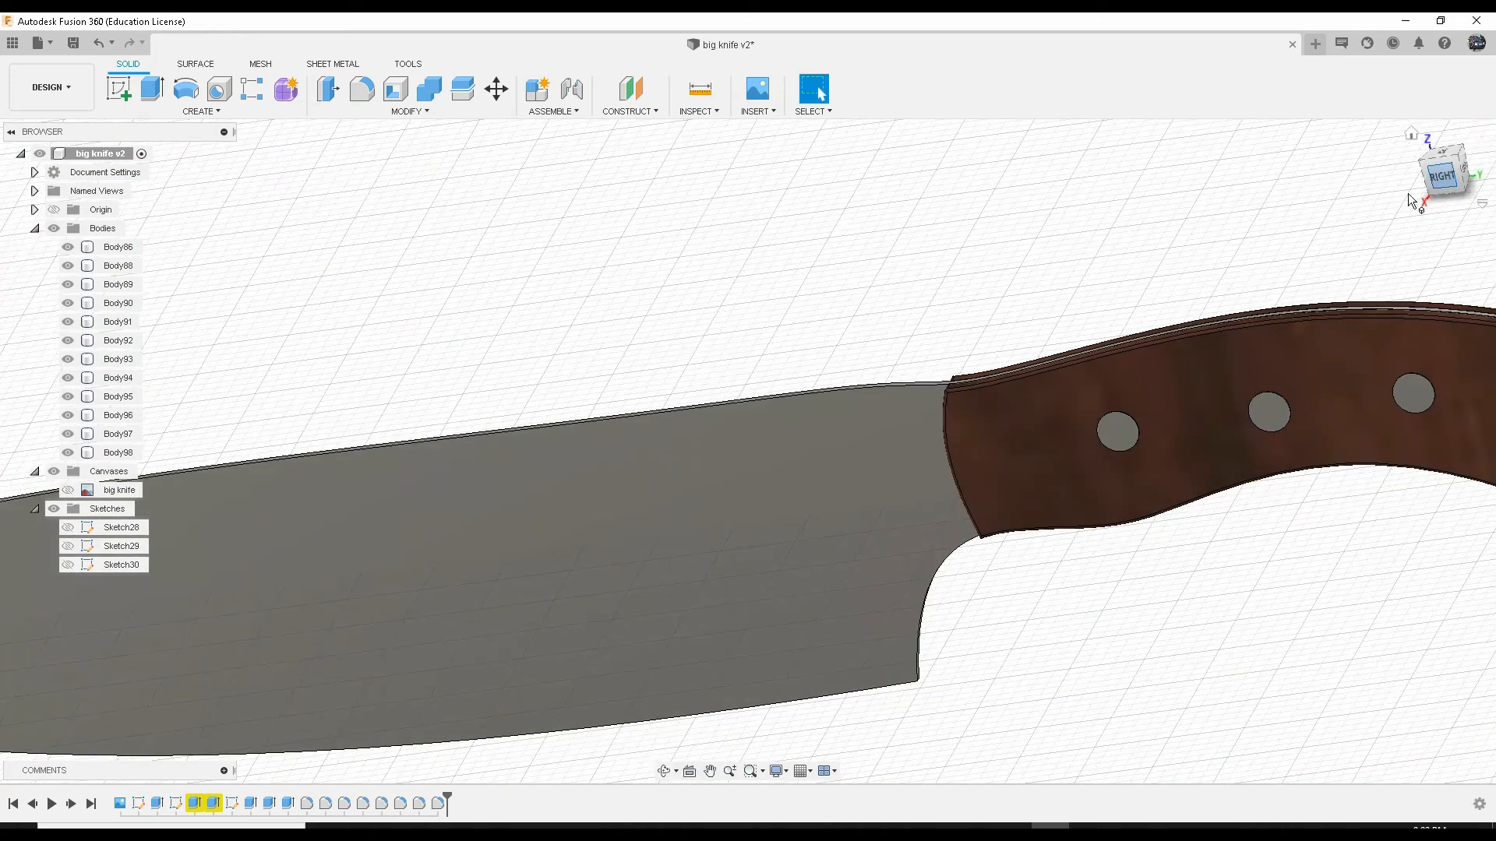
pyautogui.click(1441, 177)
pyautogui.moveTo(623, 529); pyautogui.dragTo(1036, 274, button='middle')
pyautogui.scroll(-3, 904, 395)
pyautogui.scroll(2, 759, 506)
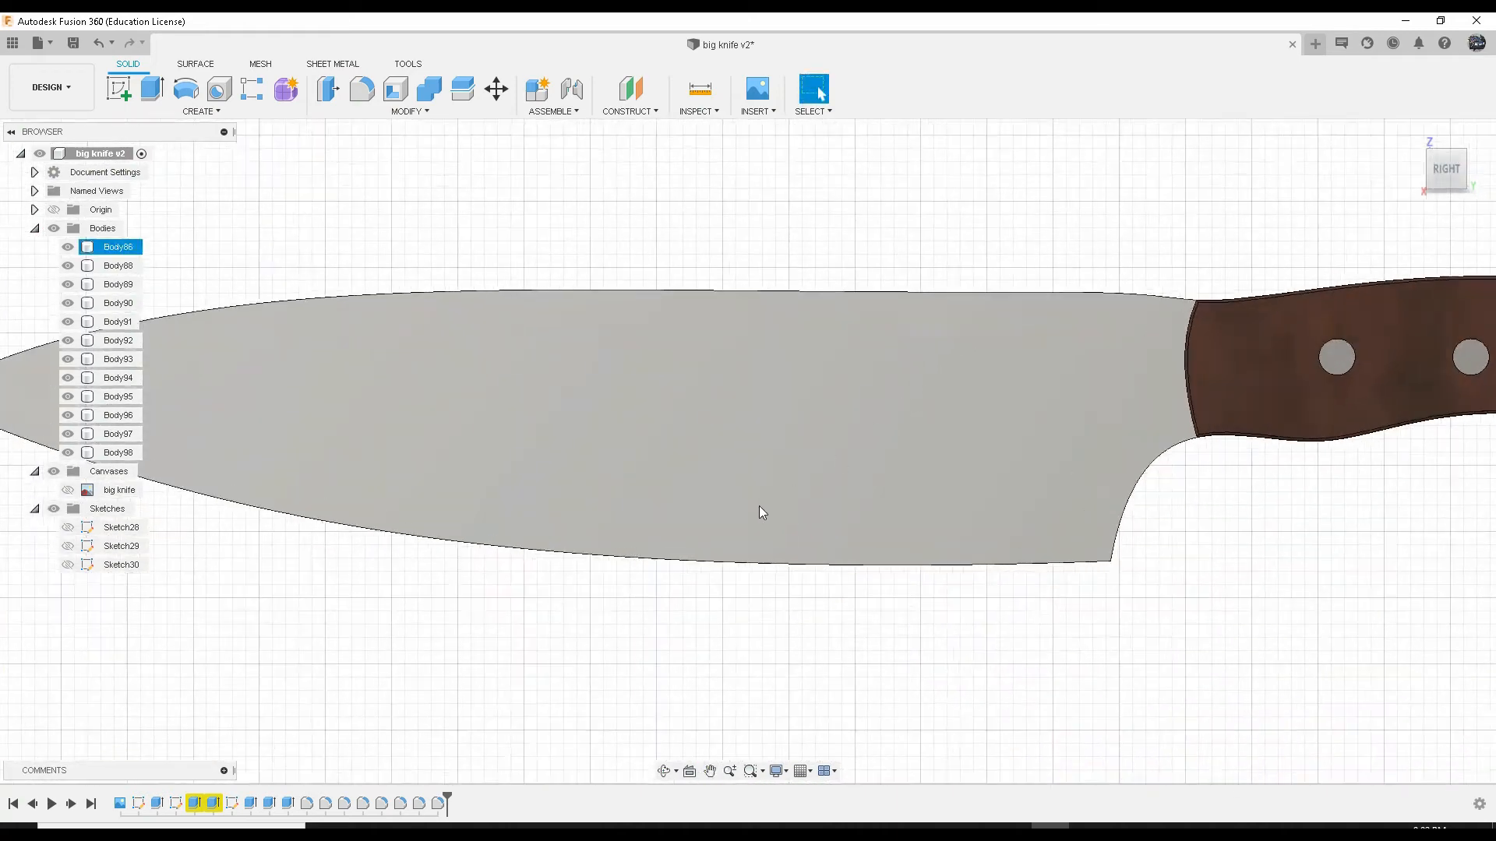
pyautogui.scroll(1, 759, 507)
pyautogui.scroll(-3, 924, 433)
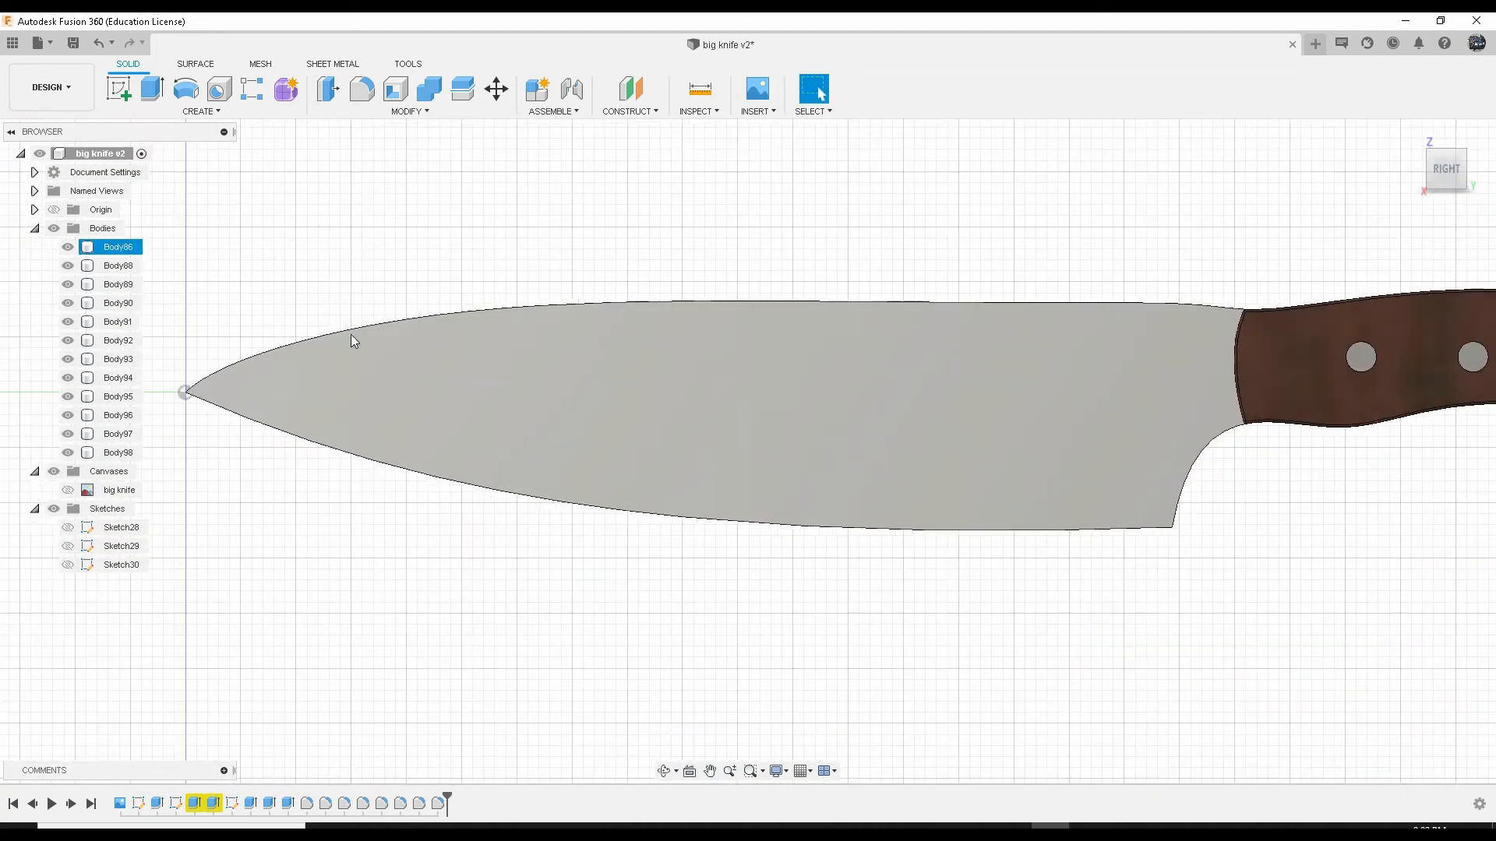
pyautogui.keyDown('shift'); pyautogui.moveTo(601, 474); pyautogui.dragTo(678, 421, button='middle'); pyautogui.keyUp('shift')
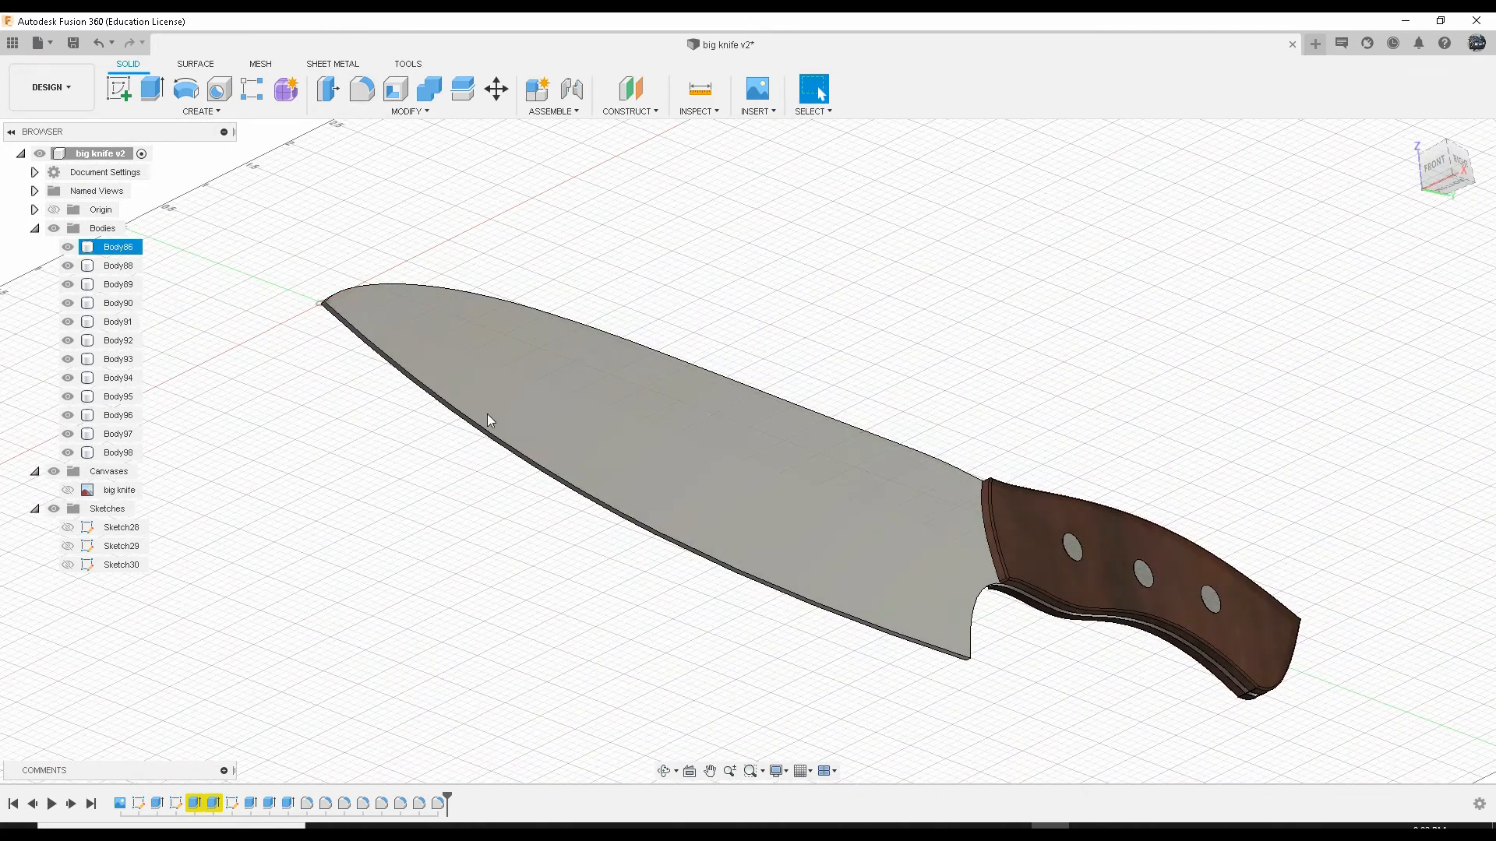
pyautogui.scroll(3, 498, 413)
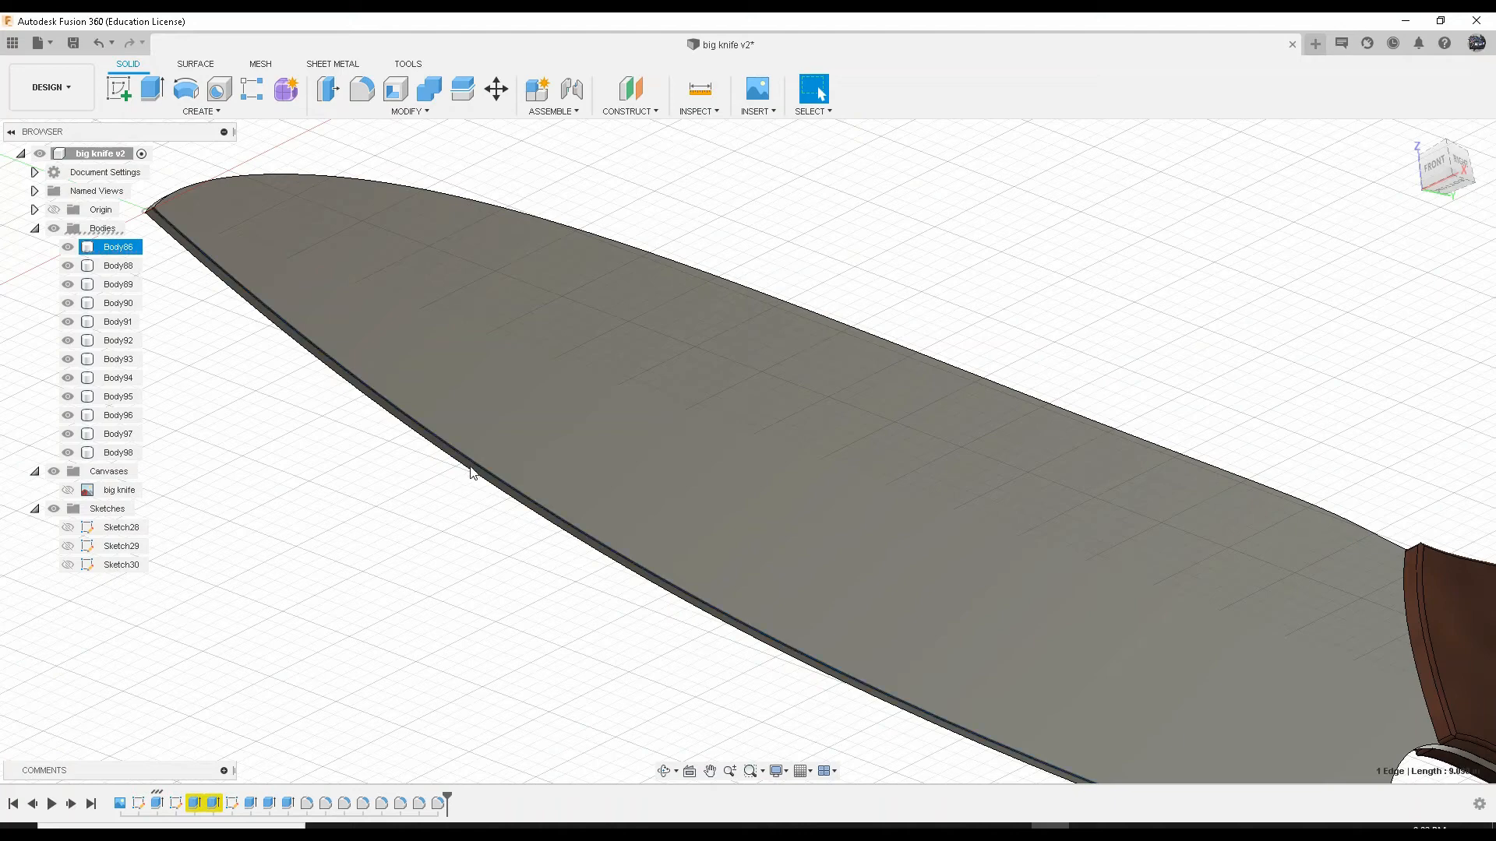
pyautogui.click(471, 478)
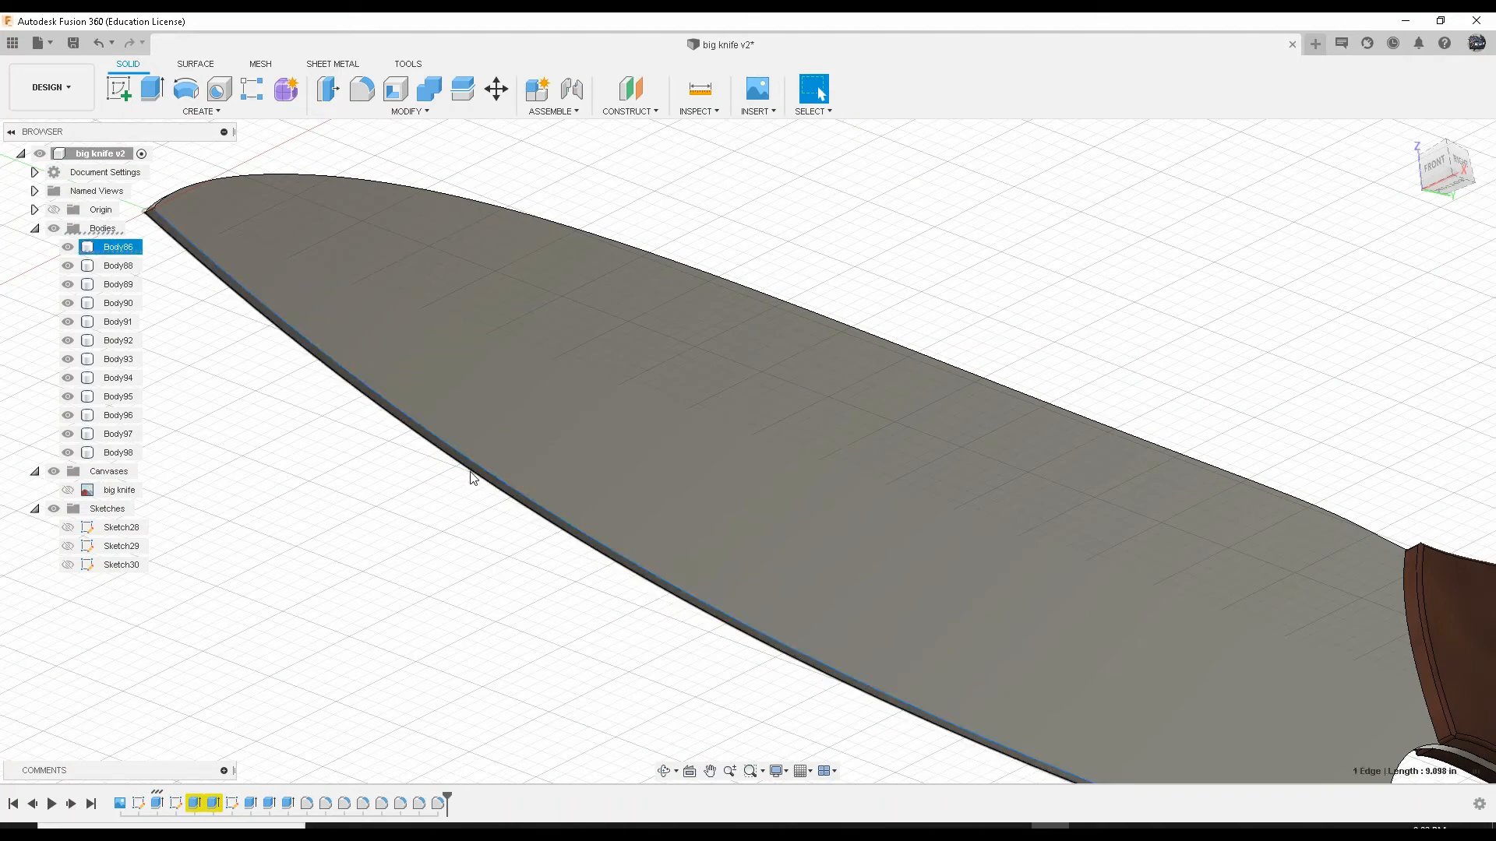
pyautogui.click(364, 90)
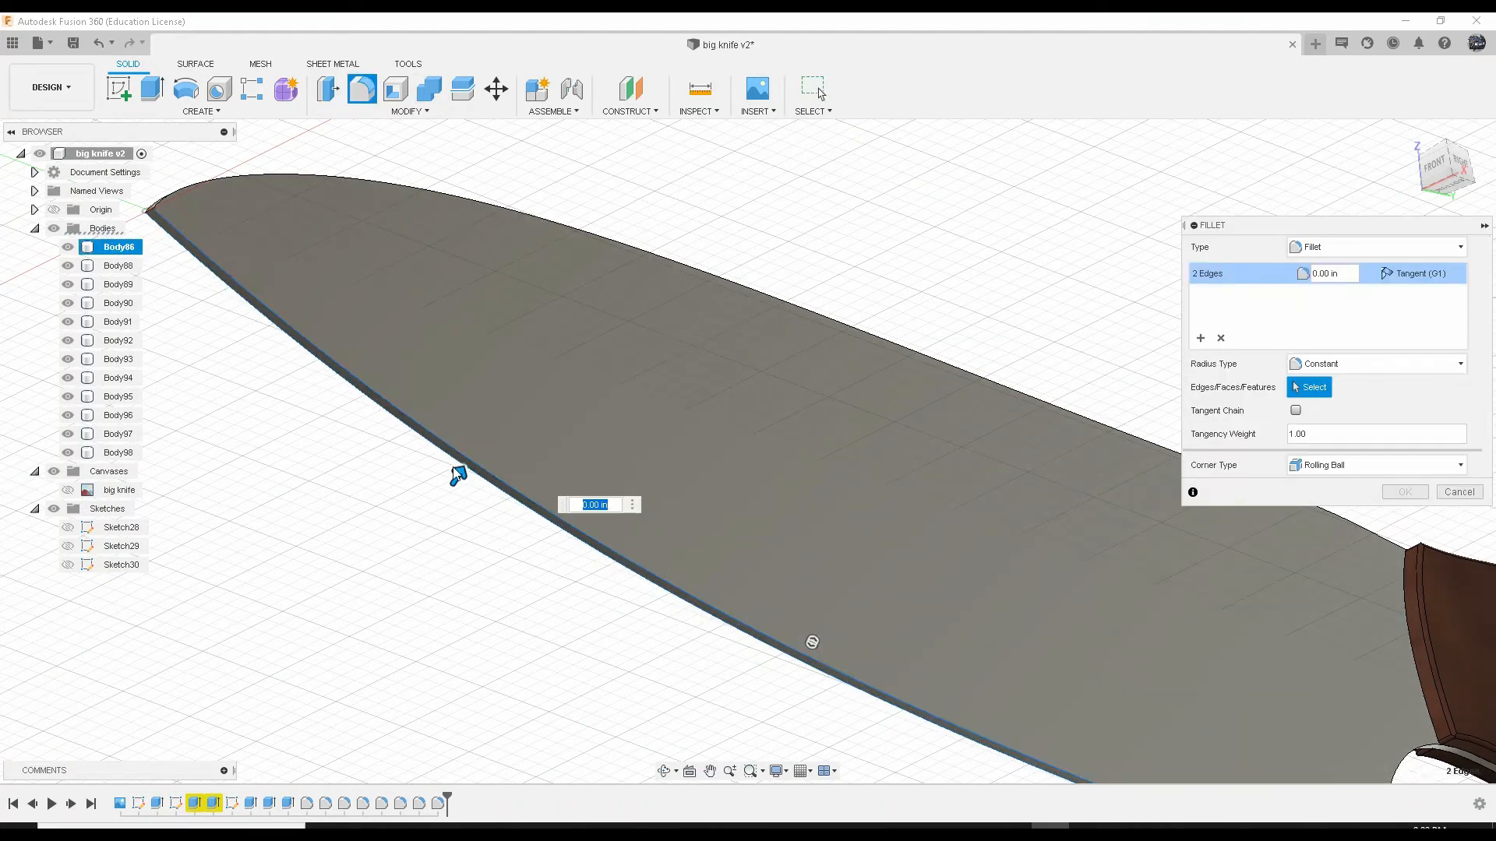
pyautogui.moveTo(457, 473)
pyautogui.mouseDown()
pyautogui.moveTo(437, 491)
pyautogui.moveTo(464, 466)
pyautogui.mouseUp()
pyautogui.keyDown('shift'); pyautogui.moveTo(415, 488); pyautogui.dragTo(477, 517, button='middle'); pyautogui.keyUp('shift')
pyautogui.moveTo(452, 463); pyautogui.dragTo(440, 470)
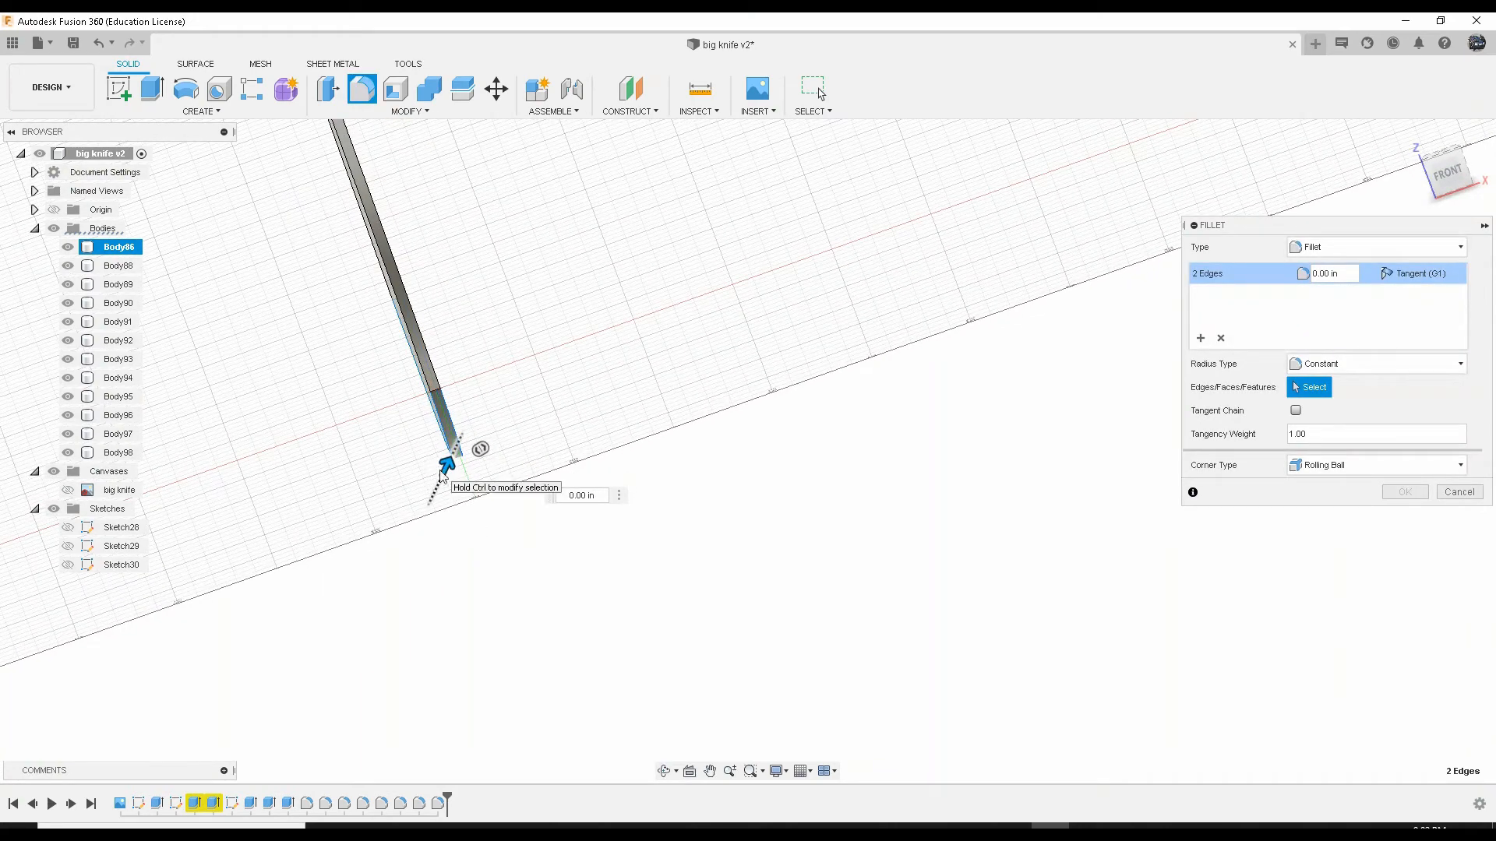
pyautogui.moveTo(468, 414)
pyautogui.keyDown('shift'); pyautogui.mouseDown(button='middle')
pyautogui.moveTo(466, 391)
pyautogui.moveTo(458, 429)
pyautogui.moveTo(473, 433)
pyautogui.mouseUp(button='middle'); pyautogui.keyUp('shift')
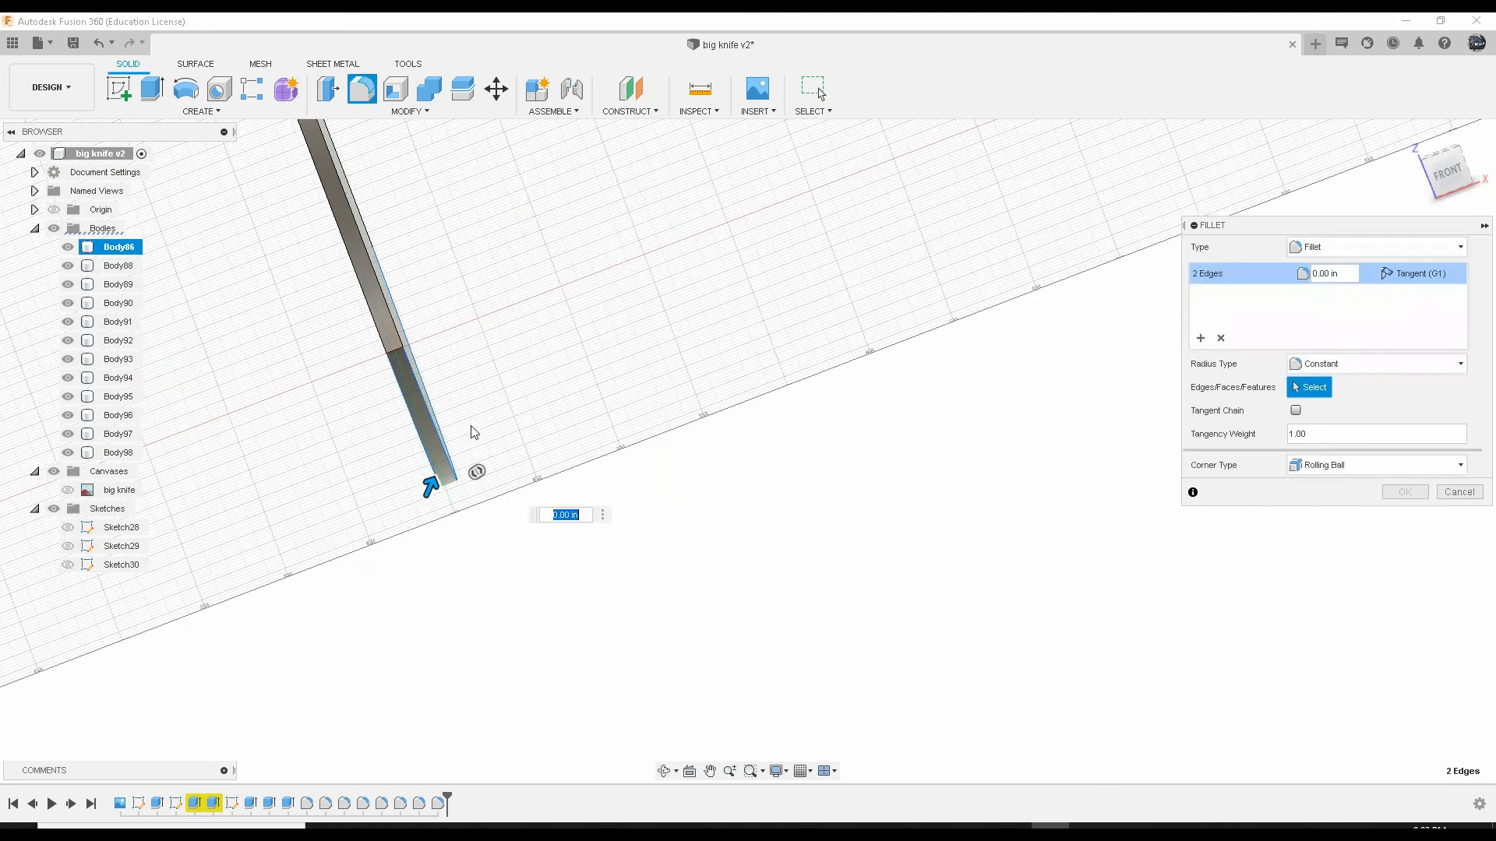
pyautogui.click(1446, 279)
pyautogui.click(1414, 311)
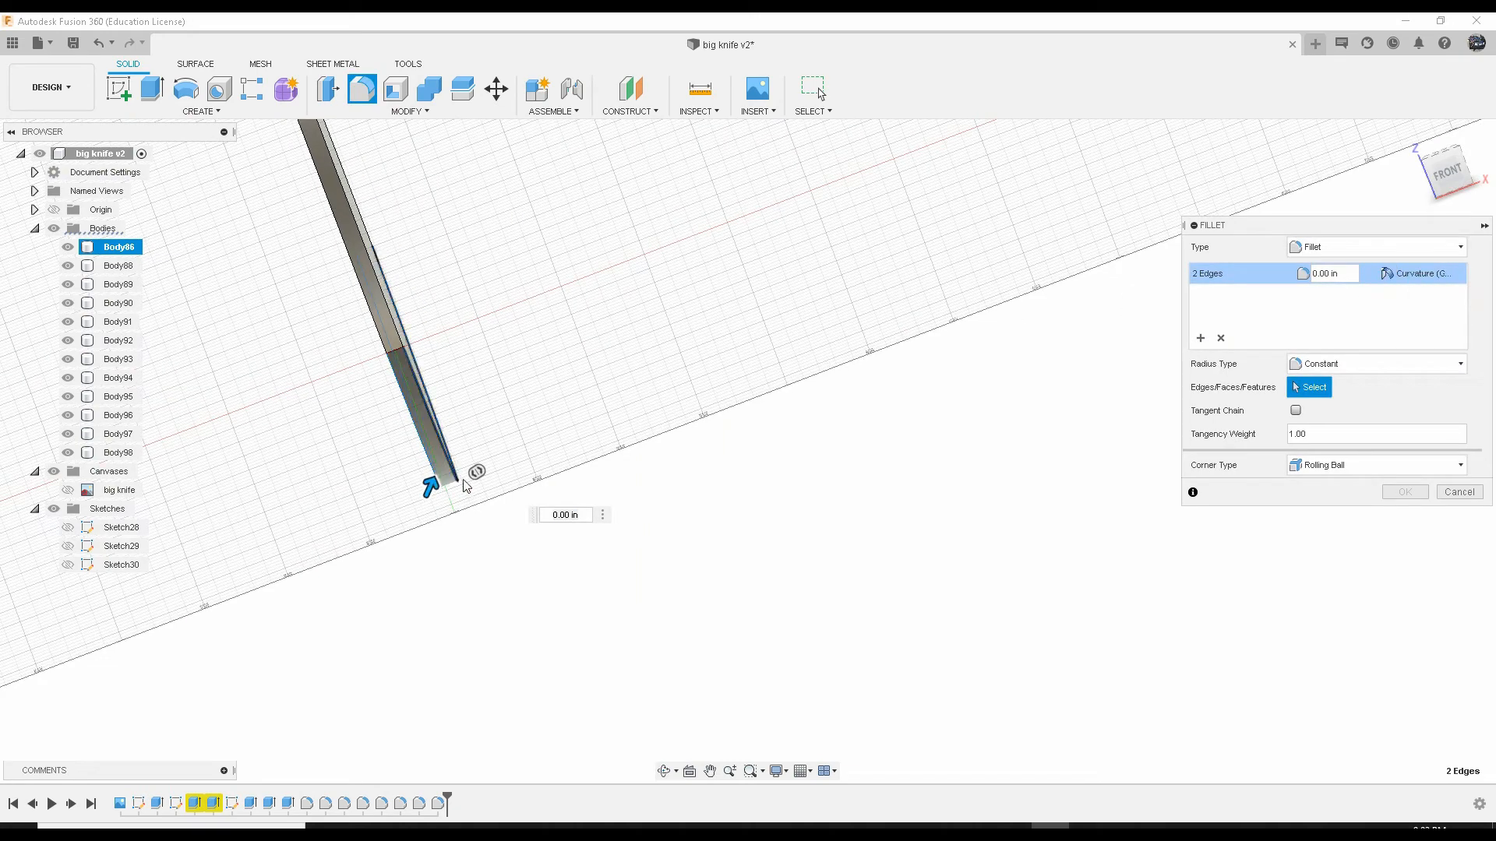
pyautogui.moveTo(466, 486); pyautogui.dragTo(413, 491)
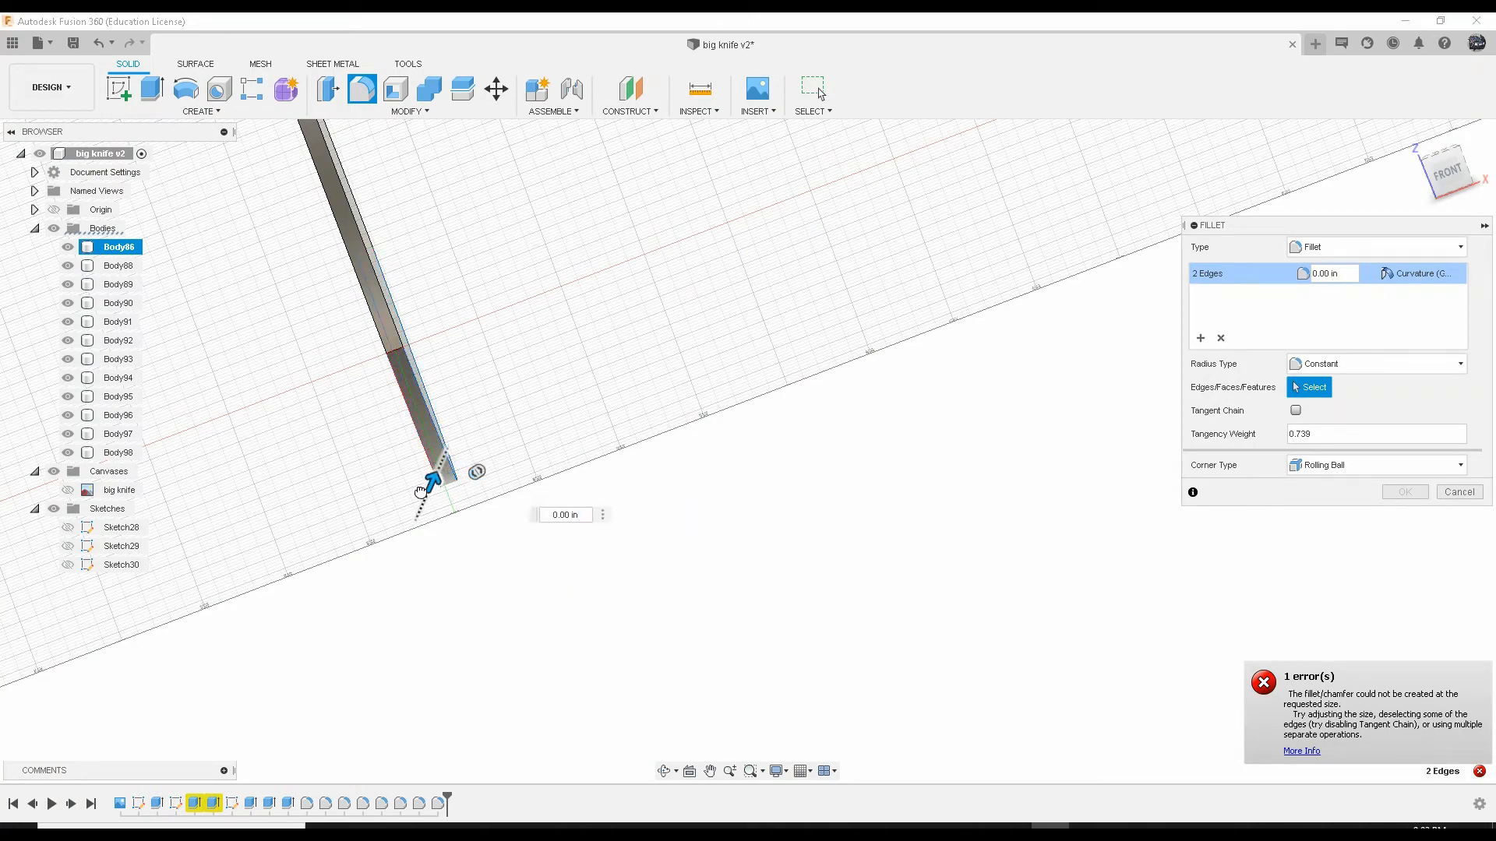
pyautogui.click(1453, 493)
# Step: Fillet one long lower edge of the blade with a 0.053 in radius and Tangent (G1) continuity
pyautogui.keyDown('shift'); pyautogui.moveTo(588, 362); pyautogui.dragTo(449, 371, button='middle'); pyautogui.keyUp('shift')
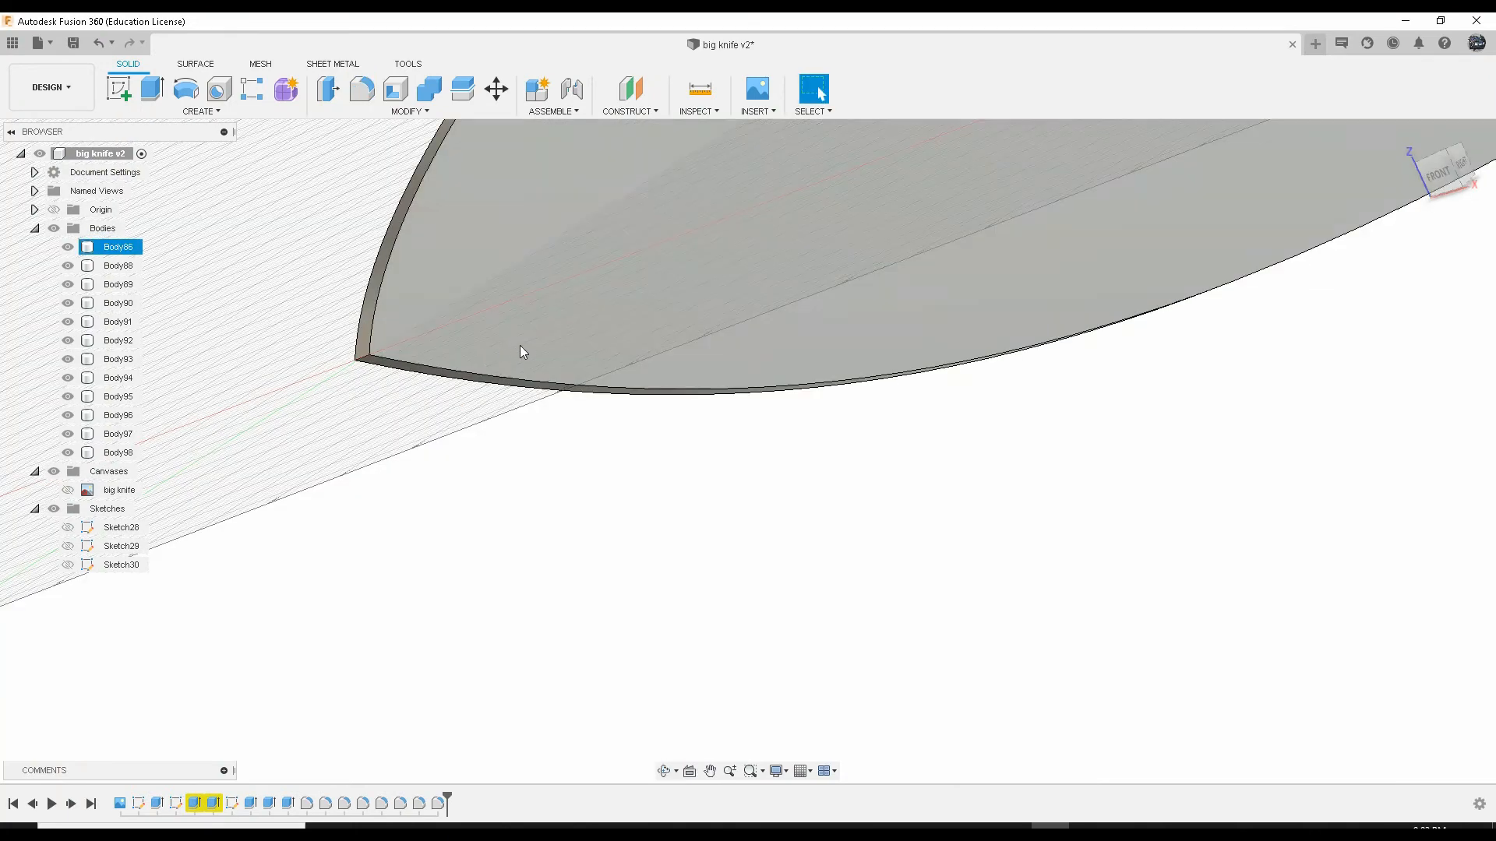
pyautogui.click(523, 381)
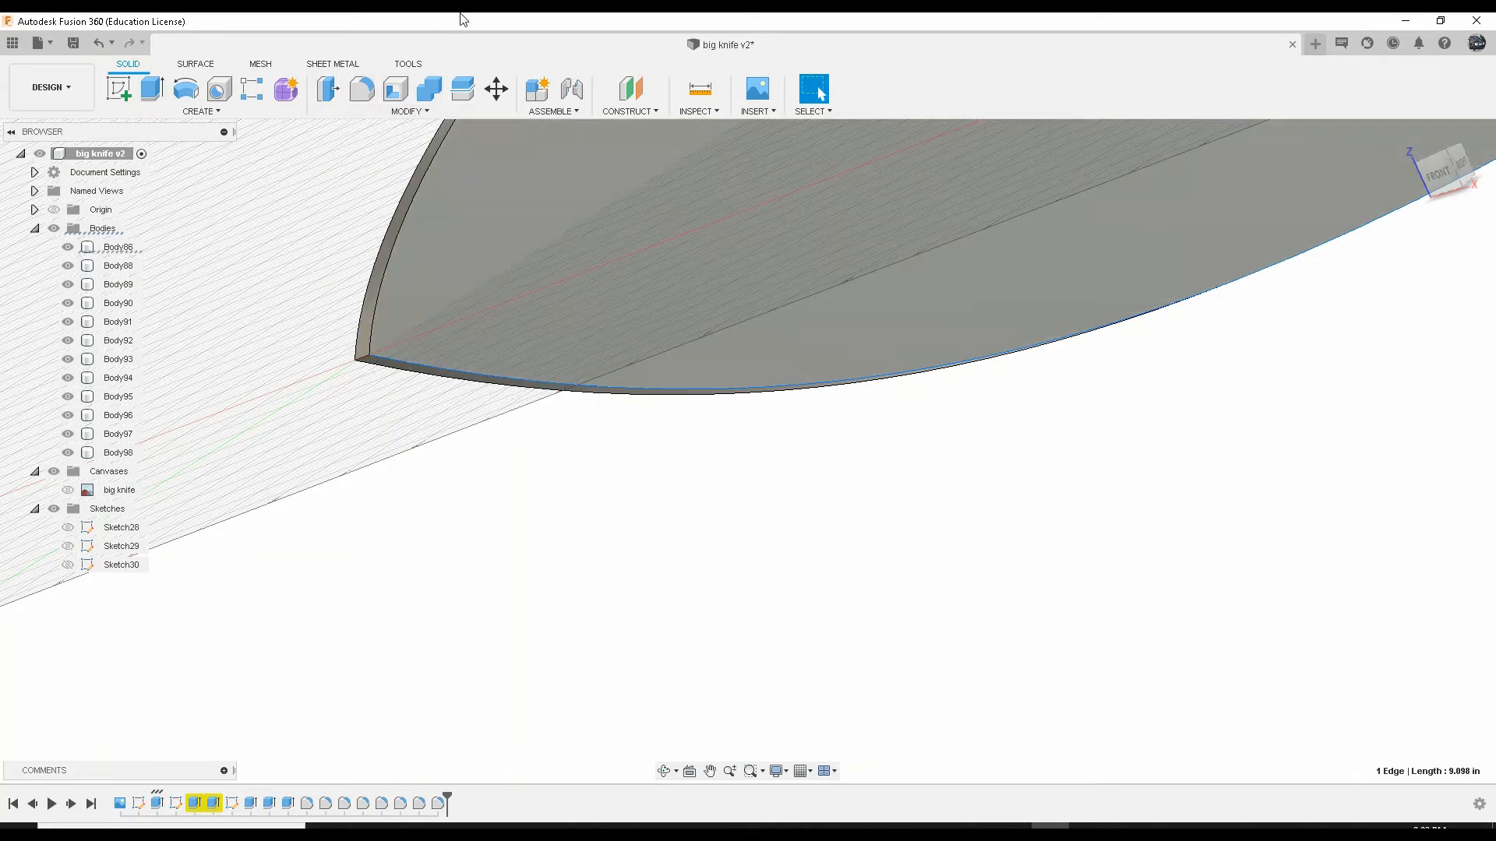
pyautogui.click(361, 88)
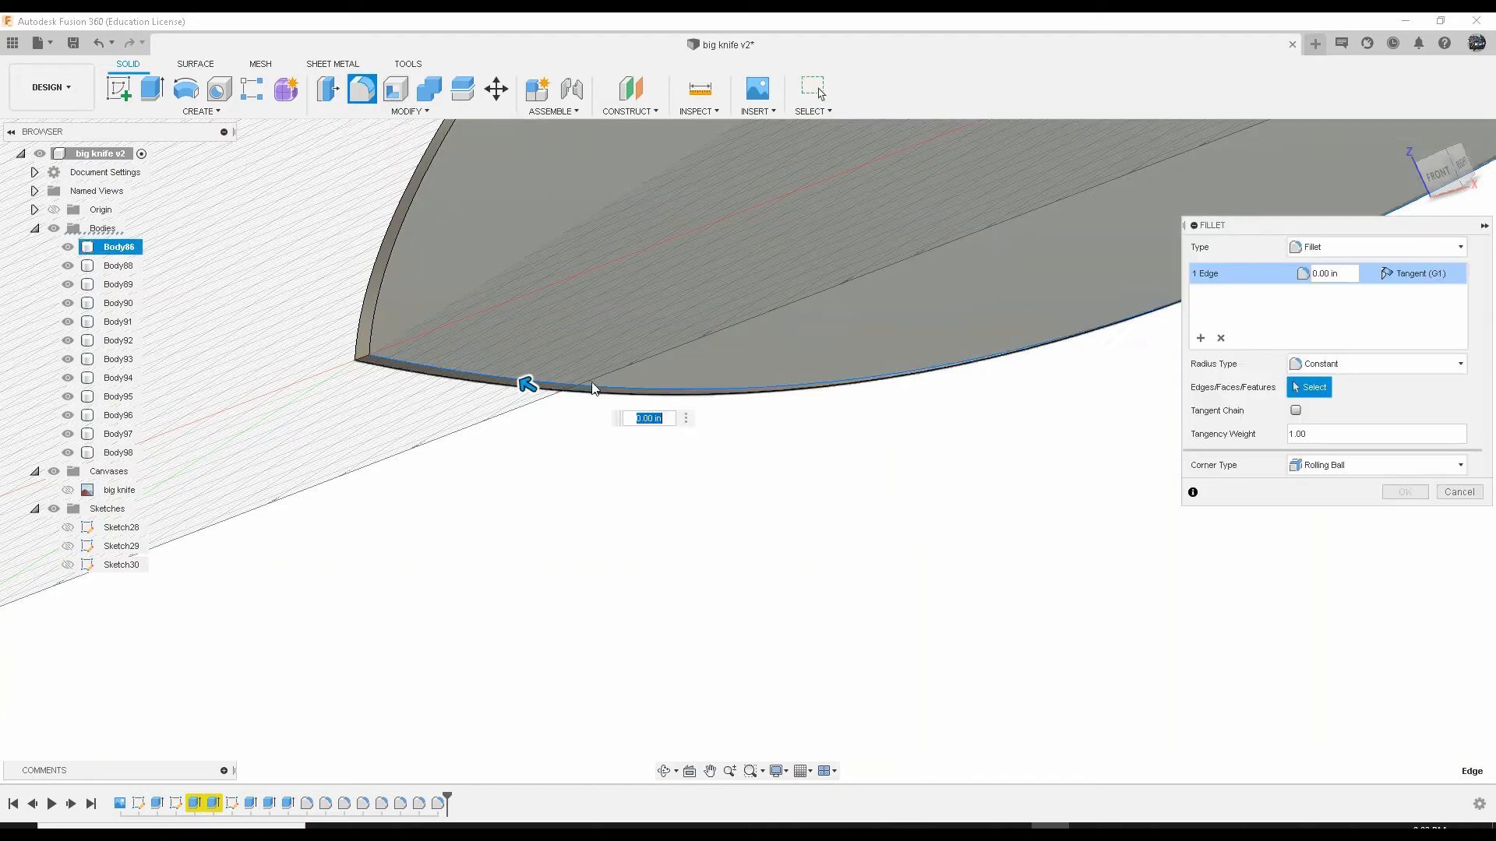
pyautogui.keyDown('shift'); pyautogui.moveTo(564, 427); pyautogui.dragTo(641, 409, button='middle'); pyautogui.keyUp('shift')
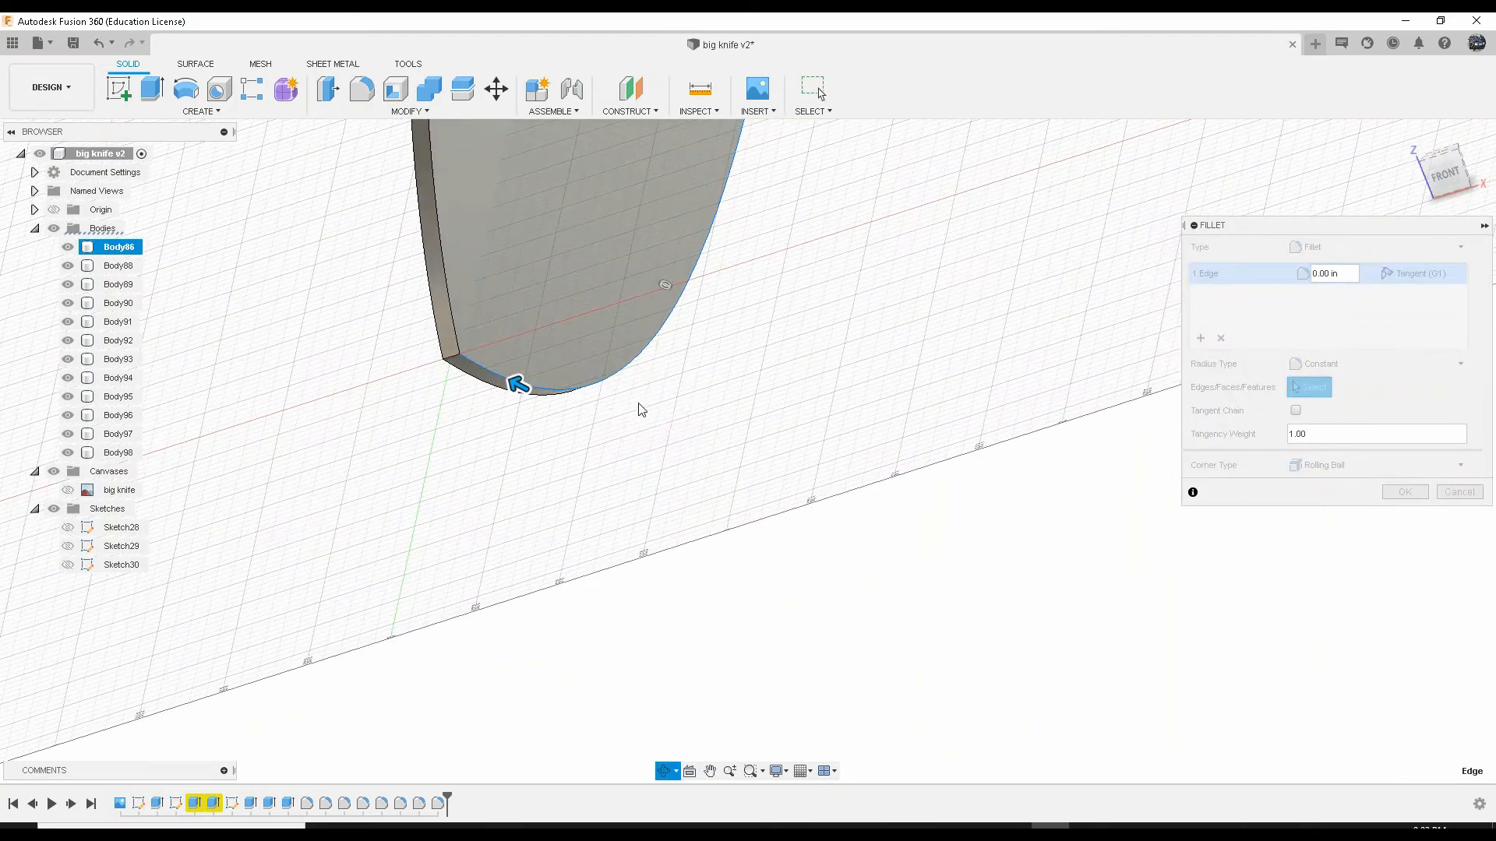
pyautogui.click(1420, 273)
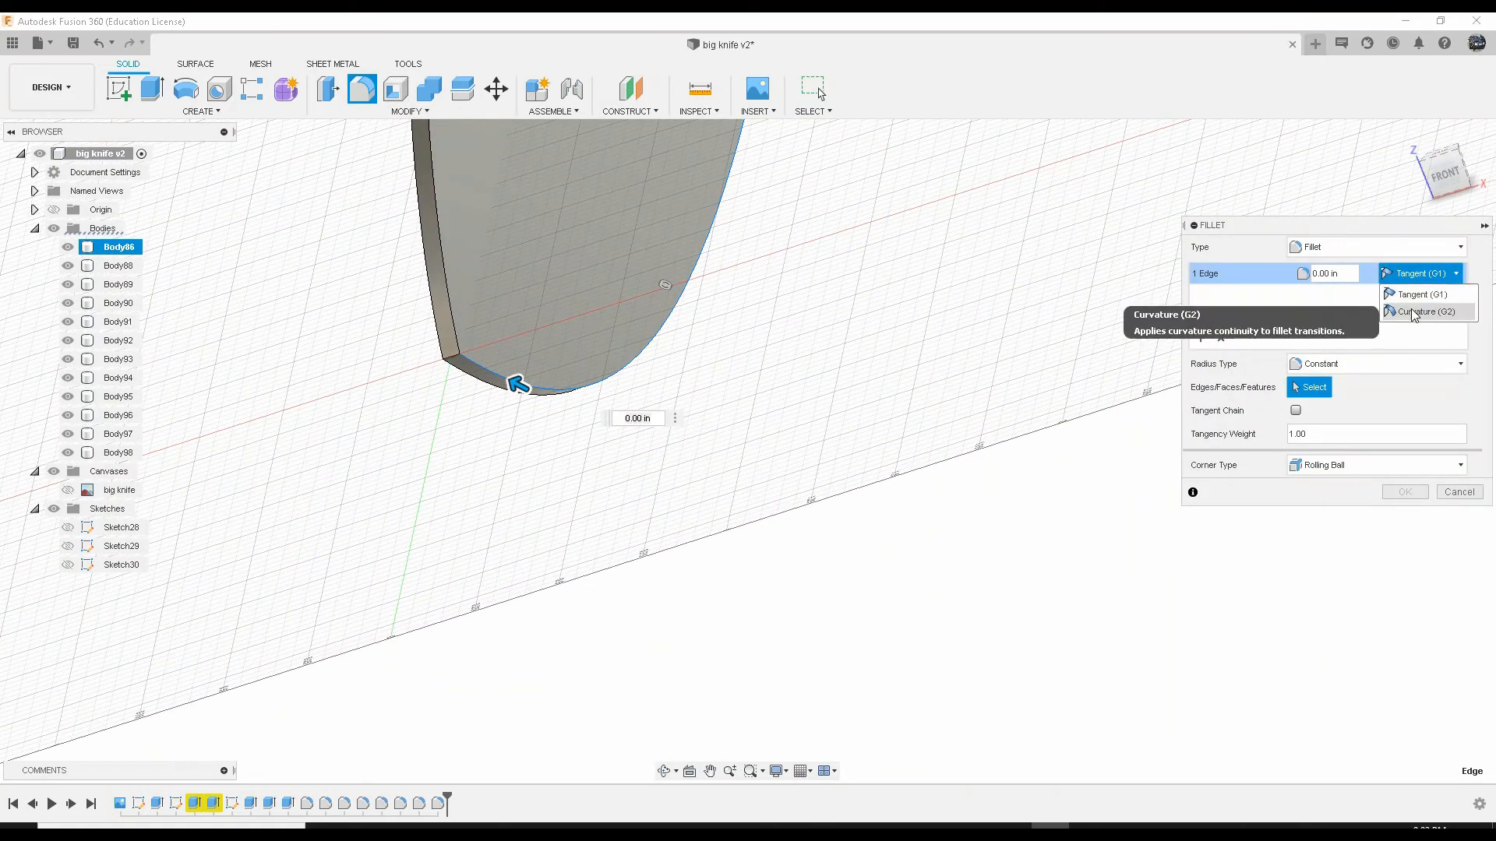
pyautogui.click(1323, 313)
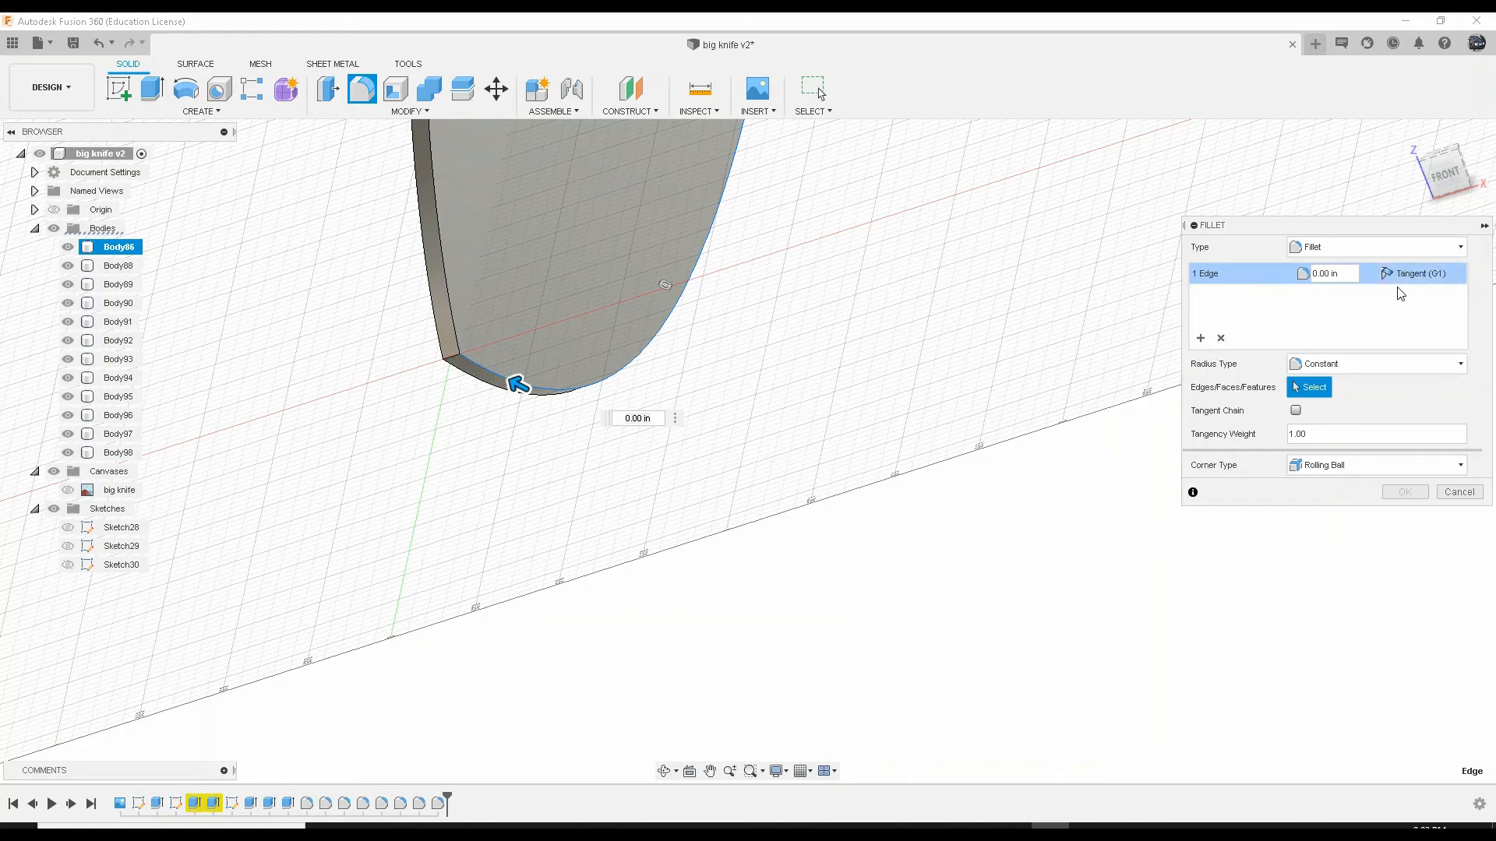
pyautogui.moveTo(593, 409)
pyautogui.keyDown('shift'); pyautogui.mouseDown(button='middle')
pyautogui.moveTo(604, 399)
pyautogui.moveTo(594, 408)
pyautogui.mouseUp(button='middle'); pyautogui.keyUp('shift')
pyautogui.scroll(3, 594, 408)
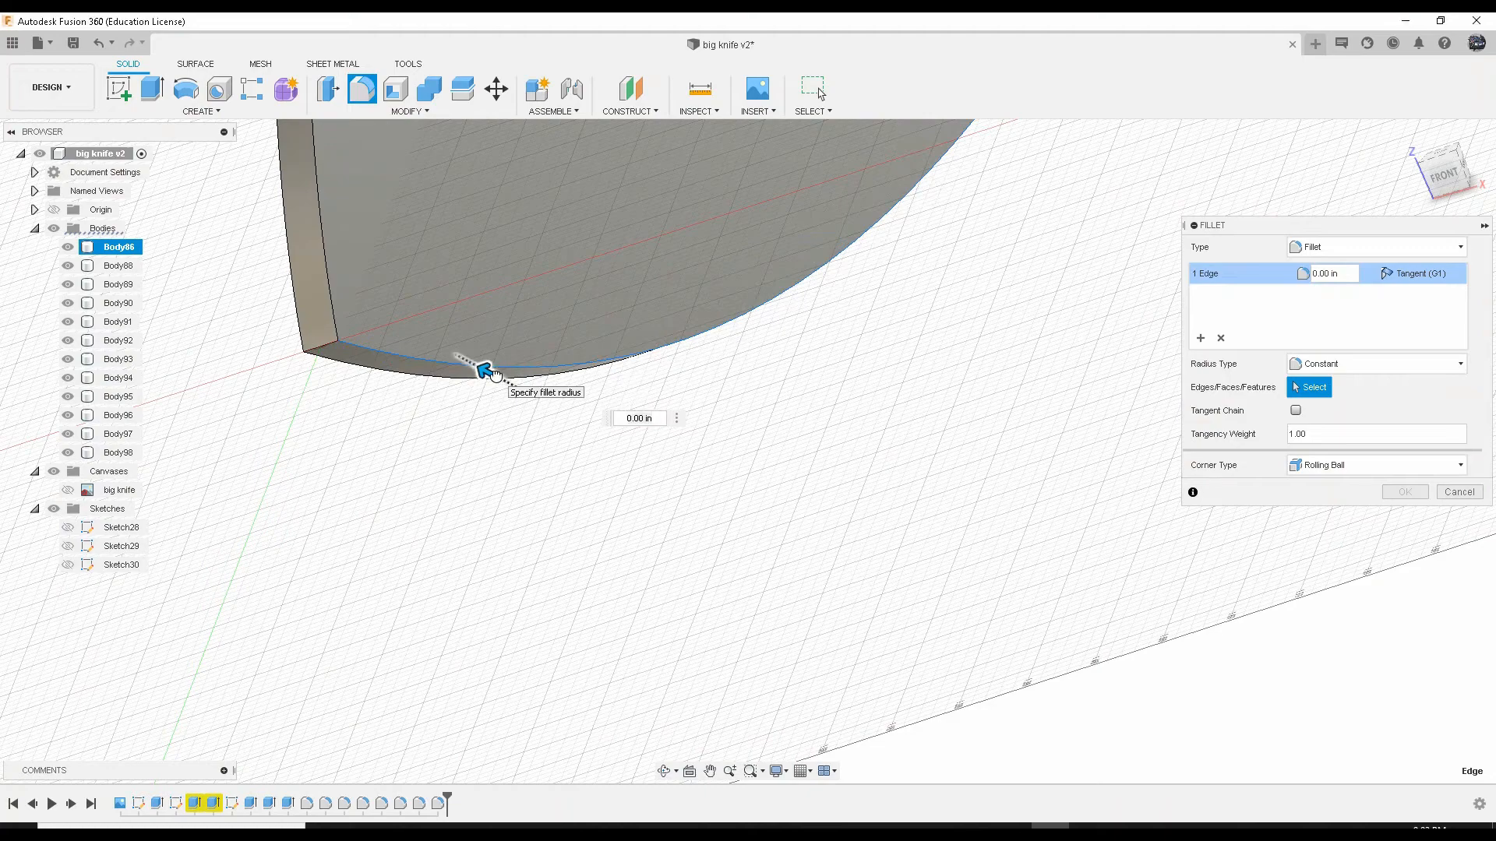
pyautogui.moveTo(489, 372); pyautogui.dragTo(472, 362)
pyautogui.moveTo(431, 403)
pyautogui.keyDown('shift'); pyautogui.mouseDown(button='middle')
pyautogui.moveTo(464, 387)
pyautogui.moveTo(456, 403)
pyautogui.mouseUp(button='middle'); pyautogui.keyUp('shift')
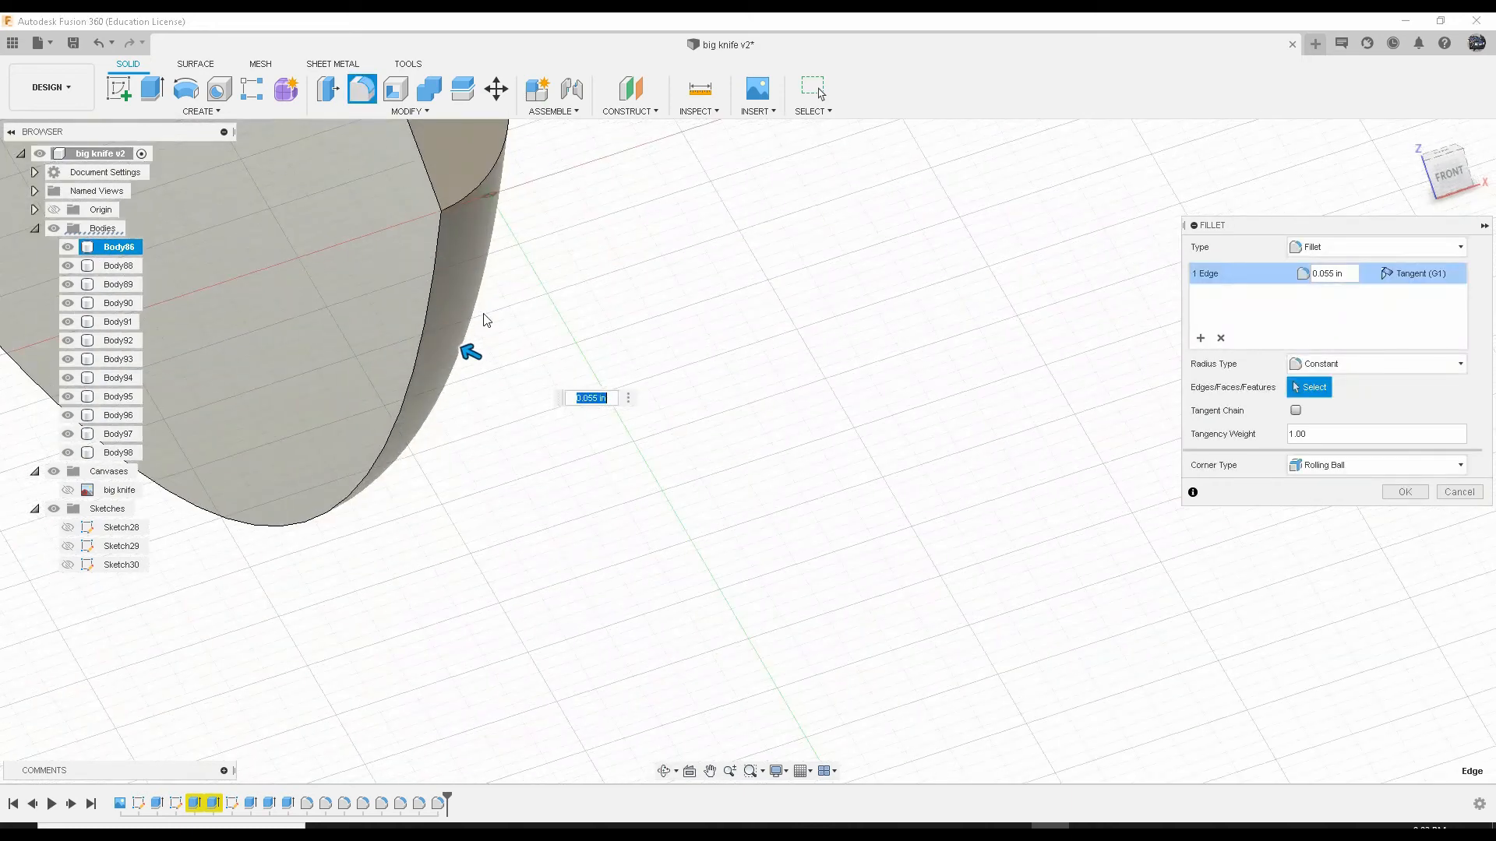
pyautogui.moveTo(471, 348)
pyautogui.mouseDown()
pyautogui.moveTo(487, 356)
pyautogui.moveTo(474, 349)
pyautogui.mouseUp()
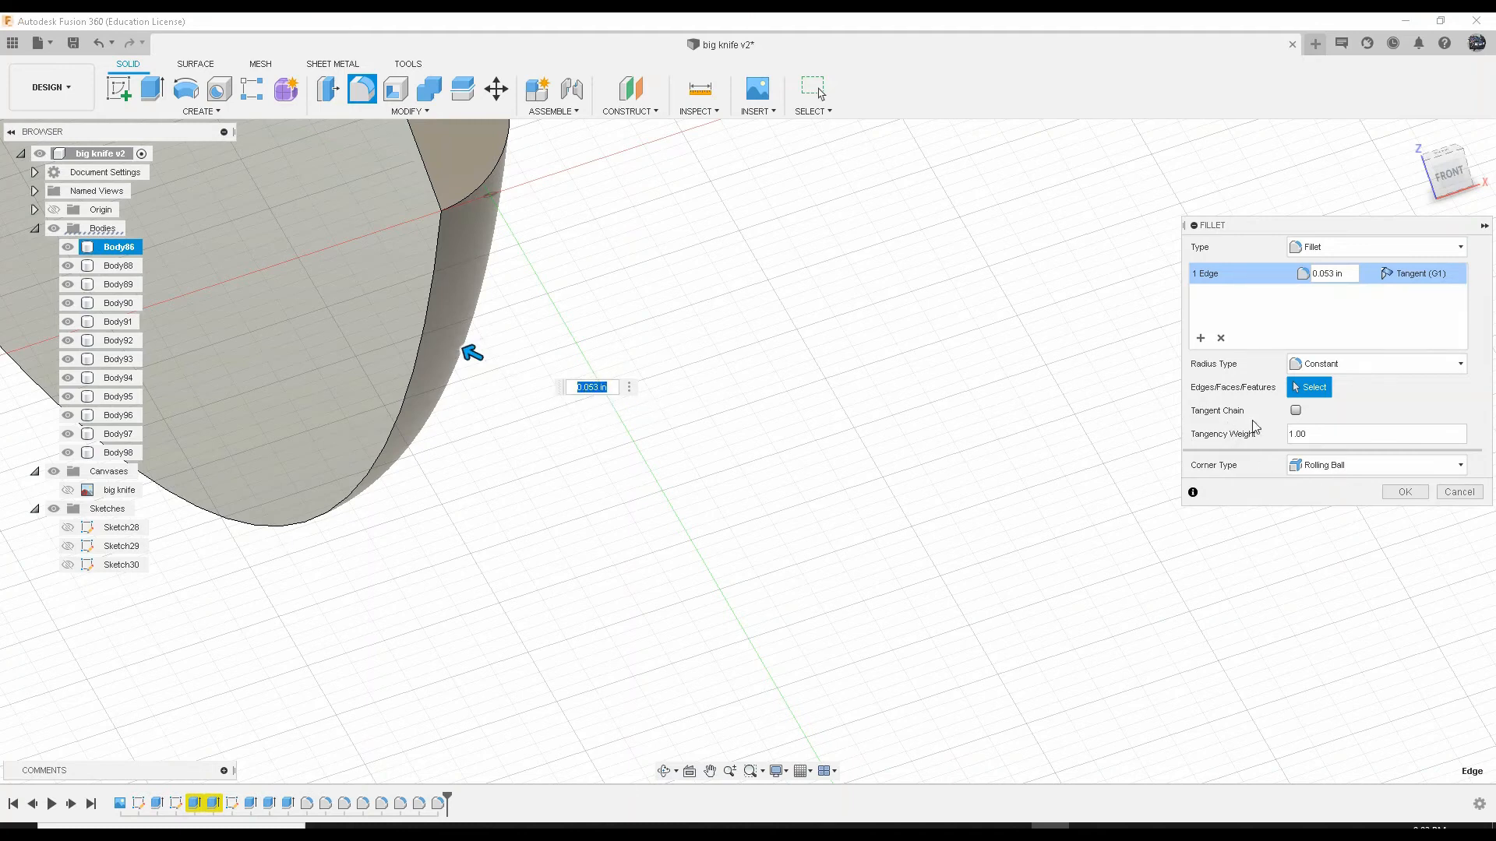
pyautogui.click(1395, 492)
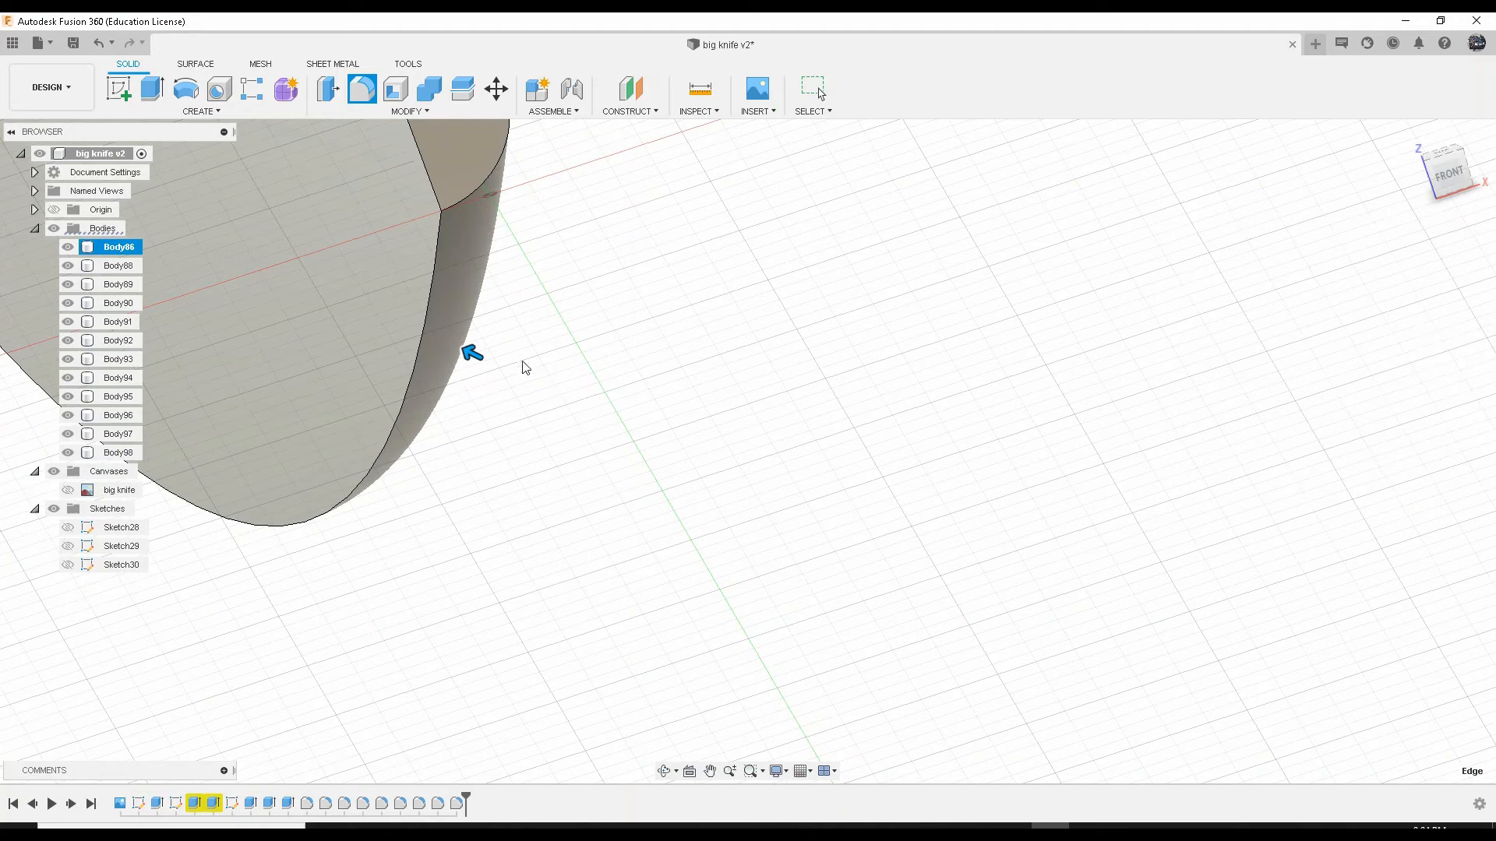
pyautogui.press('Escape')
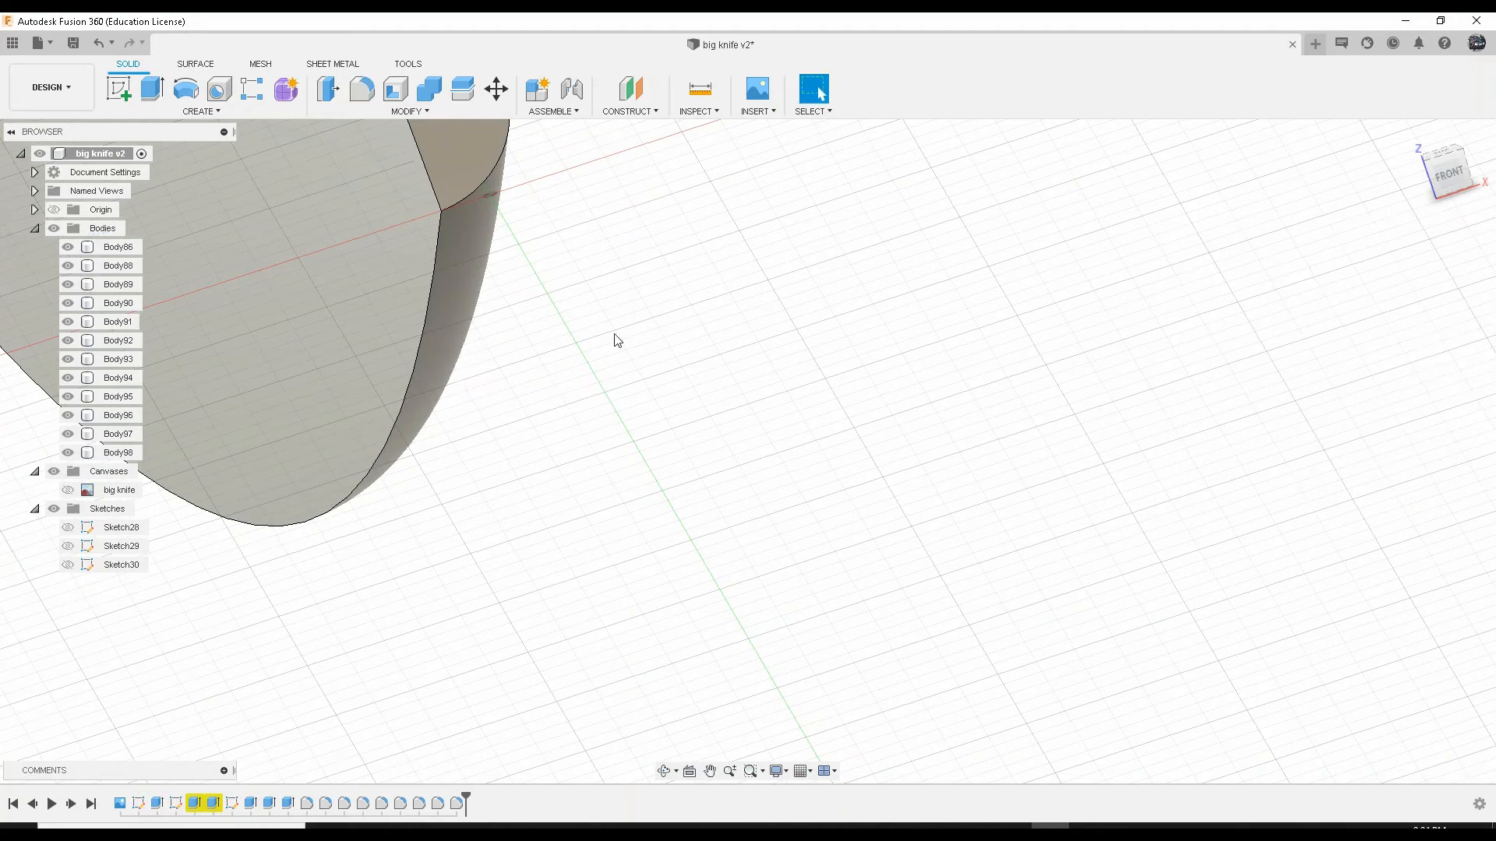
# Step: Examine the filleted cutting edge and the whole knife from the home view
pyautogui.click(1414, 132)
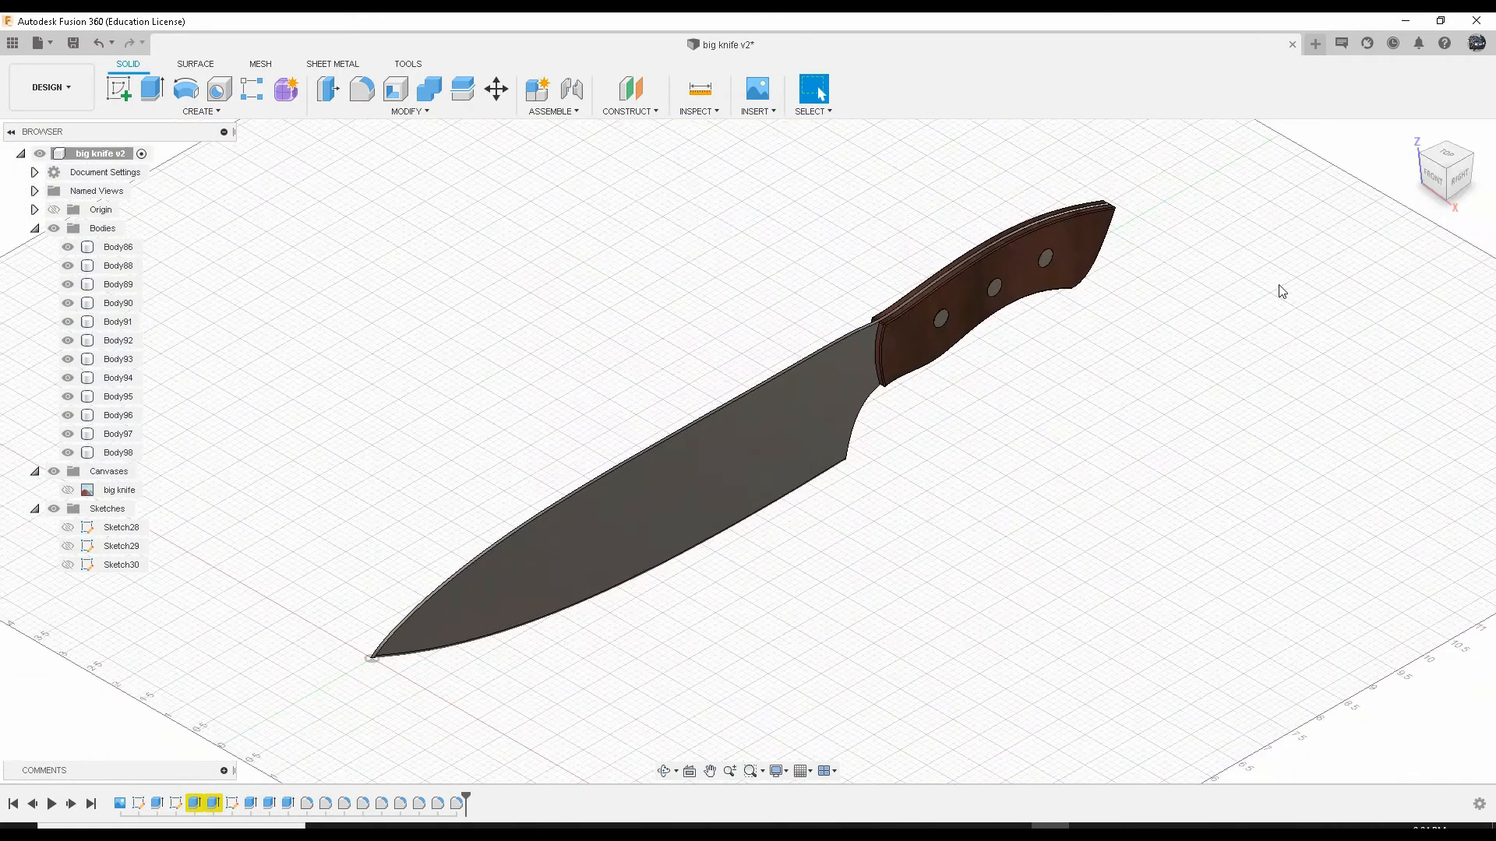
pyautogui.scroll(3, 680, 567)
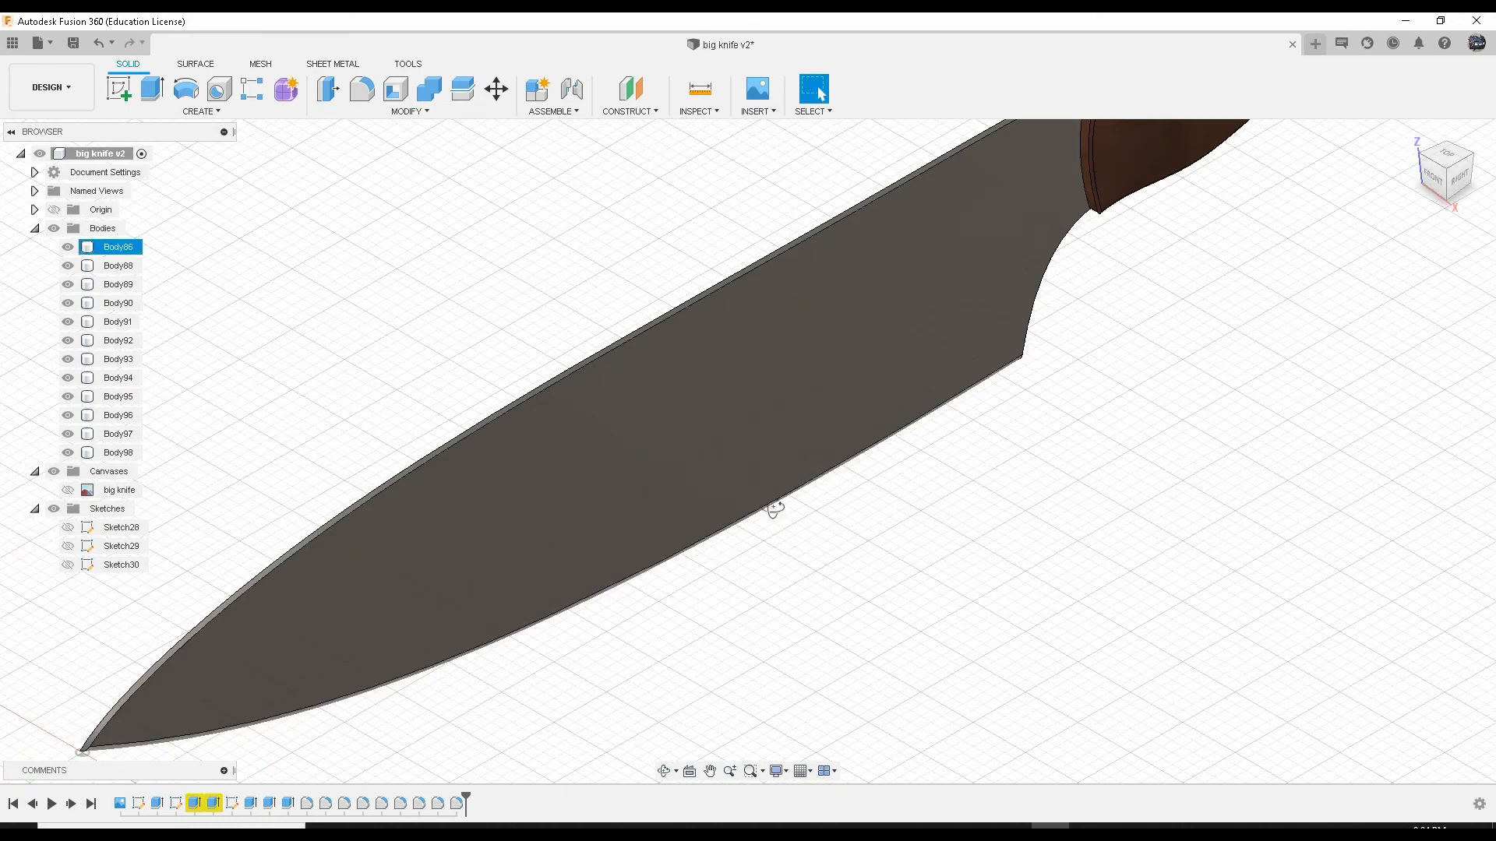
pyautogui.keyDown('shift'); pyautogui.moveTo(772, 508); pyautogui.dragTo(834, 424, button='middle'); pyautogui.keyUp('shift')
pyautogui.scroll(-3, 894, 443)
pyautogui.scroll(3, 934, 410)
pyautogui.scroll(-3, 943, 406)
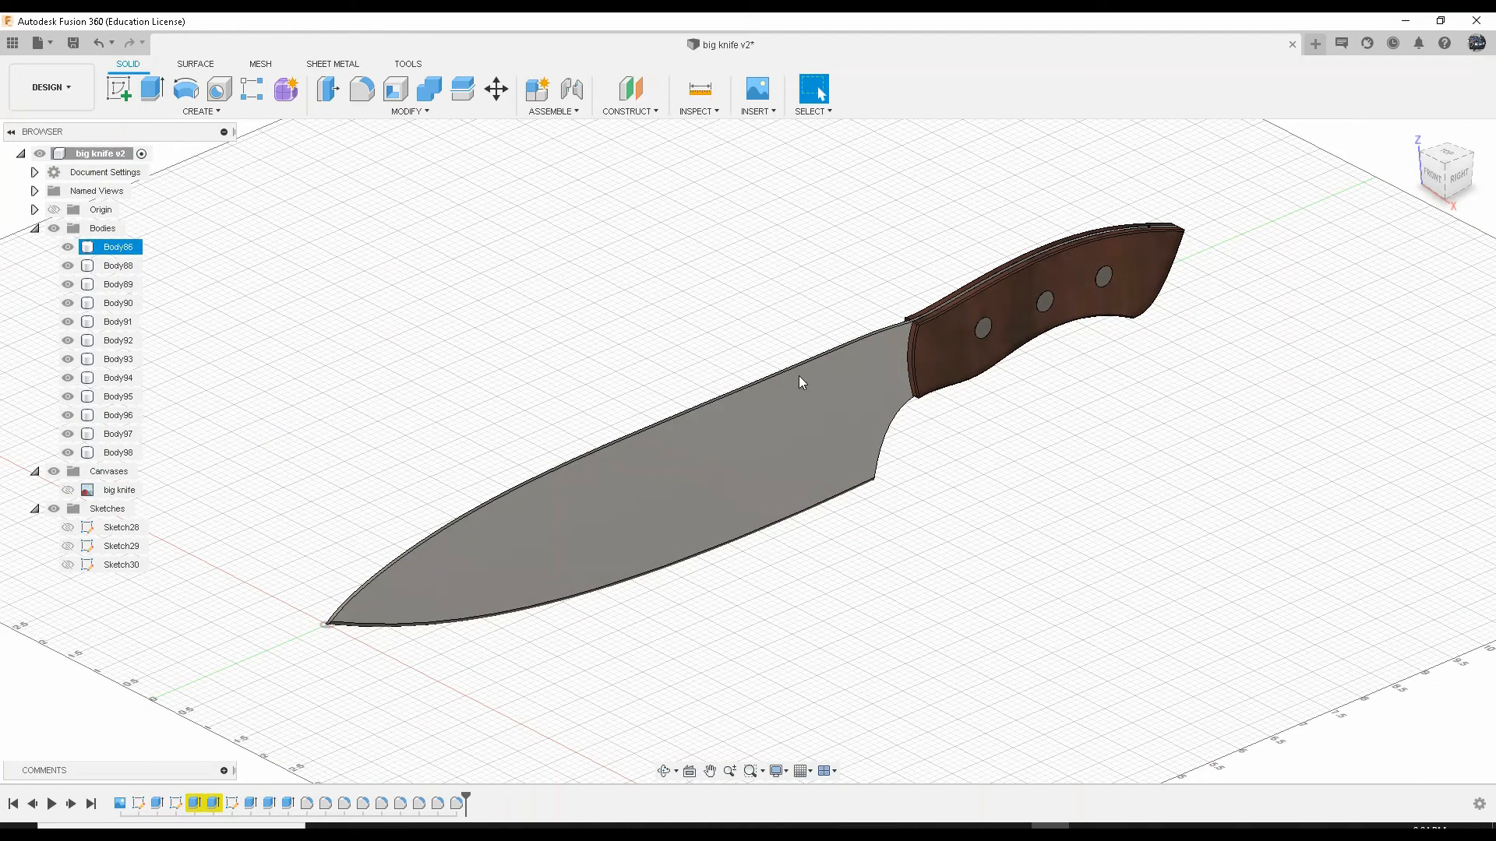
pyautogui.scroll(2, 789, 474)
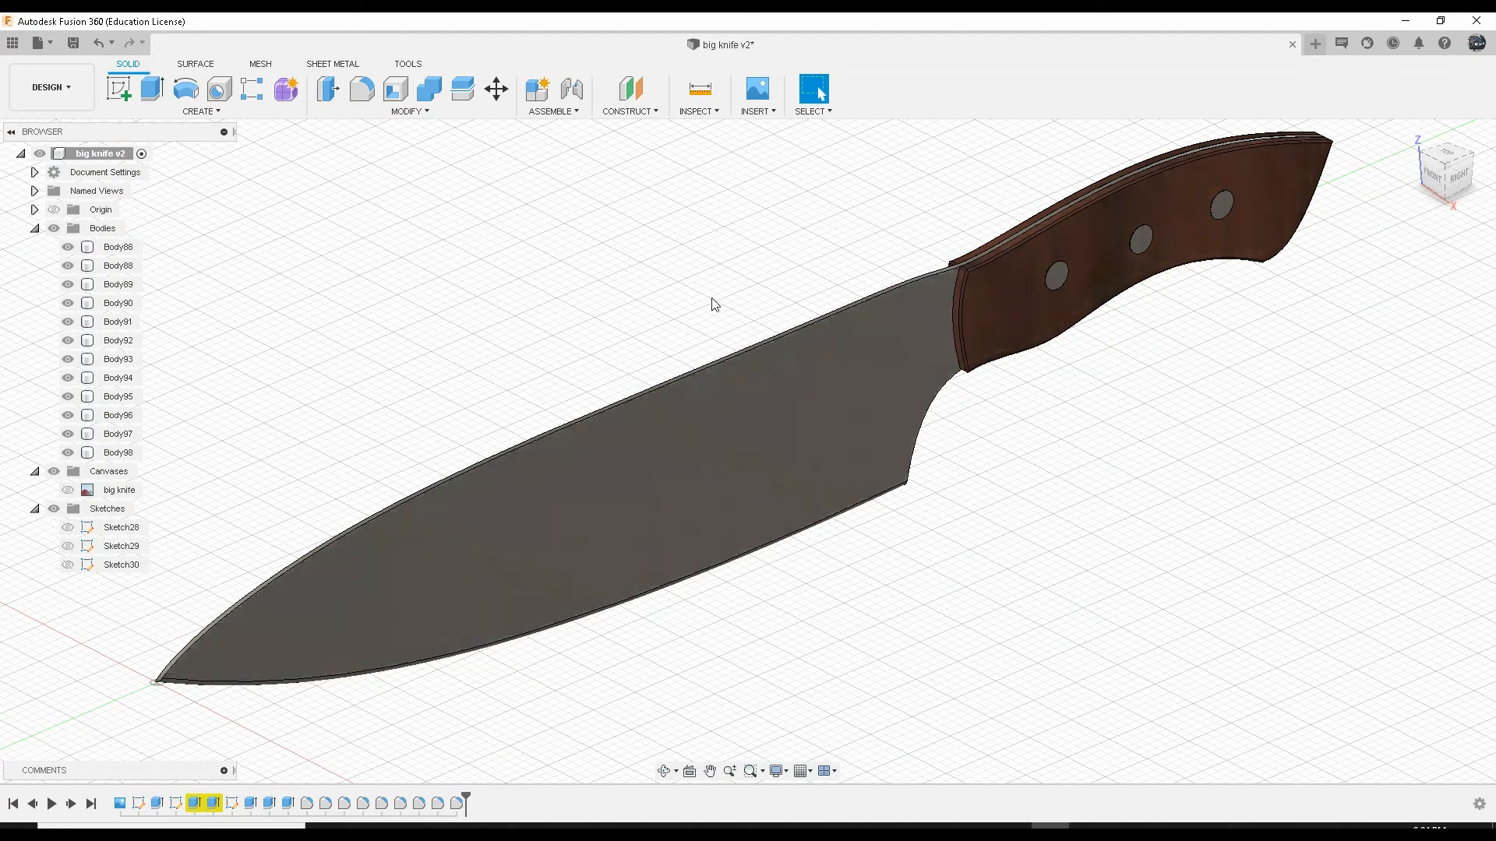
# Step: Try Brass - Polished on the blade, and apply Stainless Steel - Polished to the whole knife body, removing the appearances on its faces
pyautogui.click(765, 469)
pyautogui.rightClick(765, 468)
pyautogui.click(760, 637)
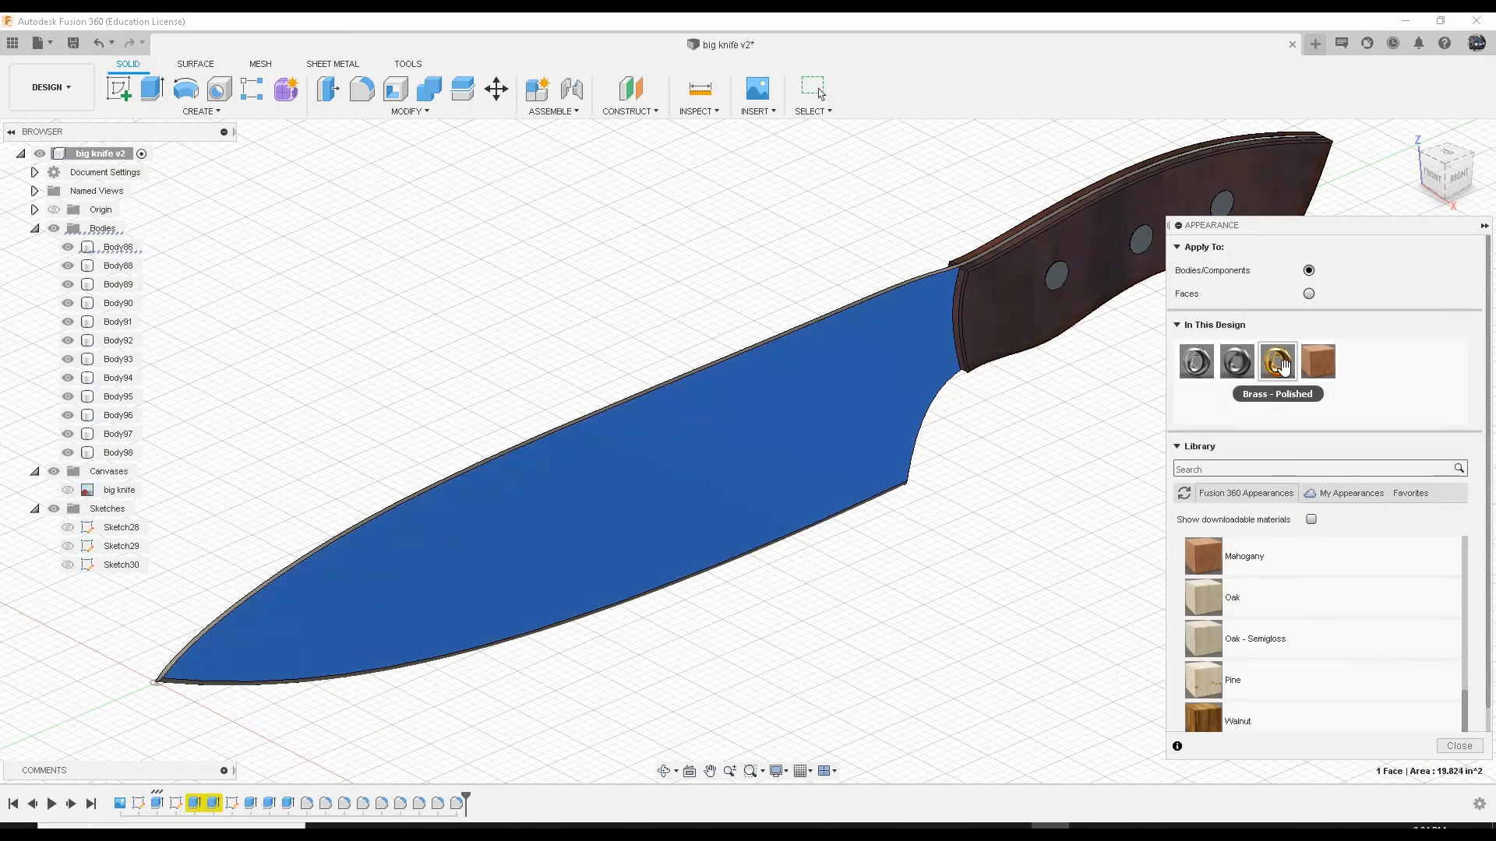
pyautogui.moveTo(1276, 361); pyautogui.dragTo(916, 409)
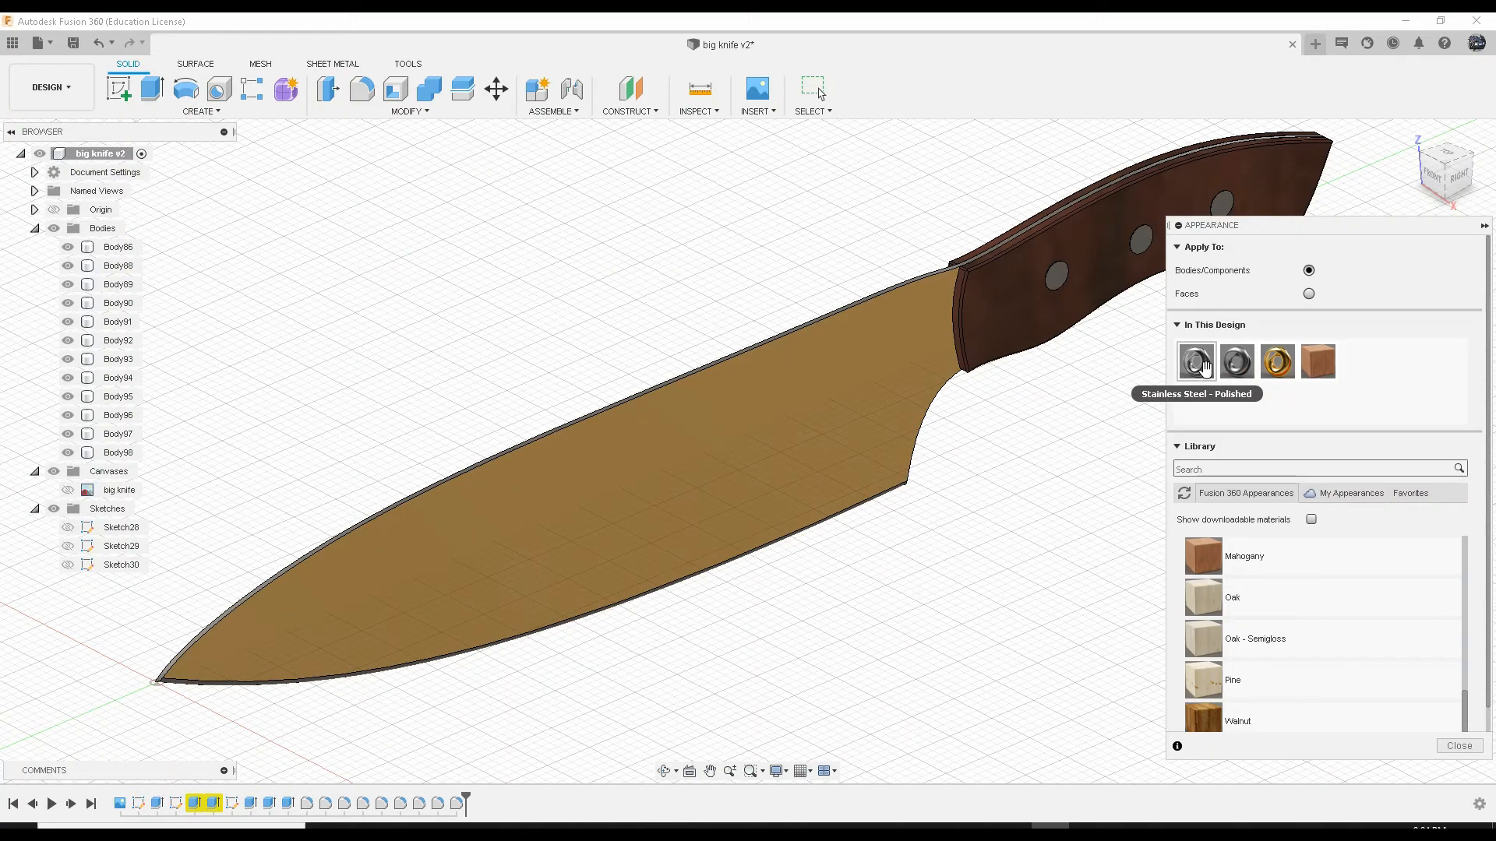
pyautogui.moveTo(1204, 366); pyautogui.dragTo(877, 357)
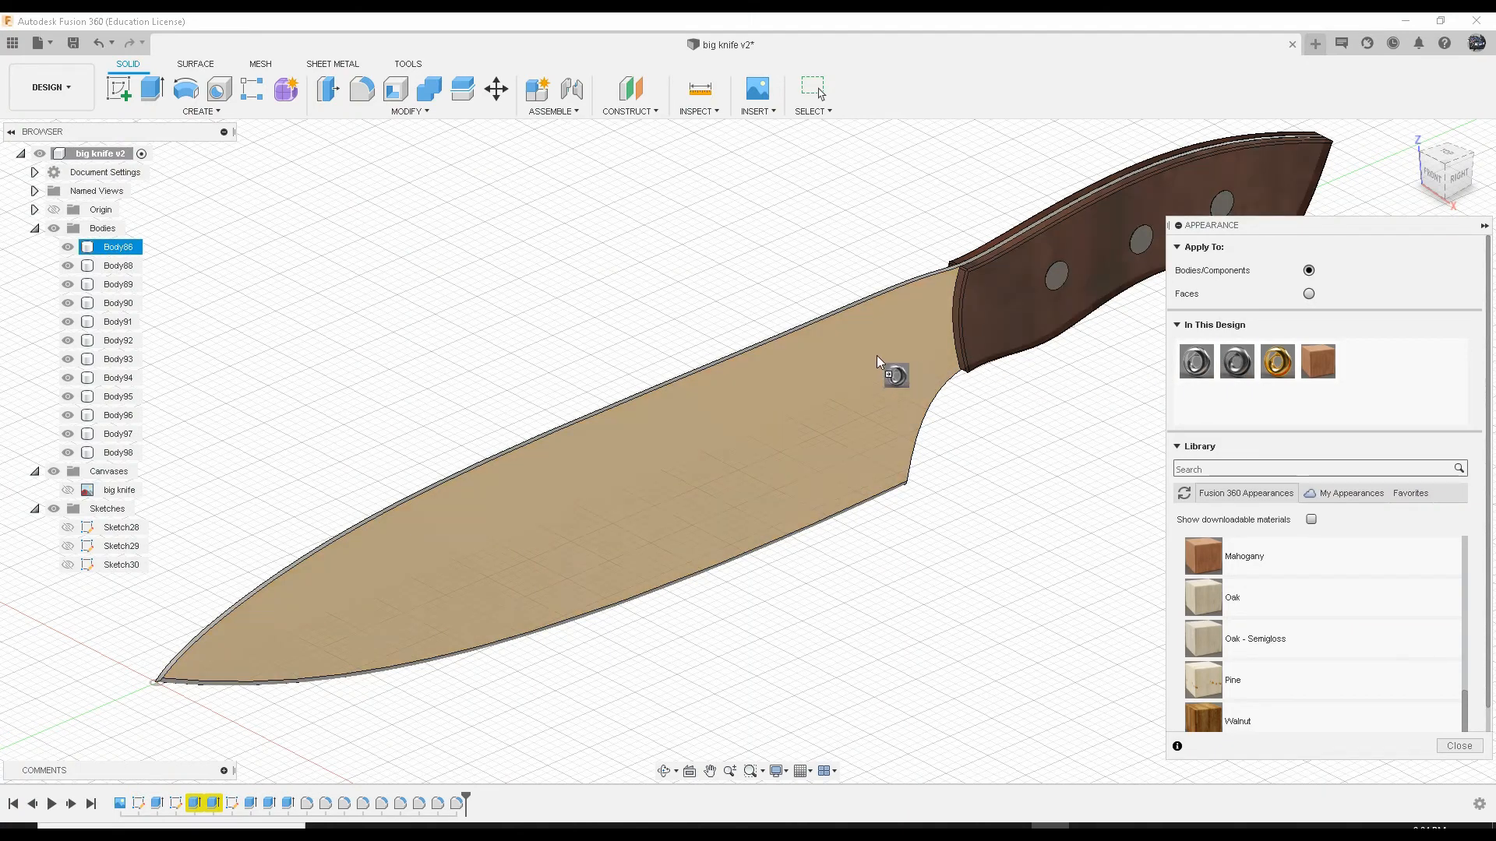
pyautogui.moveTo(882, 301); pyautogui.dragTo(885, 294)
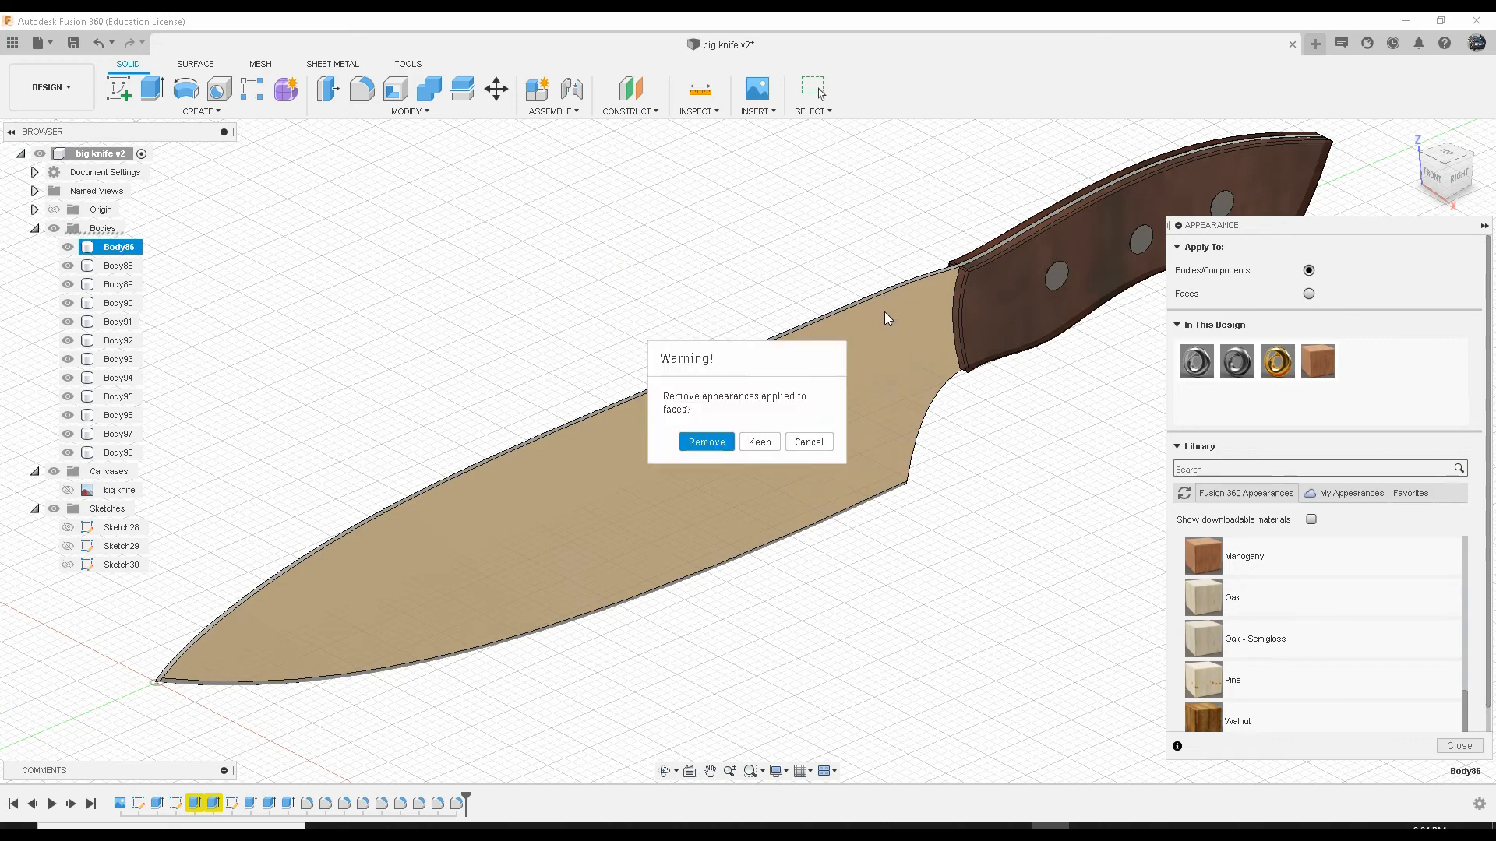
pyautogui.click(710, 448)
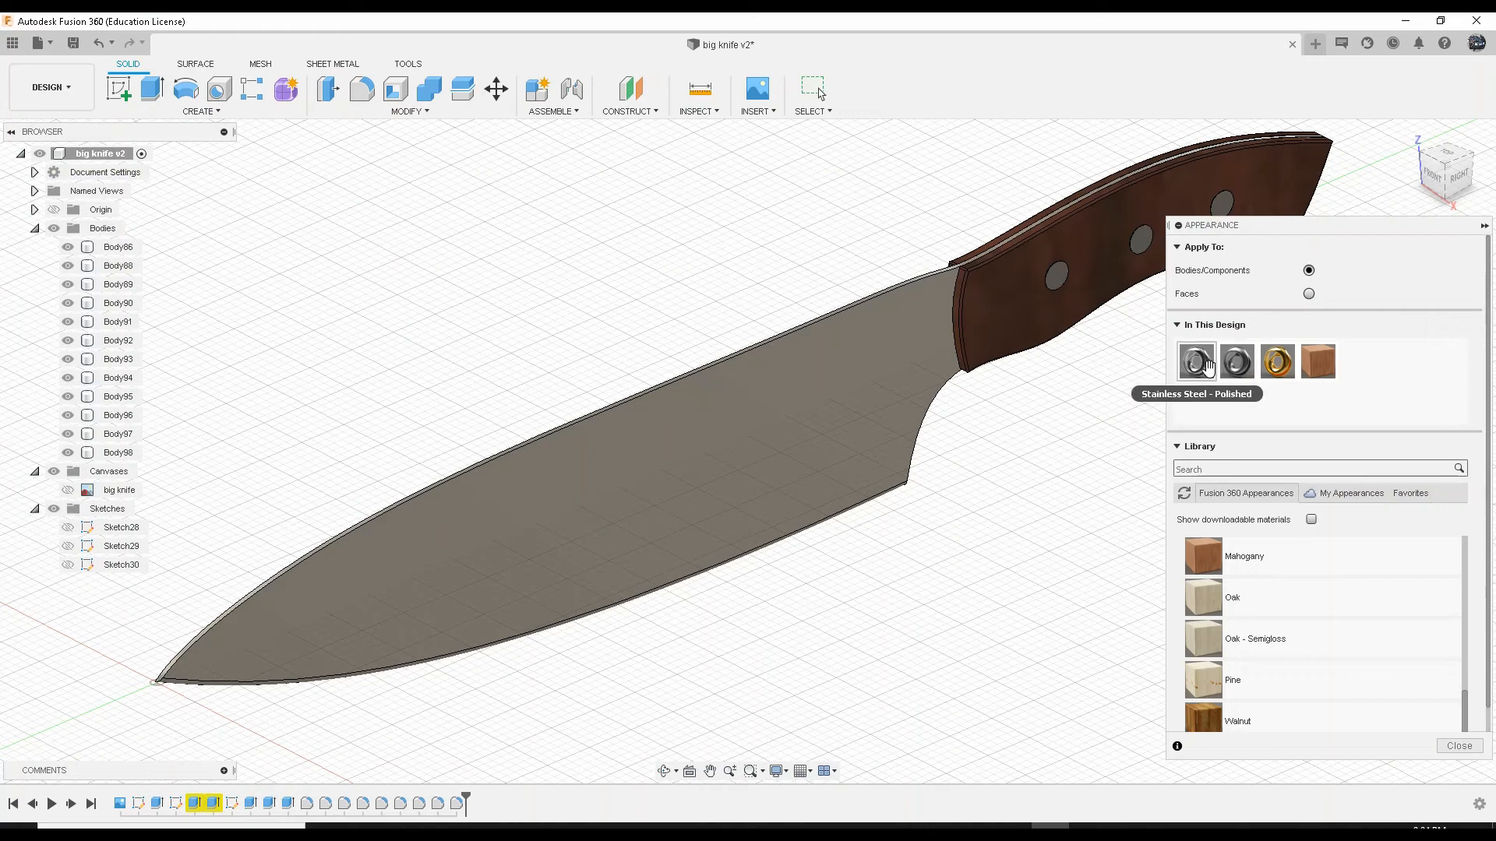
# Step: Apply the Stainless Steel - Polished appearance to the three pins on the knife's right side
pyautogui.moveTo(1207, 366); pyautogui.dragTo(1074, 313)
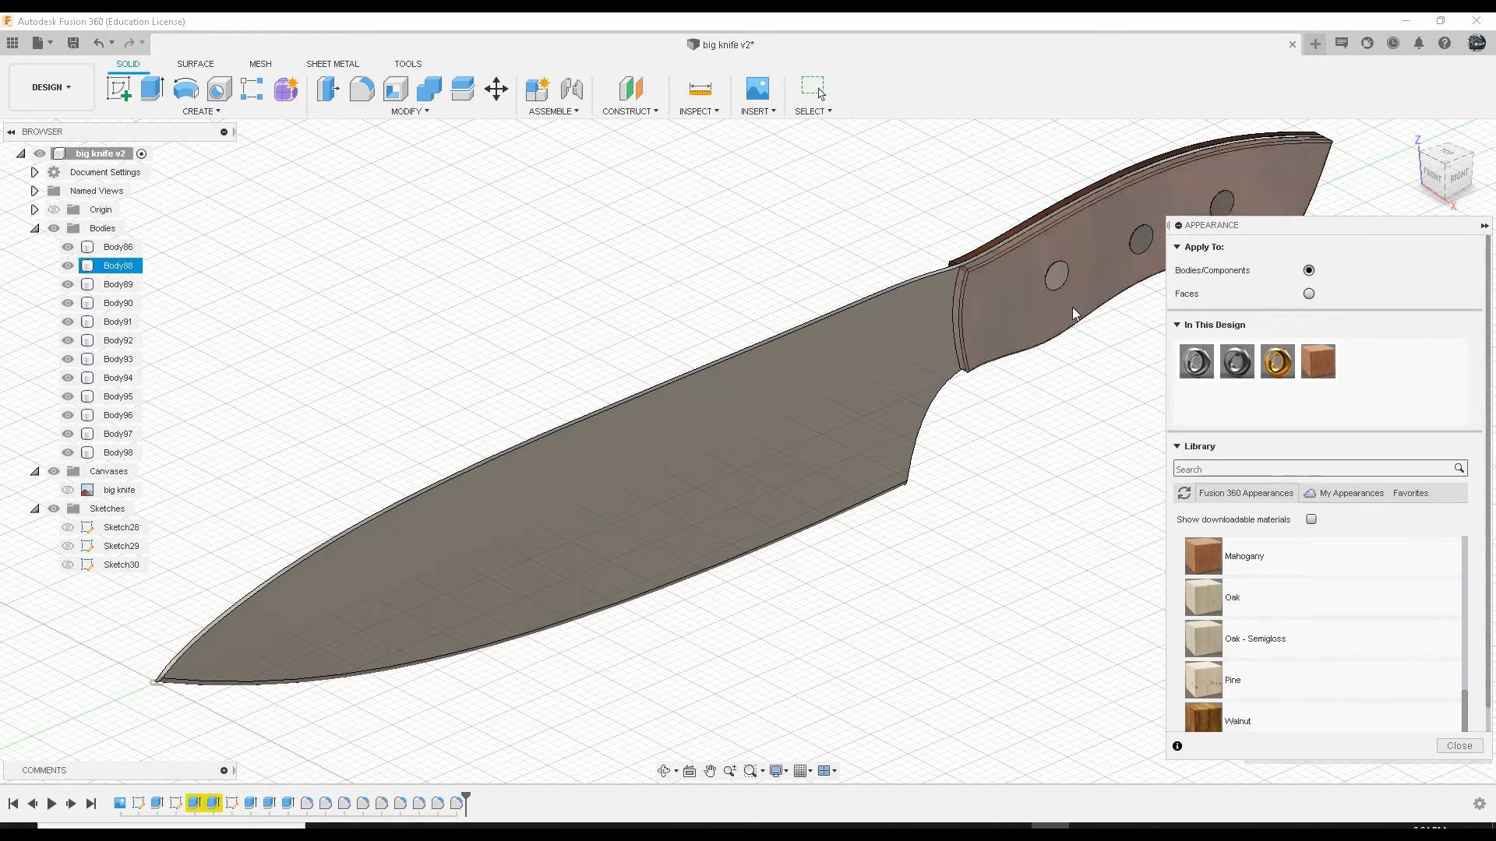
pyautogui.moveTo(1072, 308); pyautogui.dragTo(844, 349, button='middle')
pyautogui.moveTo(1208, 368); pyautogui.dragTo(913, 280)
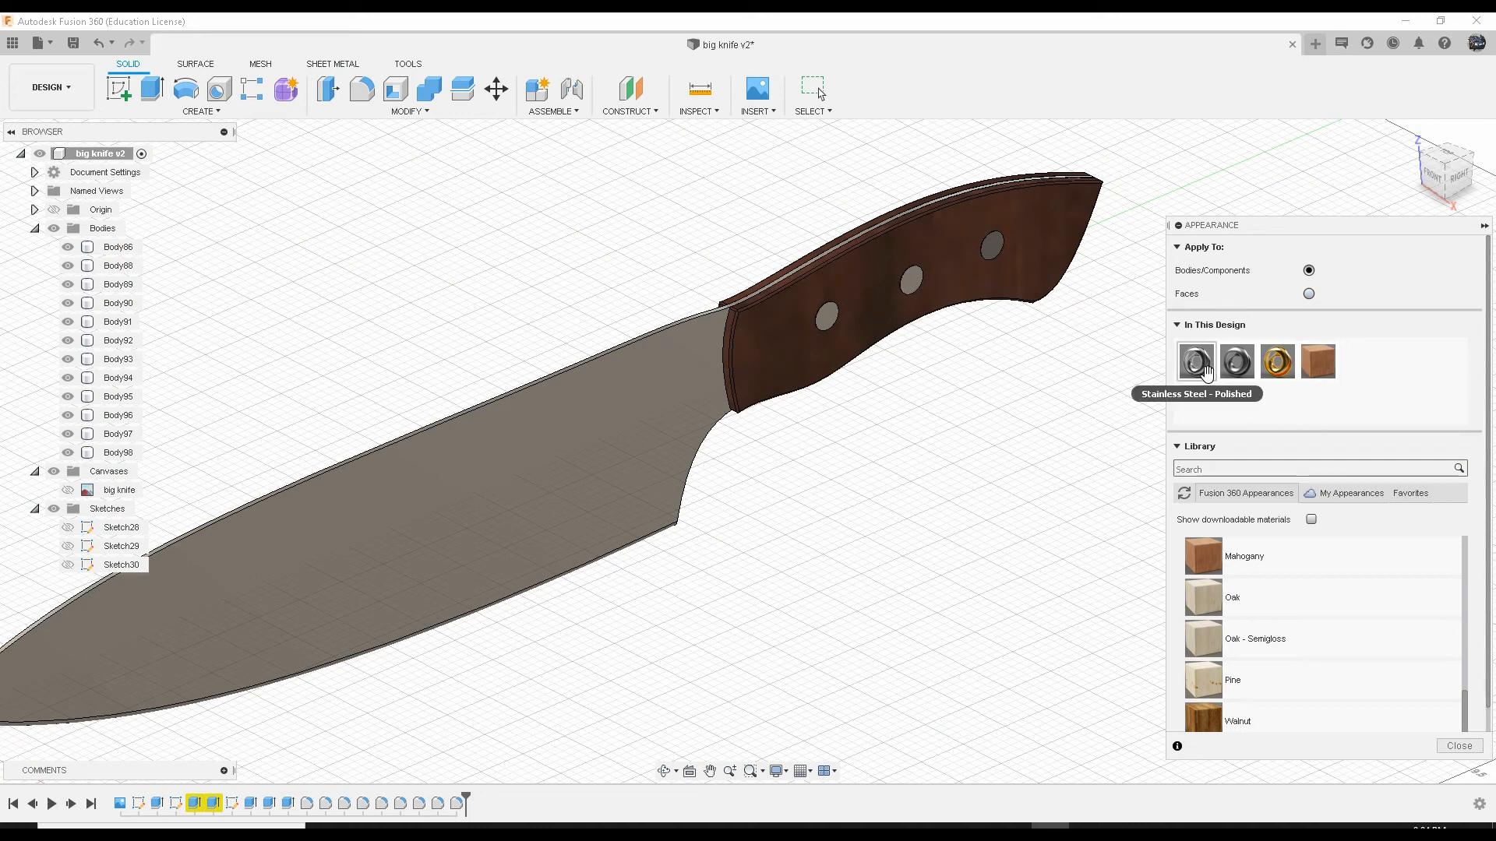
pyautogui.moveTo(1237, 361); pyautogui.dragTo(990, 251)
# Step: Apply the Stainless Steel - Polished appearance to the three pins on the knife's left side, and show the finished knife from the right view
pyautogui.keyDown('shift'); pyautogui.moveTo(902, 267); pyautogui.dragTo(657, 257, button='middle'); pyautogui.keyUp('shift')
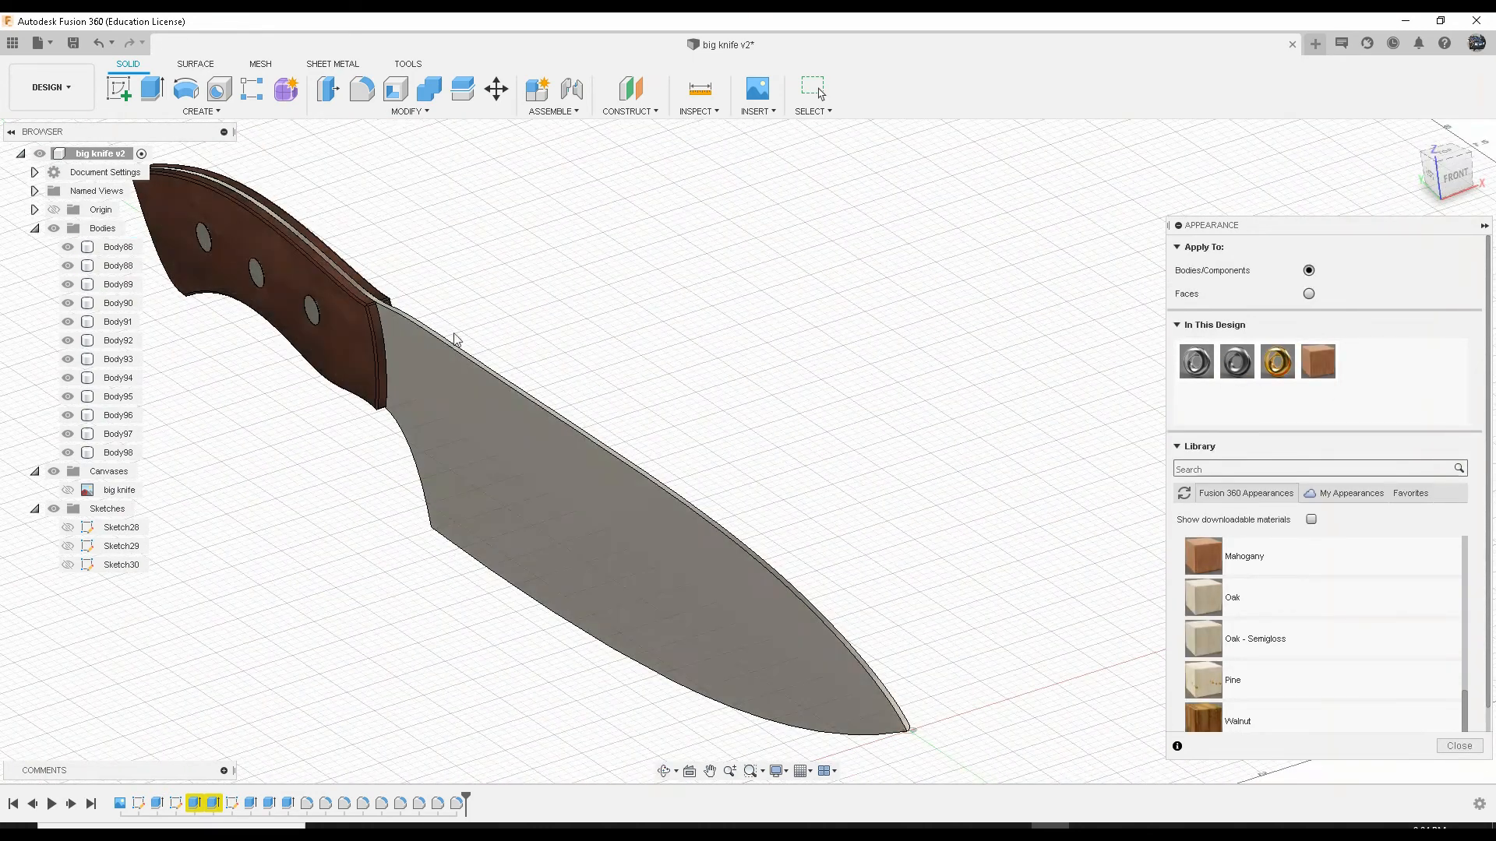
pyautogui.moveTo(1238, 366); pyautogui.dragTo(257, 272)
pyautogui.scroll(5, 257, 273)
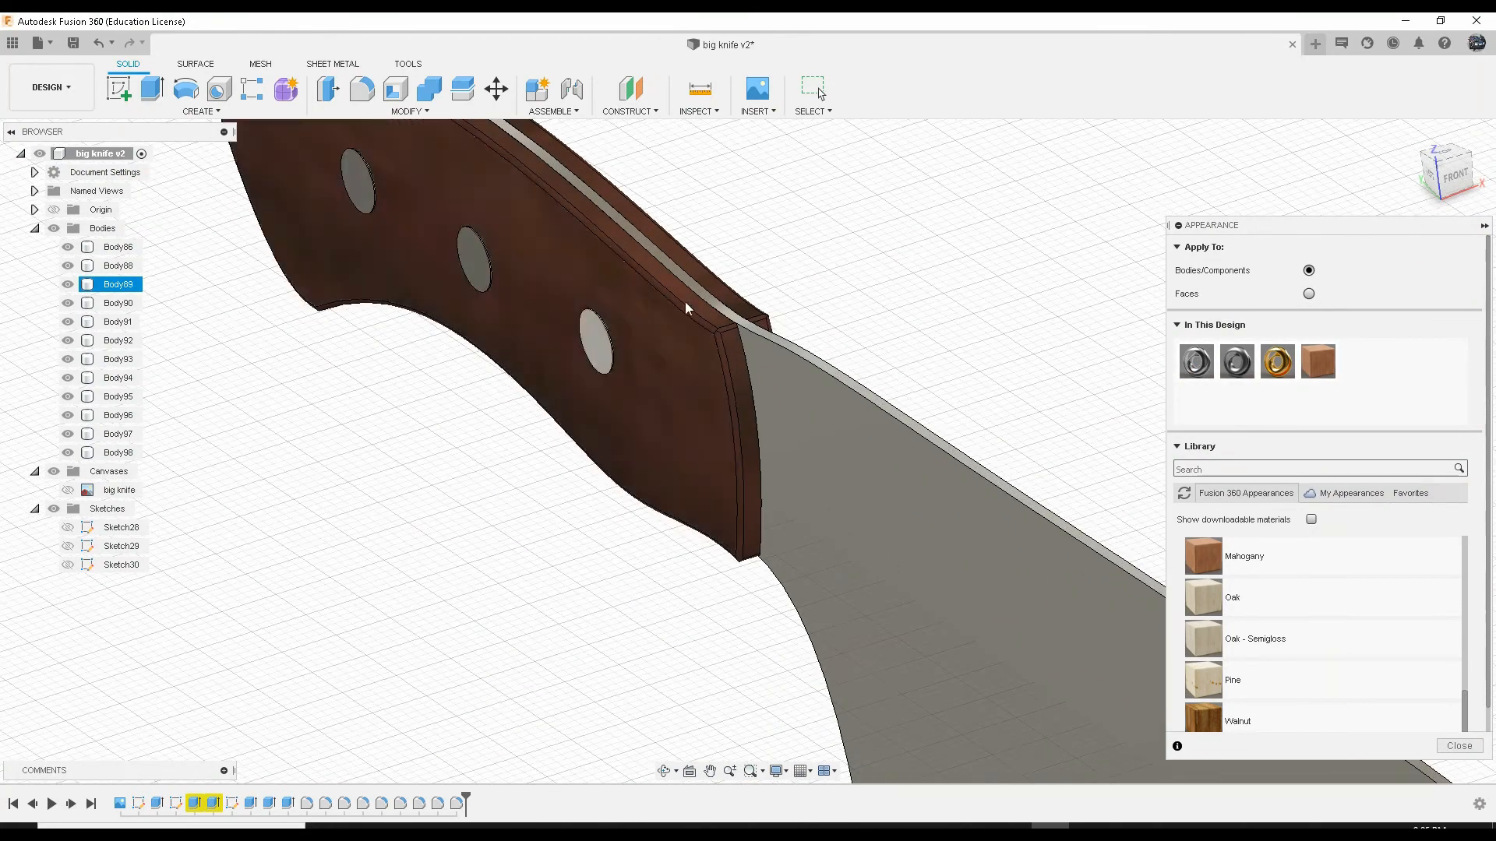
pyautogui.moveTo(1197, 362); pyautogui.dragTo(475, 261)
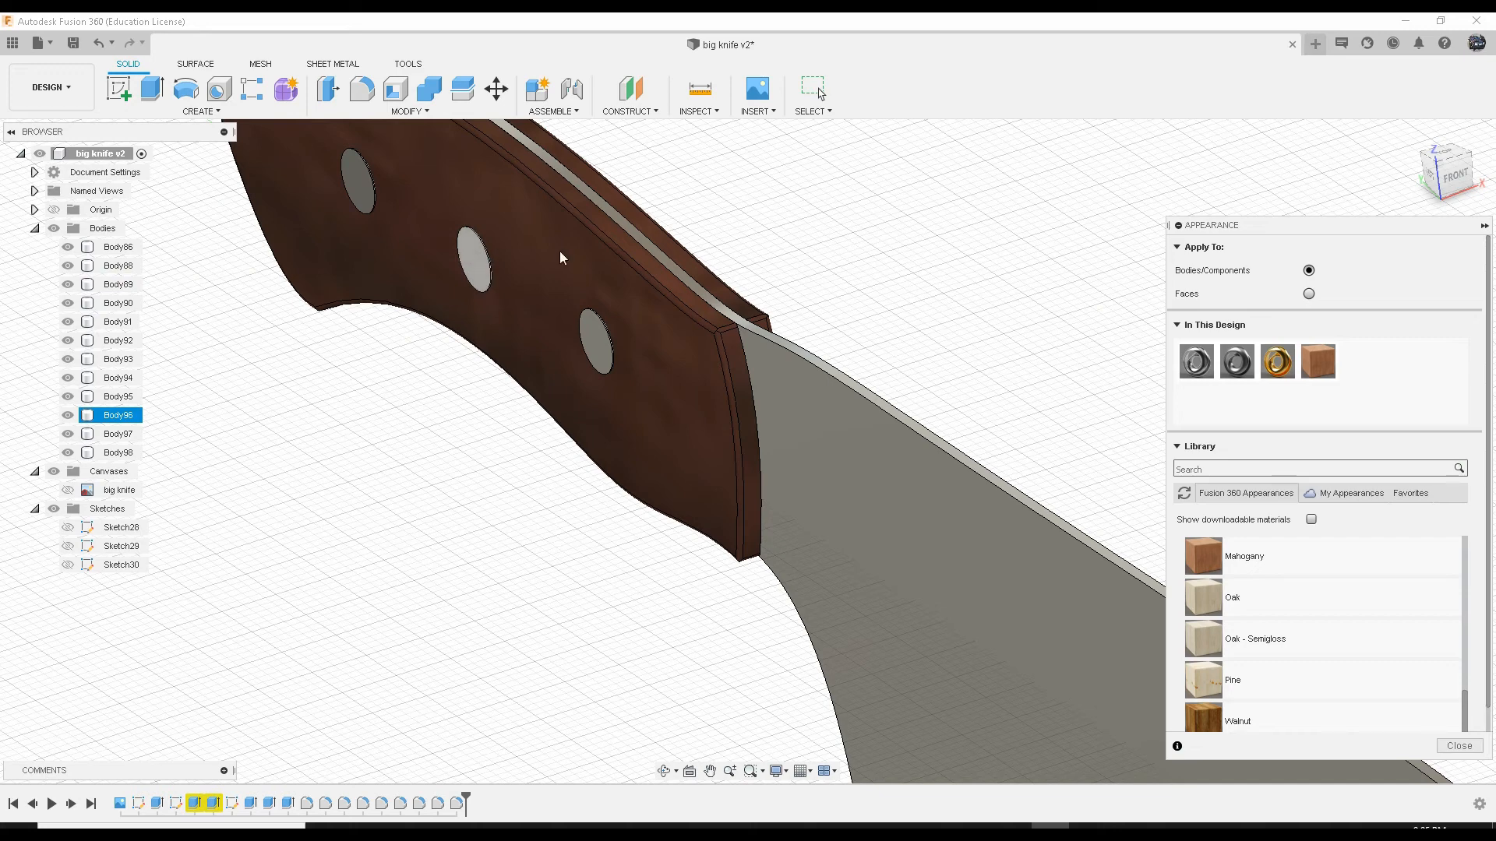
pyautogui.moveTo(1237, 361); pyautogui.dragTo(363, 184)
pyautogui.moveTo(1202, 372); pyautogui.dragTo(355, 201)
pyautogui.keyDown('shift'); pyautogui.moveTo(834, 434); pyautogui.dragTo(701, 383, button='middle'); pyautogui.keyUp('shift')
pyautogui.scroll(-5, 778, 427)
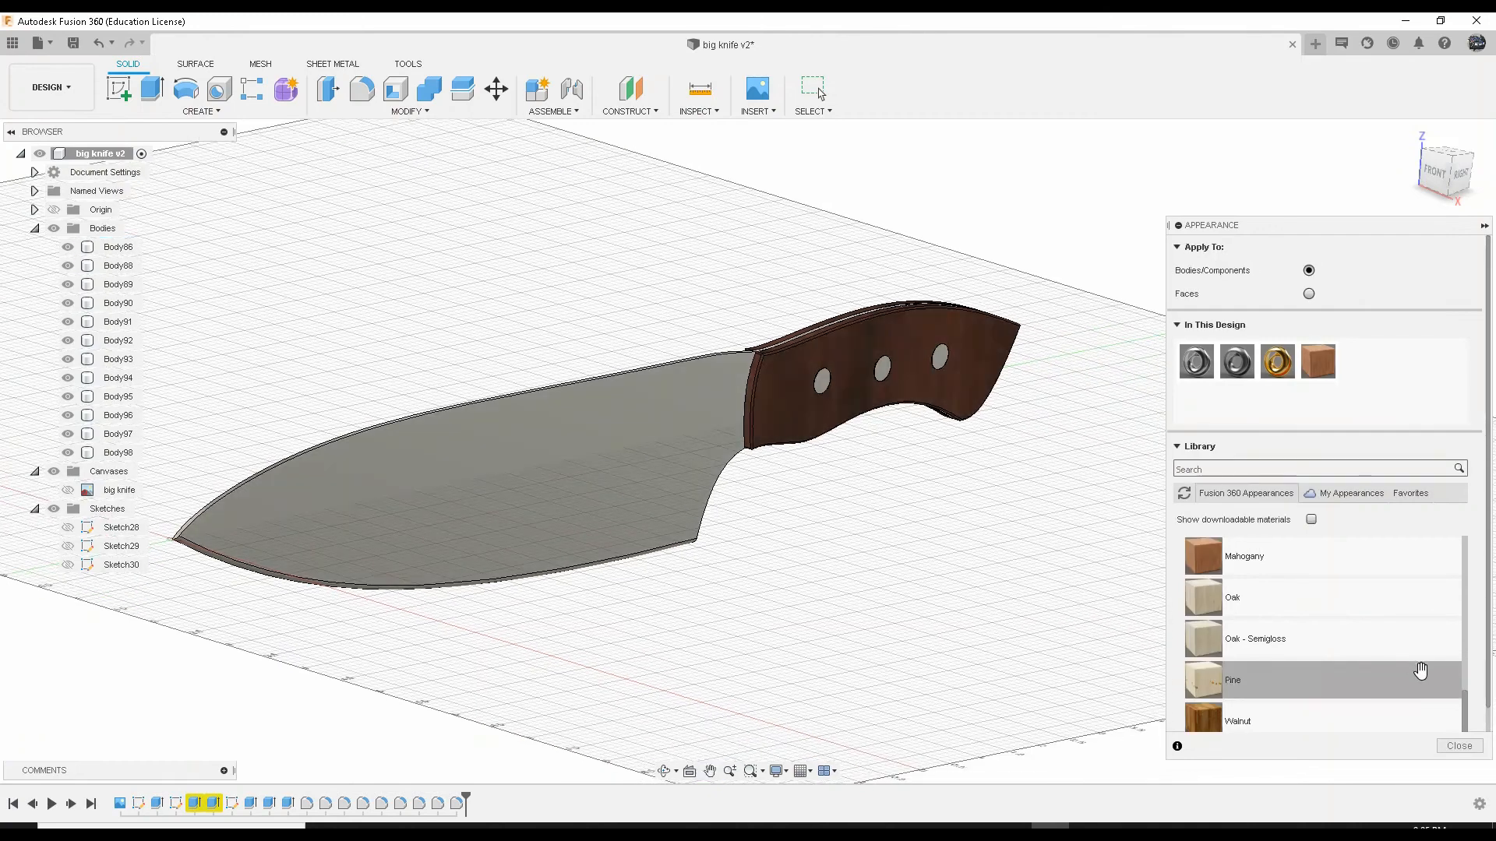
pyautogui.click(1459, 746)
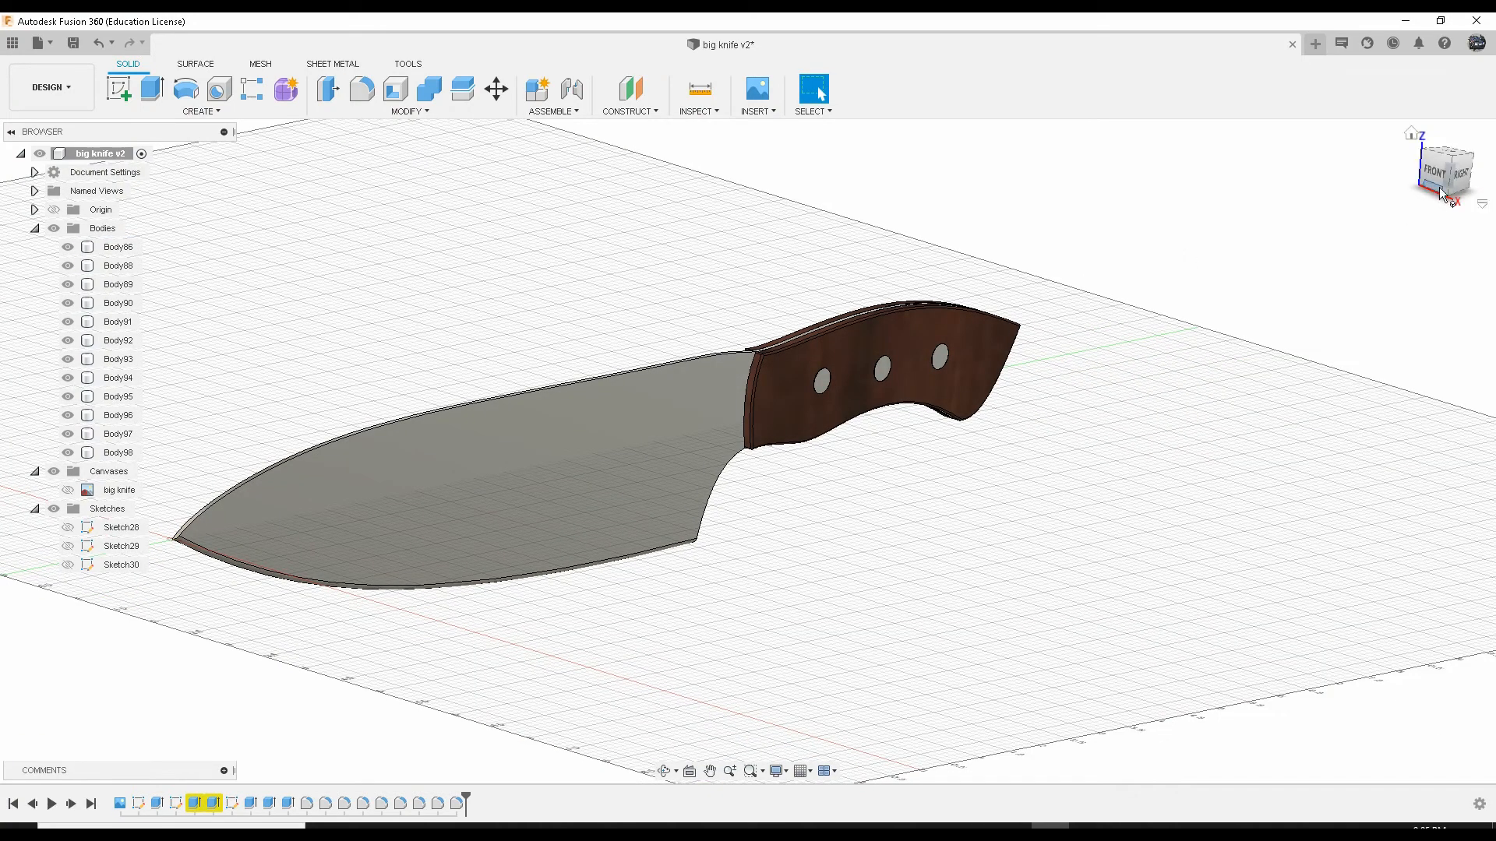
pyautogui.click(1462, 177)
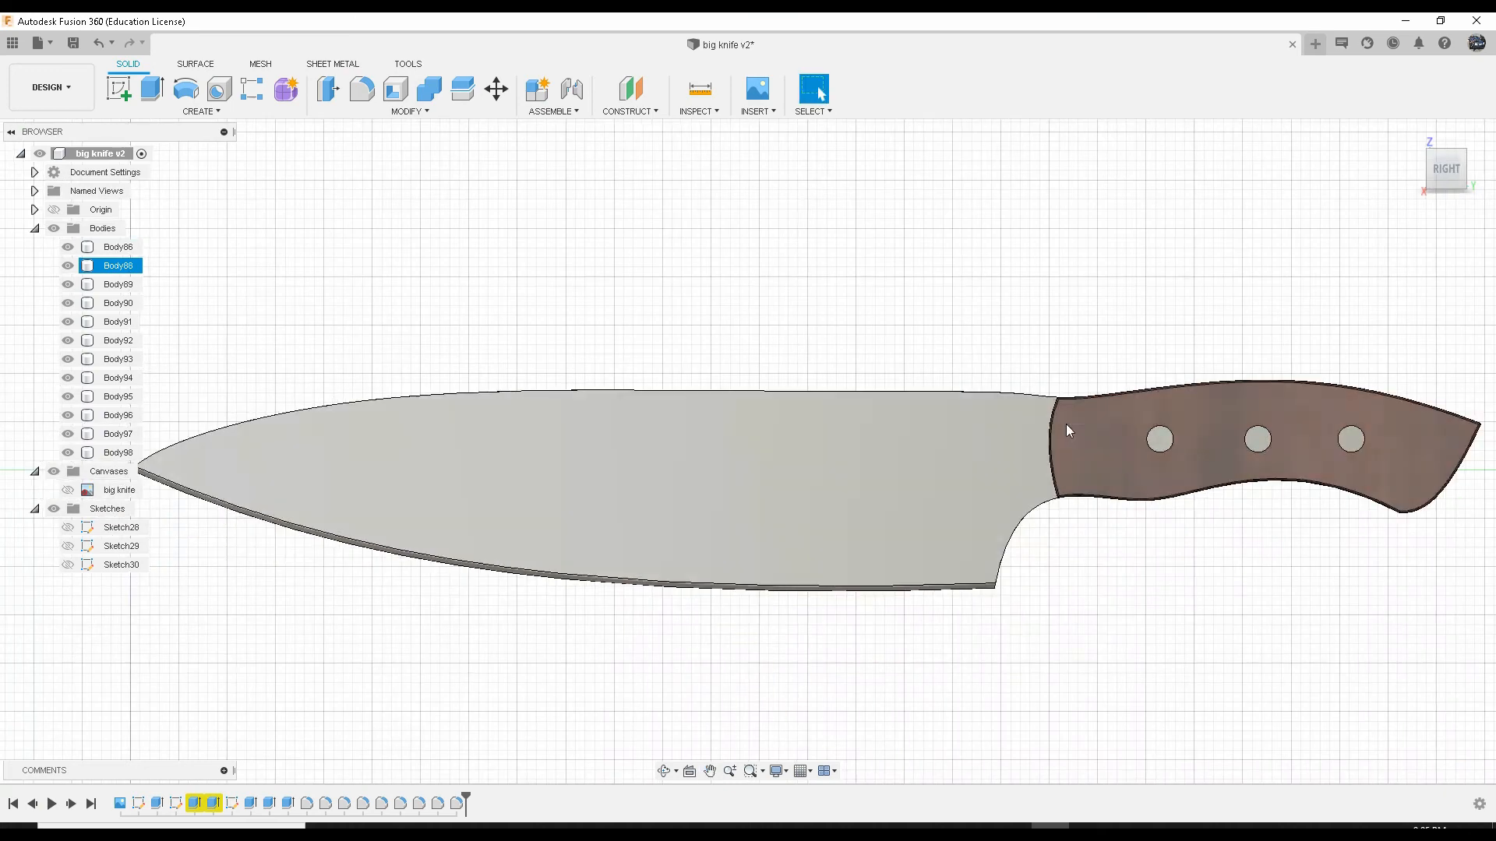
# Step: Examine the wooden handle scales, steel pins and blade of the finished knife at an angle and close up
pyautogui.keyDown('shift'); pyautogui.moveTo(1091, 435); pyautogui.dragTo(1125, 460, button='middle'); pyautogui.keyUp('shift')
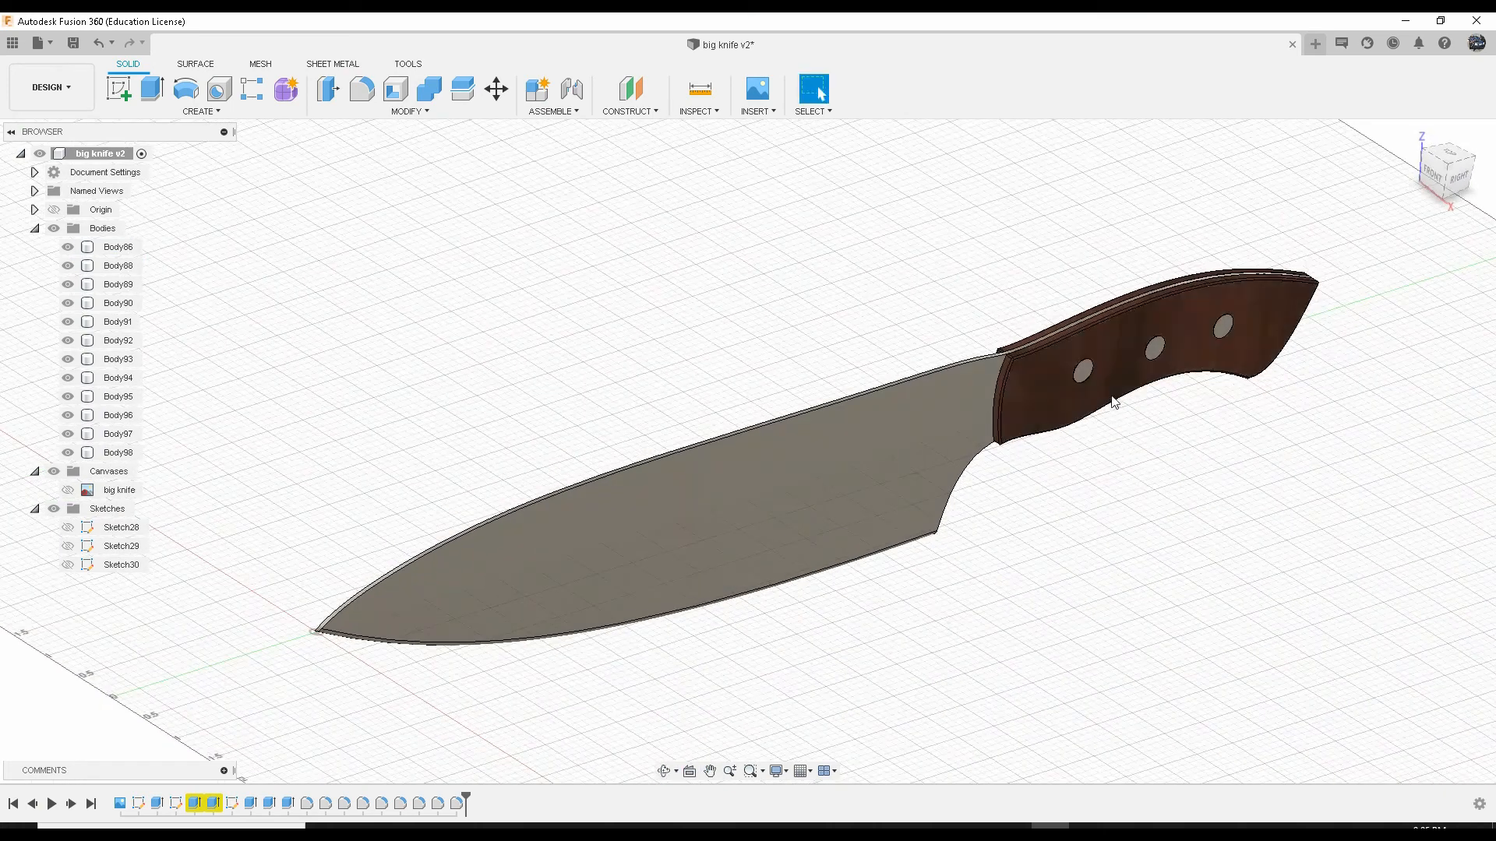
pyautogui.scroll(3, 1104, 376)
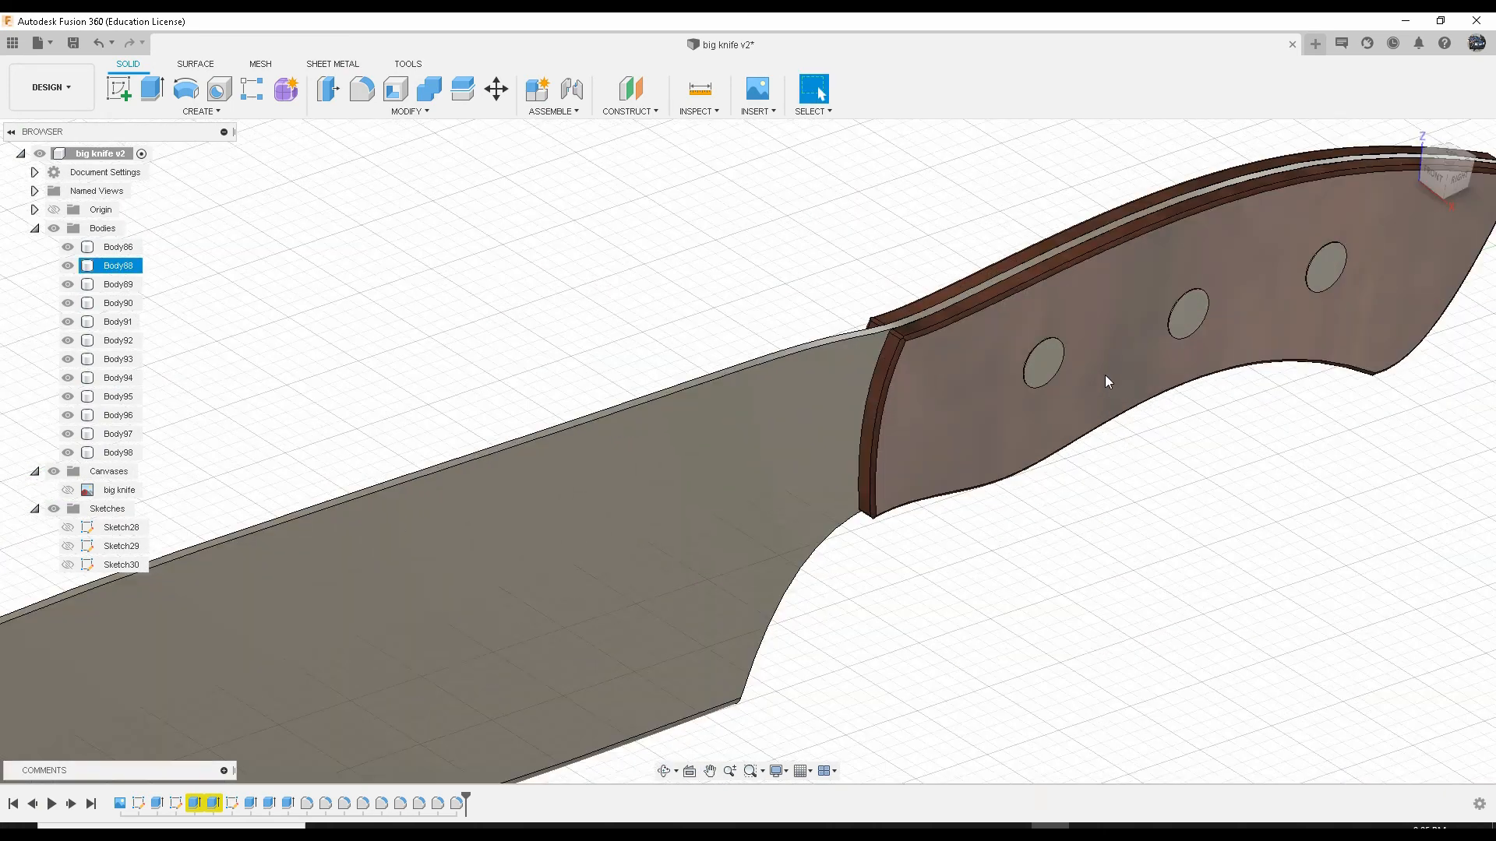
pyautogui.scroll(-2, 1171, 395)
pyautogui.moveTo(1165, 389); pyautogui.dragTo(1000, 545, button='middle')
pyautogui.scroll(-3, 1124, 415)
pyautogui.scroll(4, 1051, 413)
pyautogui.scroll(2, 1036, 413)
pyautogui.press('Escape')
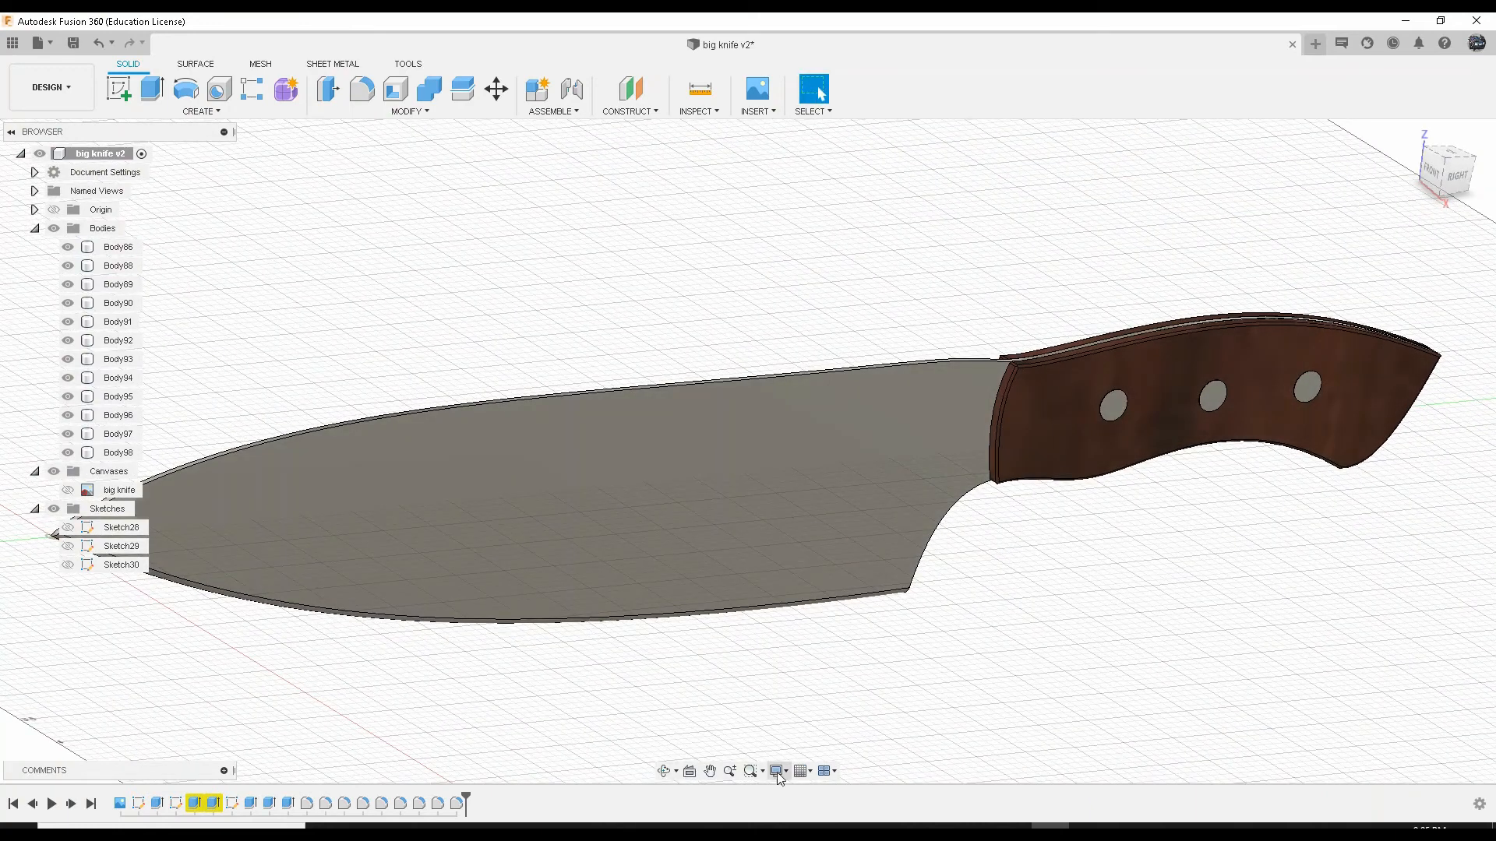
# Step: Switch the camera from orthographic to Perspective and frame the whole knife at an angle
pyautogui.click(779, 775)
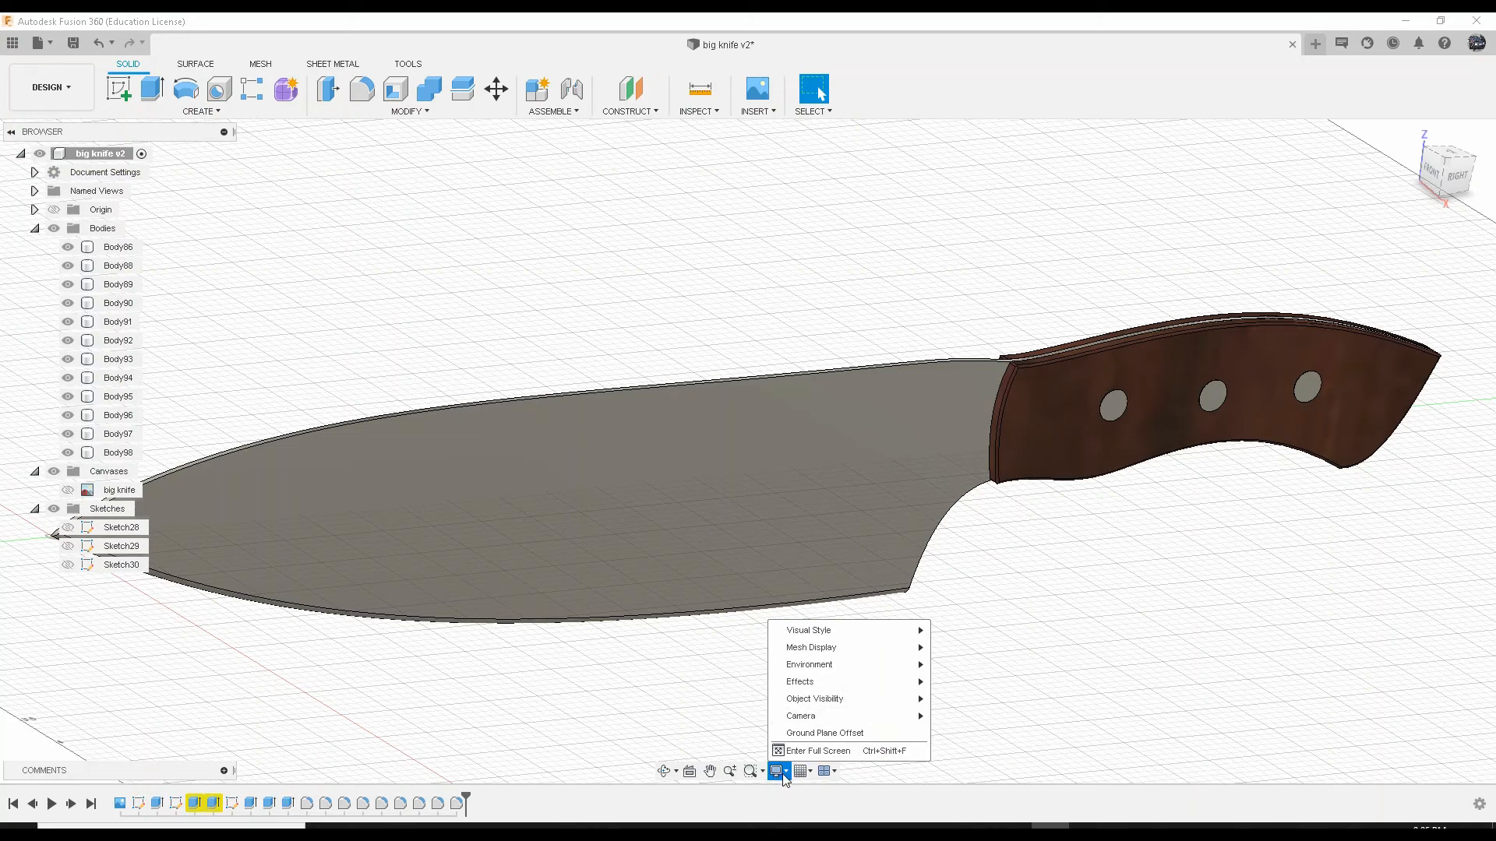
pyautogui.moveTo(815, 637)
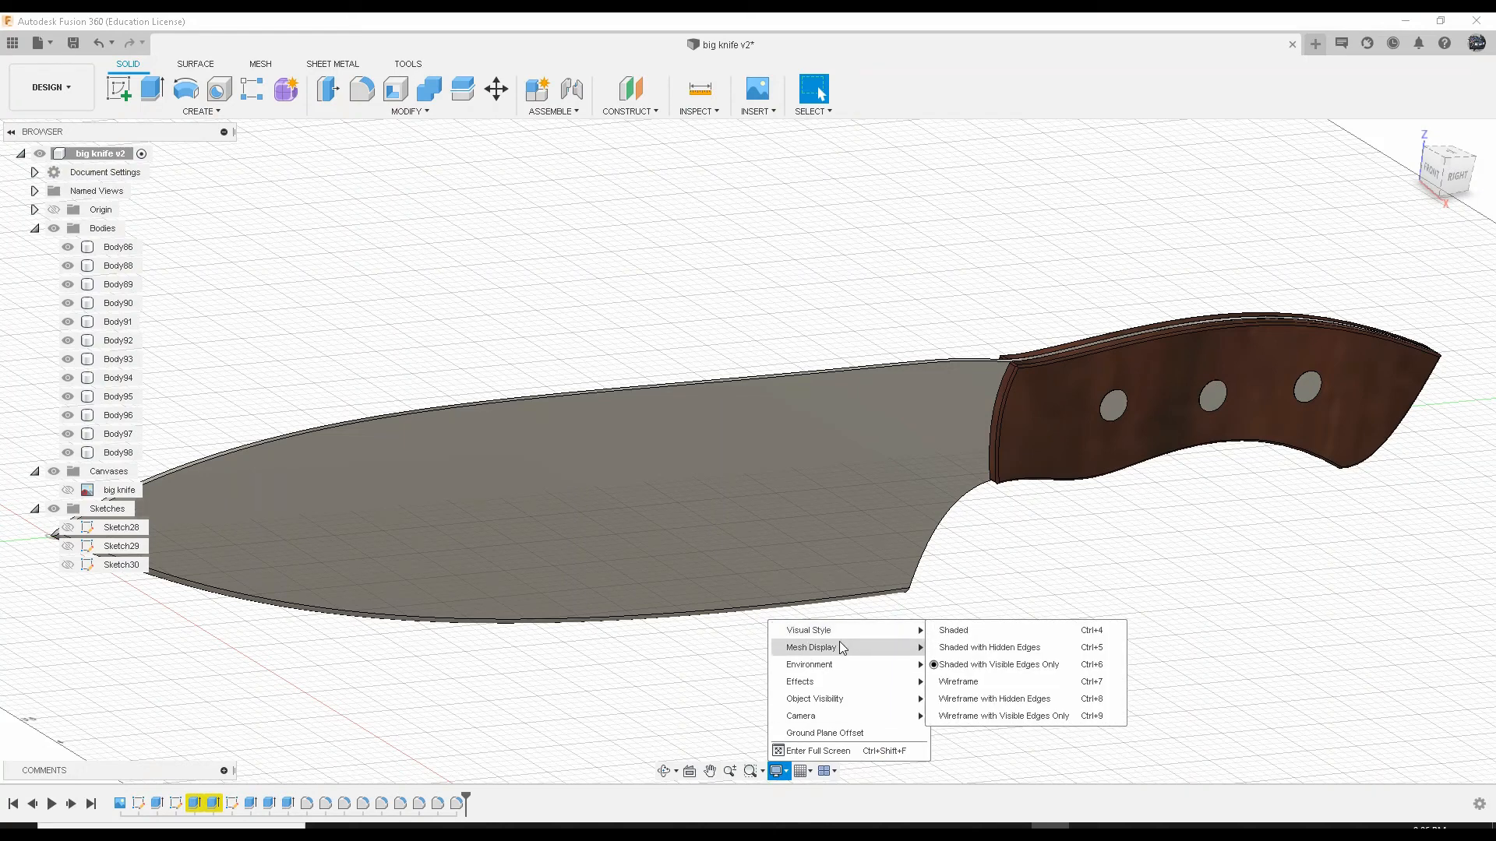
pyautogui.moveTo(832, 717)
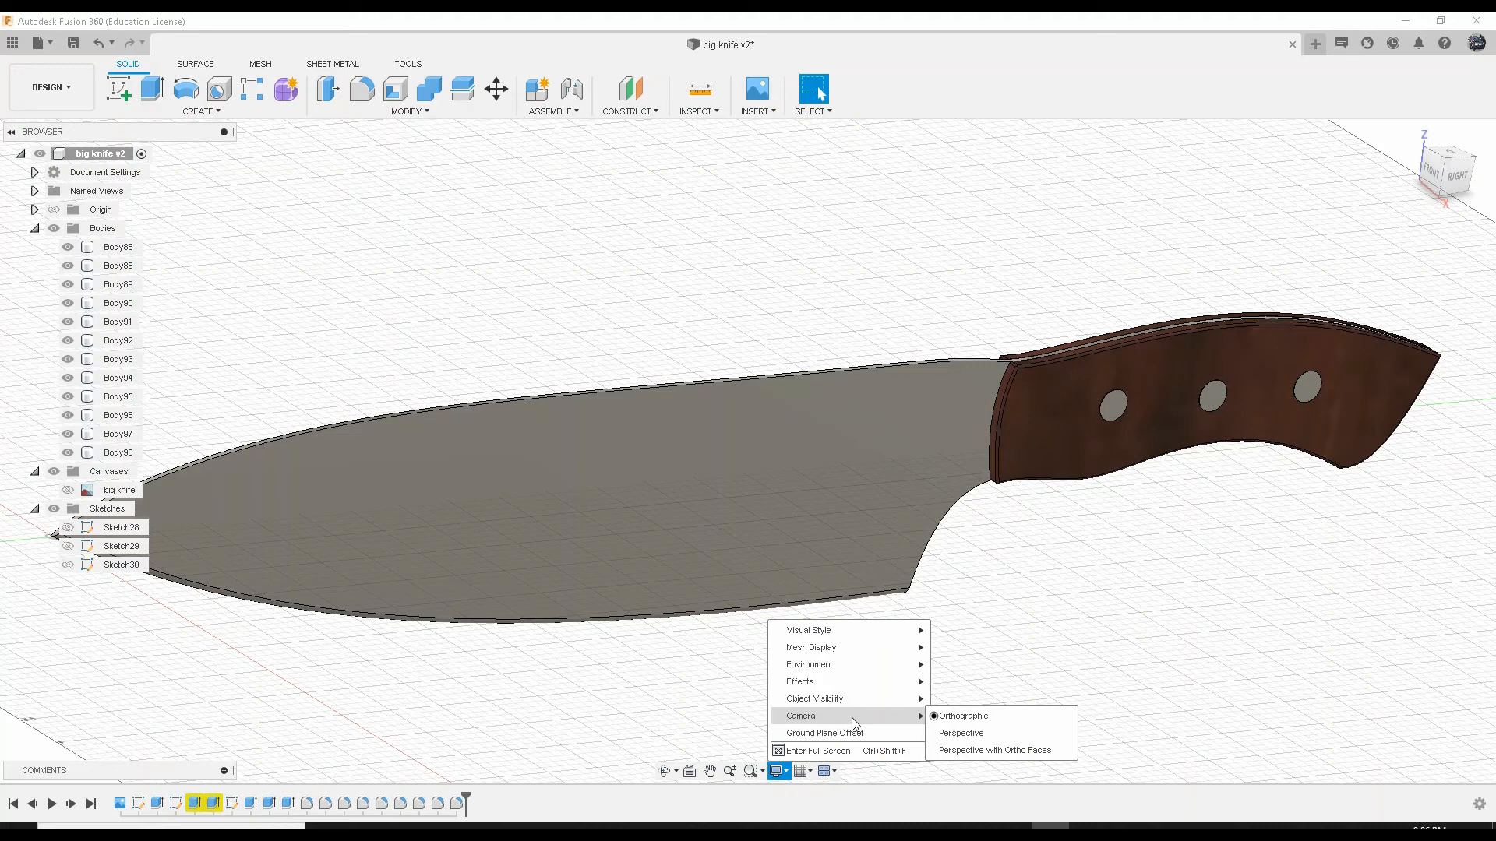
pyautogui.click(959, 736)
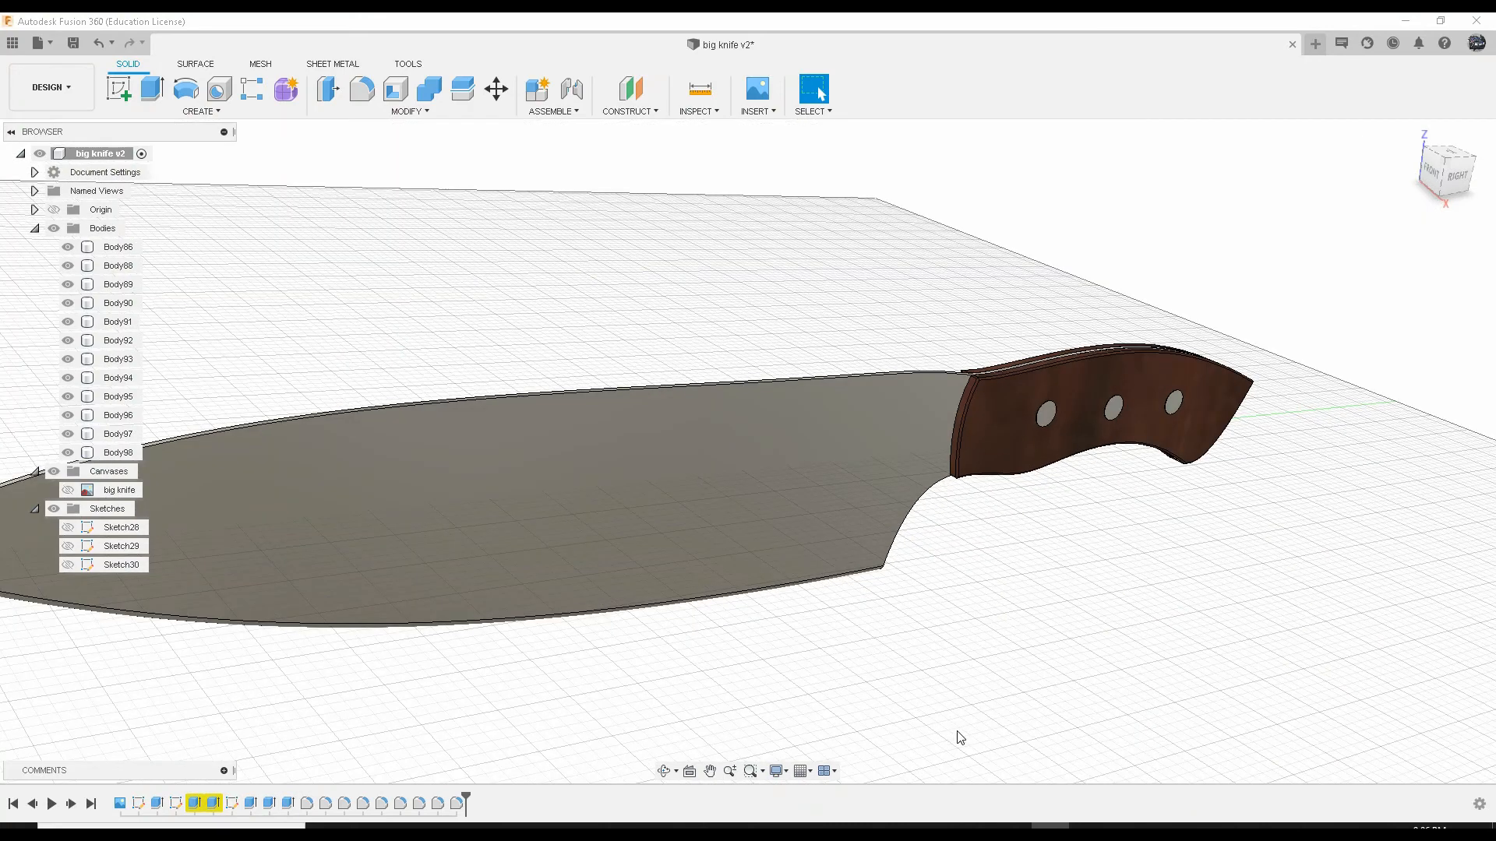
pyautogui.click(711, 605)
pyautogui.moveTo(712, 604); pyautogui.dragTo(870, 600, button='middle')
pyautogui.keyDown('shift'); pyautogui.moveTo(935, 604); pyautogui.dragTo(882, 522, button='middle'); pyautogui.keyUp('shift')
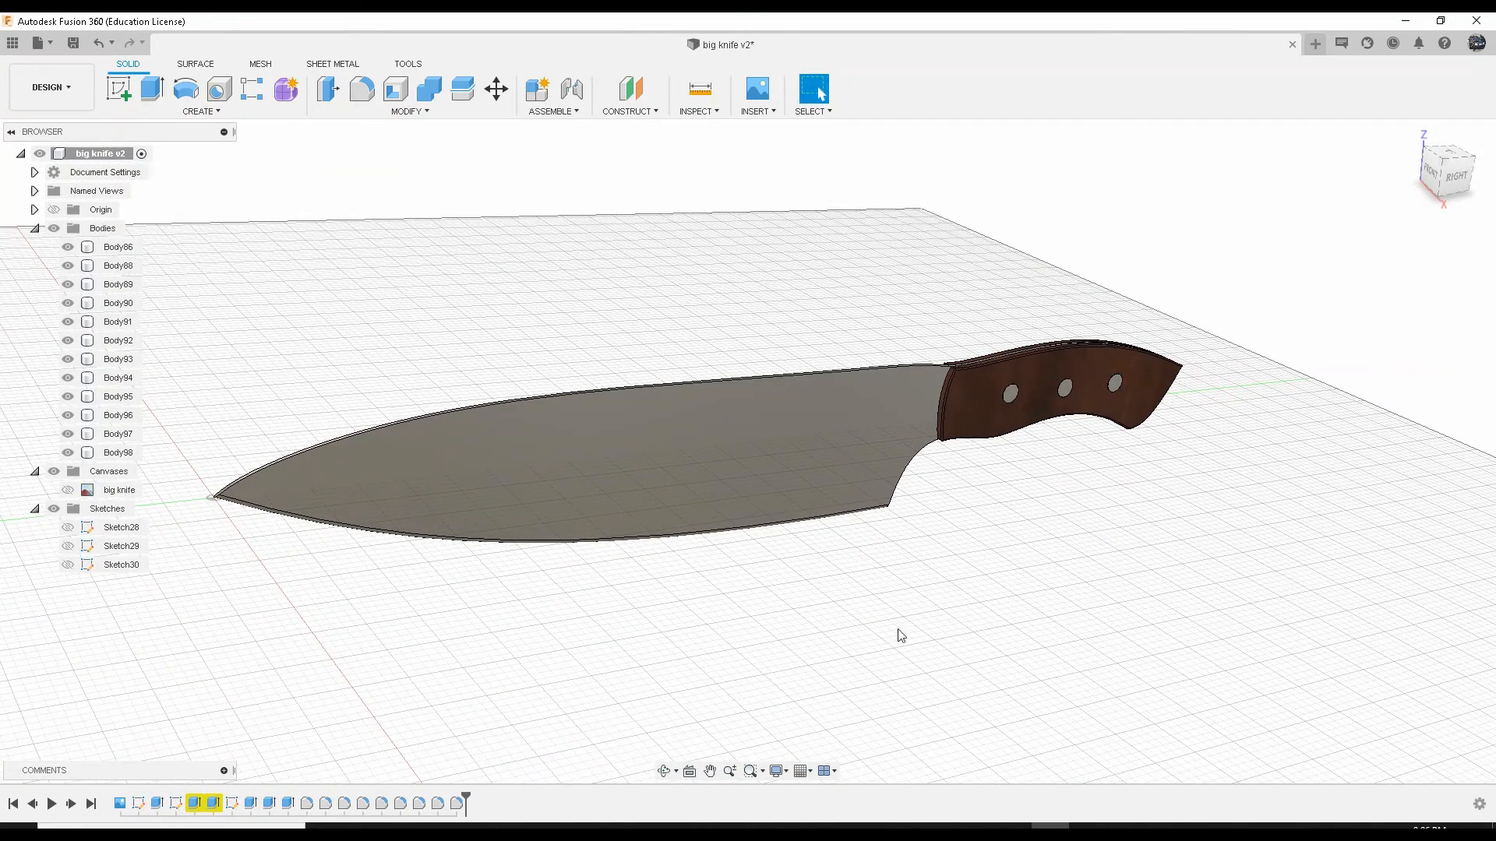
# Step: Save a copy of the design as "big knife" in the big knife project
pyautogui.click(44, 44)
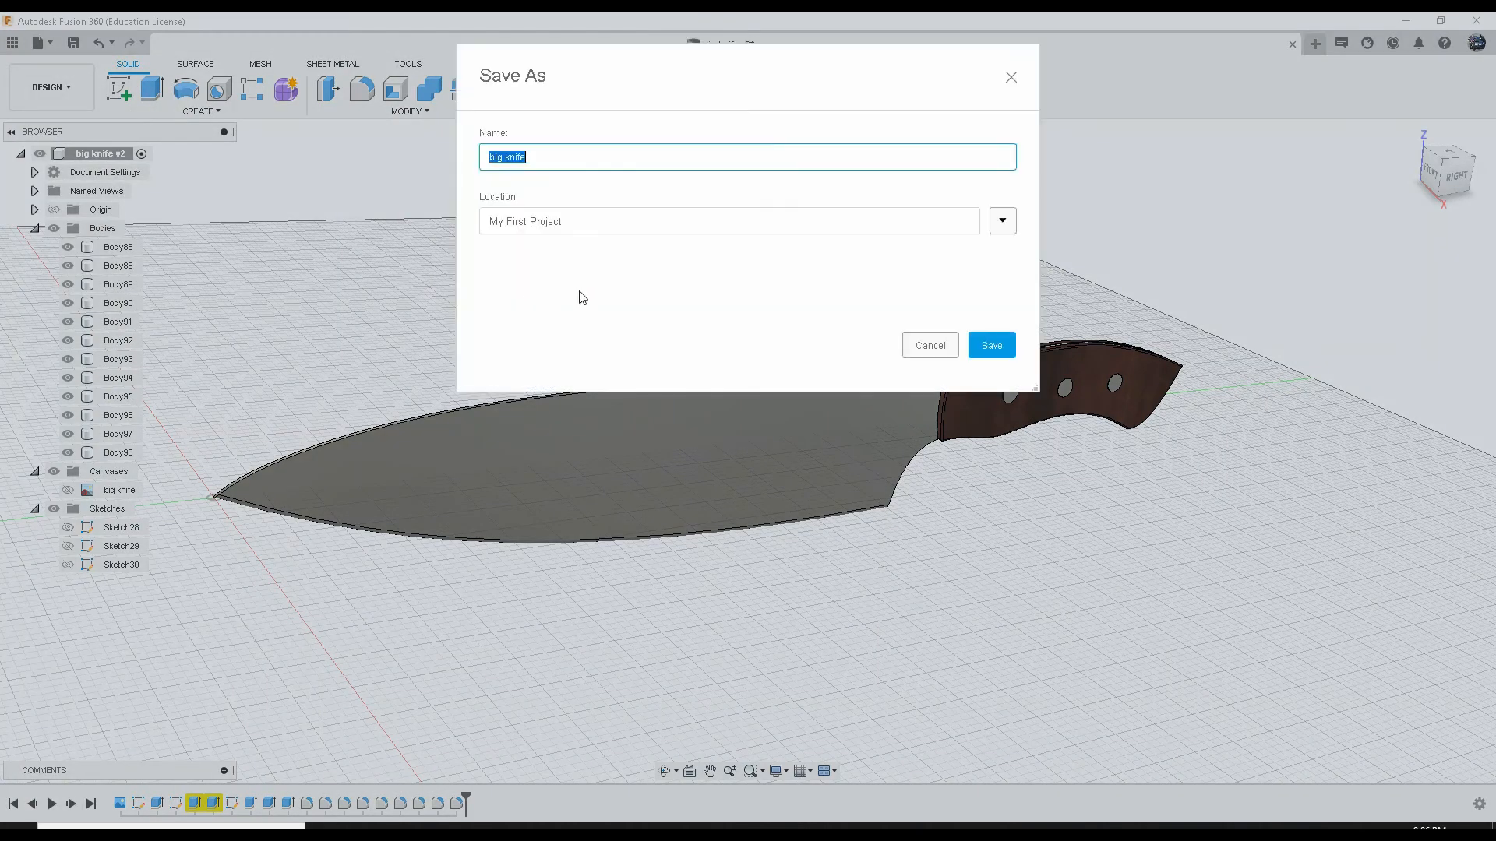
pyautogui.click(983, 229)
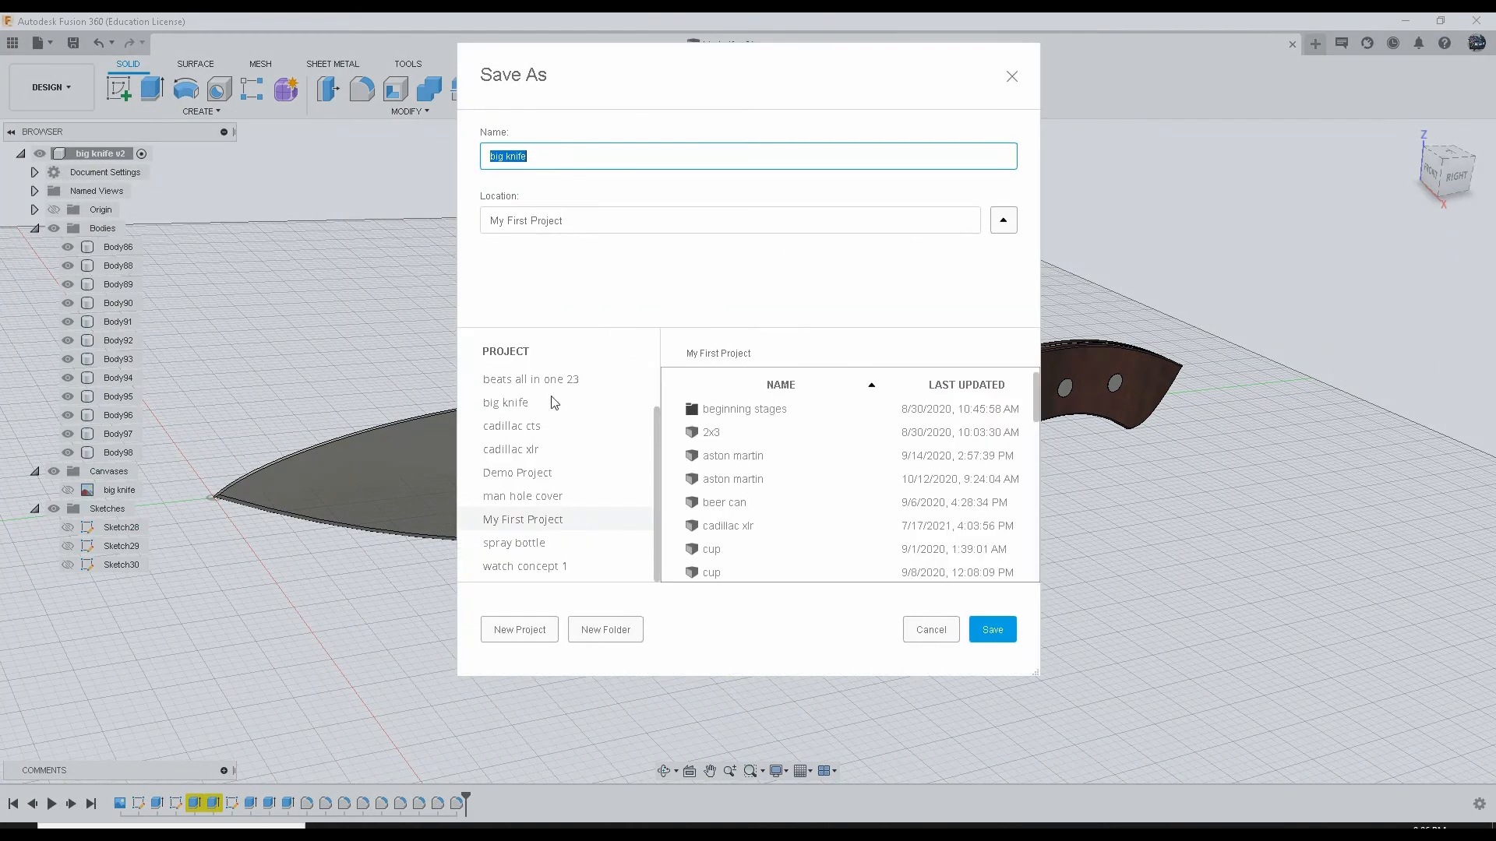
pyautogui.scroll(2, 555, 404)
pyautogui.click(527, 450)
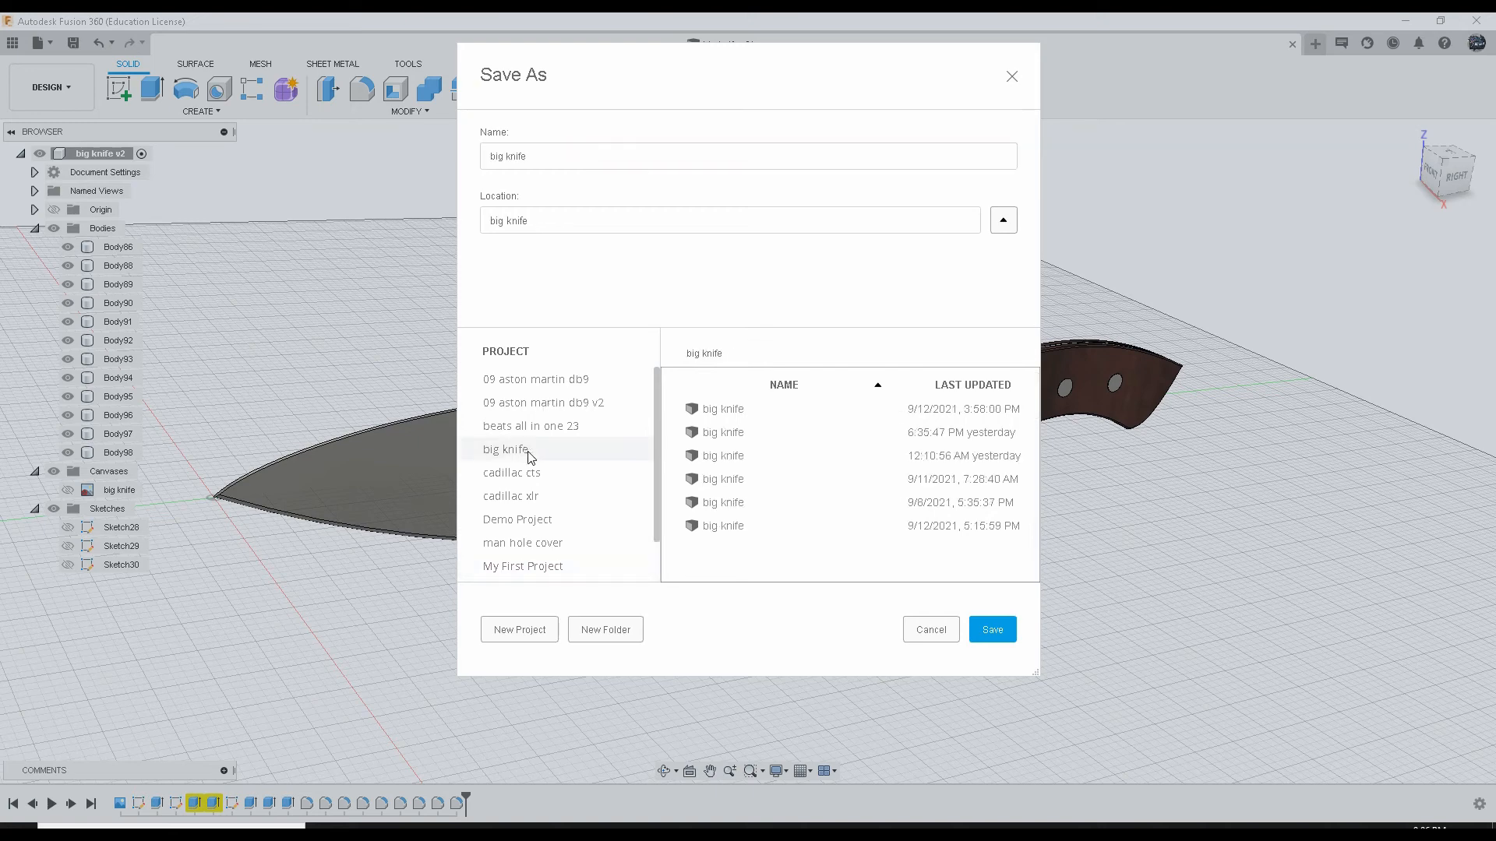
pyautogui.click(993, 630)
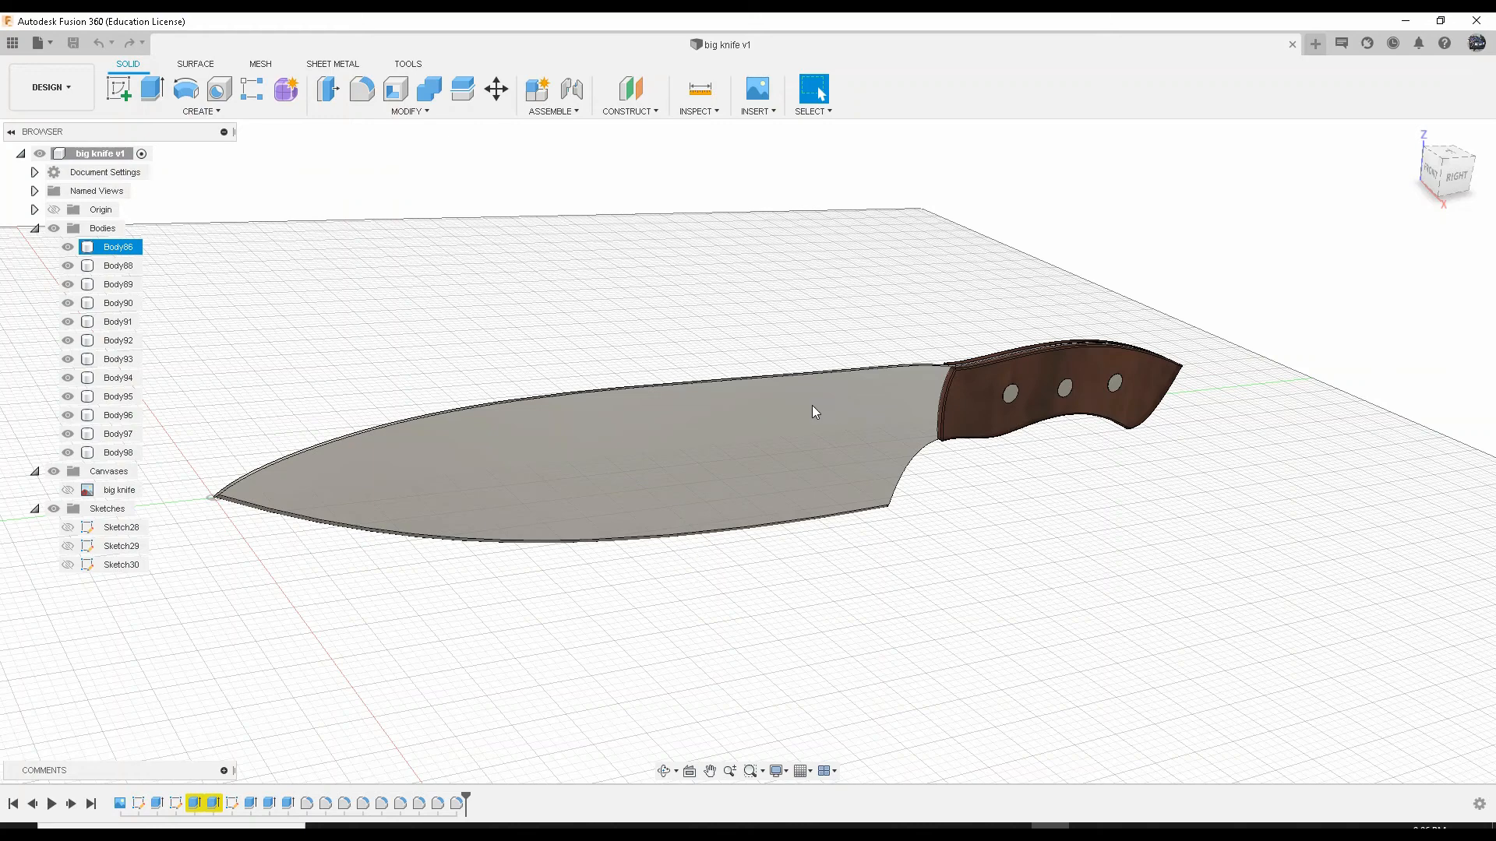
pyautogui.scroll(1, 811, 427)
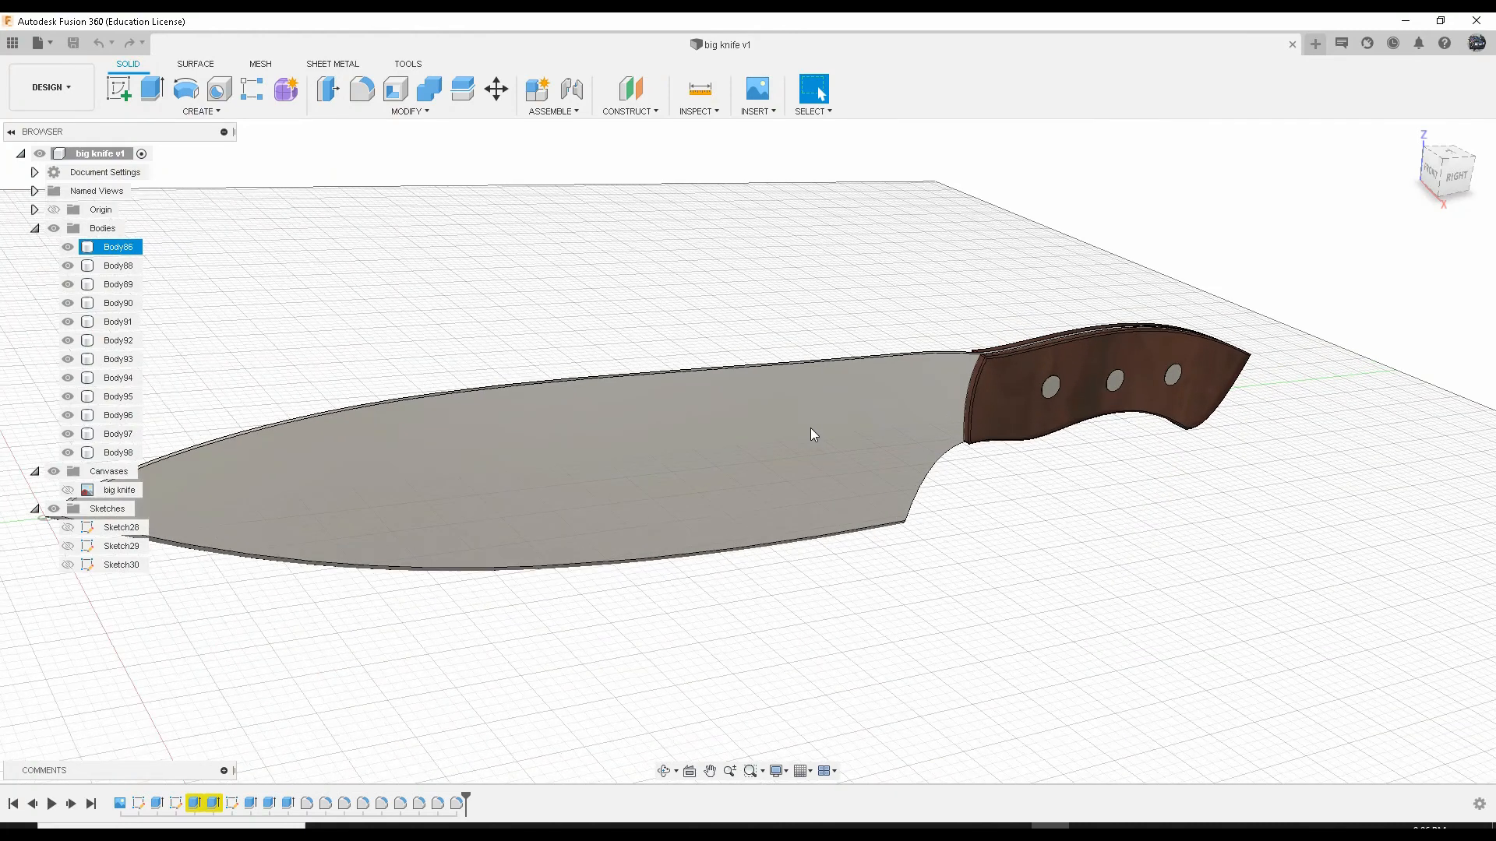
pyautogui.moveTo(816, 429); pyautogui.dragTo(870, 483, button='middle')
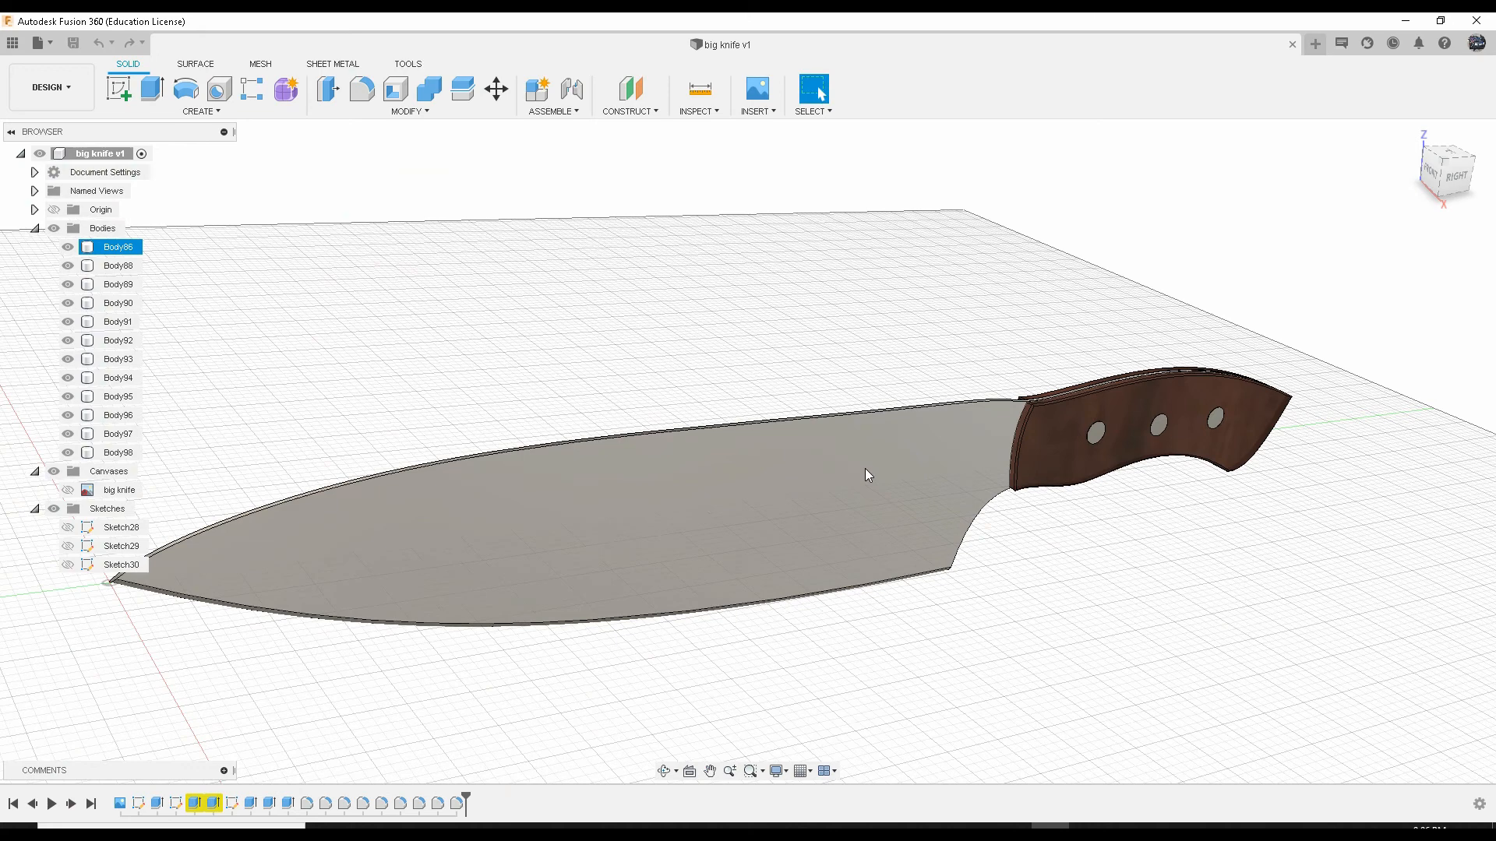
pyautogui.moveTo(739, 421); pyautogui.dragTo(709, 467, button='middle')
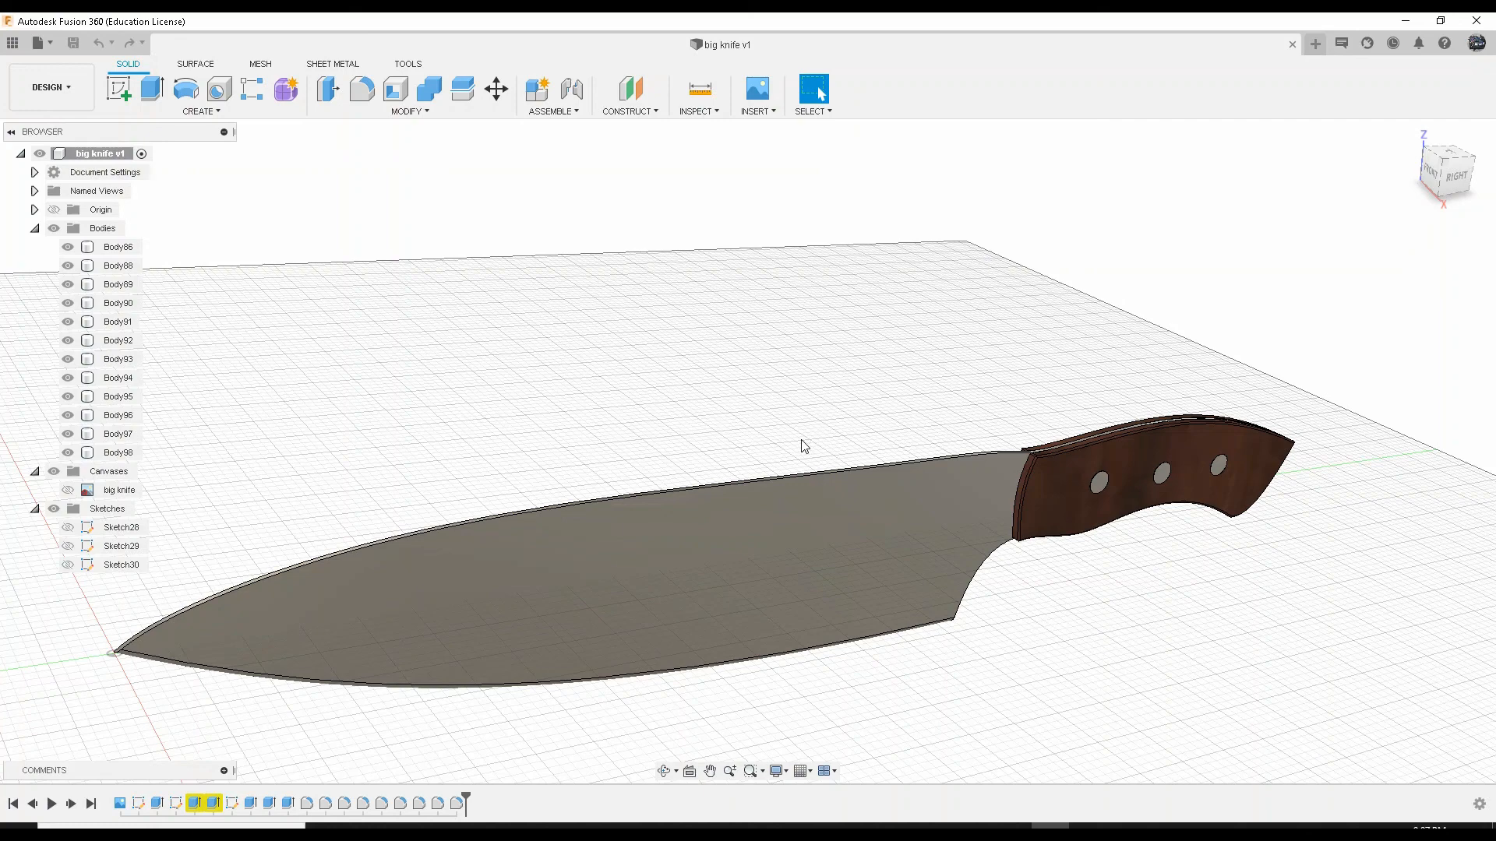
pyautogui.moveTo(804, 445); pyautogui.dragTo(885, 358, button='middle')
pyautogui.click(742, 495)
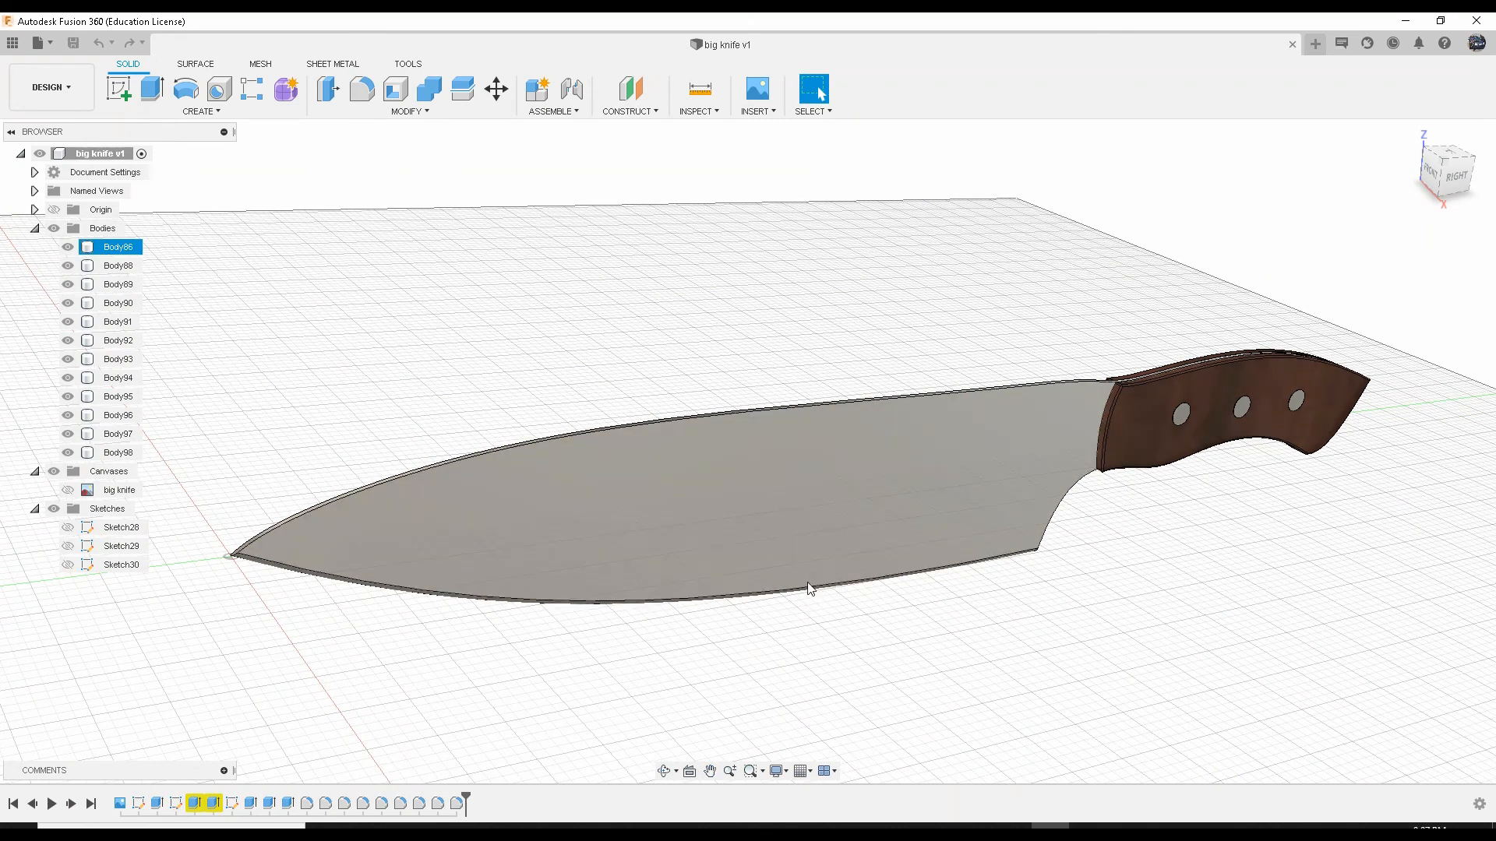
pyautogui.click(873, 592)
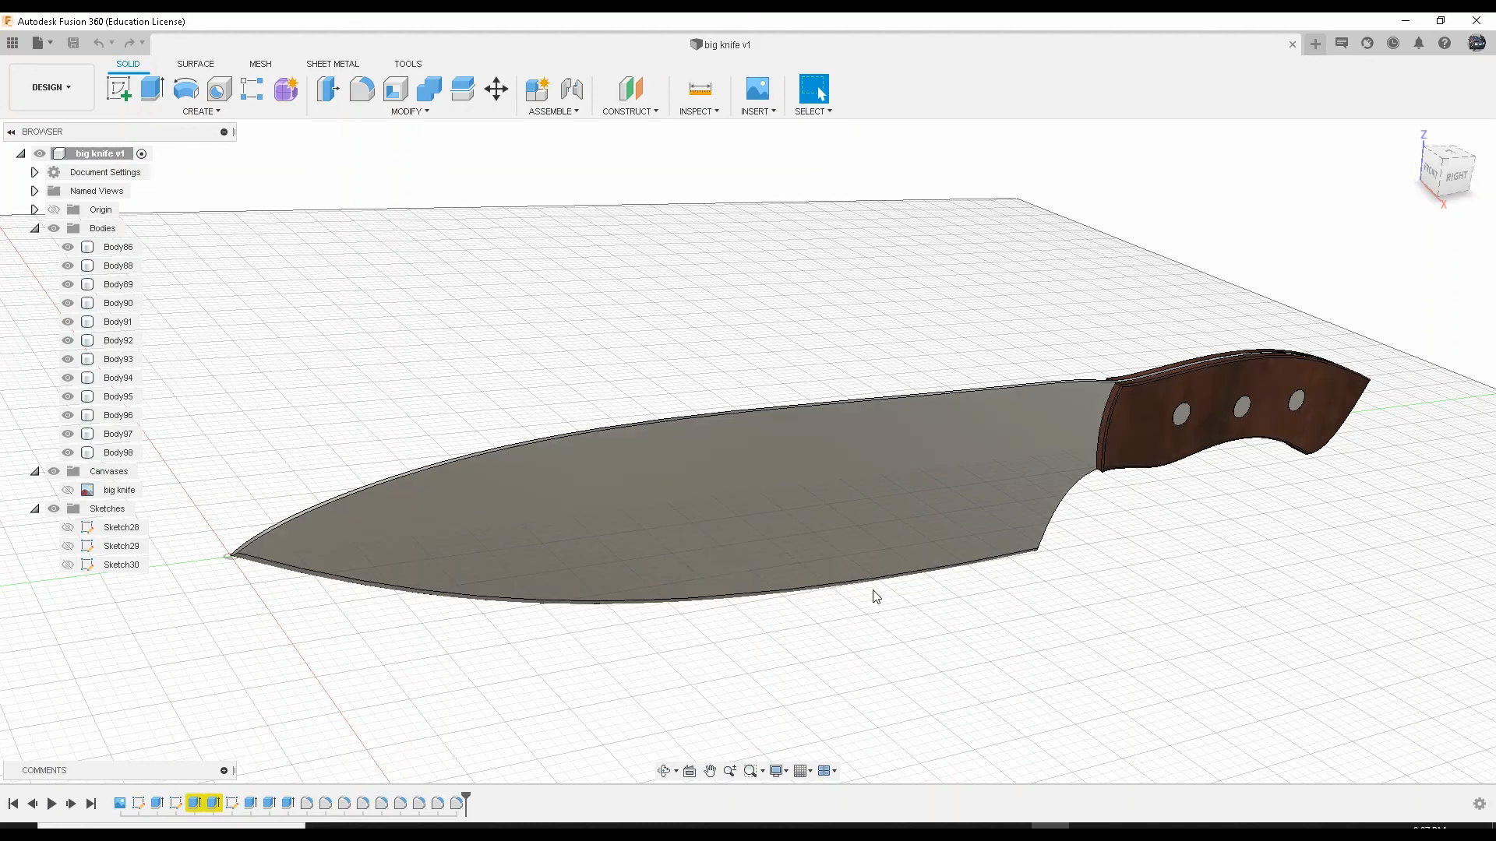